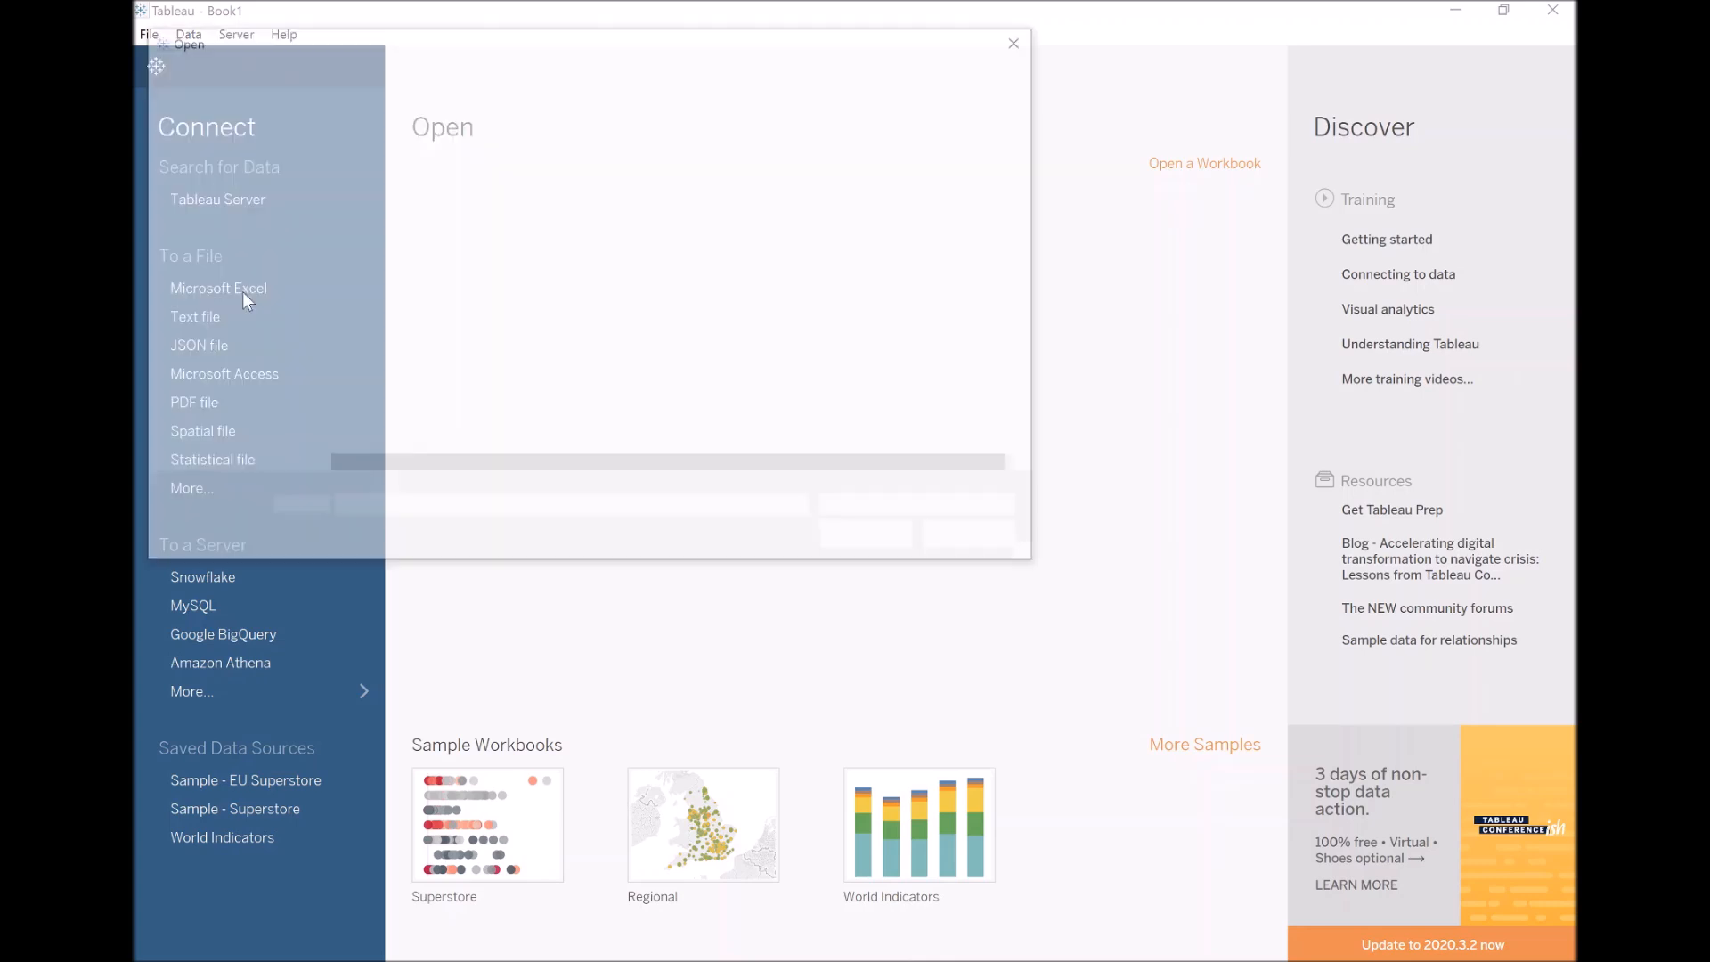
Connect to the Superstore Excel workbook, add the Orders table to the data source canvas, and go to Sheet 1
{"action": "double_click", "coordinate": [389, 175]}
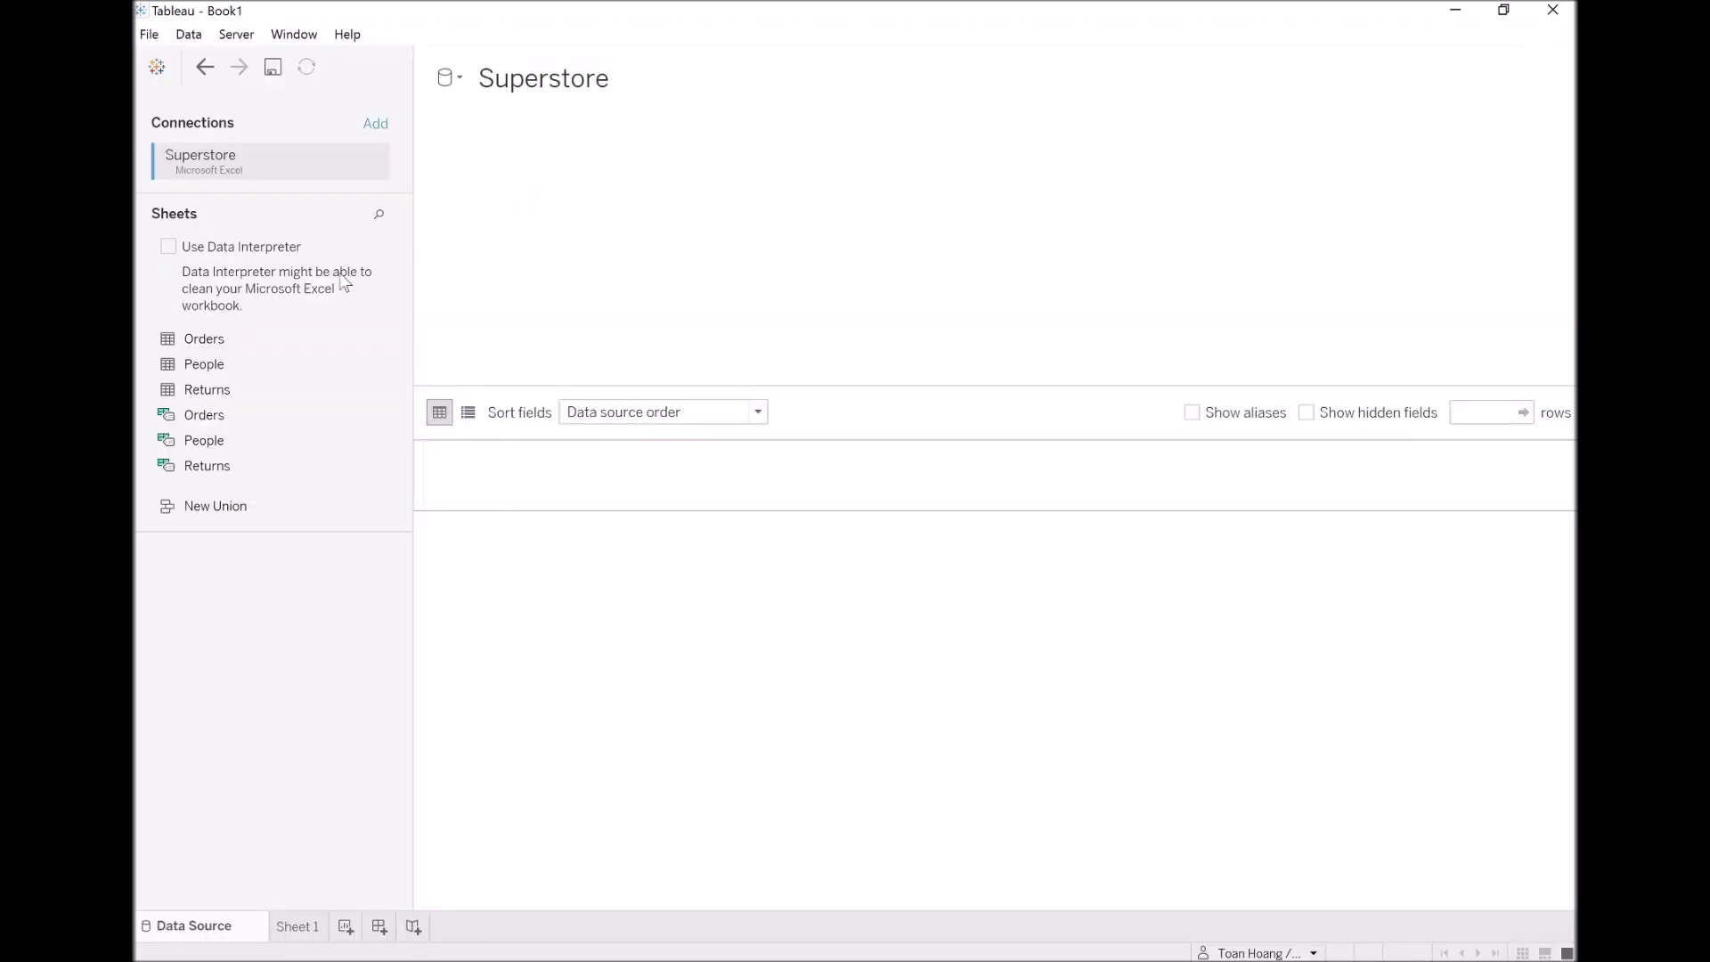
{"action": "left_click_drag", "start_coordinate": [206, 343], "coordinate": [611, 244]}
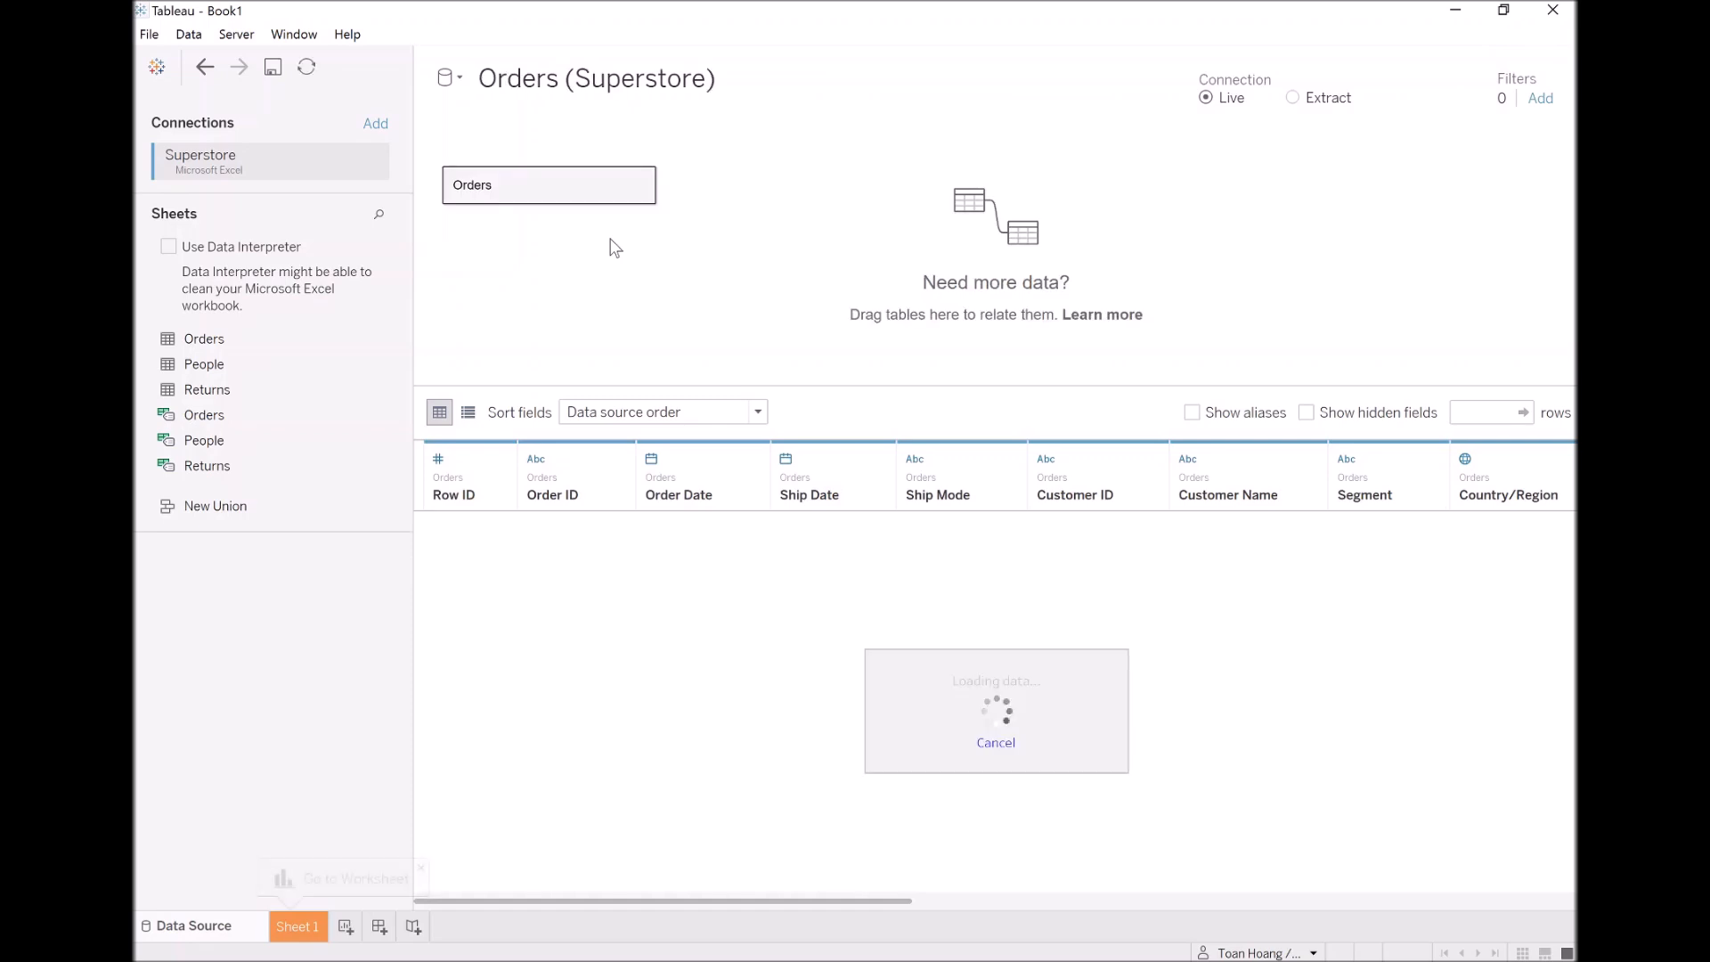
{"action": "left_click", "coordinate": [301, 928]}
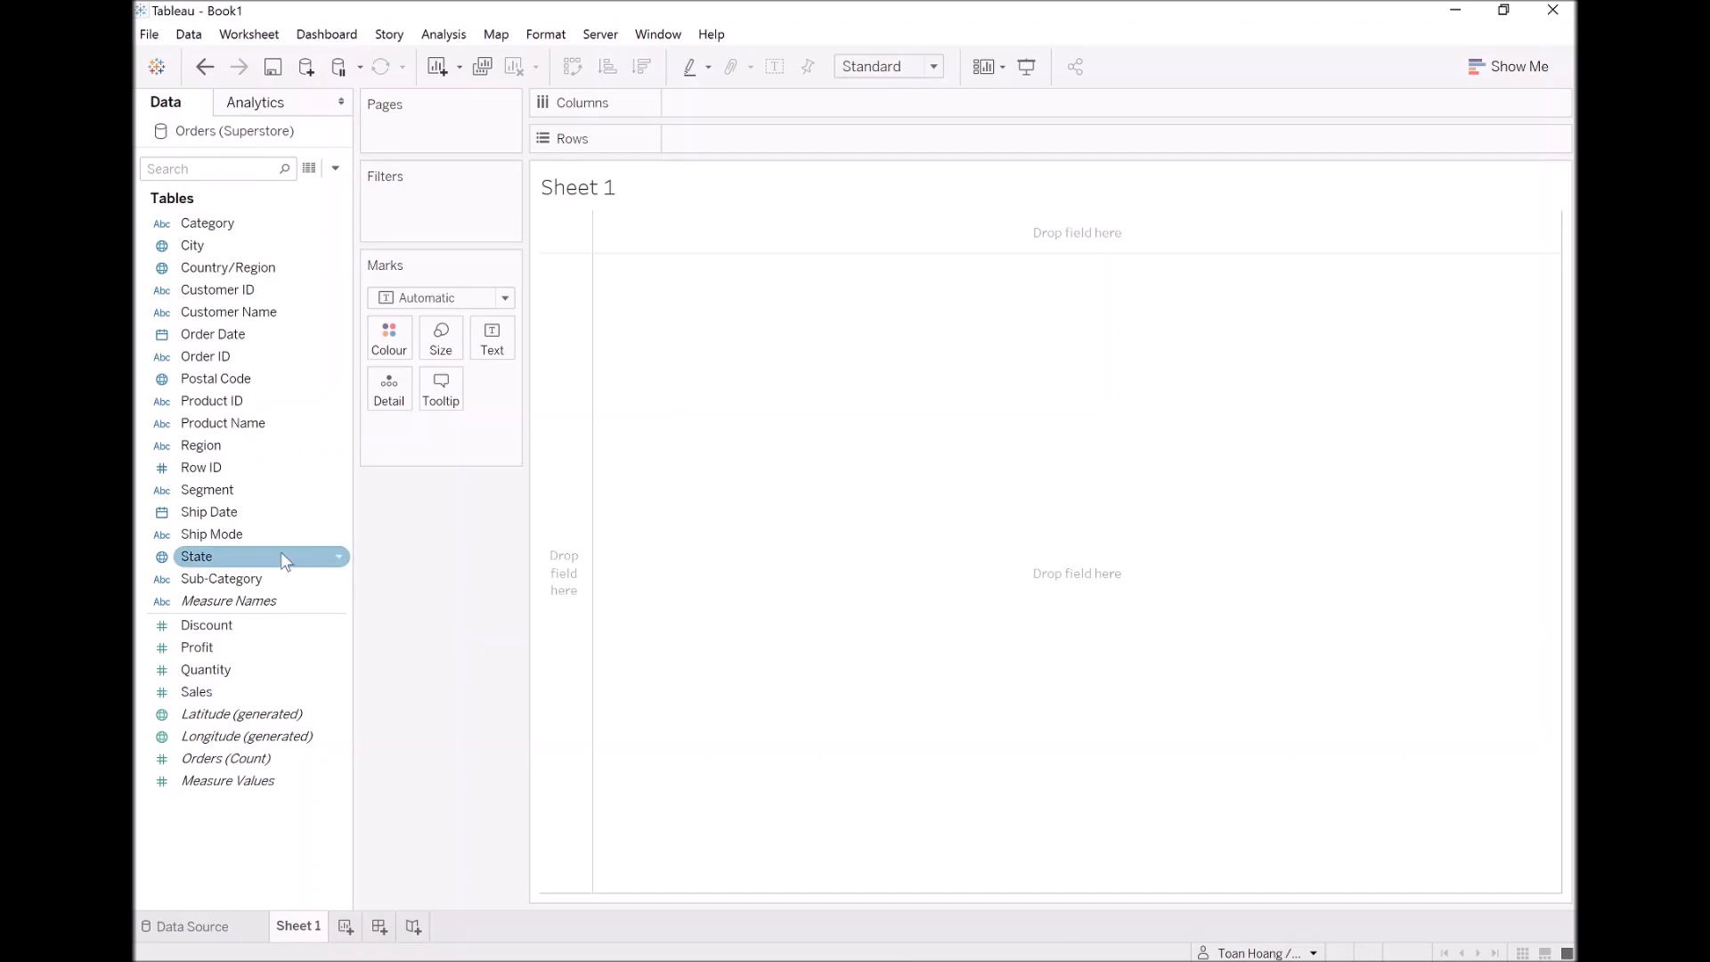
Create a calculated field from Ship Mode named Path with the formula IIF([Ship Mode]="First Class",1,100)
{"action": "right_click", "coordinate": [242, 542]}
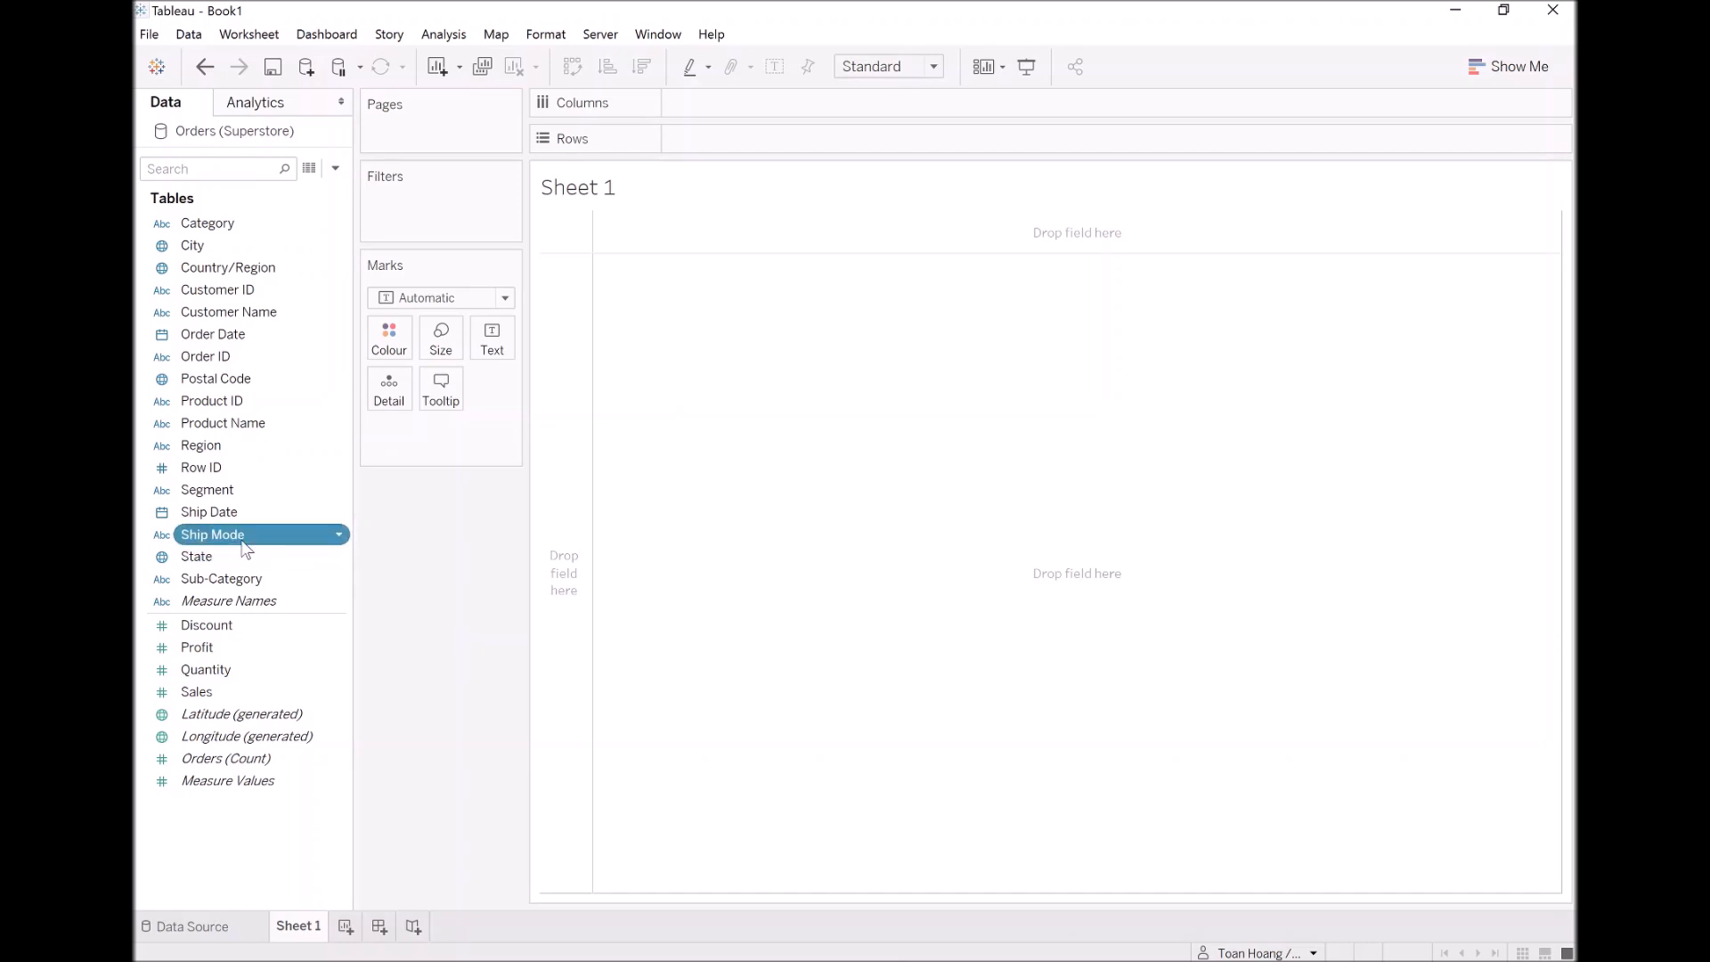
{"action": "mouse_move", "coordinate": [342, 682]}
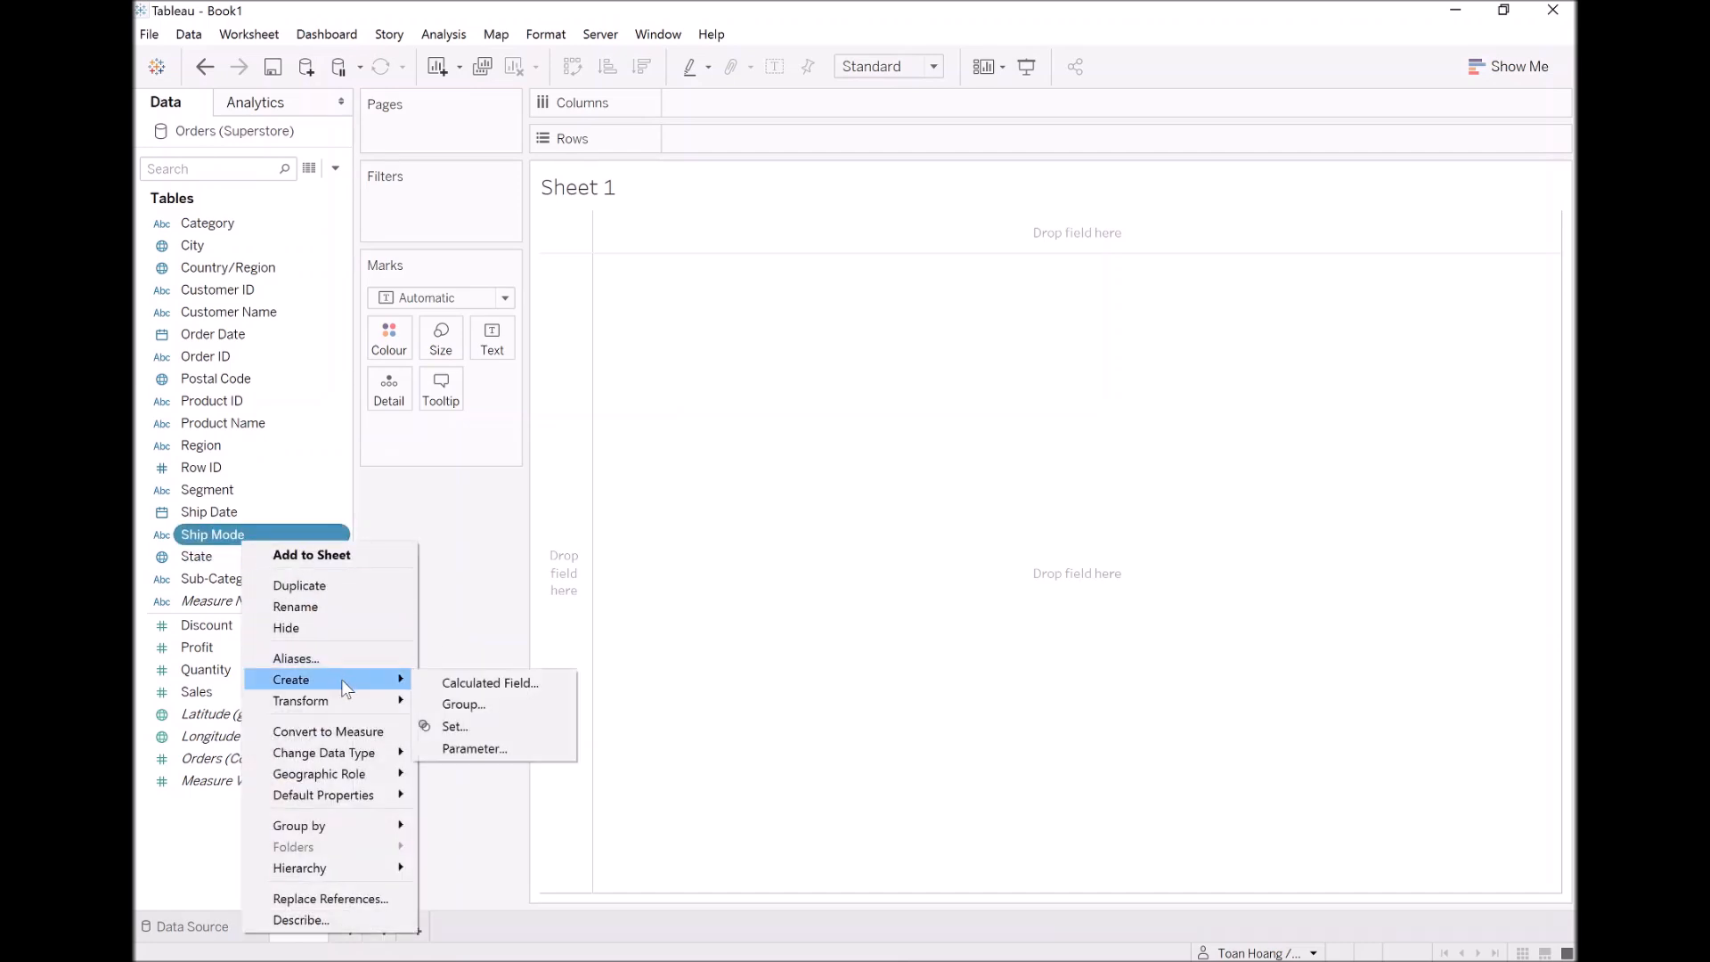
{"action": "left_click", "coordinate": [481, 683]}
{"action": "type", "text": "Path"}
{"action": "key", "text": "Tab"}
{"action": "key", "text": "Home"}
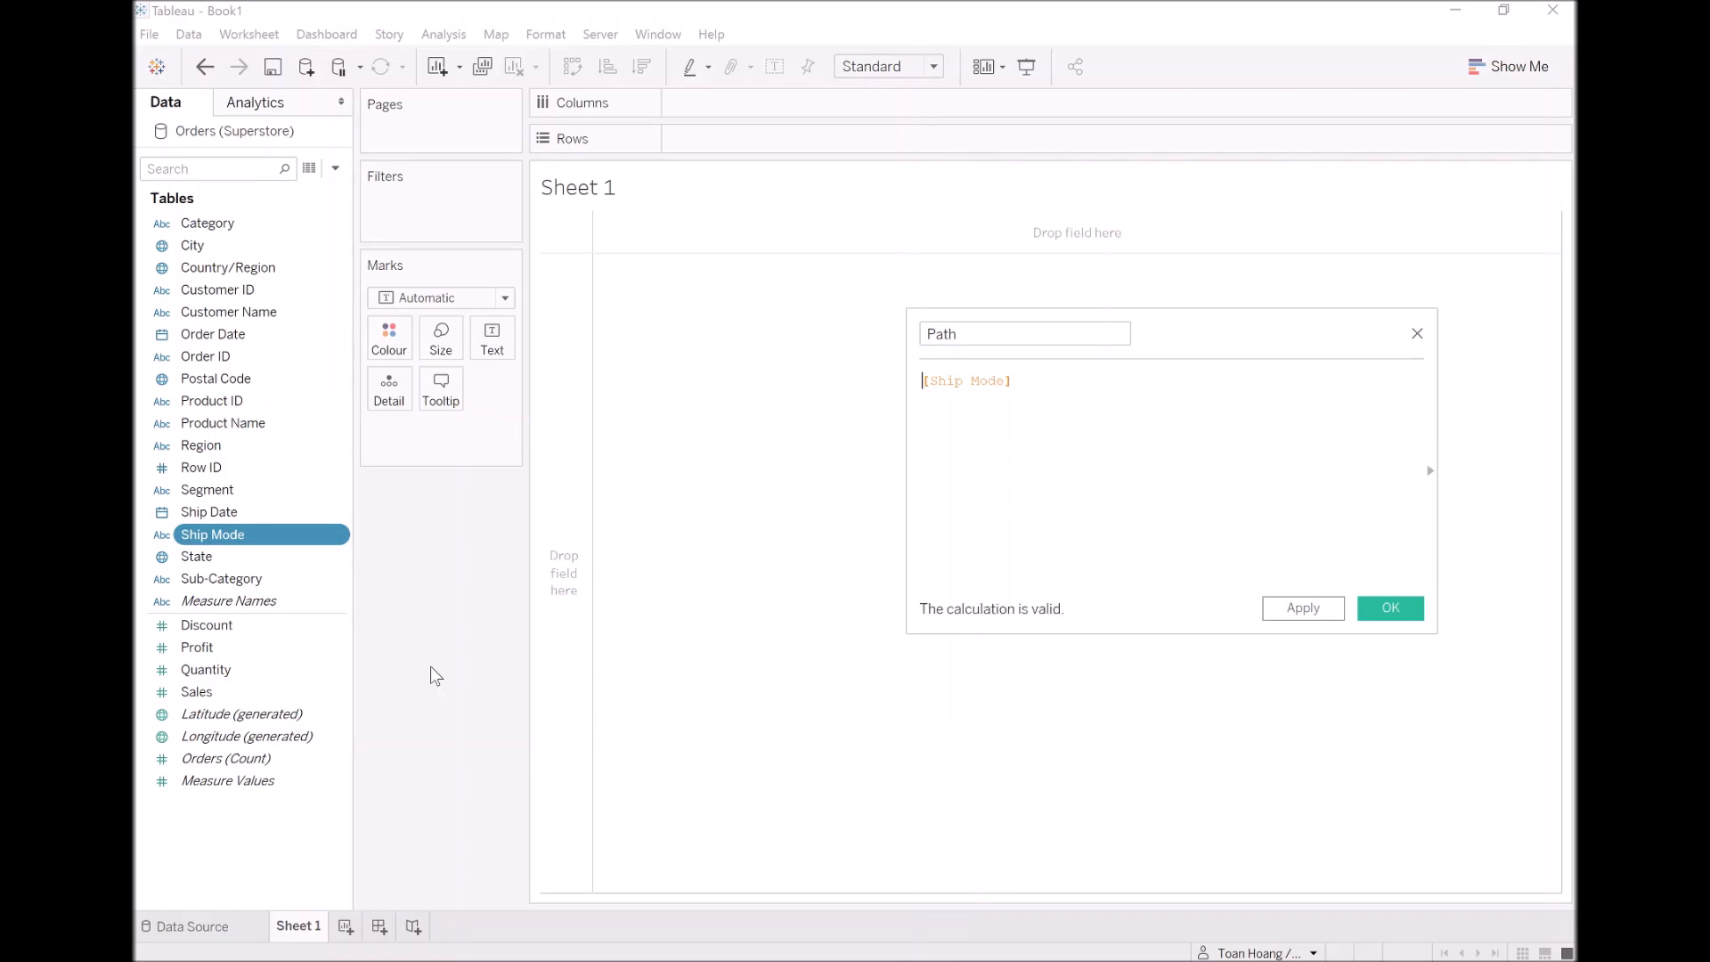
{"action": "type", "text": "IIF("}
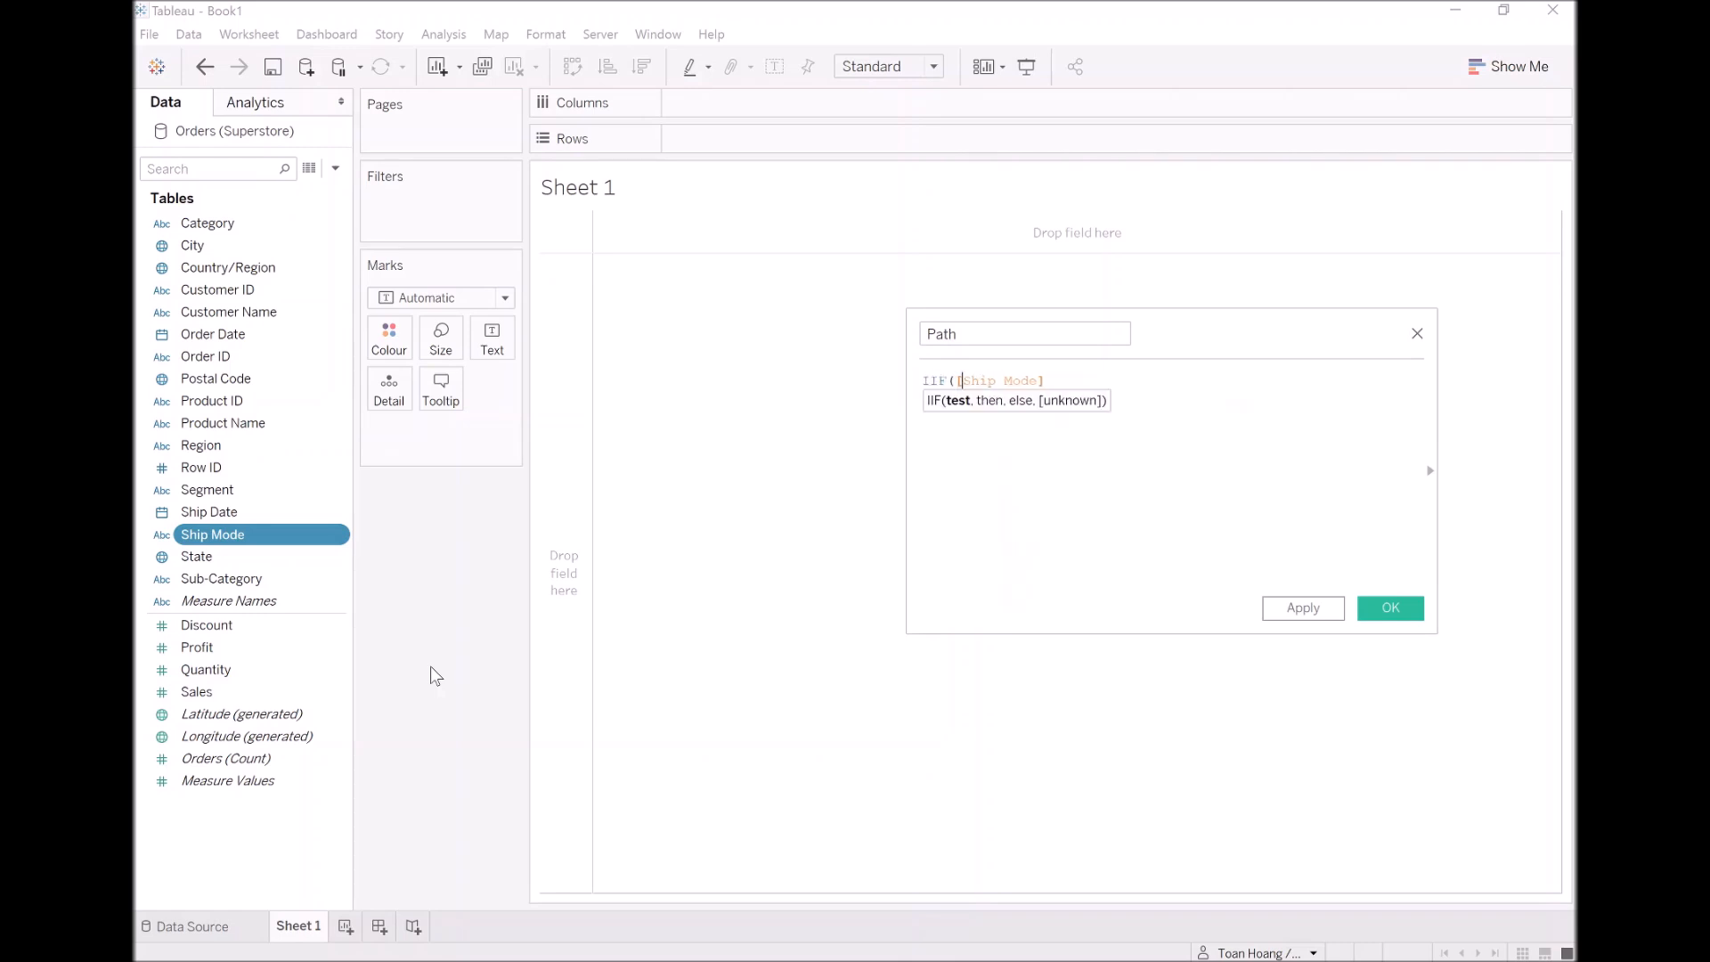
{"action": "key", "text": "End"}
{"action": "type", "text": "=\"First Class\","}
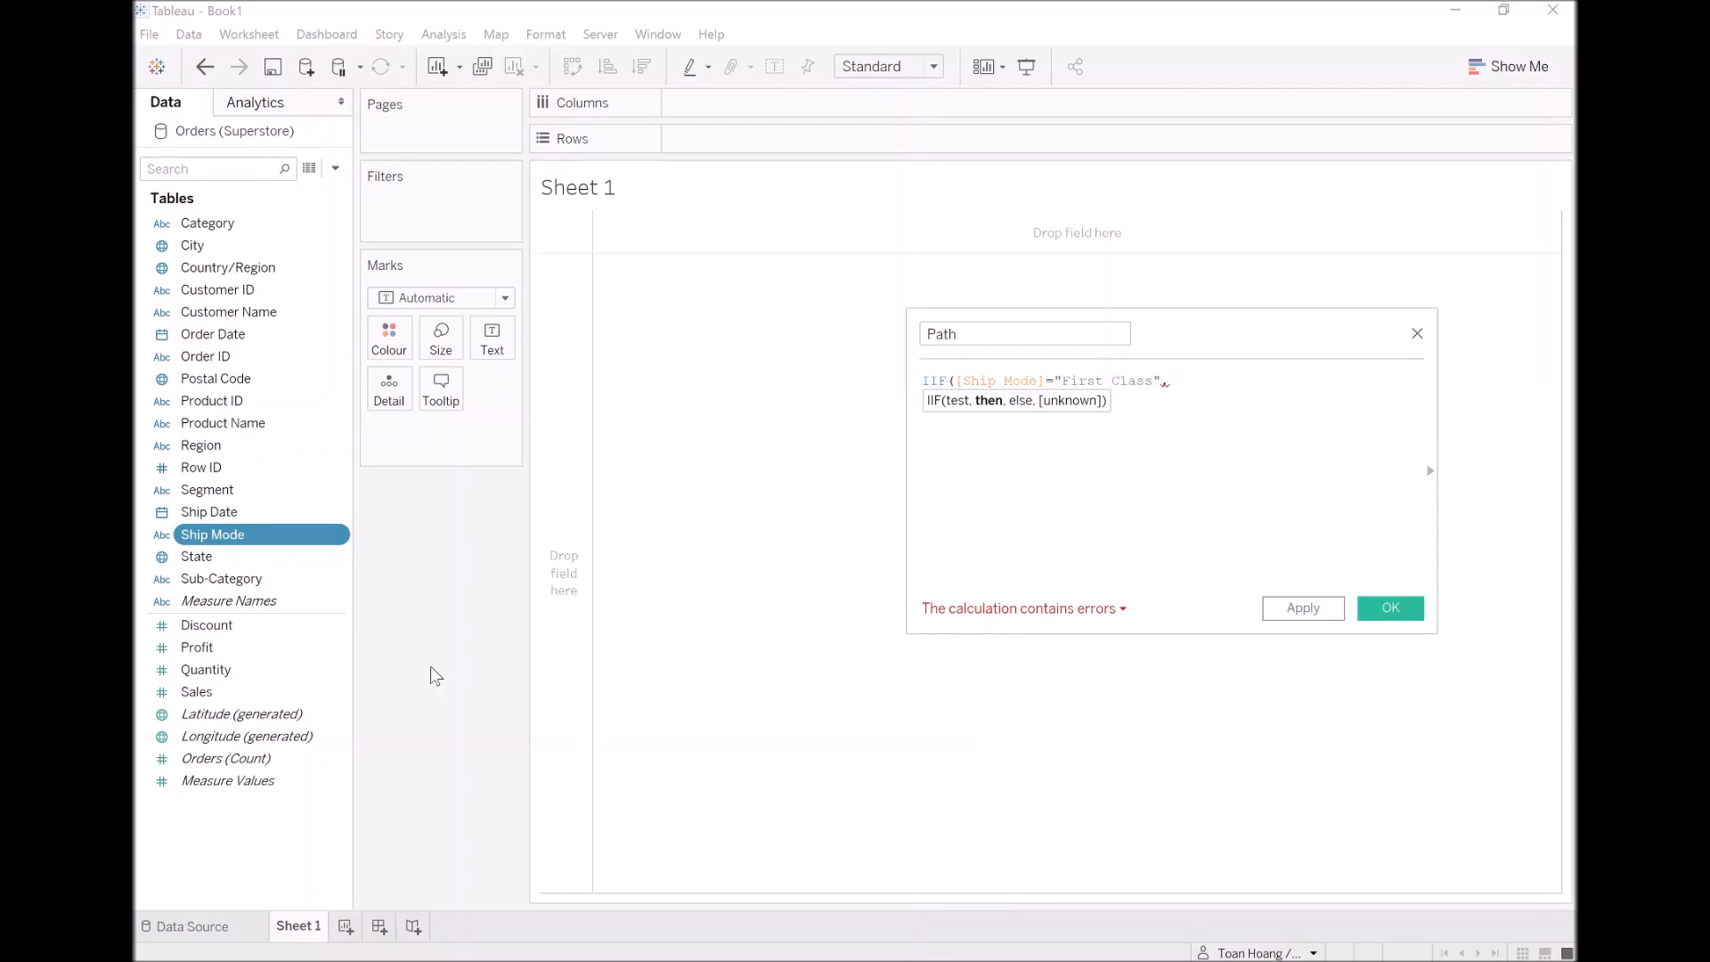
{"action": "type", "text": "1,100)"}
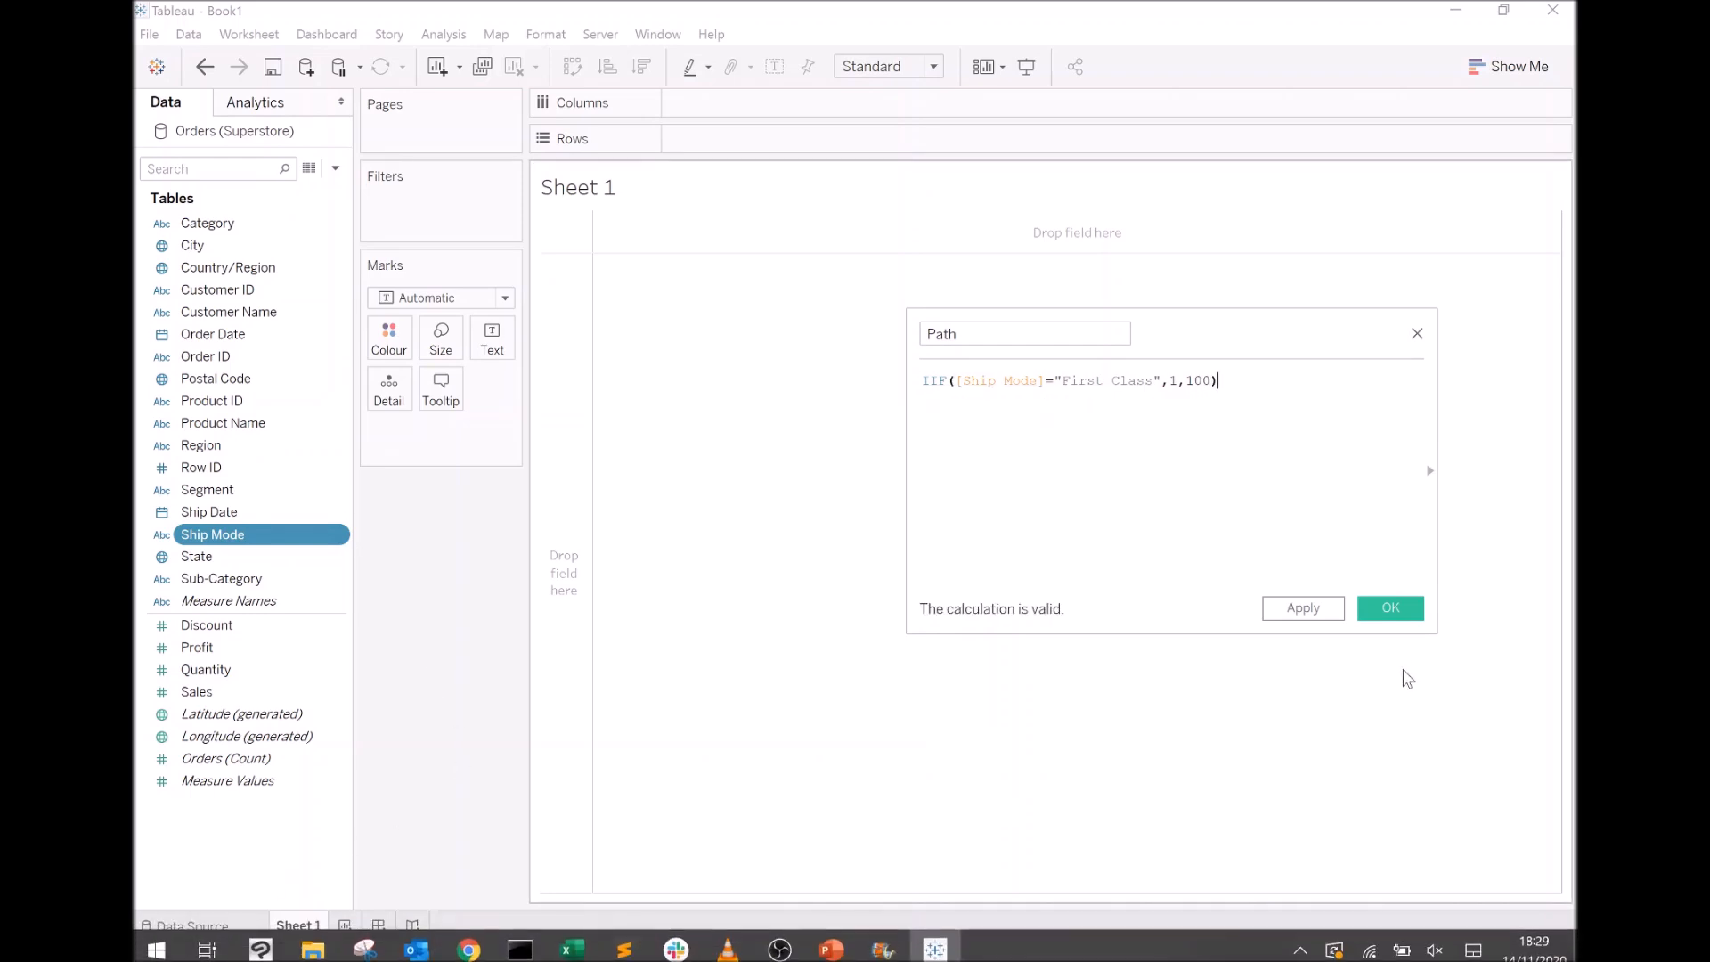
{"action": "left_click", "coordinate": [1391, 607]}
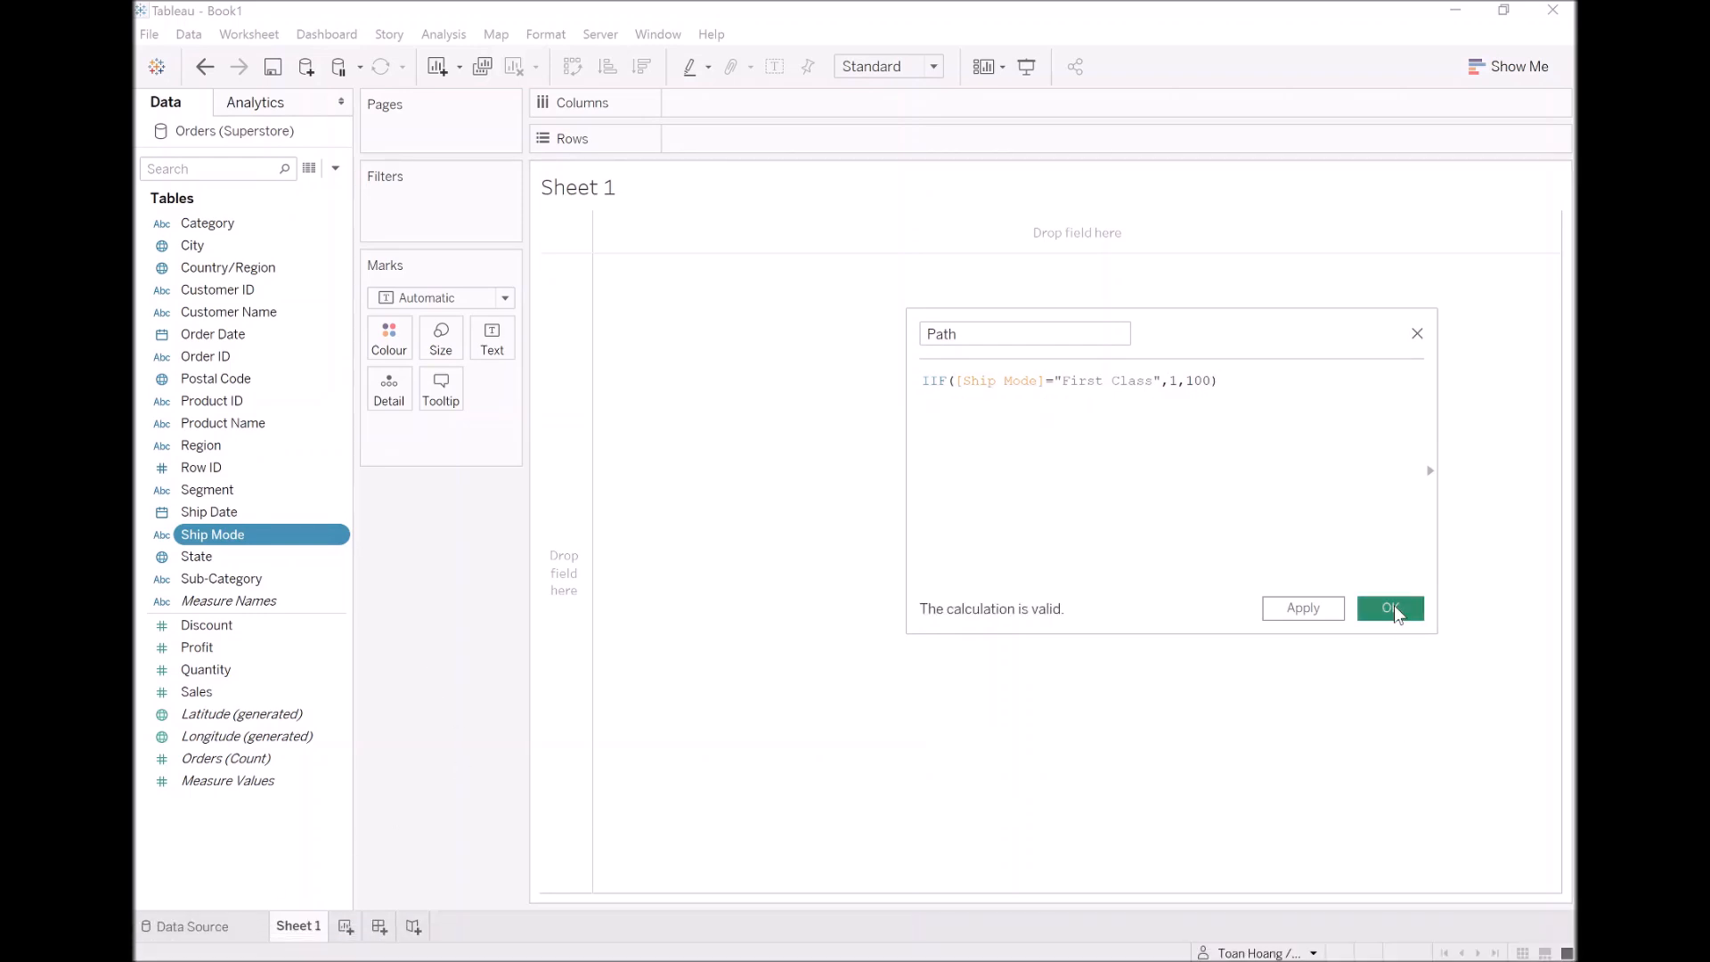
Create a calculated field named Index with the formula INDEX()
{"action": "right_click", "coordinate": [216, 837]}
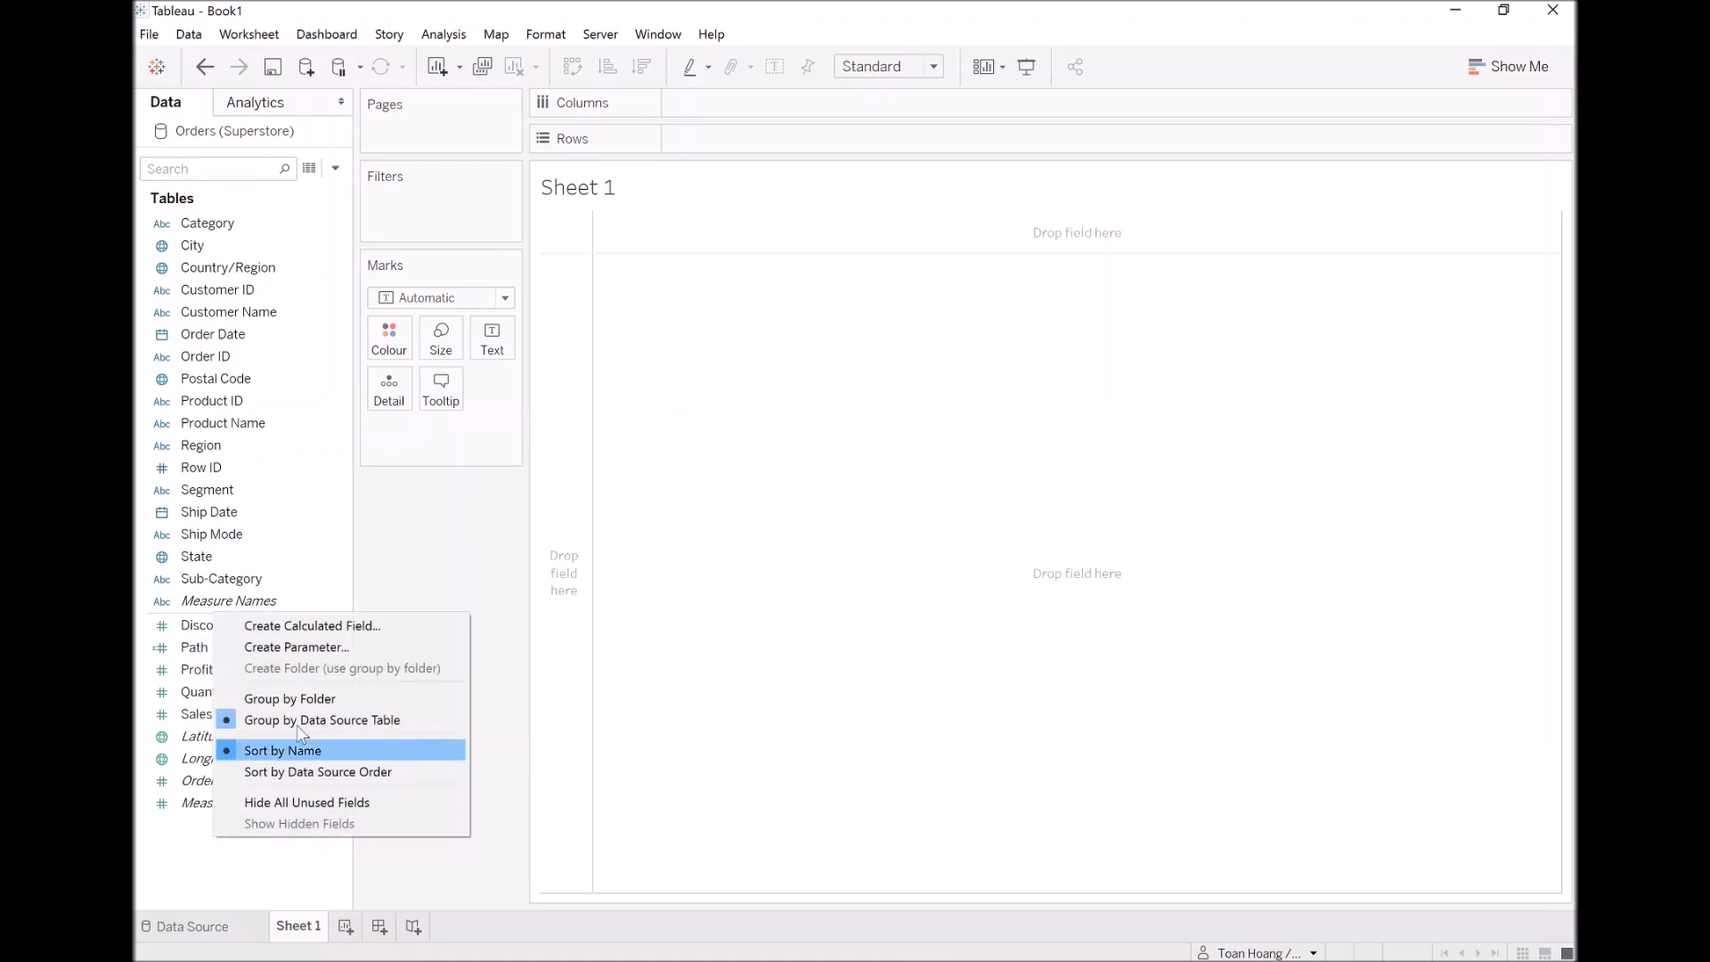
{"action": "left_click", "coordinate": [335, 628]}
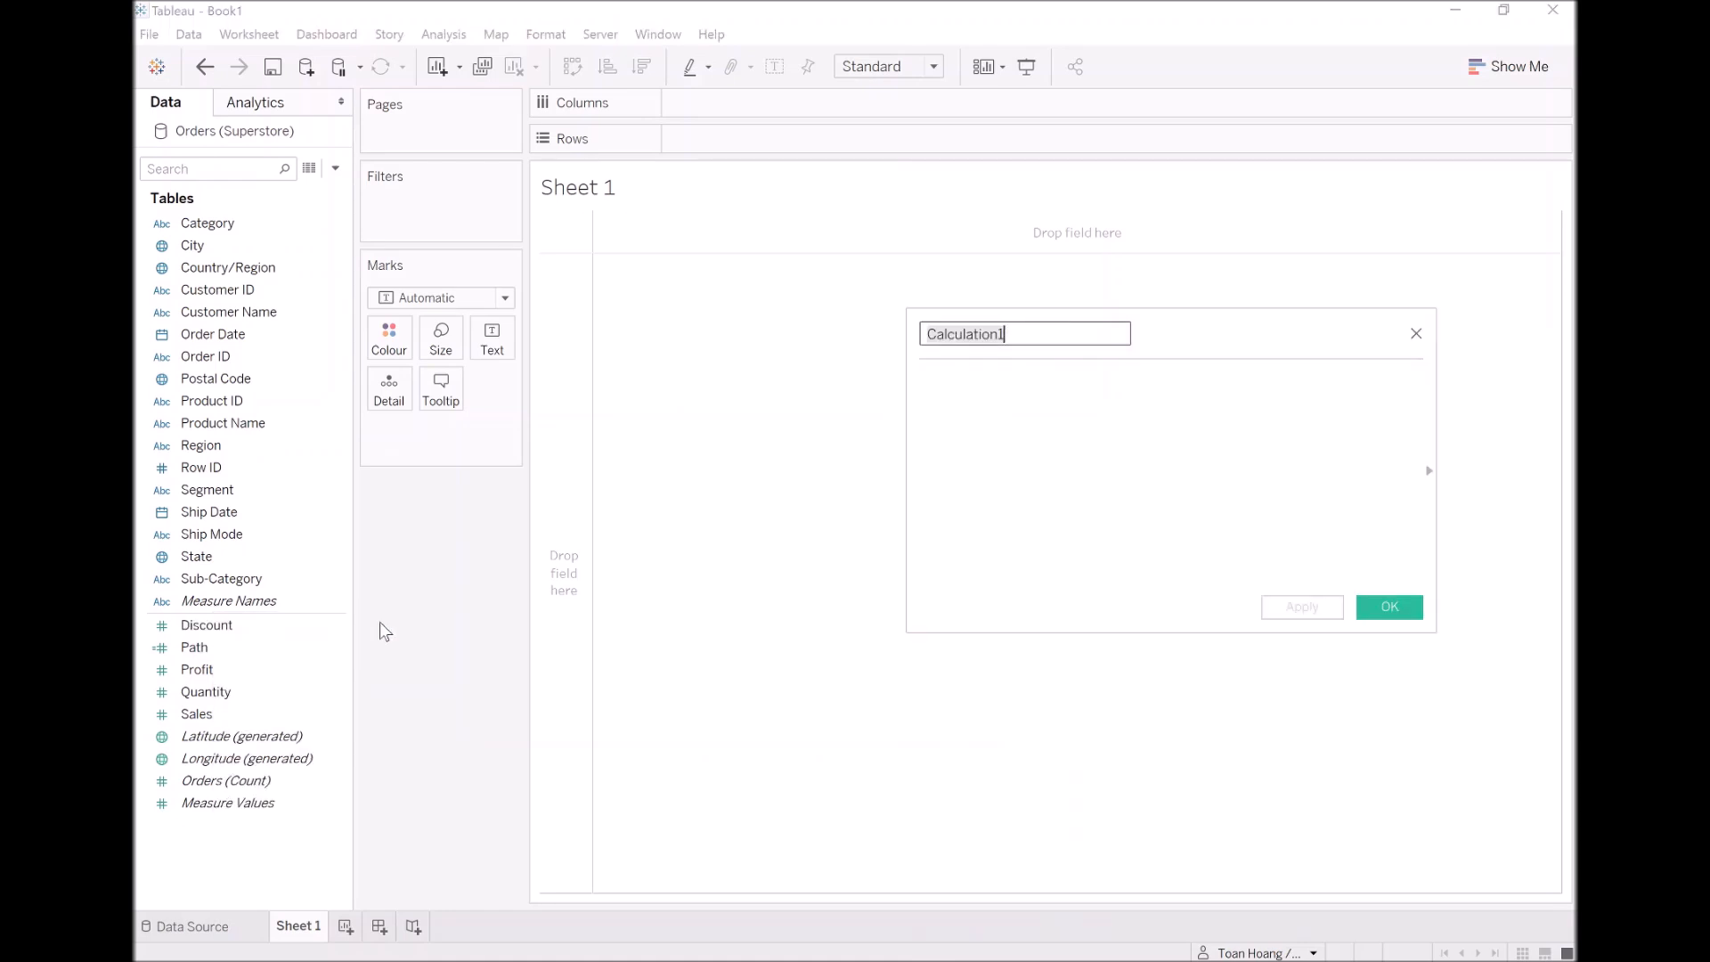
{"action": "type", "text": "I"}
{"action": "key", "text": "Tab"}
{"action": "type", "text": "Inde"}
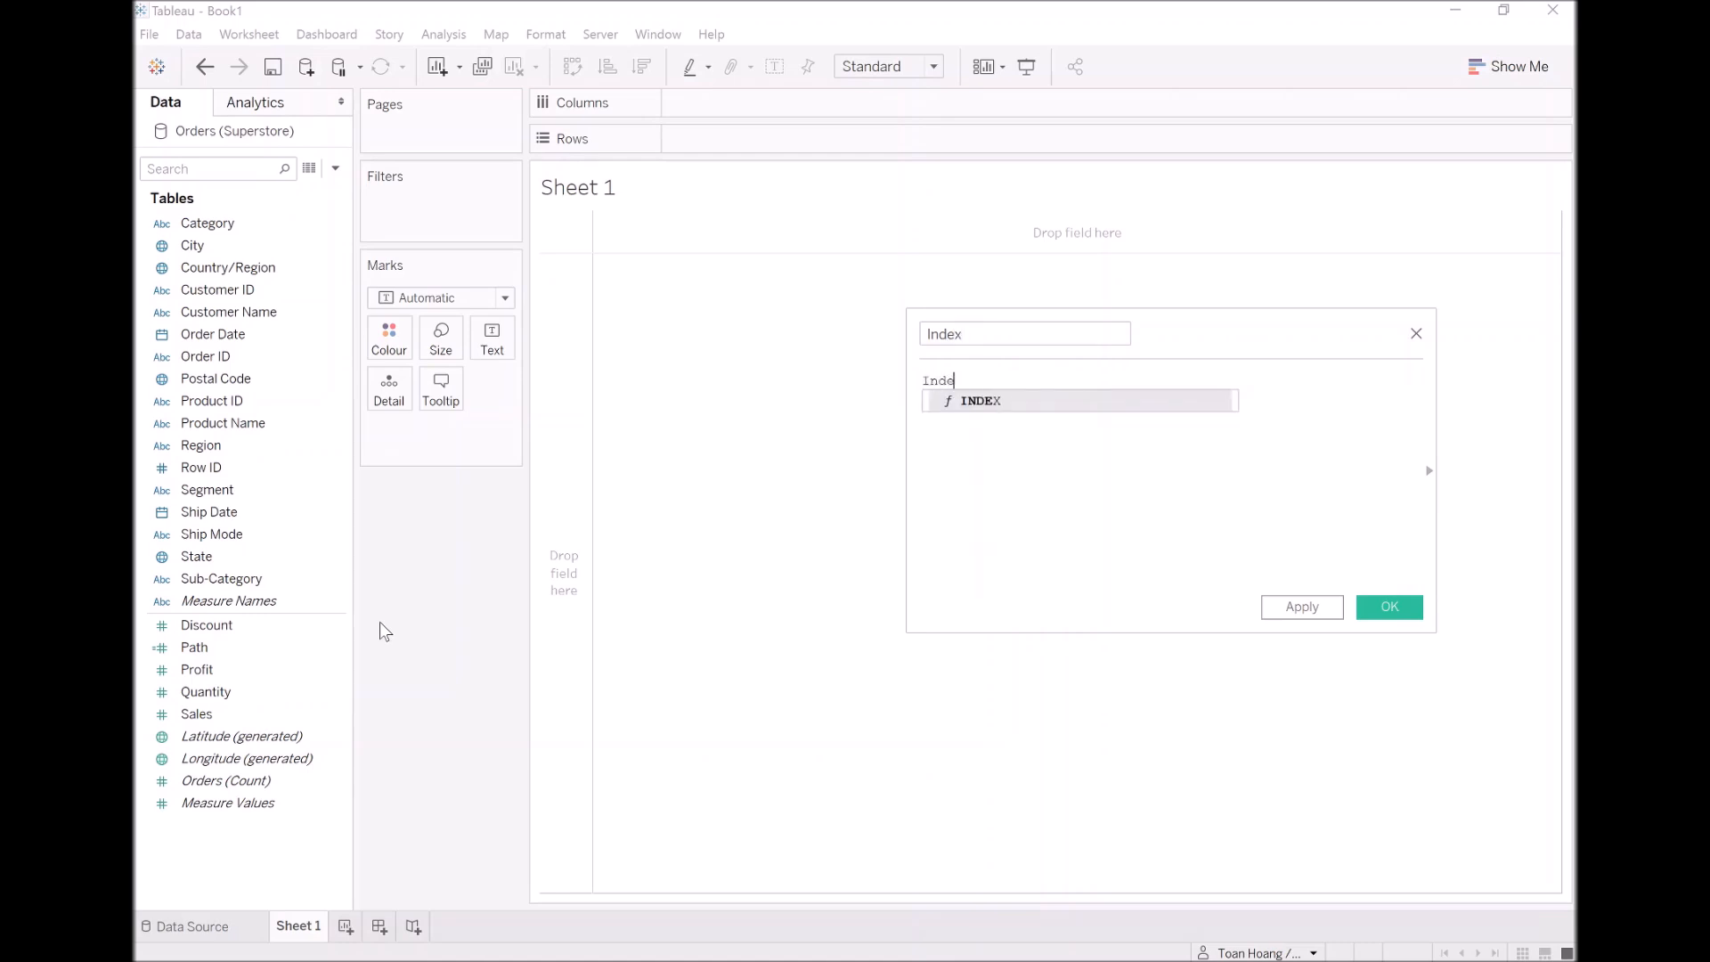
{"action": "key", "text": "Return"}
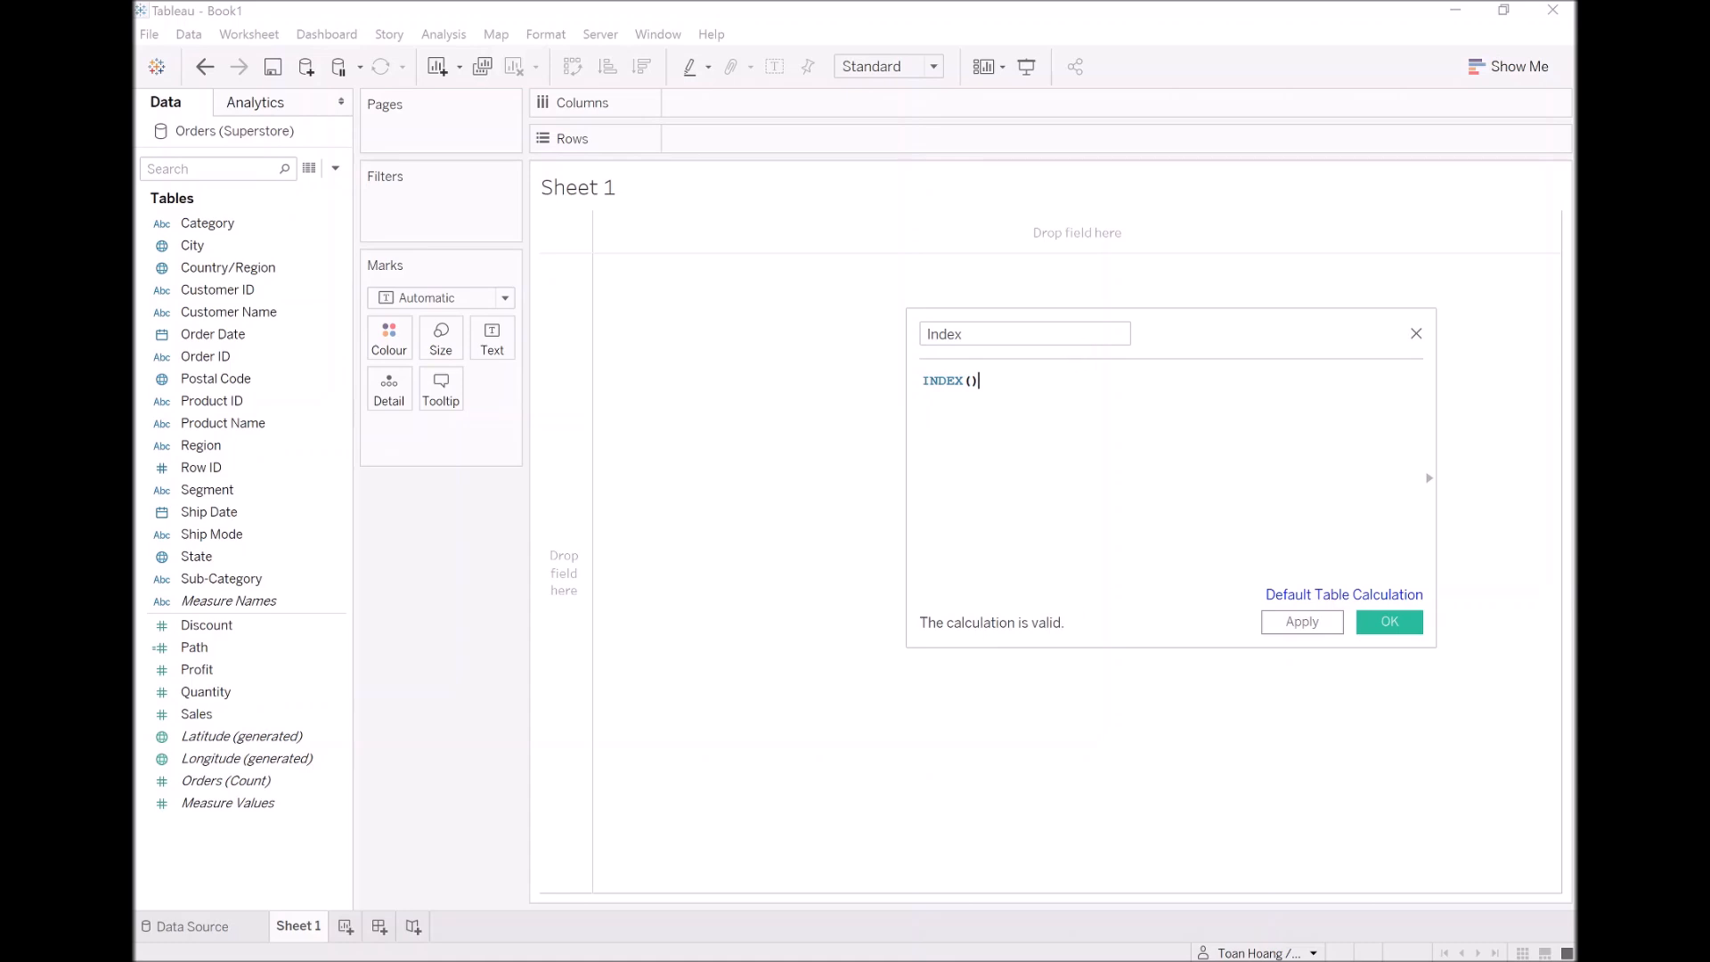
{"action": "left_click", "coordinate": [1389, 623]}
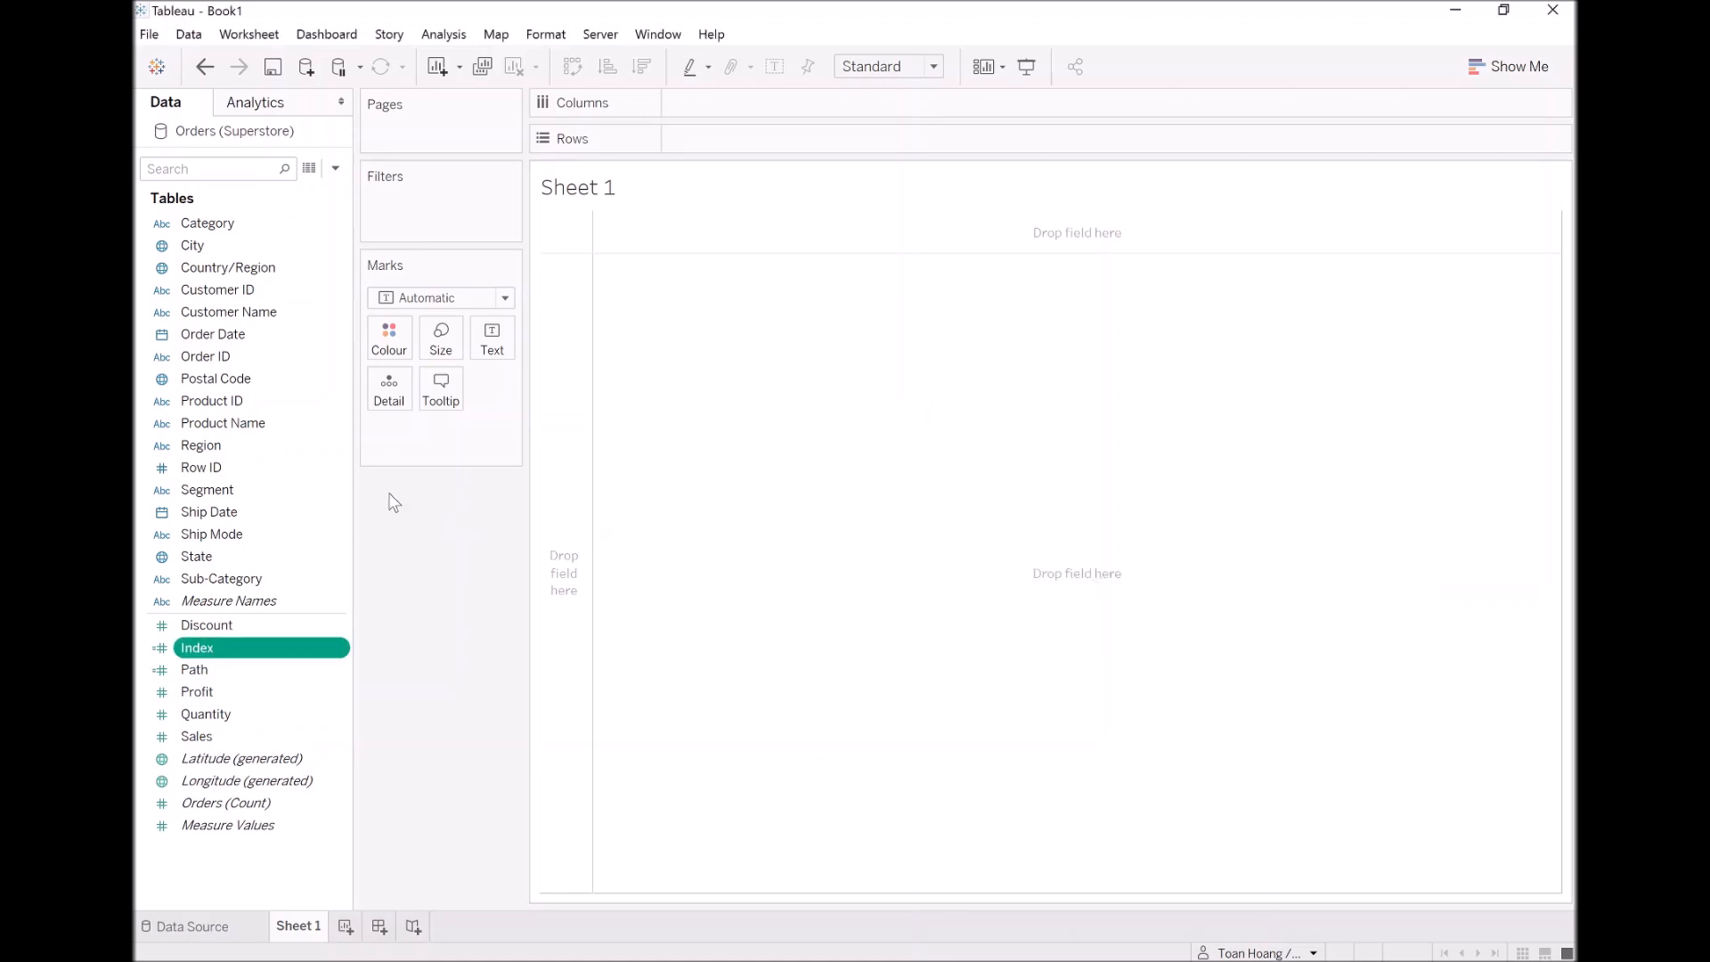
Create bins from the Path field with a bin size of 1
{"action": "right_click", "coordinate": [247, 670]}
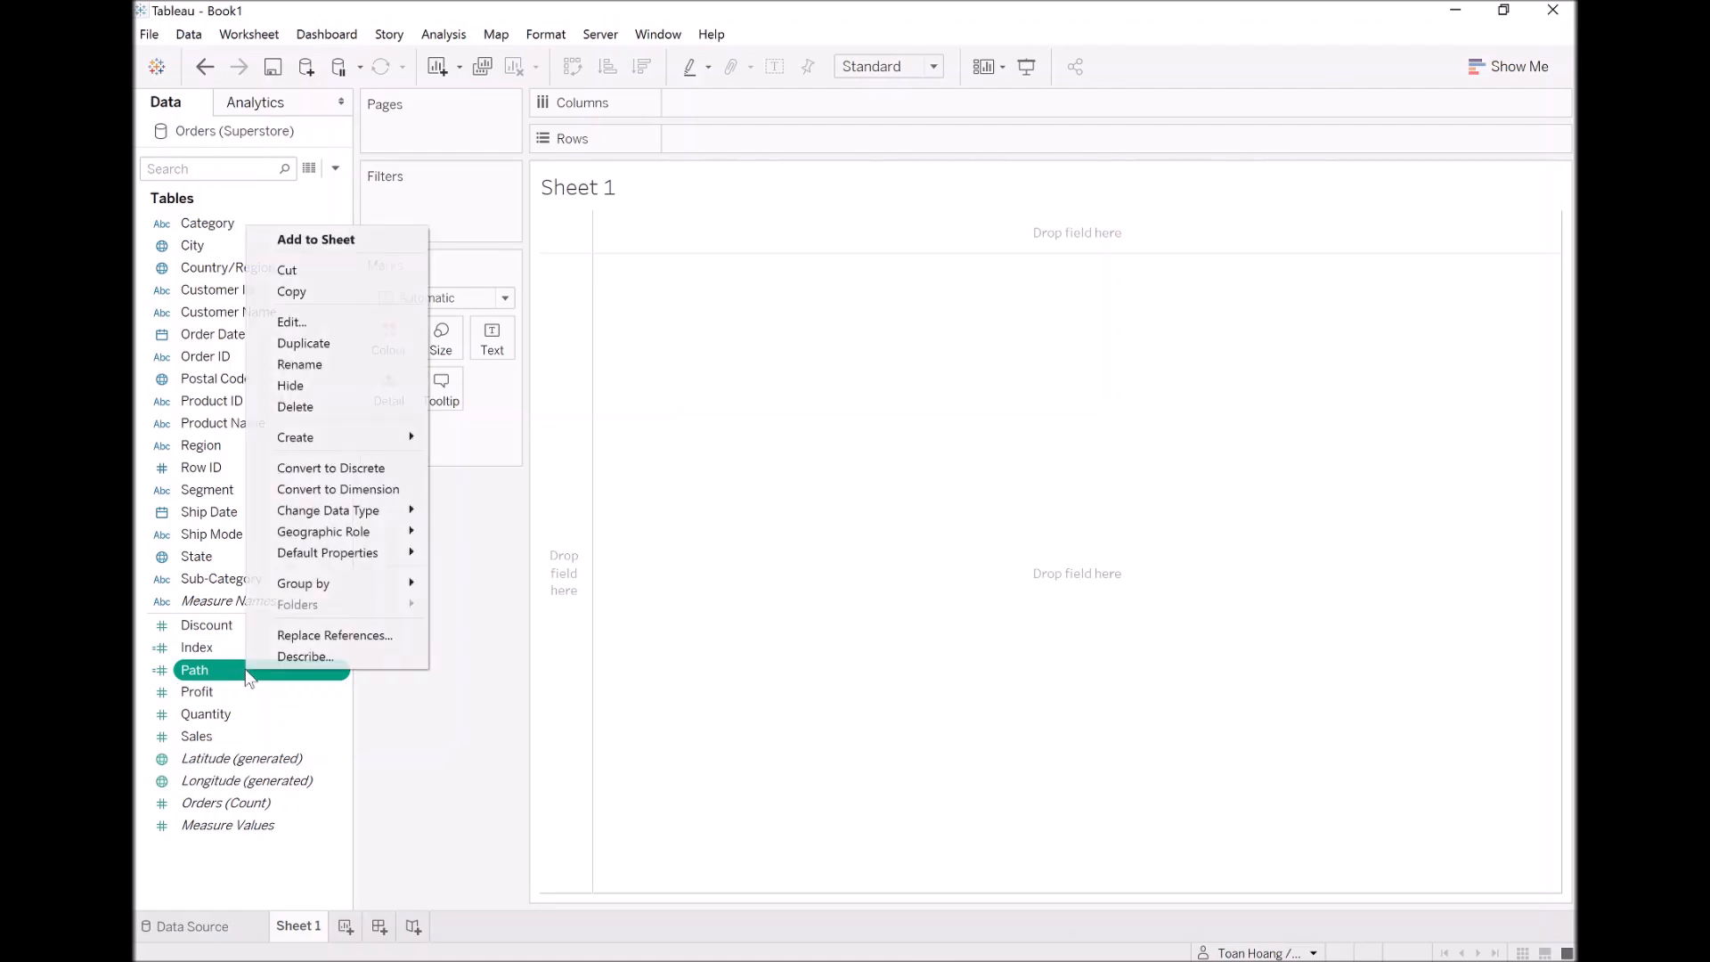
{"action": "mouse_move", "coordinate": [340, 436]}
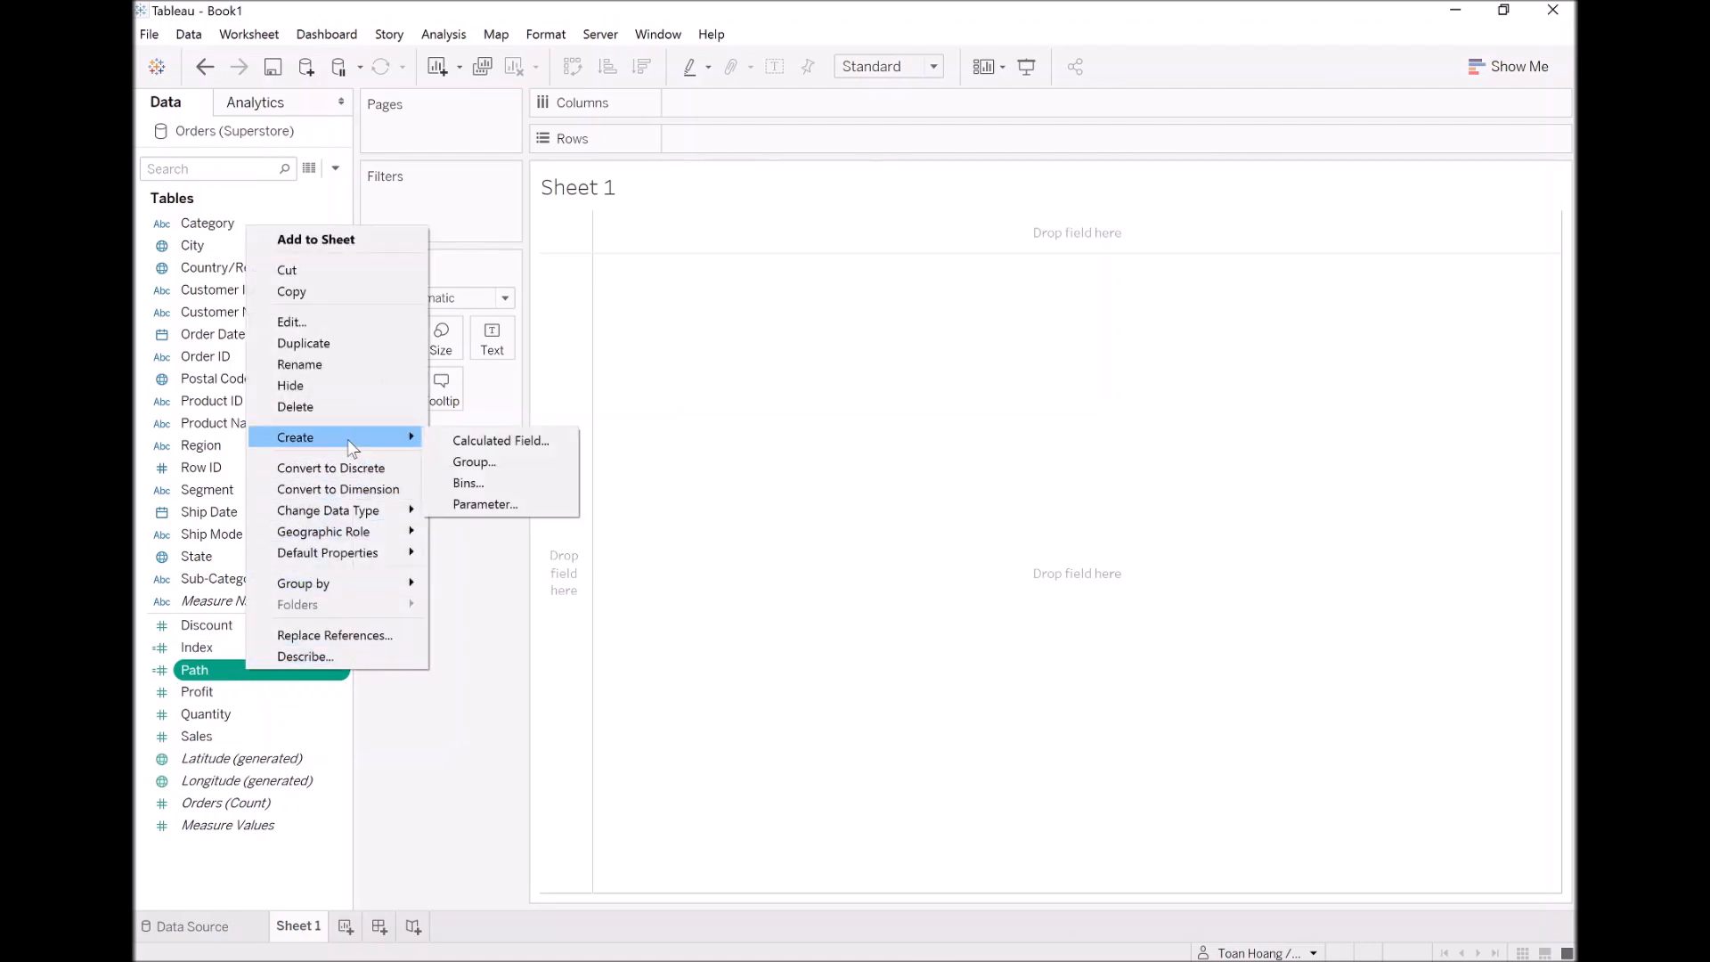
{"action": "left_click", "coordinate": [485, 481]}
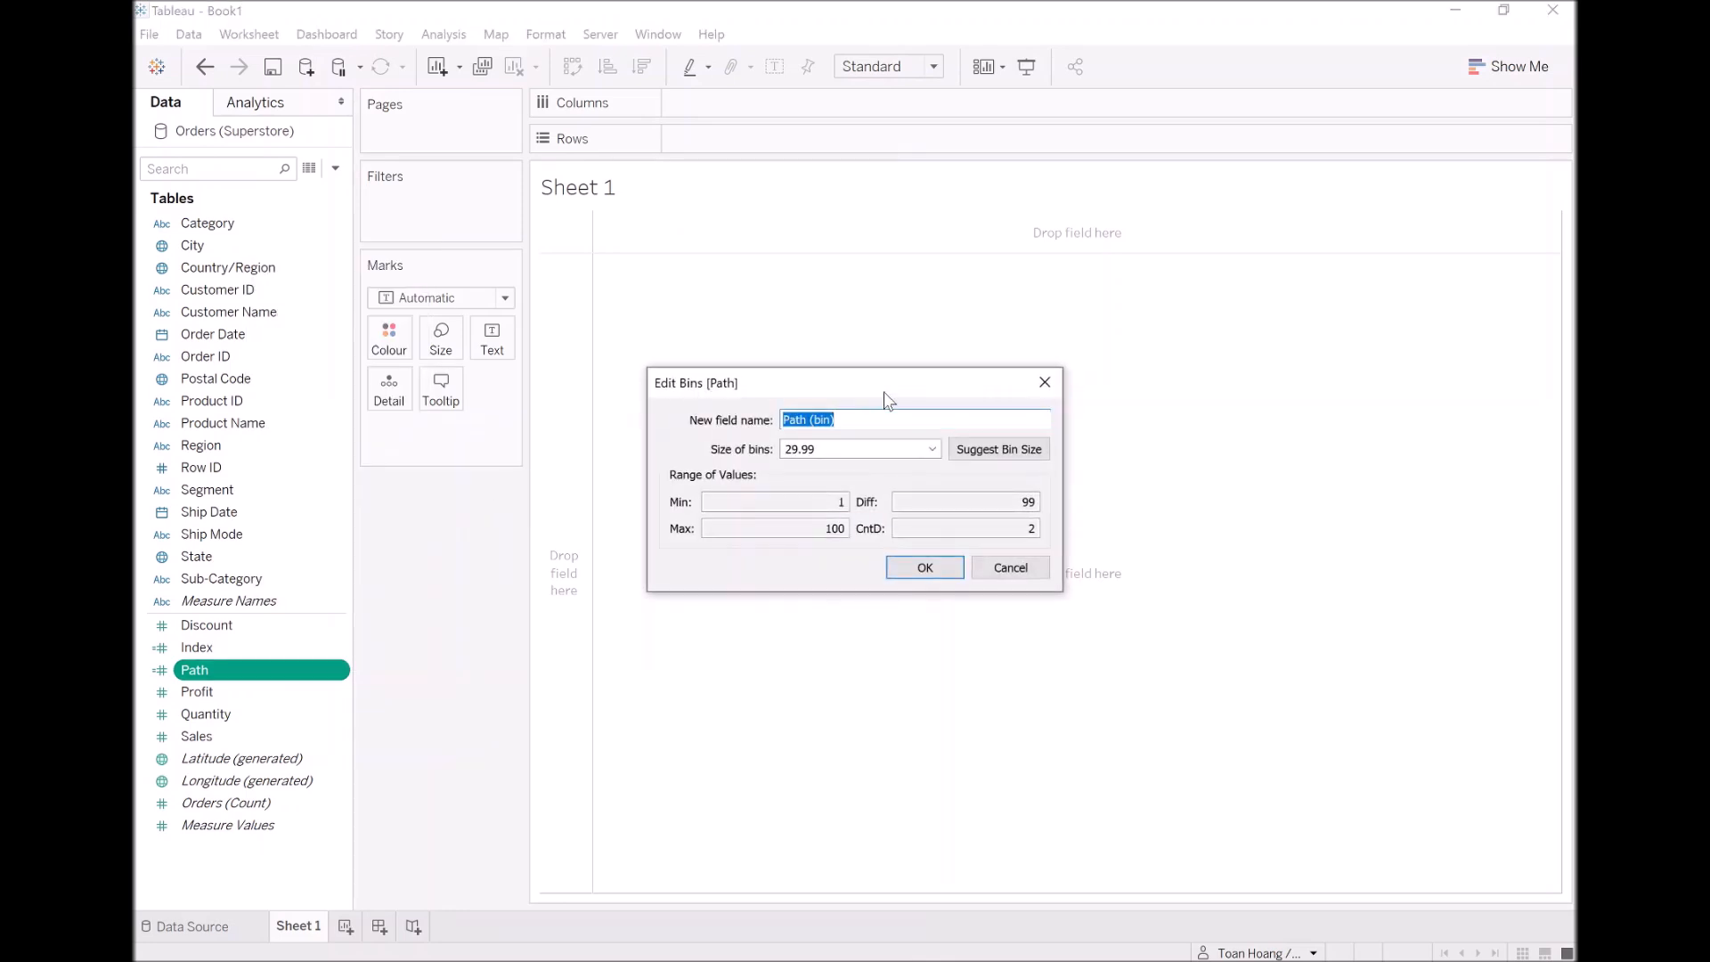
{"action": "left_click", "coordinate": [842, 449]}
{"action": "key", "text": "shift+Home"}
{"action": "type", "text": "1"}
{"action": "left_click", "coordinate": [927, 570]}
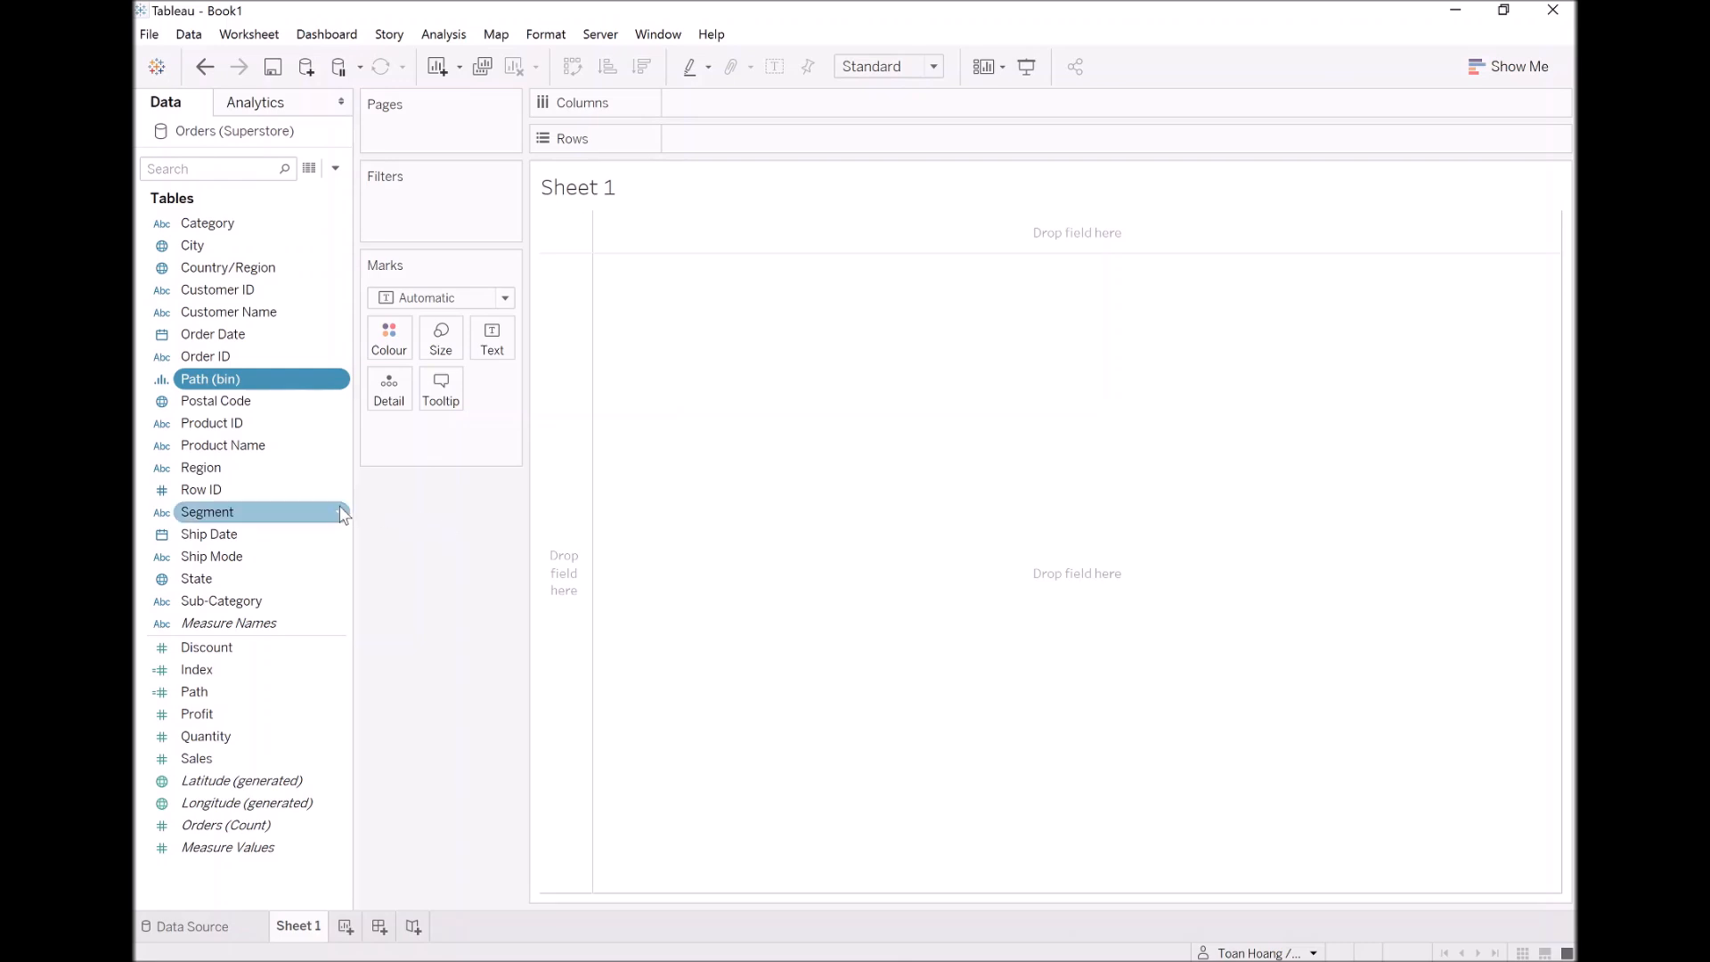
Place Index on Columns and Path (bin) on Rows, and check the Show Missing Values option of Path (bin)
{"action": "left_click", "coordinate": [205, 668]}
{"action": "mouse_move", "coordinate": [205, 667]}
{"action": "left_mouse_down"}
{"action": "mouse_move", "coordinate": [499, 463]}
{"action": "mouse_move", "coordinate": [733, 113]}
{"action": "left_mouse_up"}
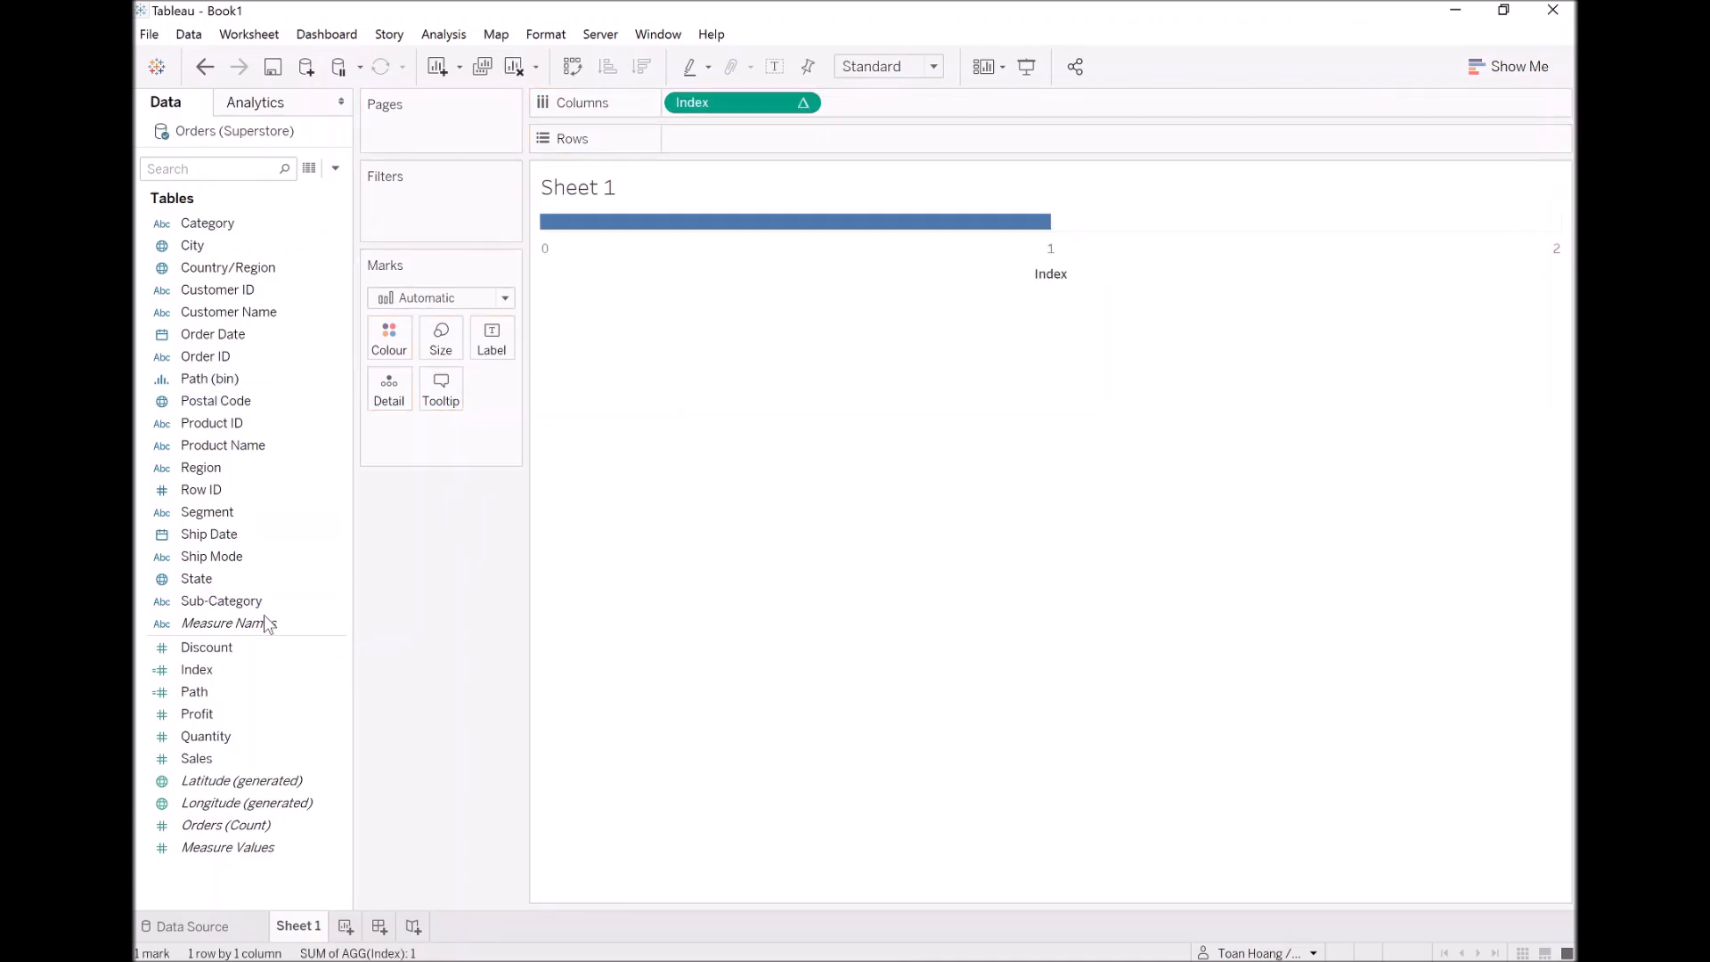
{"action": "left_click", "coordinate": [230, 381]}
{"action": "left_click_drag", "start_coordinate": [230, 383], "coordinate": [712, 147]}
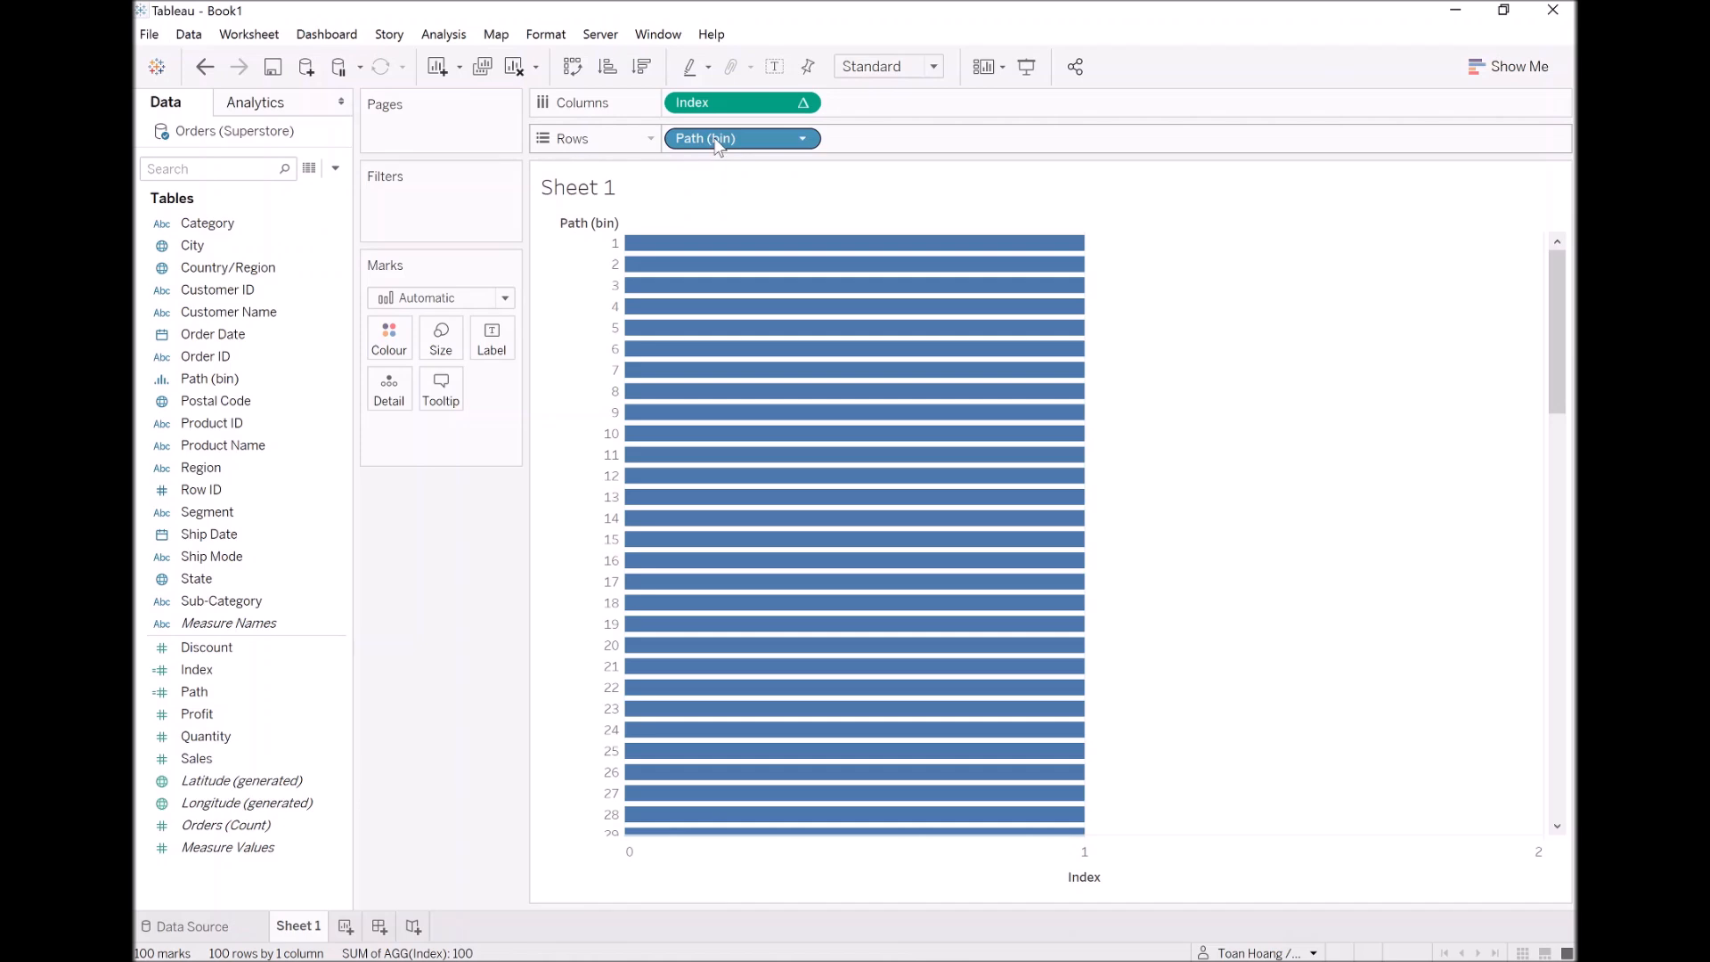
{"action": "right_click", "coordinate": [709, 141]}
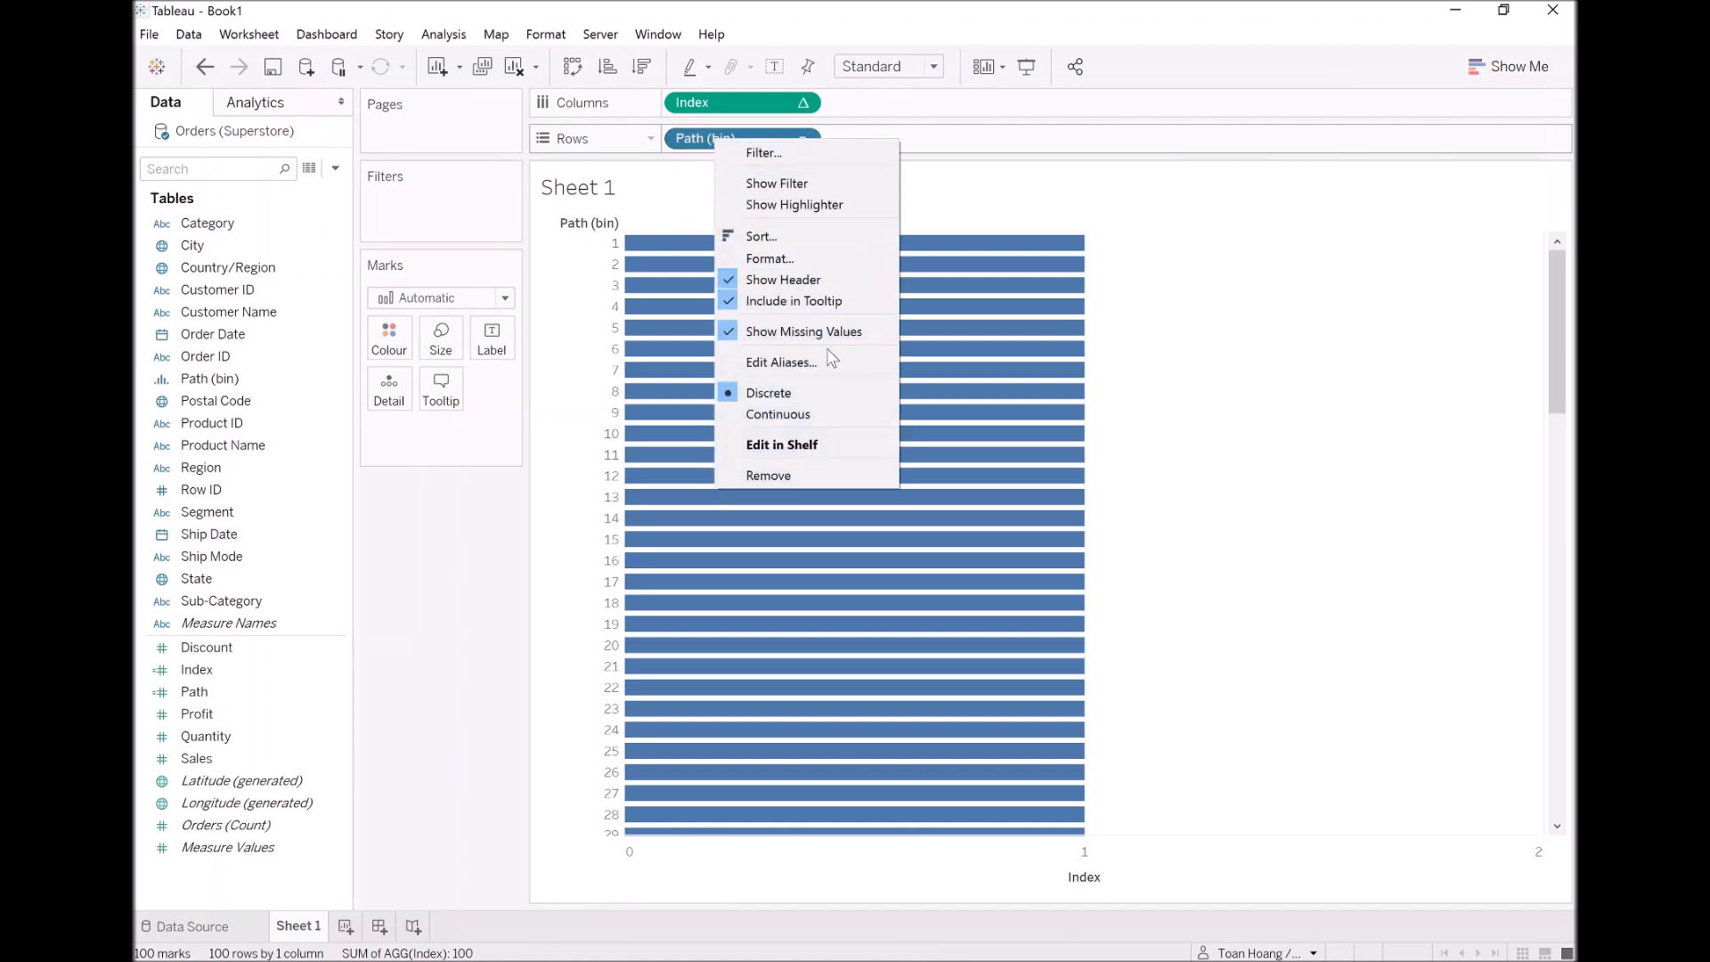
{"action": "left_click", "coordinate": [455, 547]}
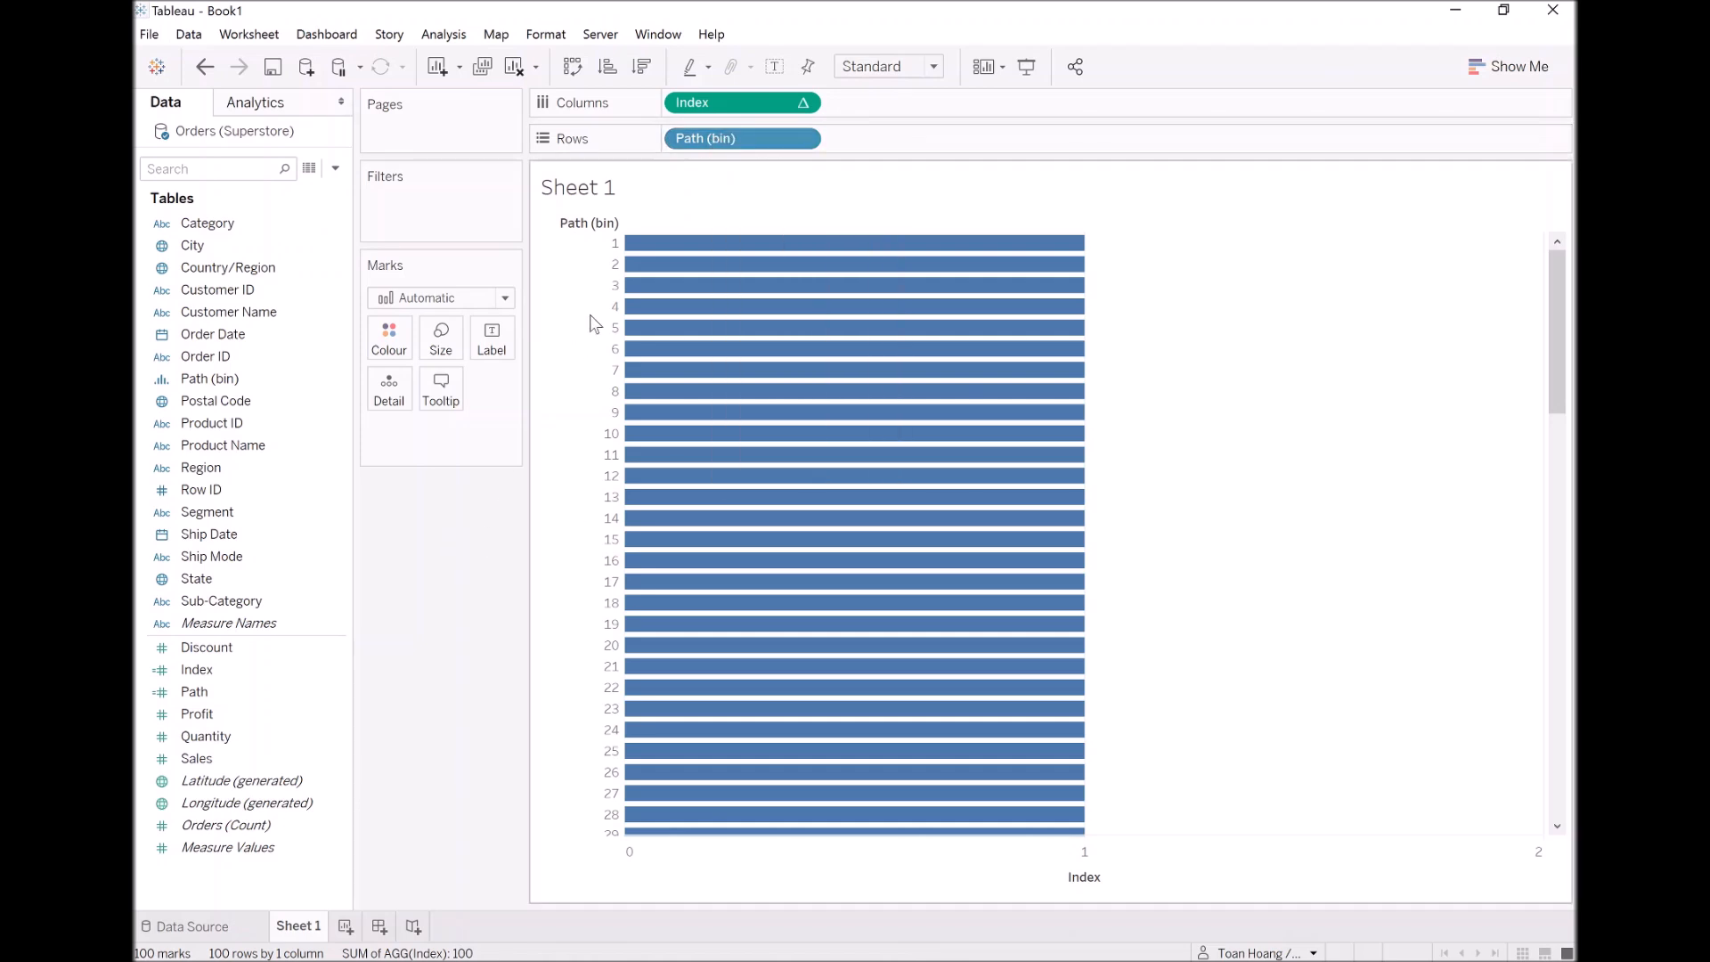
Move Path (bin) from Rows to Detail and set Index to compute using Path (bin)
{"action": "left_click_drag", "start_coordinate": [718, 142], "coordinate": [388, 387]}
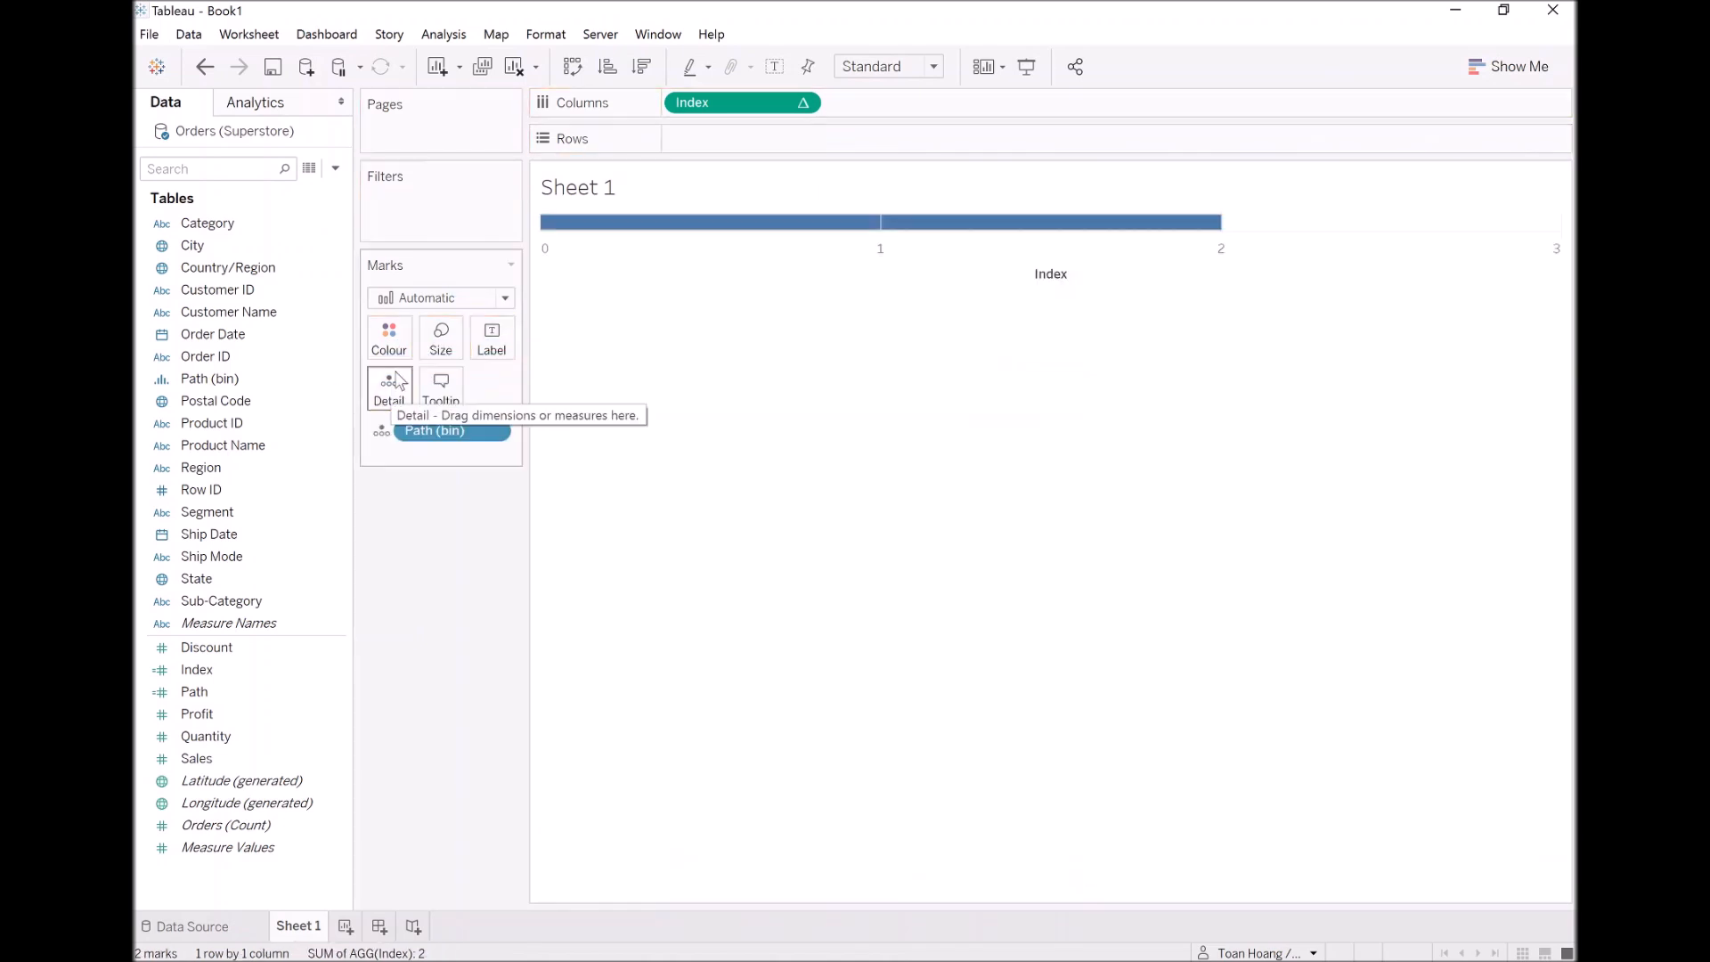
{"action": "right_click", "coordinate": [731, 113]}
{"action": "mouse_move", "coordinate": [855, 337]}
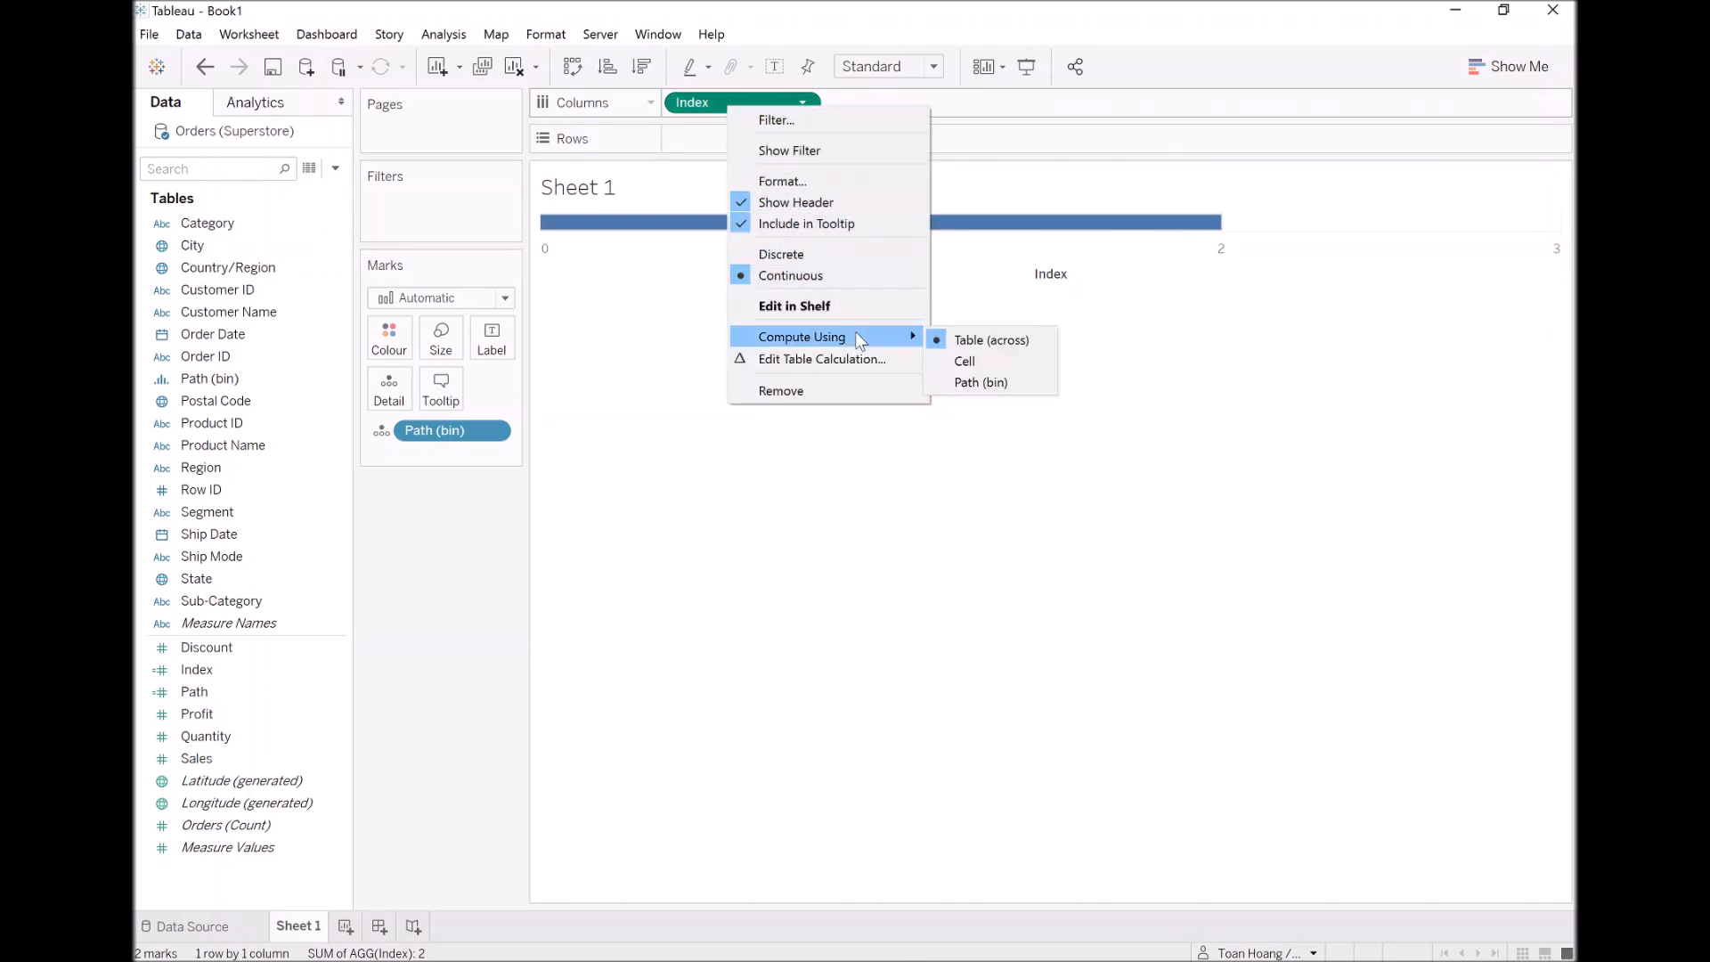
{"action": "left_click", "coordinate": [995, 385]}
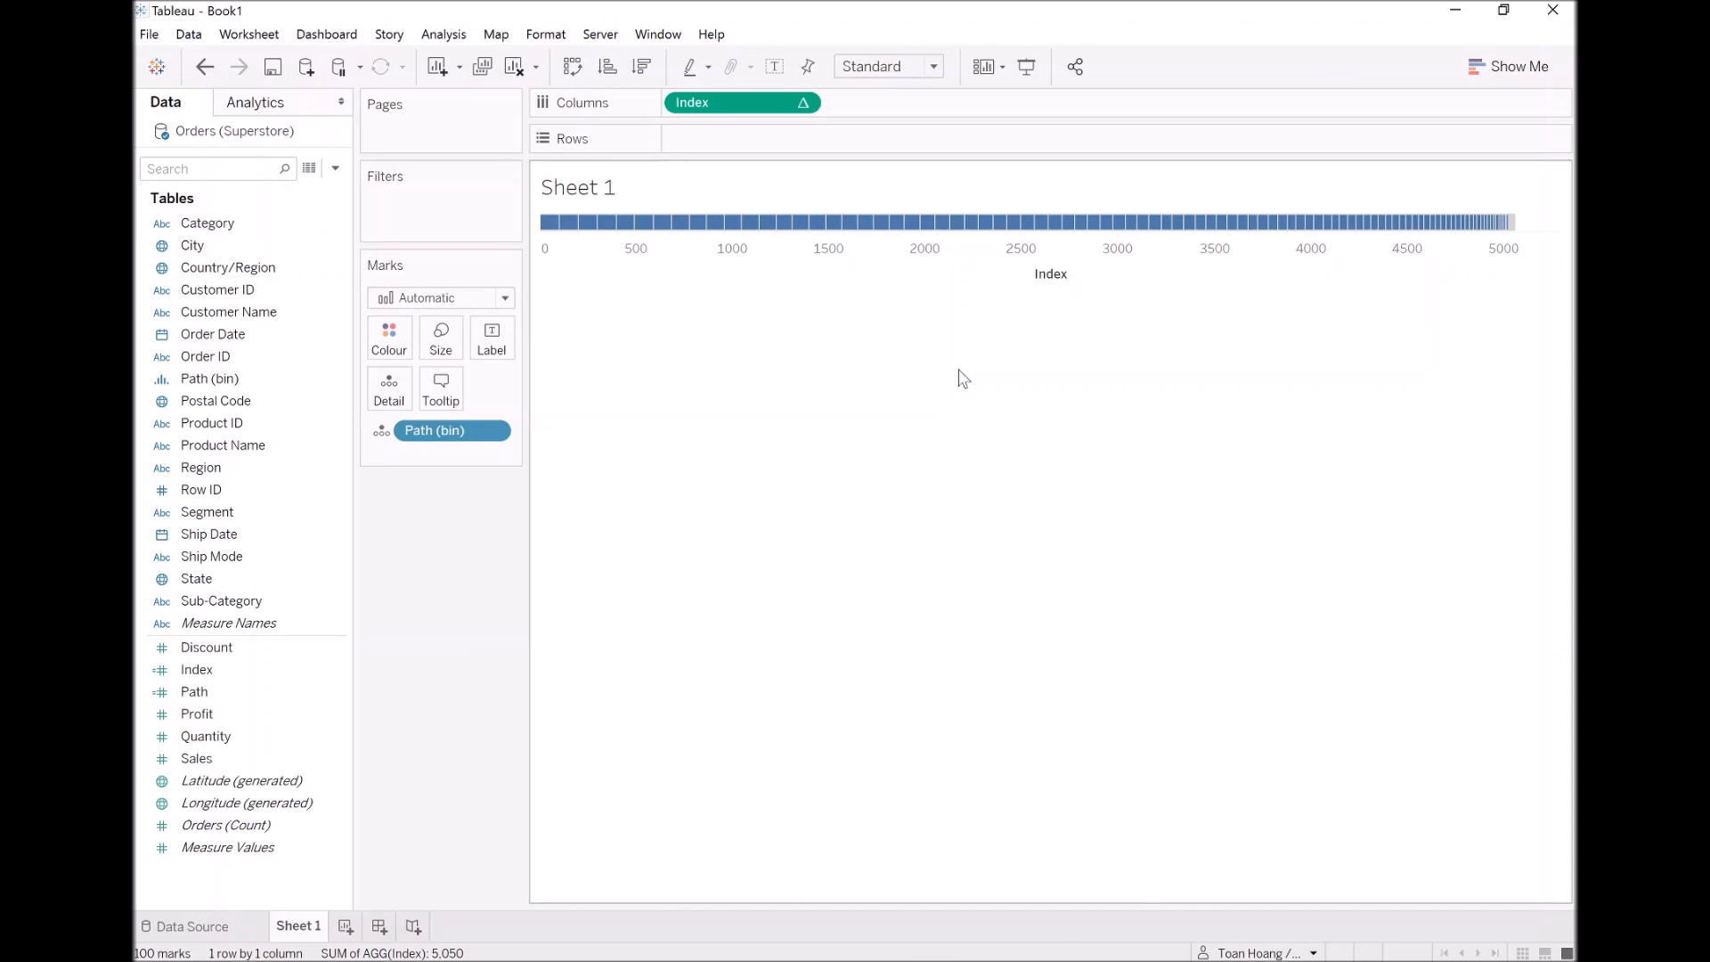
Change the mark type from Automatic to Circle
{"action": "left_click", "coordinate": [473, 305]}
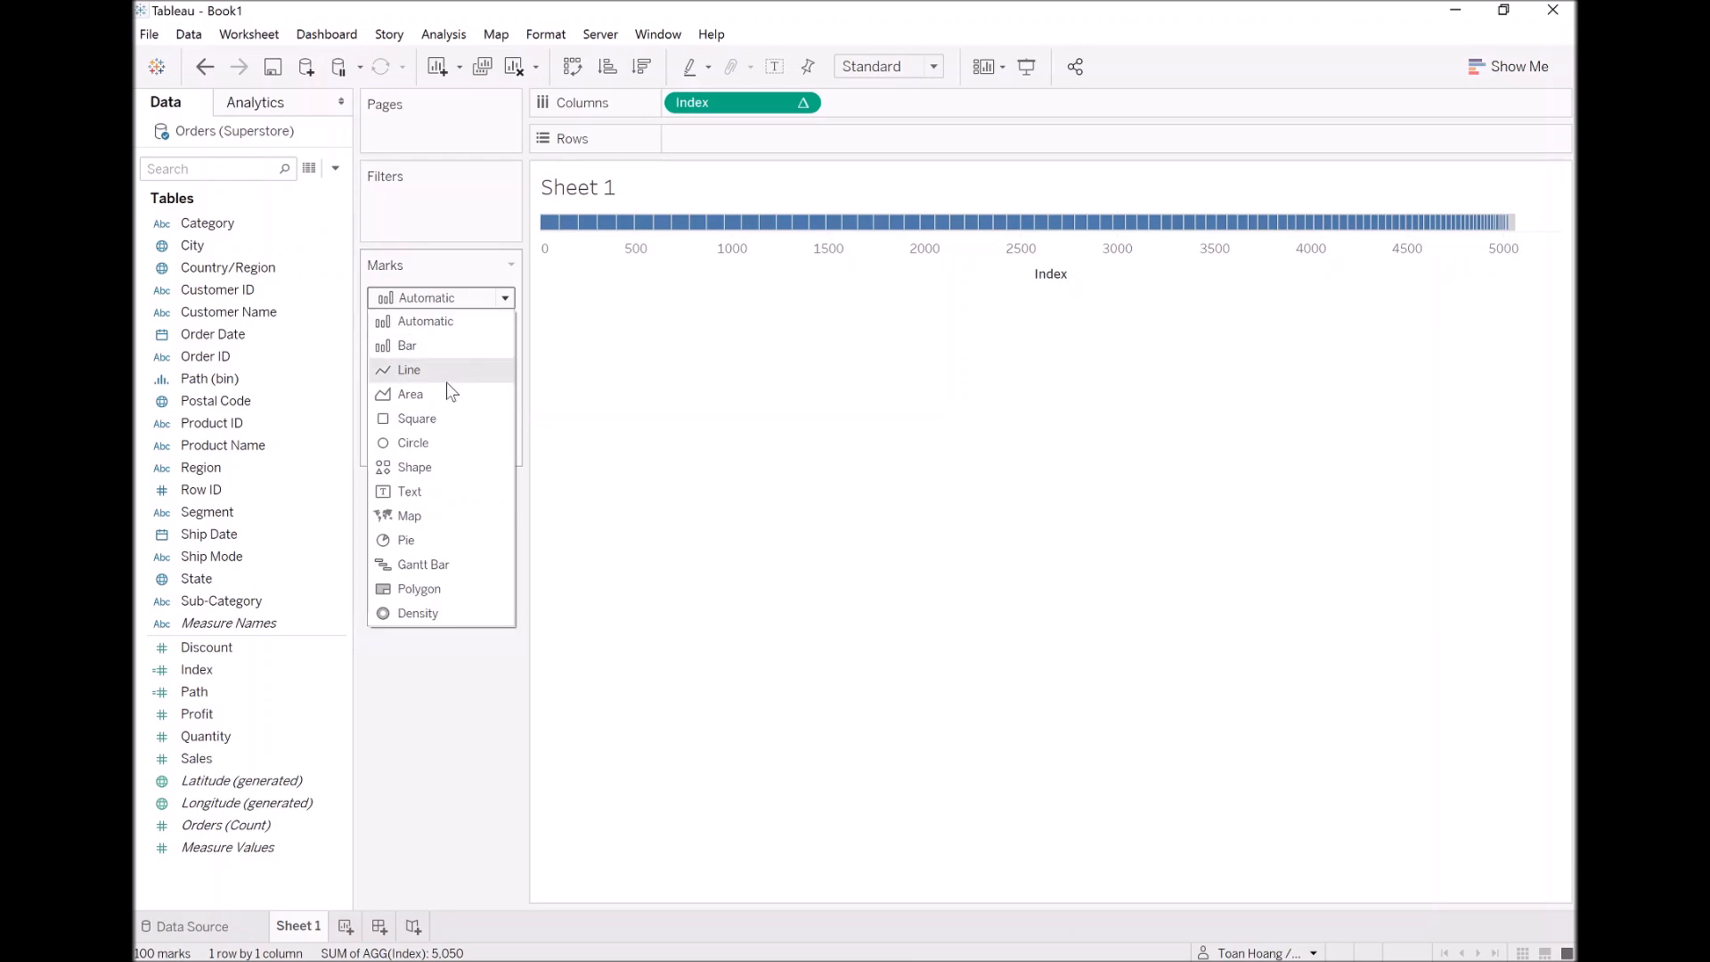
{"action": "left_click", "coordinate": [440, 444]}
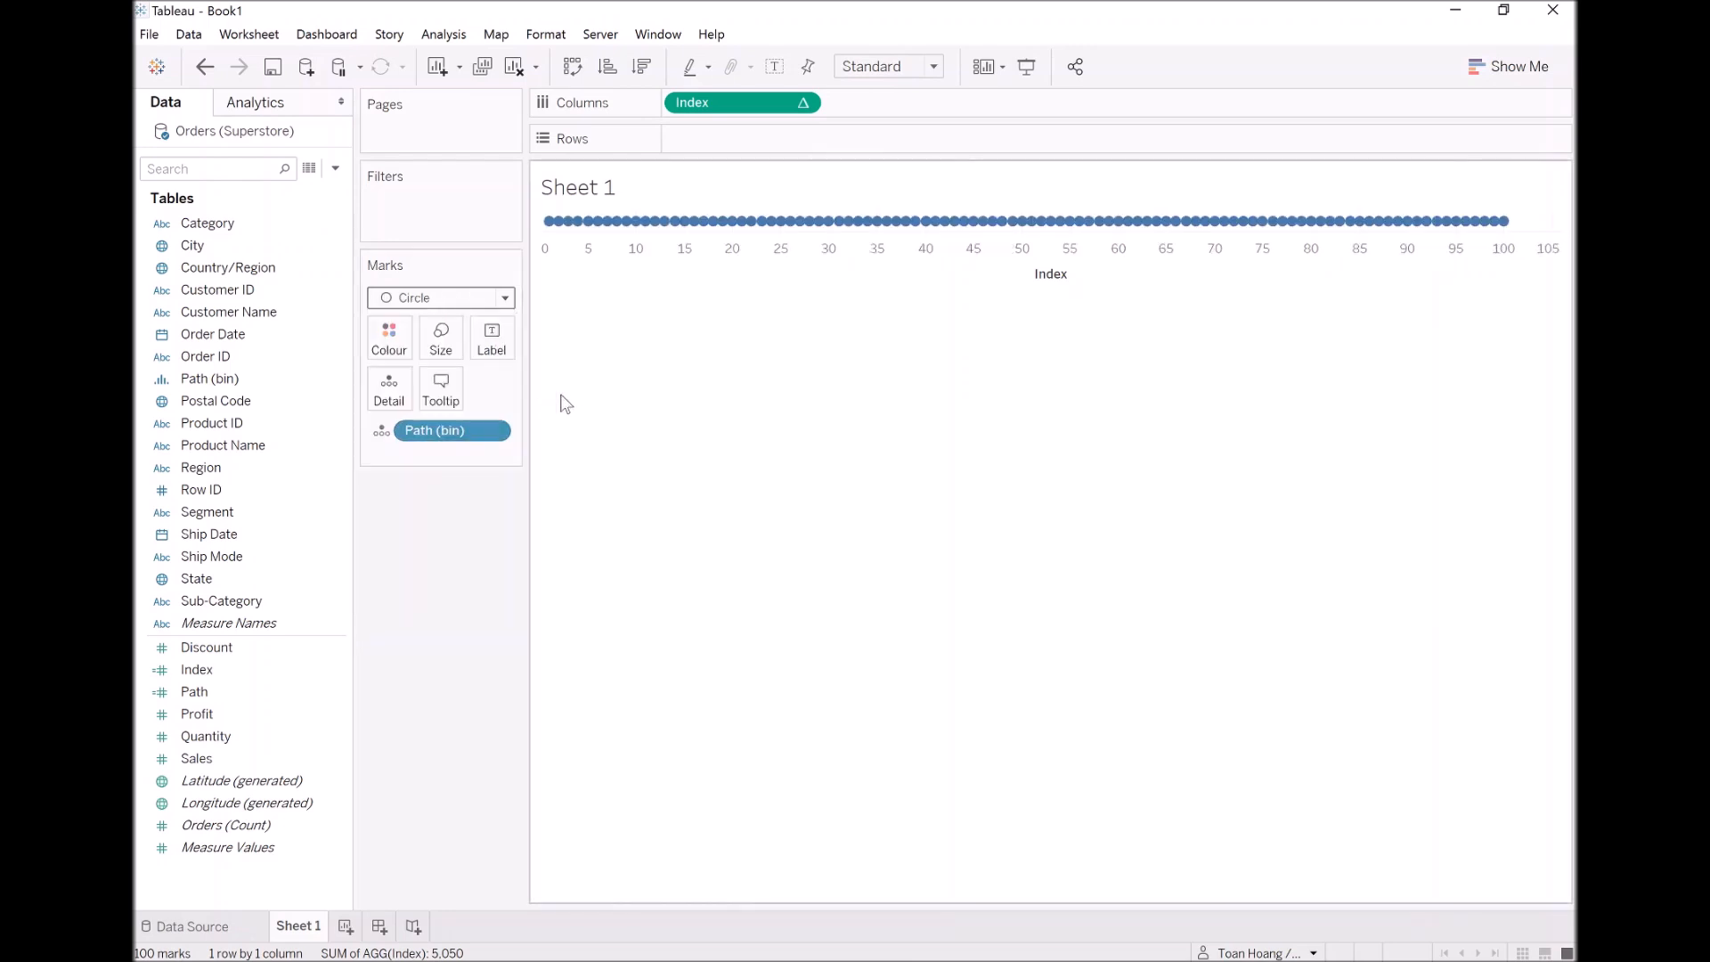
{"action": "mouse_move", "coordinate": [565, 231]}
Create a calculated field named Rows with the formula [Index]
{"action": "right_click", "coordinate": [293, 873]}
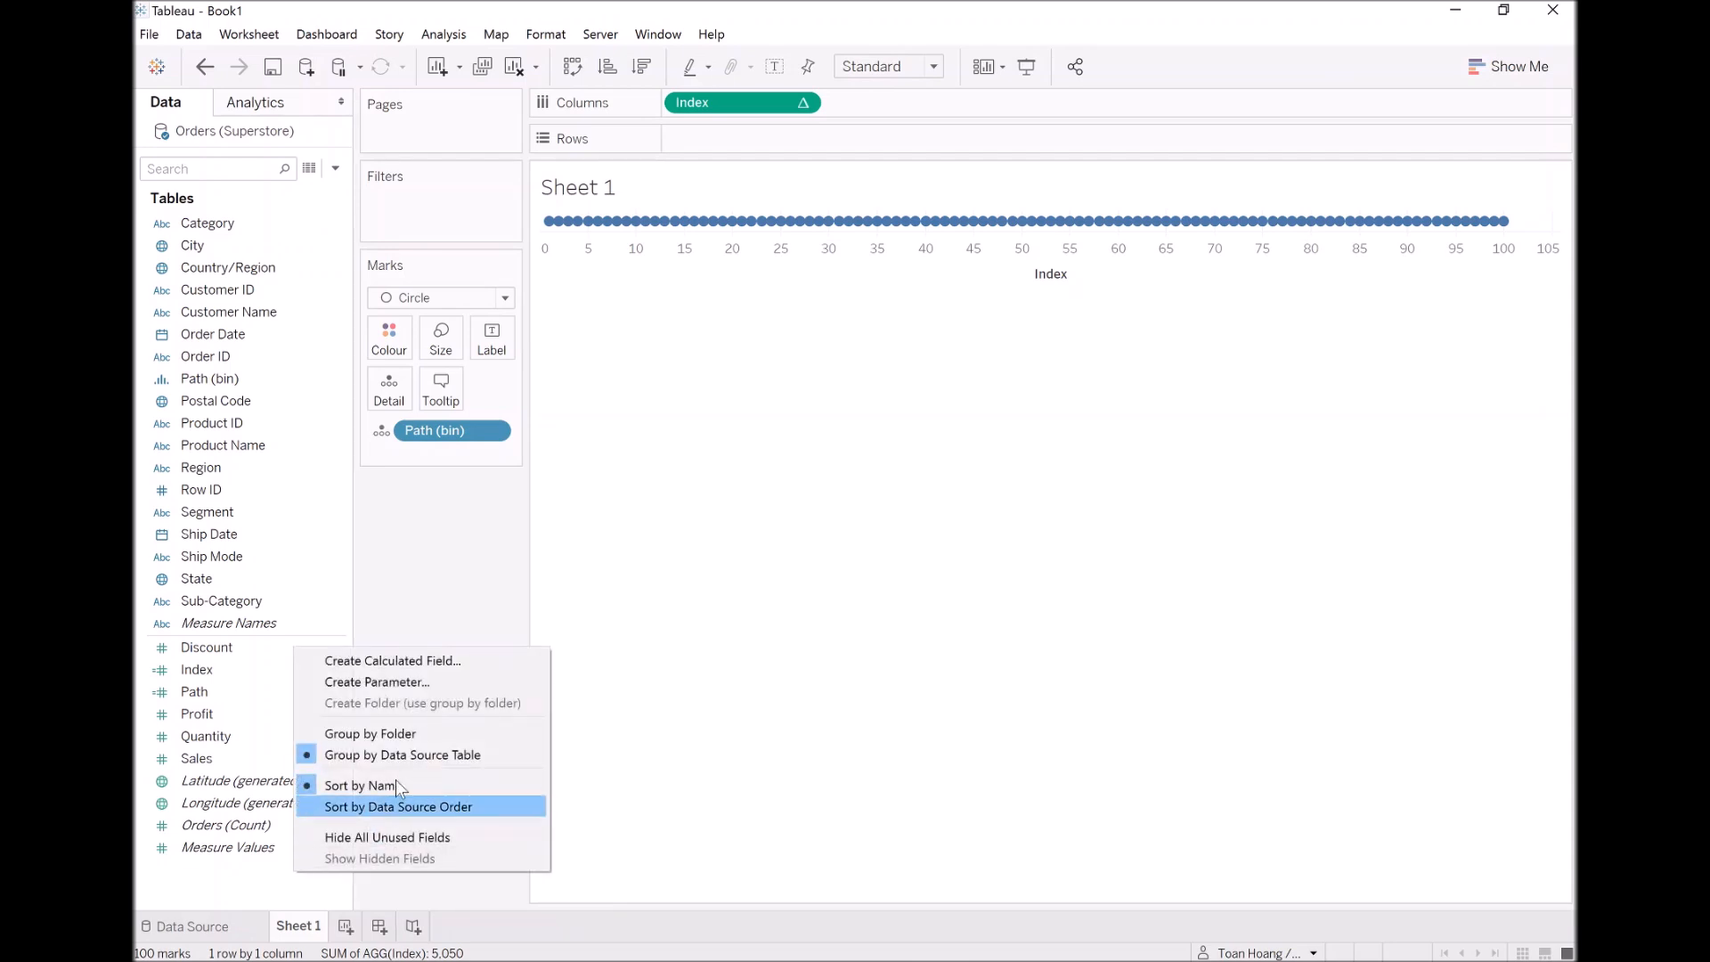
{"action": "left_click", "coordinate": [433, 663]}
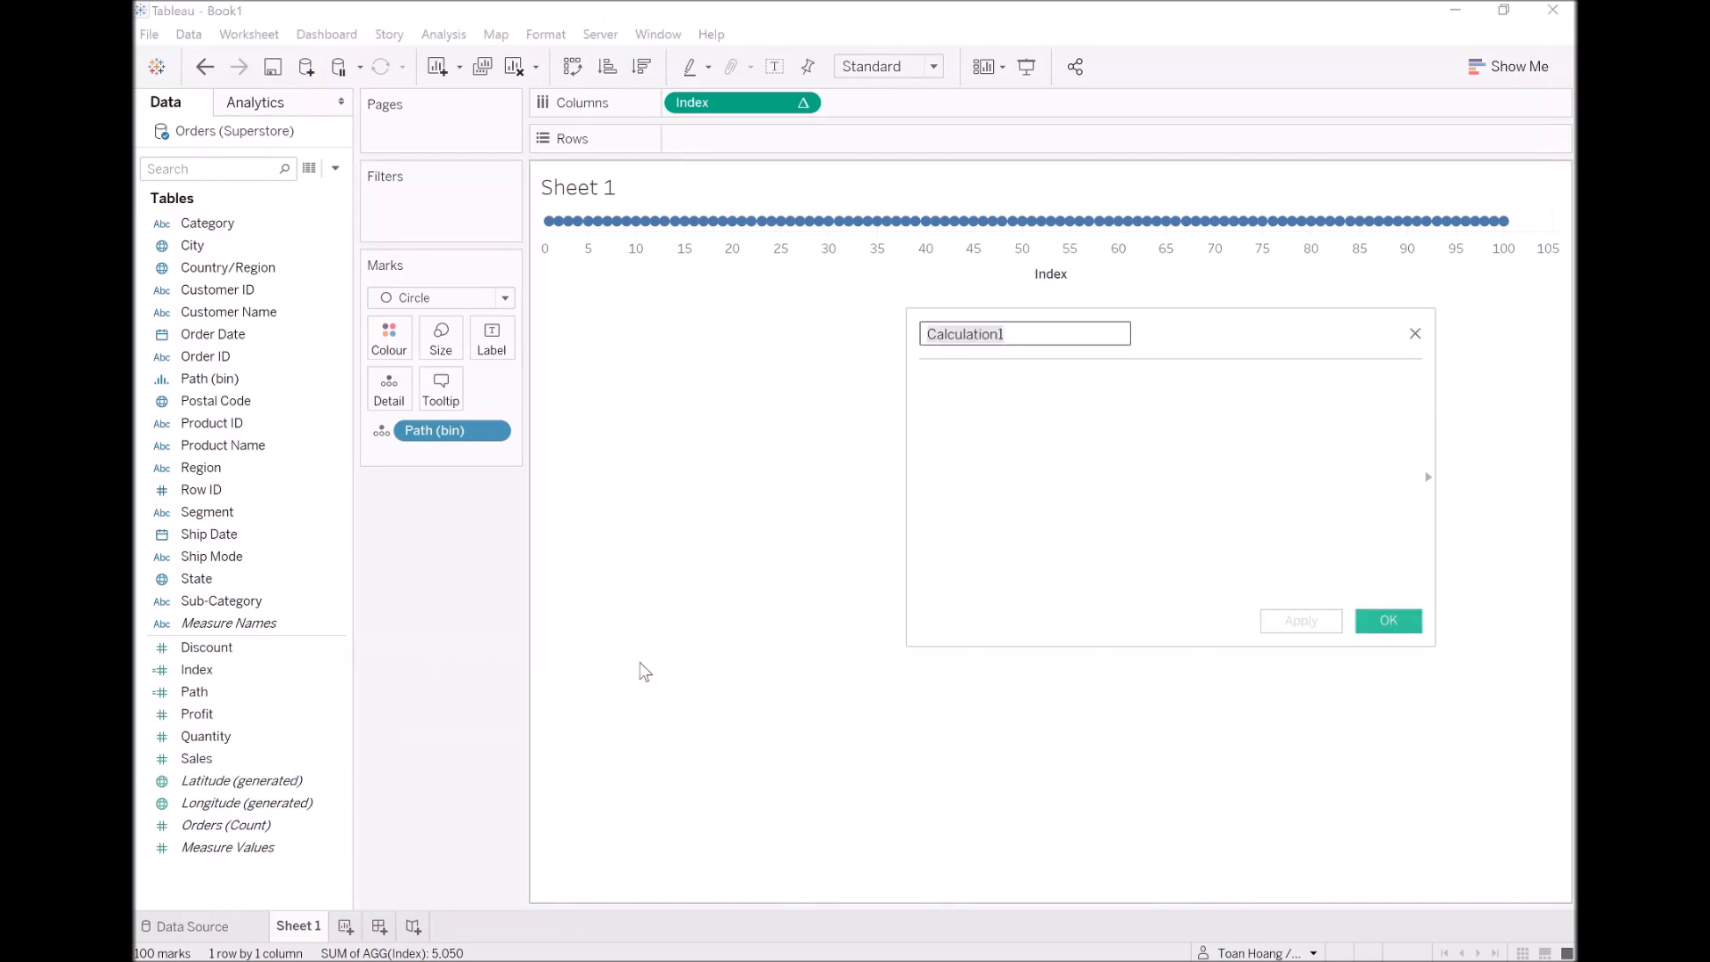
{"action": "type", "text": "Rows"}
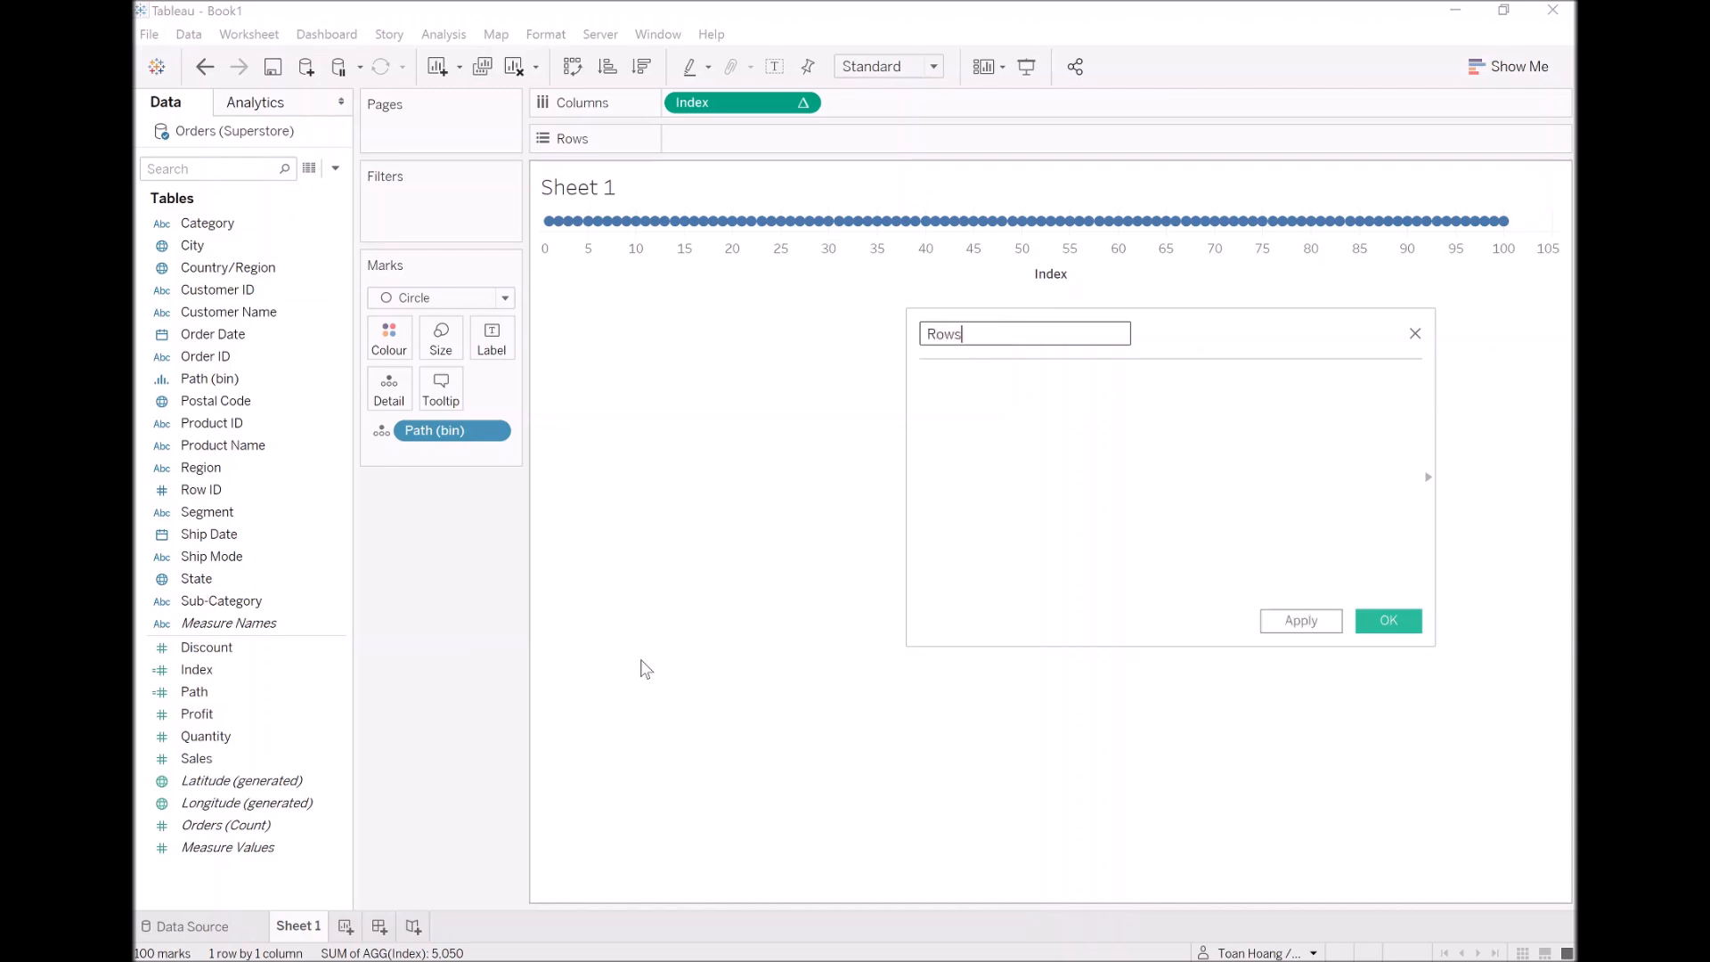
{"action": "left_click_drag", "start_coordinate": [1186, 330], "coordinate": [420, 62]}
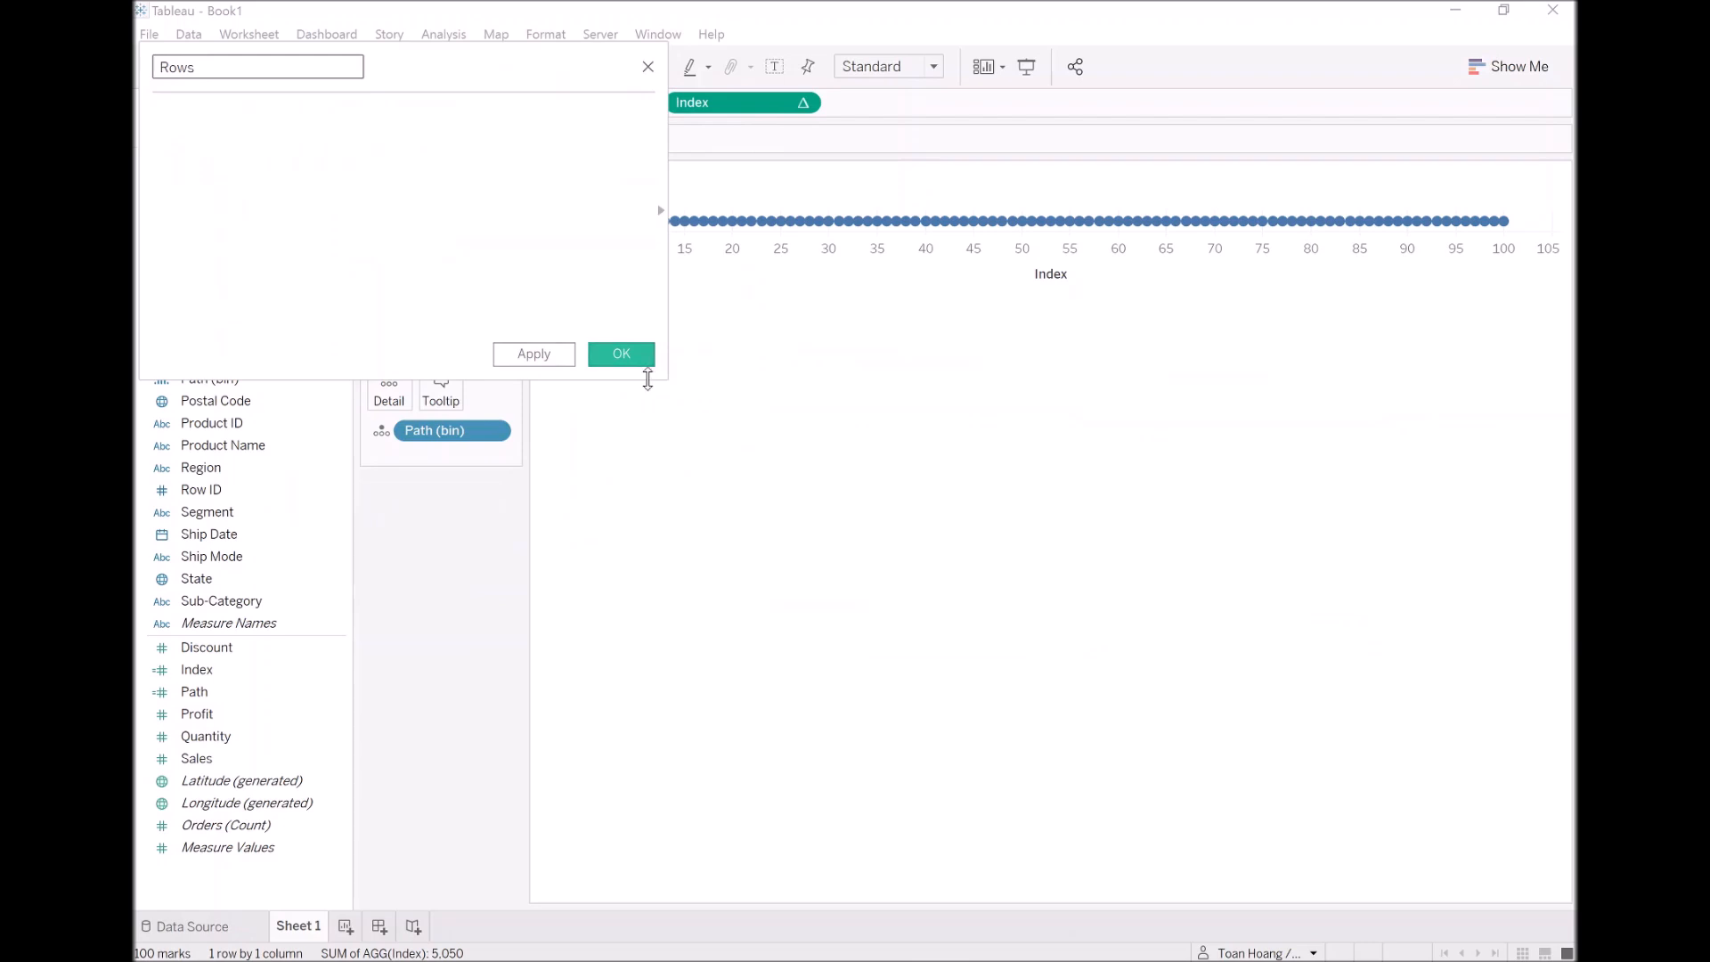
{"action": "left_click_drag", "start_coordinate": [666, 383], "coordinate": [500, 880]}
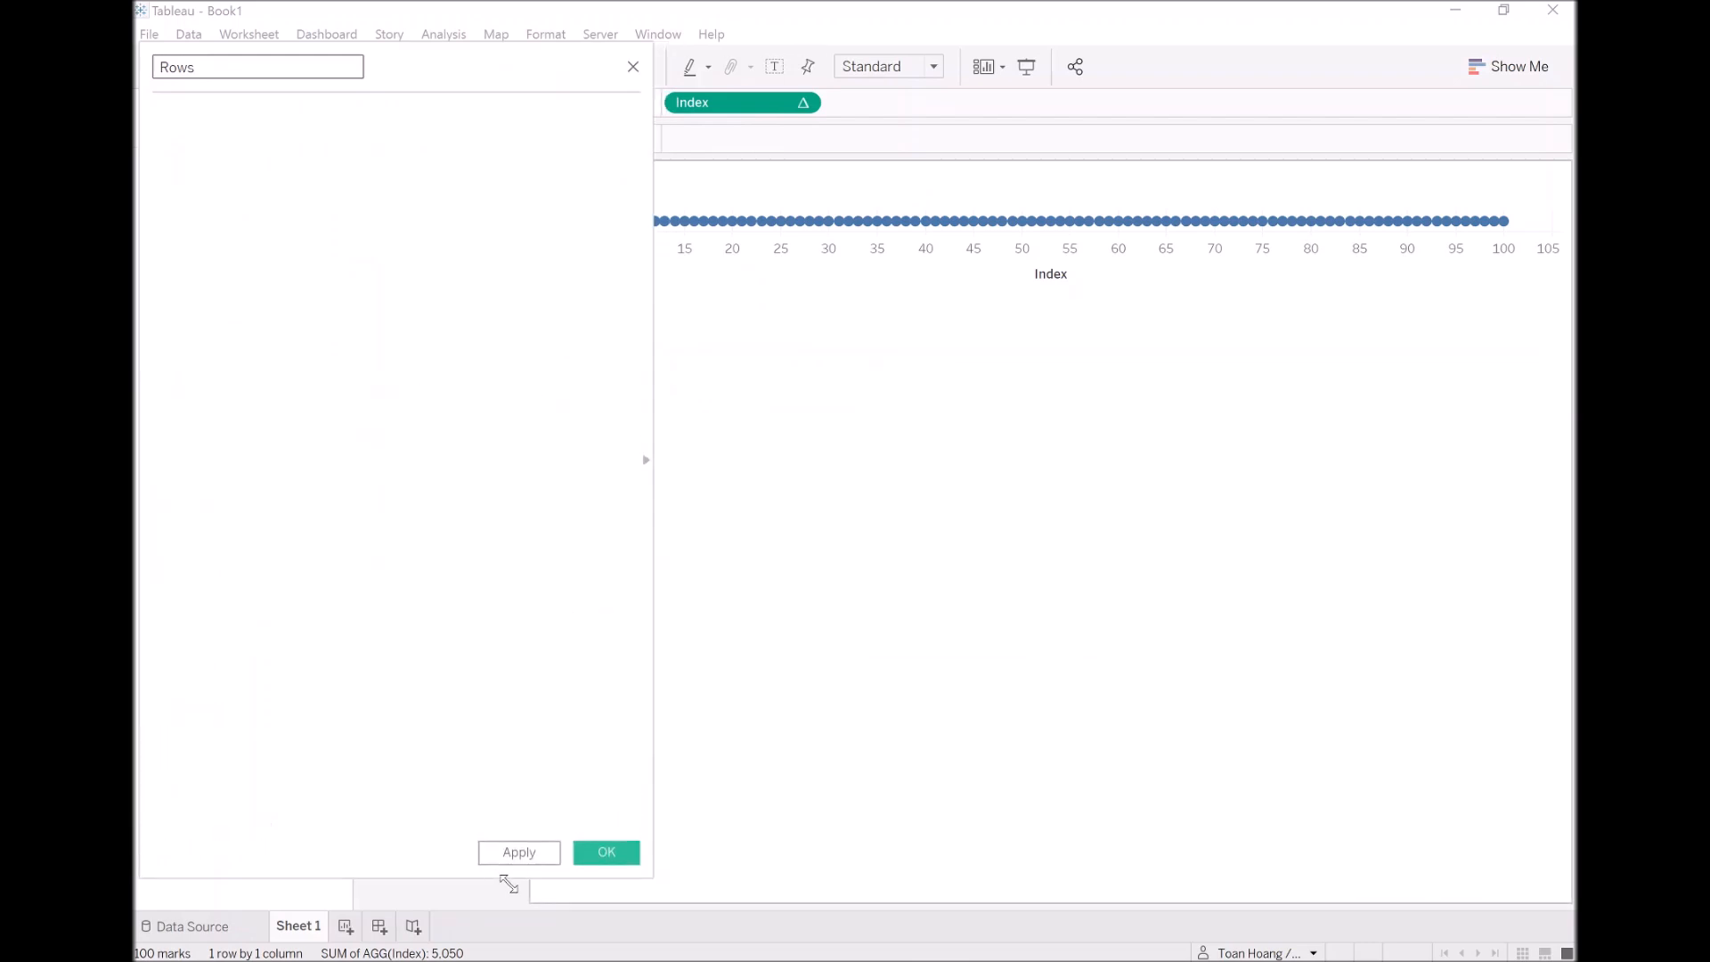
{"action": "left_click_drag", "start_coordinate": [591, 877], "coordinate": [588, 566]}
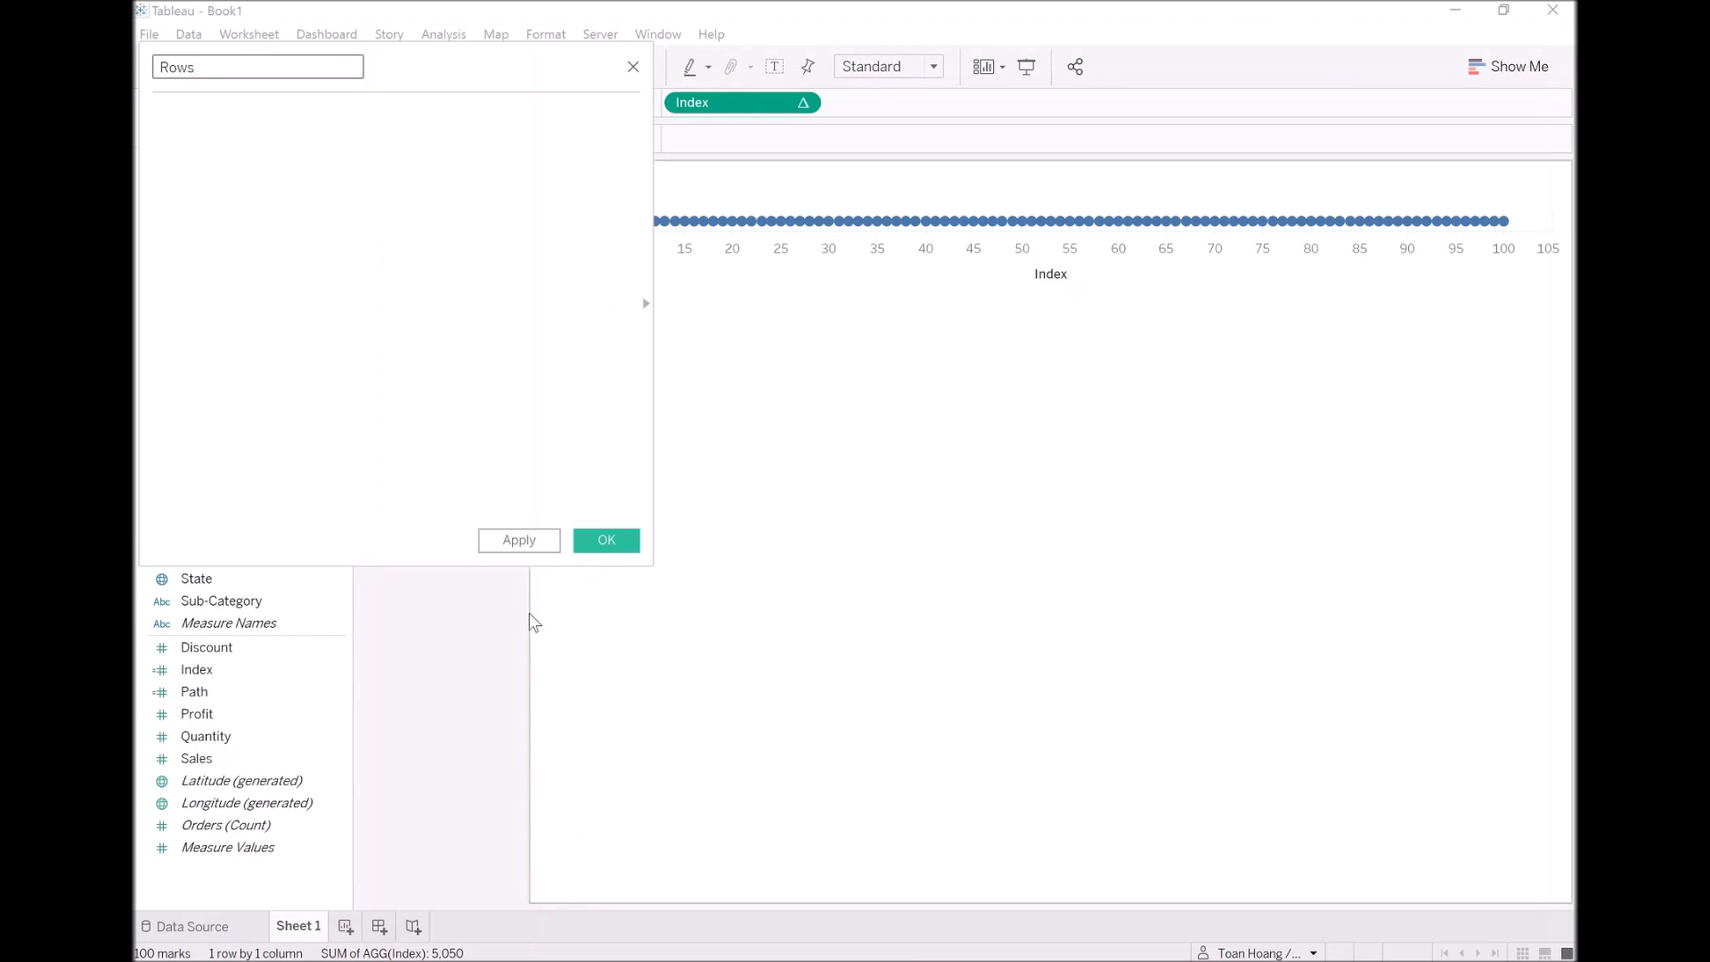
{"action": "left_click_drag", "start_coordinate": [523, 624], "coordinate": [692, 641]}
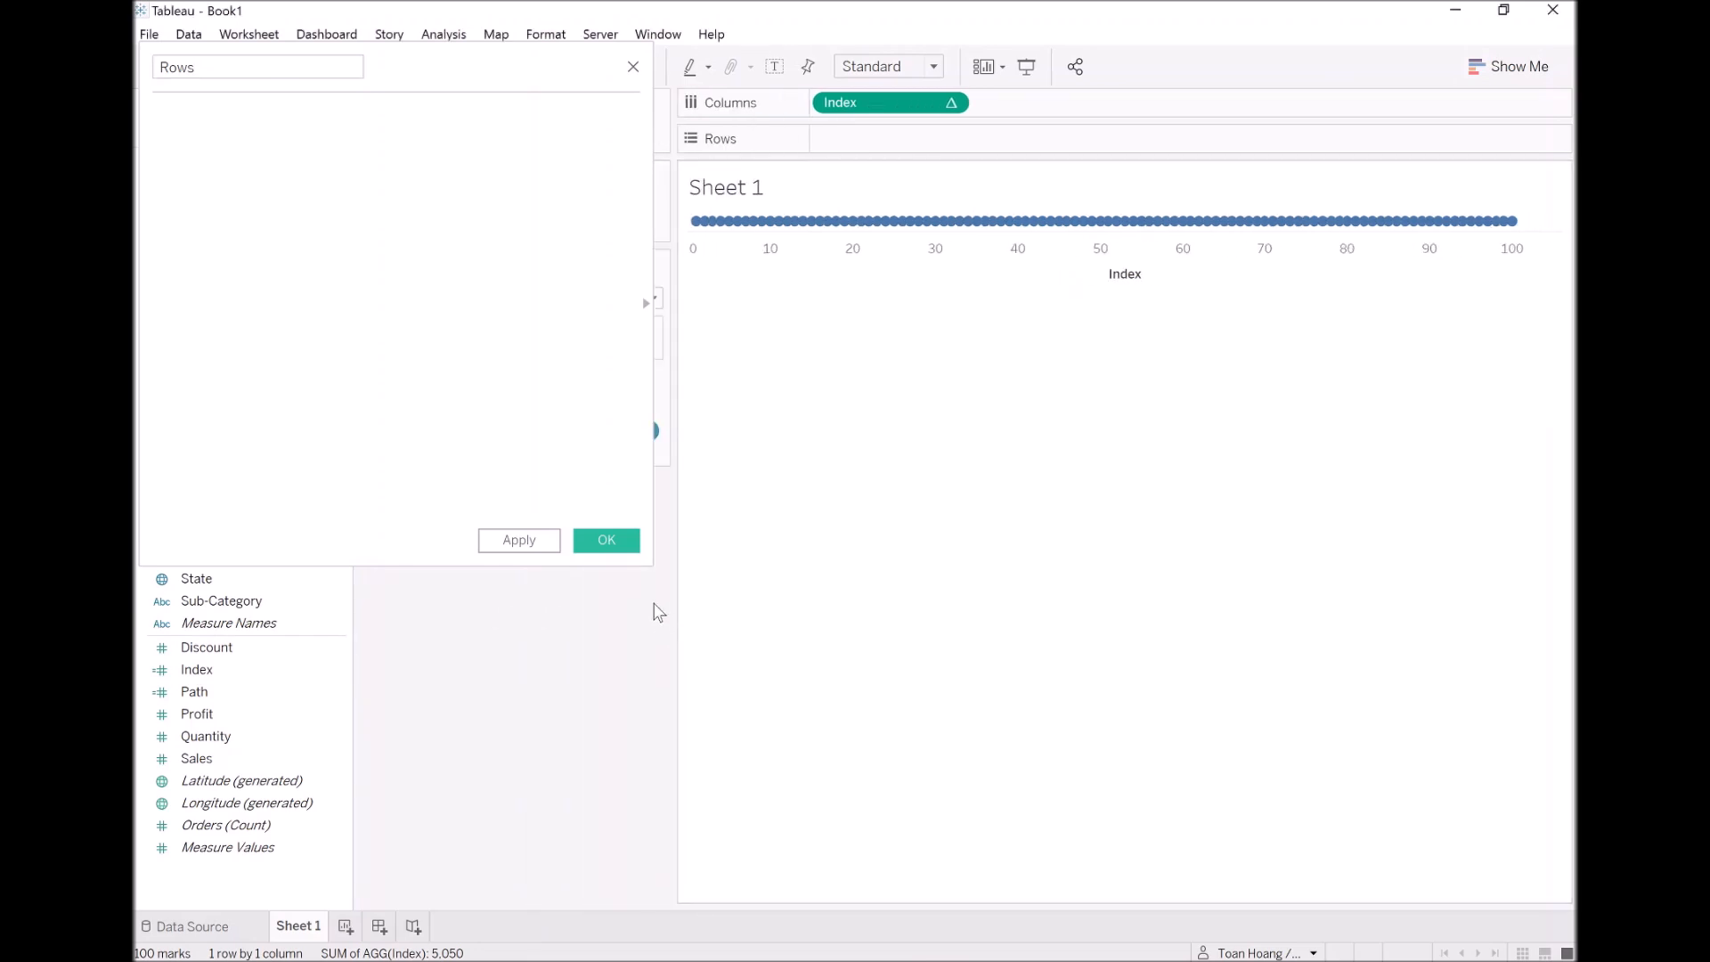
{"action": "left_click_drag", "start_coordinate": [648, 566], "coordinate": [623, 885]}
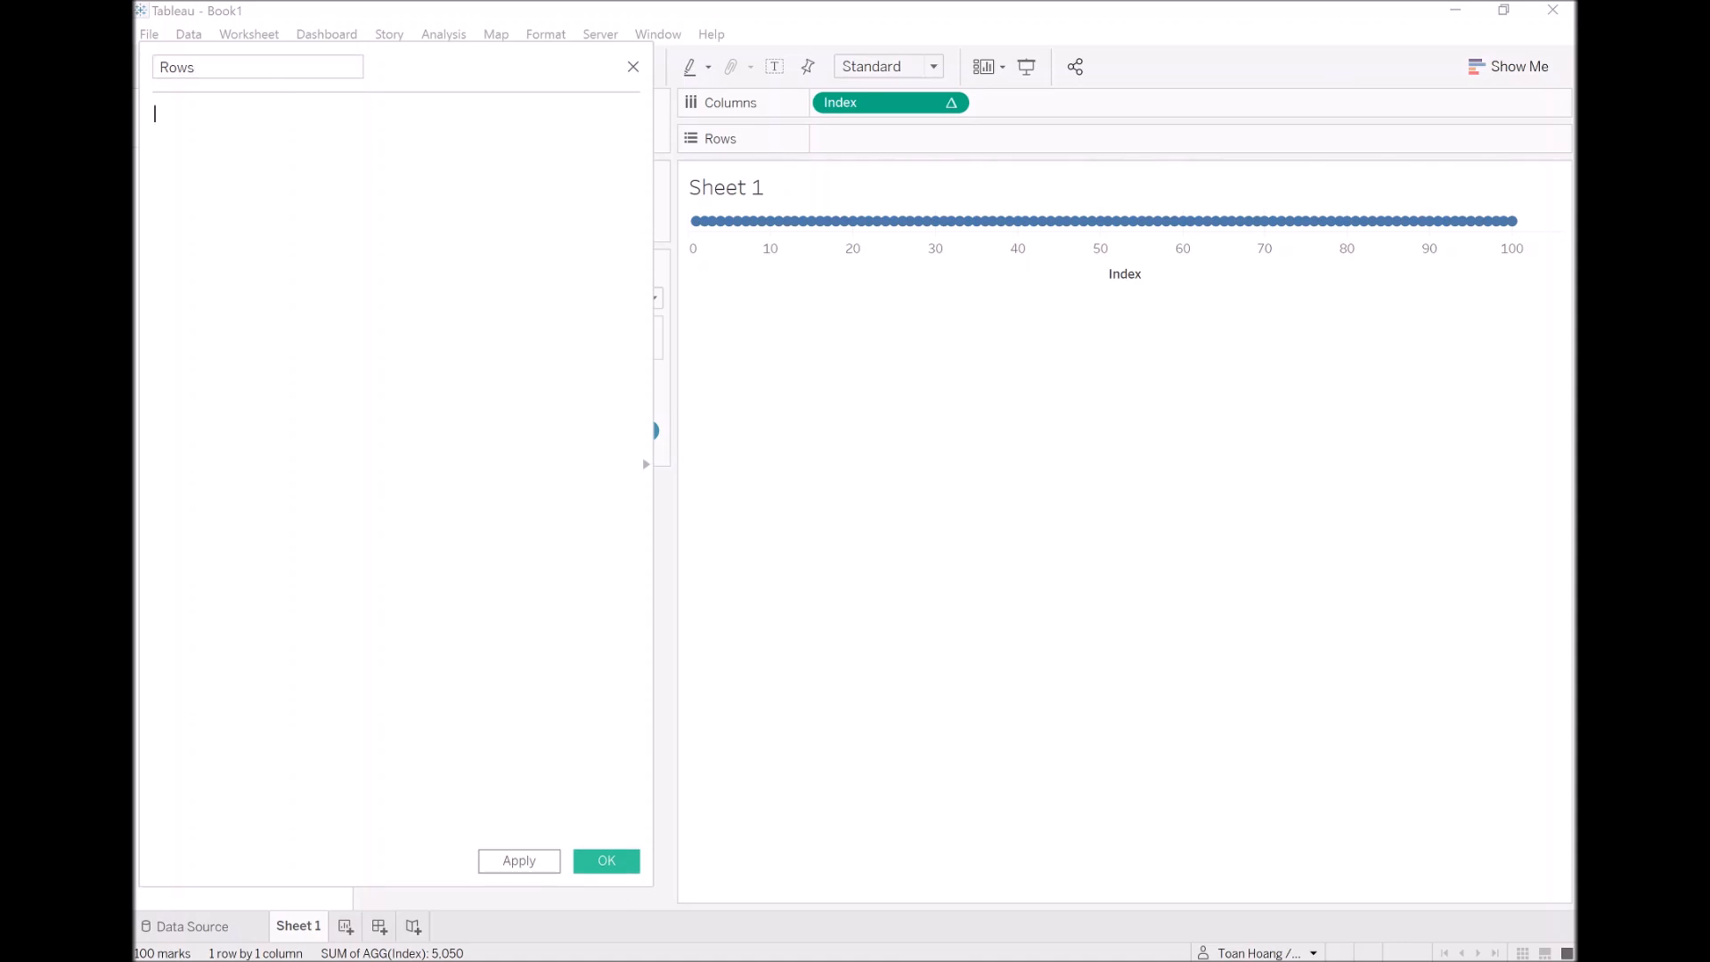
{"action": "type", "text": "Inde"}
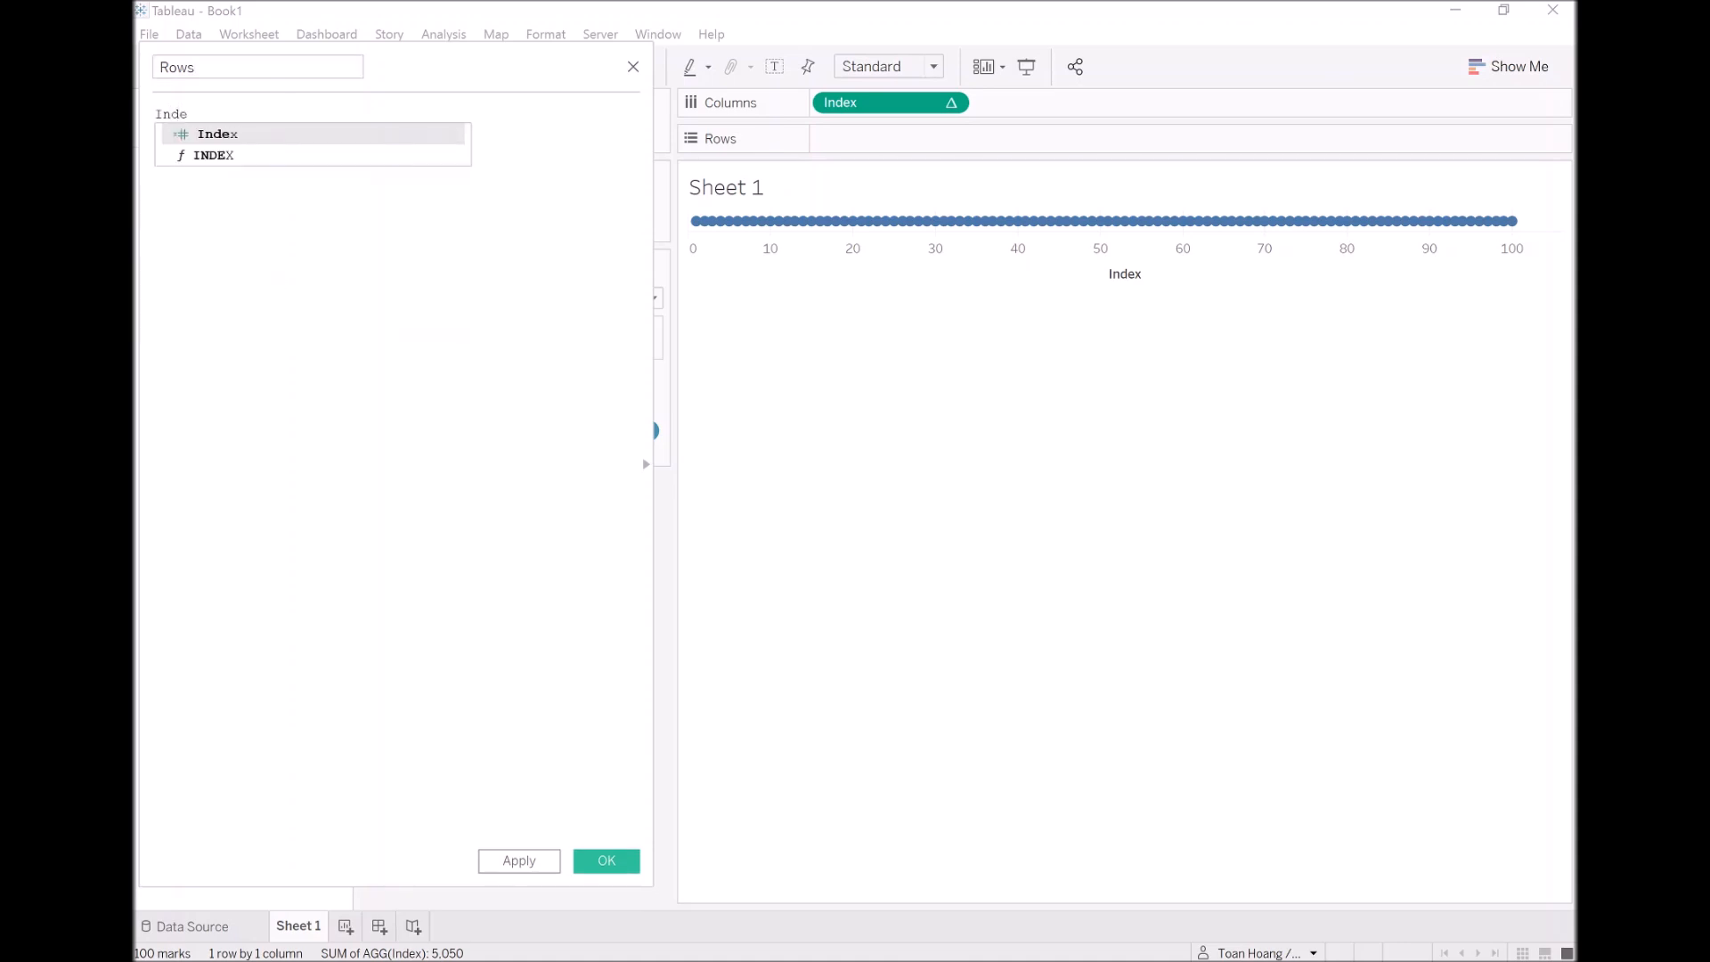
{"action": "key", "text": "Return"}
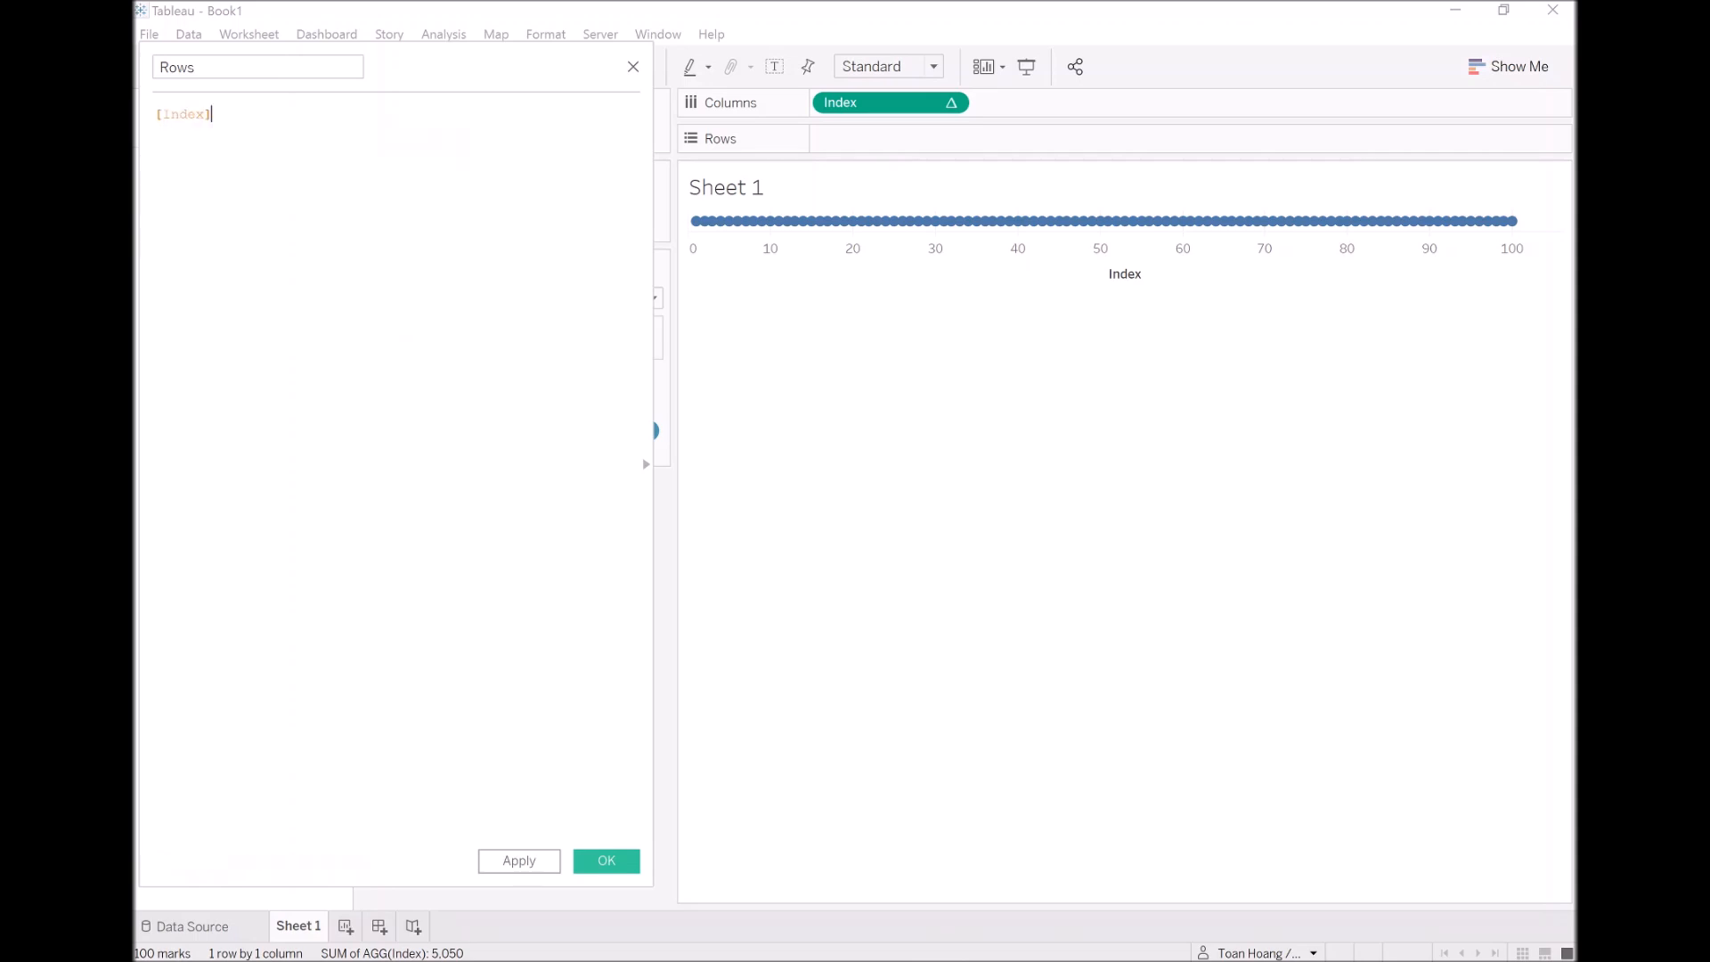
{"action": "left_click", "coordinate": [593, 862]}
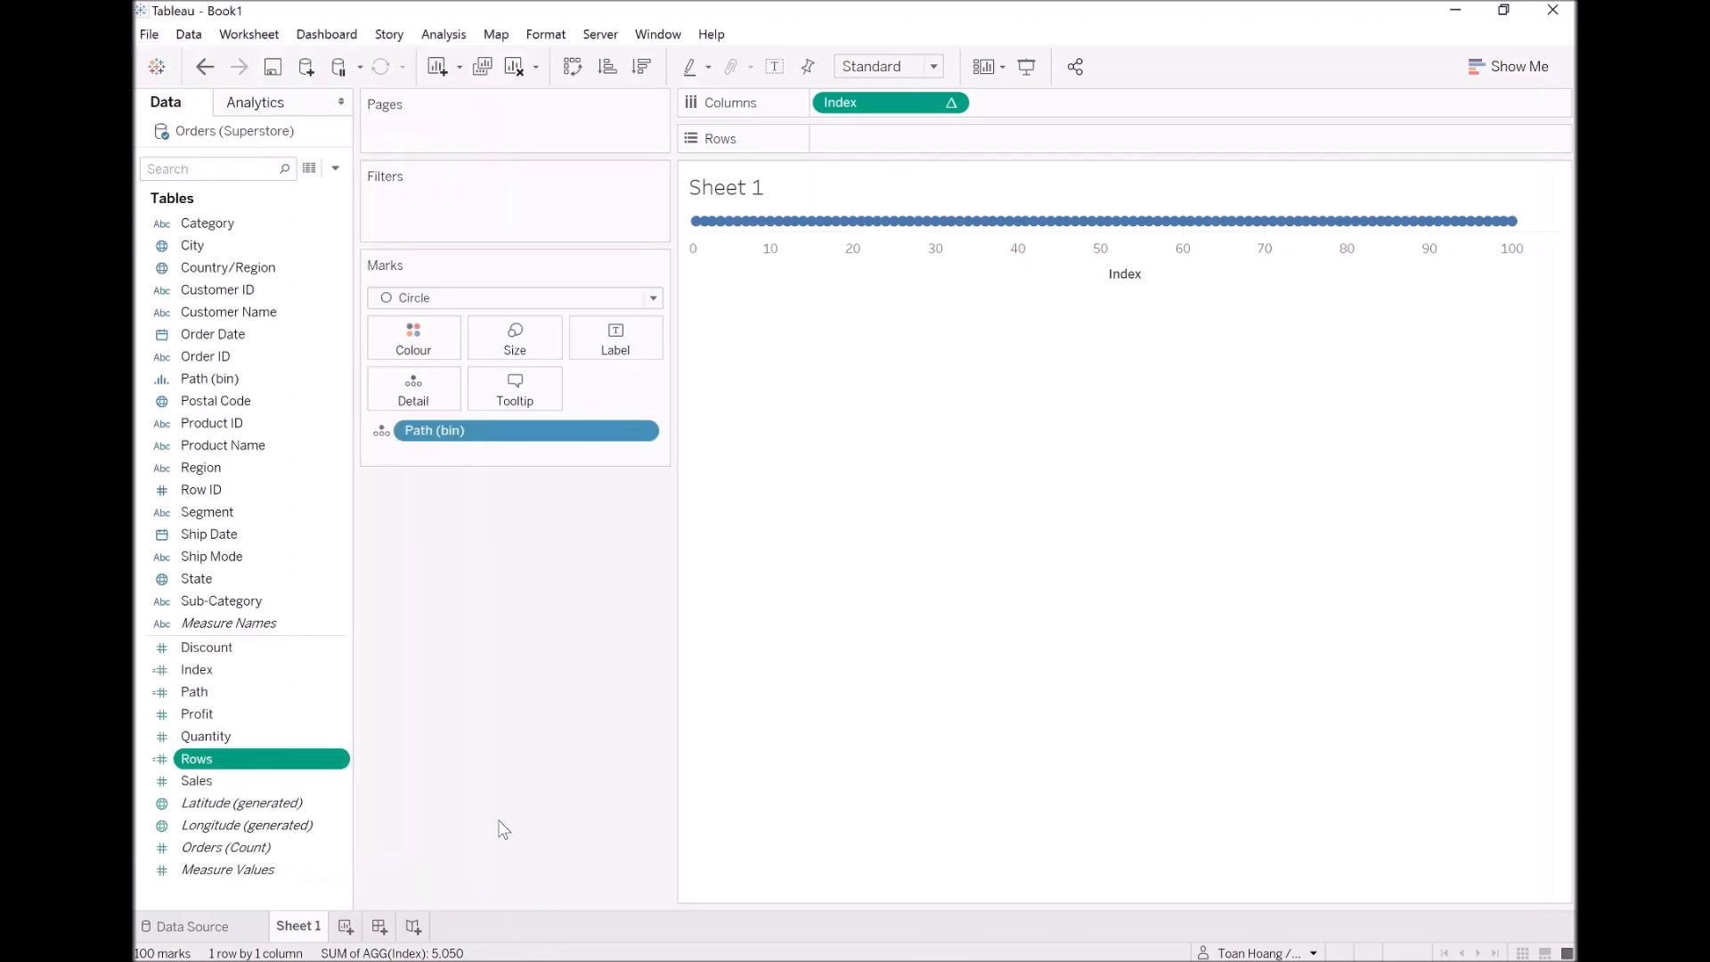
Place the Rows field on the Rows shelf and reverse the scale of its axis
{"action": "mouse_move", "coordinate": [228, 771]}
{"action": "left_mouse_down"}
{"action": "mouse_move", "coordinate": [853, 207]}
{"action": "mouse_move", "coordinate": [881, 146]}
{"action": "left_mouse_up"}
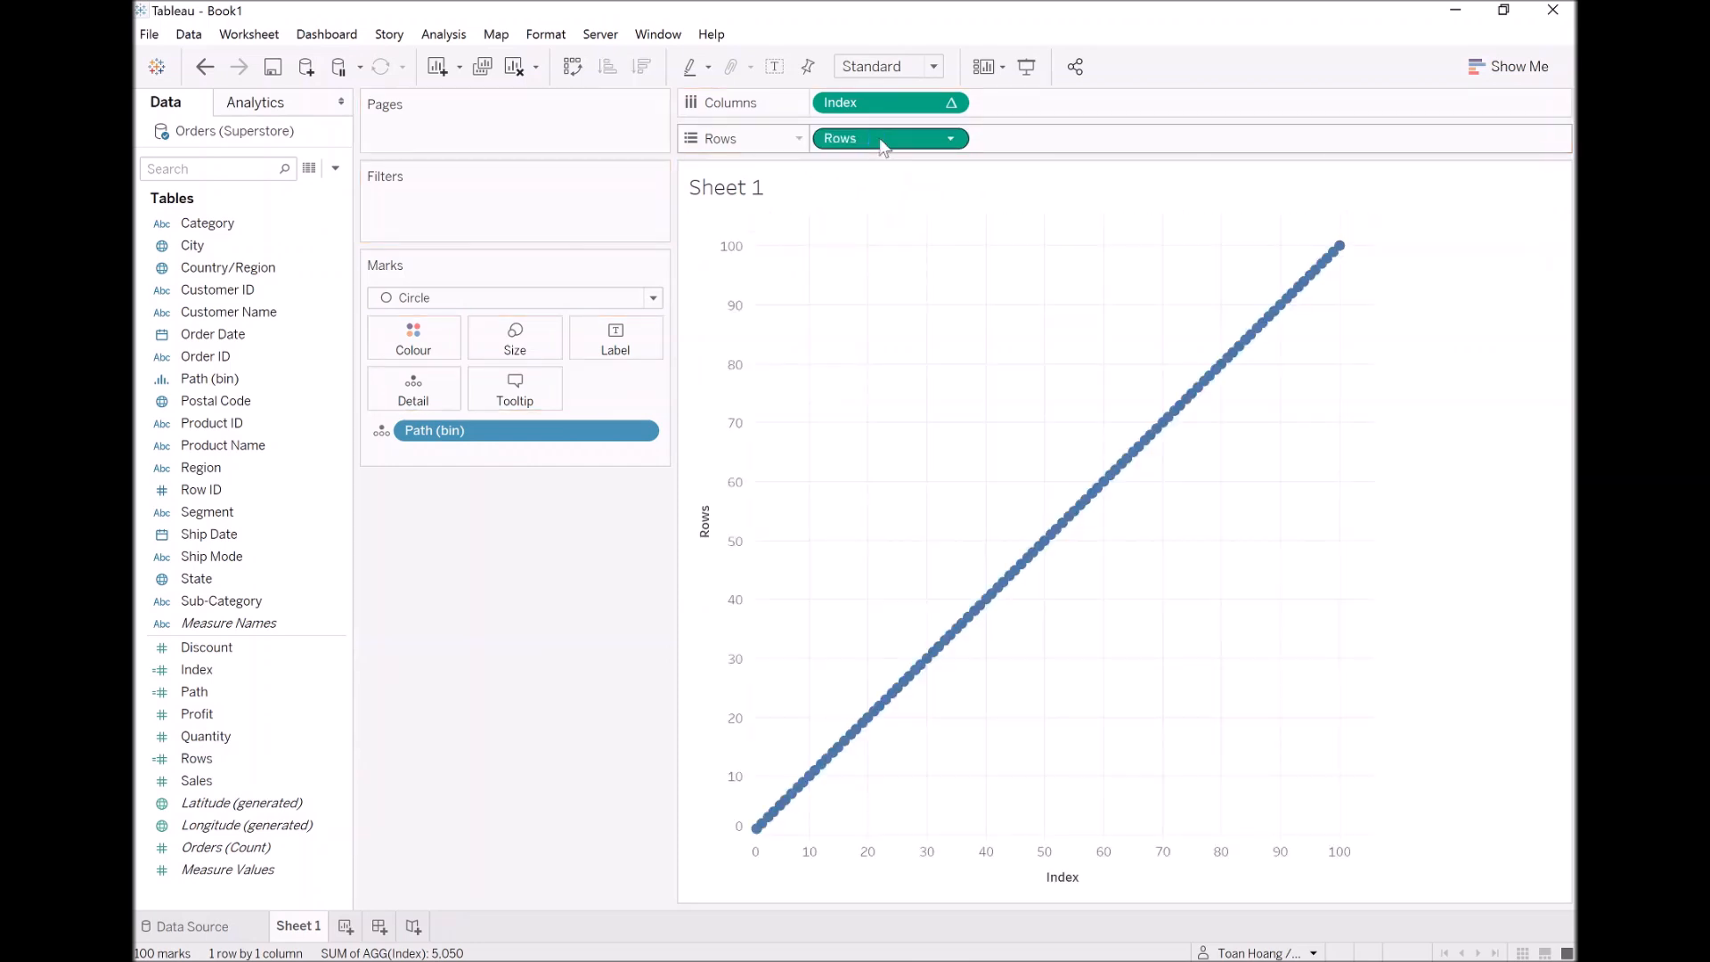
{"action": "mouse_move", "coordinate": [764, 828]}
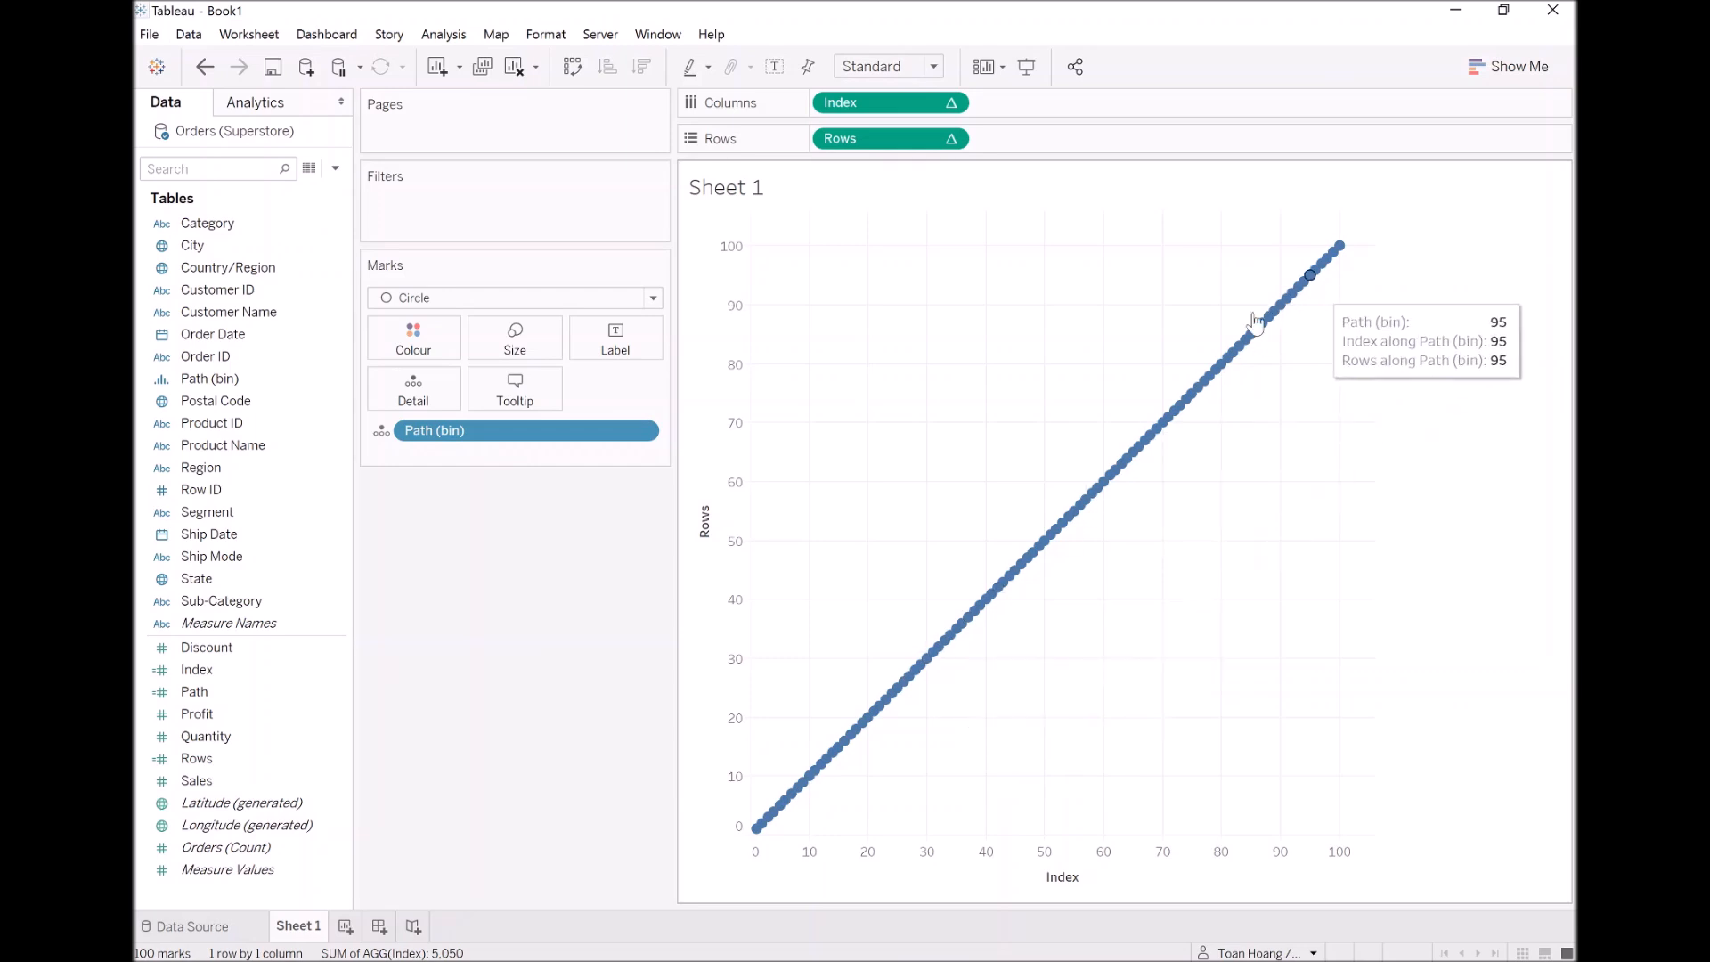
{"action": "double_click", "coordinate": [730, 373]}
{"action": "left_click", "coordinate": [648, 497]}
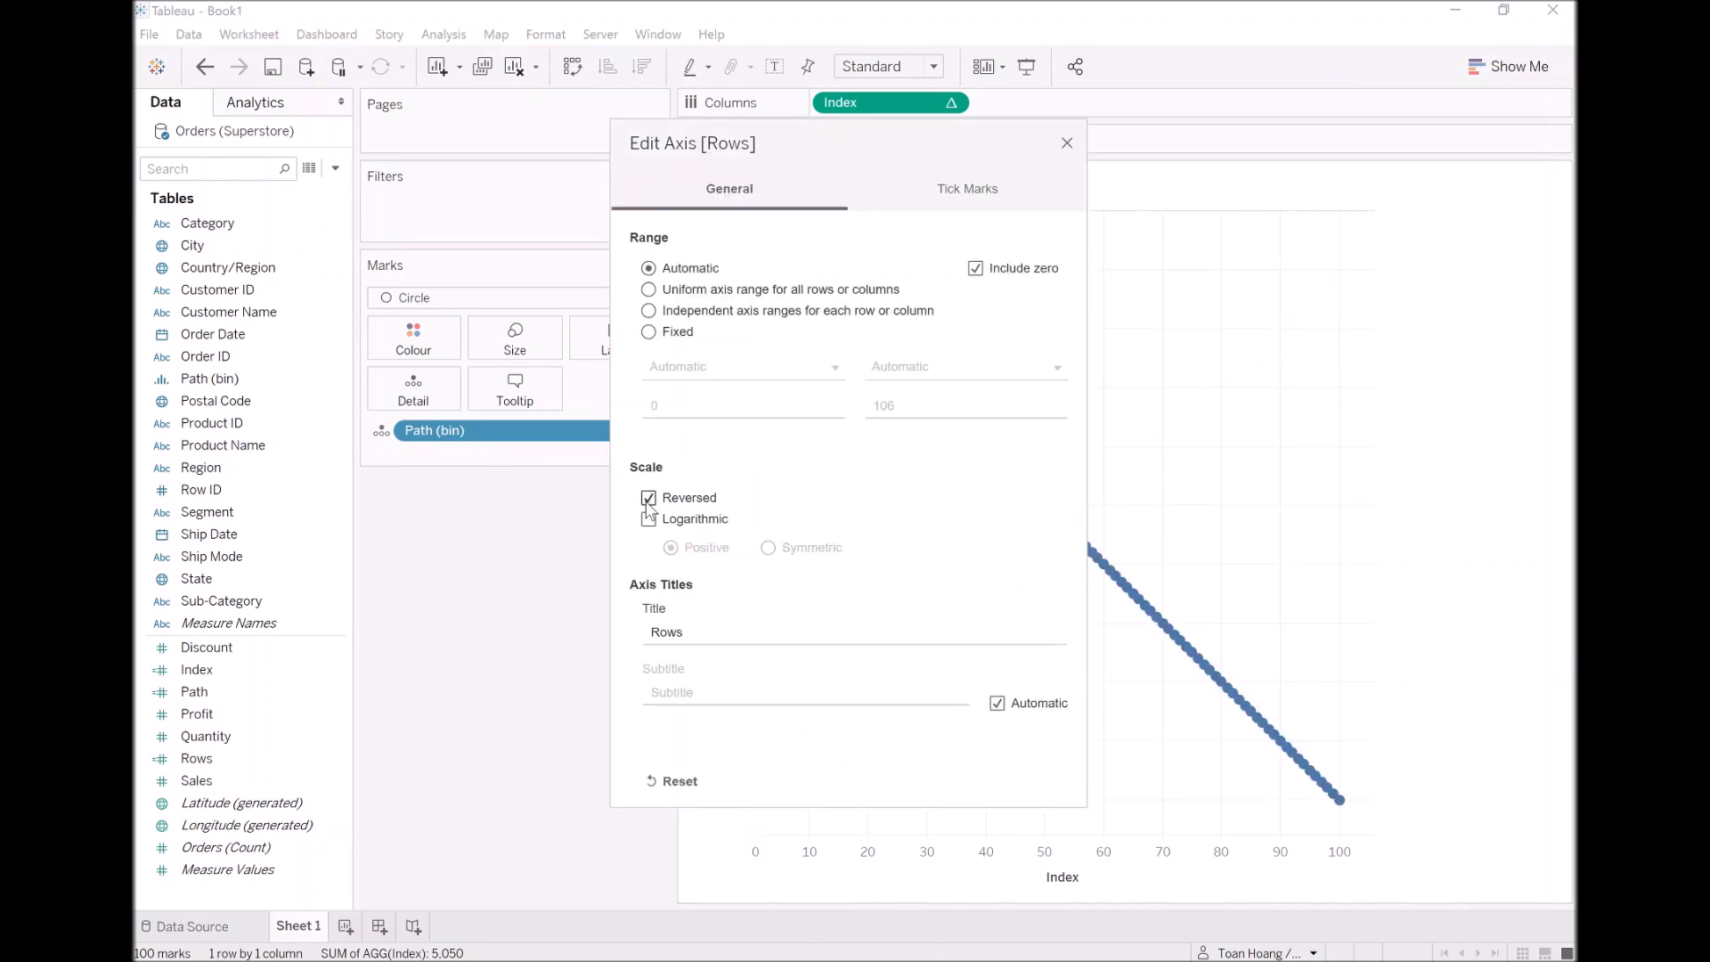
{"action": "left_click", "coordinate": [1067, 143]}
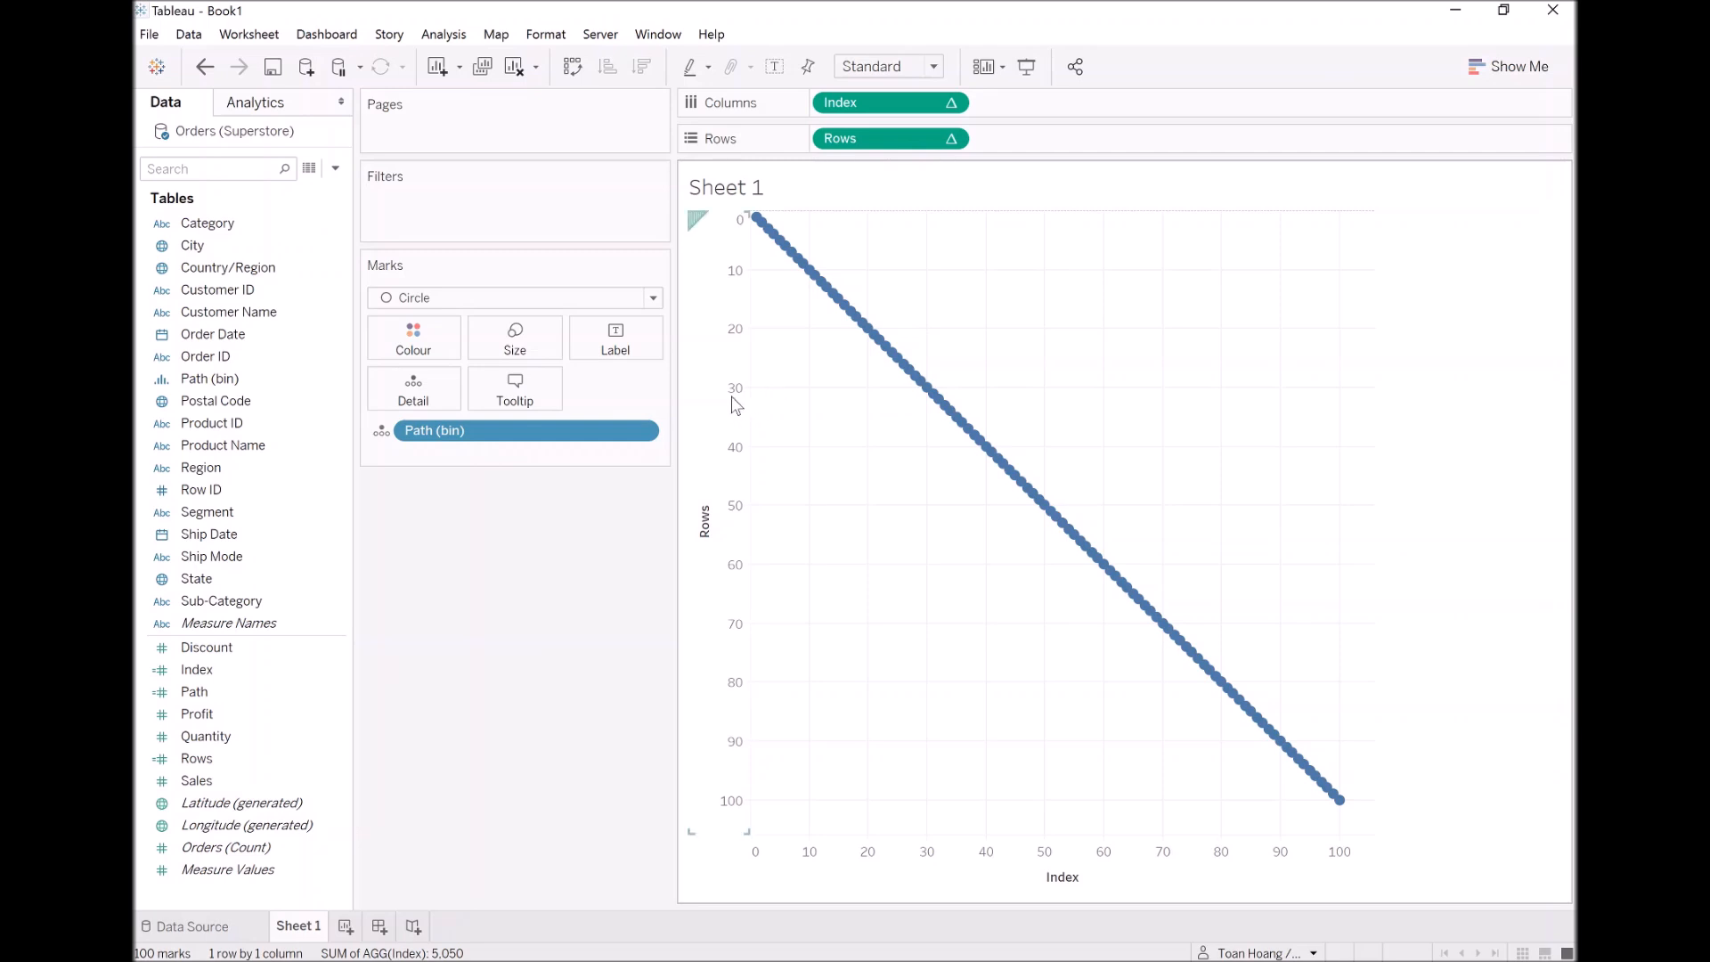
Edit the Rows calculation so its formula begins with IF [Index] = 1 THEN 1
{"action": "left_click", "coordinate": [248, 757]}
{"action": "right_click", "coordinate": [248, 757]}
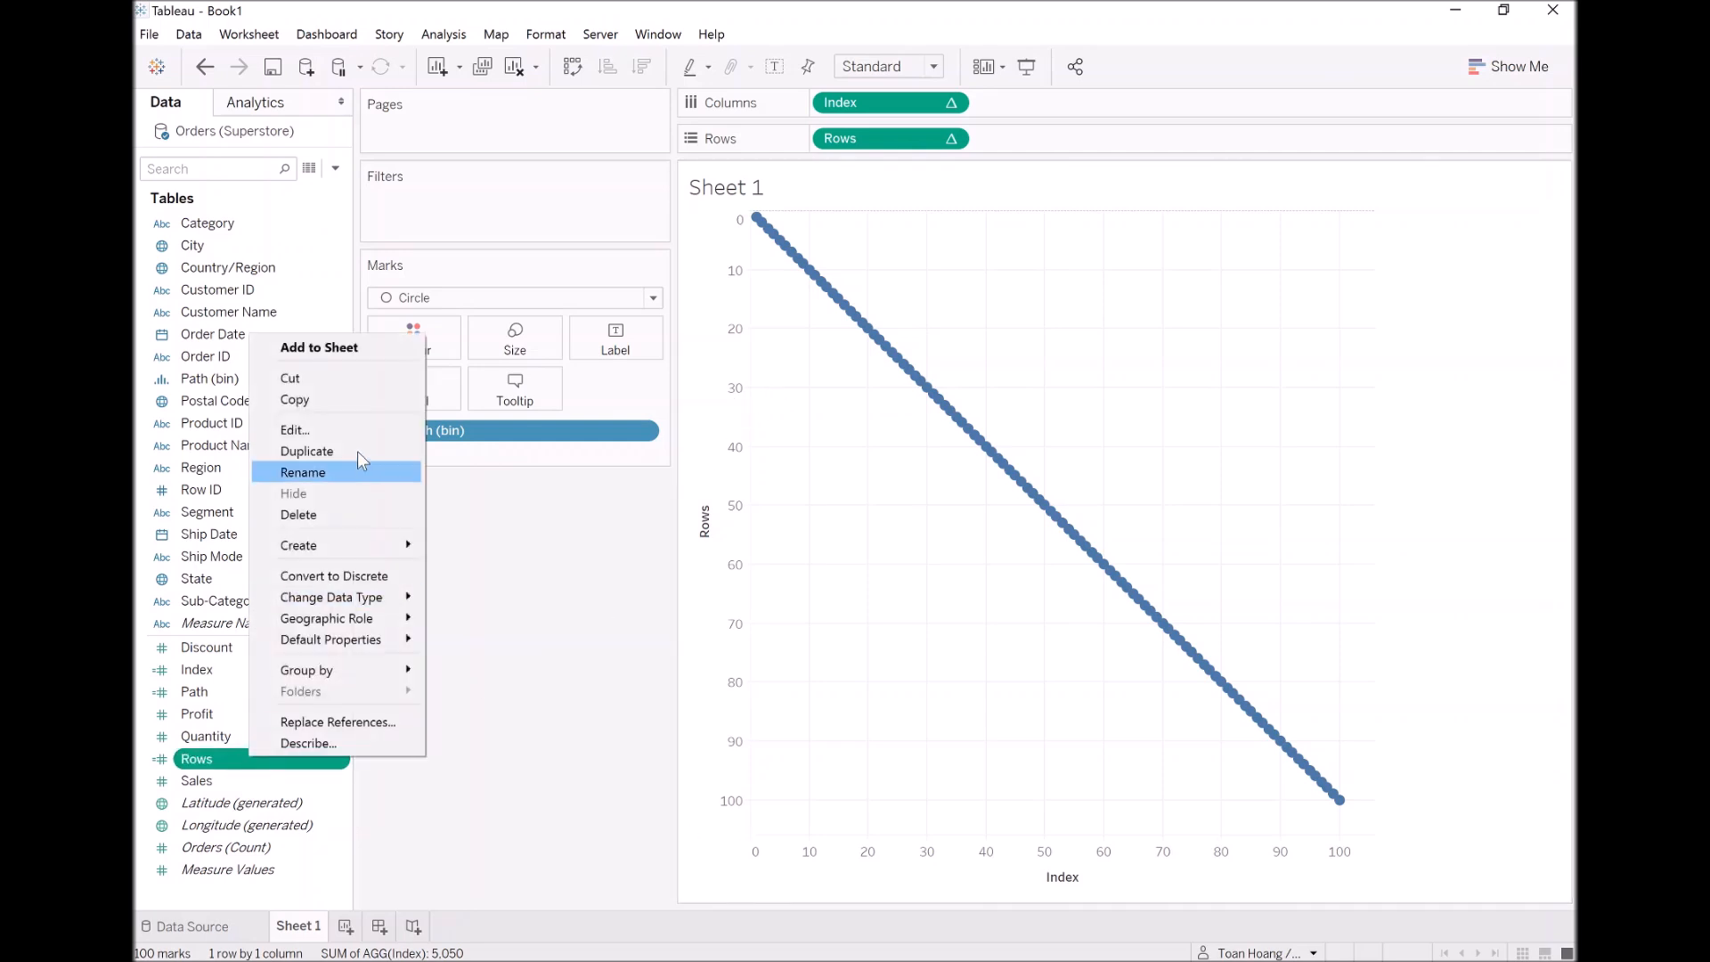
{"action": "left_click", "coordinate": [350, 430]}
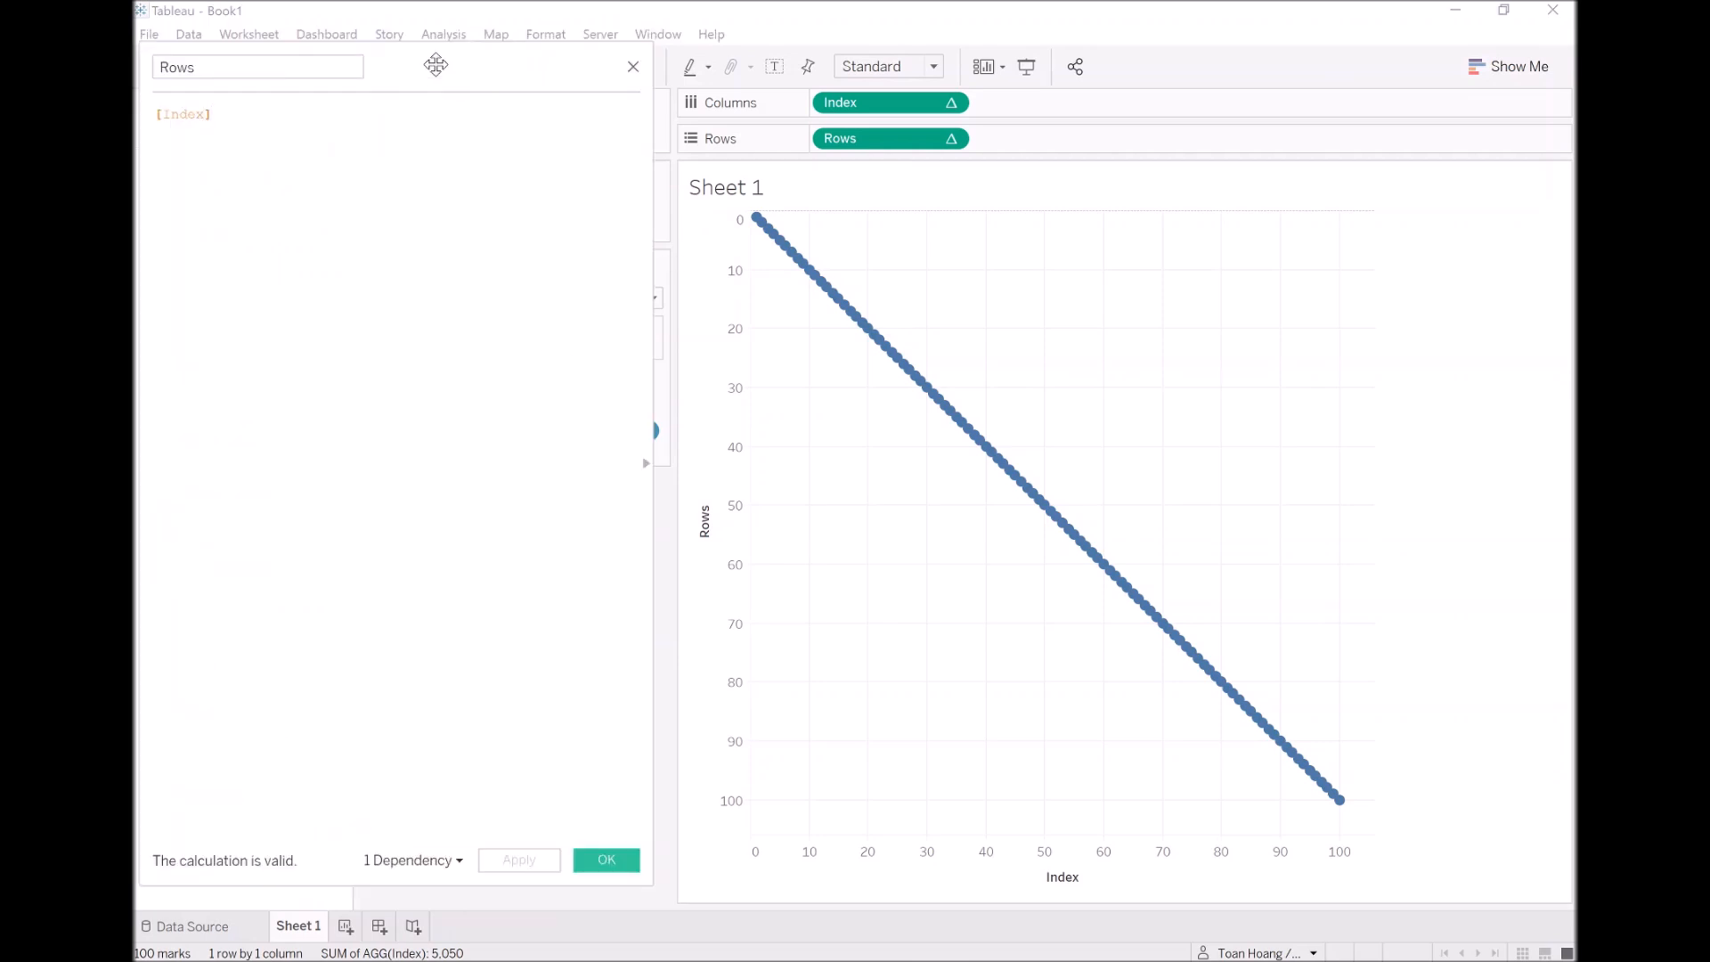
{"action": "left_click_drag", "start_coordinate": [431, 65], "coordinate": [456, 61]}
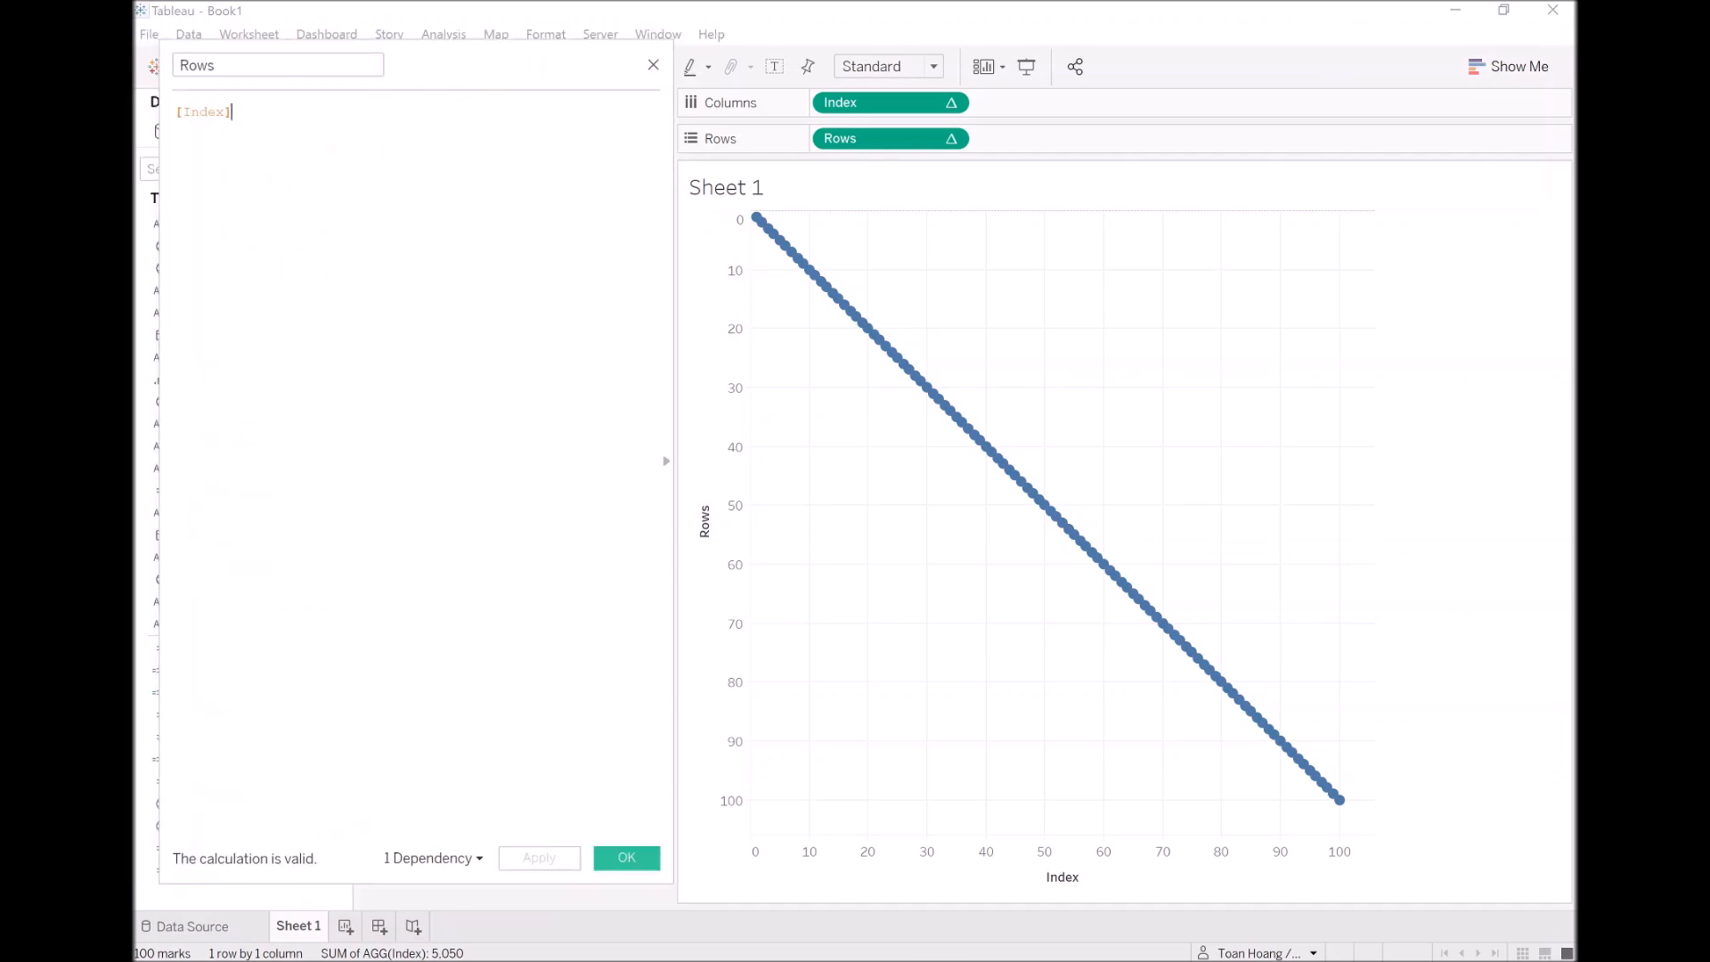
{"action": "type", "text": "IF [Index]"}
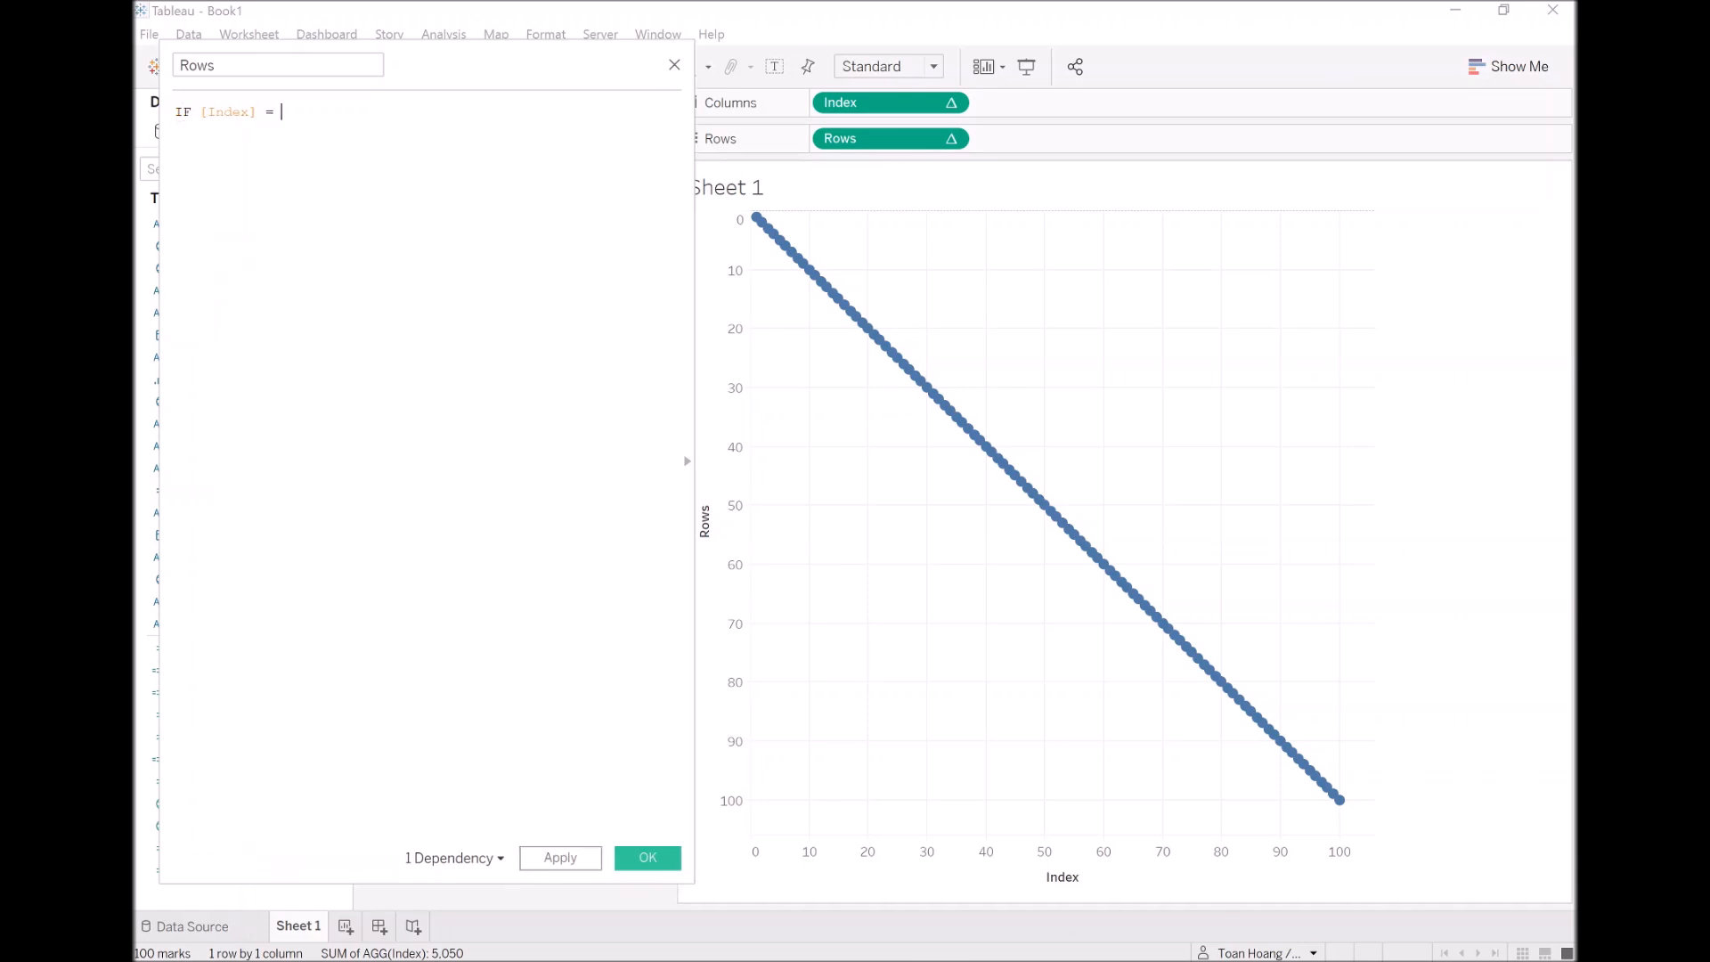
{"action": "type", "text": " = 1 THEN     1"}
{"action": "key", "text": "Return"}
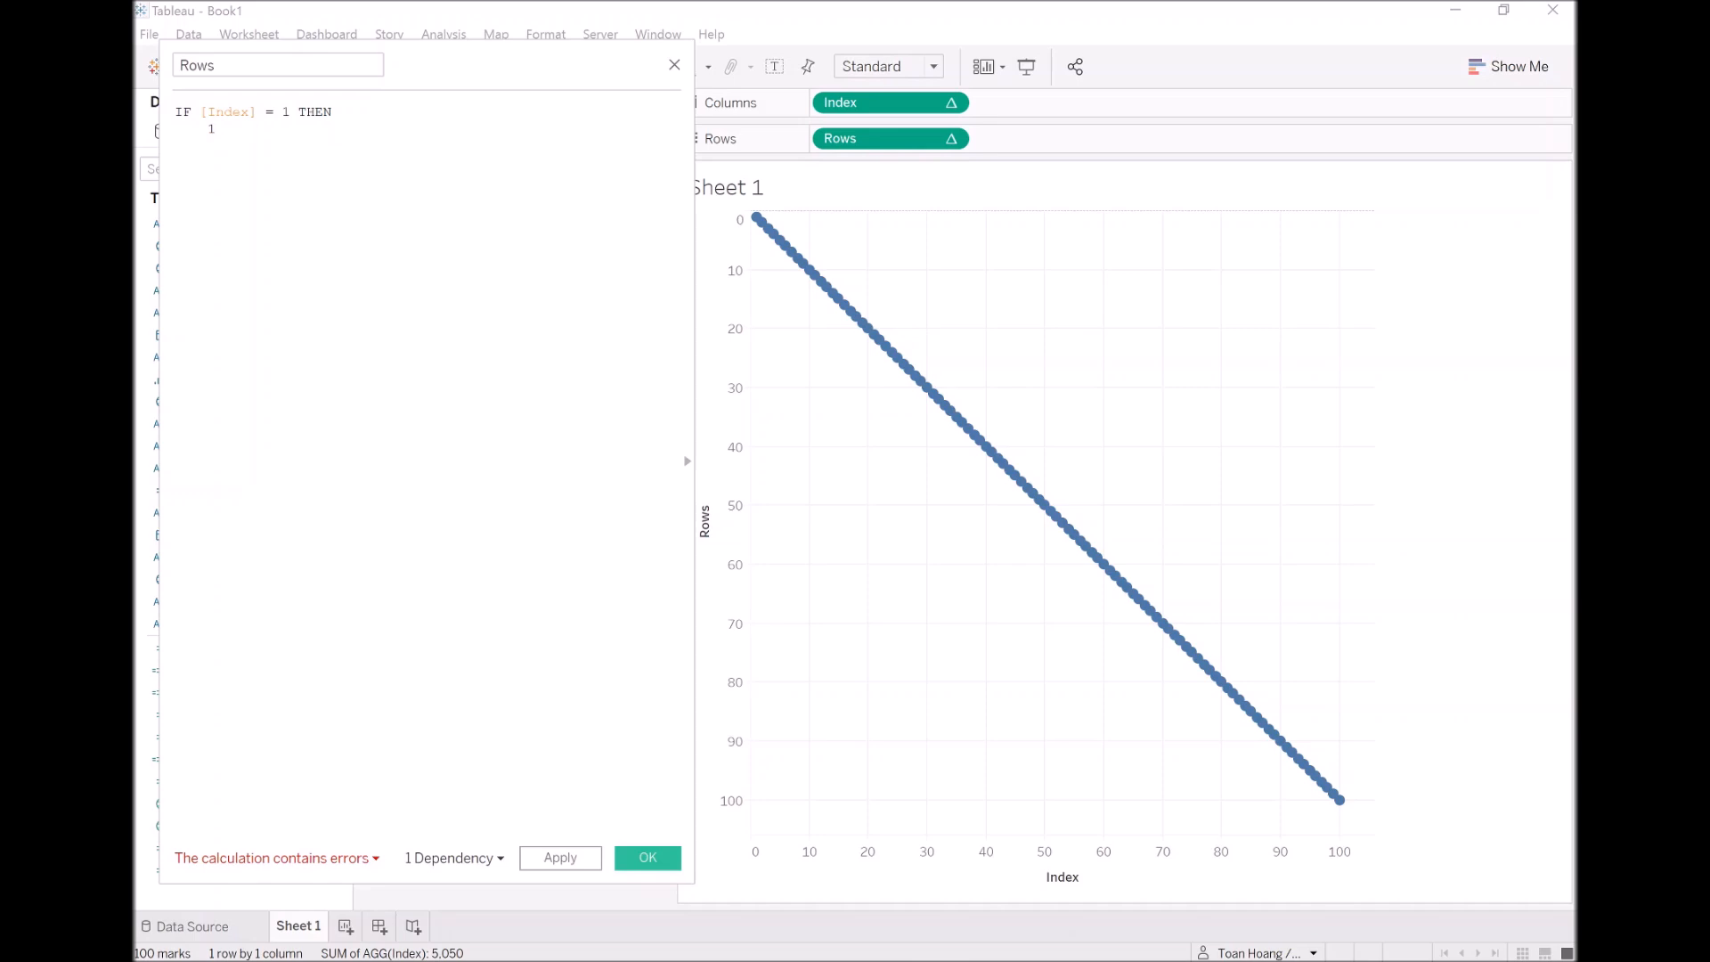
Add the branch ELSEIF [Index] <= 3 THEN 2 to the Rows formula
{"action": "type", "text": "ELSEIF "}
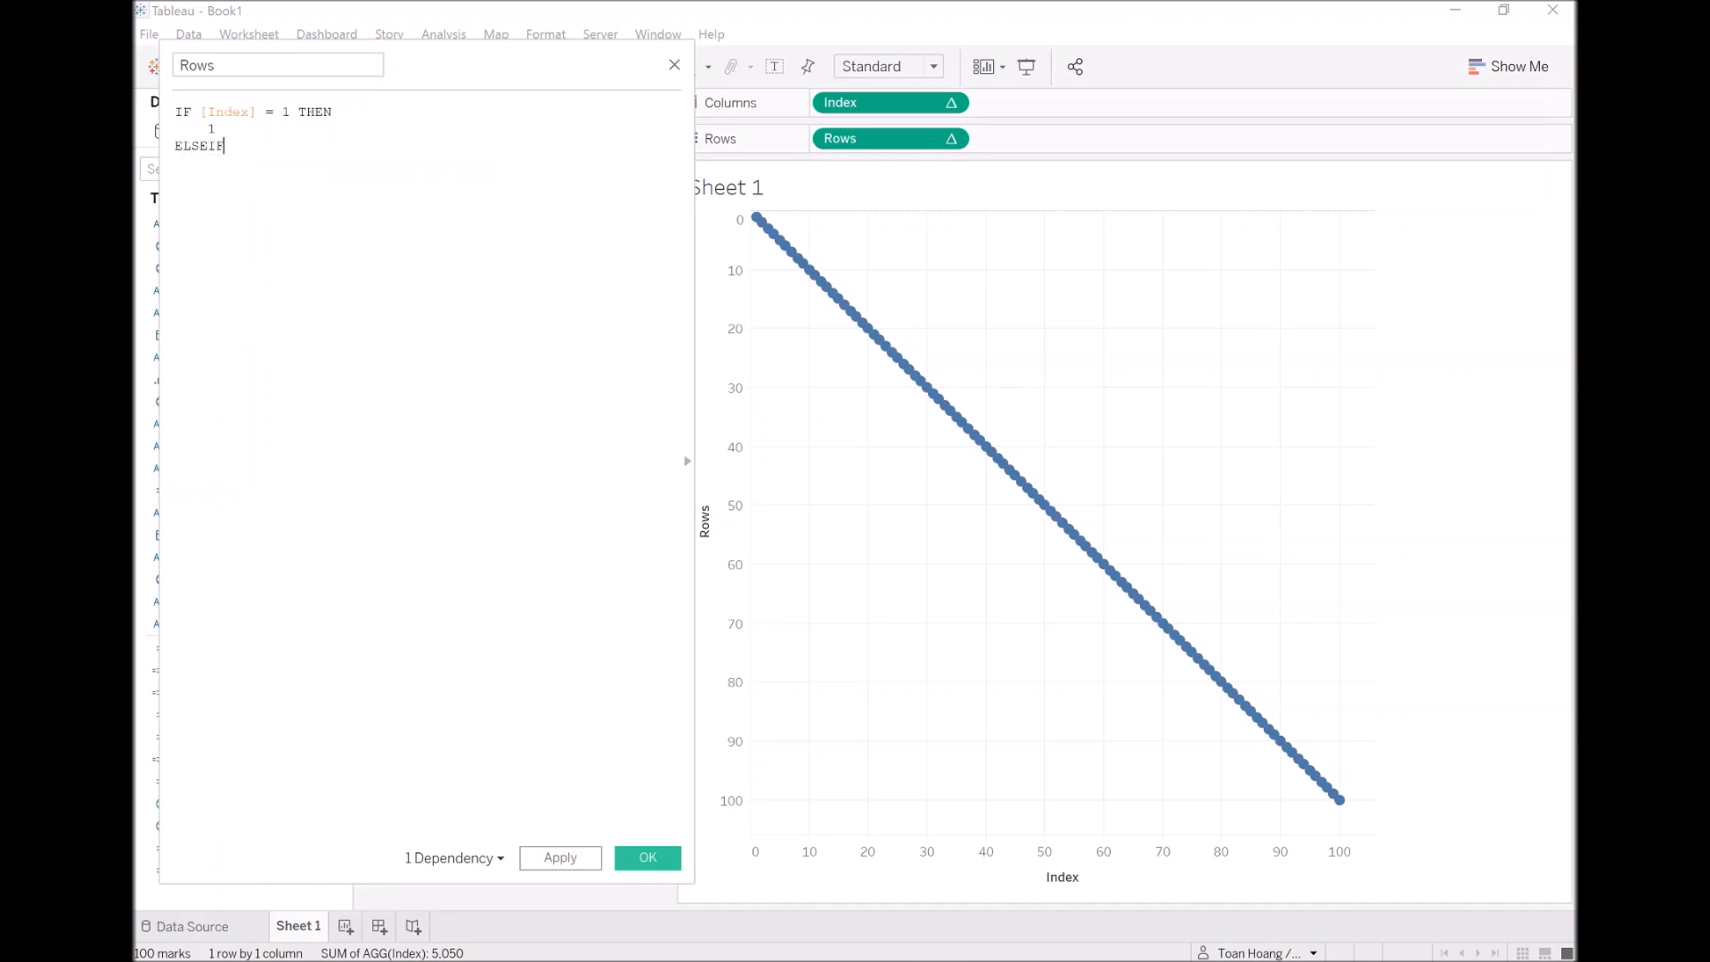
{"action": "type", "text": "[Index]"}
{"action": "type", "text": " <= 3"}
{"action": "type", "text": " THEN     "}
{"action": "type", "text": "2"}
{"action": "key", "text": "Return"}
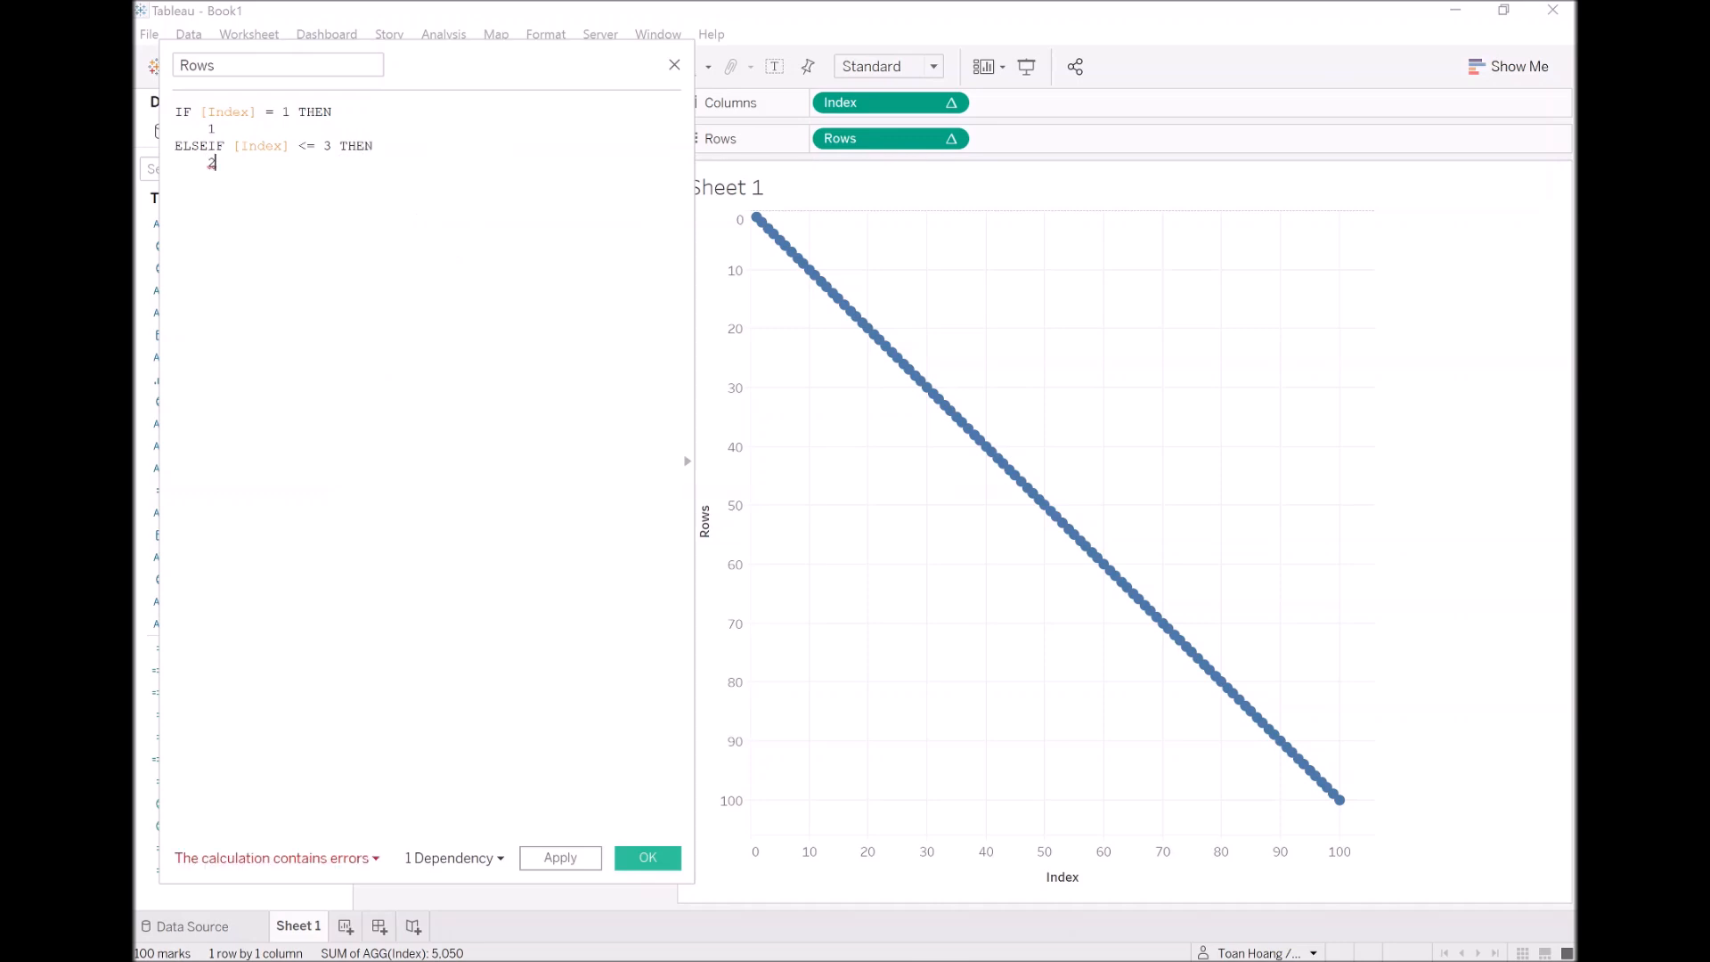
Duplicate the ELSEIF branch and change the copy to ELSEIF [Index] <= 6 THEN 3
{"action": "key", "text": "Up"}
{"action": "key", "text": "shift+Down"}
{"action": "key", "text": "shift+Left"}
{"action": "key", "text": "shift+Down"}
{"action": "key", "text": "ctrl+c"}
{"action": "key", "text": "Down"}
{"action": "key", "text": "ctrl+v"}
{"action": "left_click", "coordinate": [328, 179]}
{"action": "key", "text": "BackSpace"}
{"action": "type", "text": "6"}
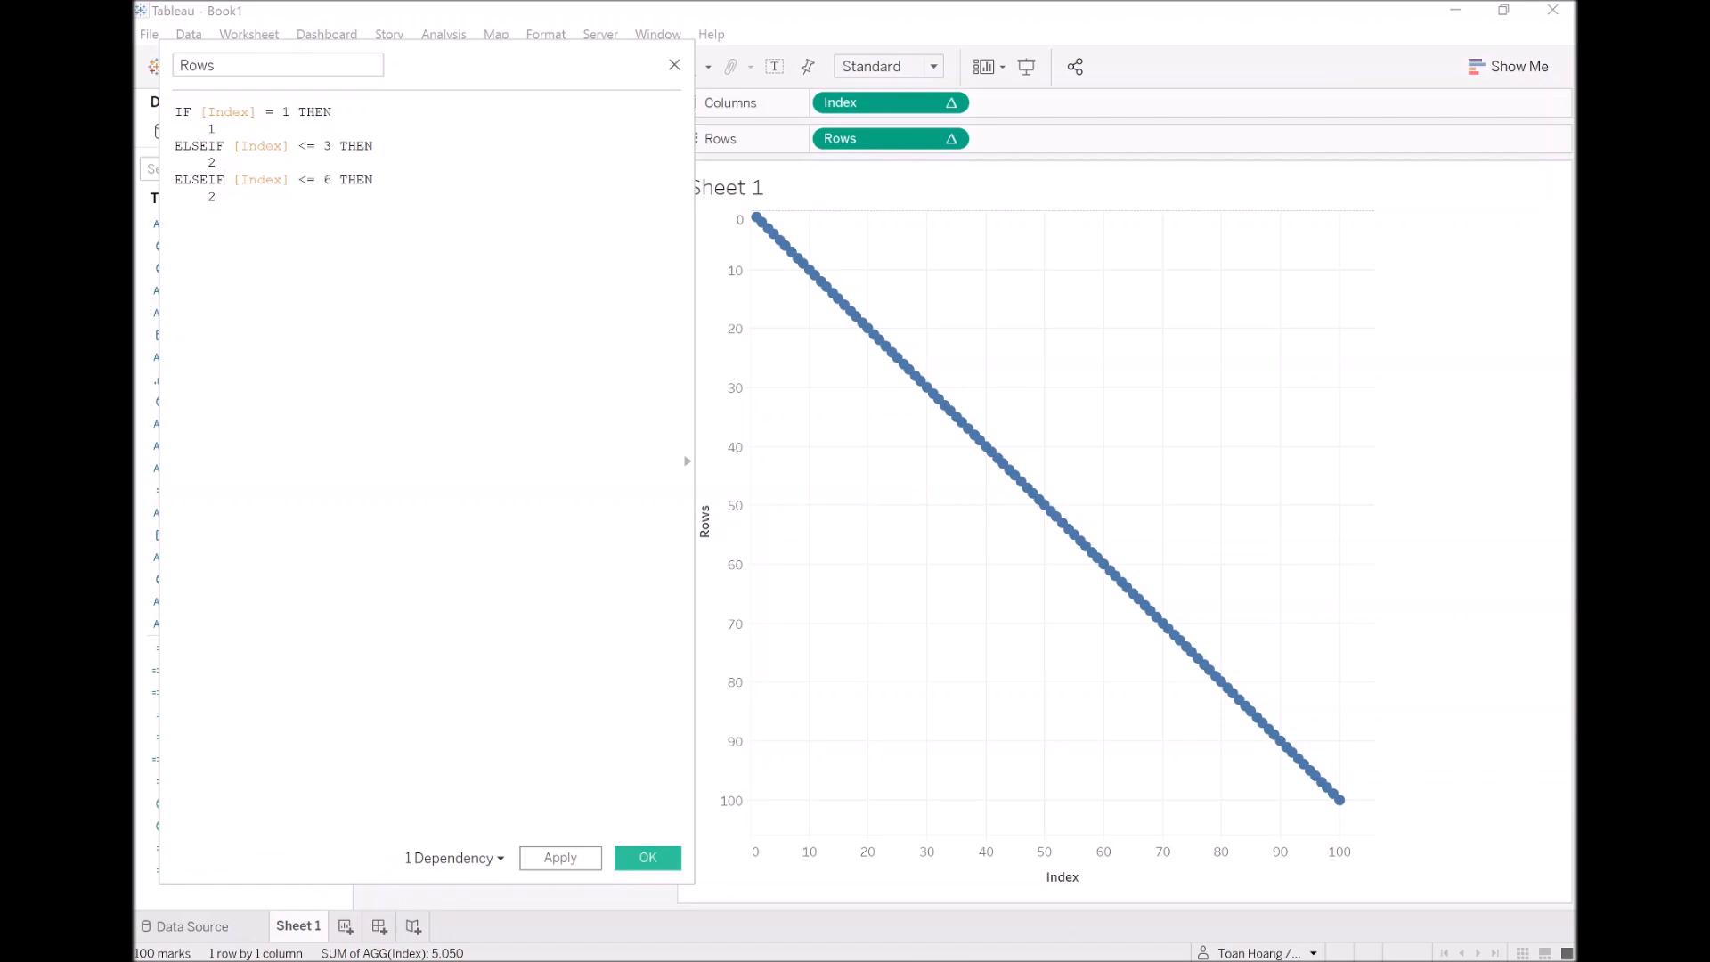
{"action": "key", "text": "BackSpace"}
{"action": "type", "text": "3 "}
Close the Rows formula with END, apply it and examine how the marks are arranged in rows
{"action": "type", "text": "END"}
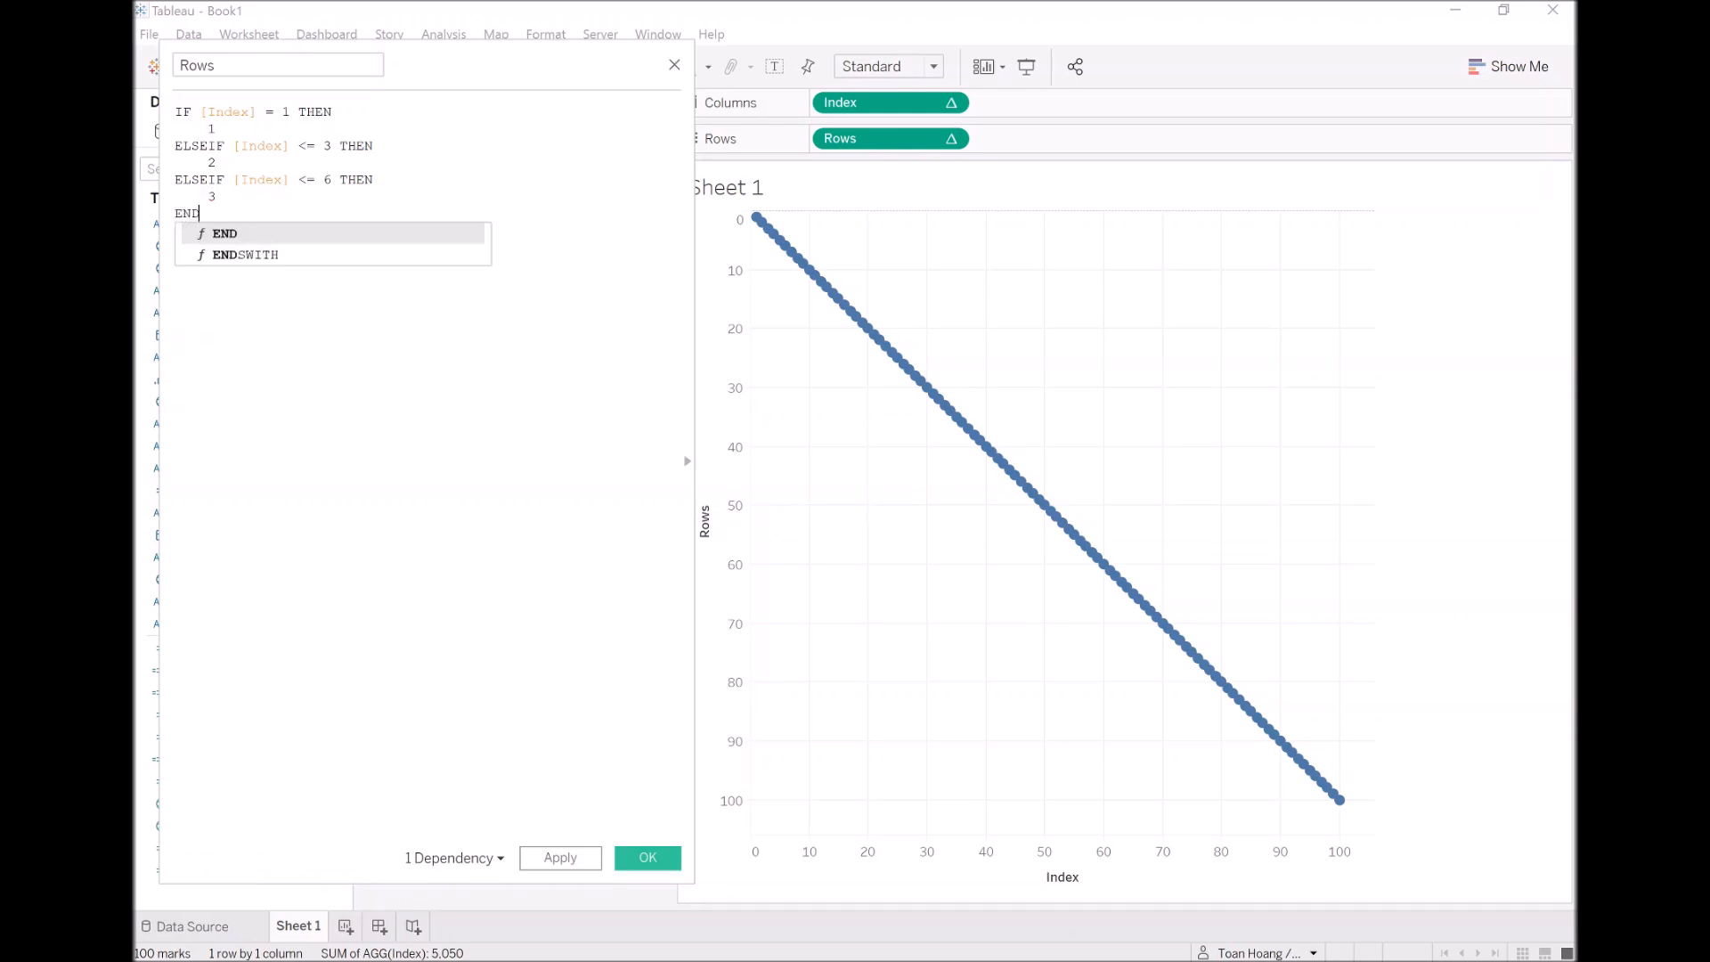
{"action": "left_click", "coordinate": [561, 857]}
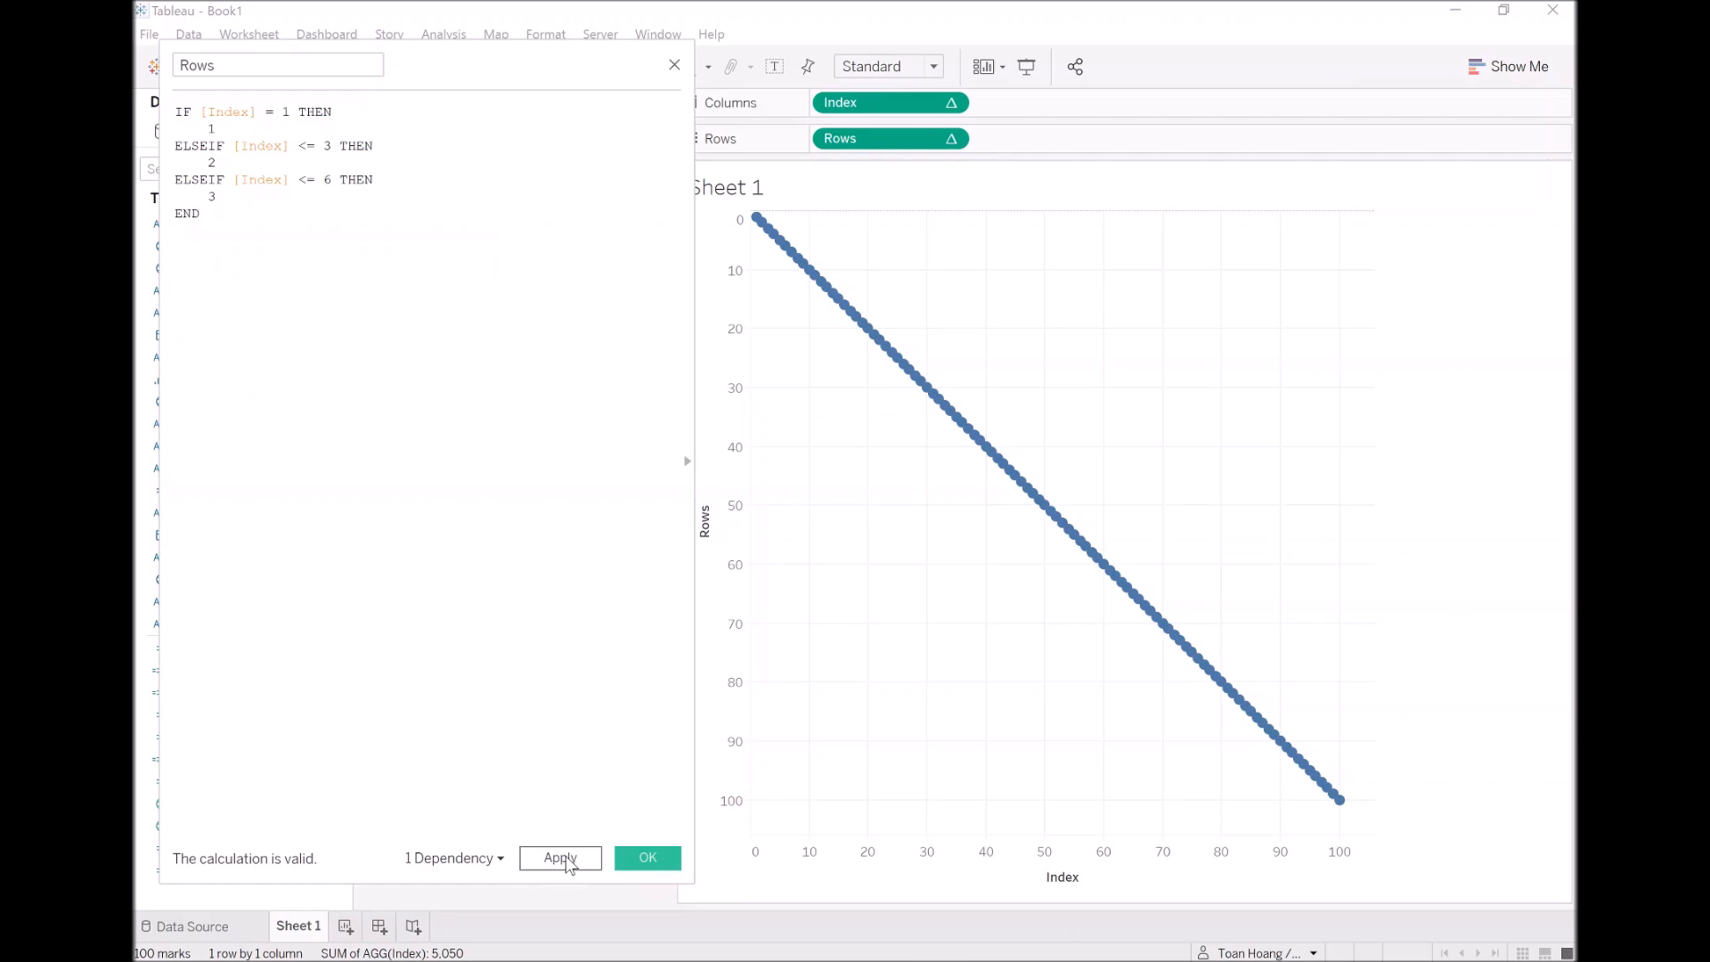
{"action": "mouse_move", "coordinate": [824, 367]}
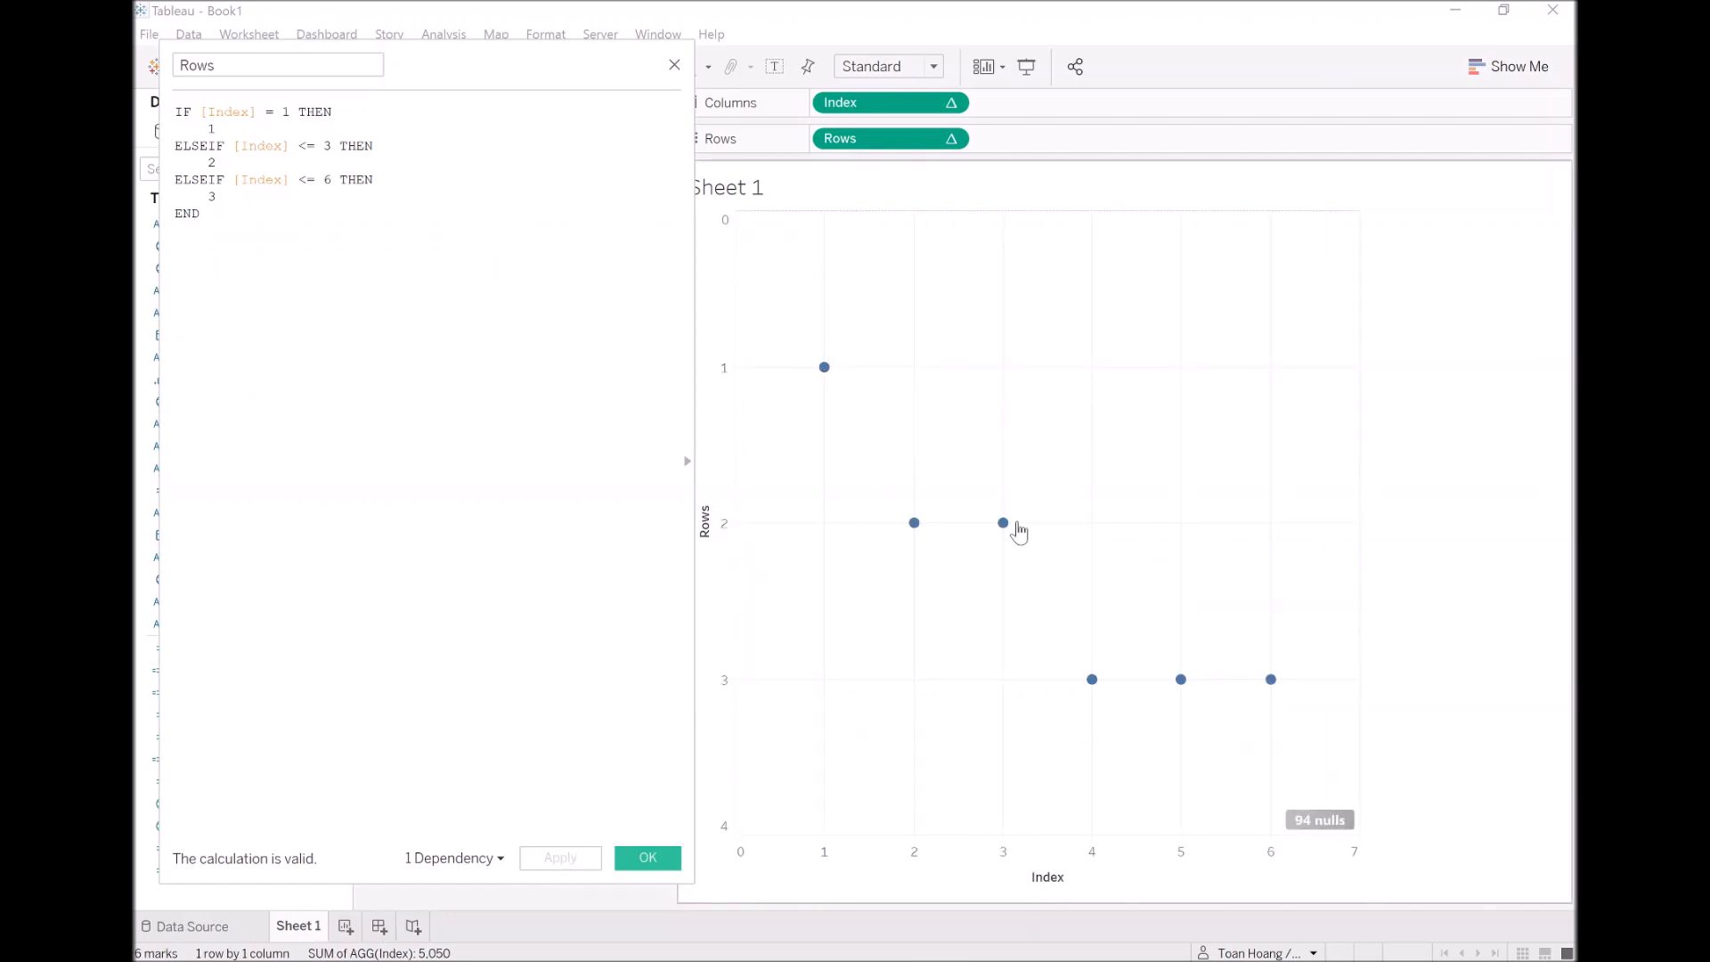
{"action": "left_click_drag", "start_coordinate": [791, 355], "coordinate": [893, 404]}
{"action": "left_click", "coordinate": [905, 479]}
{"action": "left_click_drag", "start_coordinate": [867, 464], "coordinate": [1109, 579]}
{"action": "left_click", "coordinate": [1035, 643]}
Insert the branch ELSEIF [Index] <= 10 THEN 4 before END and apply the calculation
{"action": "left_click", "coordinate": [213, 196]}
{"action": "key", "text": "Return"}
{"action": "key", "text": "ctrl+v"}
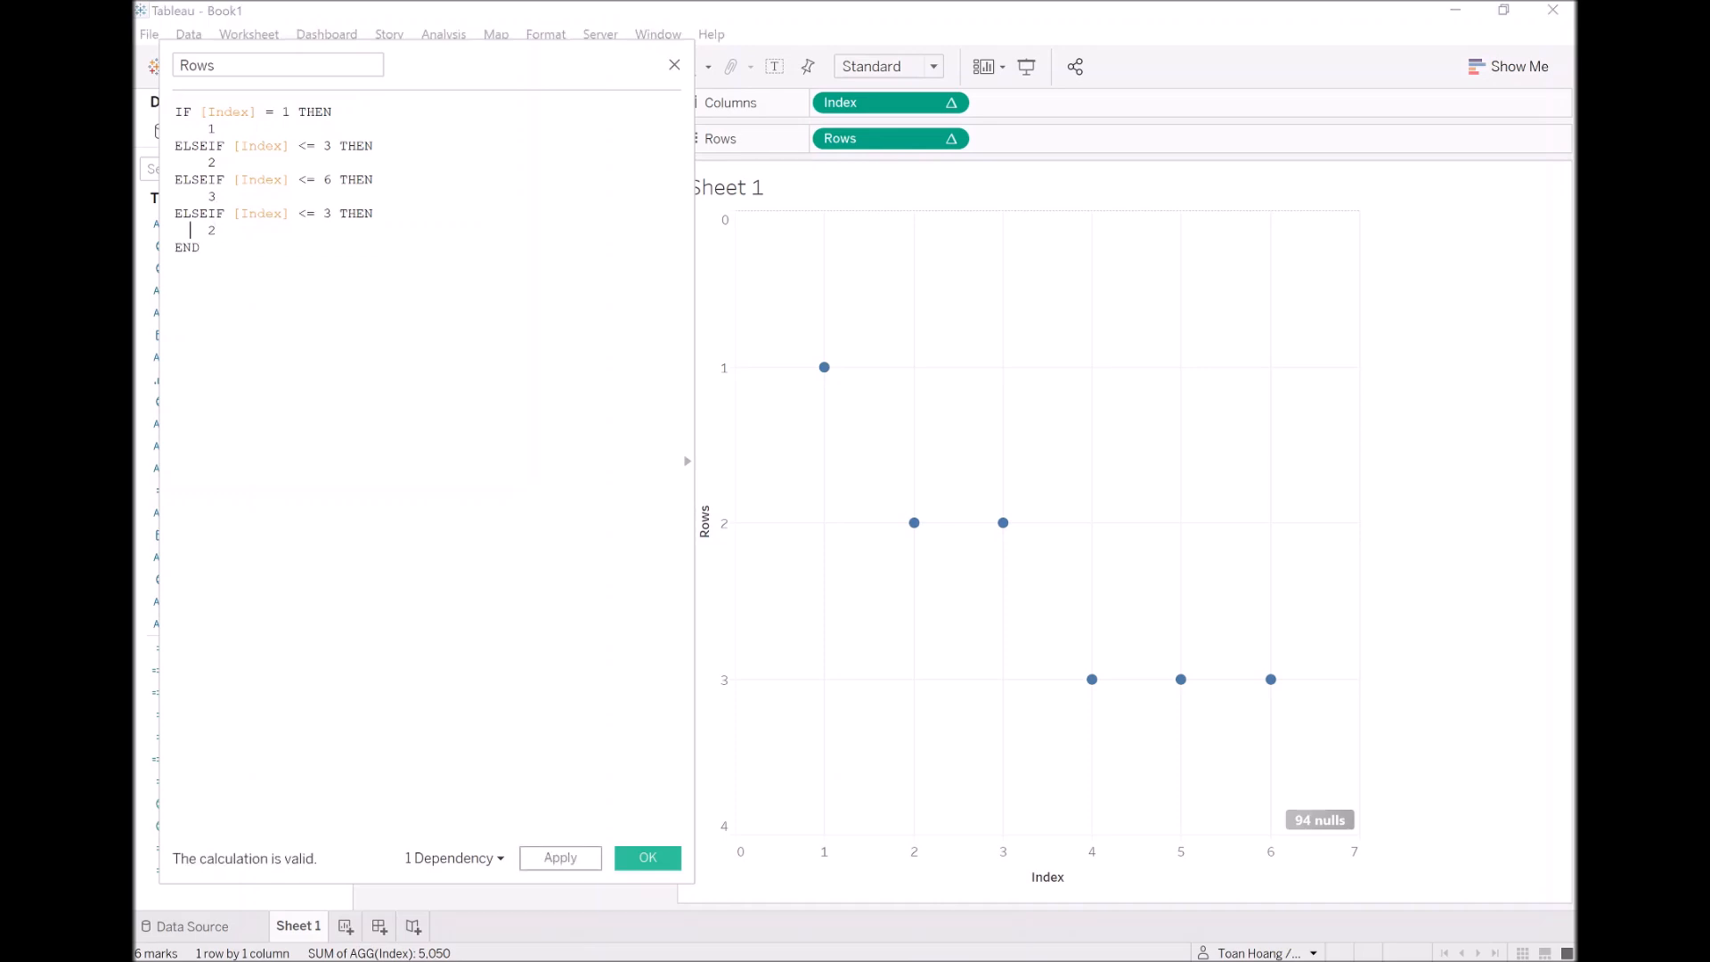
{"action": "key", "text": "BackSpace"}
{"action": "type", "text": "4"}
{"action": "key", "text": "Left"}
{"action": "key", "text": "Left"}
{"action": "key", "text": "Left"}
{"action": "key", "text": "Left"}
{"action": "key", "text": "Left"}
{"action": "key", "text": "Left"}
{"action": "key", "text": "Left"}
{"action": "key", "text": "BackSpace"}
{"action": "type", "text": "10"}
{"action": "key", "text": "Down"}
{"action": "left_click", "coordinate": [563, 860]}
Copy the fourth-row branch and change the pasted copy to ELSEIF [Index] <= 15 THEN 5
{"action": "key", "text": "shift+Home"}
{"action": "key", "text": "shift+Up"}
{"action": "key", "text": "ctrl+c"}
{"action": "key", "text": "Right"}
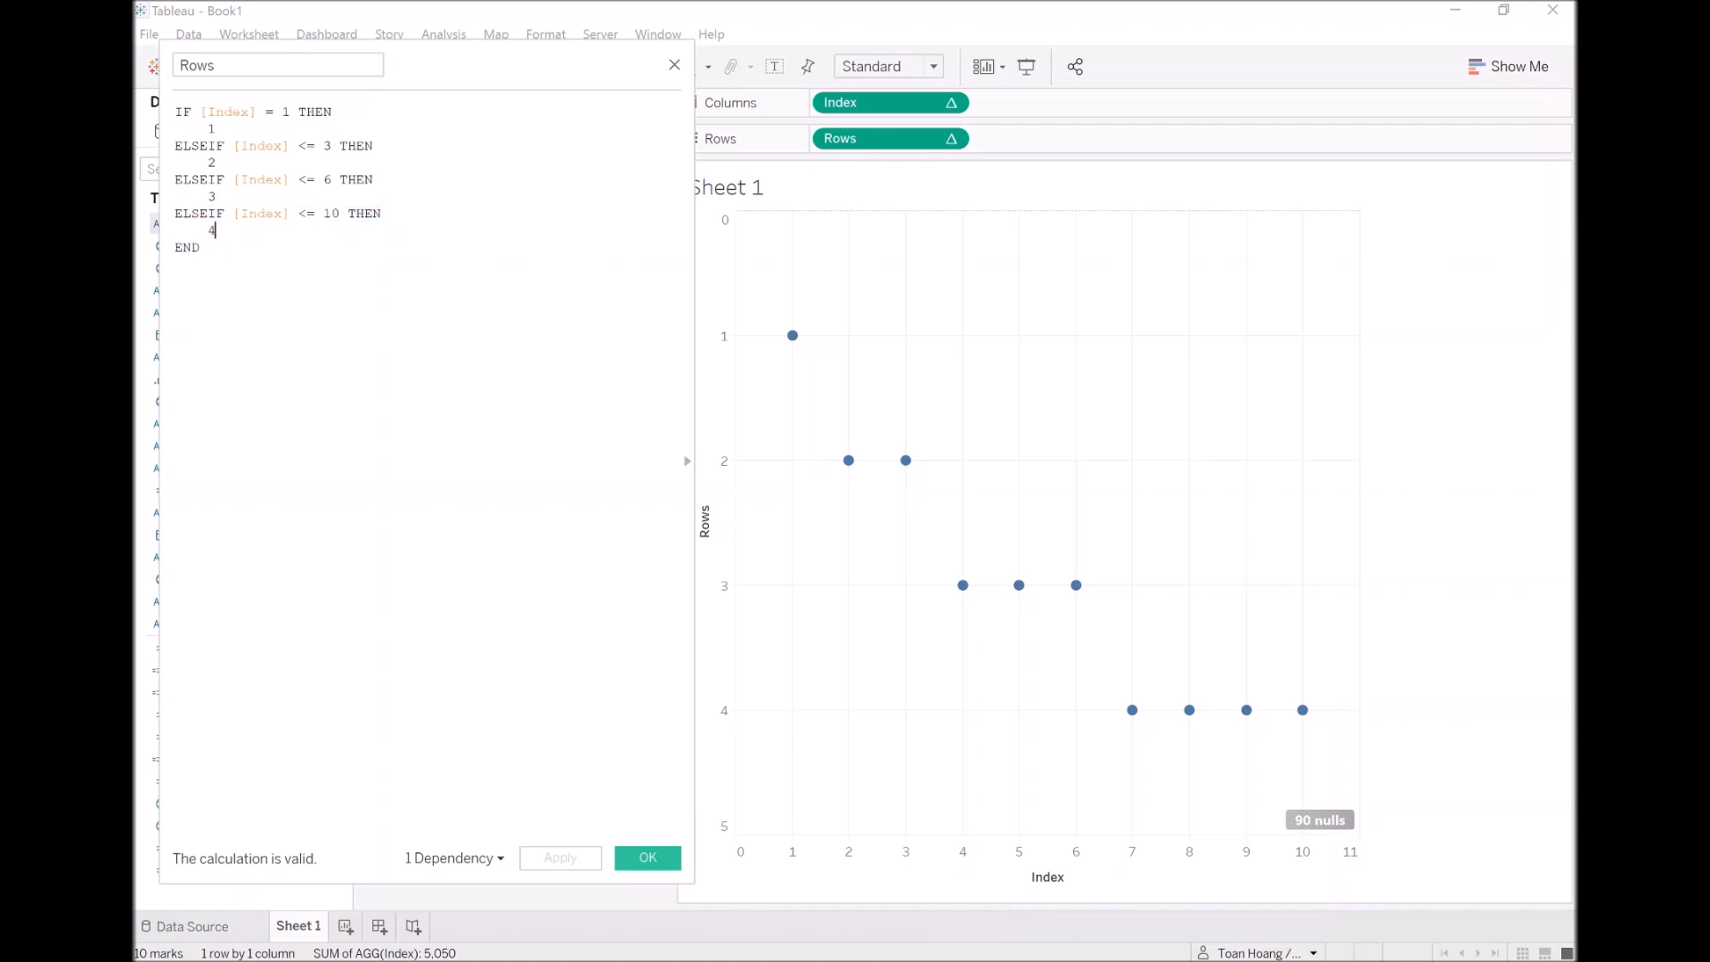
{"action": "key", "text": "Return"}
{"action": "key", "text": "ctrl+v"}
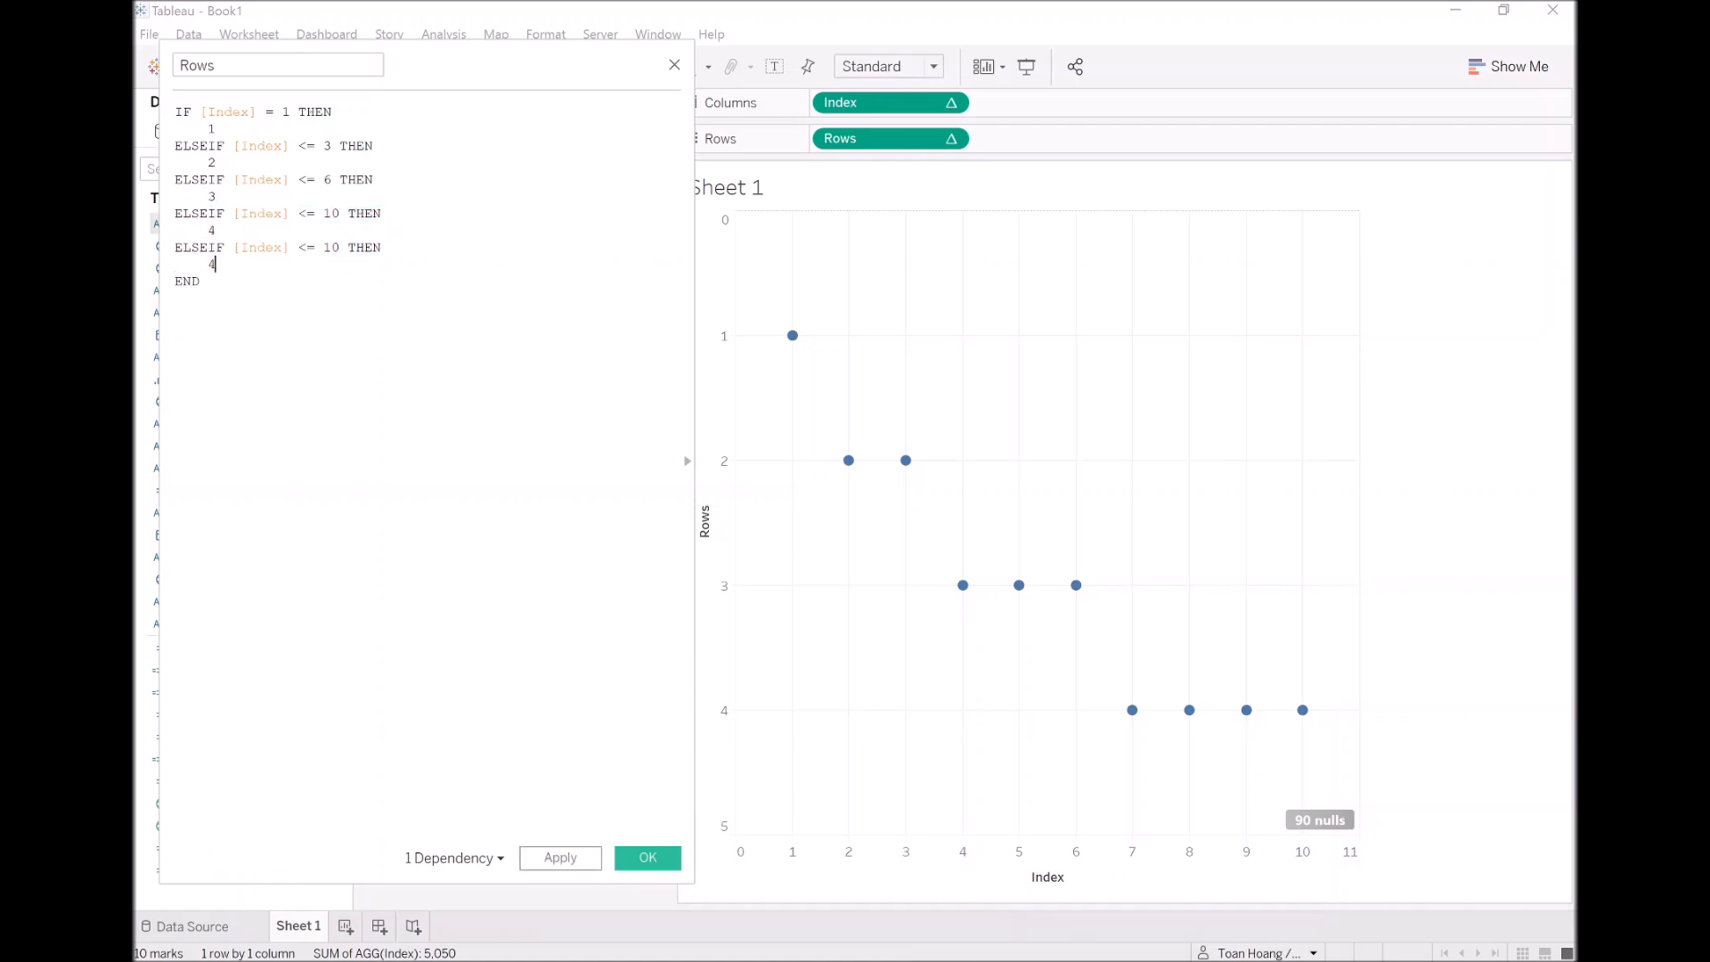
{"action": "key", "text": "BackSpace"}
{"action": "type", "text": "5"}
{"action": "key", "text": "Left"}
{"action": "key", "text": "Left"}
{"action": "key", "text": "Left"}
{"action": "key", "text": "Left"}
{"action": "key", "text": "Left"}
{"action": "key", "text": "Left"}
{"action": "key", "text": "Left"}
{"action": "key", "text": "BackSpace"}
{"action": "type", "text": "5"}
{"action": "key", "text": "Down"}
Paste another branch, change it to ELSEIF [Index] <= 21 THEN 6 and apply the calculation
{"action": "key", "text": "Return"}
{"action": "key", "text": "ctrl+v"}
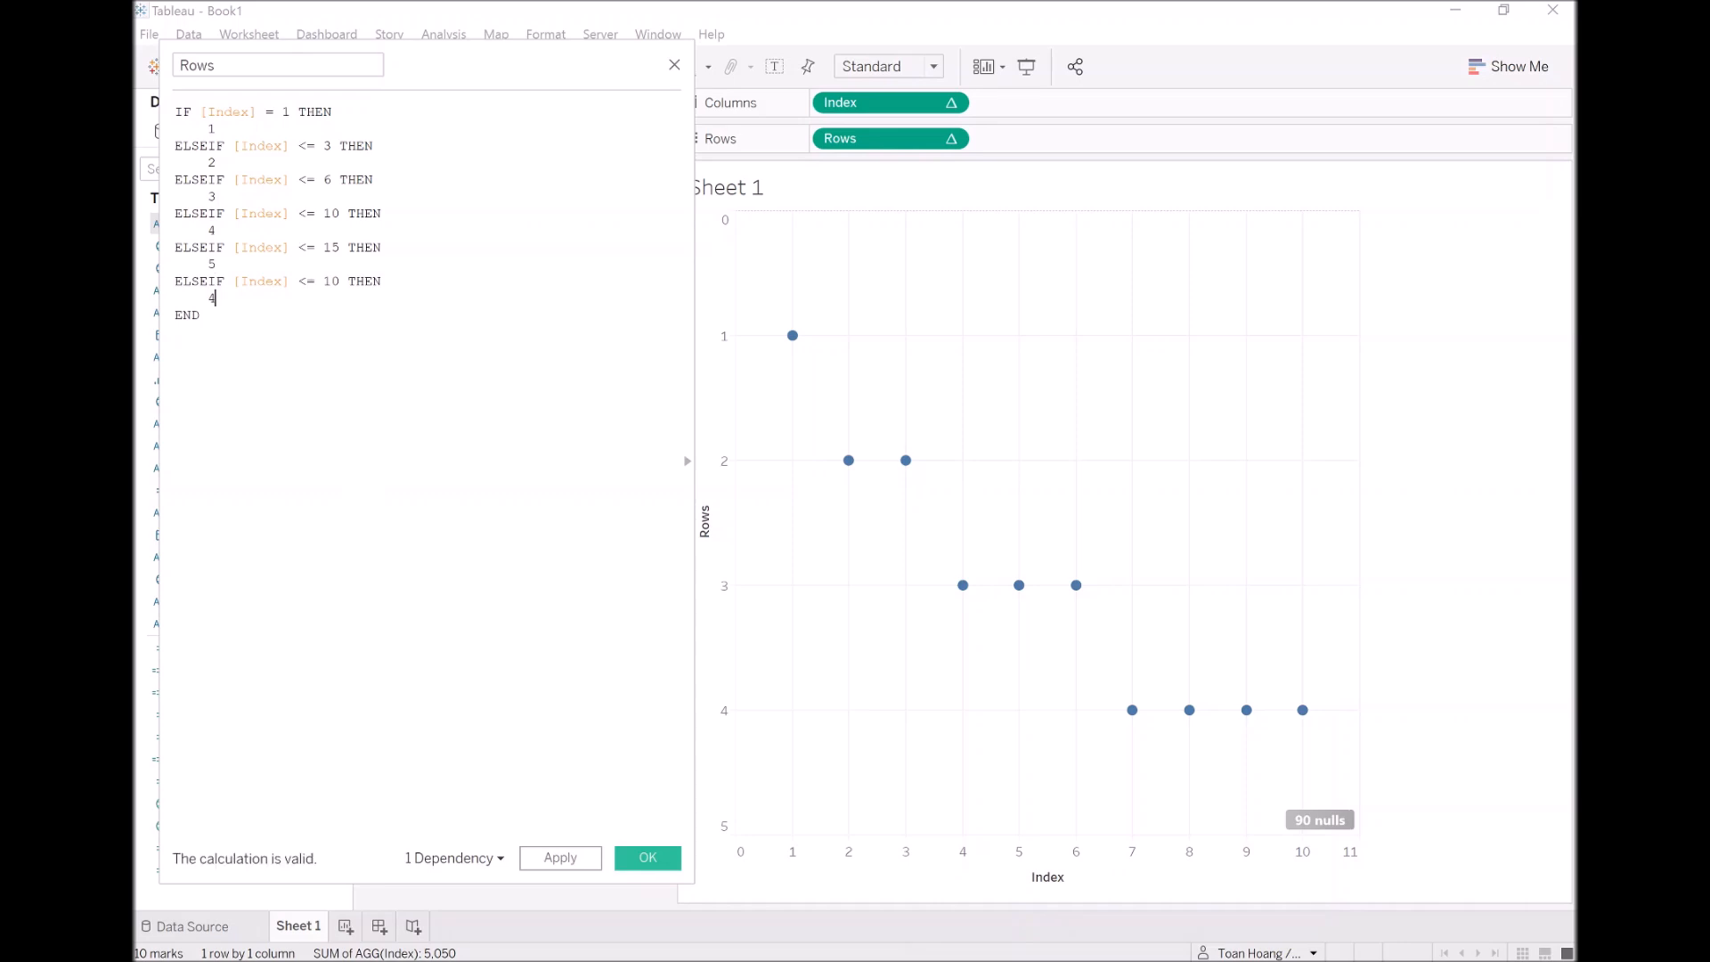
{"action": "key", "text": "BackSpace"}
{"action": "type", "text": "6"}
{"action": "left_click", "coordinate": [381, 280]}
{"action": "left_click", "coordinate": [339, 281]}
{"action": "key", "text": "BackSpace"}
{"action": "type", "text": "2"}
{"action": "left_click", "coordinate": [200, 315]}
{"action": "left_click", "coordinate": [561, 858]}
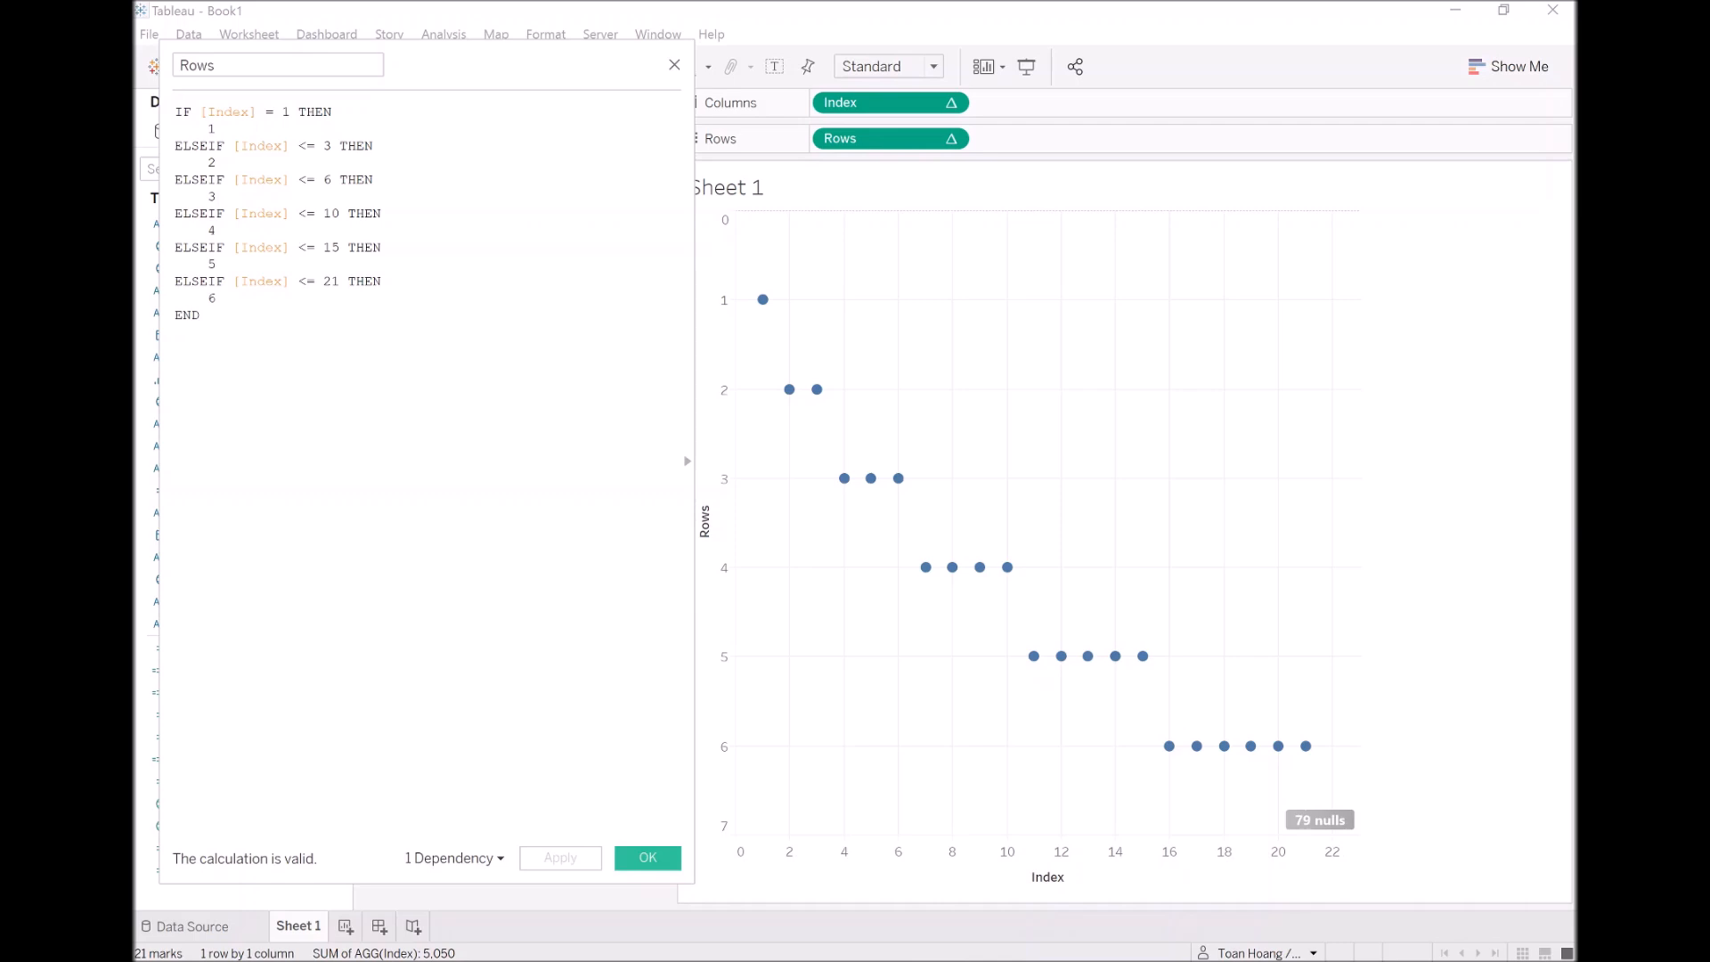
Add the branch ELSEIF [Index] <= 28 THEN 7 from the copied branch
{"action": "key", "text": "Return"}
{"action": "key", "text": "ctrl+v"}
{"action": "key", "text": "BackSpace"}
{"action": "type", "text": "7"}
{"action": "key", "text": "Left"}
{"action": "key", "text": "Left"}
{"action": "key", "text": "Left"}
{"action": "key", "text": "Left"}
{"action": "key", "text": "Left"}
{"action": "key", "text": "Left"}
{"action": "key", "text": "Left"}
{"action": "key", "text": "Left"}
{"action": "key", "text": "Left"}
{"action": "key", "text": "Left"}
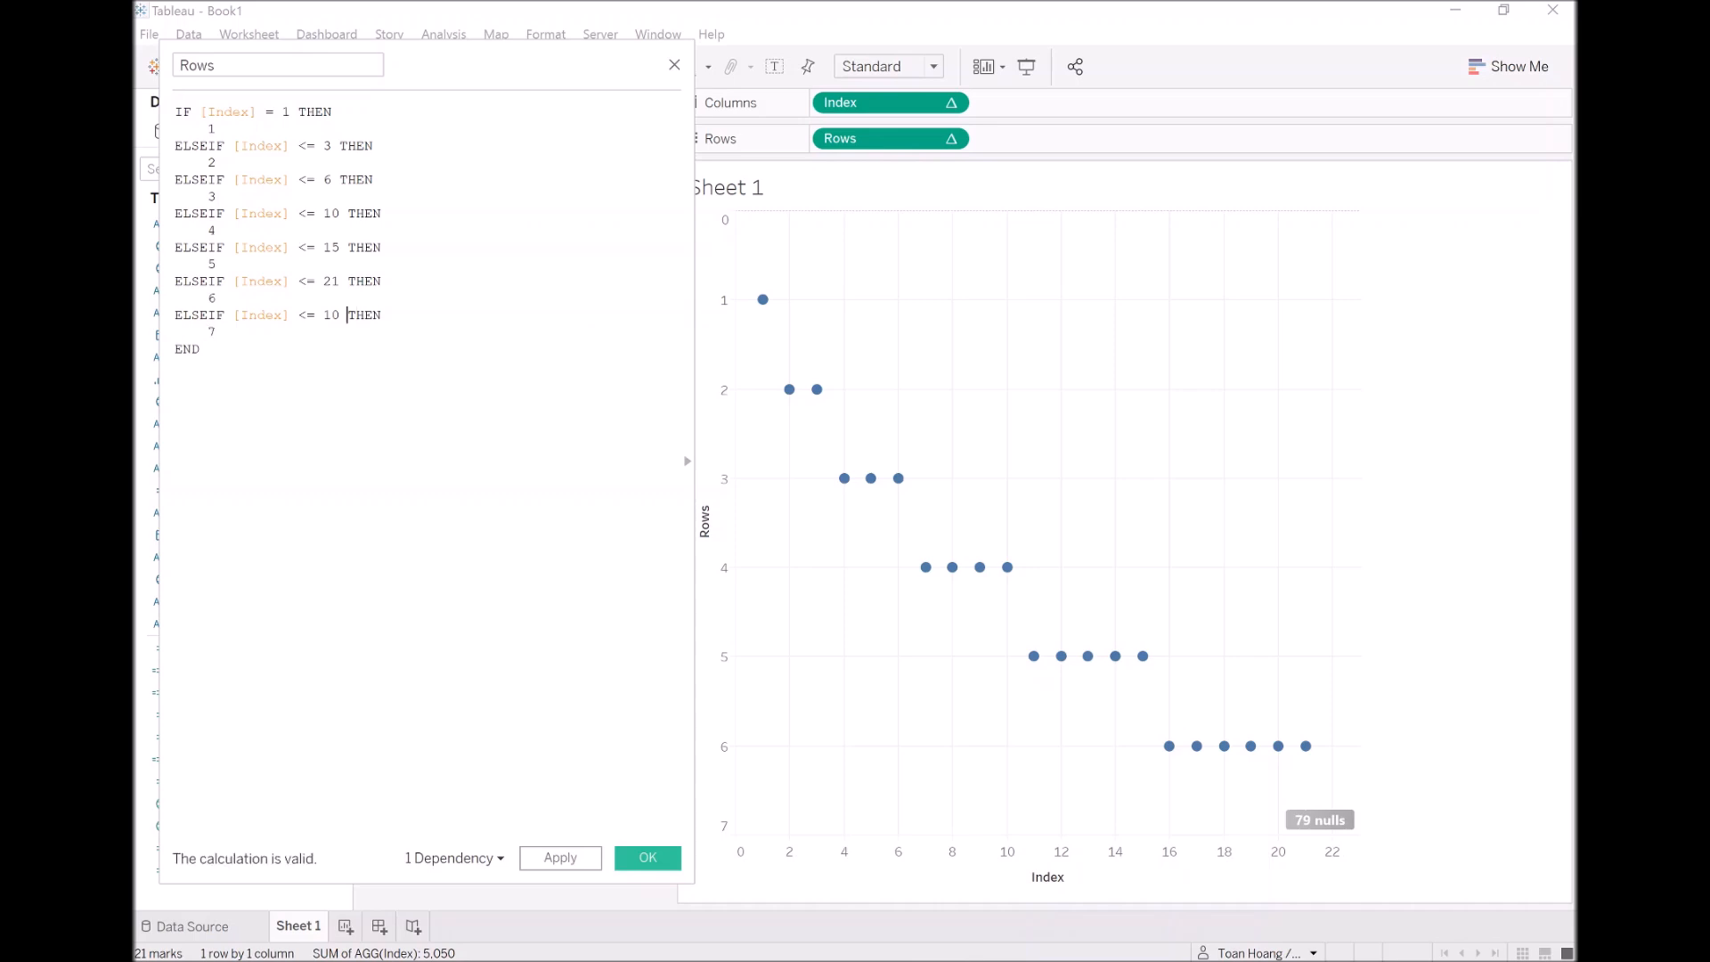
{"action": "key", "text": "BackSpace"}
{"action": "key", "text": "BackSpace"}
{"action": "type", "text": "28"}
{"action": "key", "text": "Down"}
Add the branch ELSEIF [Index] <= 36 THEN 8 from the copied branch
{"action": "key", "text": "ctrl+v"}
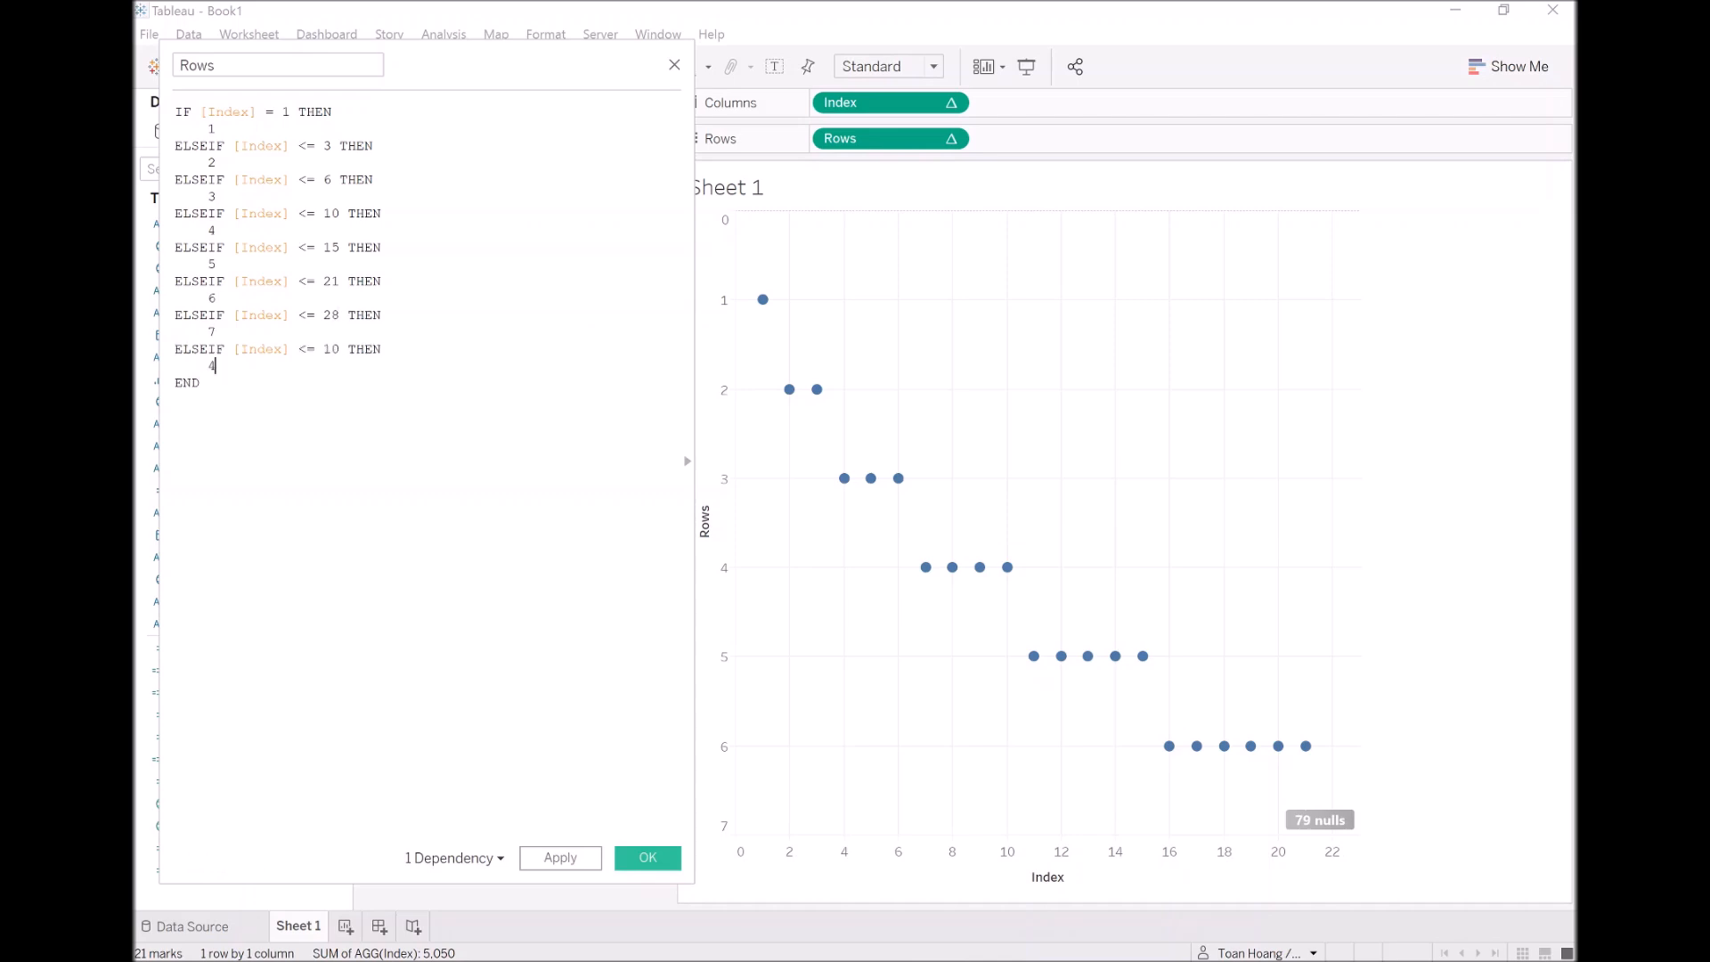
{"action": "key", "text": "BackSpace"}
{"action": "key", "text": "Left"}
{"action": "key", "text": "Left"}
{"action": "key", "text": "Left"}
{"action": "key", "text": "Left"}
{"action": "key", "text": "Left"}
{"action": "key", "text": "BackSpace"}
{"action": "key", "text": "BackSpace"}
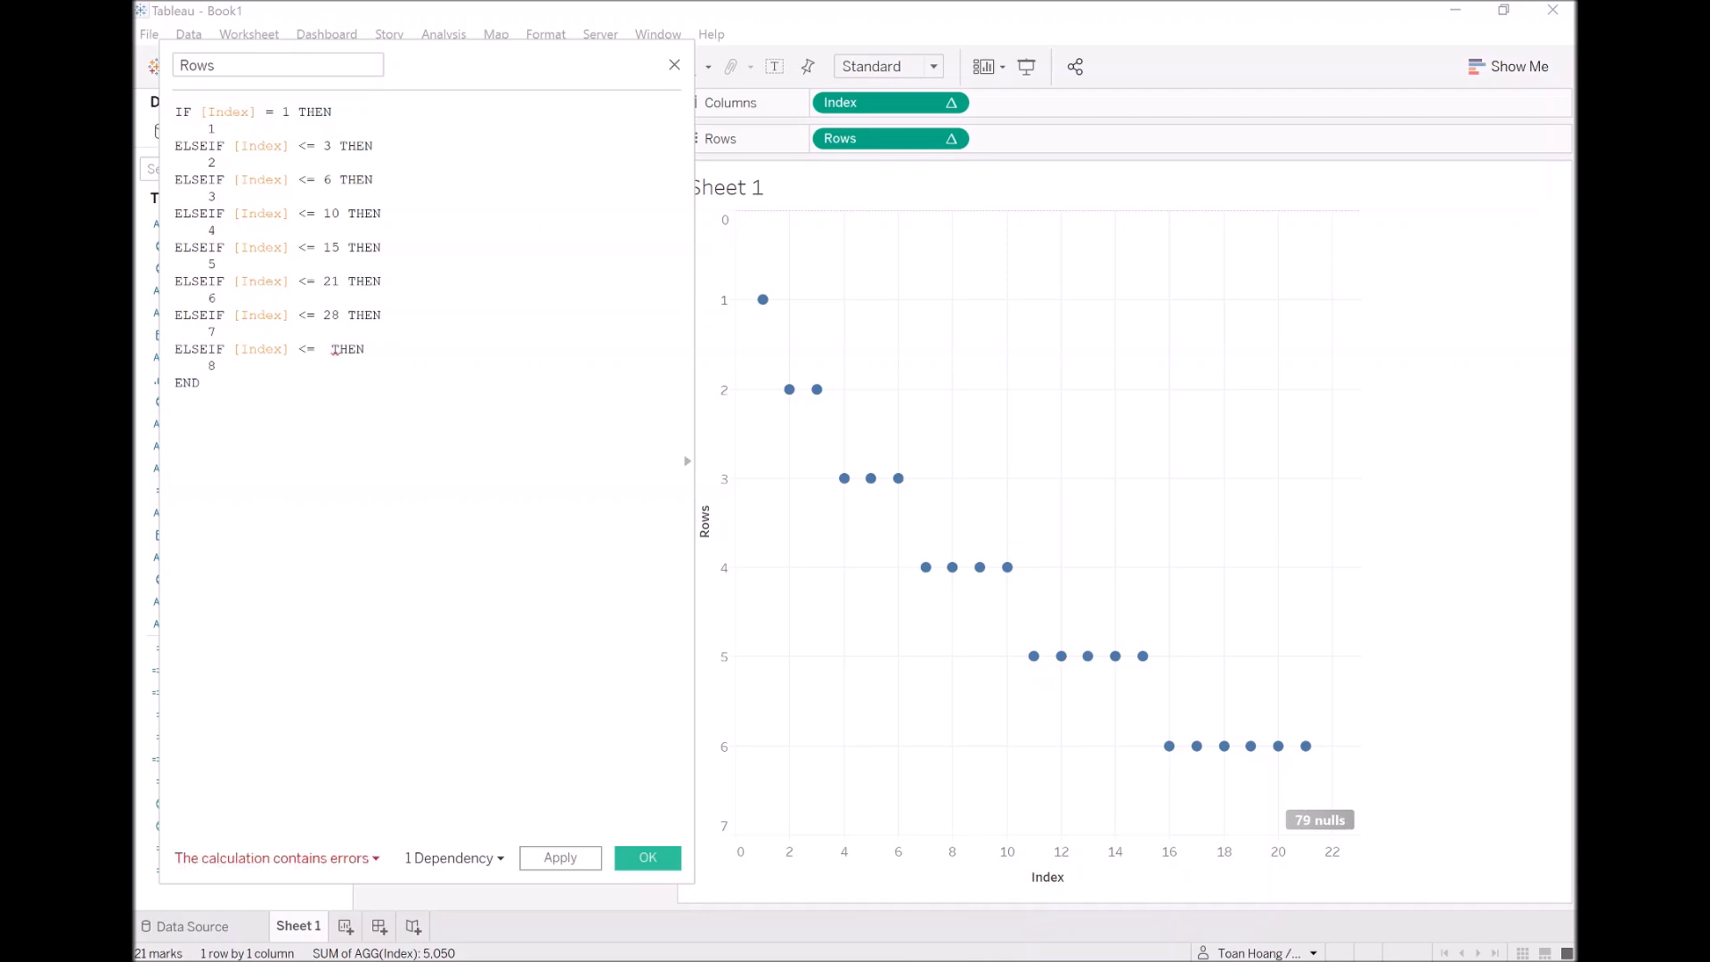
{"action": "type", "text": "36"}
{"action": "key", "text": "Down"}
Add the branch ELSEIF [Index] <= 45 THEN 9 to the Rows calculation from the copied branch
{"action": "key", "text": "Return"}
{"action": "key", "text": "ctrl+v"}
{"action": "key", "text": "BackSpace"}
{"action": "type", "text": "9"}
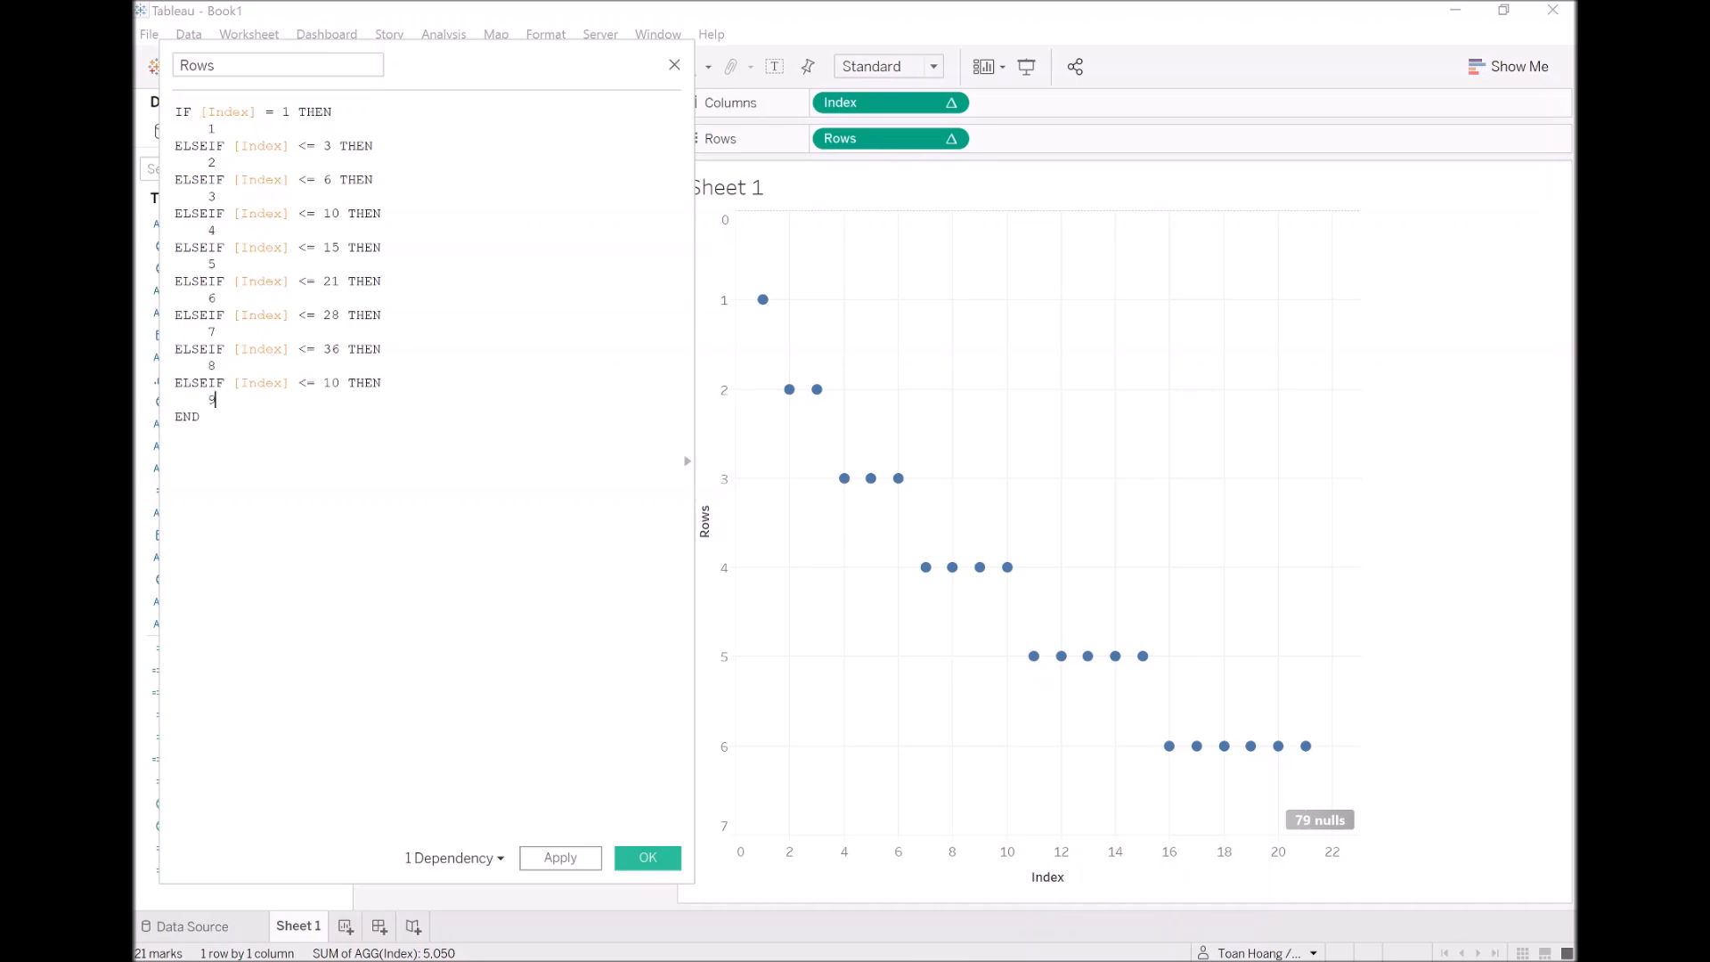
{"action": "key", "text": "ctrl+Left"}
{"action": "key", "text": "ctrl+Left"}
{"action": "key", "text": "Left"}
{"action": "key", "text": "BackSpace"}
{"action": "key", "text": "BackSpace"}
{"action": "type", "text": "45"}
{"action": "key", "text": "Down"}
Add another copy of the branch before END and change it to ELSEIF [Index] <= 55 THEN 10
{"action": "key", "text": "Return"}
{"action": "key", "text": "ctrl+v"}
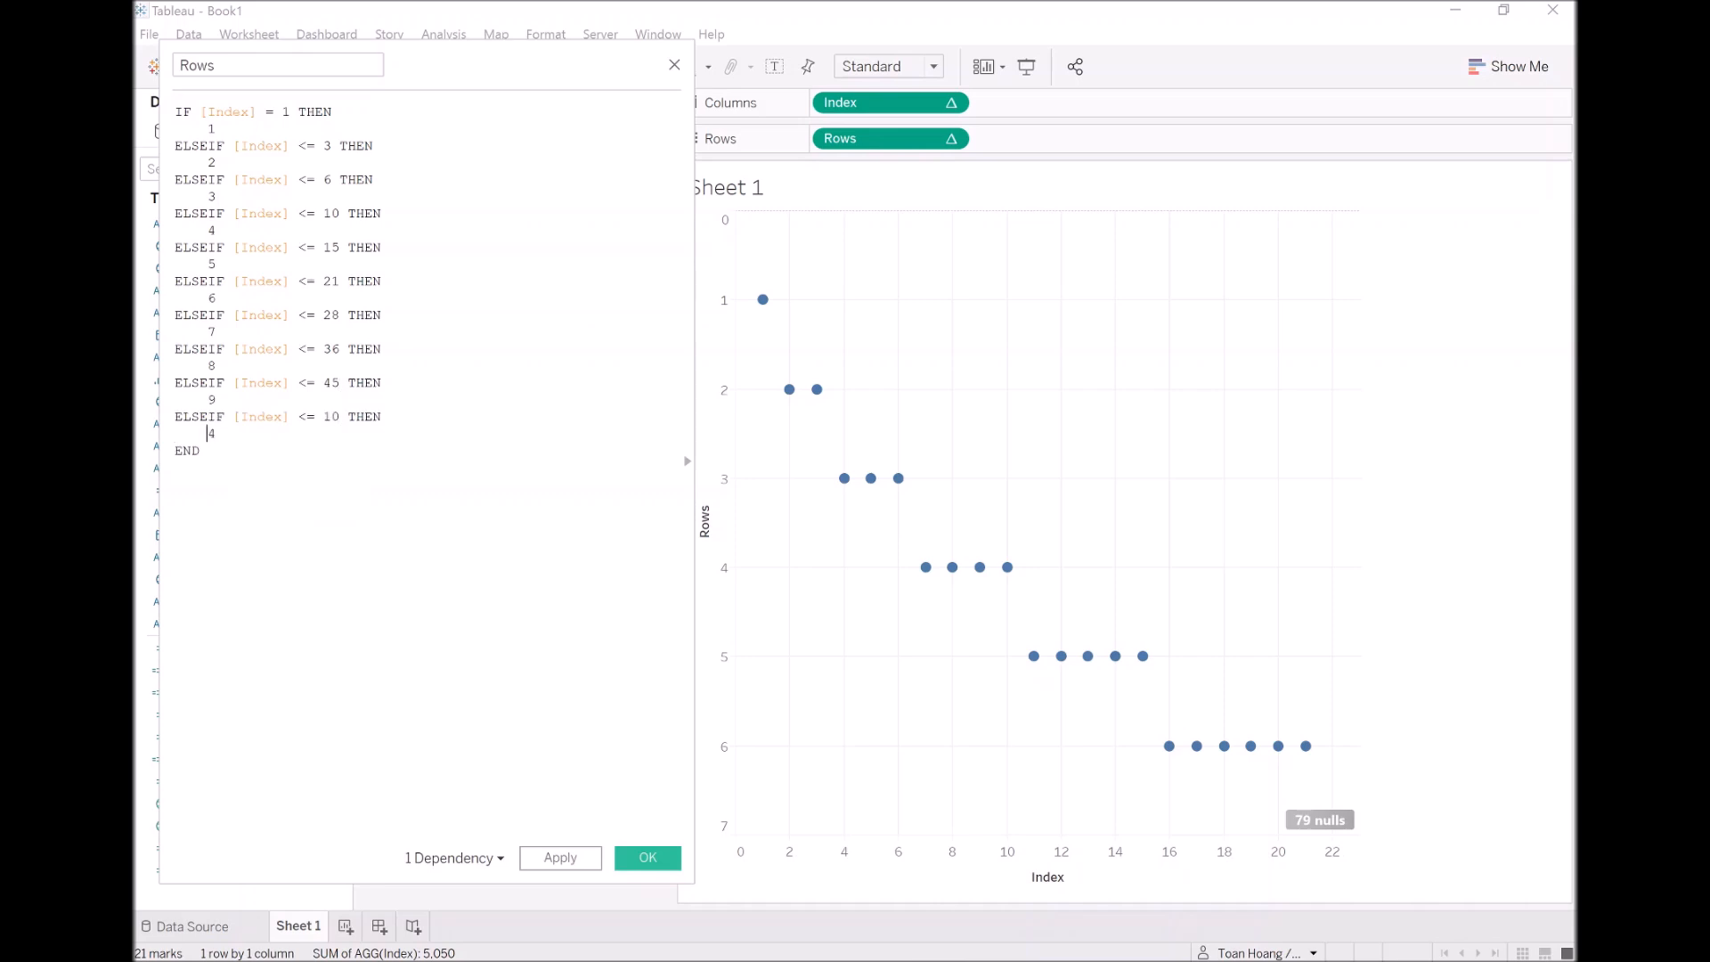
{"action": "key", "text": "BackSpace"}
{"action": "type", "text": "10"}
{"action": "left_click", "coordinate": [339, 416]}
{"action": "key", "text": "BackSpace"}
{"action": "key", "text": "BackSpace"}
{"action": "type", "text": "55"}
{"action": "key", "text": "Down"}
Add the branch ELSEIF [Index] <= 64 THEN 11 from the copied branch and apply the calculation
{"action": "key", "text": "Return"}
{"action": "key", "text": "ctrl+v"}
{"action": "key", "text": "BackSpace"}
{"action": "type", "text": "11"}
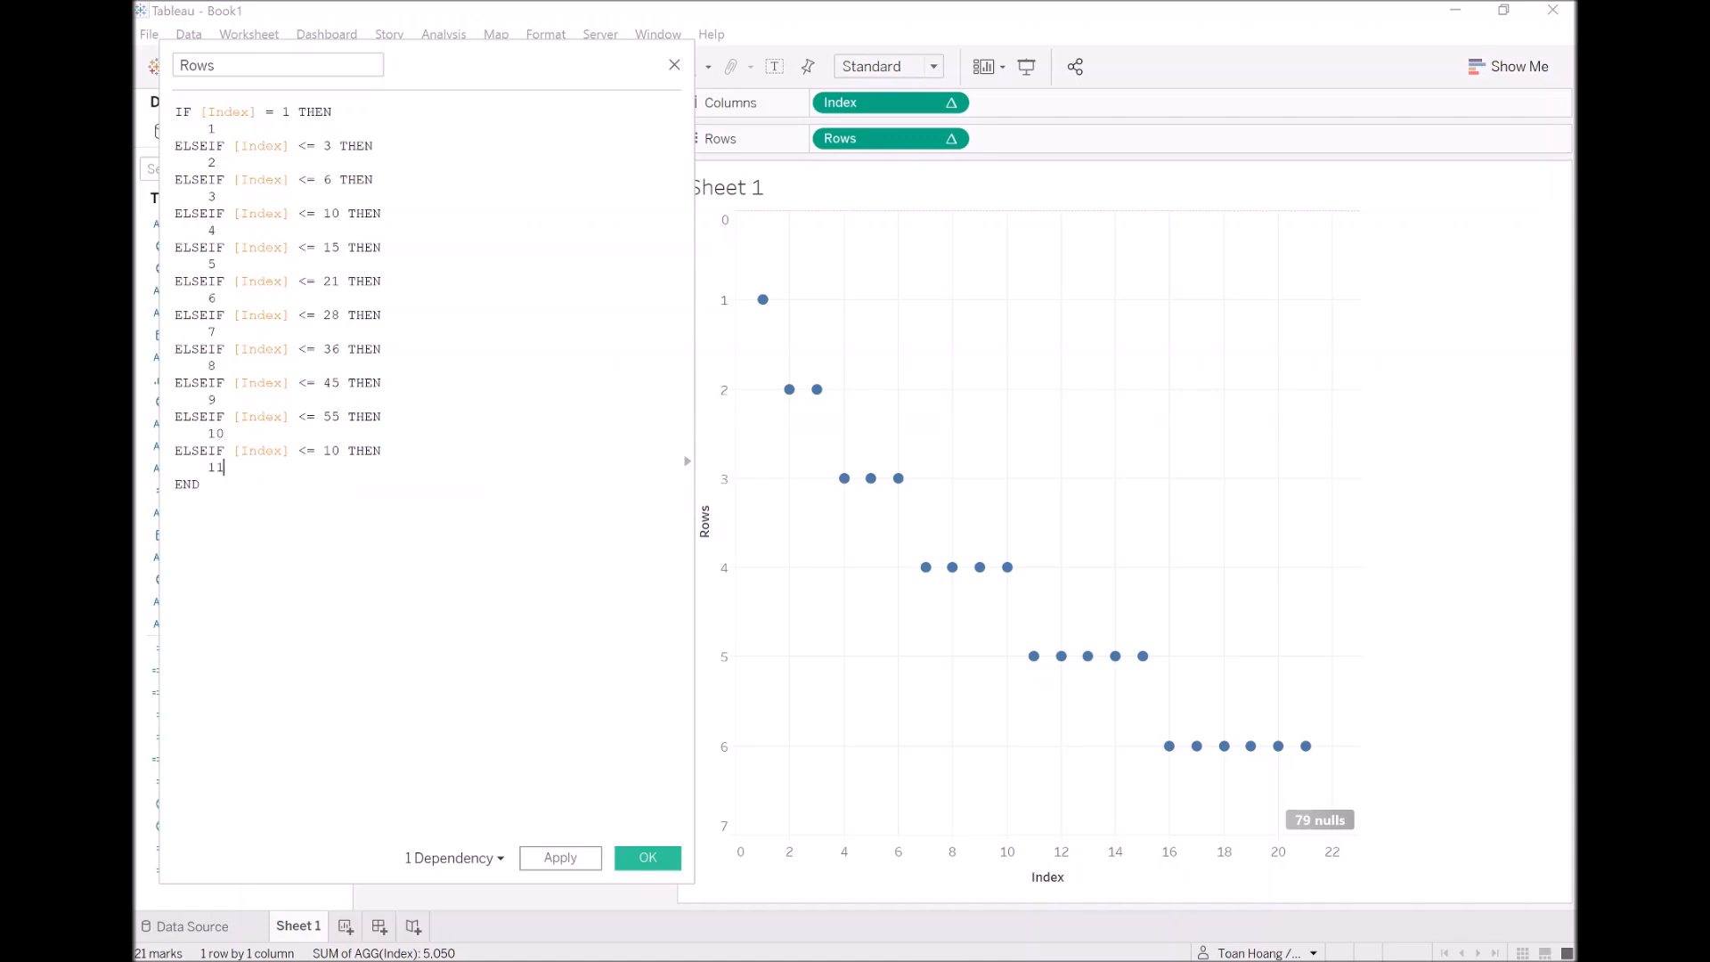
{"action": "key", "text": "Left"}
{"action": "key", "text": "Left"}
{"action": "key", "text": "Left"}
{"action": "key", "text": "Left"}
{"action": "key", "text": "Left"}
{"action": "key", "text": "Left"}
{"action": "key", "text": "BackSpace"}
{"action": "key", "text": "BackSpace"}
{"action": "type", "text": "64"}
{"action": "key", "text": "Down"}
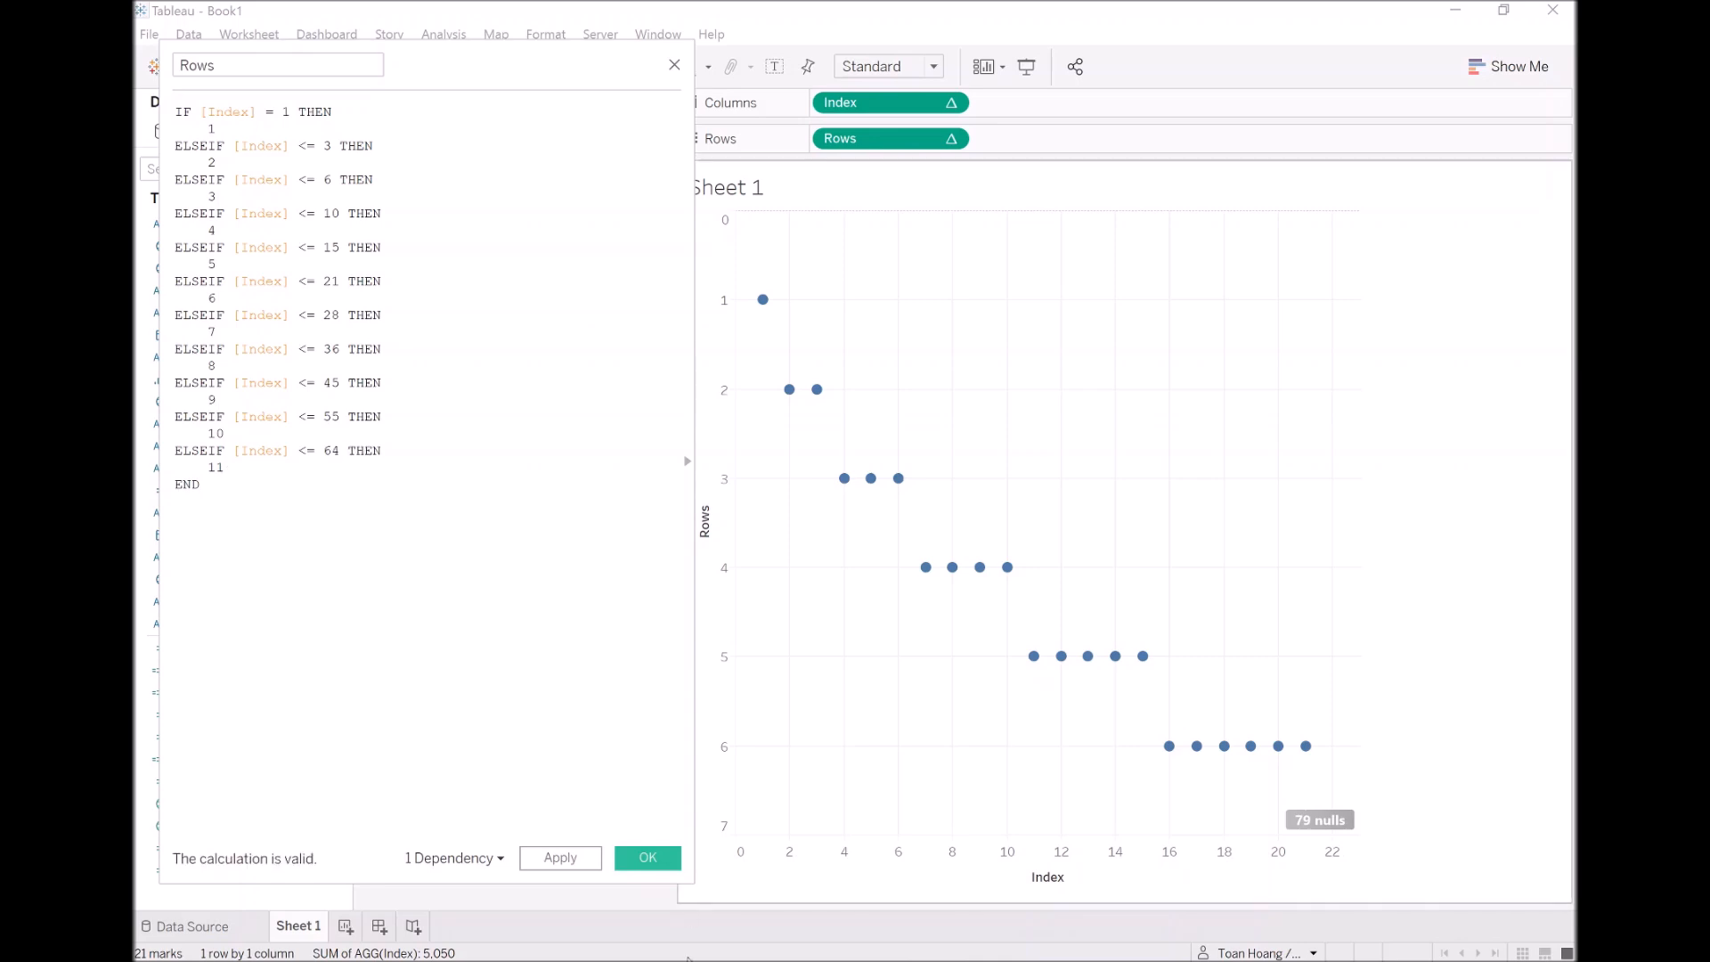
{"action": "left_click", "coordinate": [573, 868]}
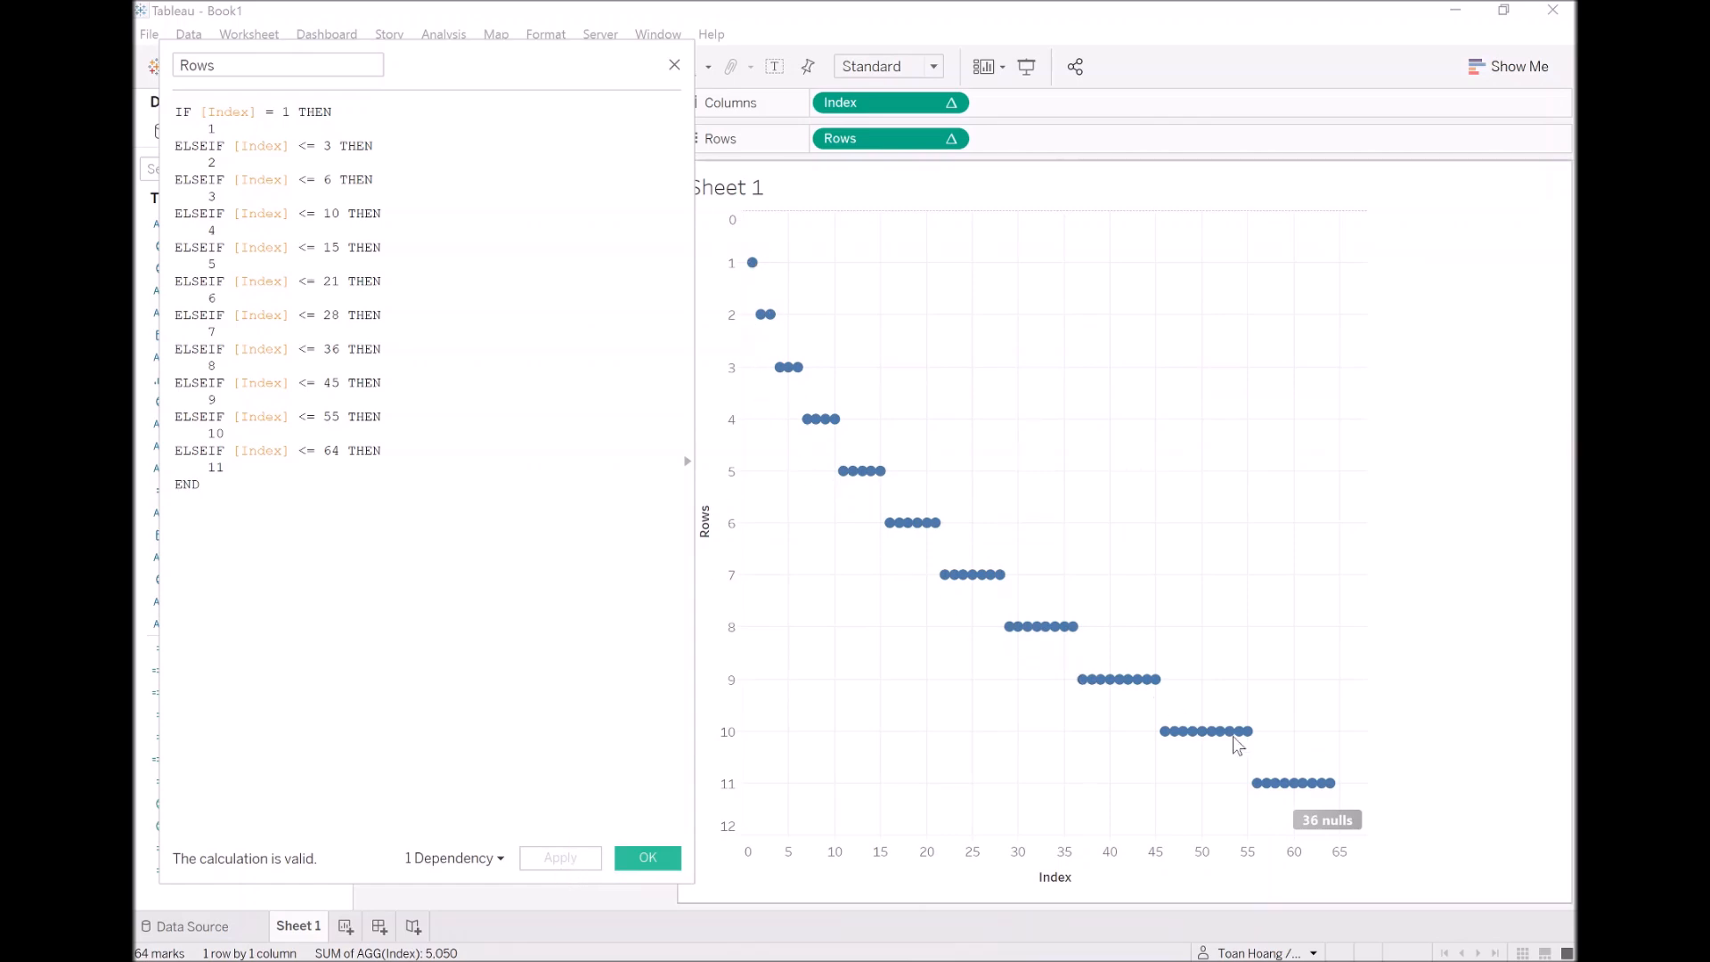
Add the branch ELSEIF [Index] <= 72 THEN 12 below the eleventh-row branch
{"action": "key", "text": "Return"}
{"action": "type", "text": "ELSEIF [Index] <= 10 THEN"}
{"action": "type", "text": "12"}
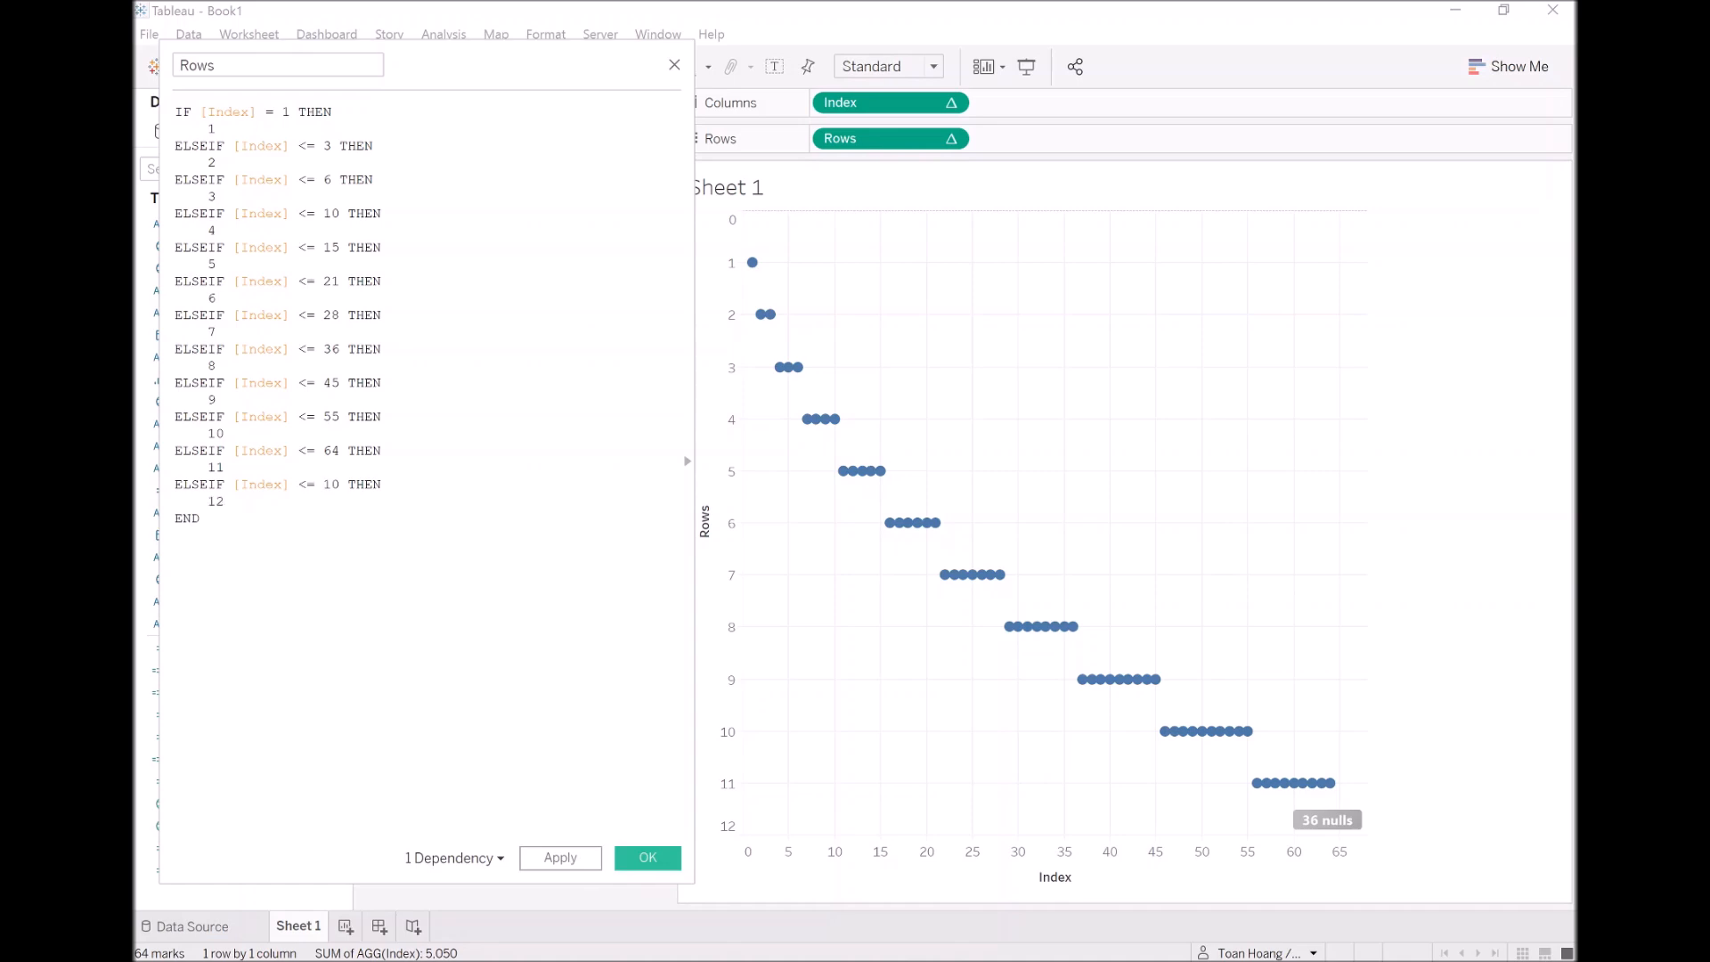
{"action": "key", "text": "Right"}
{"action": "key", "text": "Right"}
{"action": "key", "text": "Right"}
{"action": "key", "text": "Right"}
{"action": "key", "text": "Right"}
{"action": "key", "text": "Right"}
{"action": "key", "text": "Right"}
{"action": "key", "text": "BackSpace"}
{"action": "key", "text": "BackSpace"}
{"action": "type", "text": "72"}
{"action": "key", "text": "Down"}
Add the branch ELSEIF [Index] <= 79 THEN 13 from the copied branch
{"action": "key", "text": "Return"}
{"action": "key", "text": "ctrl+v"}
{"action": "key", "text": "BackSpace"}
{"action": "type", "text": "13"}
{"action": "left_click", "coordinate": [340, 517]}
{"action": "key", "text": "BackSpace"}
{"action": "key", "text": "BackSpace"}
{"action": "type", "text": "79"}
{"action": "key", "text": "Down"}
Paste another branch before END and change it to ELSEIF [Index] <= 85 THEN 14
{"action": "key", "text": "Return"}
{"action": "key", "text": "ctrl+v"}
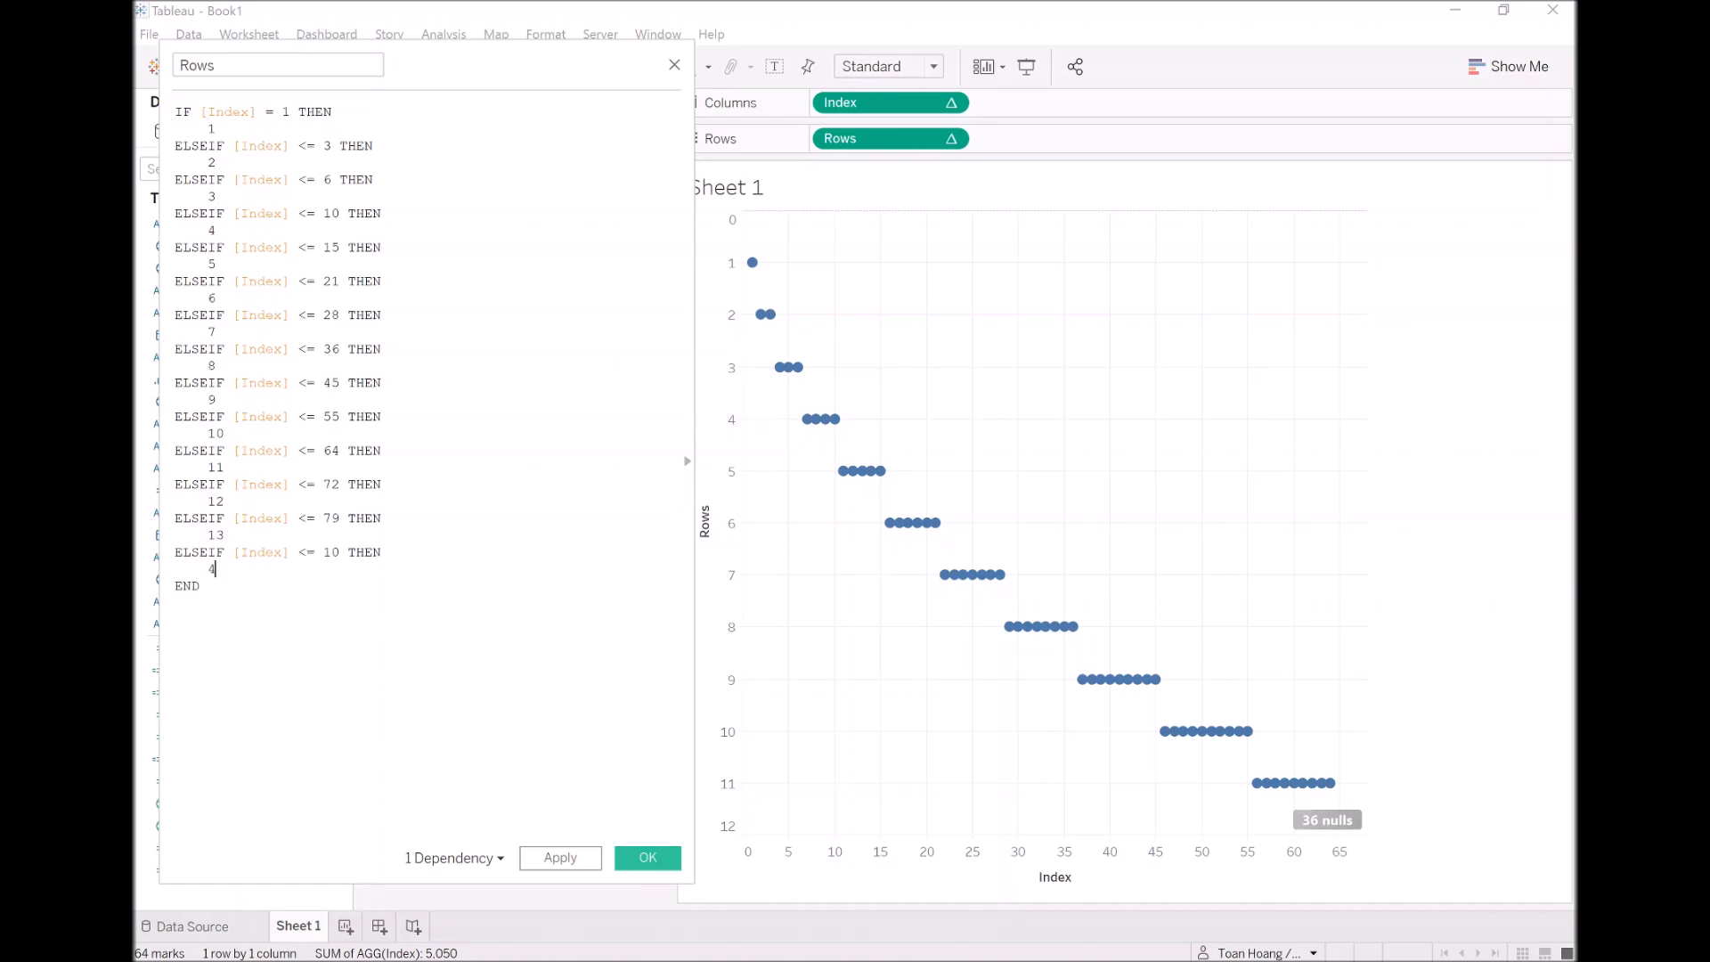
{"action": "key", "text": "BackSpace"}
{"action": "type", "text": "14"}
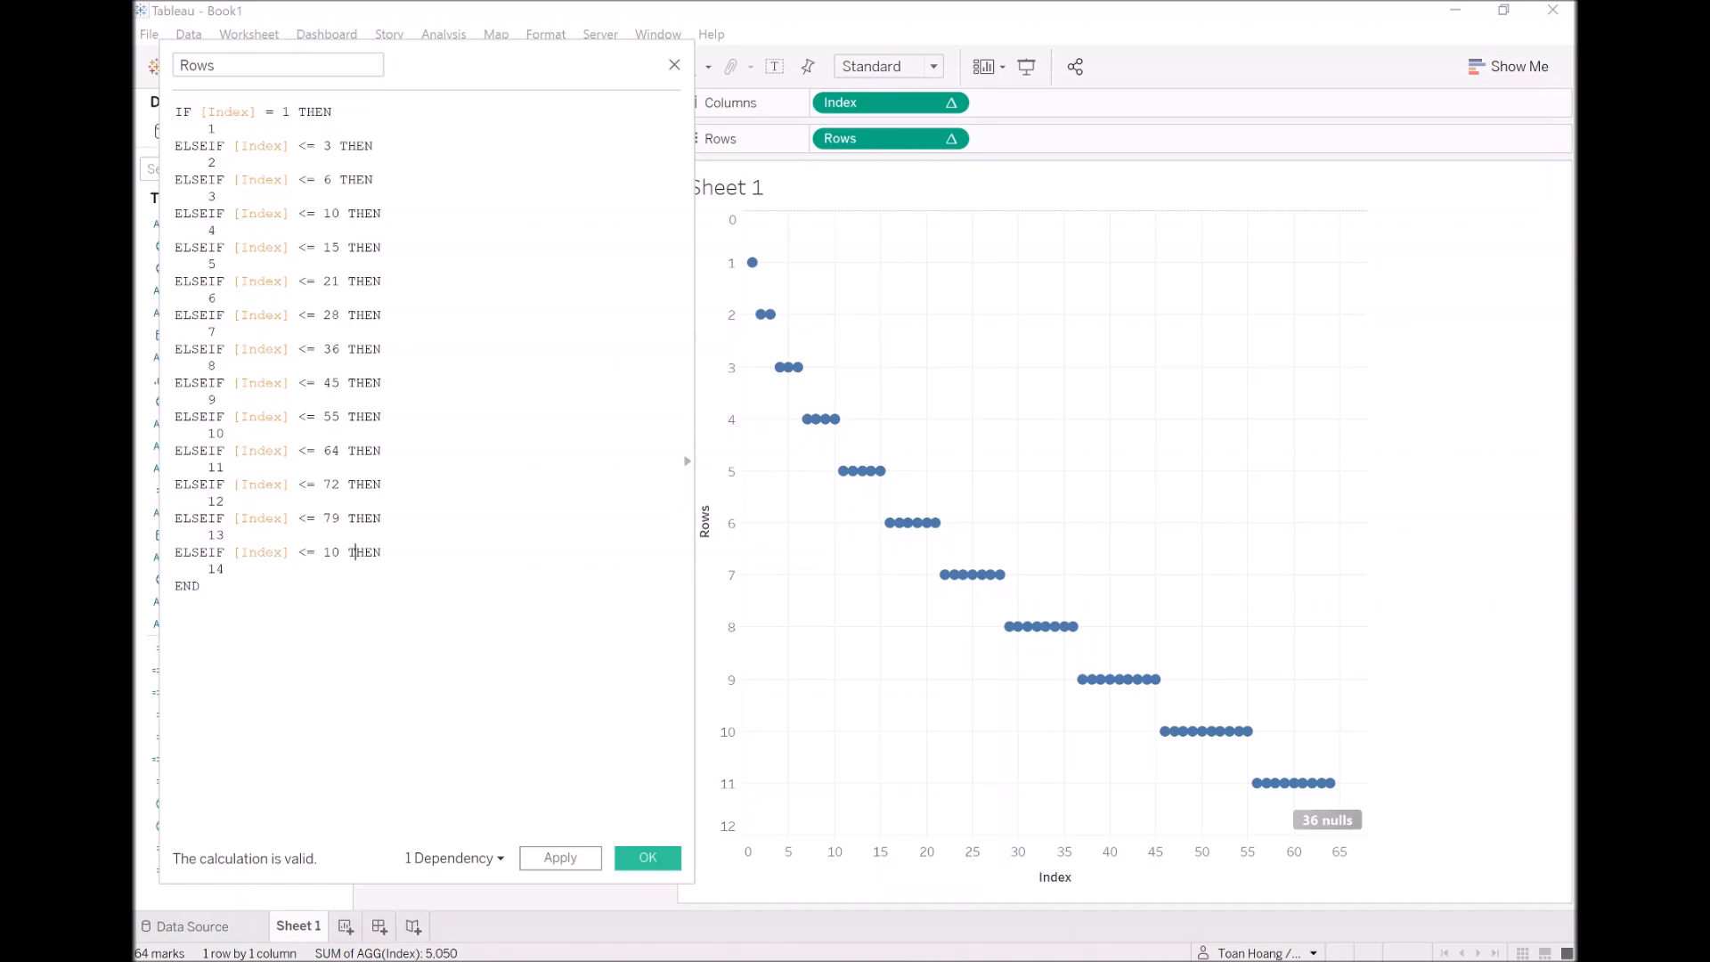
{"action": "double_click", "coordinate": [331, 553]}
{"action": "type", "text": "85"}
{"action": "key", "text": "Down"}
Add the branch ELSEIF [Index] <= 90 THEN 15 from the copied branch
{"action": "key", "text": "Return"}
{"action": "key", "text": "ctrl+v"}
{"action": "double_click", "coordinate": [212, 603]}
{"action": "type", "text": "15"}
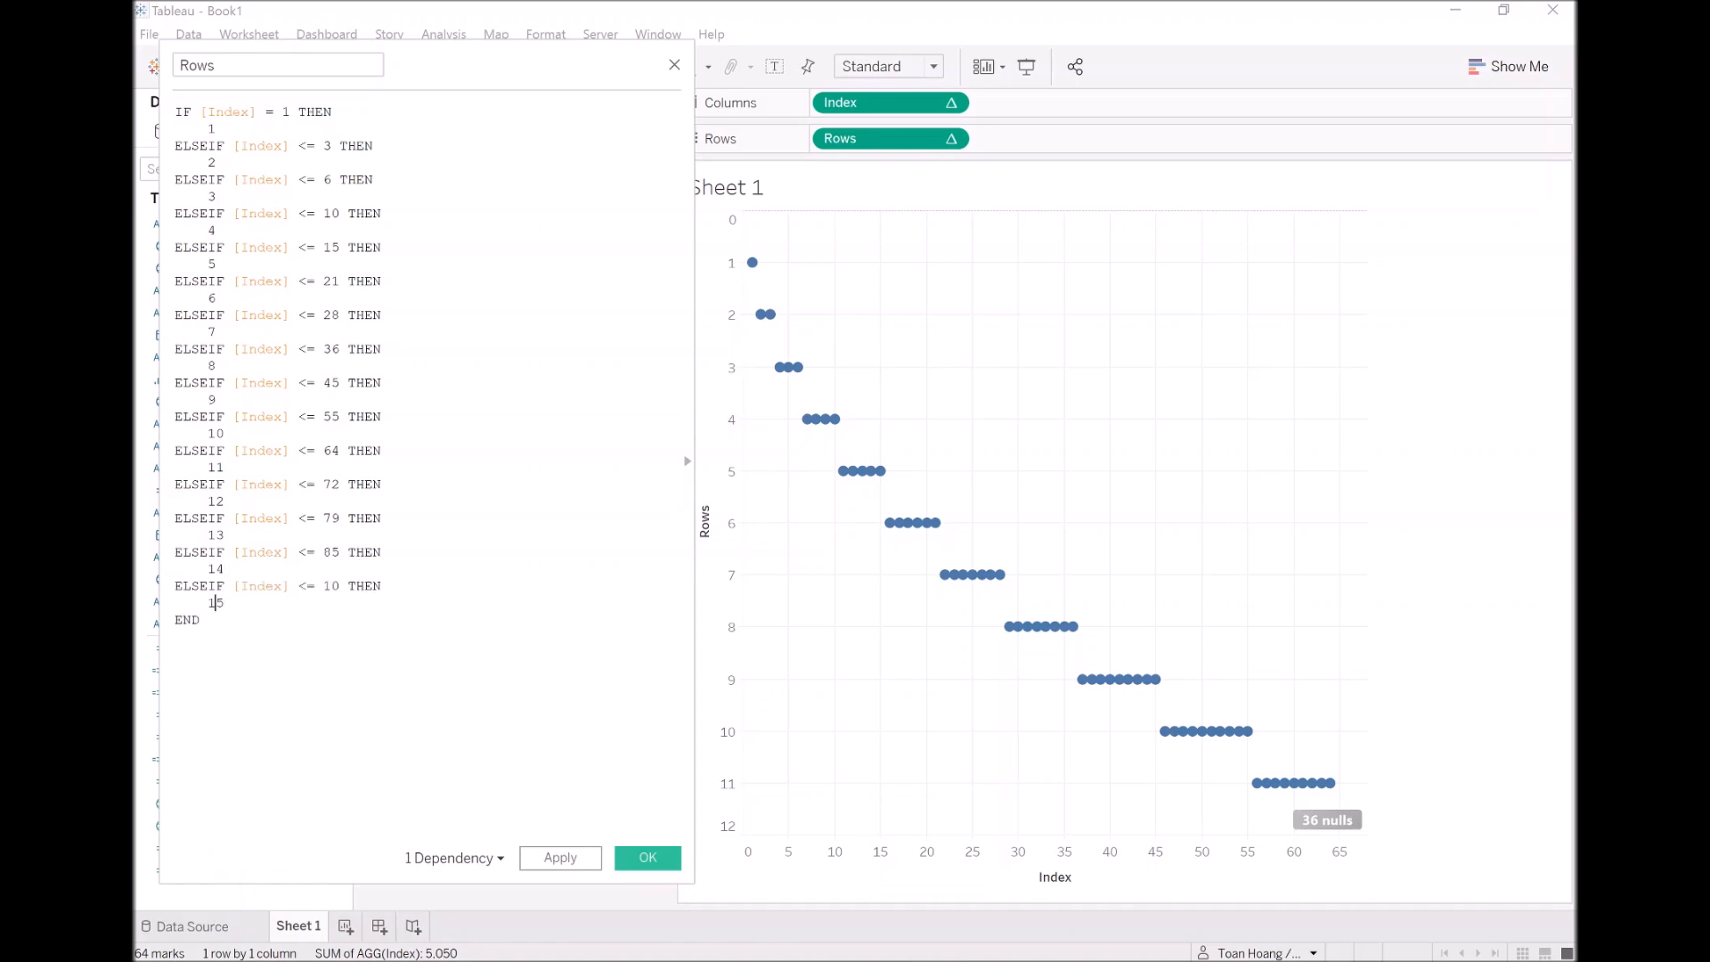
{"action": "left_click", "coordinate": [339, 586]}
{"action": "key", "text": "BackSpace"}
{"action": "key", "text": "BackSpace"}
{"action": "type", "text": "90"}
{"action": "key", "text": "Down"}
Add the branch ELSEIF [Index] <= 94 THEN 16 below the fifteenth-row branch
{"action": "key", "text": "Return"}
{"action": "type", "text": "ELSEIF [Index] <= 10 THEN     4"}
{"action": "key", "text": "BackSpace"}
{"action": "type", "text": "16"}
{"action": "key", "text": "Left"}
{"action": "key", "text": "Left"}
{"action": "key", "text": "Left"}
{"action": "key", "text": "Left"}
{"action": "key", "text": "Left"}
{"action": "key", "text": "Left"}
{"action": "key", "text": "Left"}
{"action": "key", "text": "Left"}
{"action": "key", "text": "Left"}
{"action": "key", "text": "Left"}
{"action": "key", "text": "Left"}
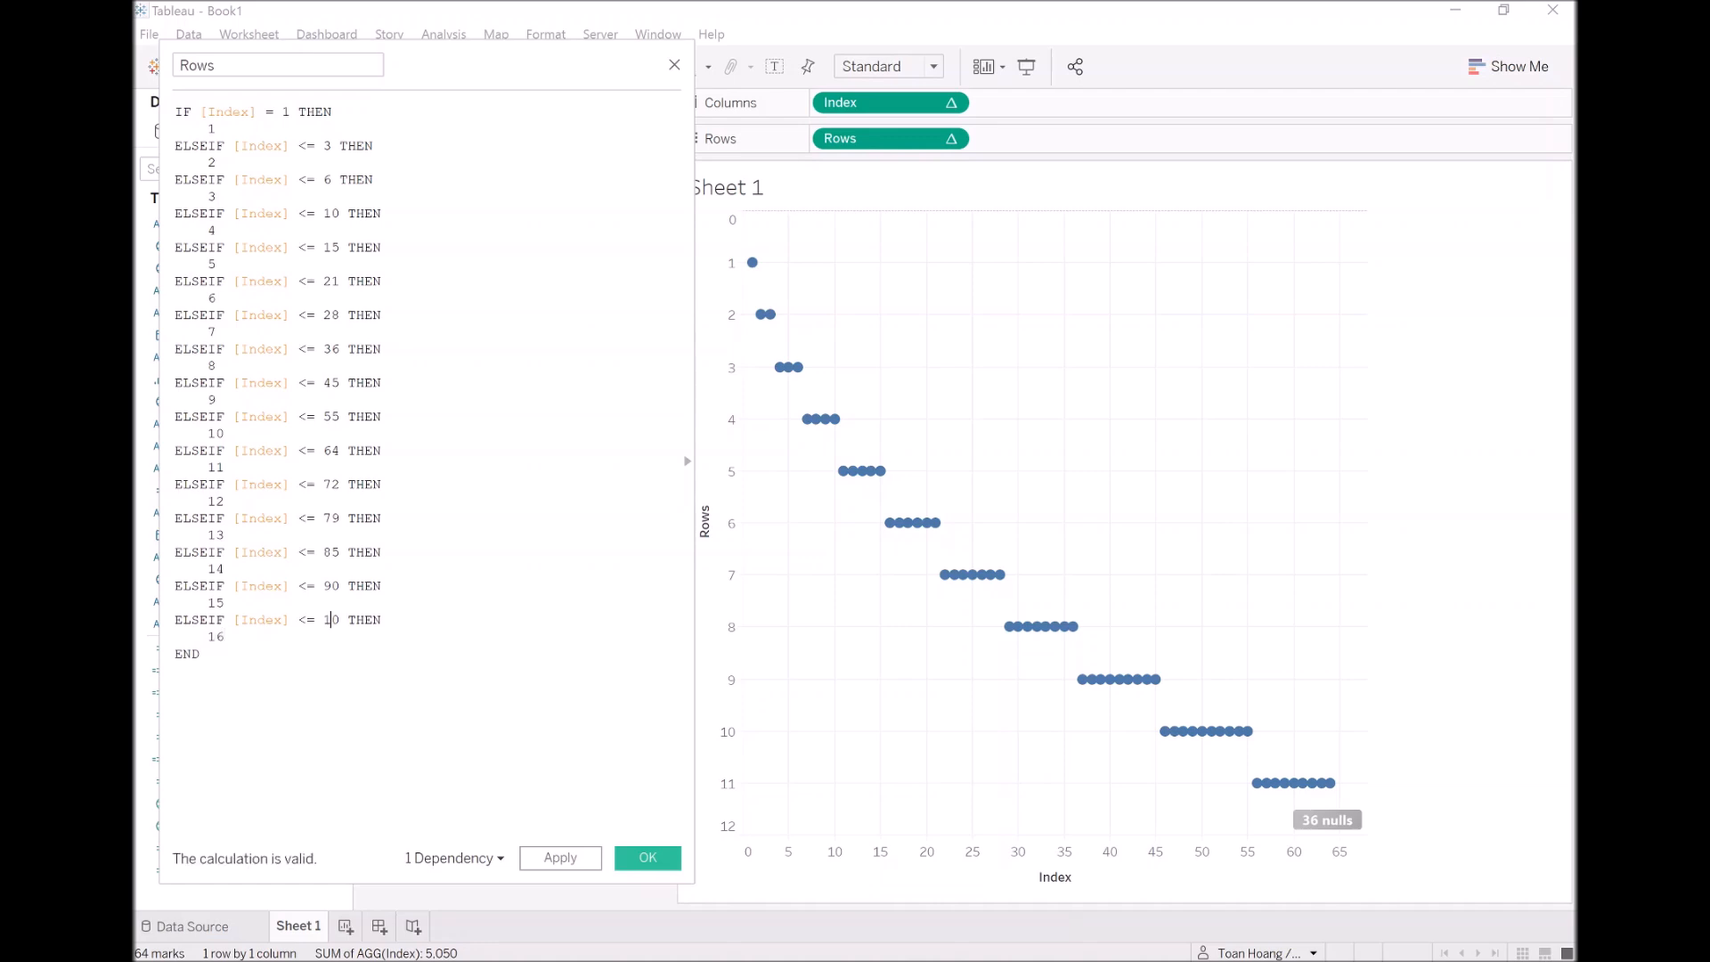
{"action": "key", "text": "BackSpace"}
{"action": "key", "text": "BackSpace"}
{"action": "type", "text": "94"}
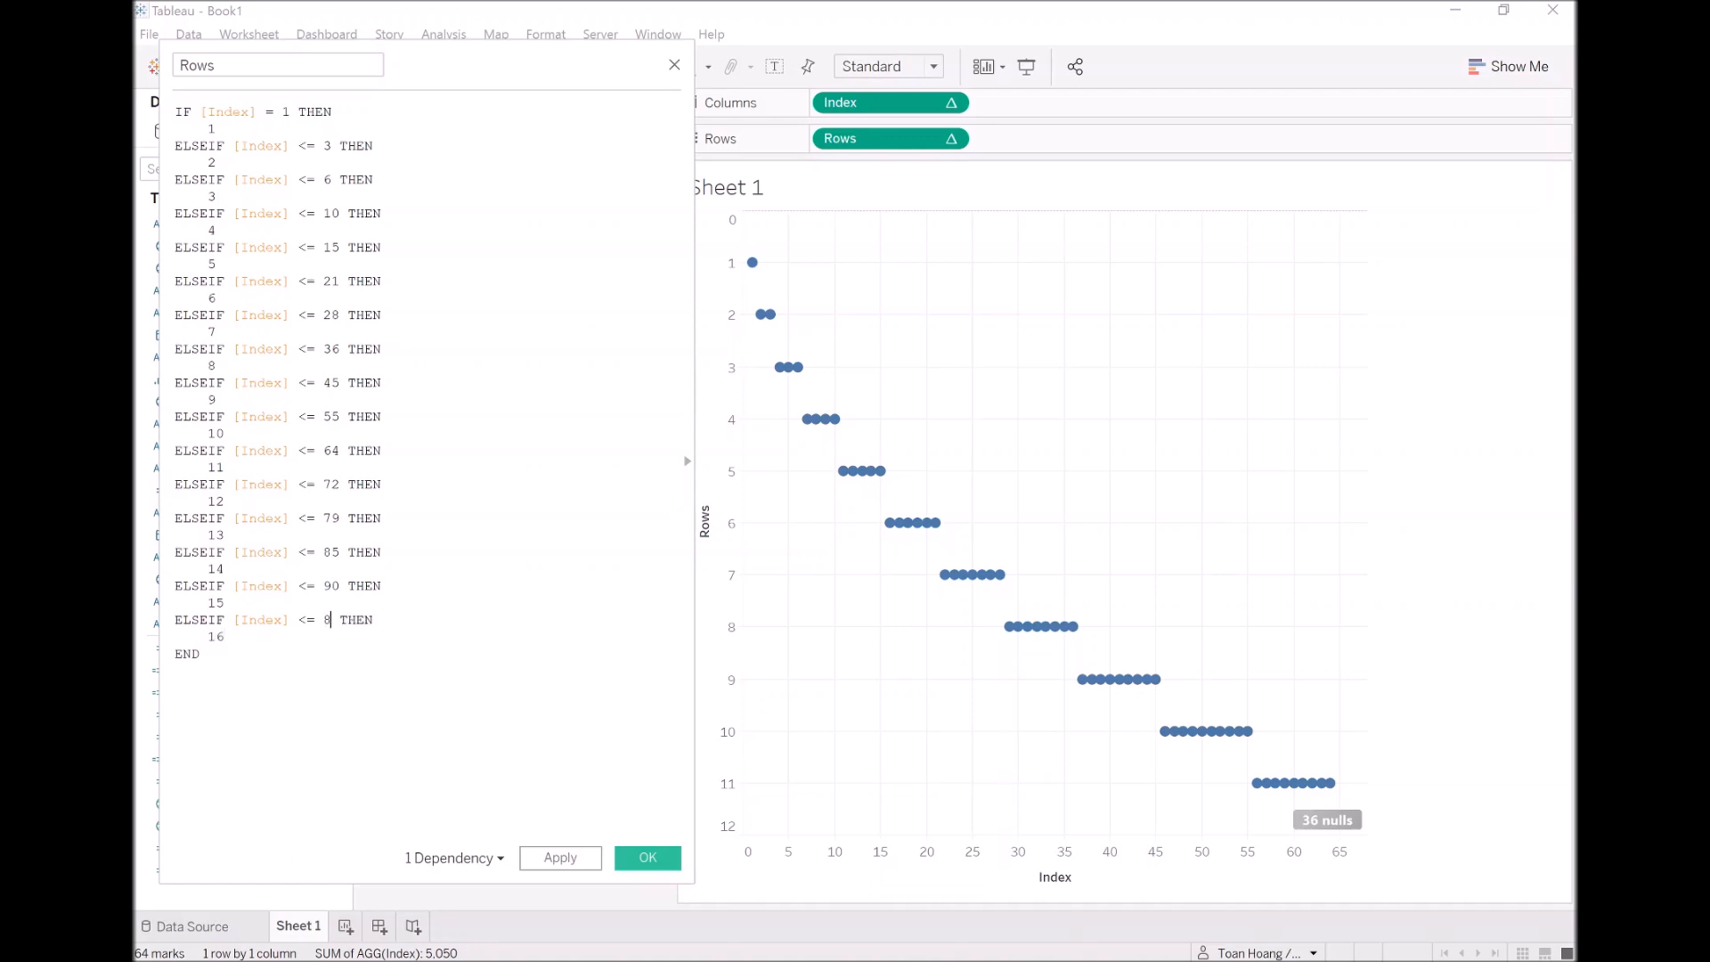
{"action": "key", "text": "Down"}
Add the branch ELSEIF [Index] <= 97 THEN 17 below the sixteenth-row branch
{"action": "key", "text": "Return"}
{"action": "type", "text": "ELSEIF [Index] <= 10 THEN     1"}
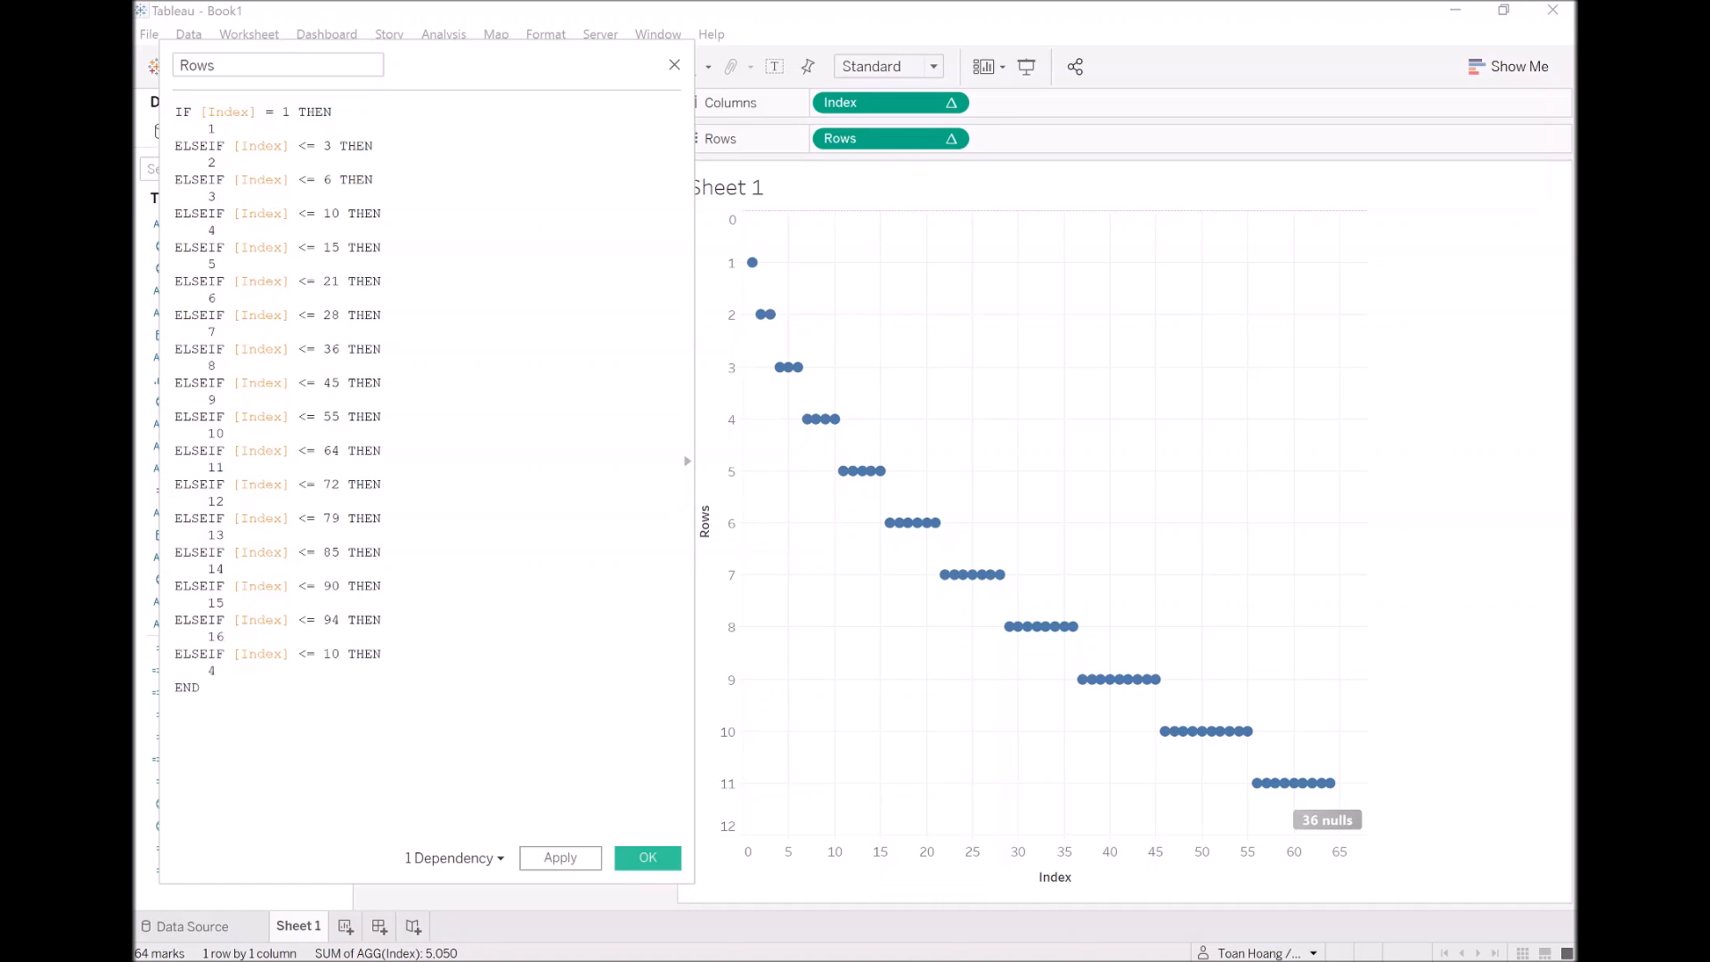
{"action": "type", "text": "7"}
{"action": "left_click", "coordinate": [381, 653]}
{"action": "key", "text": "Left"}
{"action": "key", "text": "Left"}
{"action": "key", "text": "Left"}
{"action": "key", "text": "BackSpace"}
{"action": "key", "text": "BackSpace"}
{"action": "type", "text": "97"}
{"action": "key", "text": "Down"}
Add the branch ELSEIF [Index] <= 99 THEN 18 below the seventeenth-row branch
{"action": "key", "text": "Return"}
{"action": "type", "text": "ELSEIF [Index] <= 10 THEN     4"}
{"action": "key", "text": "BackSpace"}
{"action": "type", "text": "18"}
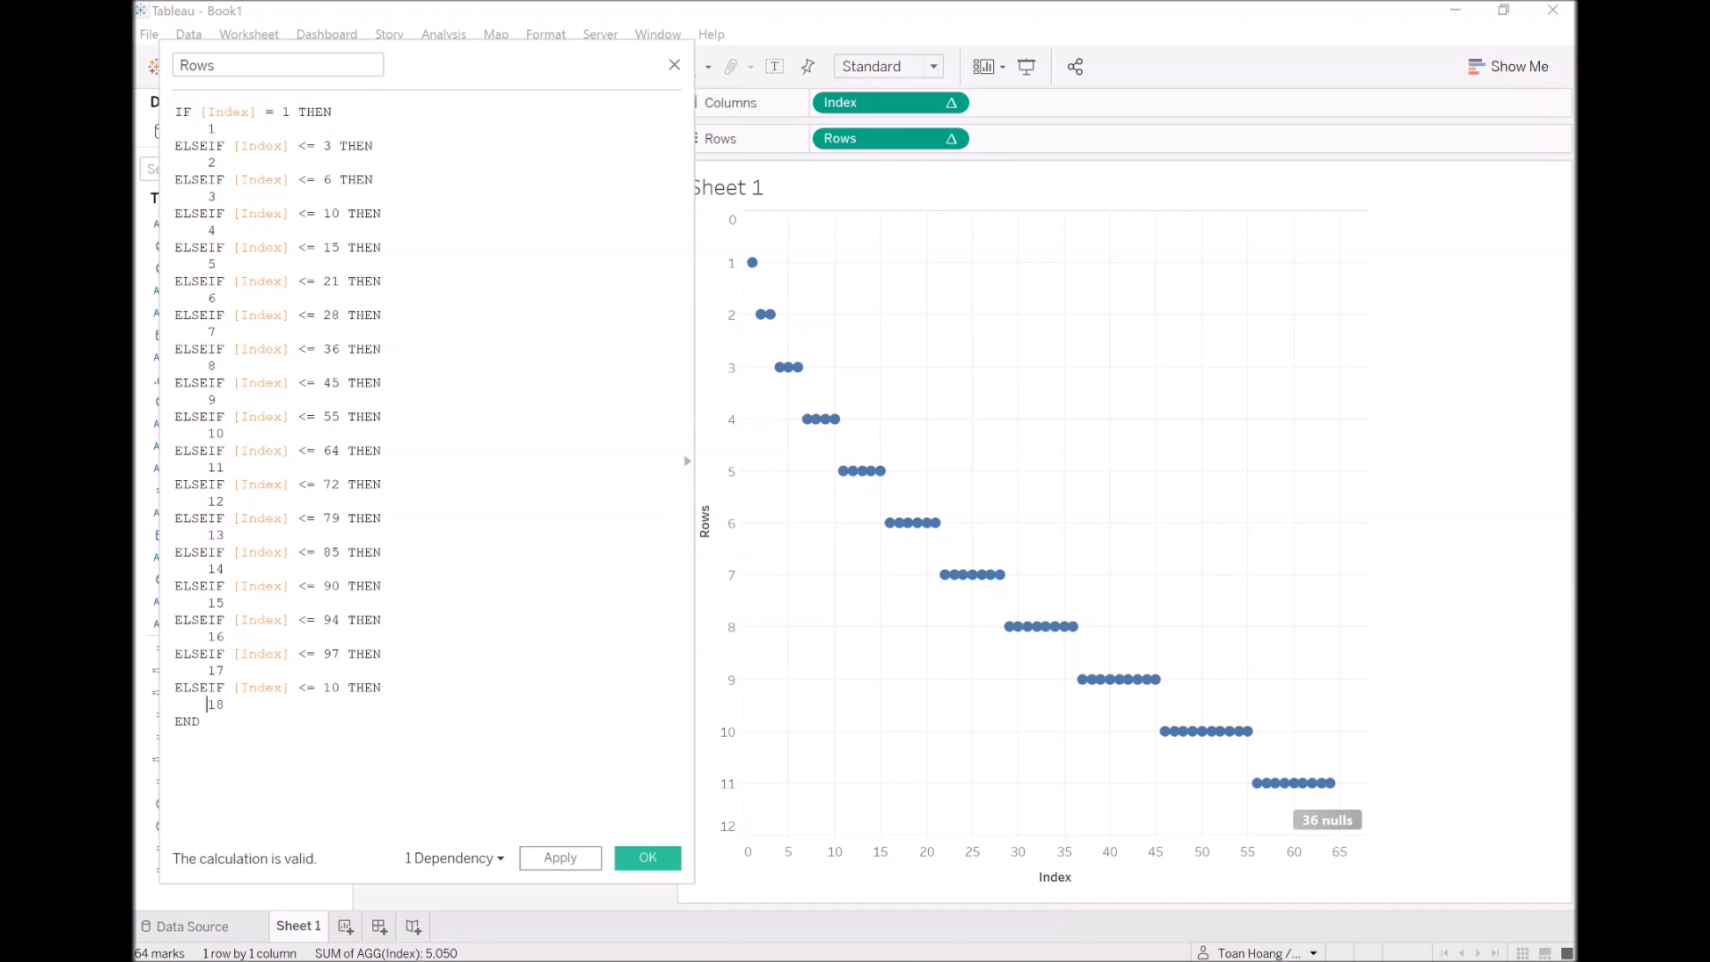
{"action": "left_click", "coordinate": [340, 687]}
{"action": "key", "text": "BackSpace"}
{"action": "key", "text": "BackSpace"}
{"action": "type", "text": "99"}
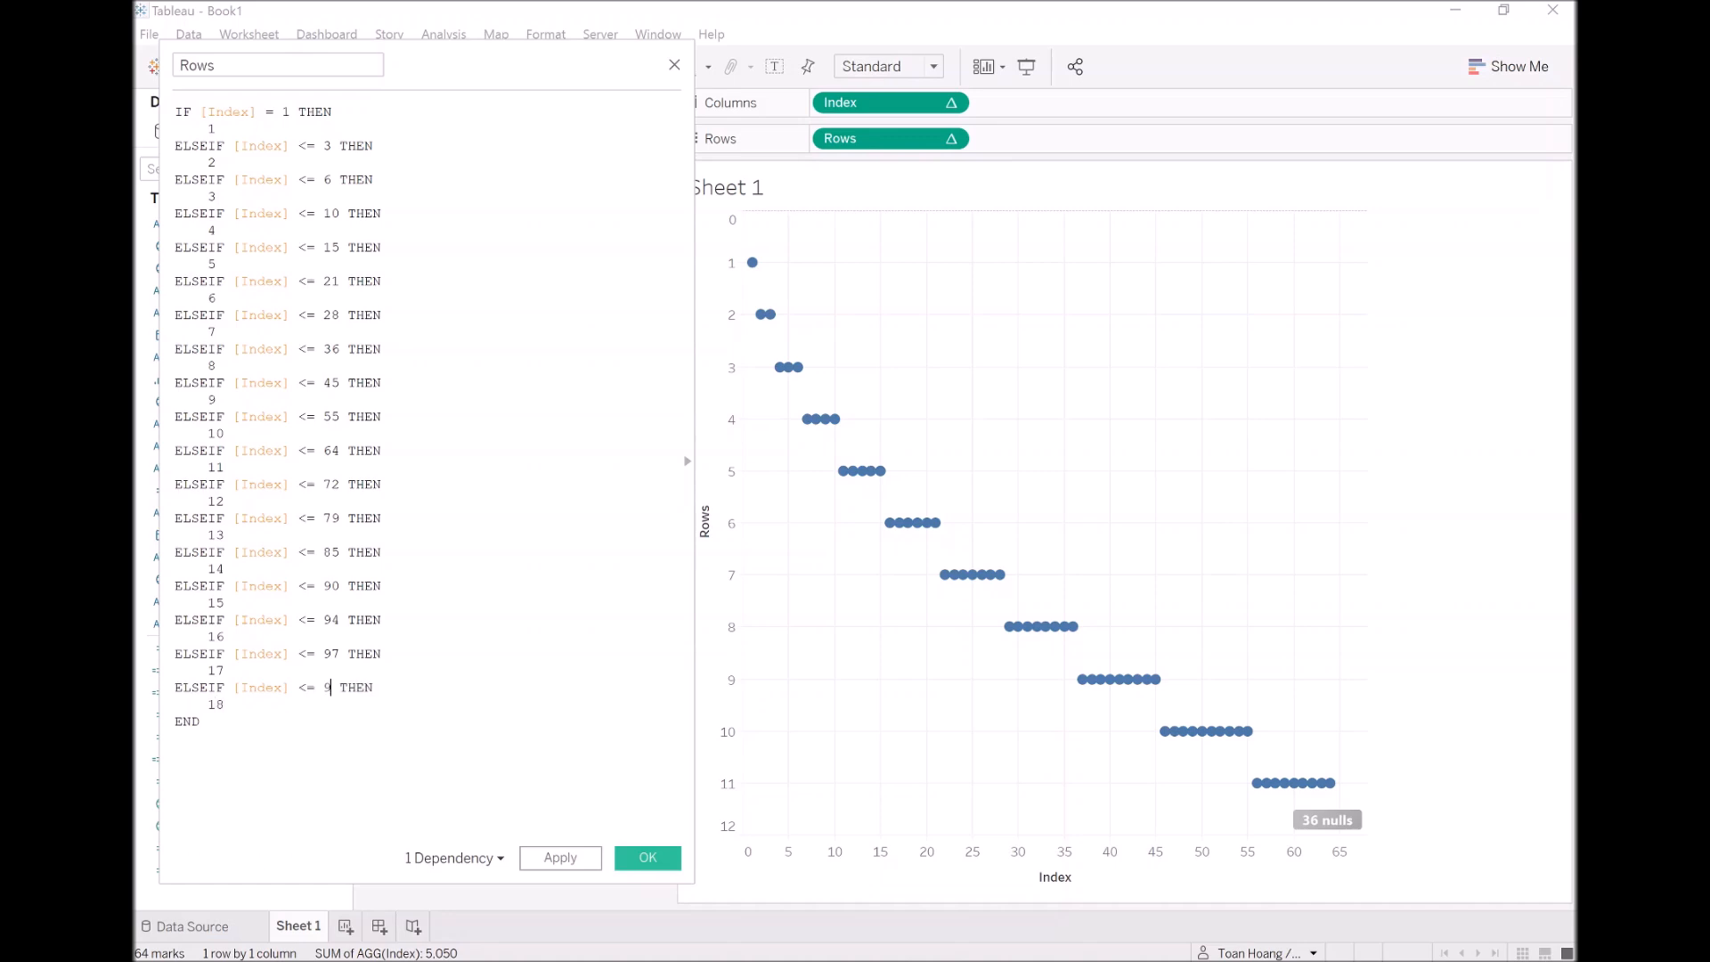
{"action": "key", "text": "Down"}
Finish the Rows formula with an ELSE branch returning 19 and apply the calculation
{"action": "key", "text": "Return"}
{"action": "type", "text": "ELSE"}
{"action": "key", "text": "Return"}
{"action": "type", "text": "19"}
{"action": "left_click", "coordinate": [586, 857]}
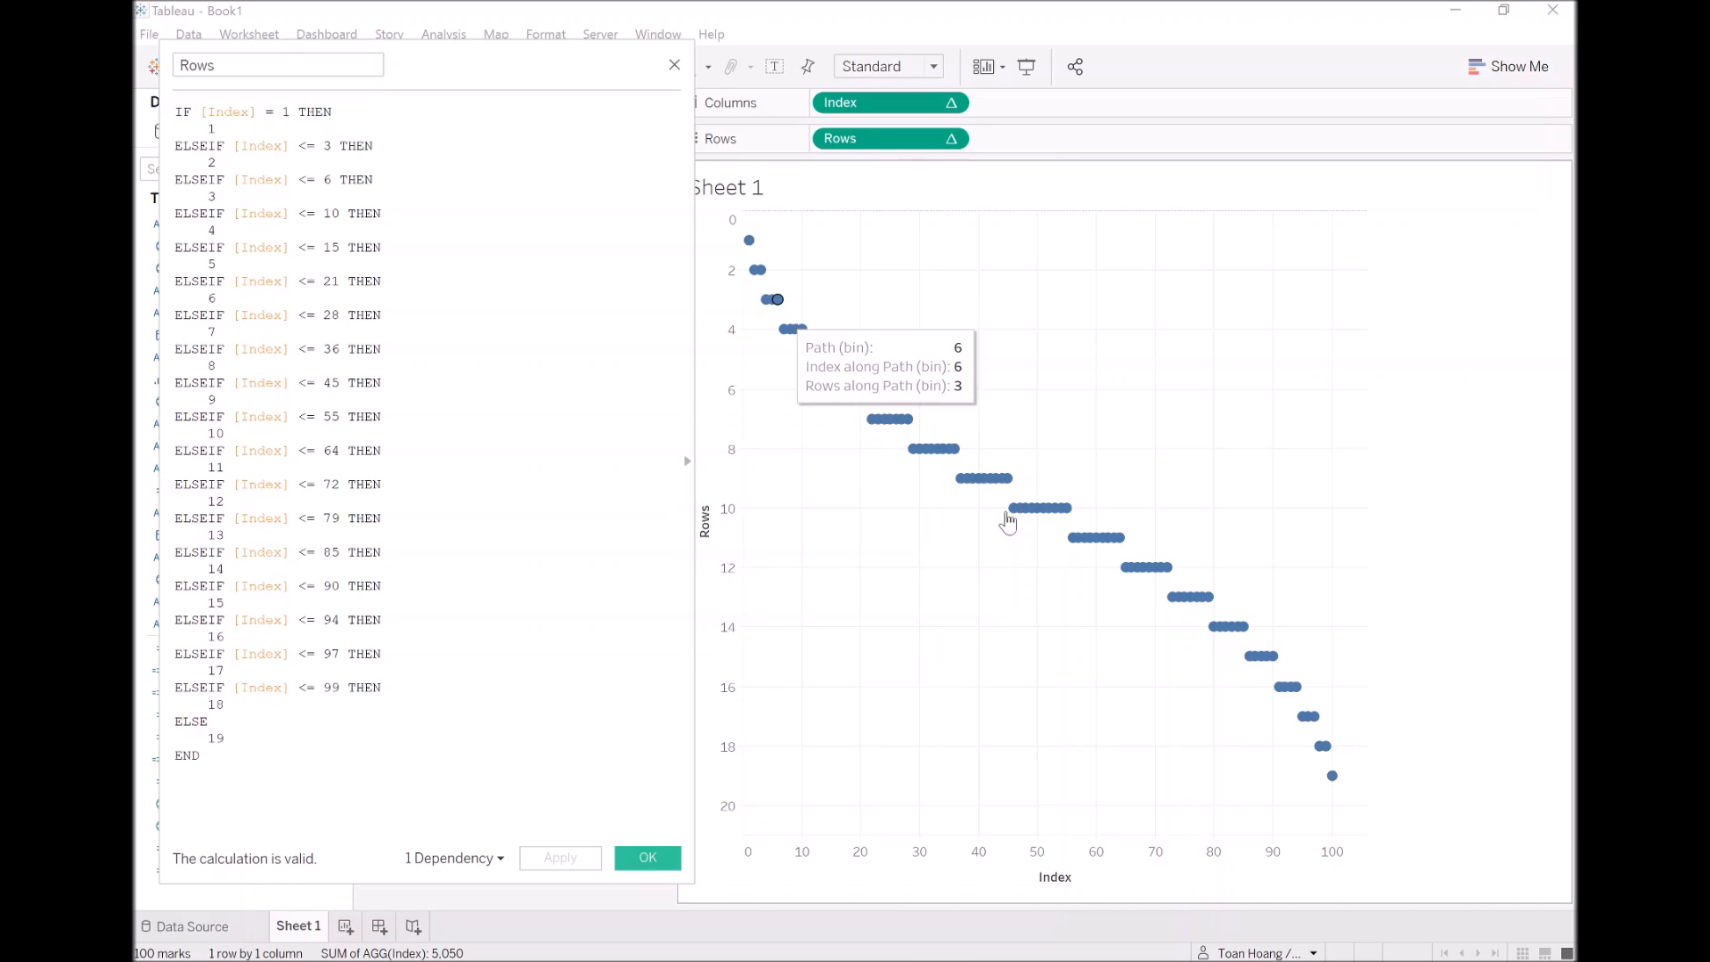
Select the marks of the tenth row in the chart, inspect the last one's details and clear the selection
{"action": "left_click_drag", "start_coordinate": [983, 527], "coordinate": [1109, 505]}
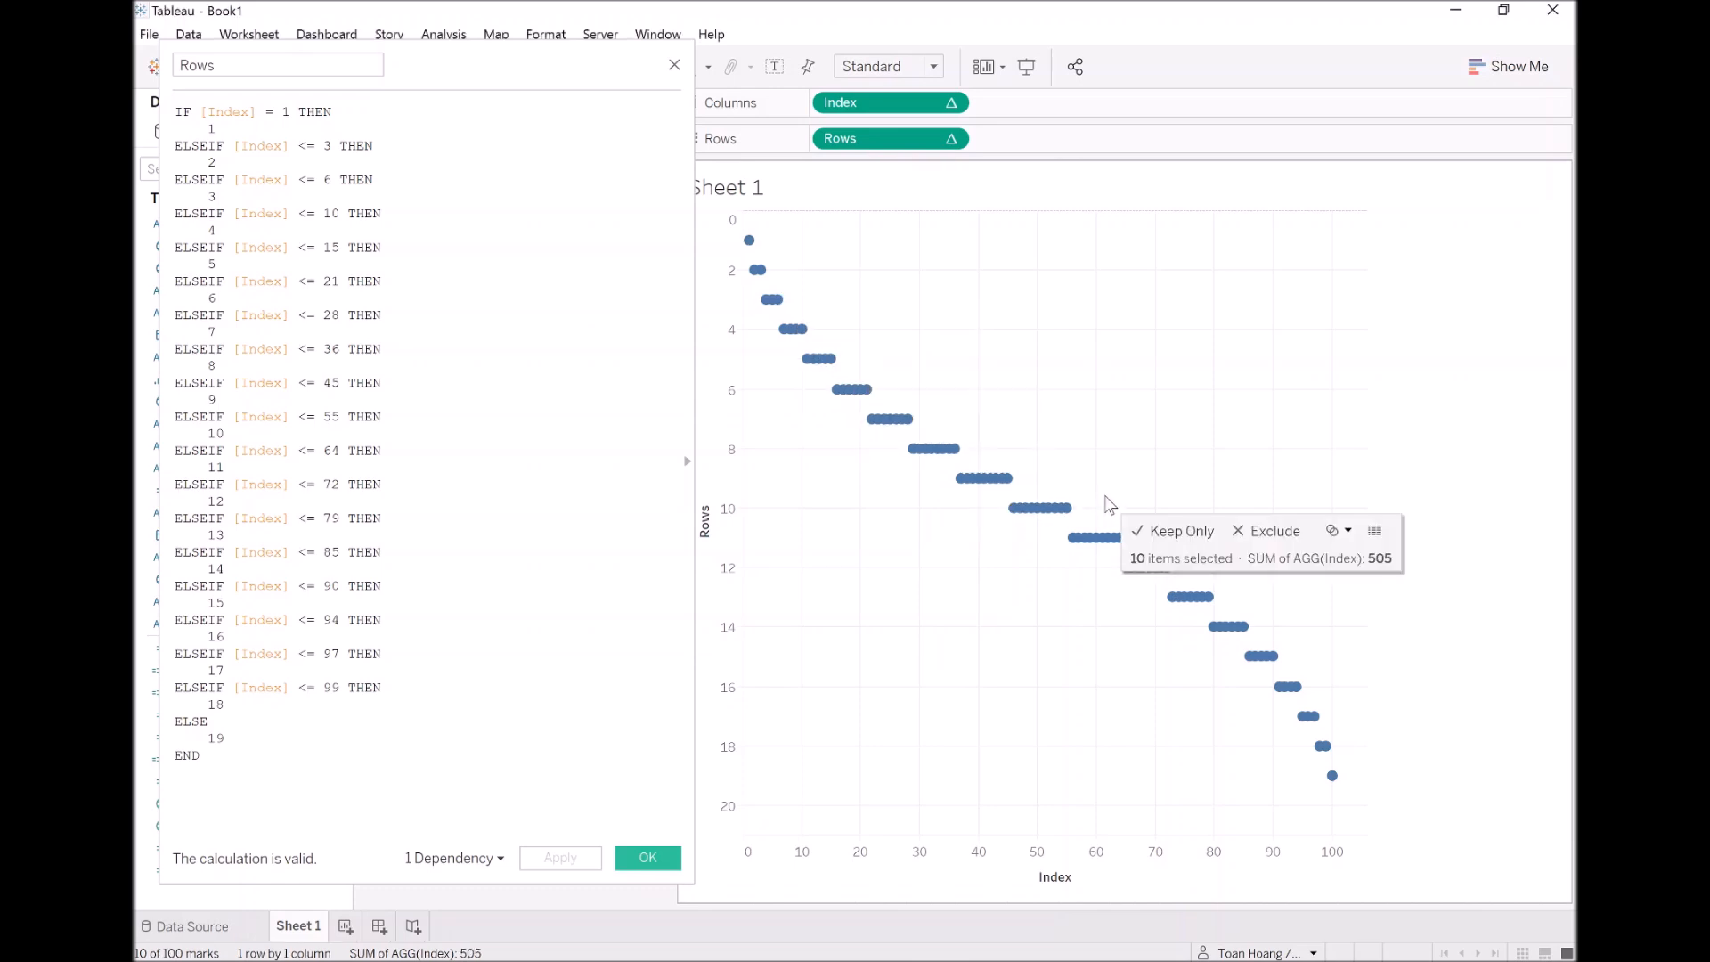
{"action": "mouse_move", "coordinate": [1069, 510]}
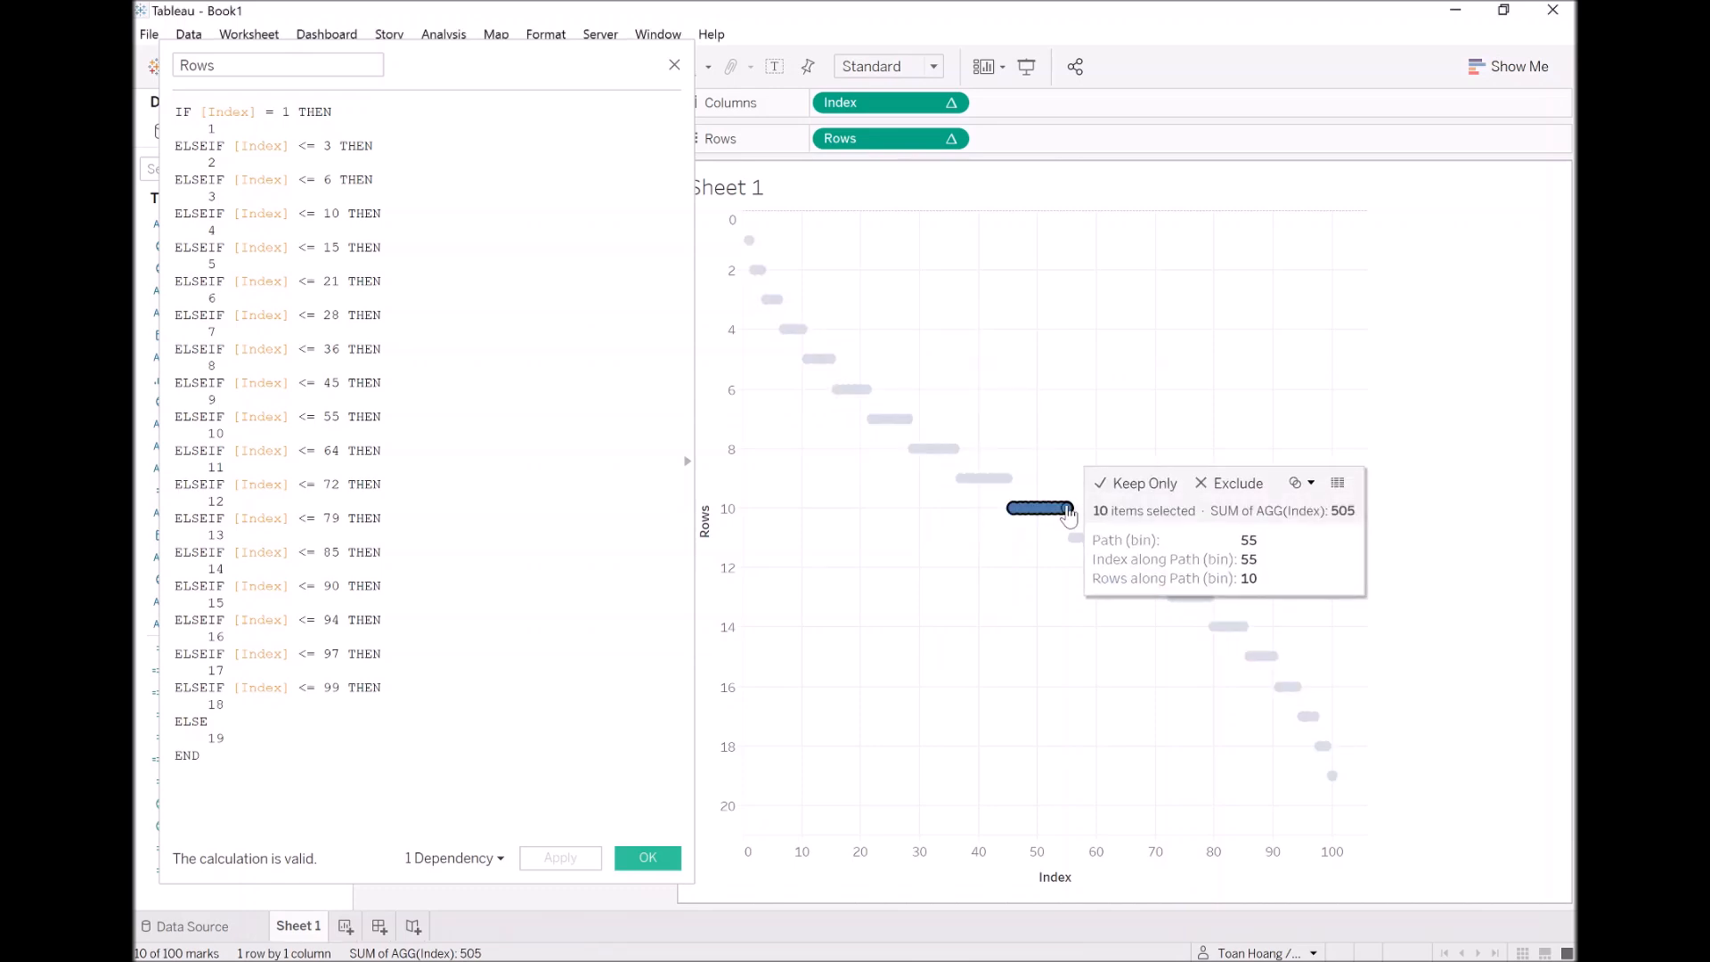
{"action": "left_click", "coordinate": [1004, 565]}
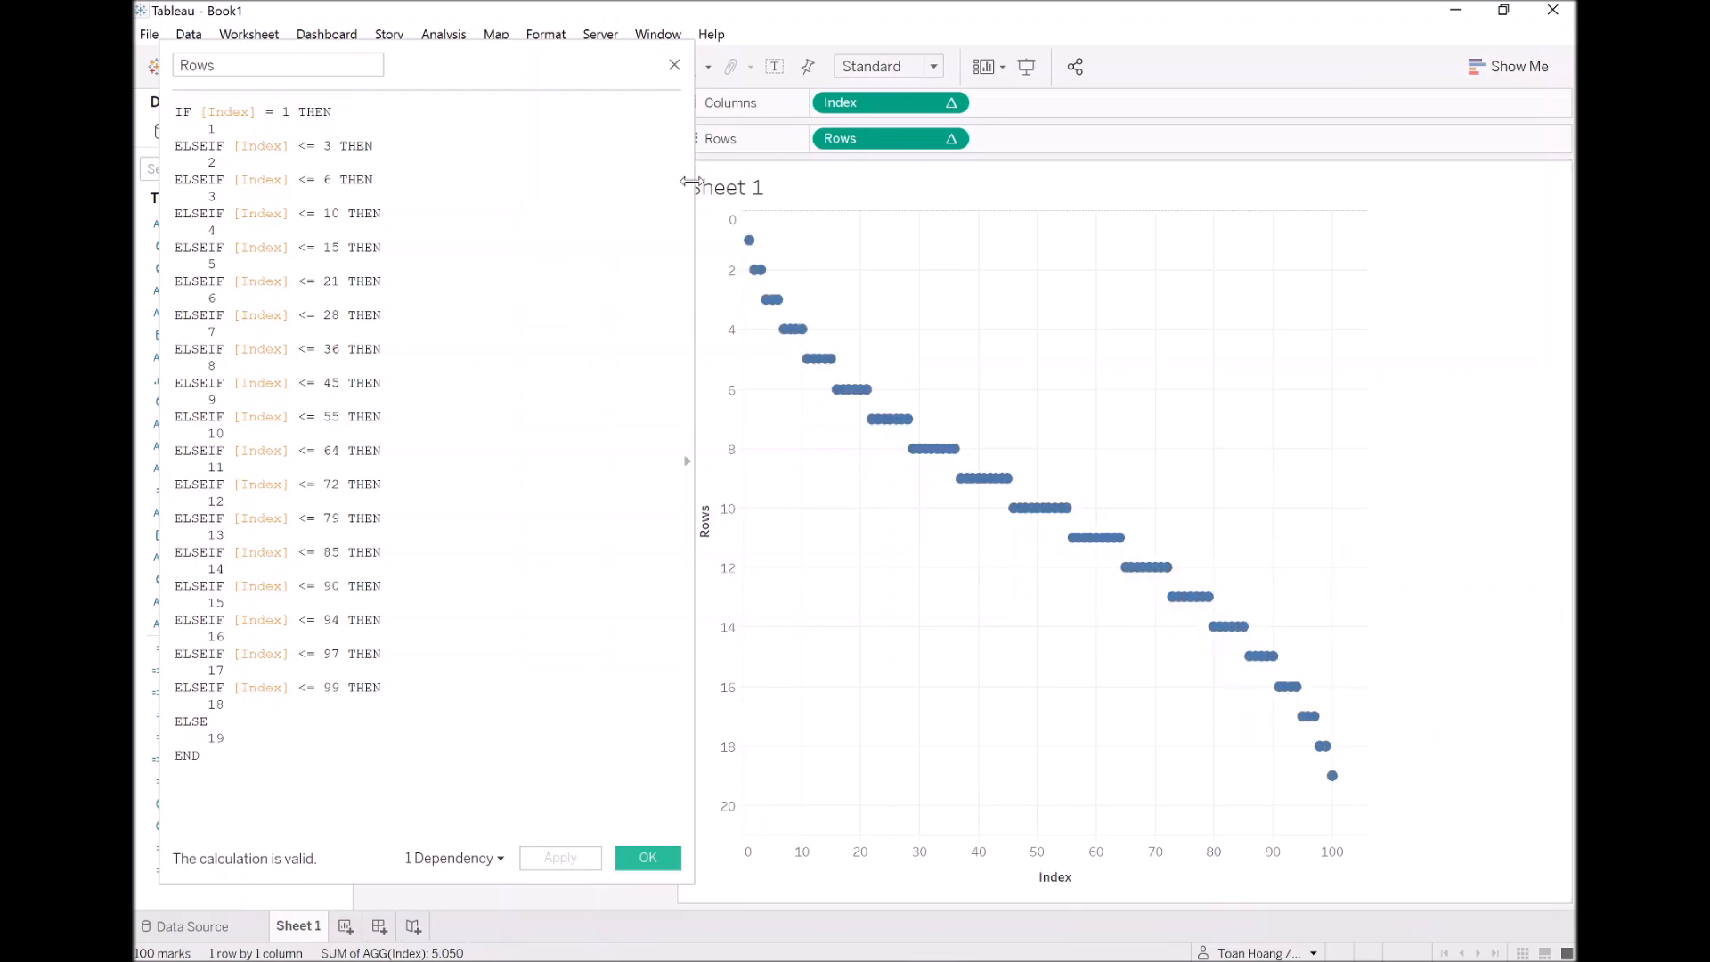
Accept the Rows calculation and create a calculated field named Columns with the formula [Index]
{"action": "left_click", "coordinate": [648, 857]}
{"action": "left_click", "coordinate": [334, 784]}
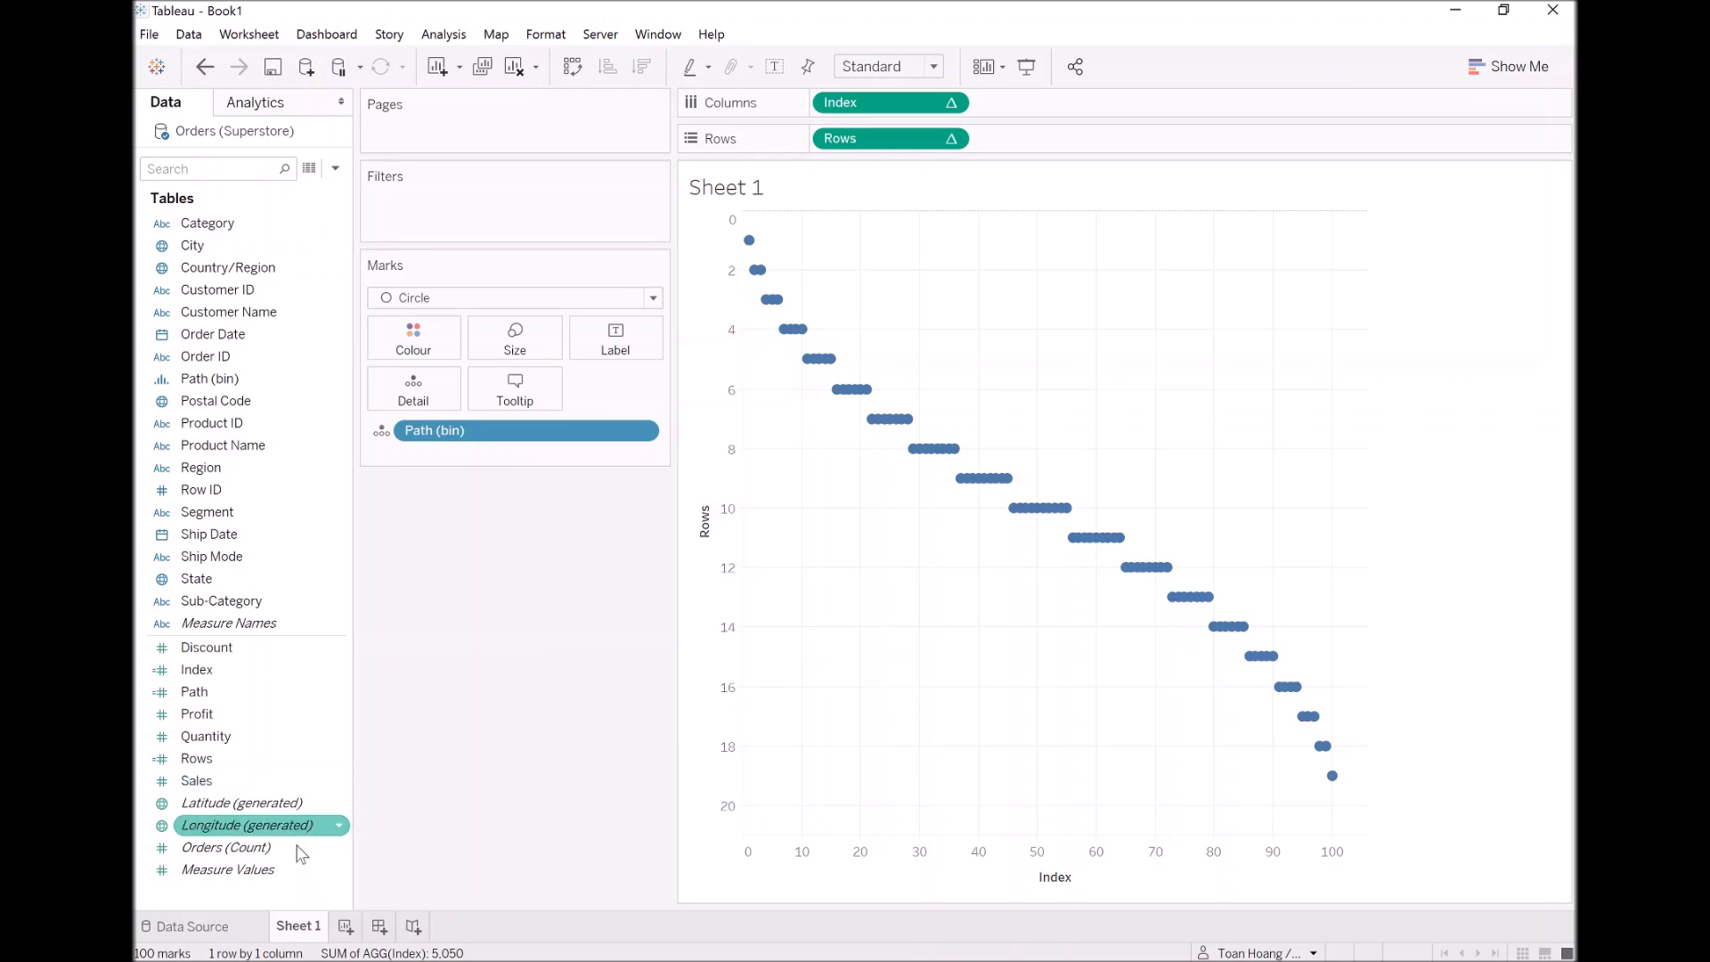
{"action": "right_click", "coordinate": [259, 898]}
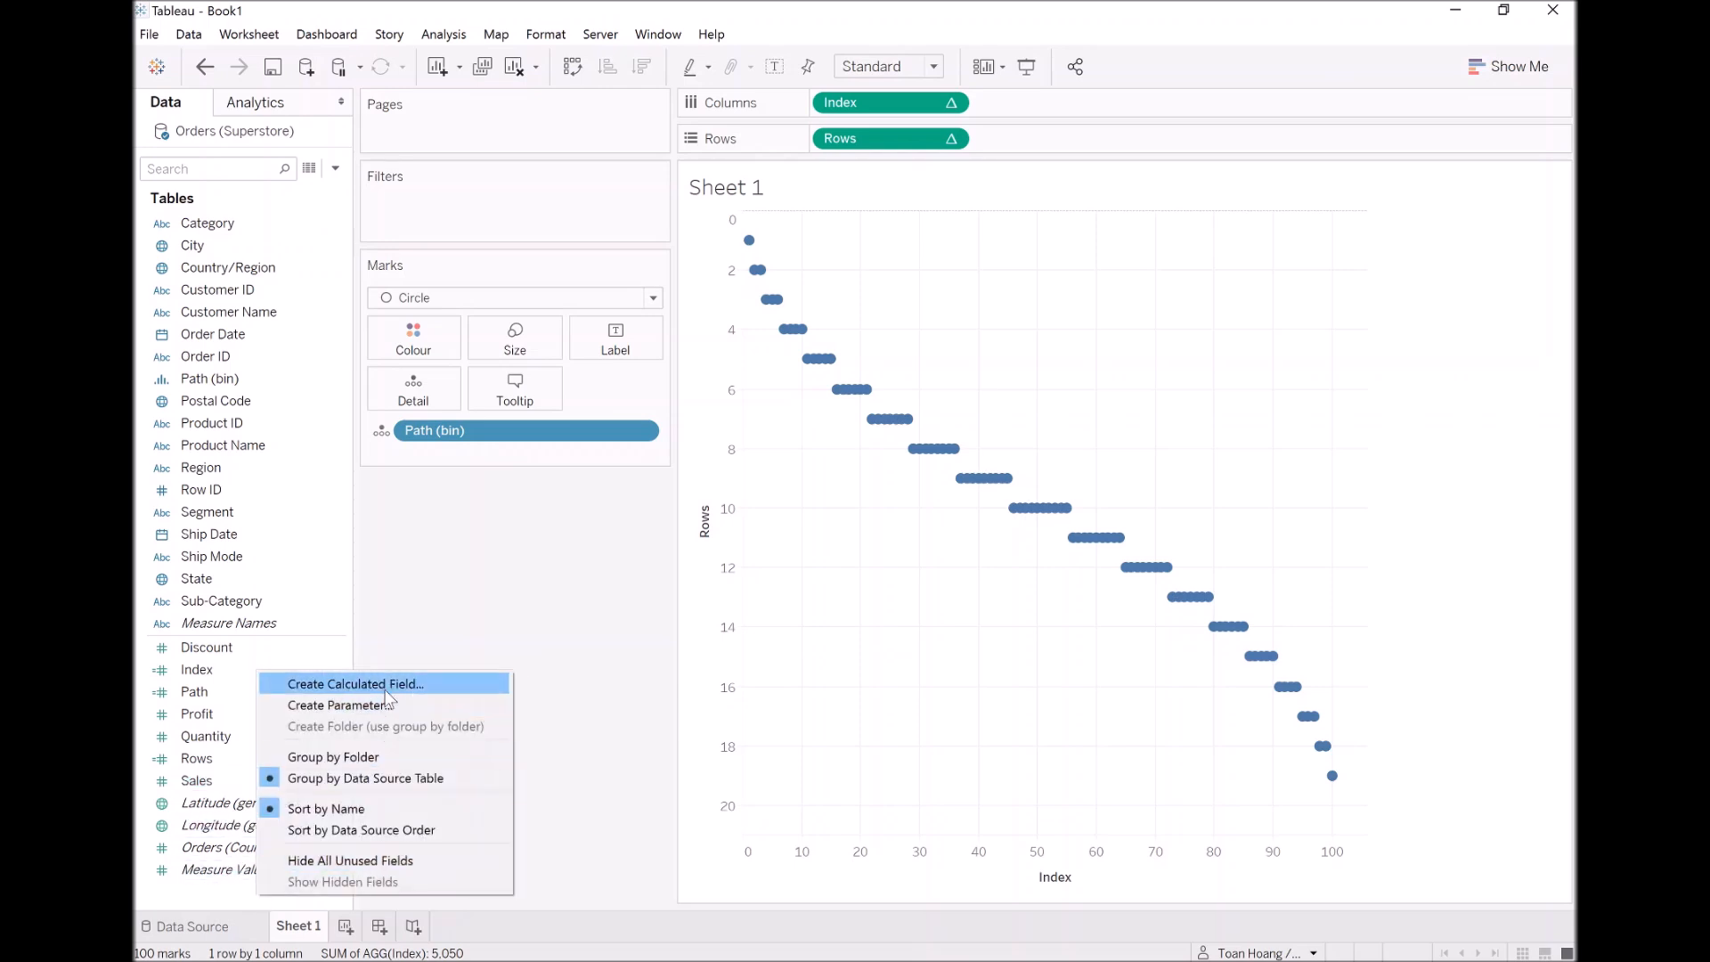
{"action": "left_click", "coordinate": [347, 684]}
{"action": "type", "text": "Columns"}
{"action": "key", "text": "Tab"}
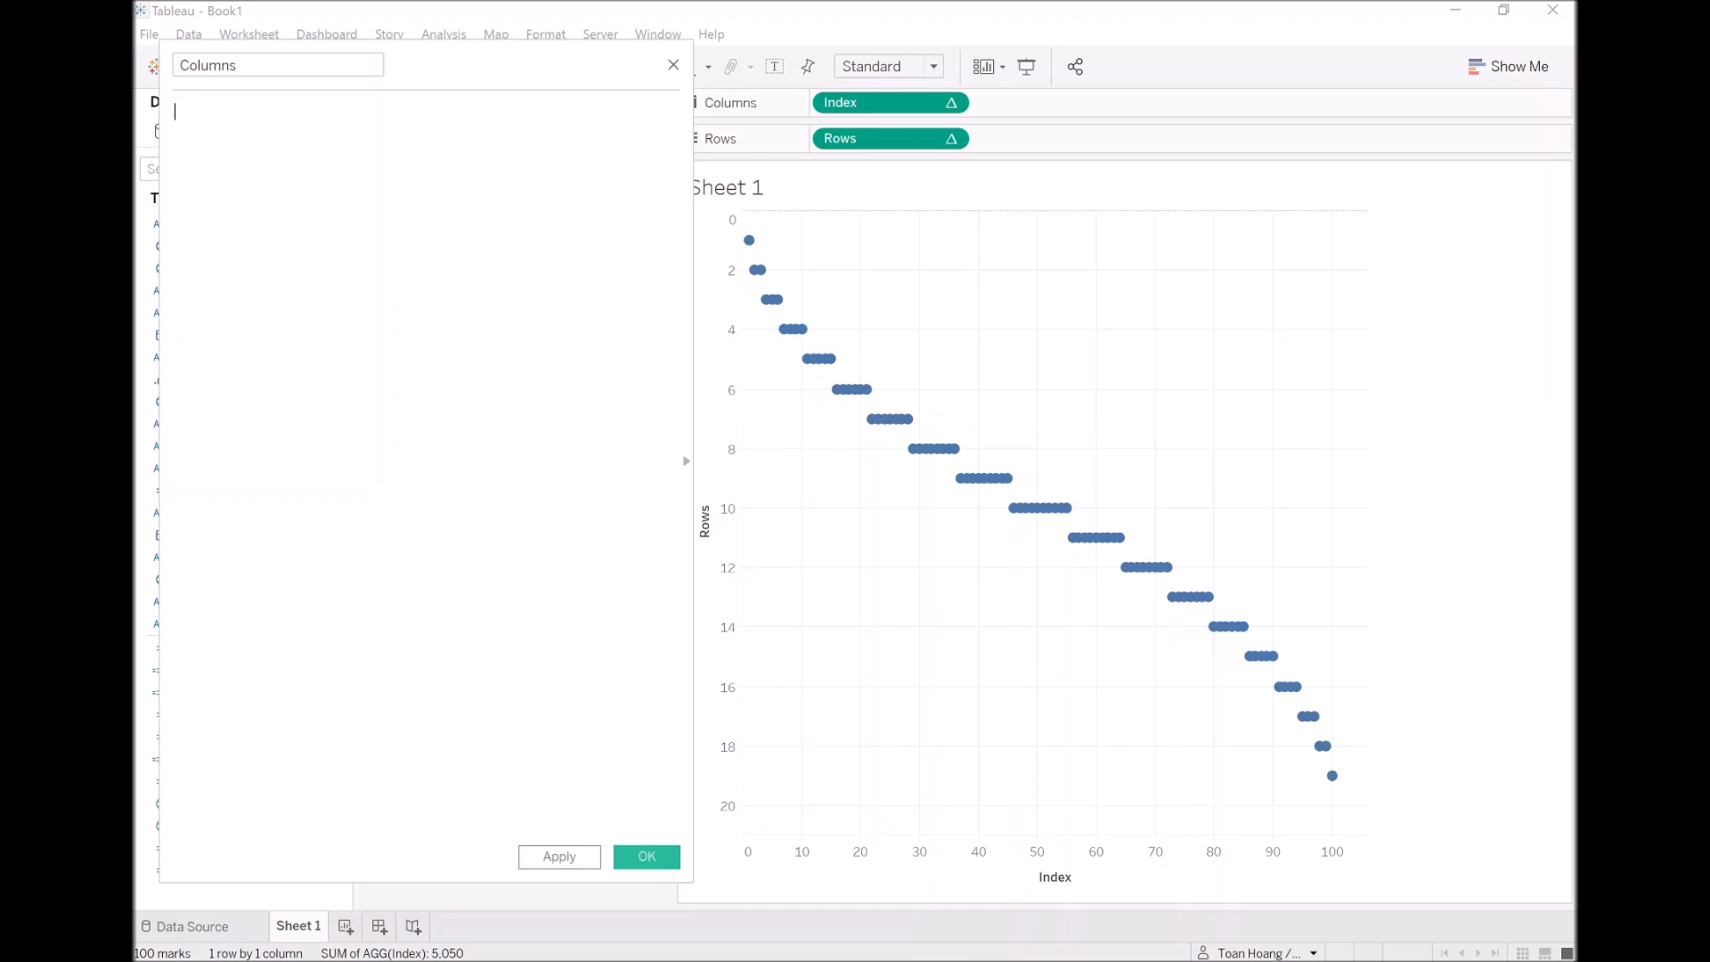
{"action": "type", "text": "[Index]"}
{"action": "left_click", "coordinate": [548, 856]}
{"action": "left_click", "coordinate": [628, 858]}
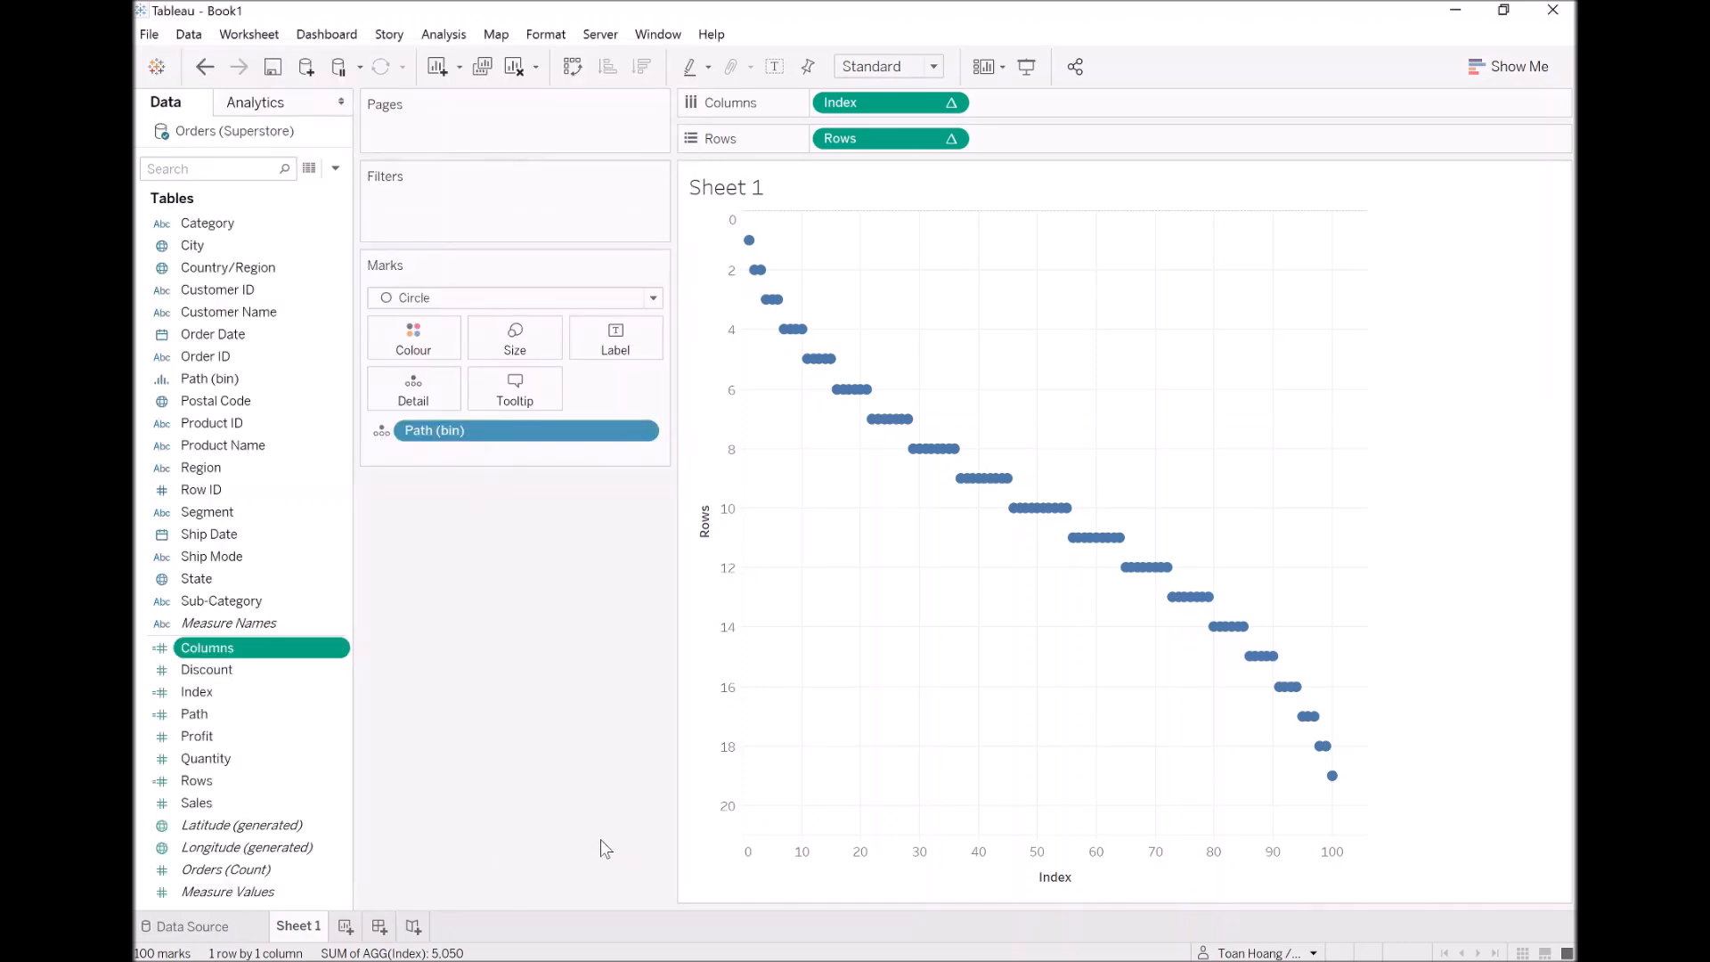
Add the Columns field beside Index on the Columns shelf and narrow the Marks area to enlarge the view
{"action": "left_click_drag", "start_coordinate": [242, 659], "coordinate": [1145, 122]}
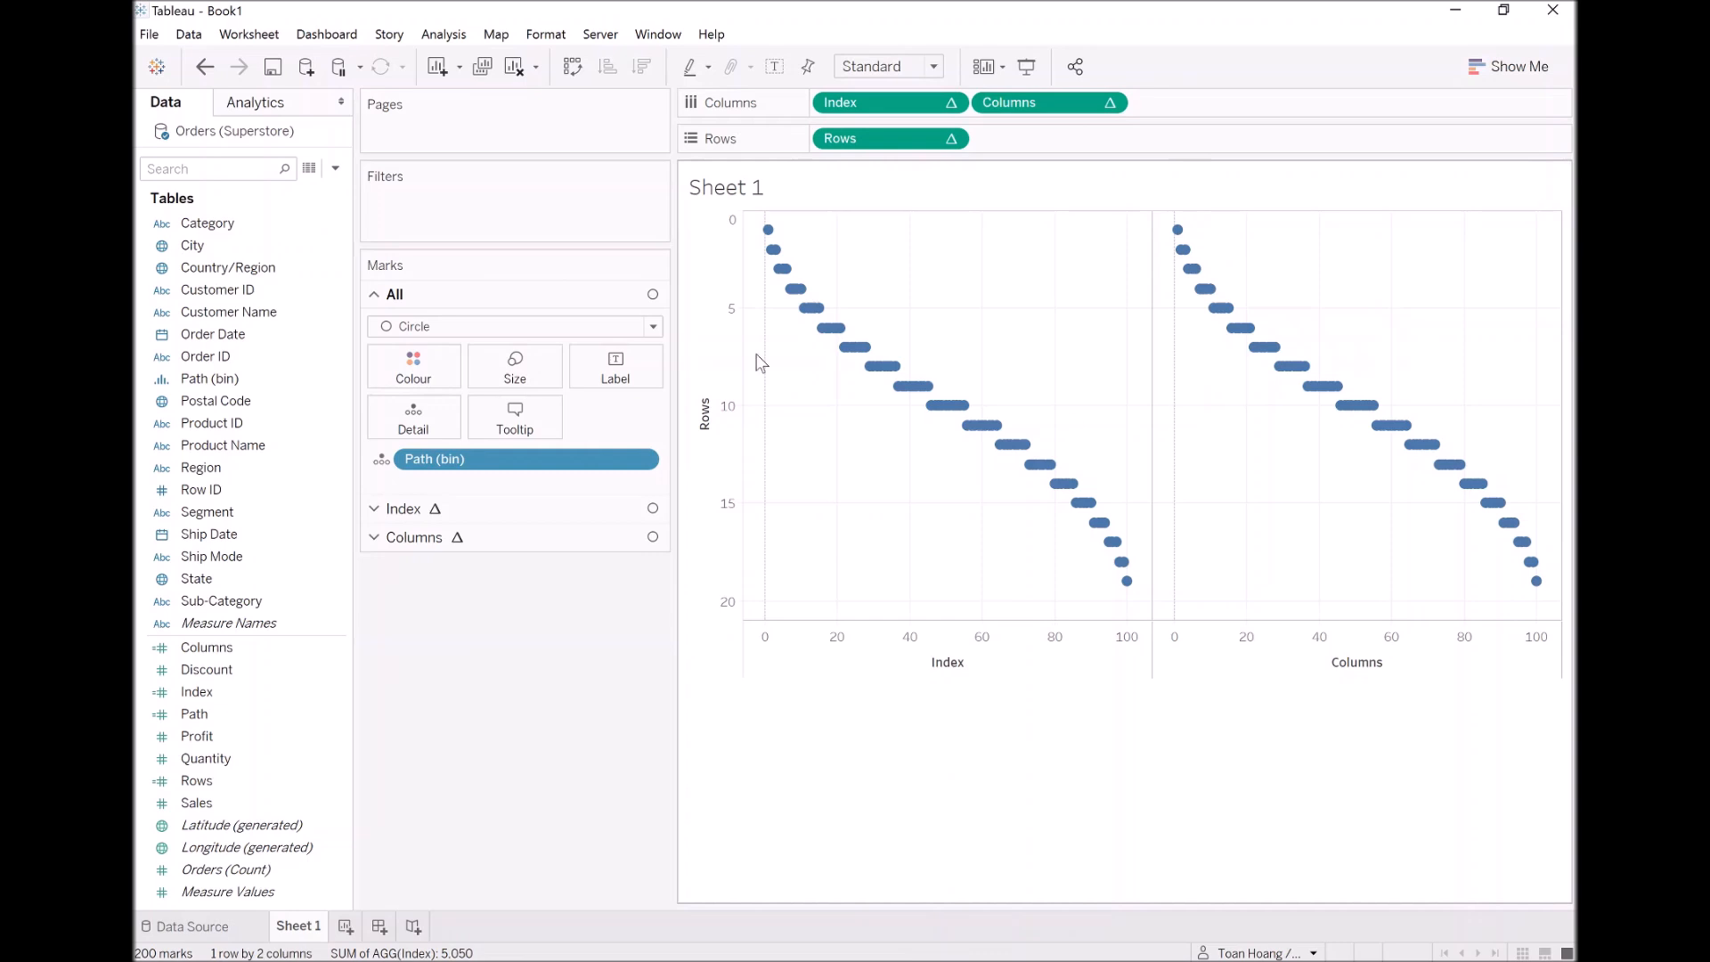
{"action": "left_click_drag", "start_coordinate": [673, 267], "coordinate": [559, 282]}
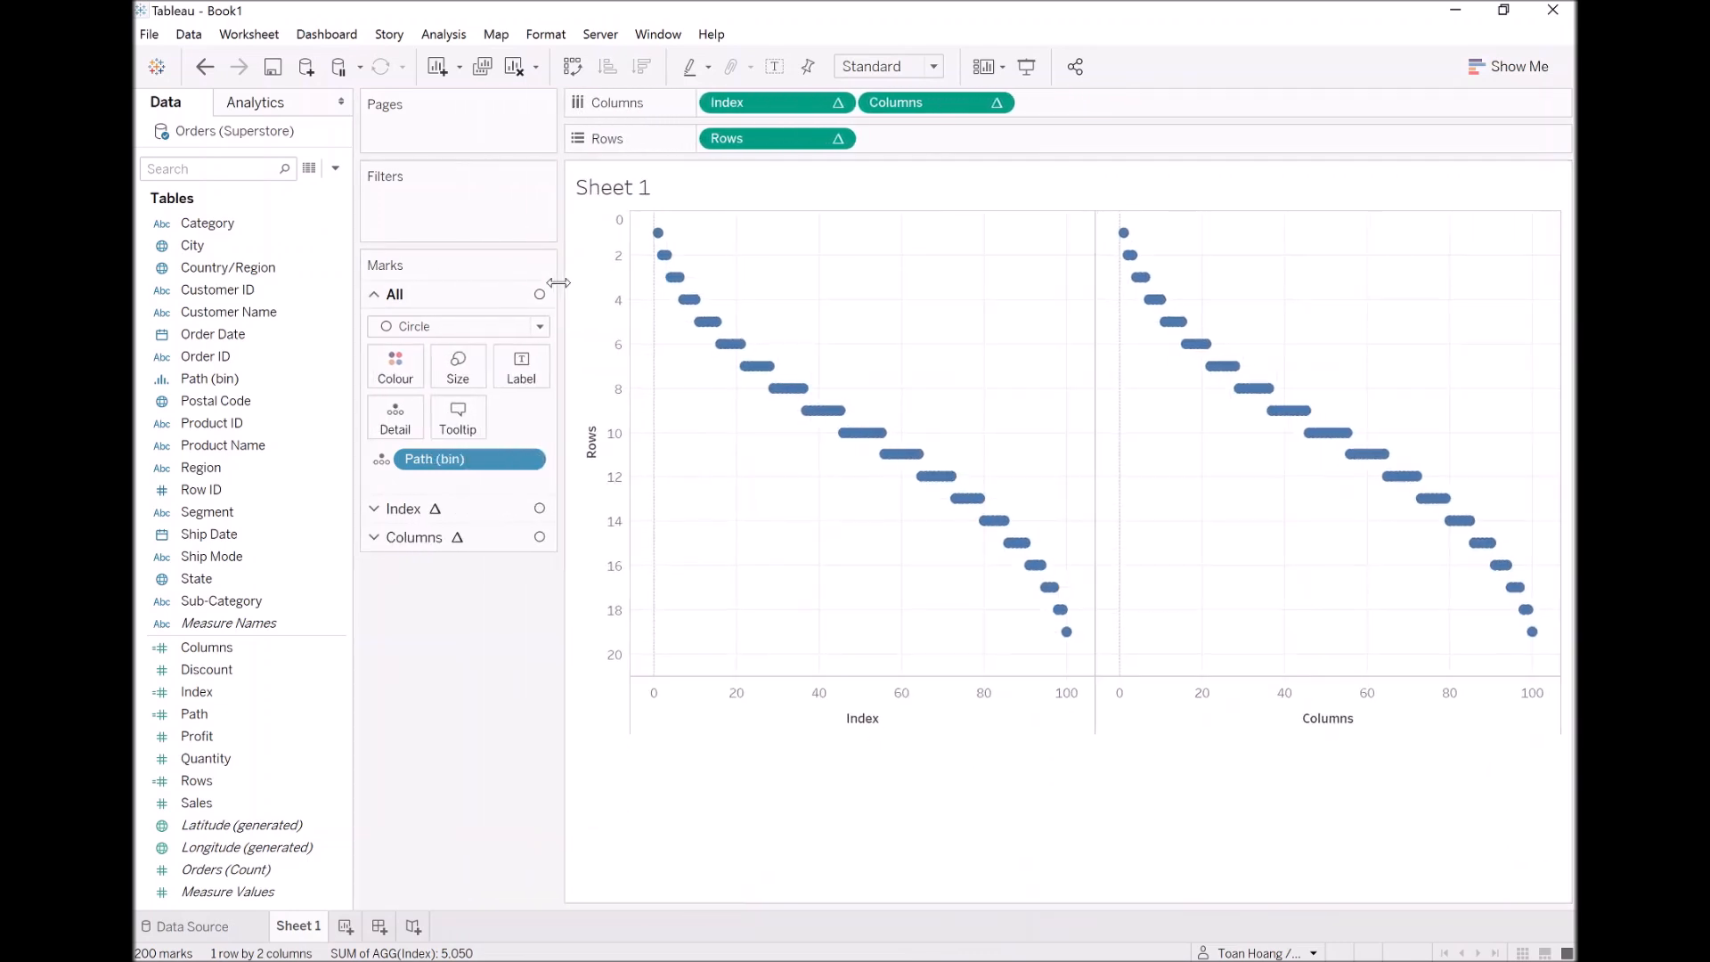
Edit the Columns calculation and replace its formula with the opening branch IF [Rows] = 1 THEN [Index]
{"action": "left_click", "coordinate": [234, 646]}
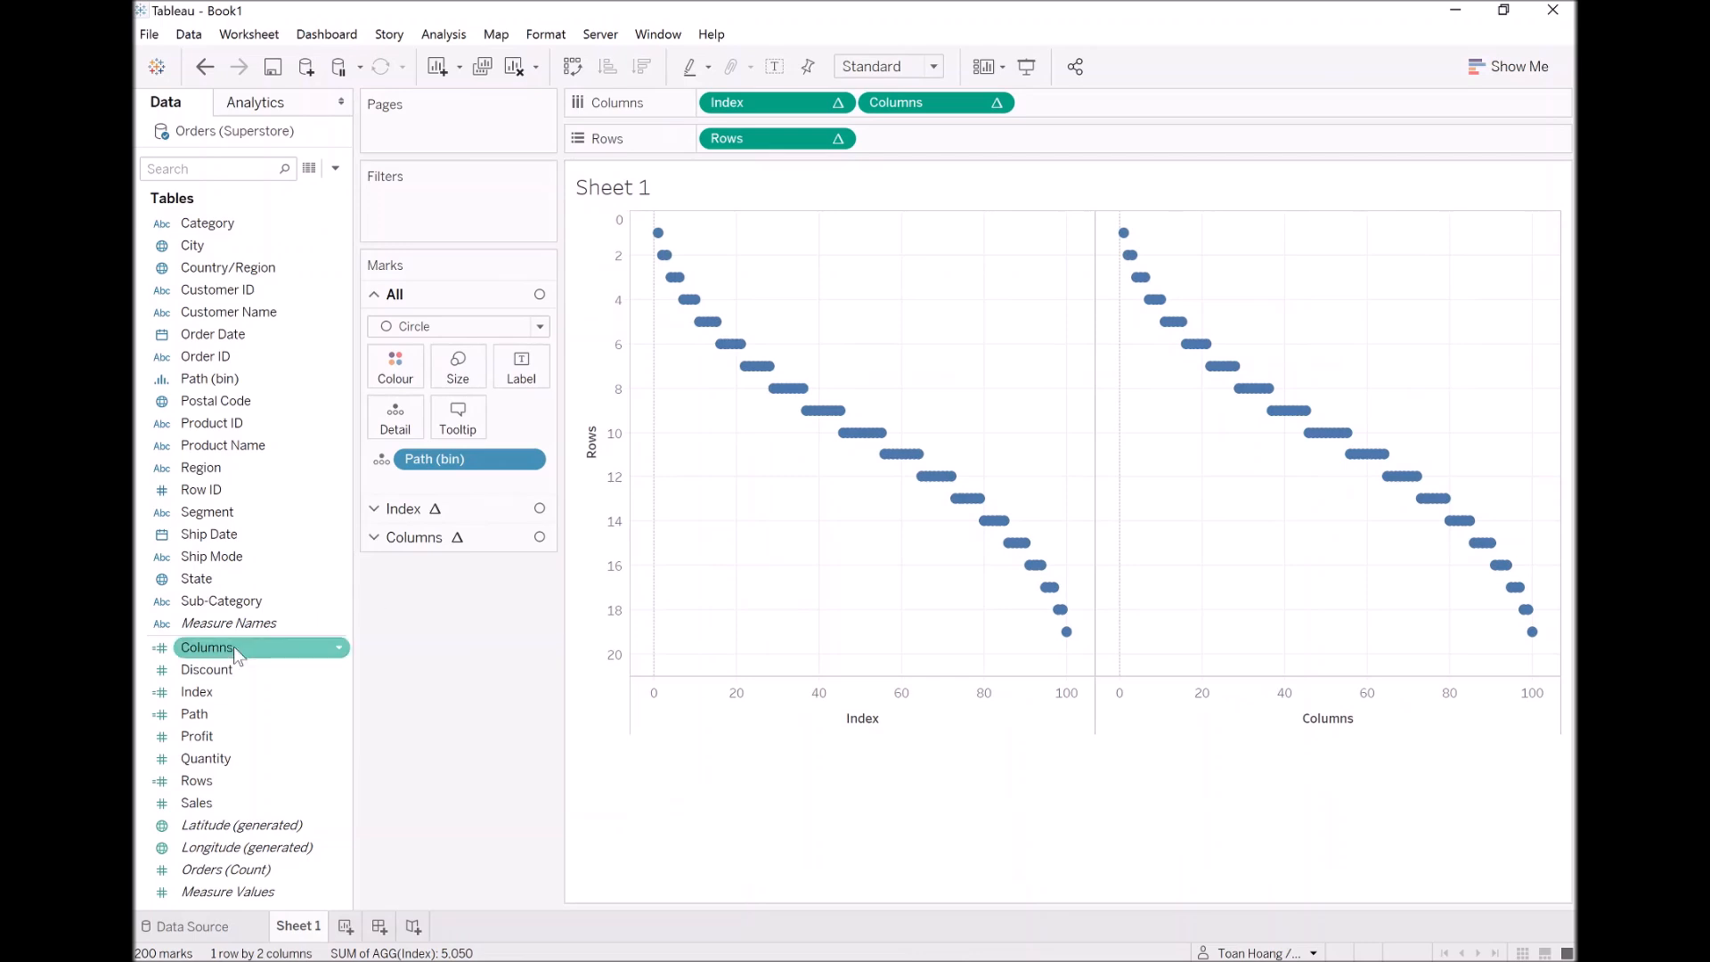
{"action": "right_click", "coordinate": [234, 646]}
{"action": "left_click", "coordinate": [339, 321]}
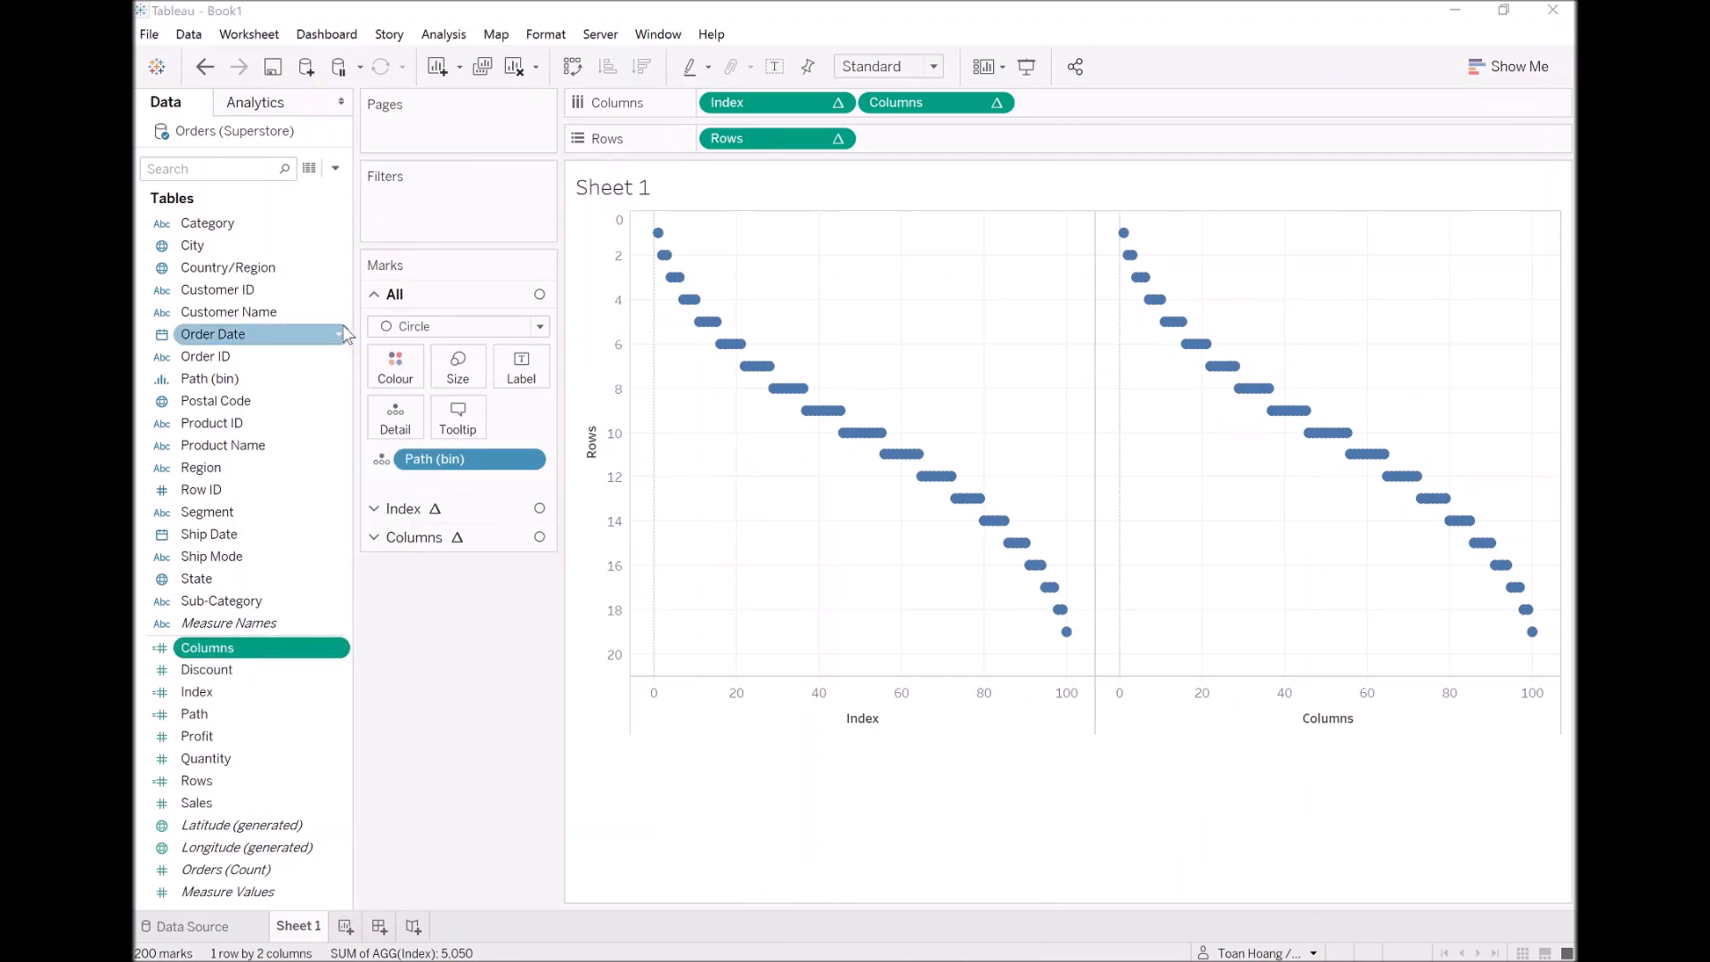
{"action": "mouse_move", "coordinate": [1133, 255]}
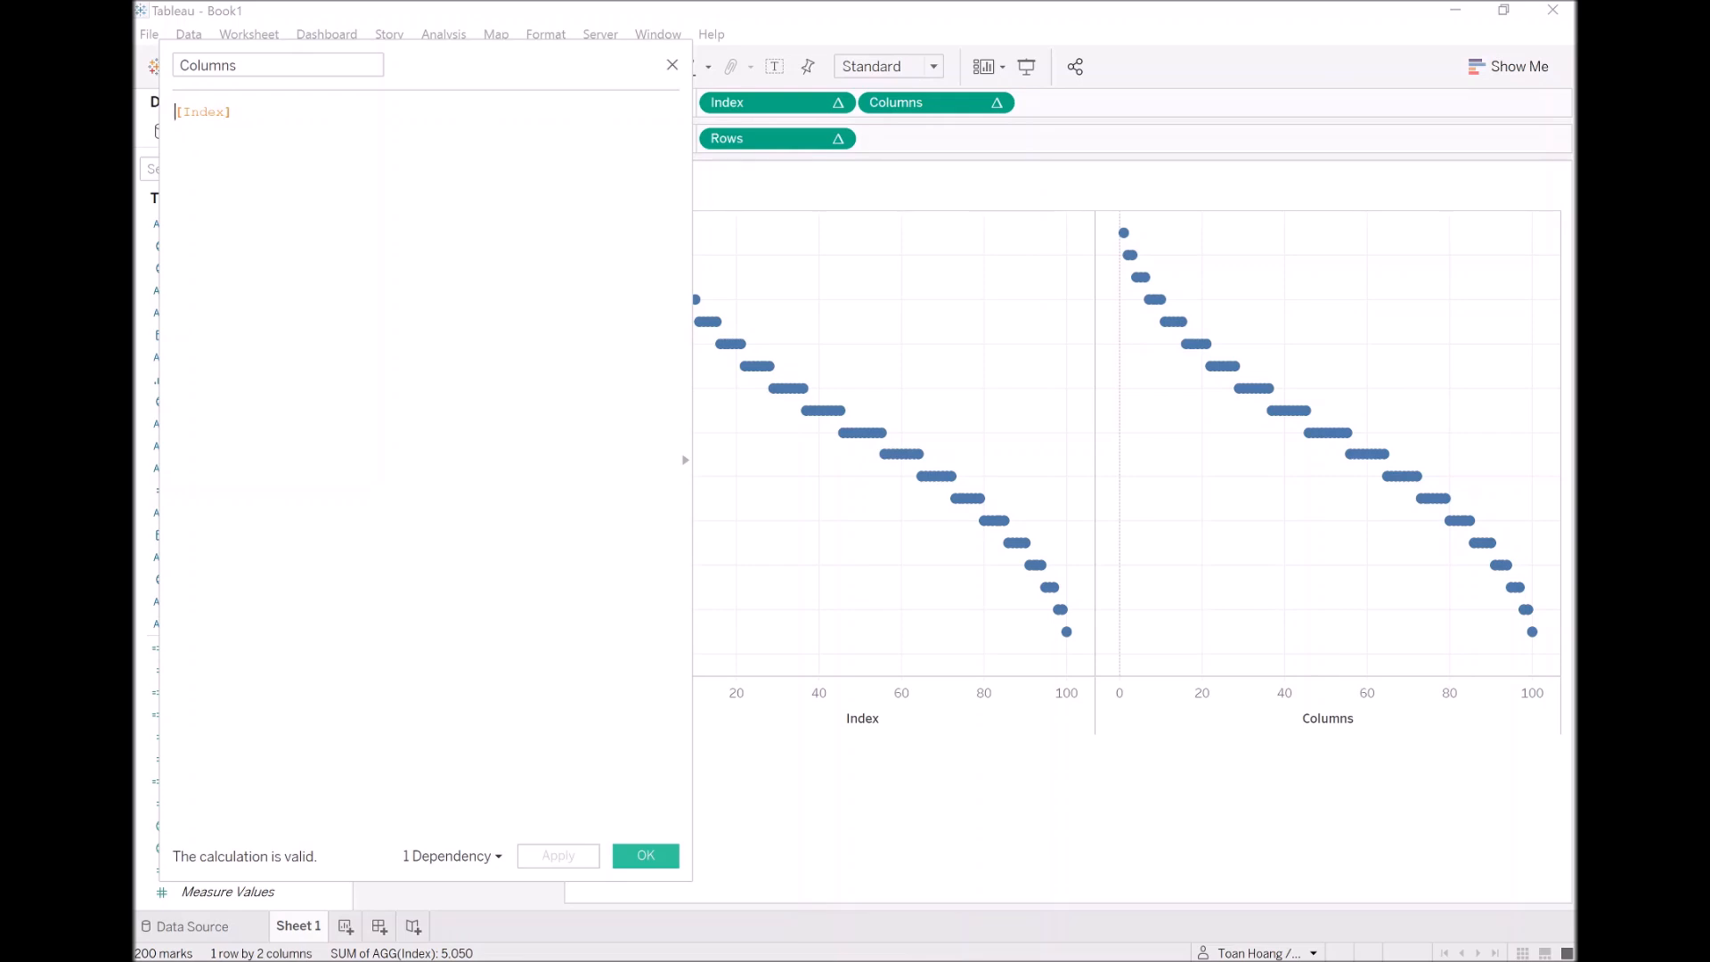
{"action": "type", "text": "IF"}
{"action": "left_click_drag", "start_coordinate": [201, 112], "coordinate": [257, 112]}
{"action": "type", "text": "Row"}
{"action": "key", "text": "Return"}
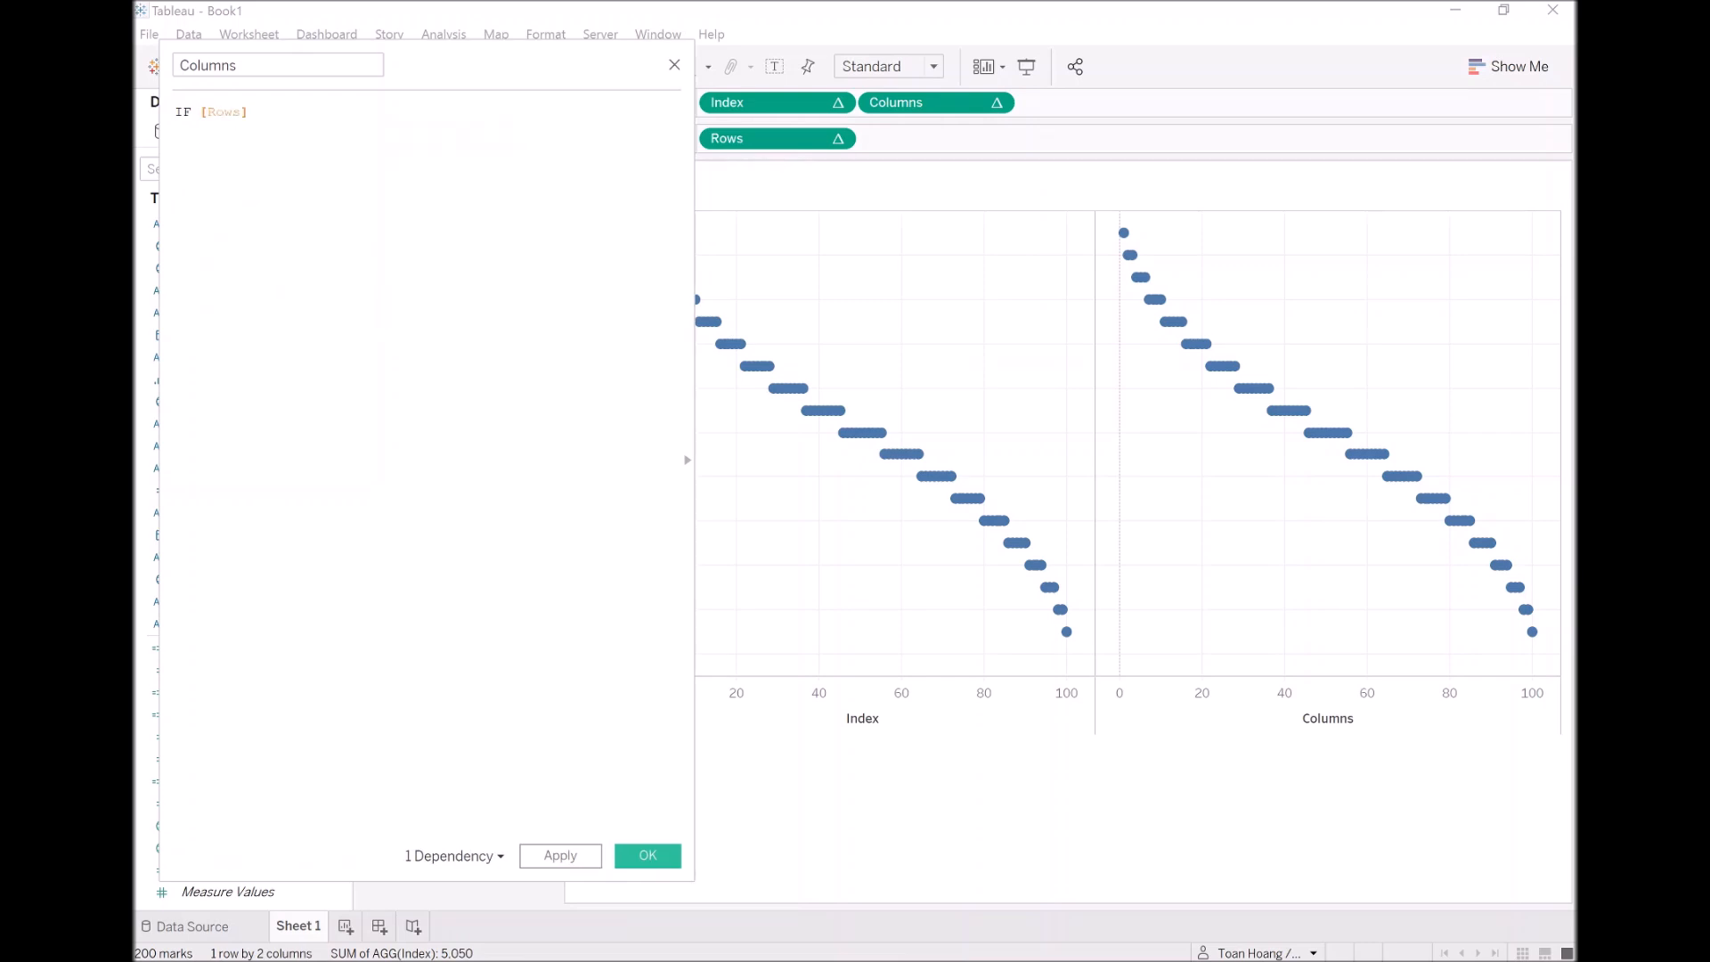
{"action": "type", "text": "= 1"}
{"action": "type", "text": " THEN     ["}
{"action": "type", "text": "Inde"}
{"action": "key", "text": "Return"}
{"action": "key", "text": "Return"}
Add the branch ELSEIF [Rows] = 2 THEN [Index] - 1.5 to the Columns formula
{"action": "type", "text": "ELSE"}
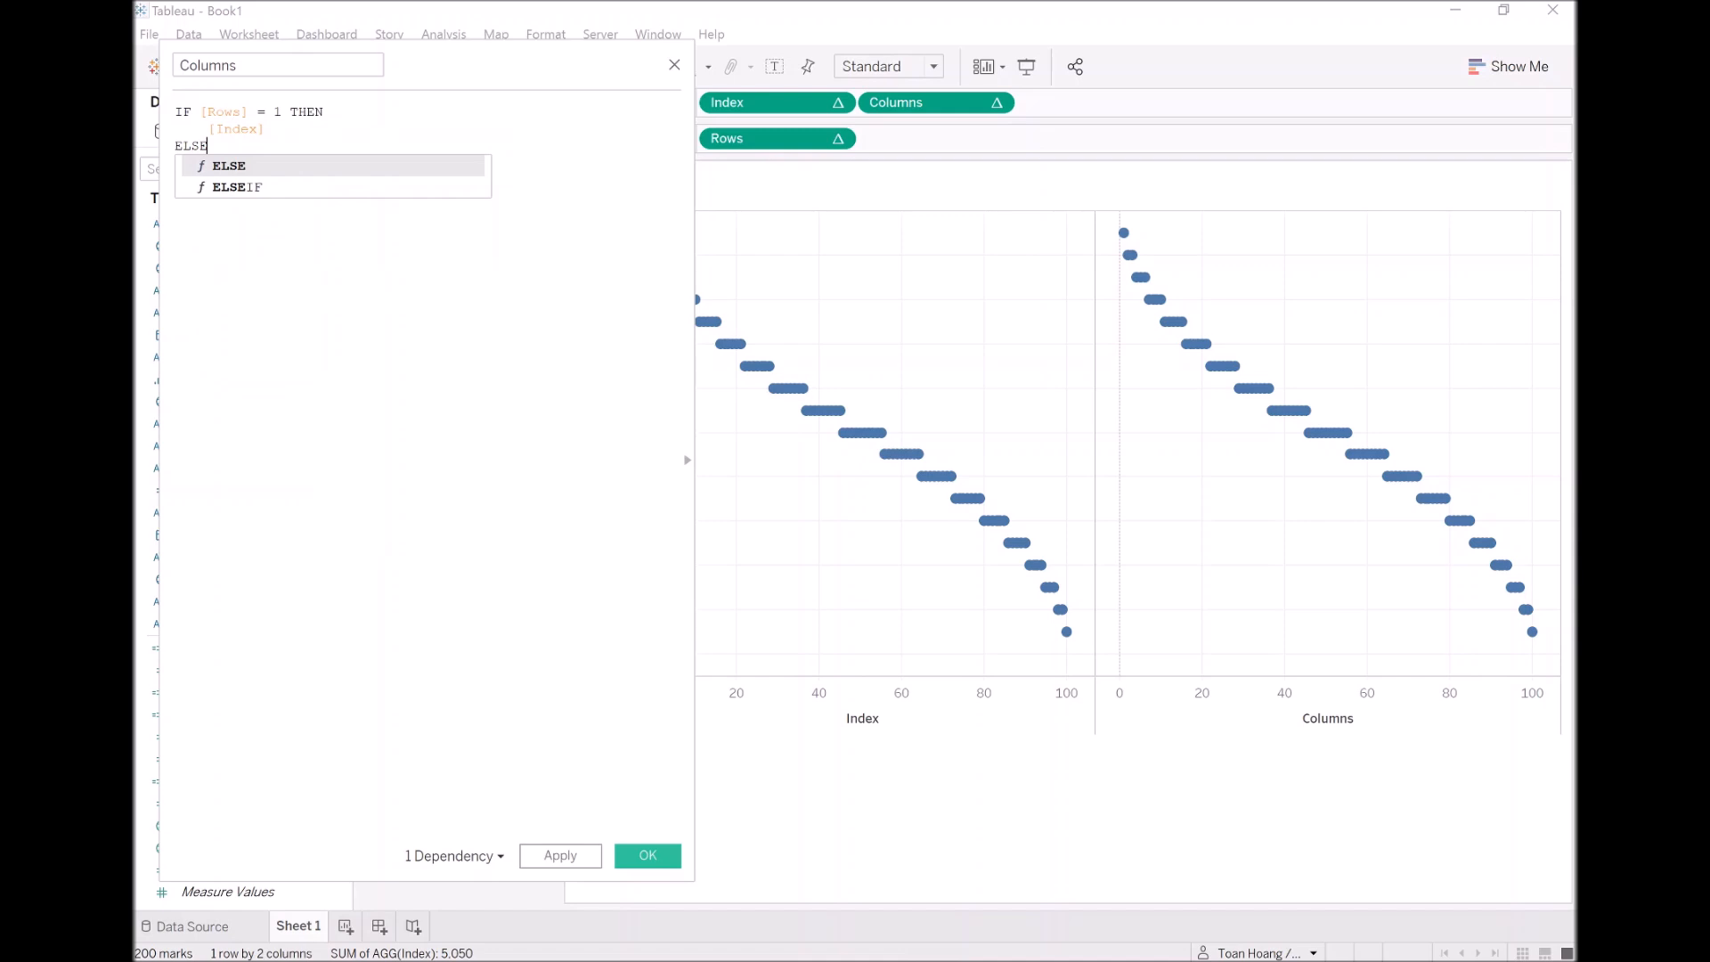
{"action": "type", "text": "IF [Ro"}
{"action": "key", "text": "Return"}
{"action": "type", "text": "=2"}
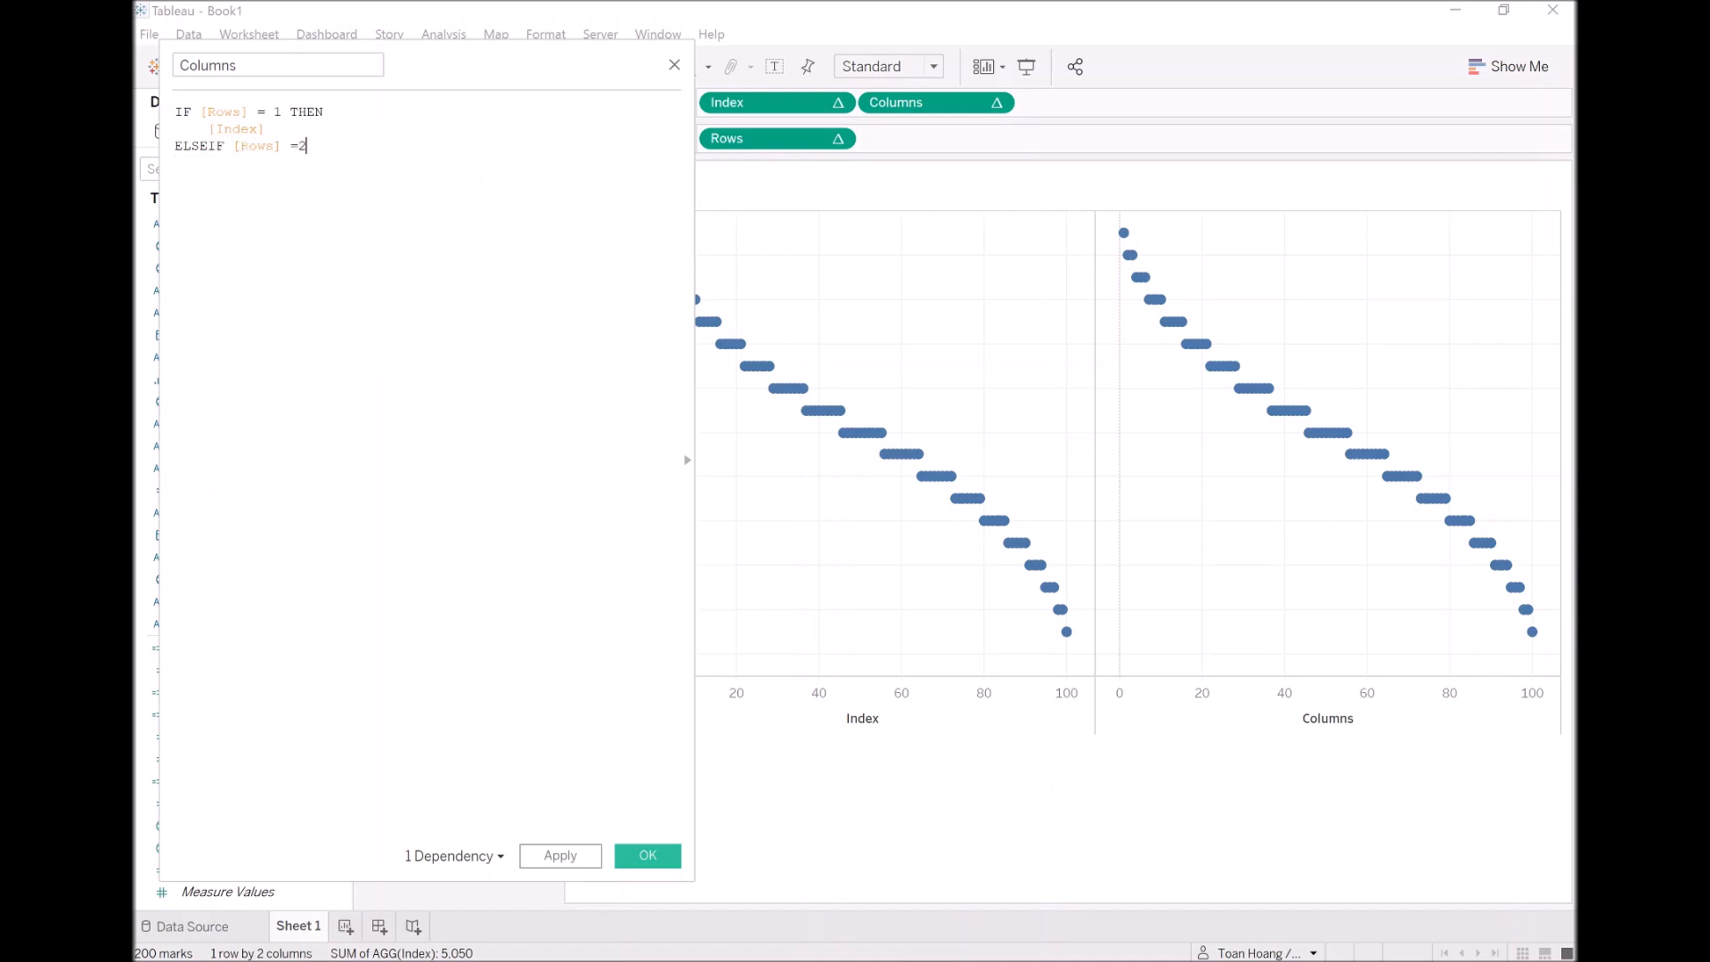
{"action": "key", "text": "BackSpace"}
{"action": "type", "text": " 2 THEN"}
{"action": "key", "text": "Return"}
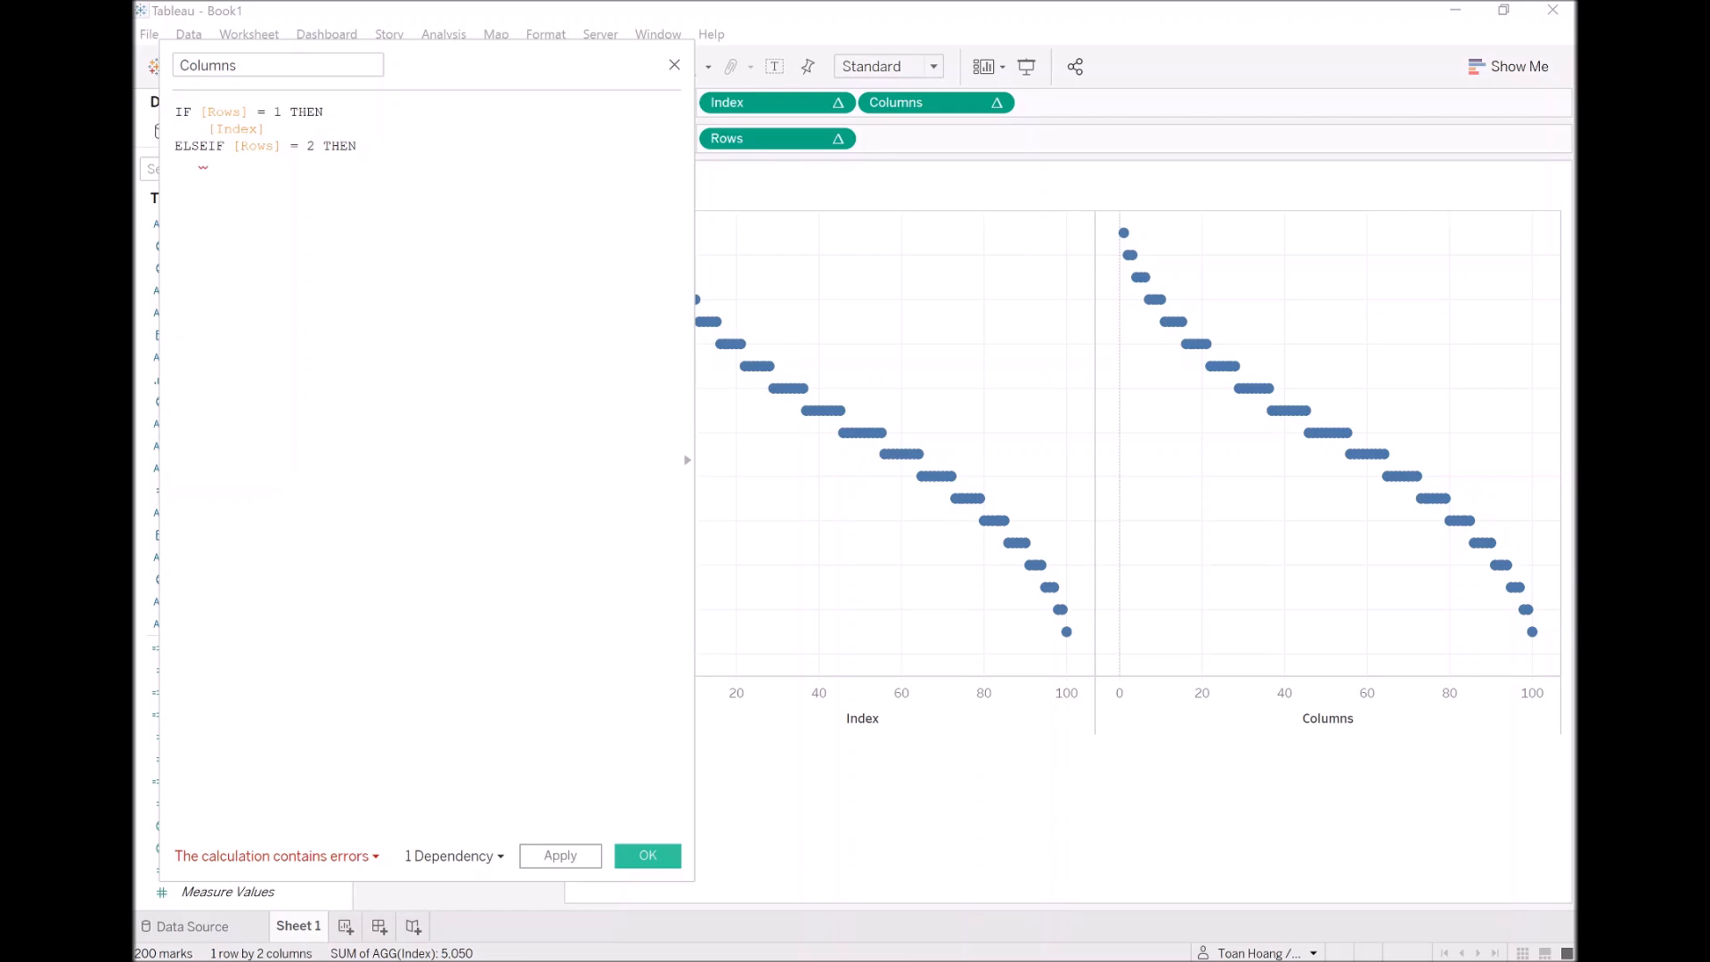
{"action": "type", "text": "index"}
{"action": "key", "text": "Return"}
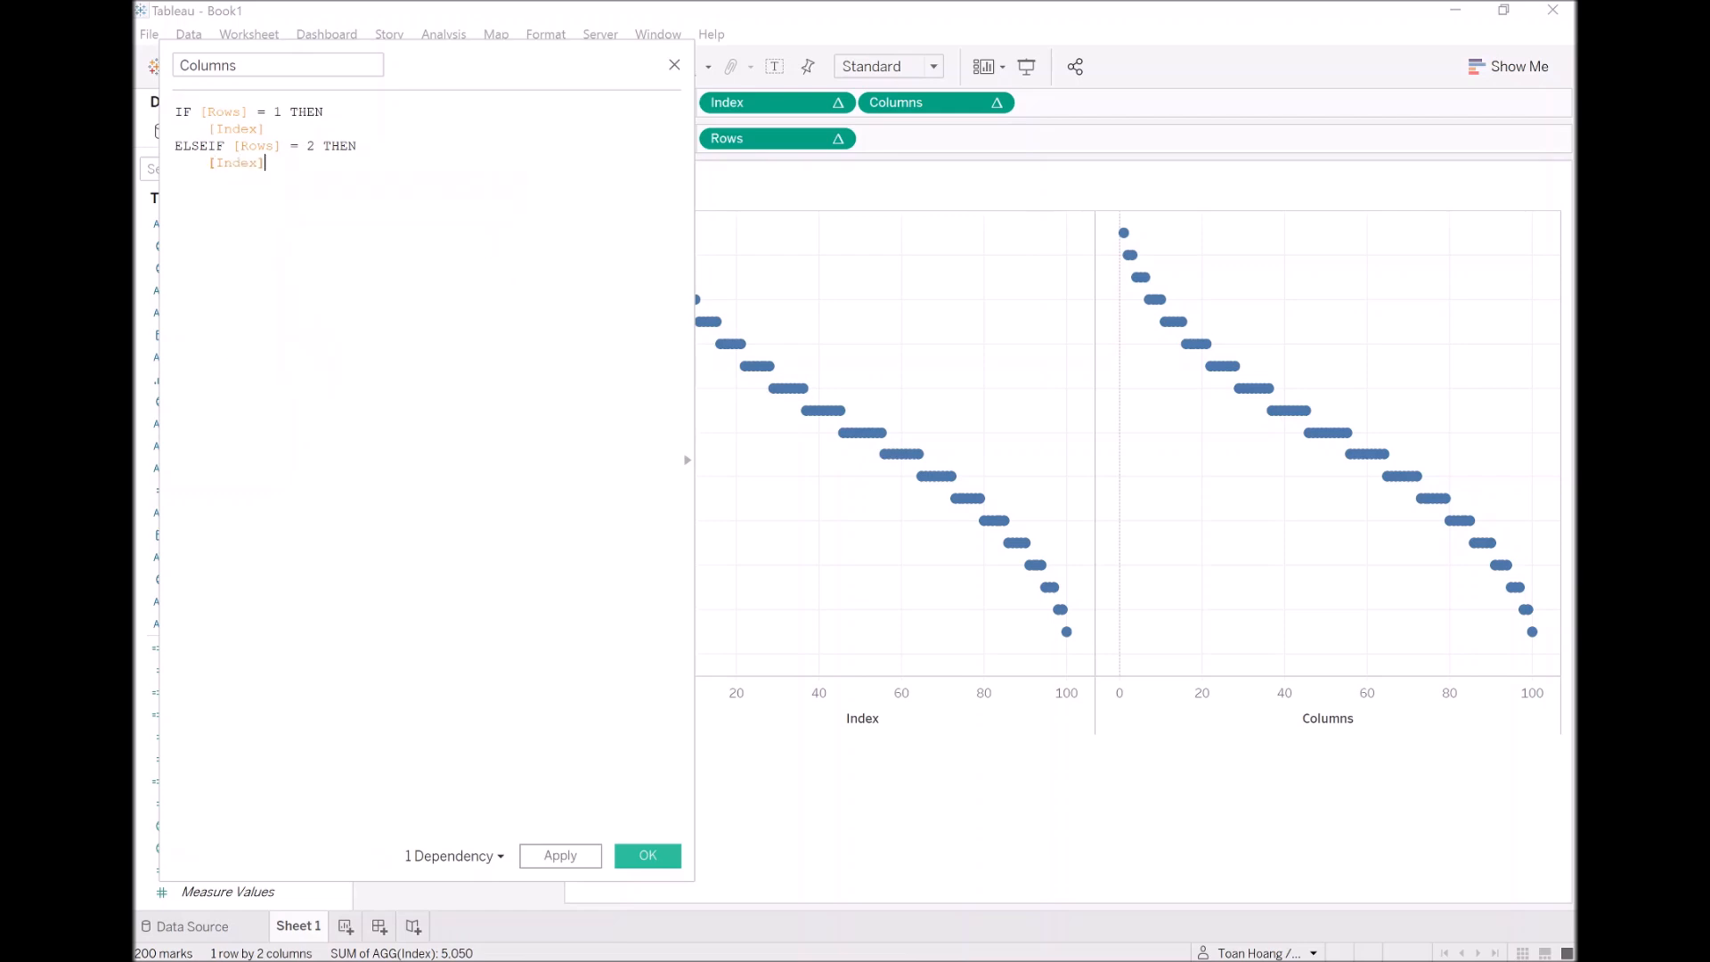
{"action": "type", "text": "- 1.5"}
Close the Columns formula with END and apply the calculation
{"action": "key", "text": "Return"}
{"action": "type", "text": "END"}
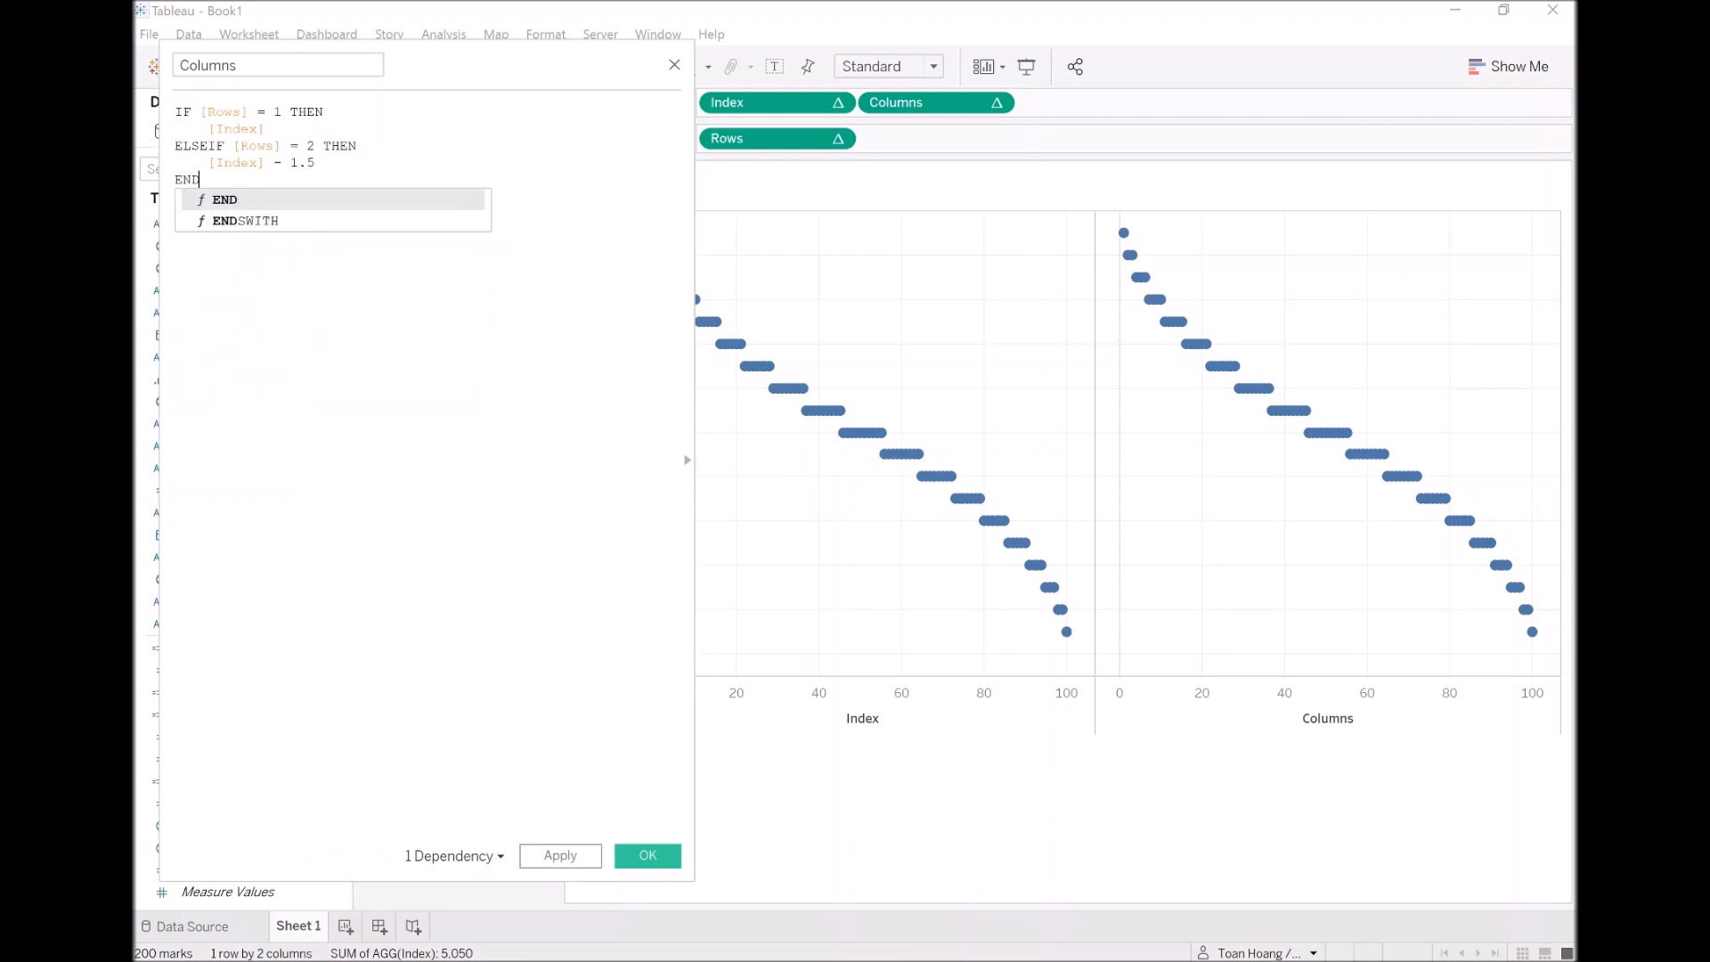
{"action": "left_click", "coordinate": [570, 857]}
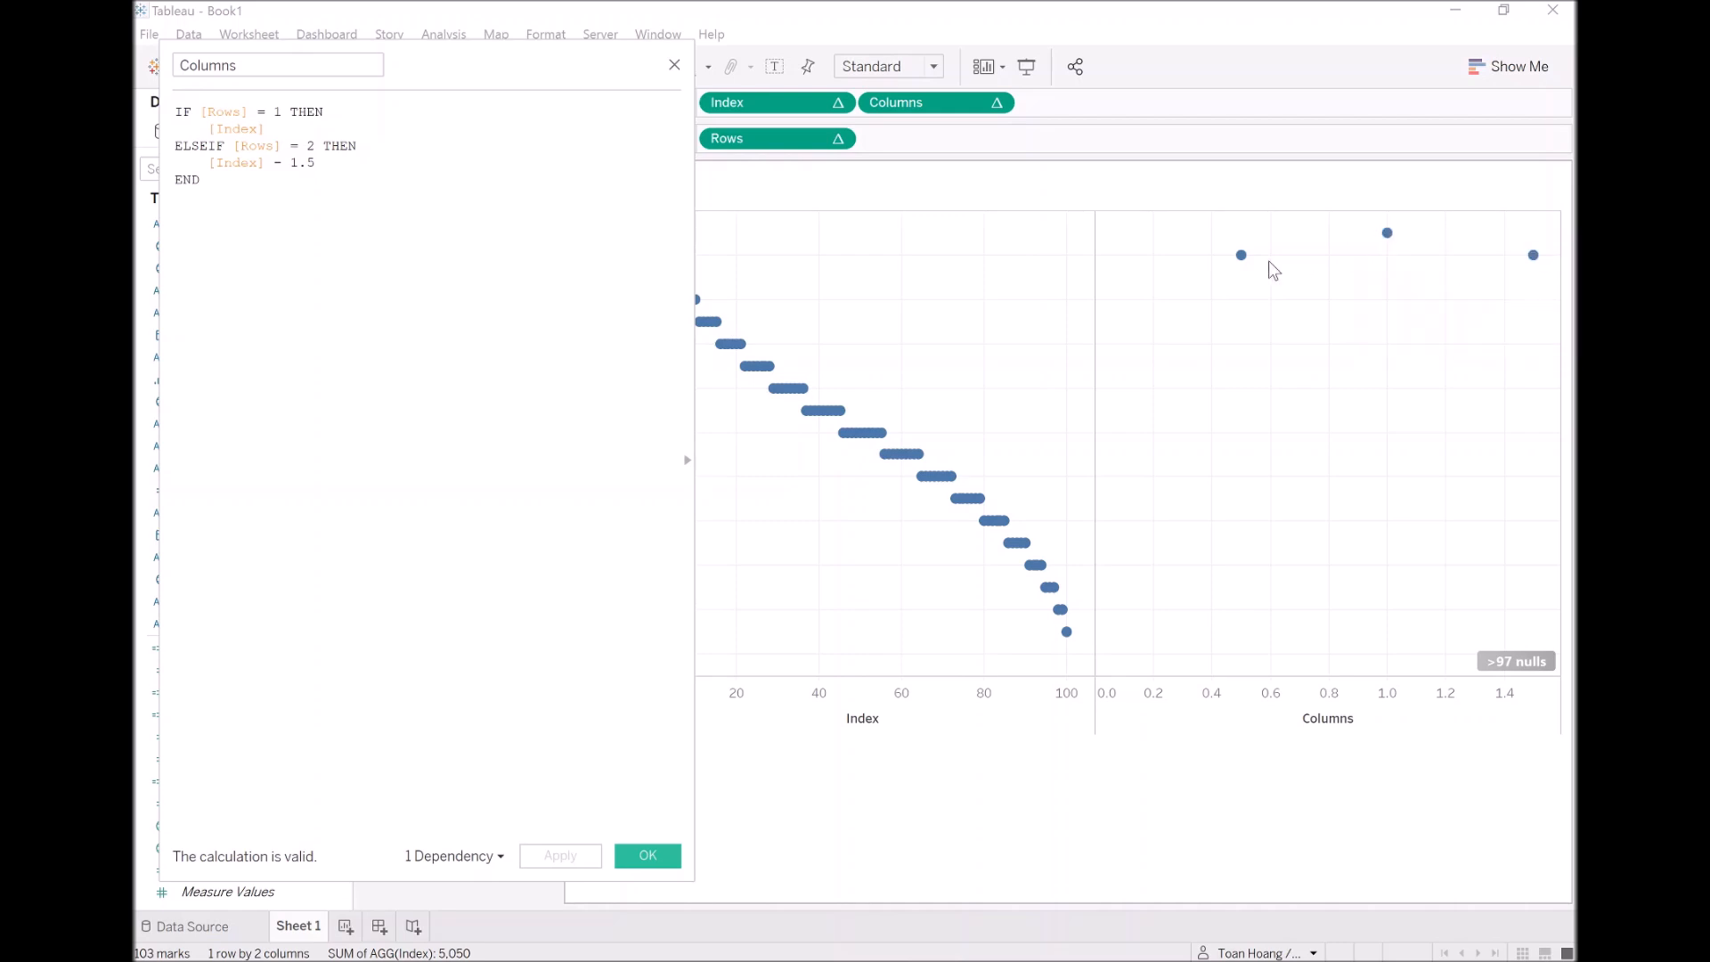
Add the condition ELSEIF [Rows] = 3 THEN before END in the Columns formula
{"action": "mouse_move", "coordinate": [1275, 266]}
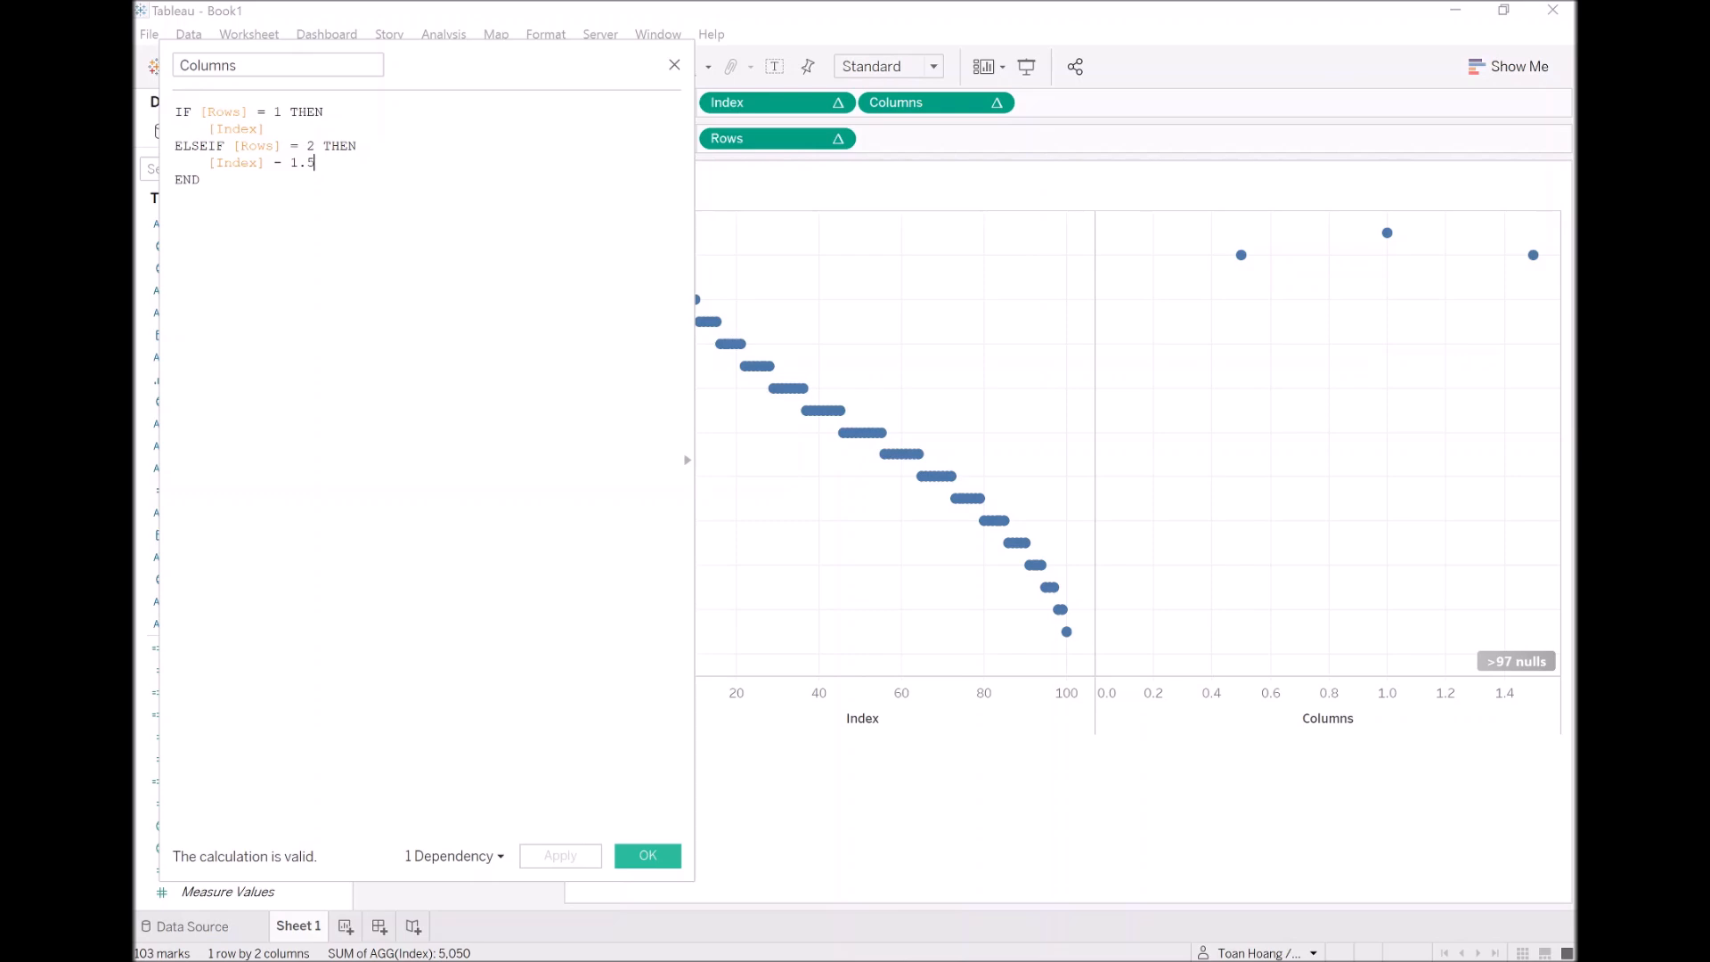
{"action": "key", "text": "Return"}
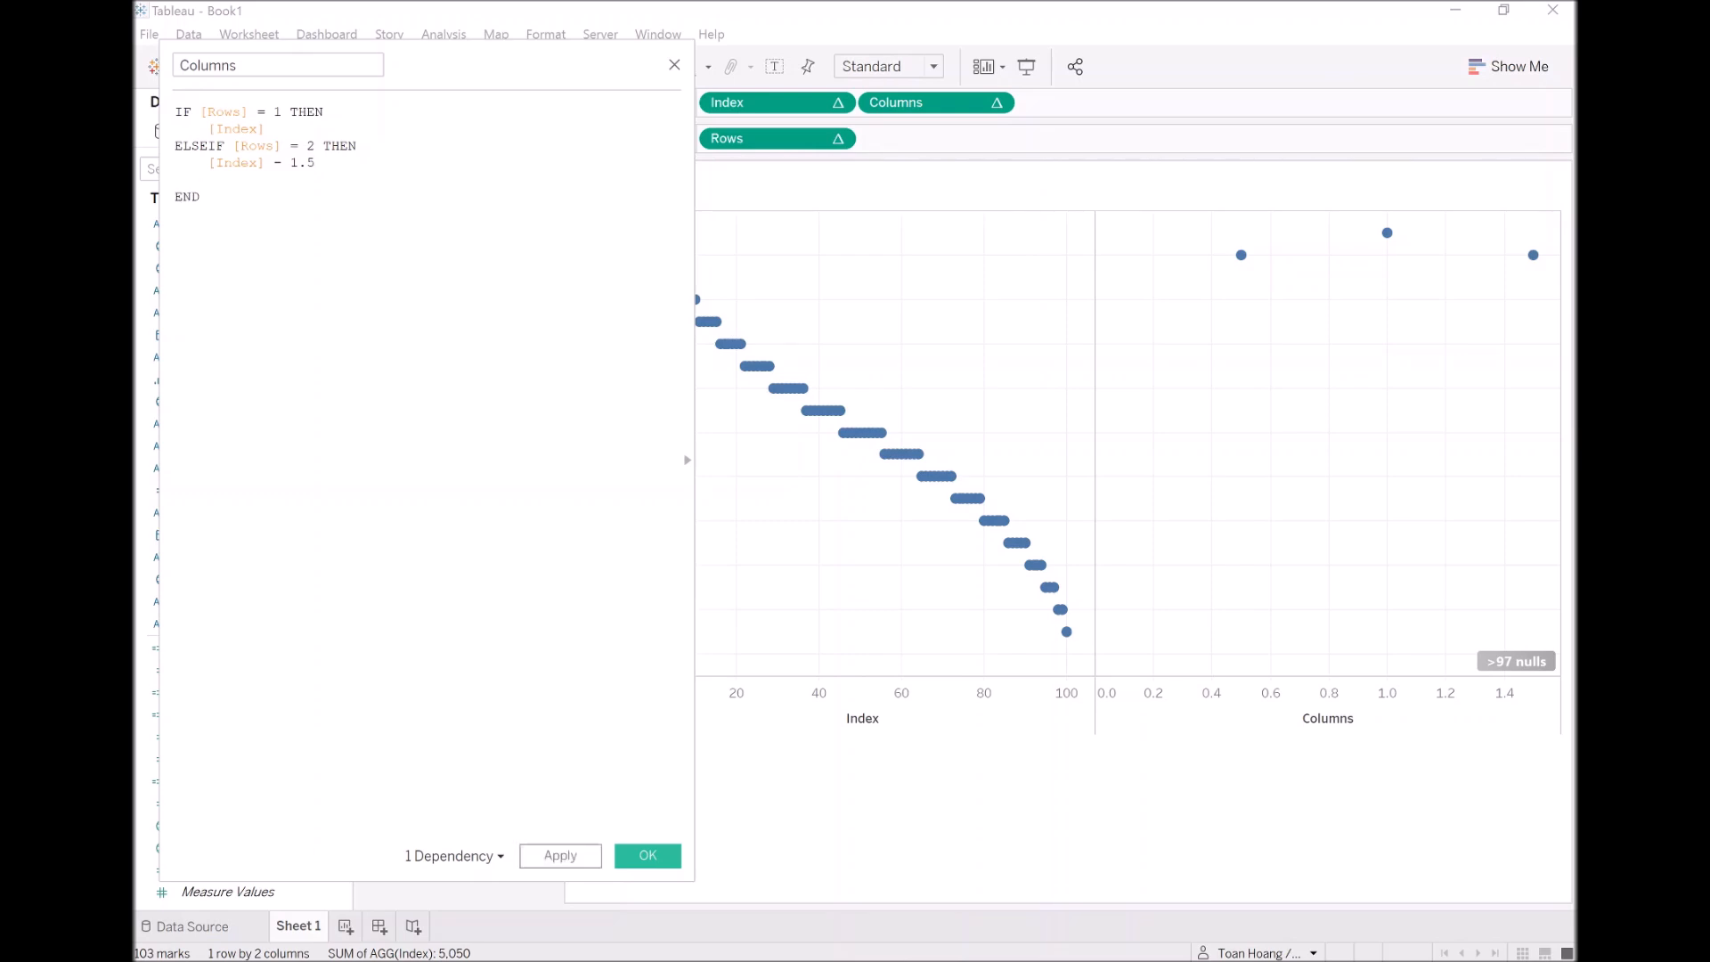
{"action": "type", "text": "ELSEI"}
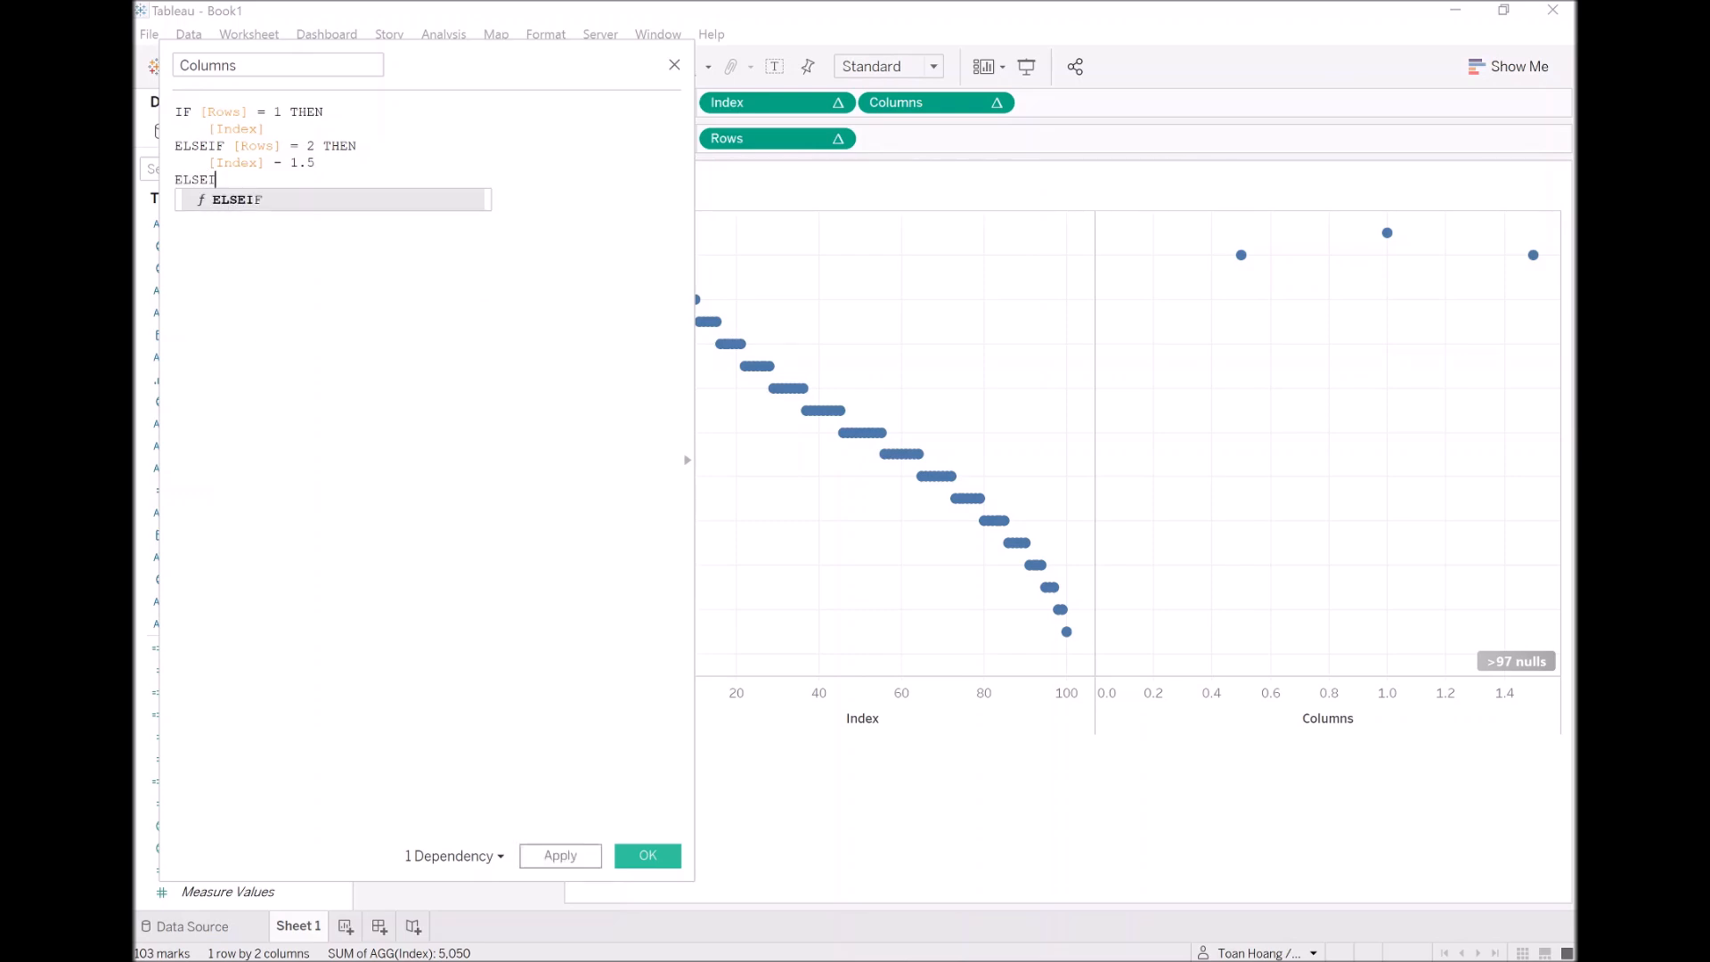
{"action": "type", "text": "F  [Row I"}
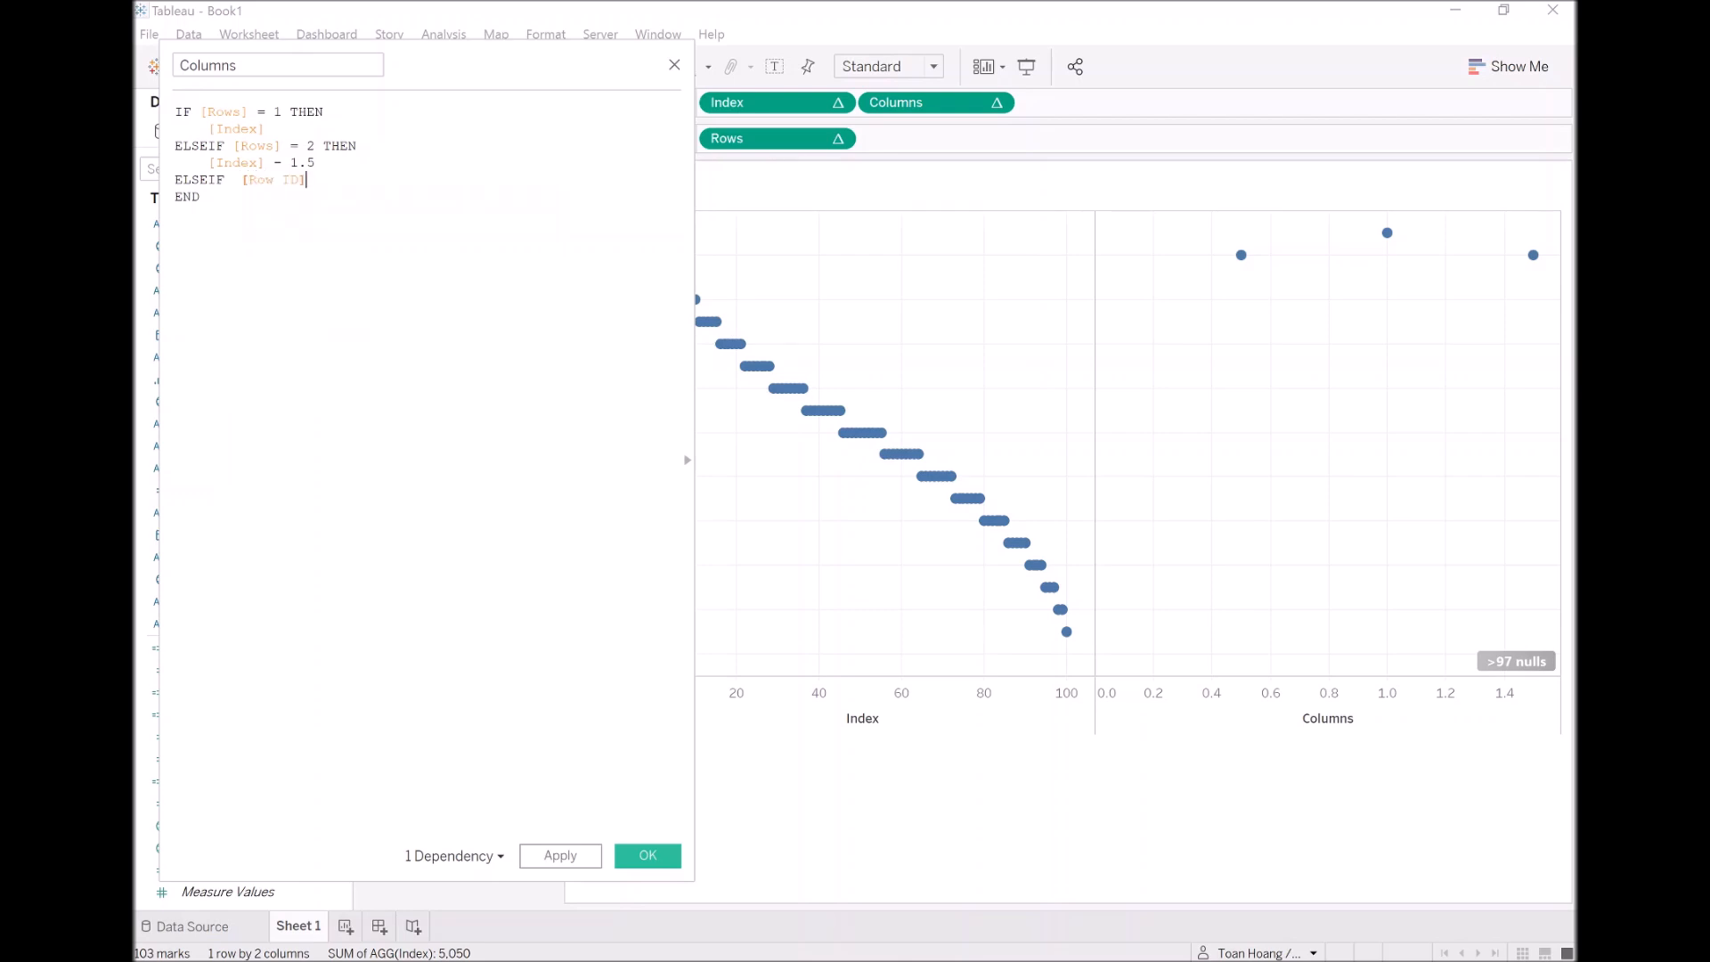
{"action": "key", "text": "BackSpace"}
{"action": "key", "text": "BackSpace"}
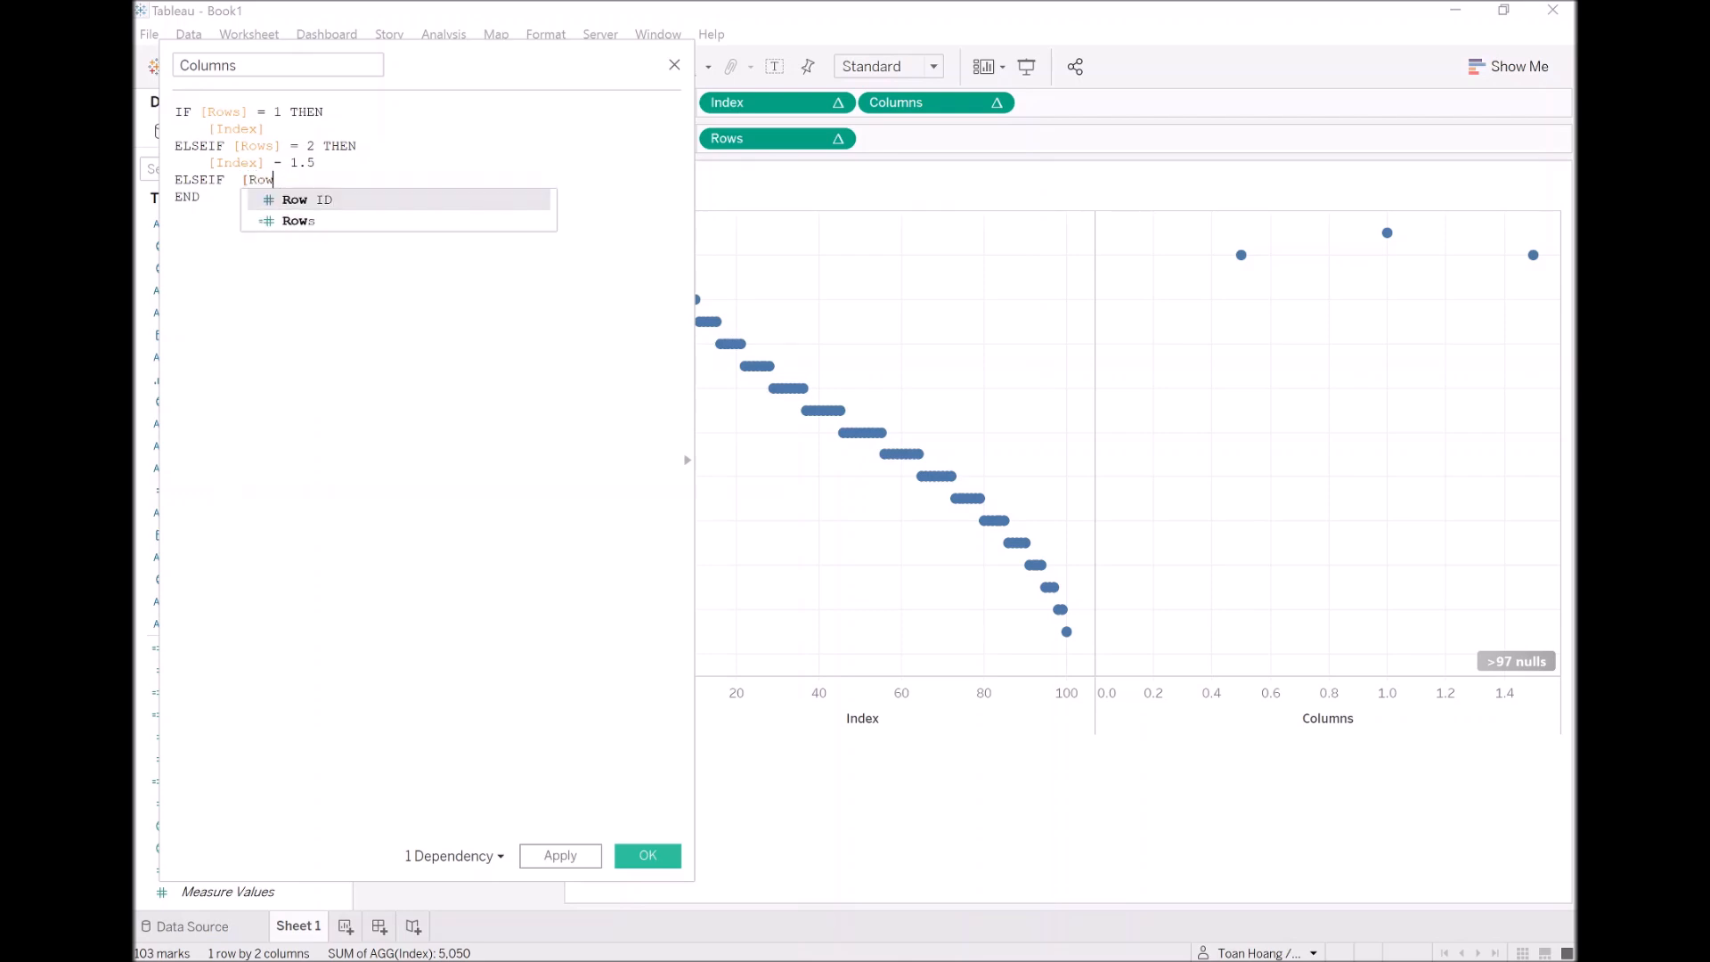
{"action": "type", "text": "s"}
{"action": "key", "text": "Return"}
{"action": "type", "text": "= 3 THEN"}
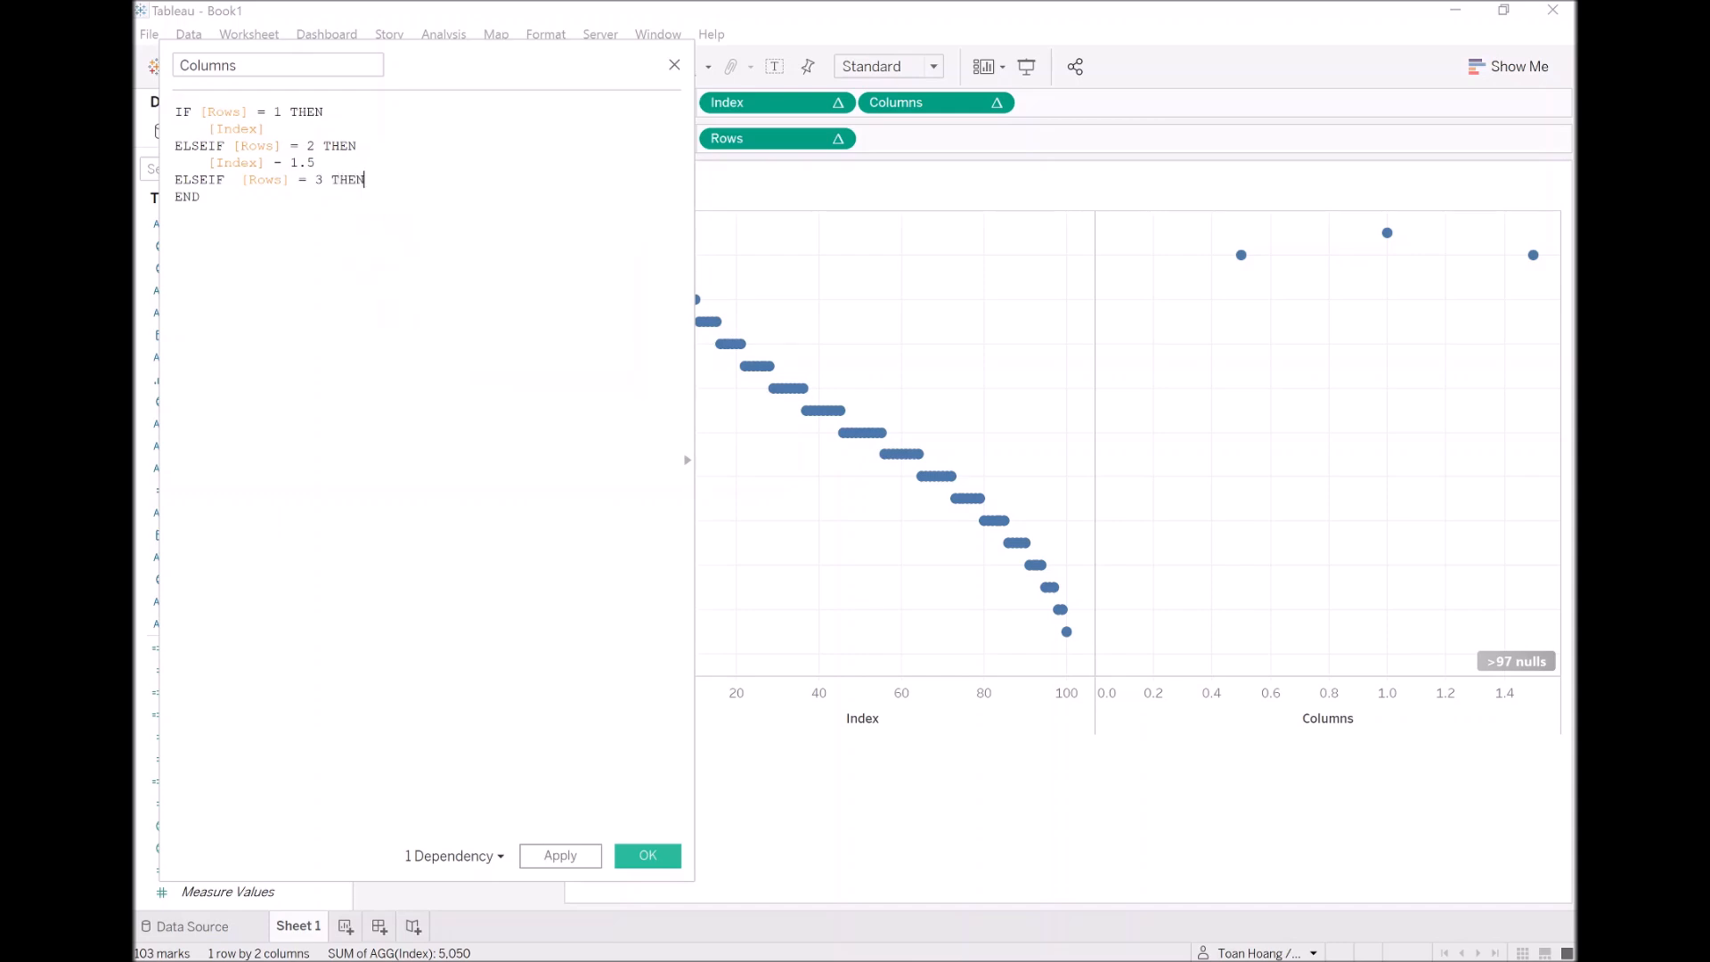
Complete the row 3 branch with [Index] - 4, checking the marks behind the editor, and apply the calculation
{"action": "key", "text": "Return"}
{"action": "type", "text": "ind"}
{"action": "key", "text": "Return"}
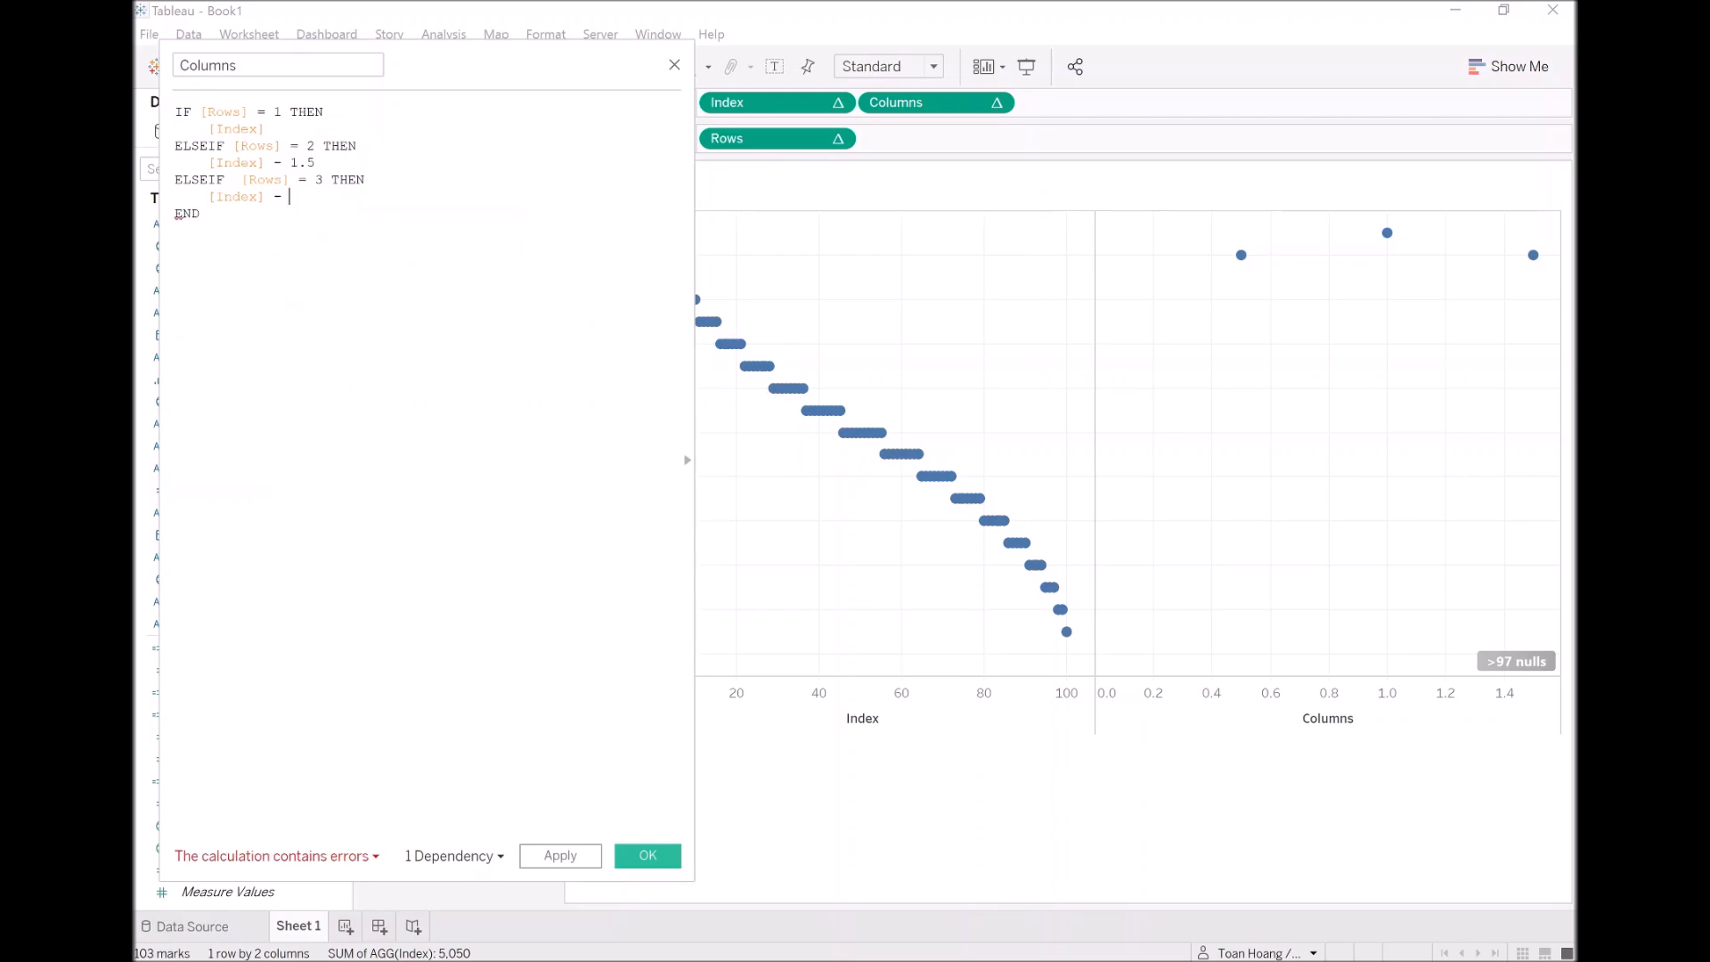
{"action": "left_click_drag", "start_coordinate": [524, 70], "coordinate": [546, 447]}
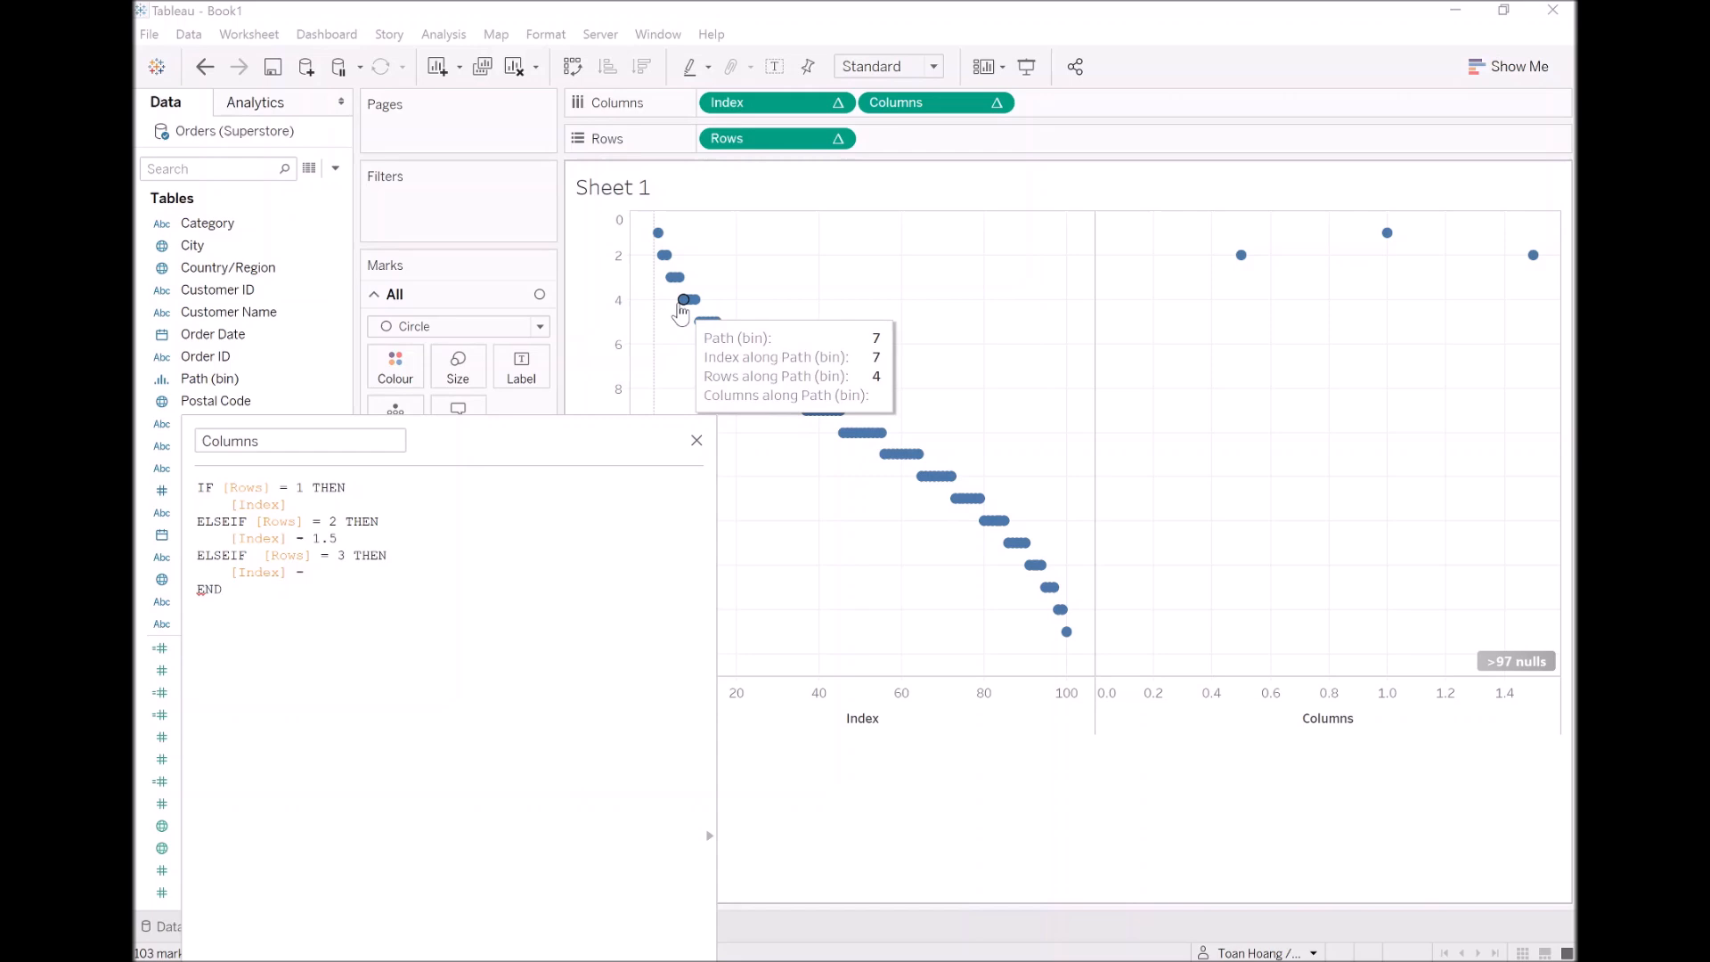
{"action": "left_click_drag", "start_coordinate": [561, 432], "coordinate": [513, 52]}
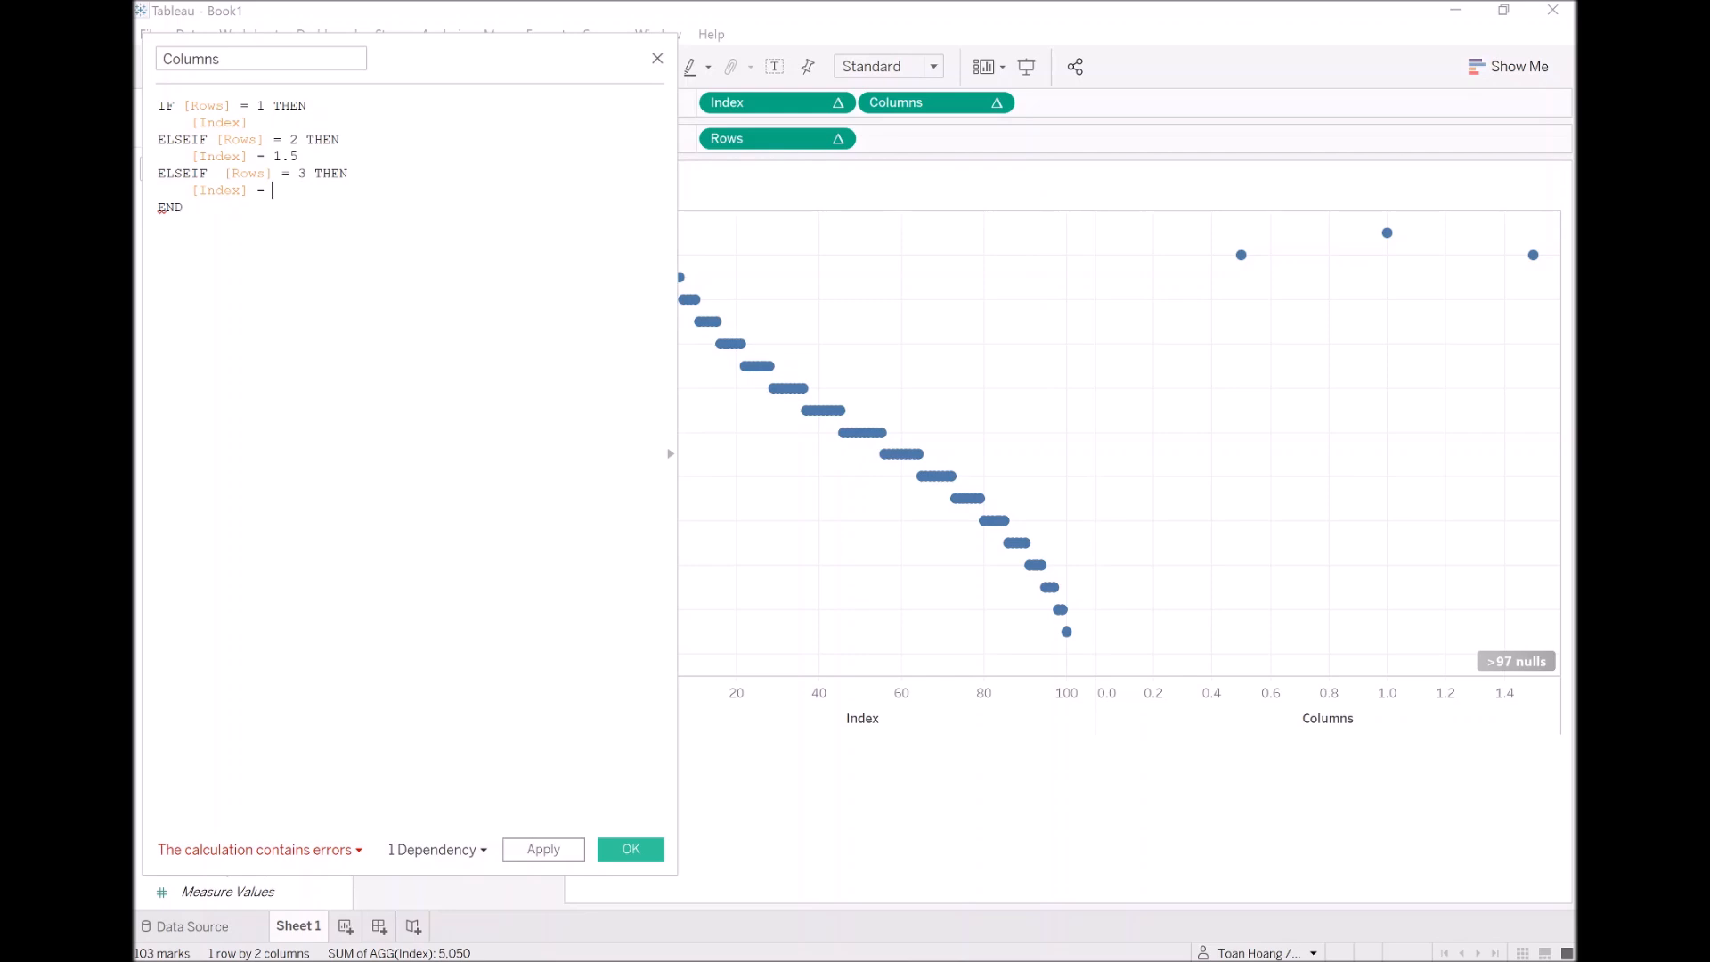
{"action": "type", "text": "4"}
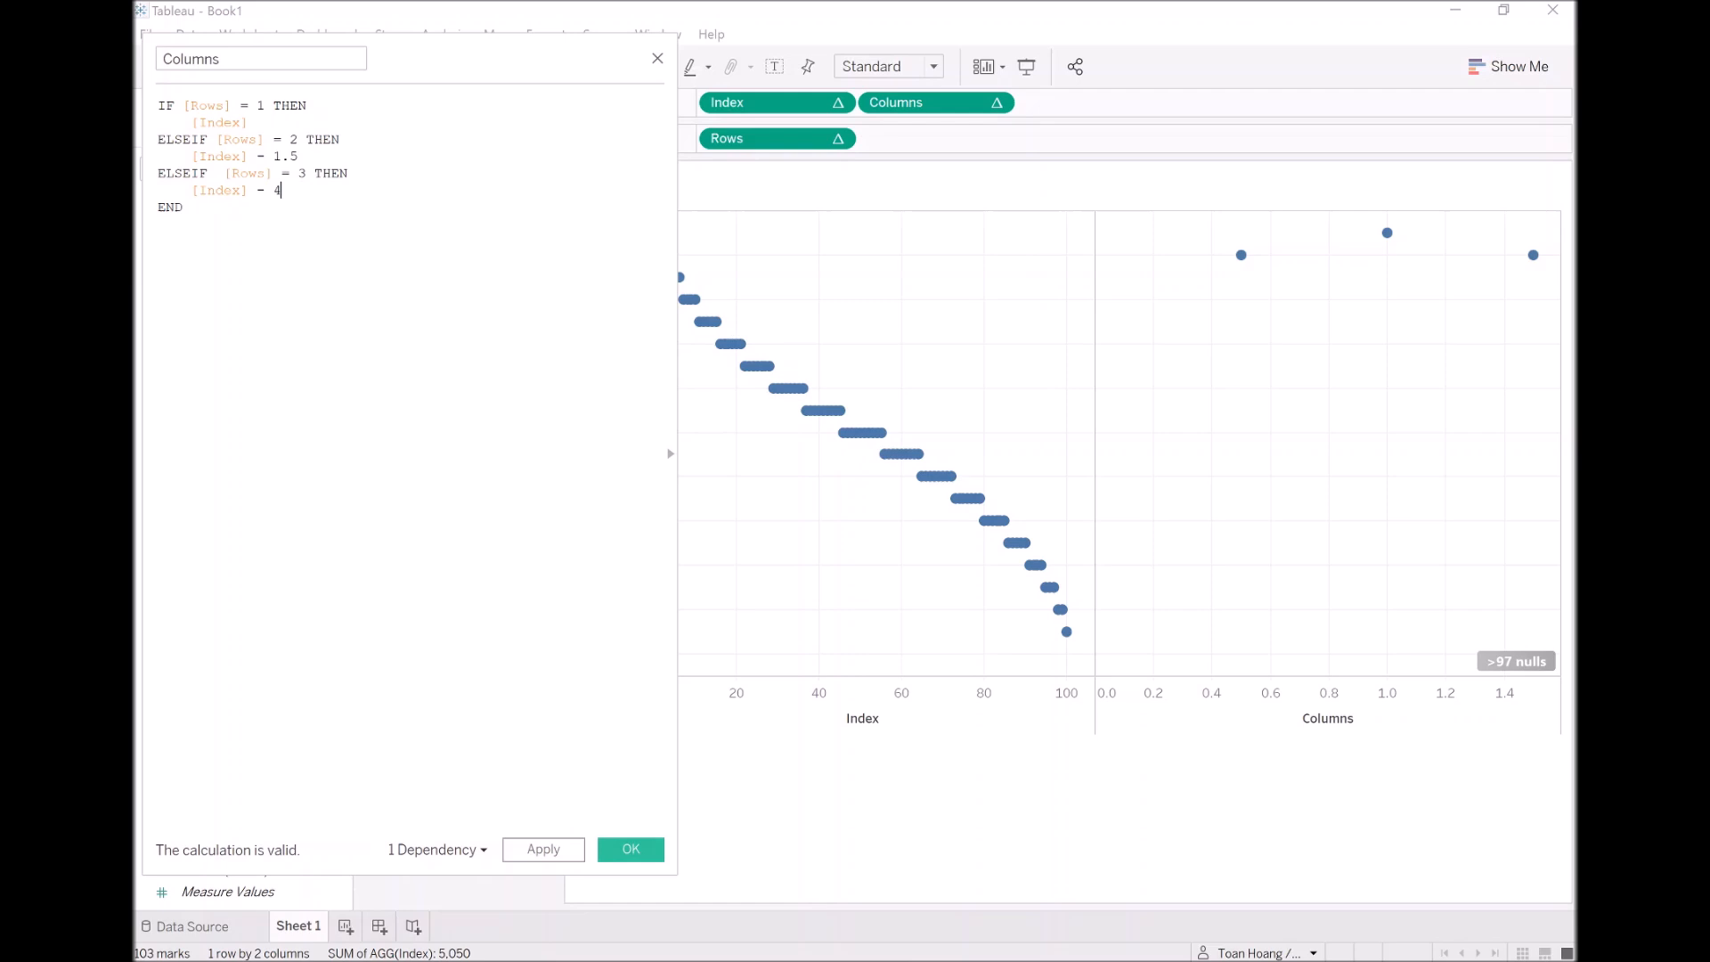
{"action": "left_click", "coordinate": [543, 850]}
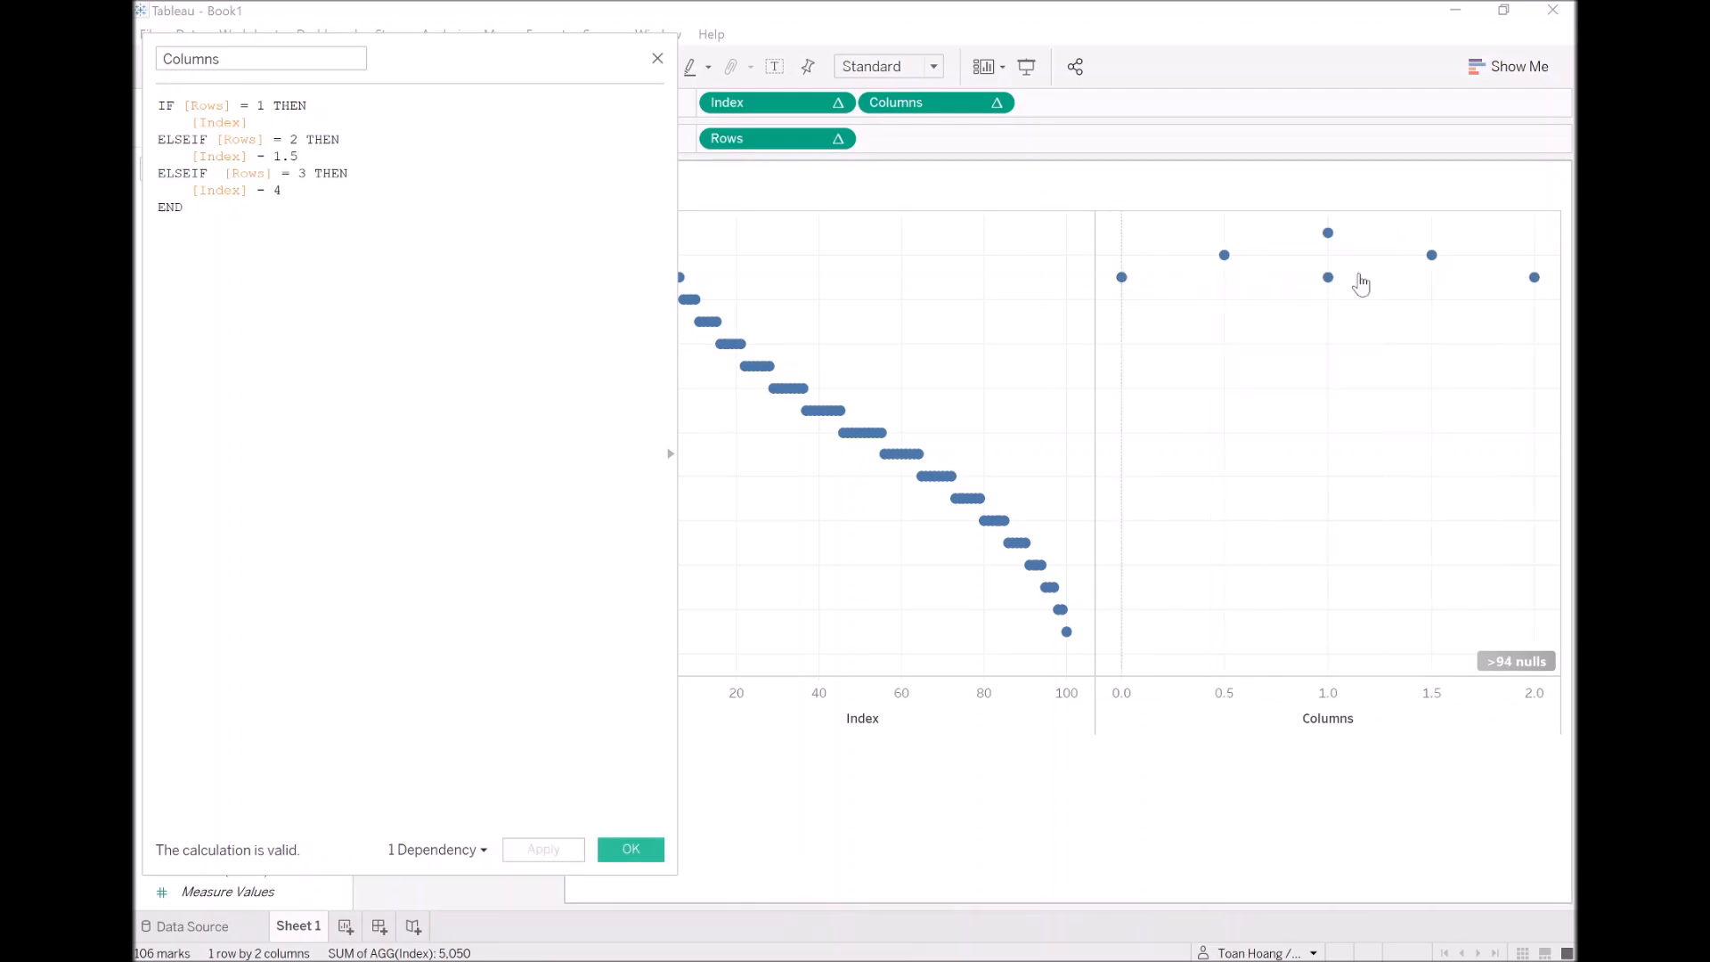
{"action": "key", "text": "Return"}
{"action": "type", "text": "ELSEIF [Index] <= 10 THEN"}
{"action": "key", "text": "Return"}
{"action": "type", "text": "4"}
{"action": "key", "text": "shift+Up"}
{"action": "key", "text": "shift+Home"}
{"action": "key", "text": "BackSpace"}
Duplicate the two-line [Rows] = 3 branch directly below itself in the Columns formula
{"action": "key", "text": "Up"}
{"action": "key", "text": "Up"}
{"action": "key", "text": "shift+Down"}
{"action": "key", "text": "shift+Left"}
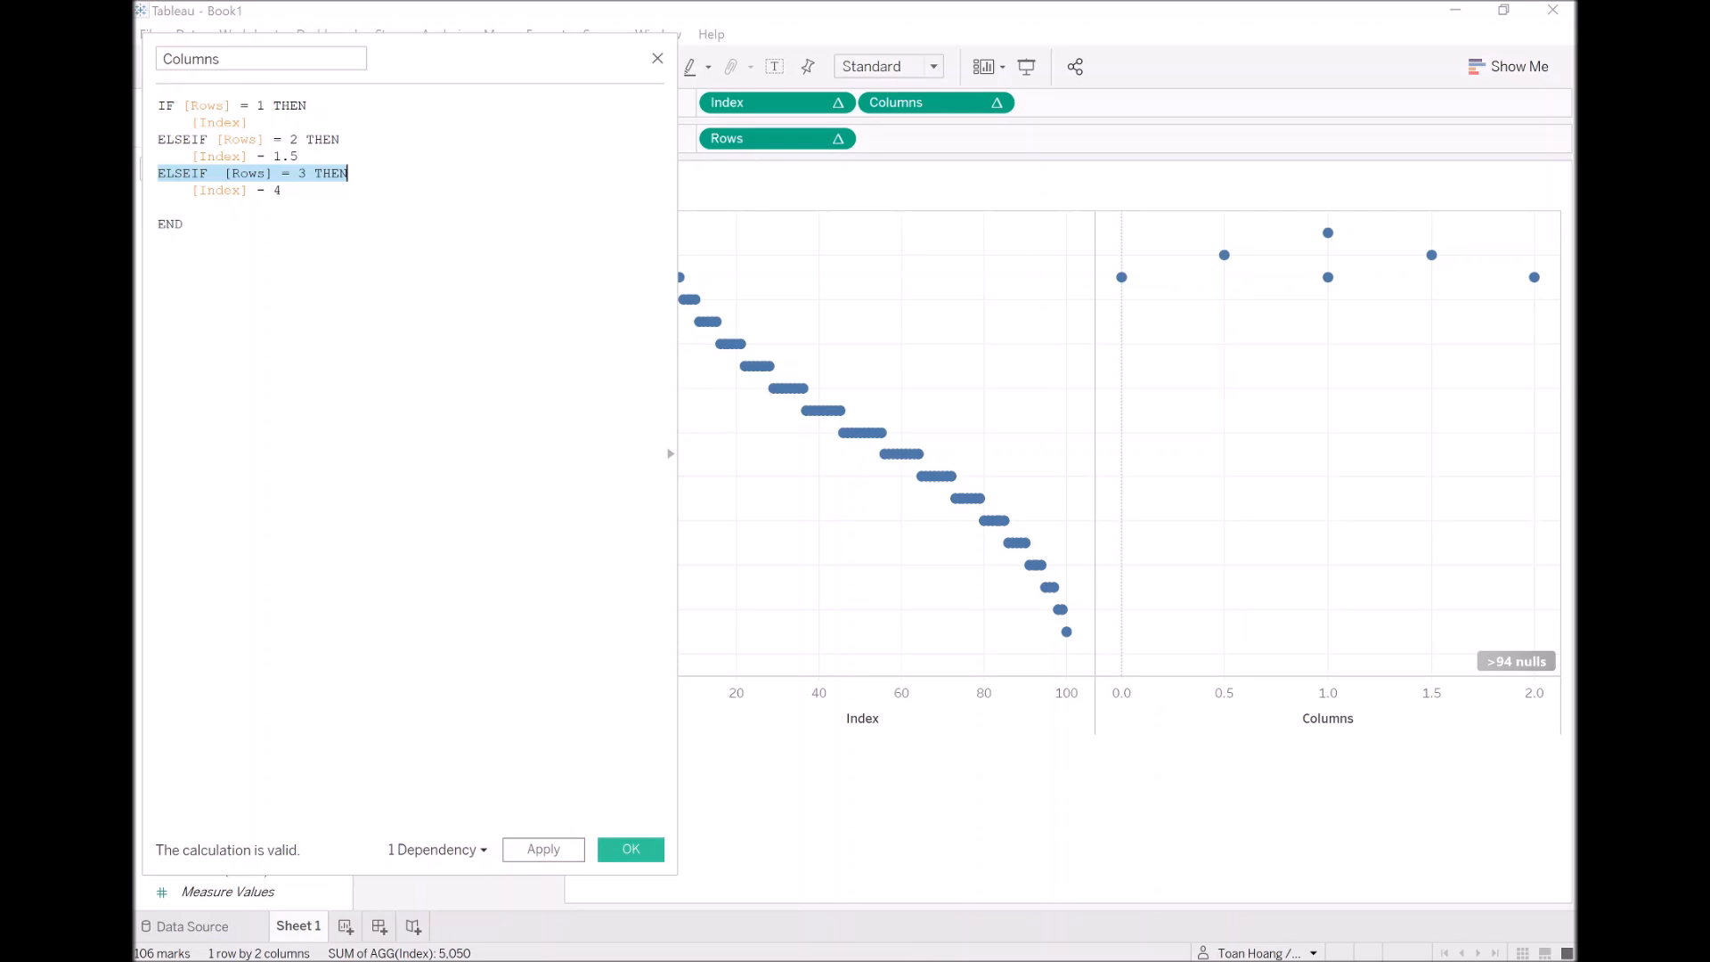
{"action": "key", "text": "shift+Down"}
{"action": "key", "text": "ctrl+c"}
{"action": "key", "text": "Down"}
{"action": "key", "text": "ctrl+v"}
Change the duplicated branch to ELSEIF [Rows] = 4 THEN [Index] - 7.5 and apply the calculation
{"action": "key", "text": "Up"}
{"action": "key", "text": "Right"}
{"action": "key", "text": "Right"}
{"action": "key", "text": "Right"}
{"action": "key", "text": "BackSpace"}
{"action": "type", "text": "4"}
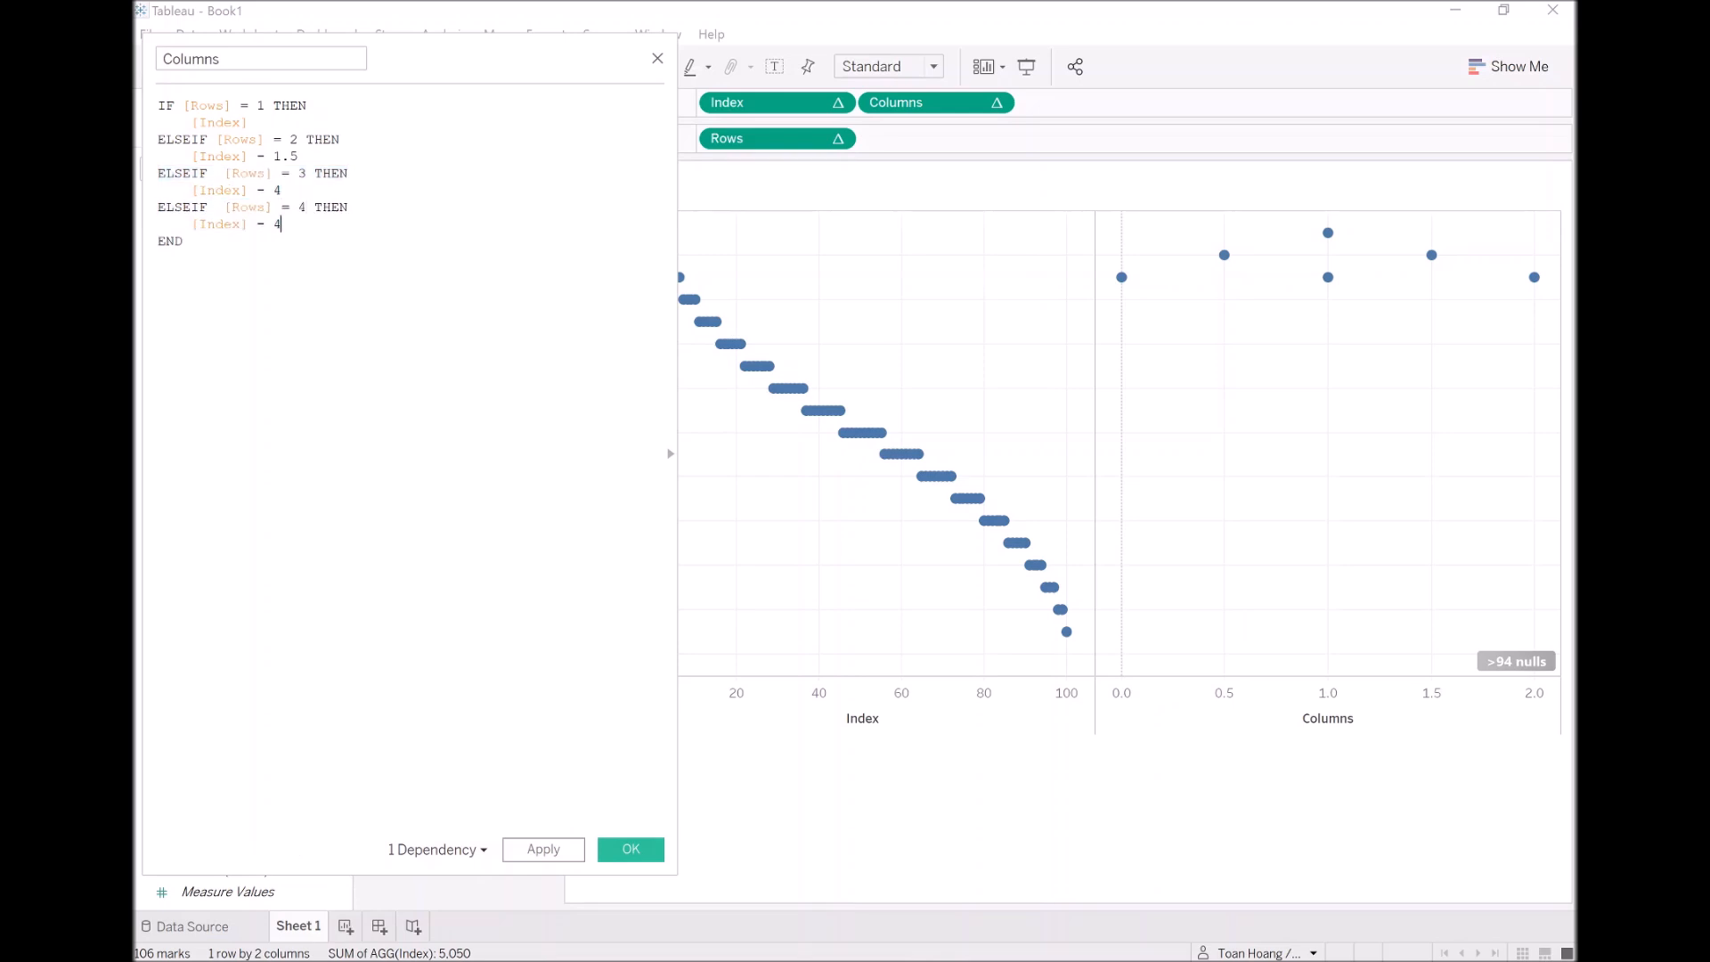
{"action": "key", "text": "Down"}
{"action": "key", "text": "BackSpace"}
{"action": "type", "text": "7.5"}
{"action": "left_click", "coordinate": [543, 851]}
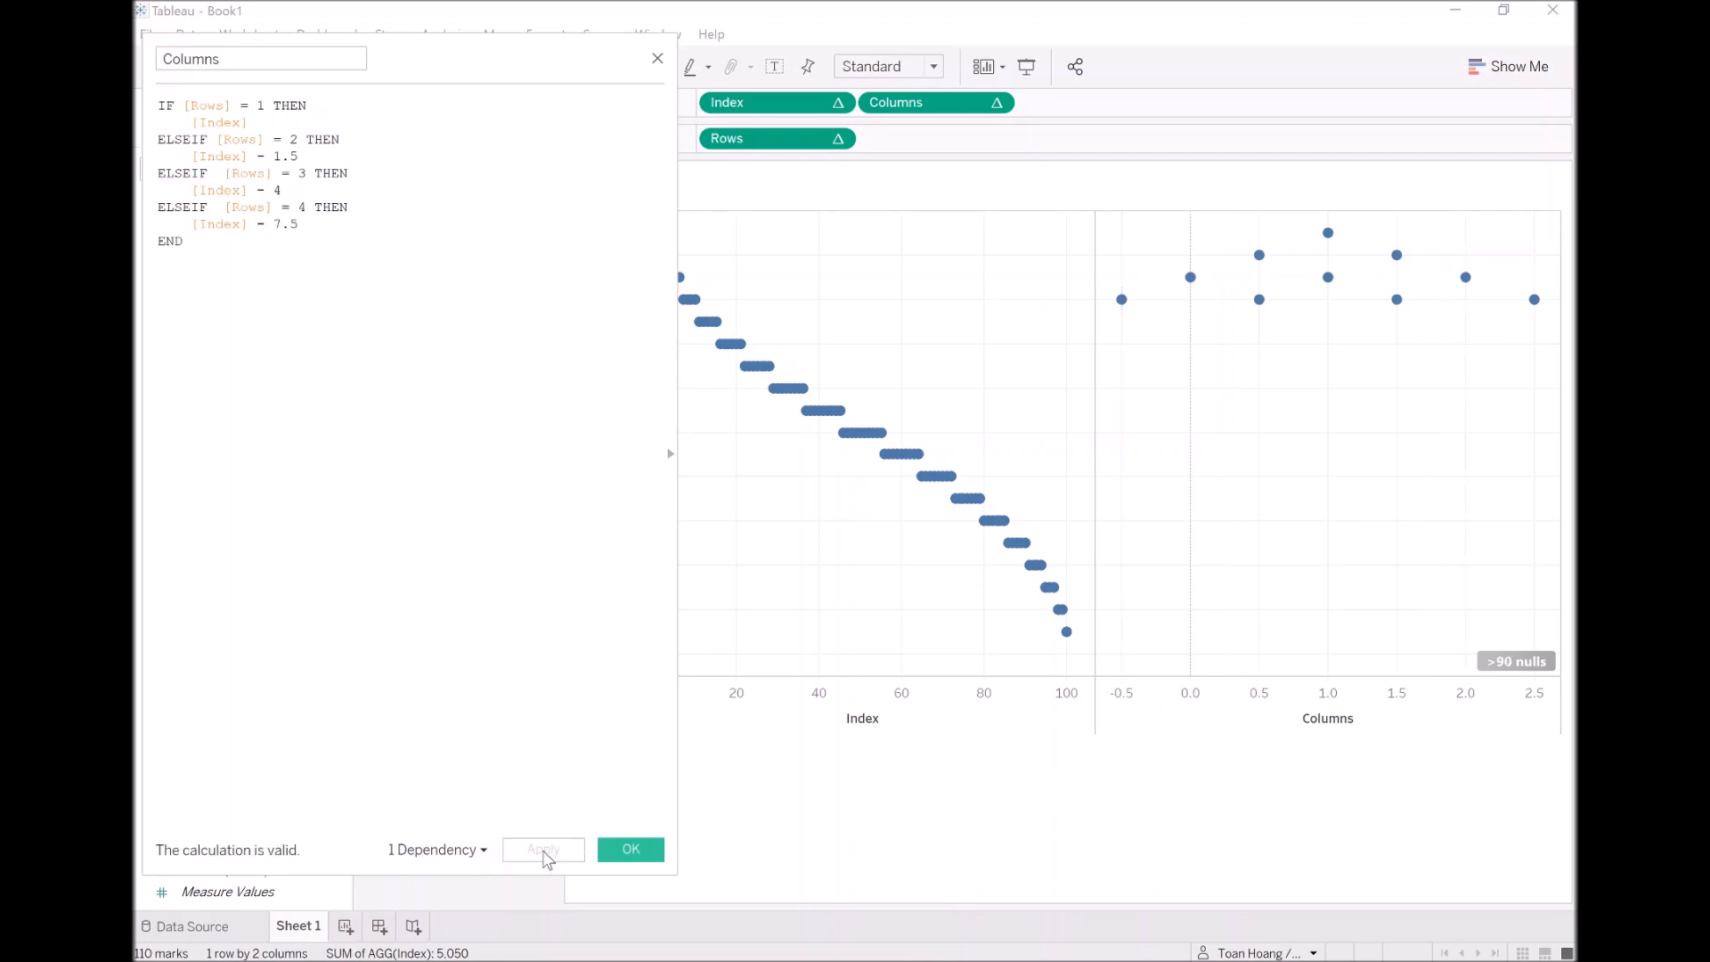
Add the branch ELSEIF [Rows] = 5 THEN [Index] - 12 to the Columns formula and apply it
{"action": "key", "text": "Return"}
{"action": "key", "text": "ctrl+v"}
{"action": "key", "text": "Up"}
{"action": "key", "text": "Right"}
{"action": "key", "text": "Right"}
{"action": "key", "text": "Right"}
{"action": "key", "text": "BackSpace"}
{"action": "type", "text": "5"}
{"action": "key", "text": "Down"}
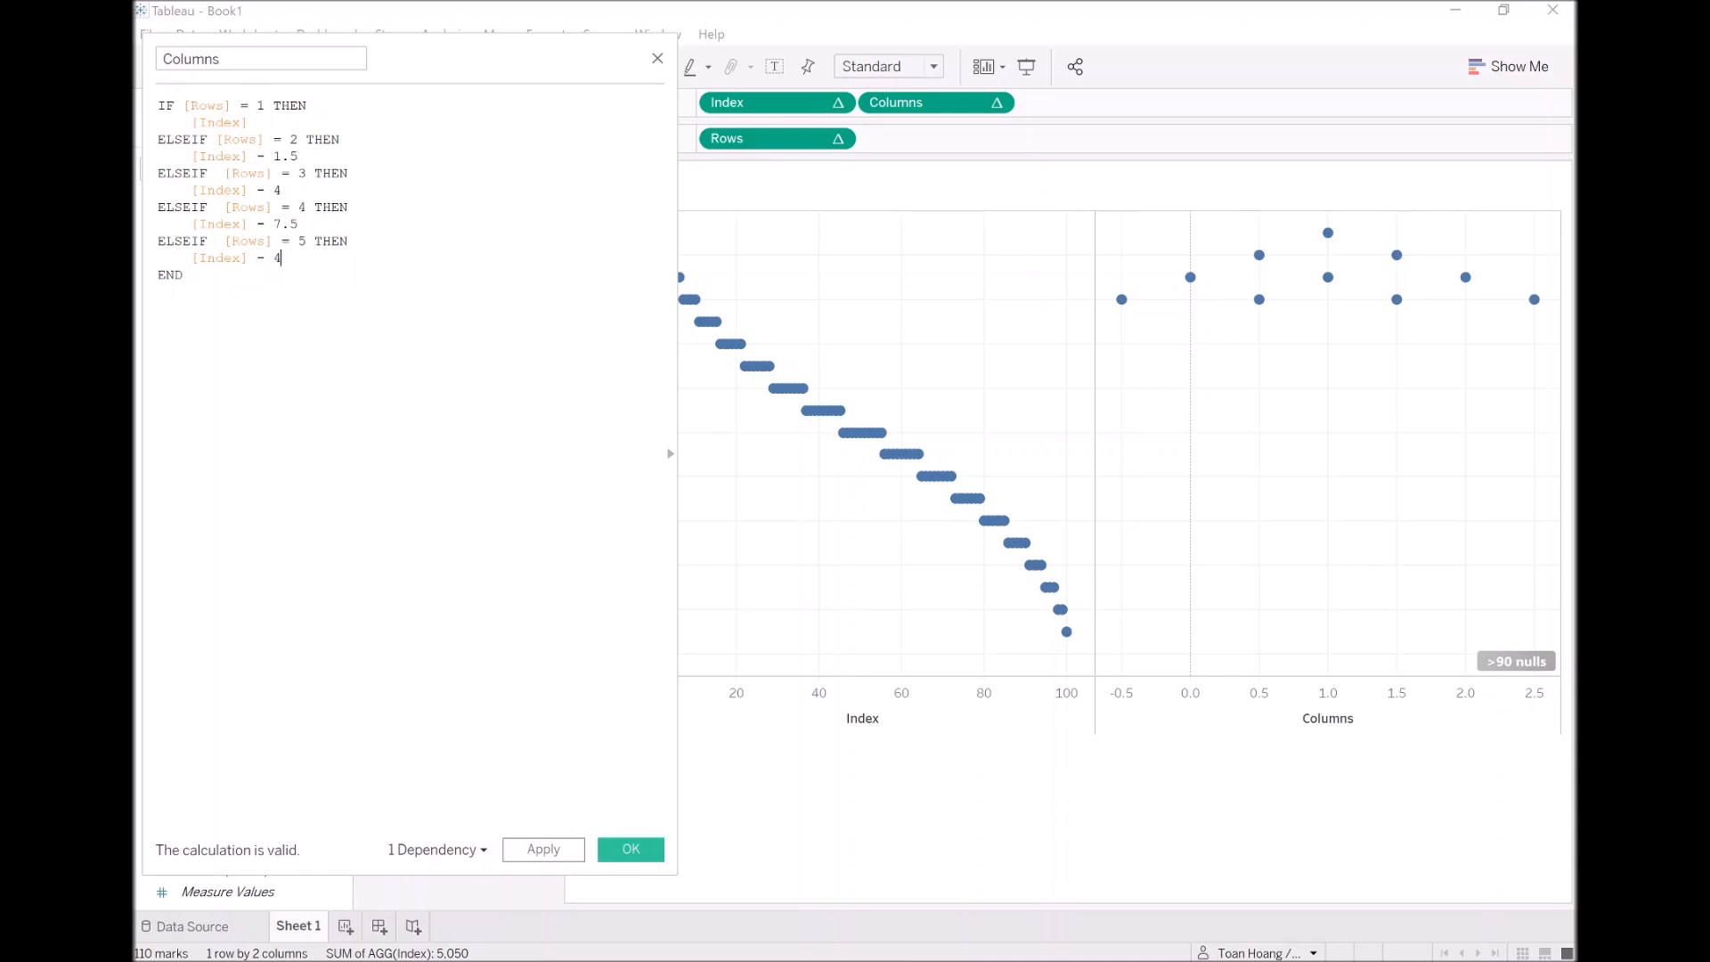
{"action": "key", "text": "BackSpace"}
{"action": "type", "text": "12"}
{"action": "left_click", "coordinate": [545, 851]}
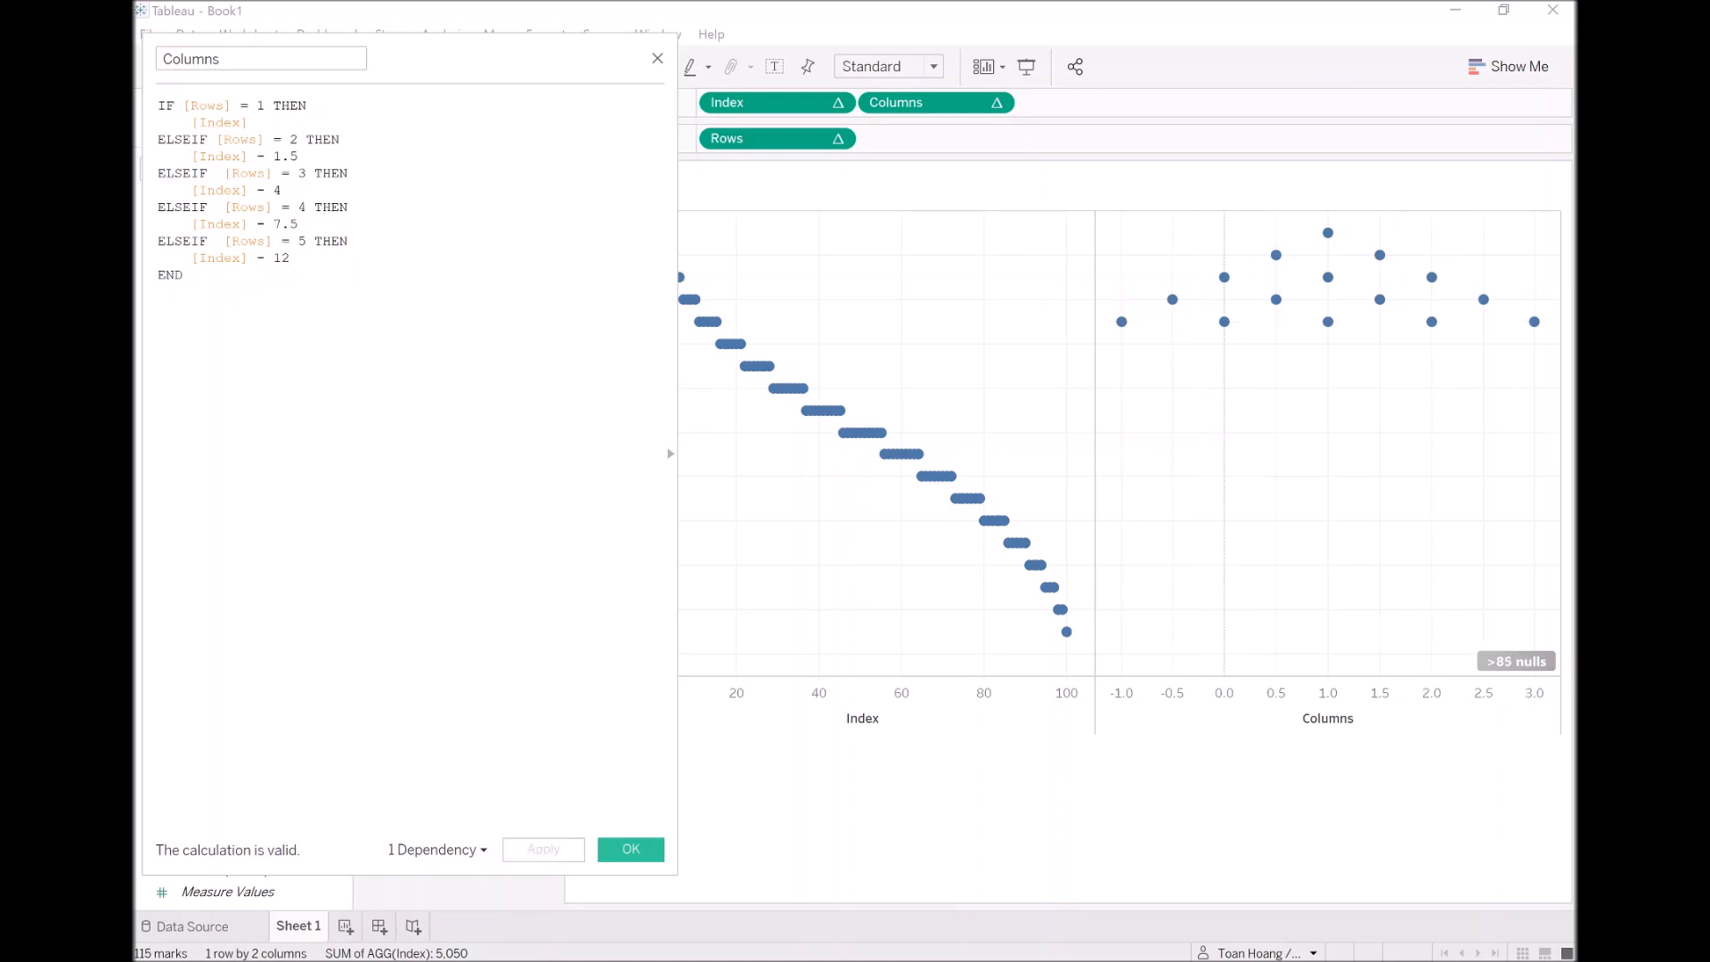
Add the branch ELSEIF [Rows] = 6 THEN [Index] - 17.5 to the Columns formula and apply it
{"action": "key", "text": "ctrl+v"}
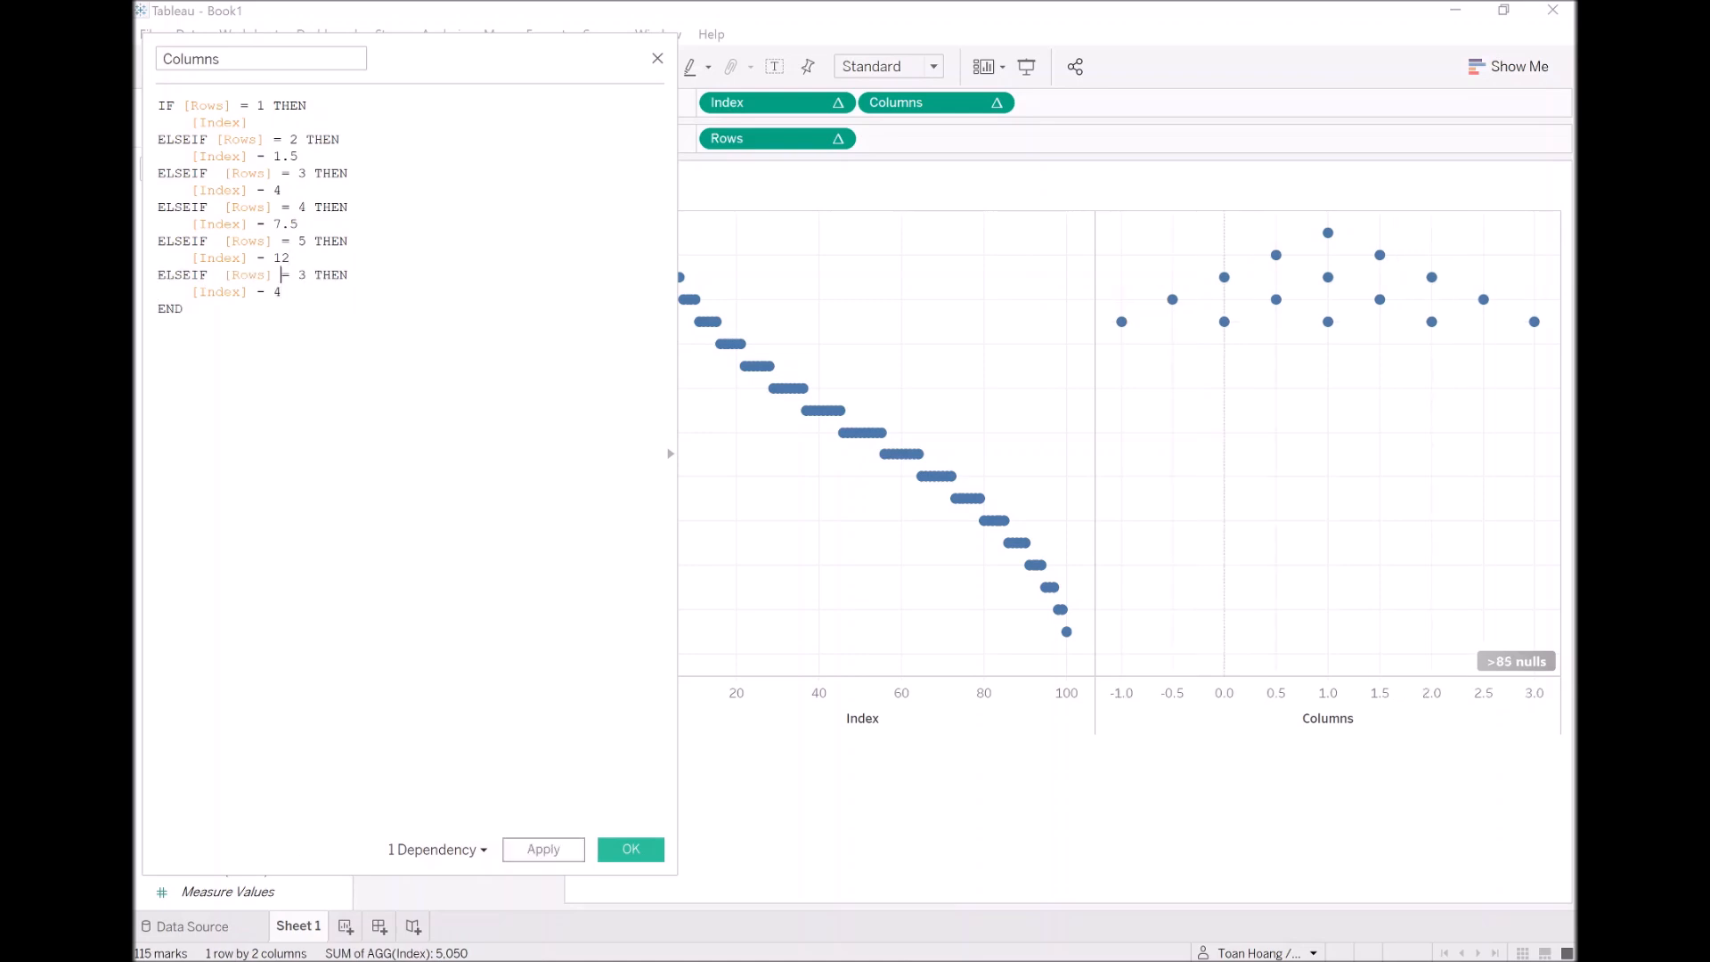
{"action": "key", "text": "BackSpace"}
{"action": "type", "text": "6"}
{"action": "key", "text": "Down"}
{"action": "key", "text": "BackSpace"}
{"action": "type", "text": "17.5"}
{"action": "left_click", "coordinate": [567, 852]}
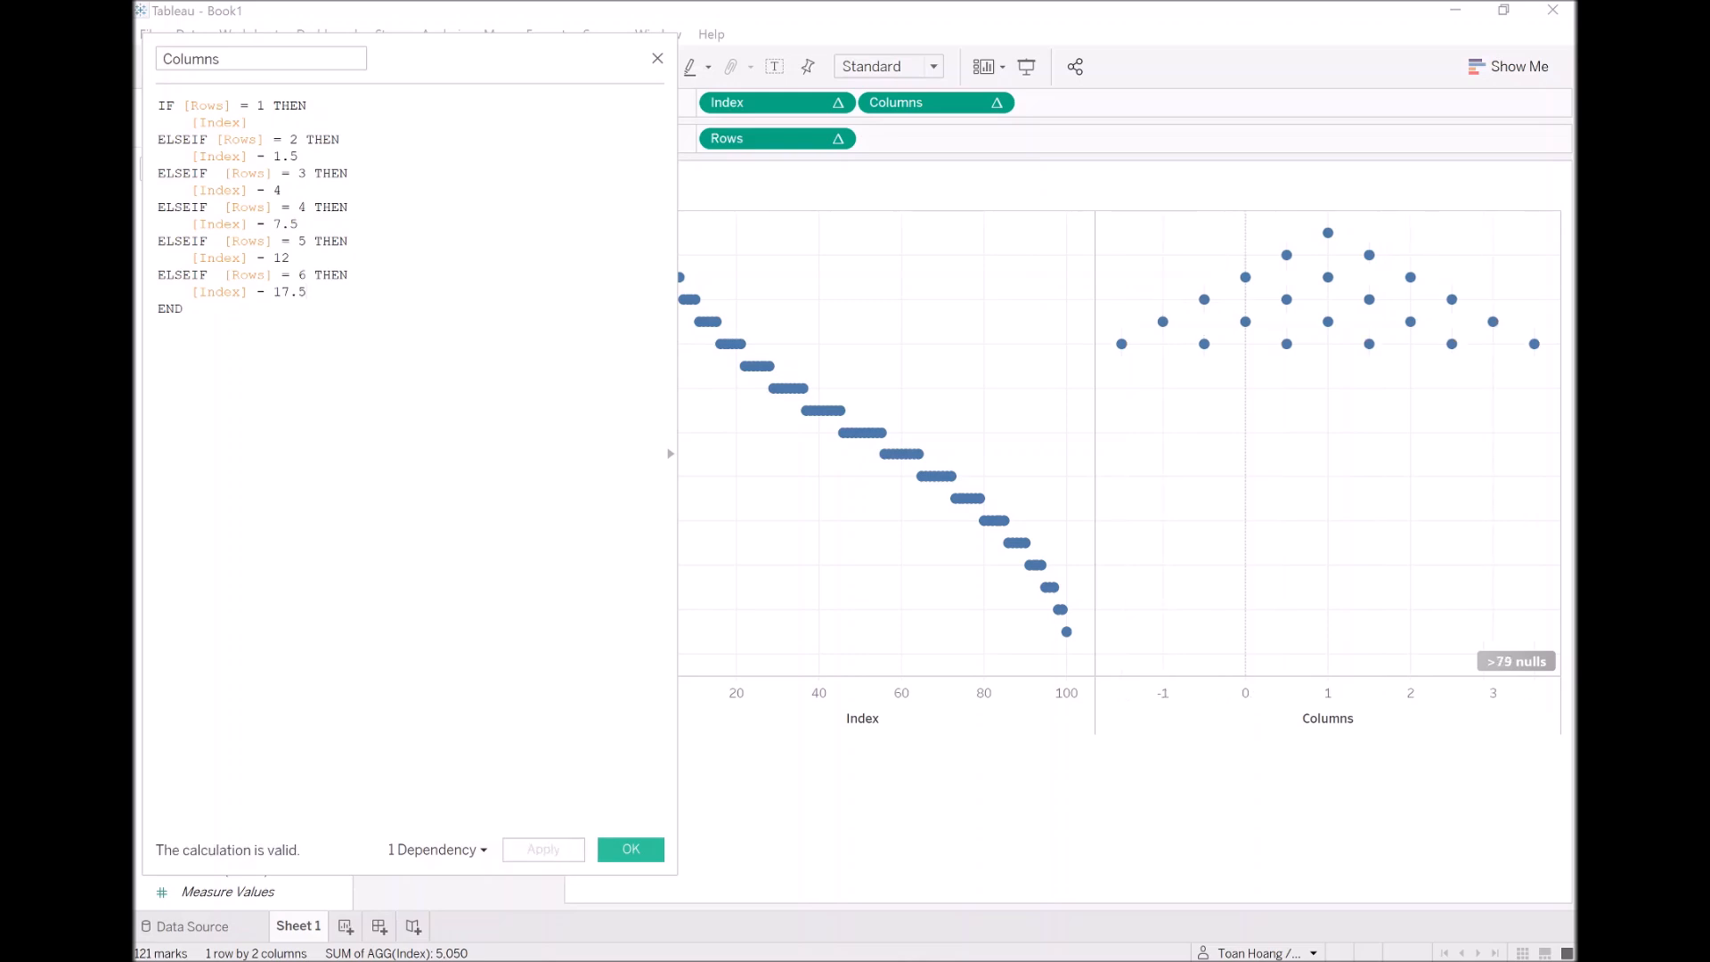
Add the branch ELSEIF [Rows] = 7 THEN [Index] - 24 to the Columns formula and apply it
{"action": "key", "text": "Return"}
{"action": "key", "text": "ctrl+v"}
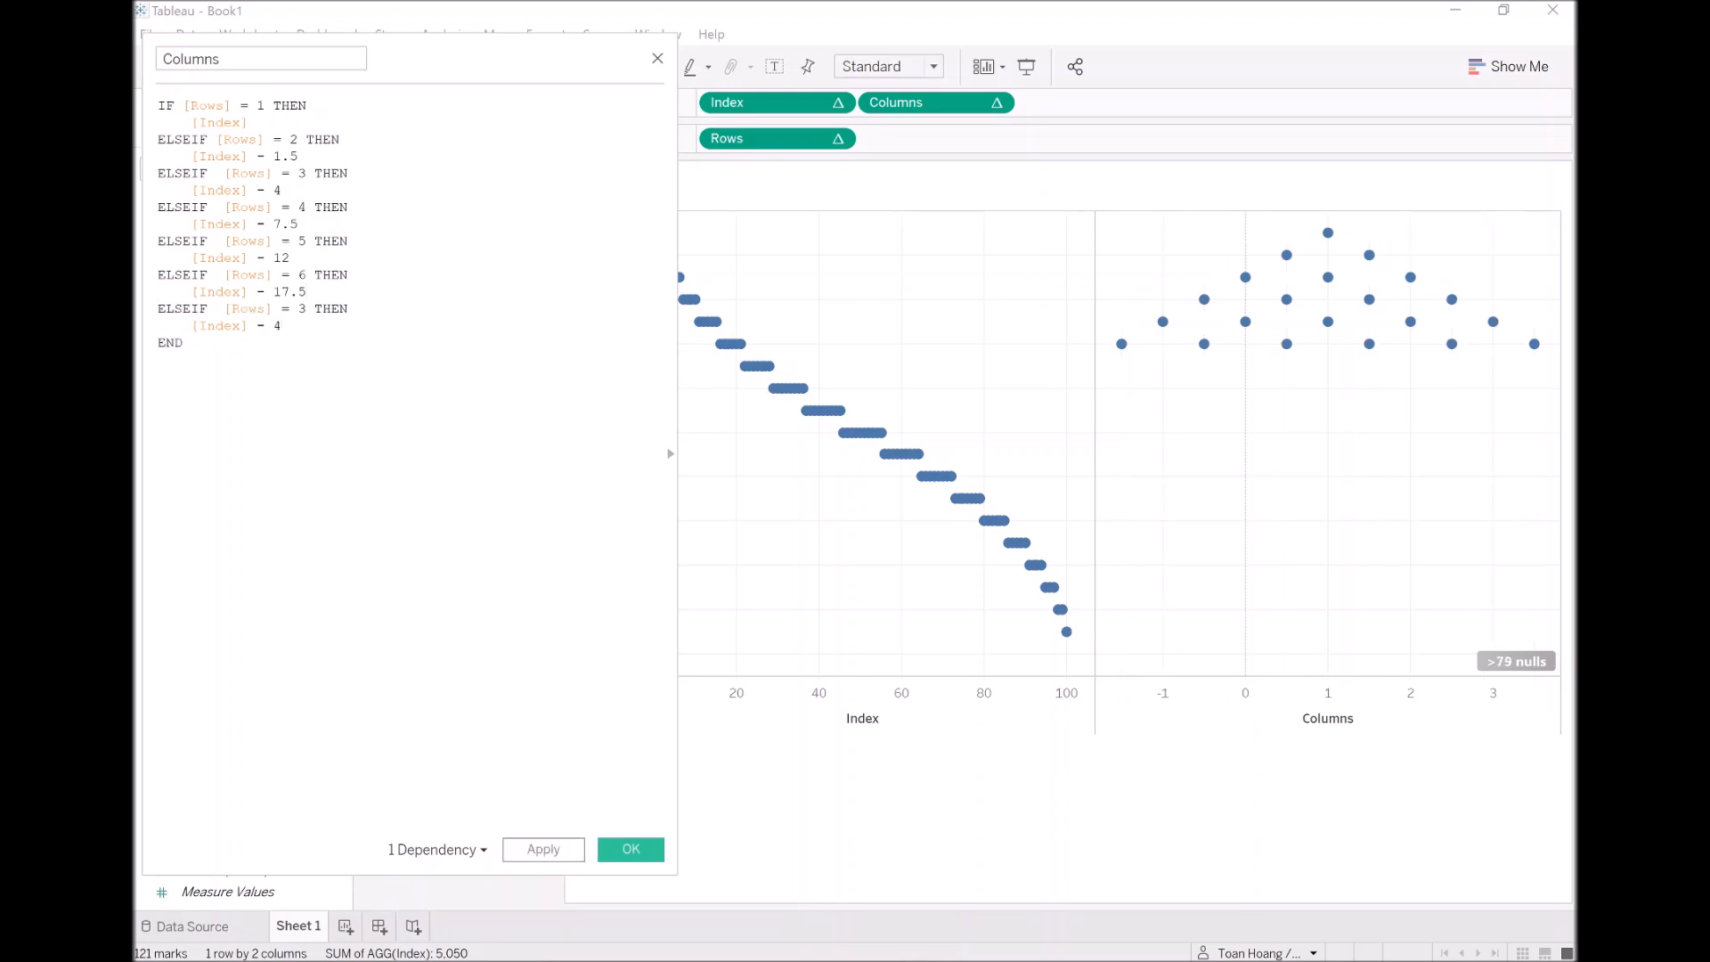
{"action": "double_click", "coordinate": [302, 309]}
{"action": "type", "text": "7"}
{"action": "key", "text": "BackSpace"}
{"action": "type", "text": "24"}
{"action": "left_click", "coordinate": [570, 857]}
Add the branch ELSEIF [Rows] = 8 THEN [Index] - 31.5 to the Columns formula and apply it
{"action": "key", "text": "Return"}
{"action": "key", "text": "ctrl+v"}
{"action": "key", "text": "Delete"}
{"action": "type", "text": "8"}
{"action": "key", "text": "Down"}
{"action": "key", "text": "BackSpace"}
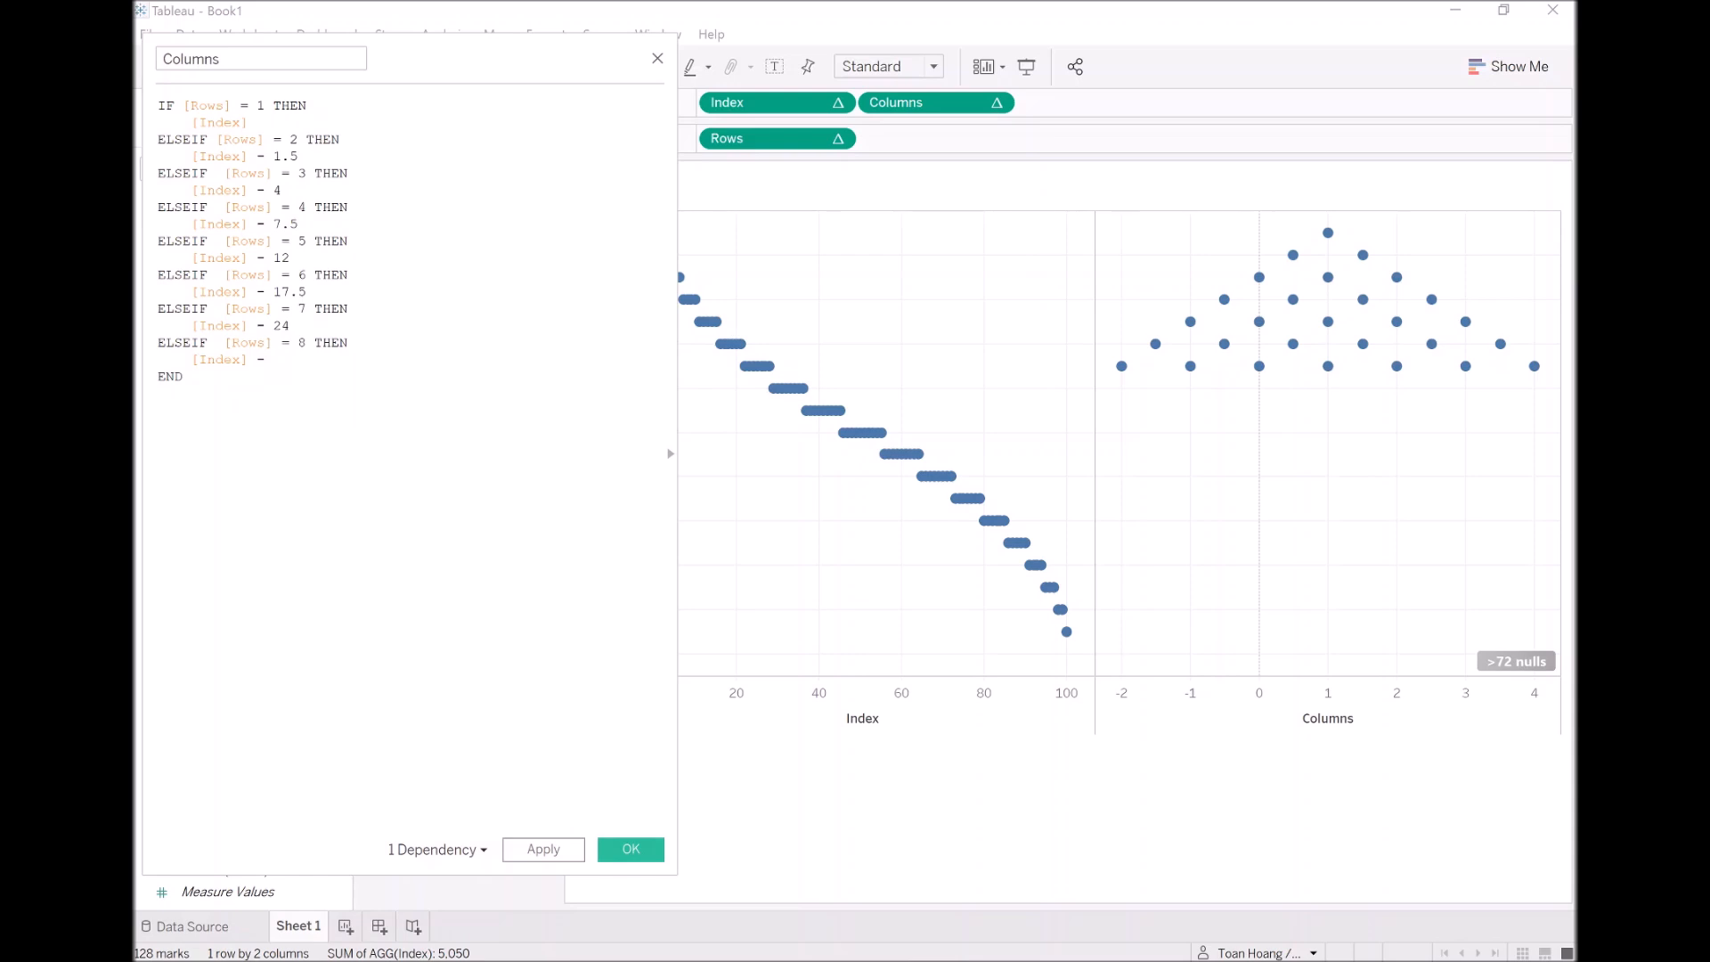
{"action": "type", "text": "31.5"}
{"action": "left_click", "coordinate": [558, 854]}
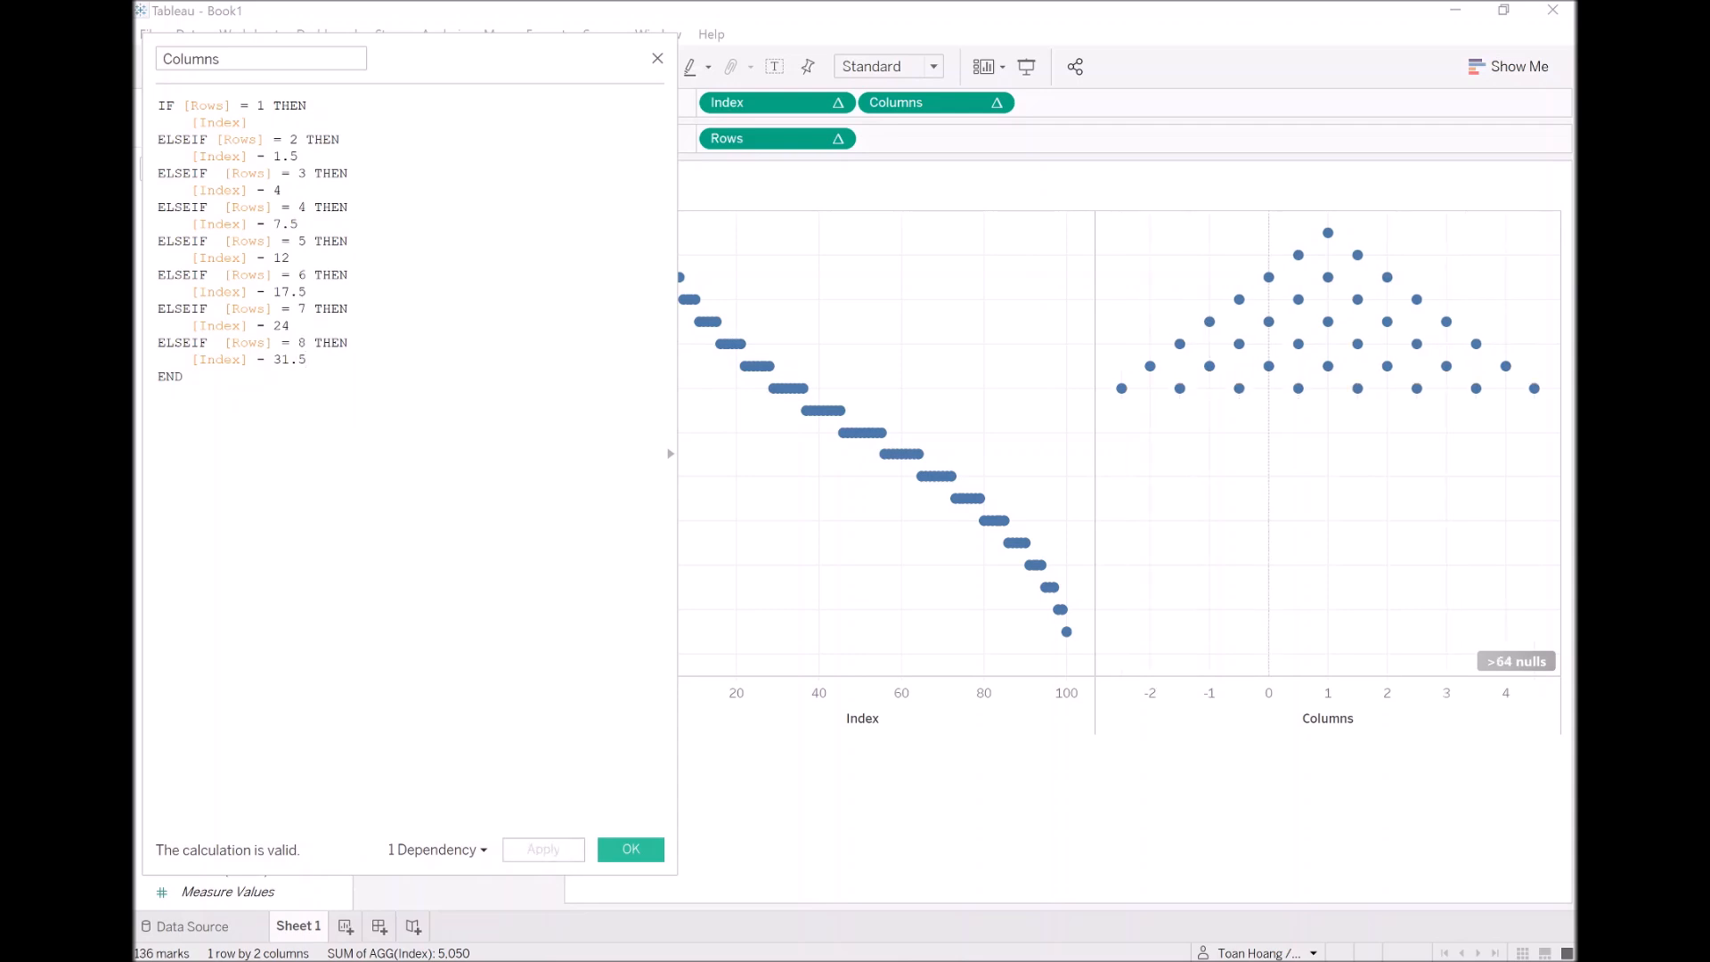
Add the branch ELSEIF [Rows] = 9 THEN [Index] - 40 to the Columns formula and apply it
{"action": "key", "text": "Return"}
{"action": "key", "text": "ctrl+v"}
{"action": "key", "text": "Up"}
{"action": "key", "text": "Right"}
{"action": "key", "text": "Right"}
{"action": "key", "text": "Right"}
{"action": "key", "text": "BackSpace"}
{"action": "type", "text": "9"}
{"action": "key", "text": "Down"}
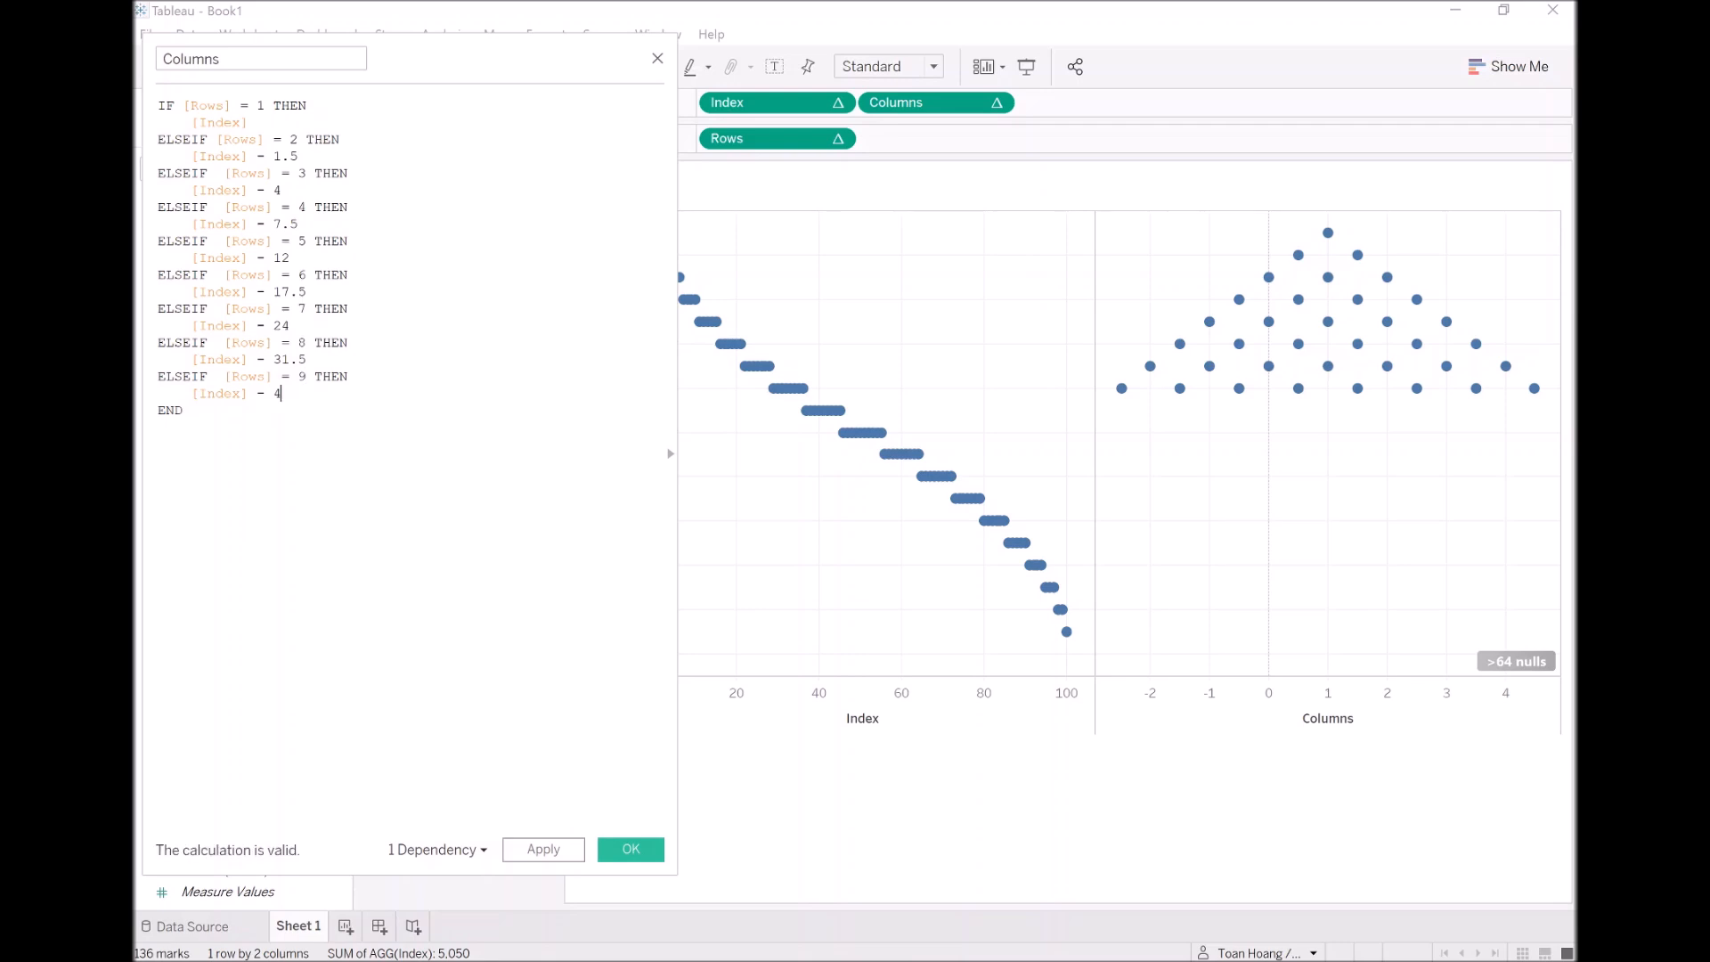
{"action": "key", "text": "BackSpace"}
{"action": "type", "text": "40"}
{"action": "left_click", "coordinate": [541, 850]}
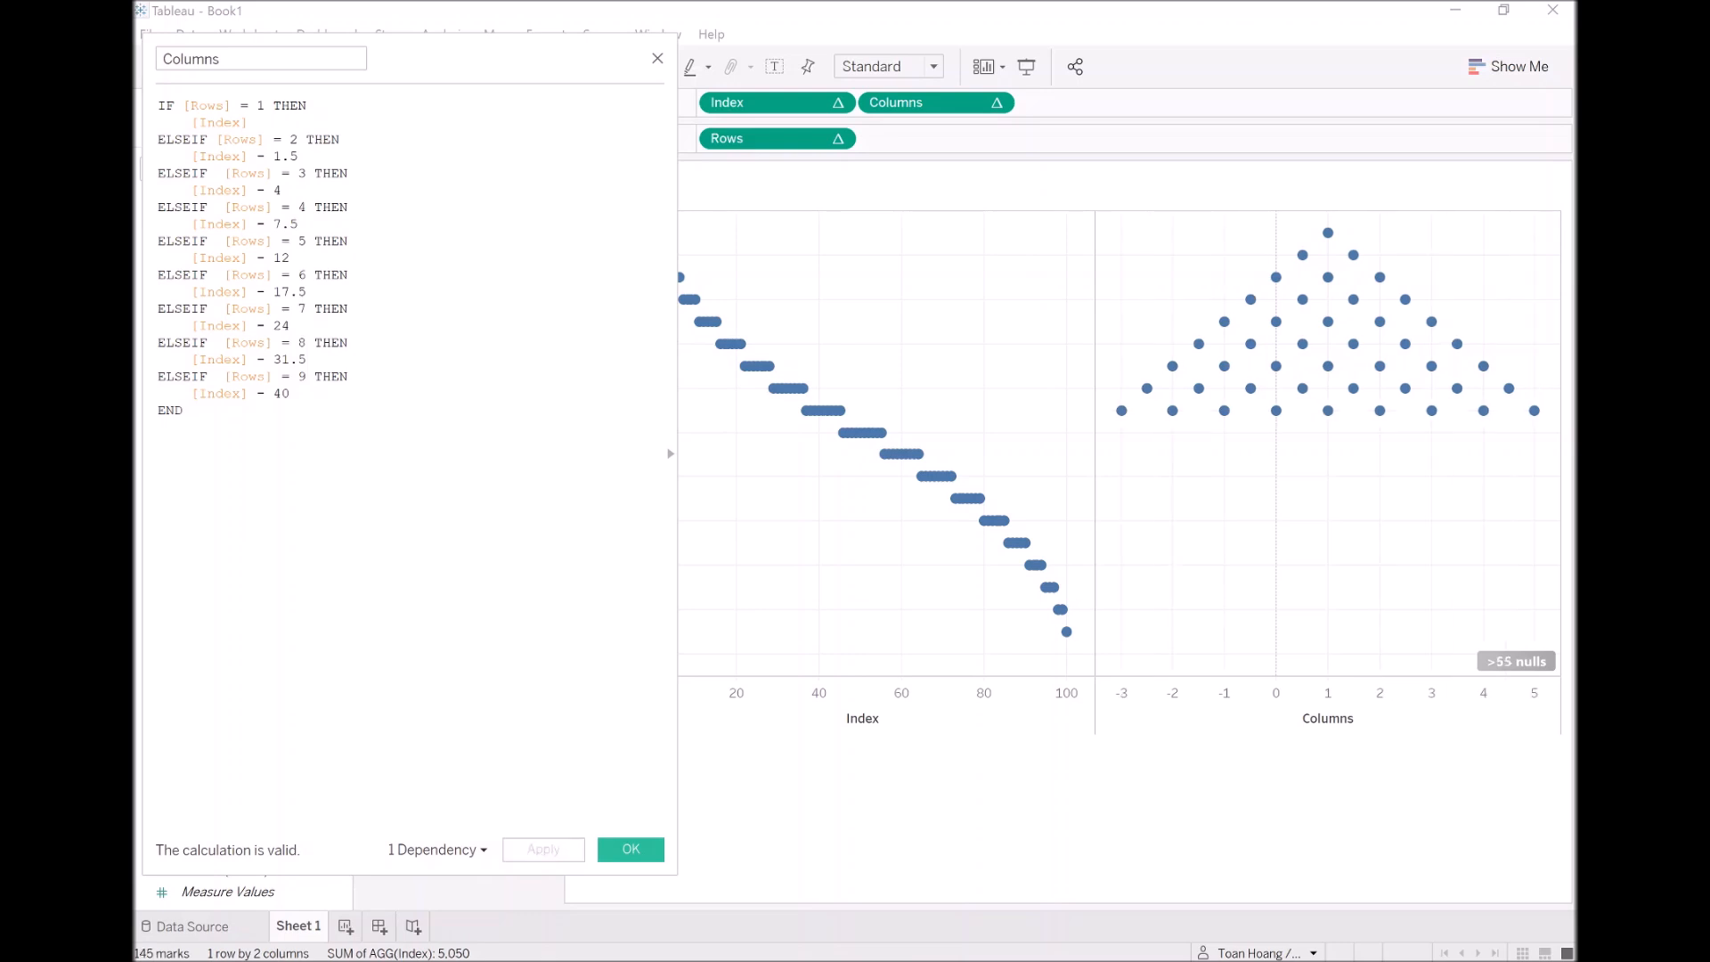
Add the branch ELSEIF [Rows] = 10 THEN [Index] - 49.5 to the Columns formula and apply it
{"action": "key", "text": "ctrl+v"}
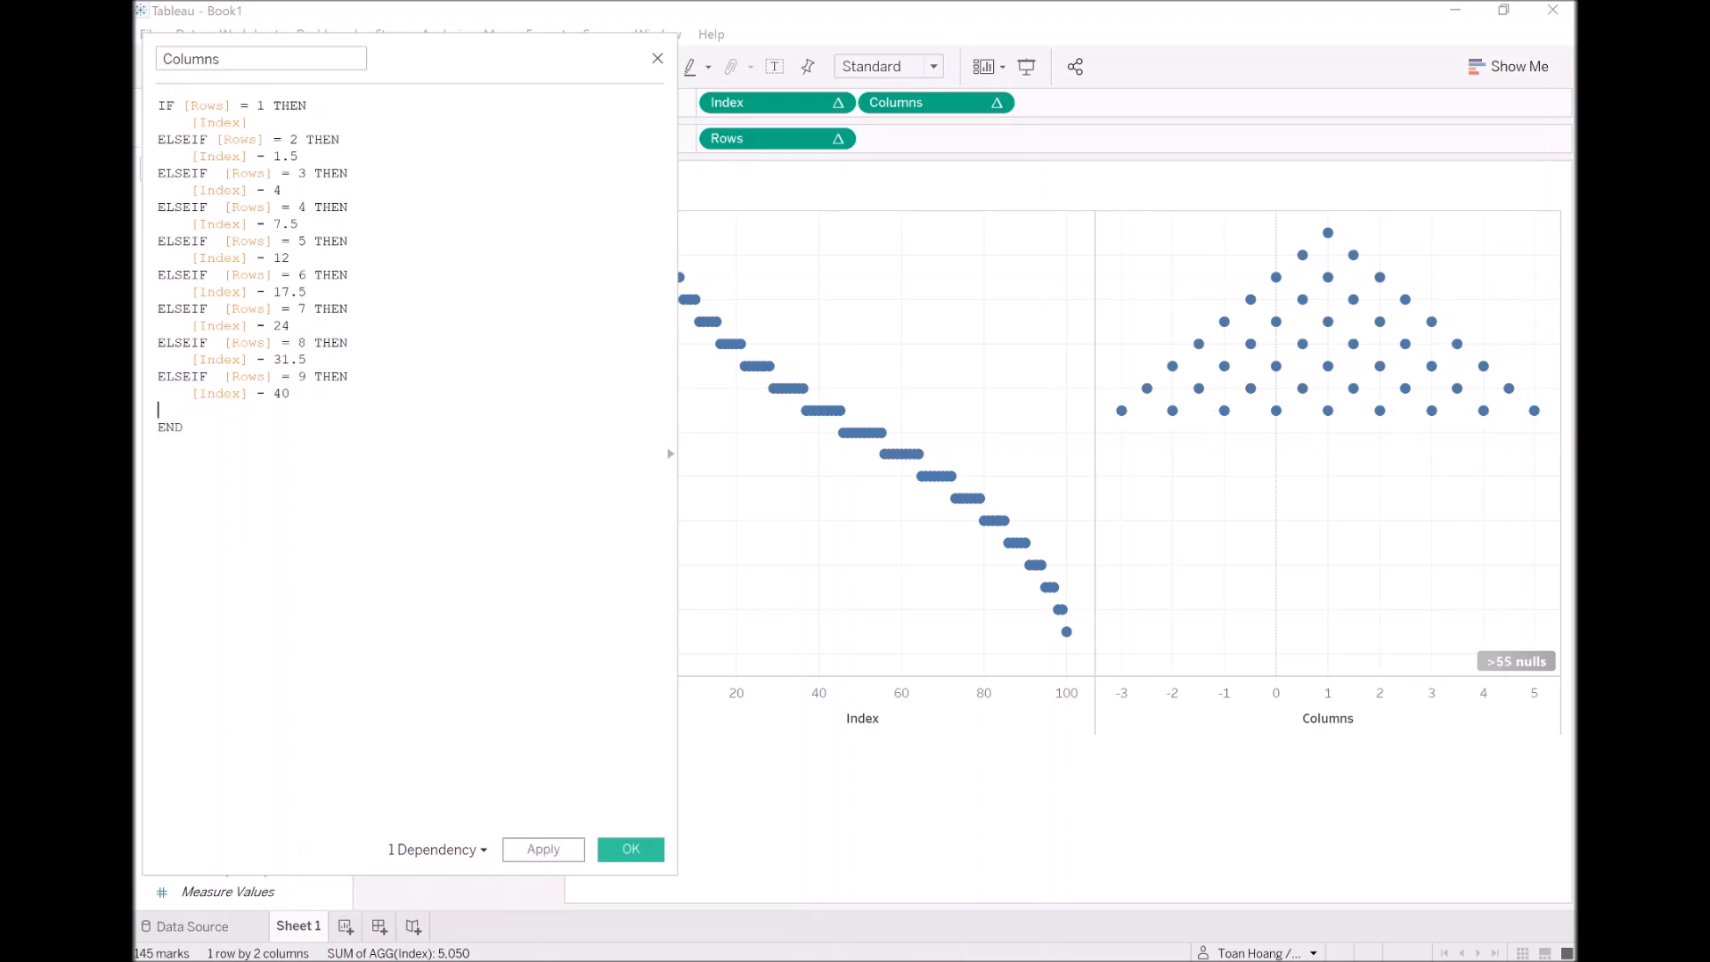
{"action": "key", "text": "BackSpace"}
{"action": "type", "text": "10 THEN"}
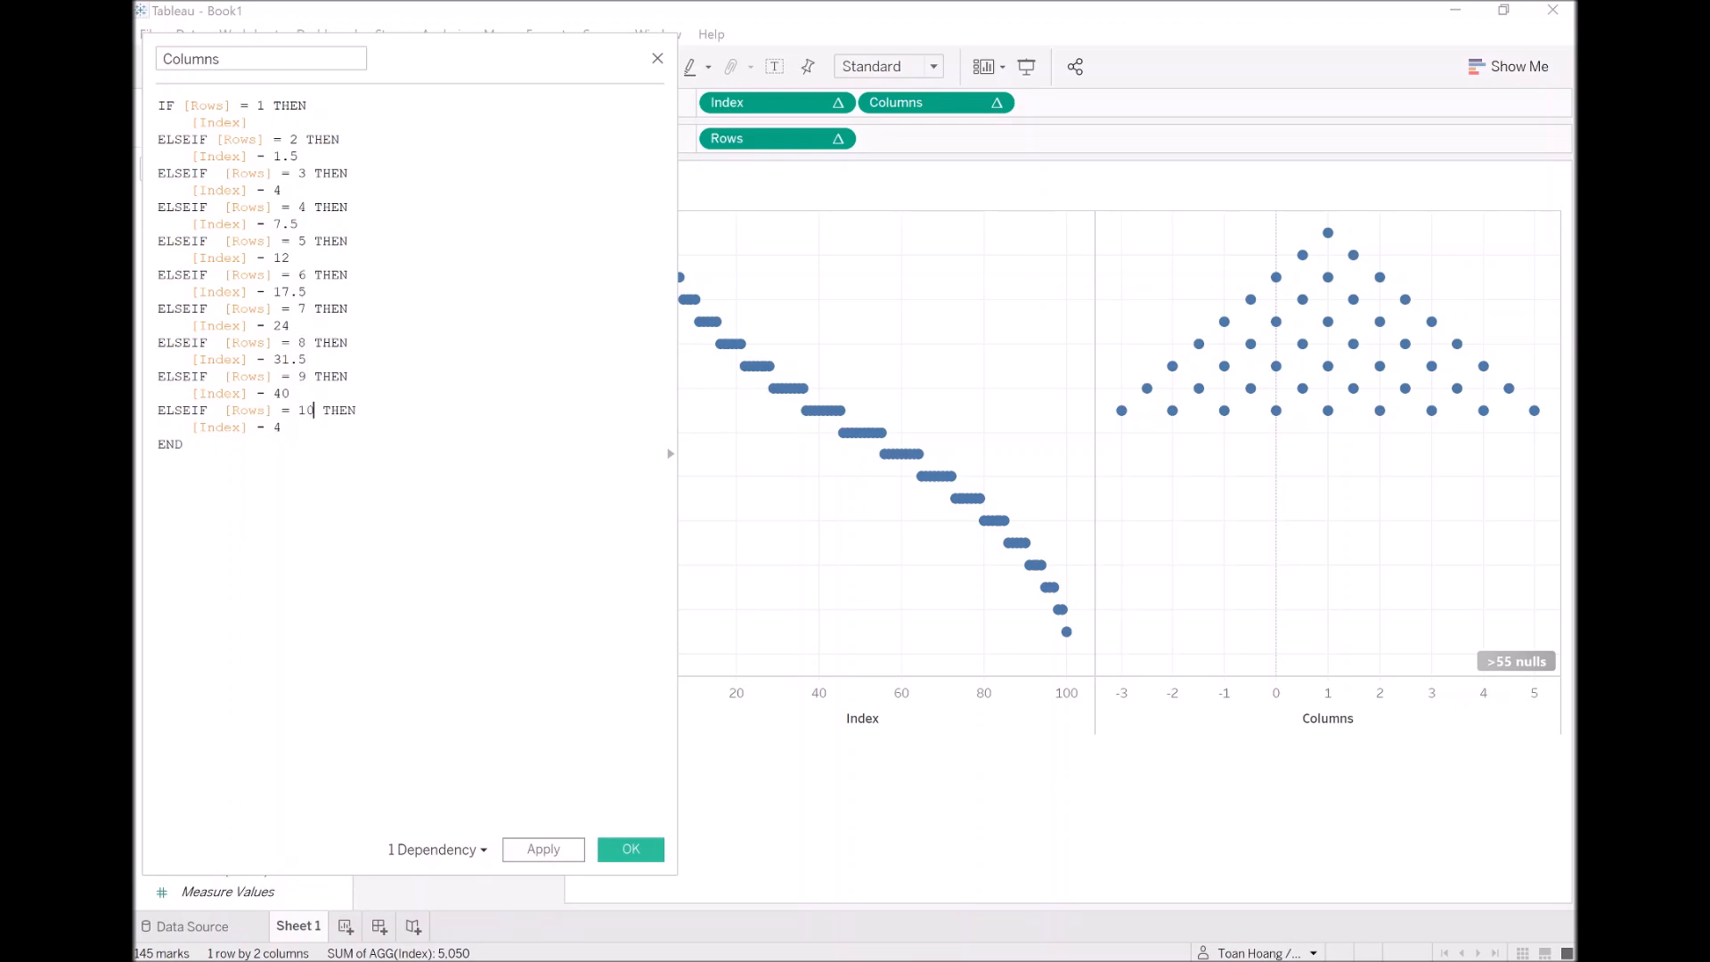
{"action": "key", "text": "BackSpace"}
{"action": "type", "text": "49.5"}
{"action": "left_click", "coordinate": [543, 849]}
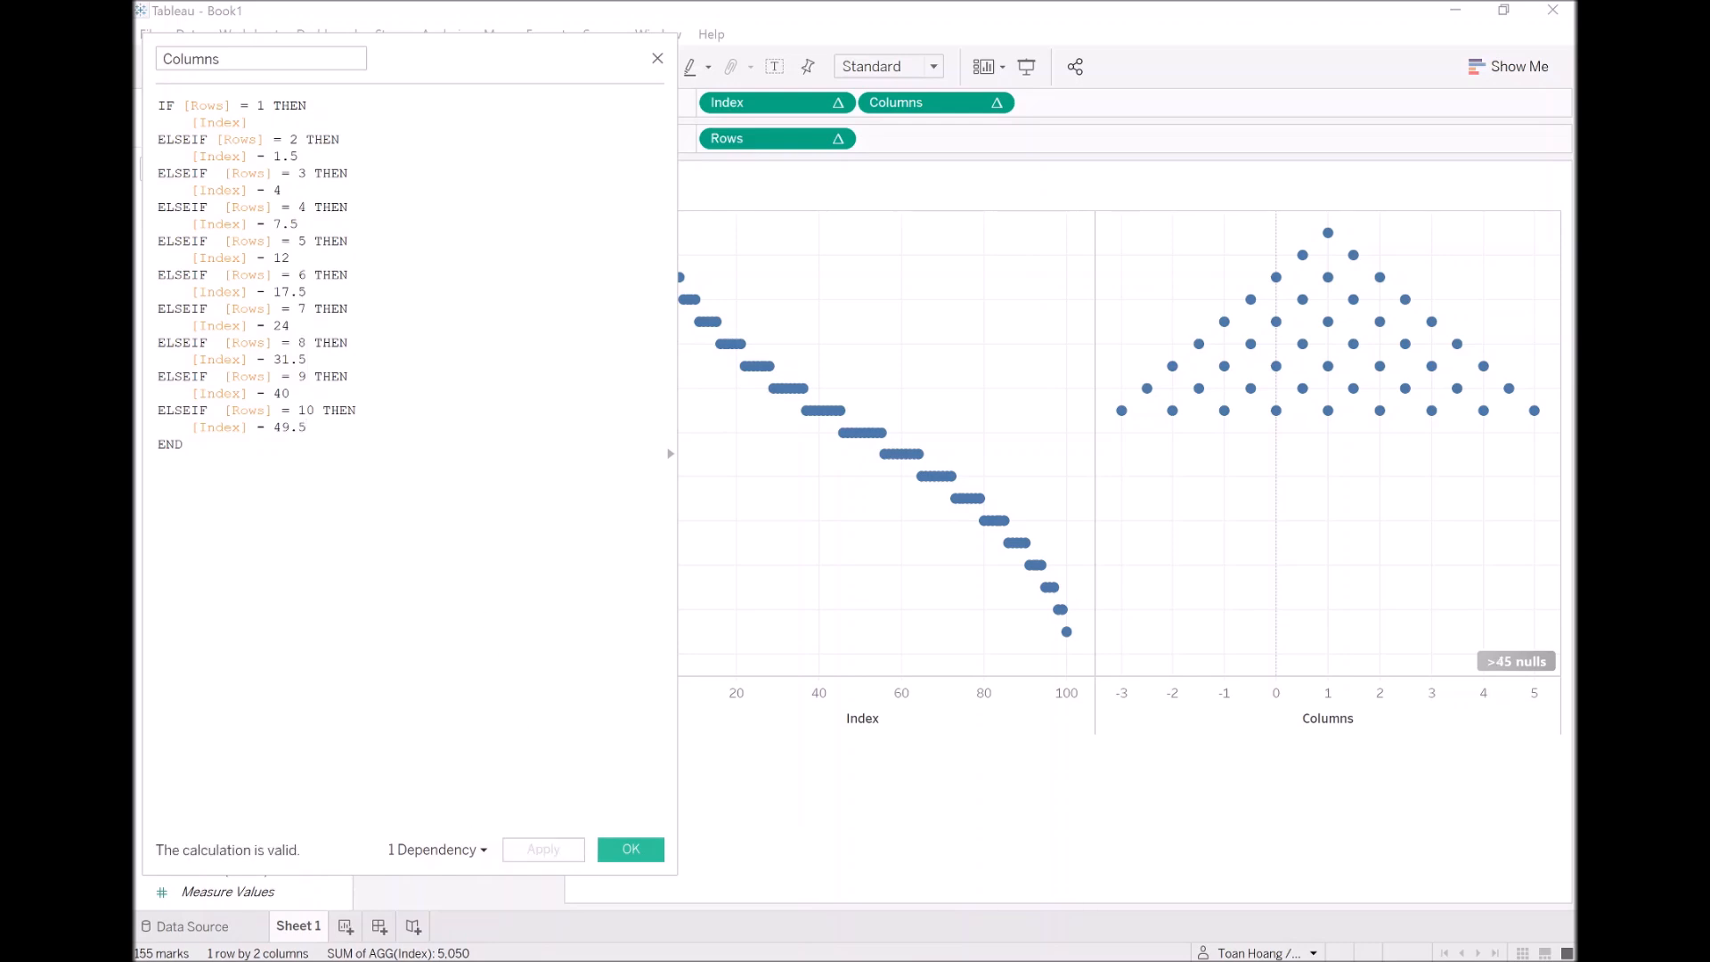
Add the branch ELSEIF [Rows] = 11 THEN [Index] - 59 to the Columns formula and apply it
{"action": "key", "text": "ctrl+v"}
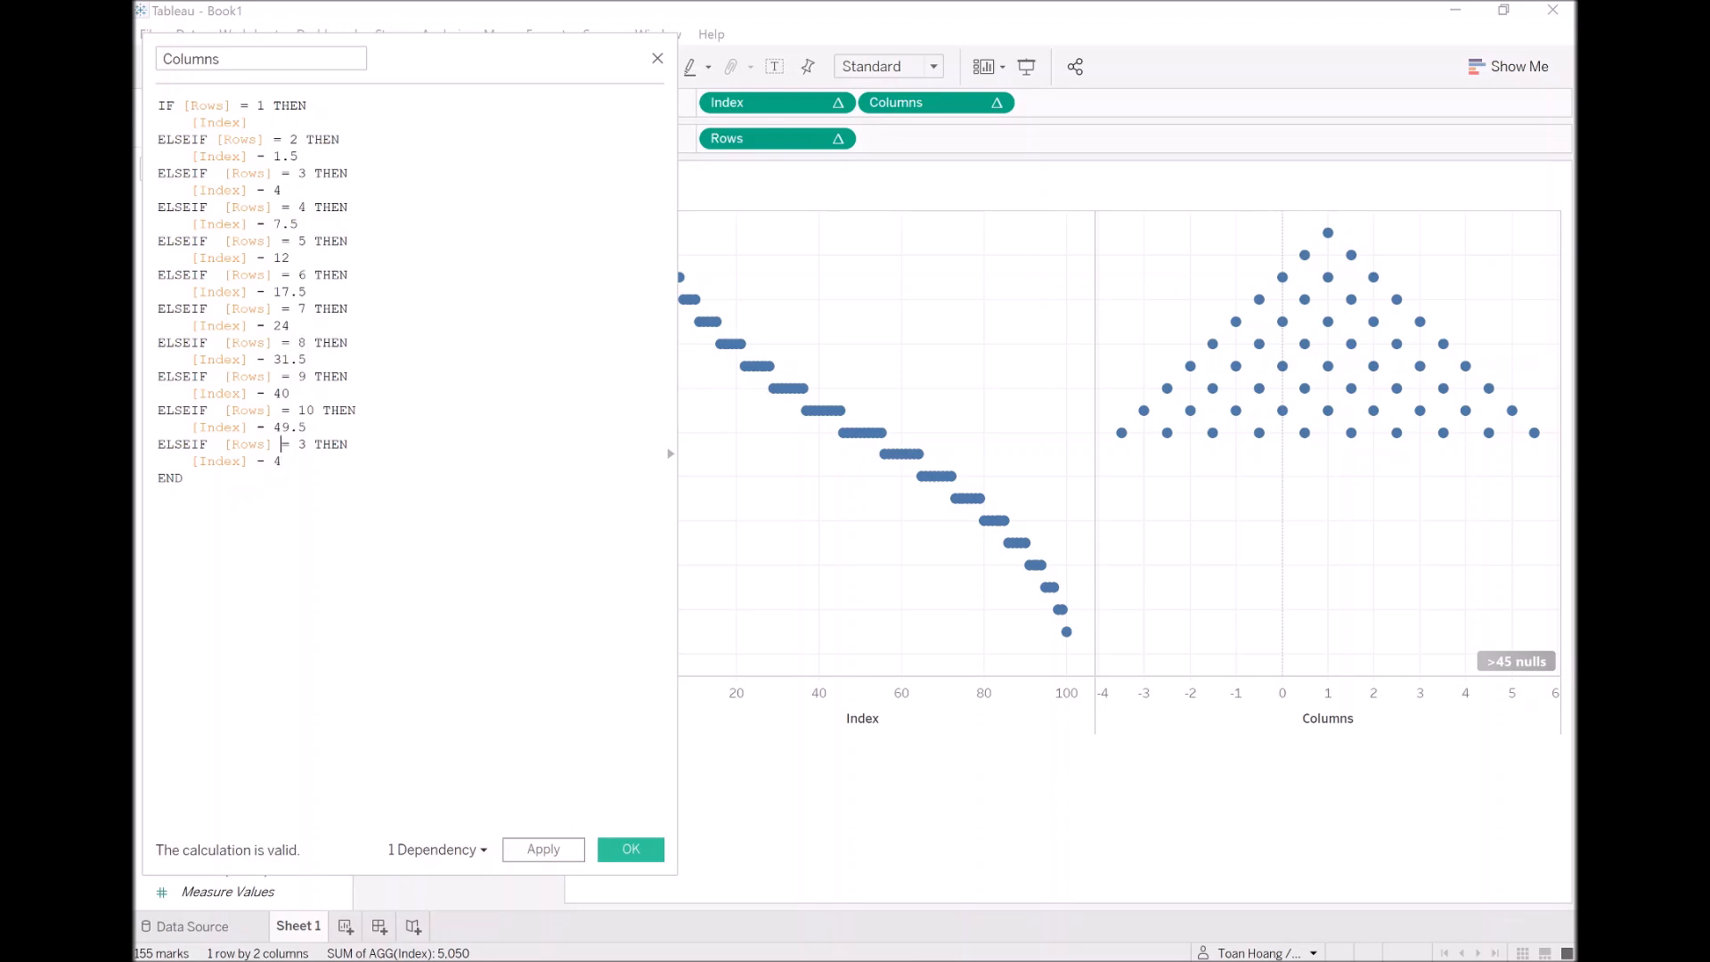
{"action": "key", "text": "BackSpace"}
{"action": "type", "text": "11"}
{"action": "key", "text": "Down"}
{"action": "key", "text": "BackSpace"}
{"action": "type", "text": "59"}
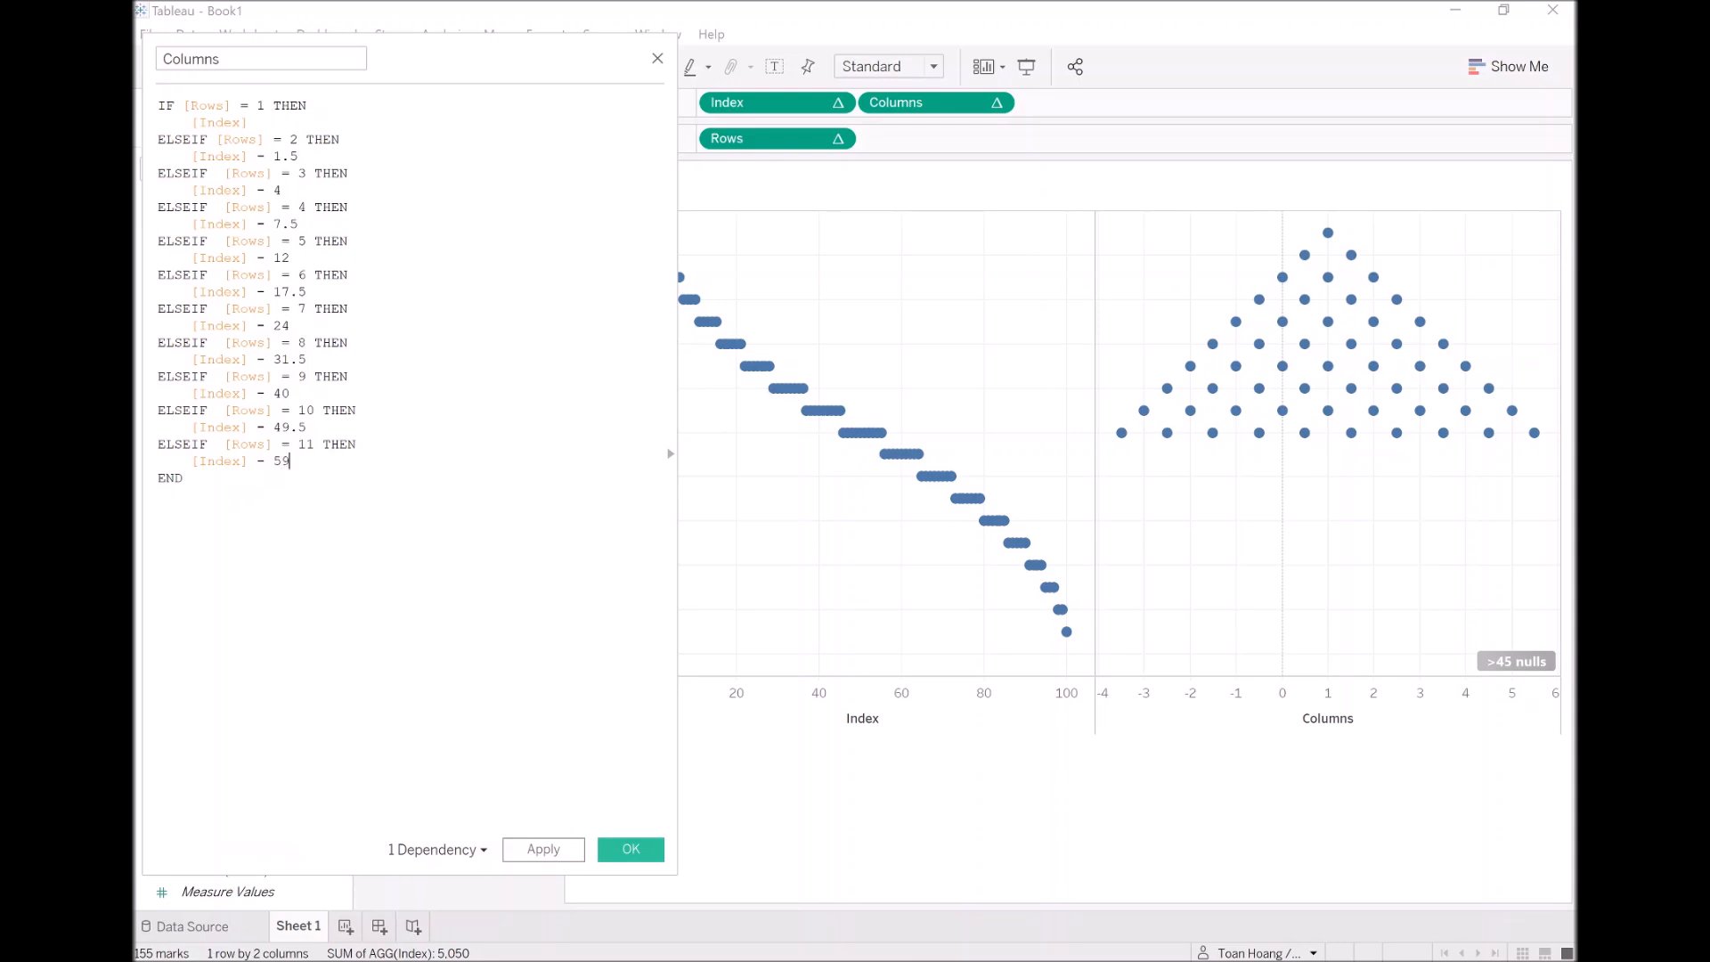
{"action": "left_click", "coordinate": [558, 853]}
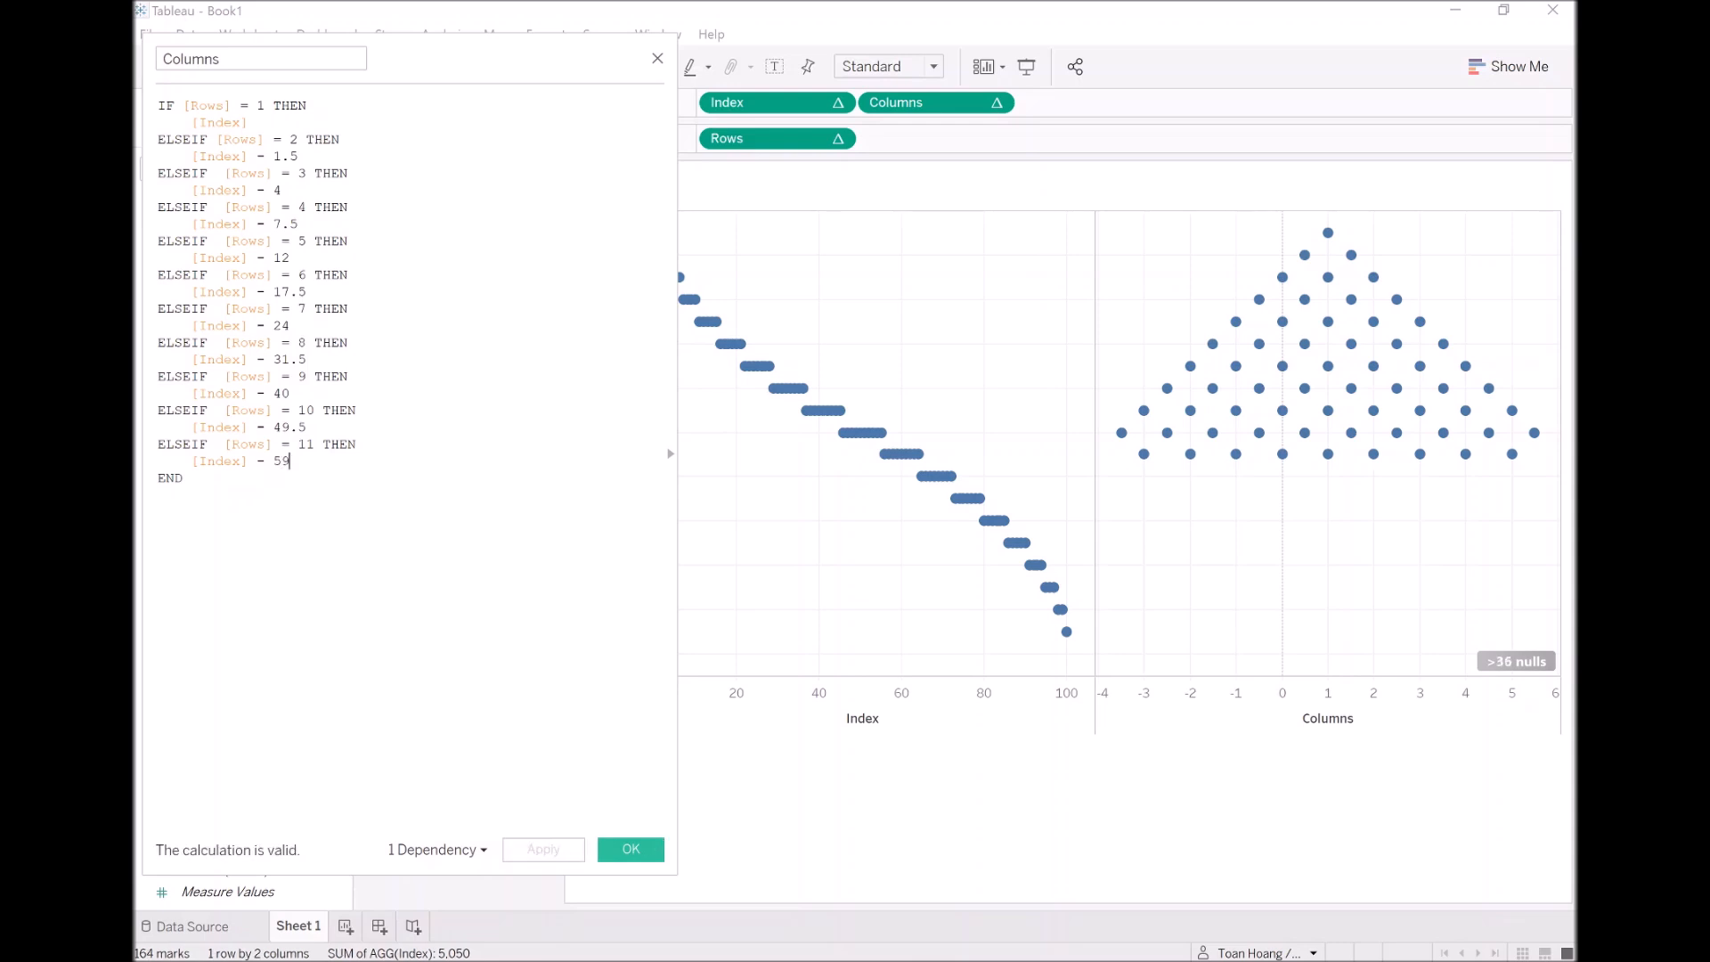
Add the branch ELSEIF [Rows] = 12 THEN [Index] - 67.5 to the Columns formula and apply it
{"action": "key", "text": "Return"}
{"action": "type", "text": "ELSEIF [Rows] = 3 THEN     [Index] - 4"}
{"action": "key", "text": "Delete"}
{"action": "type", "text": "12"}
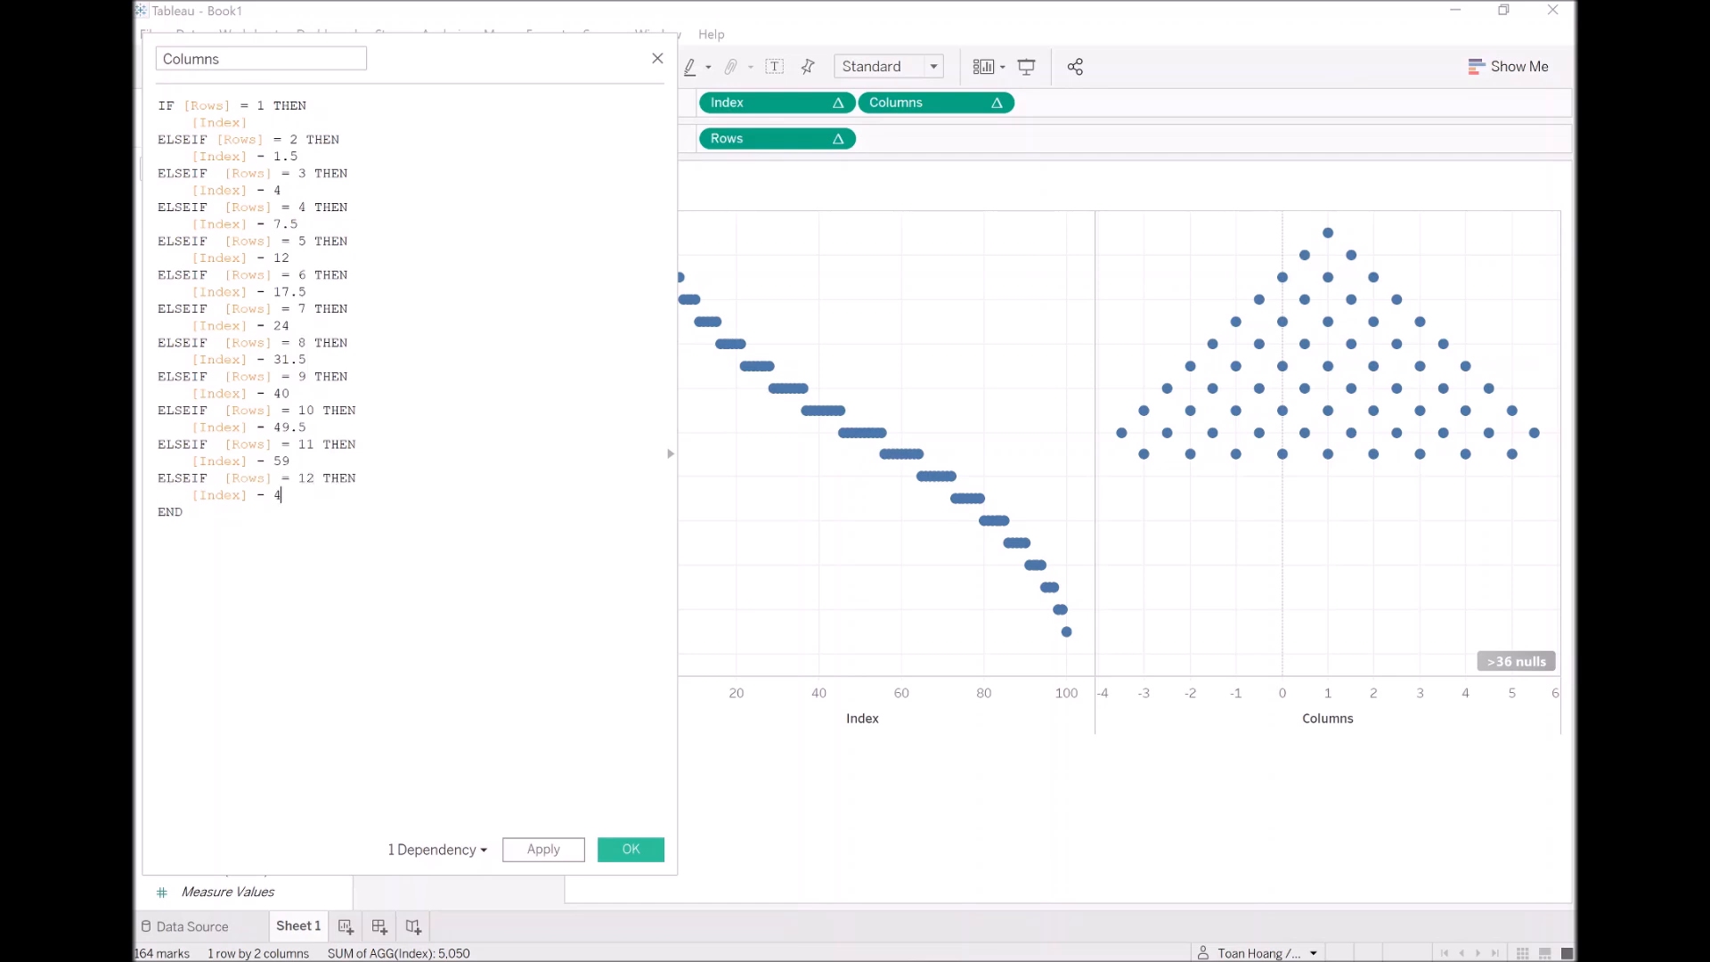
{"action": "key", "text": "BackSpace"}
{"action": "type", "text": "67.5"}
{"action": "left_click", "coordinate": [539, 849]}
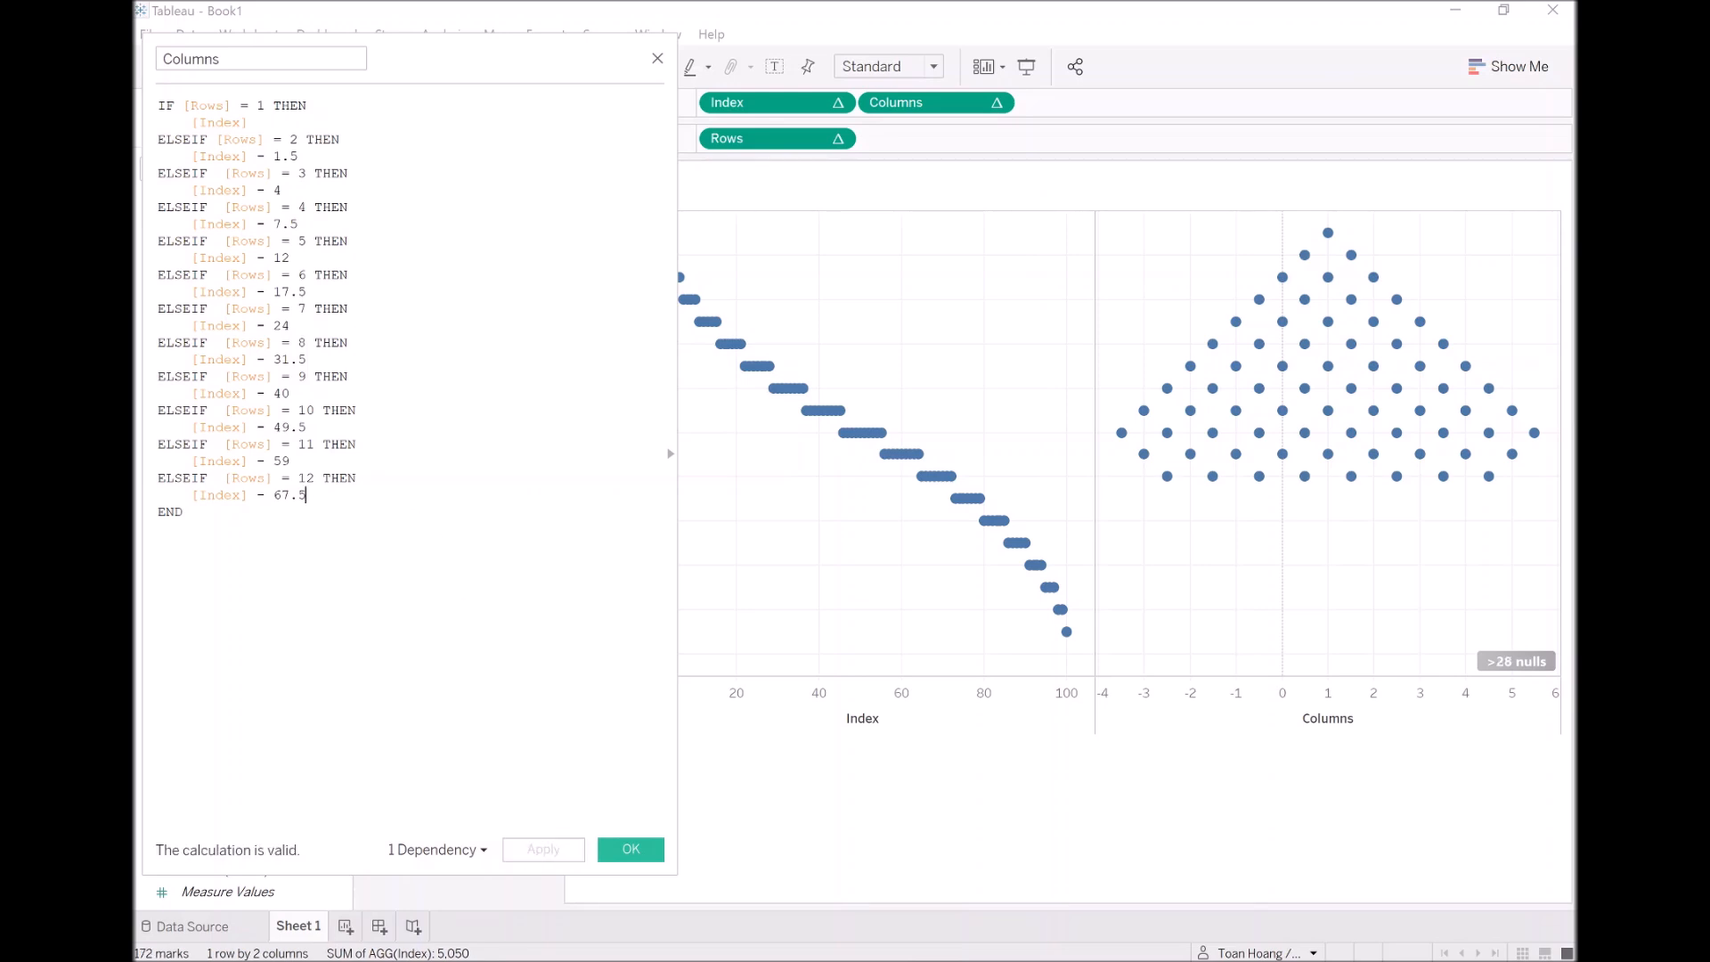
Add the branch ELSEIF [Rows] = 13 THEN [Index] - 75 to the Columns formula and apply it
{"action": "type", "text": "ELSEIF  [Rows] = 3 THEN     [Index] - 4"}
{"action": "left_click", "coordinate": [297, 511]}
{"action": "type", "text": "1"}
{"action": "key", "text": "BackSpace"}
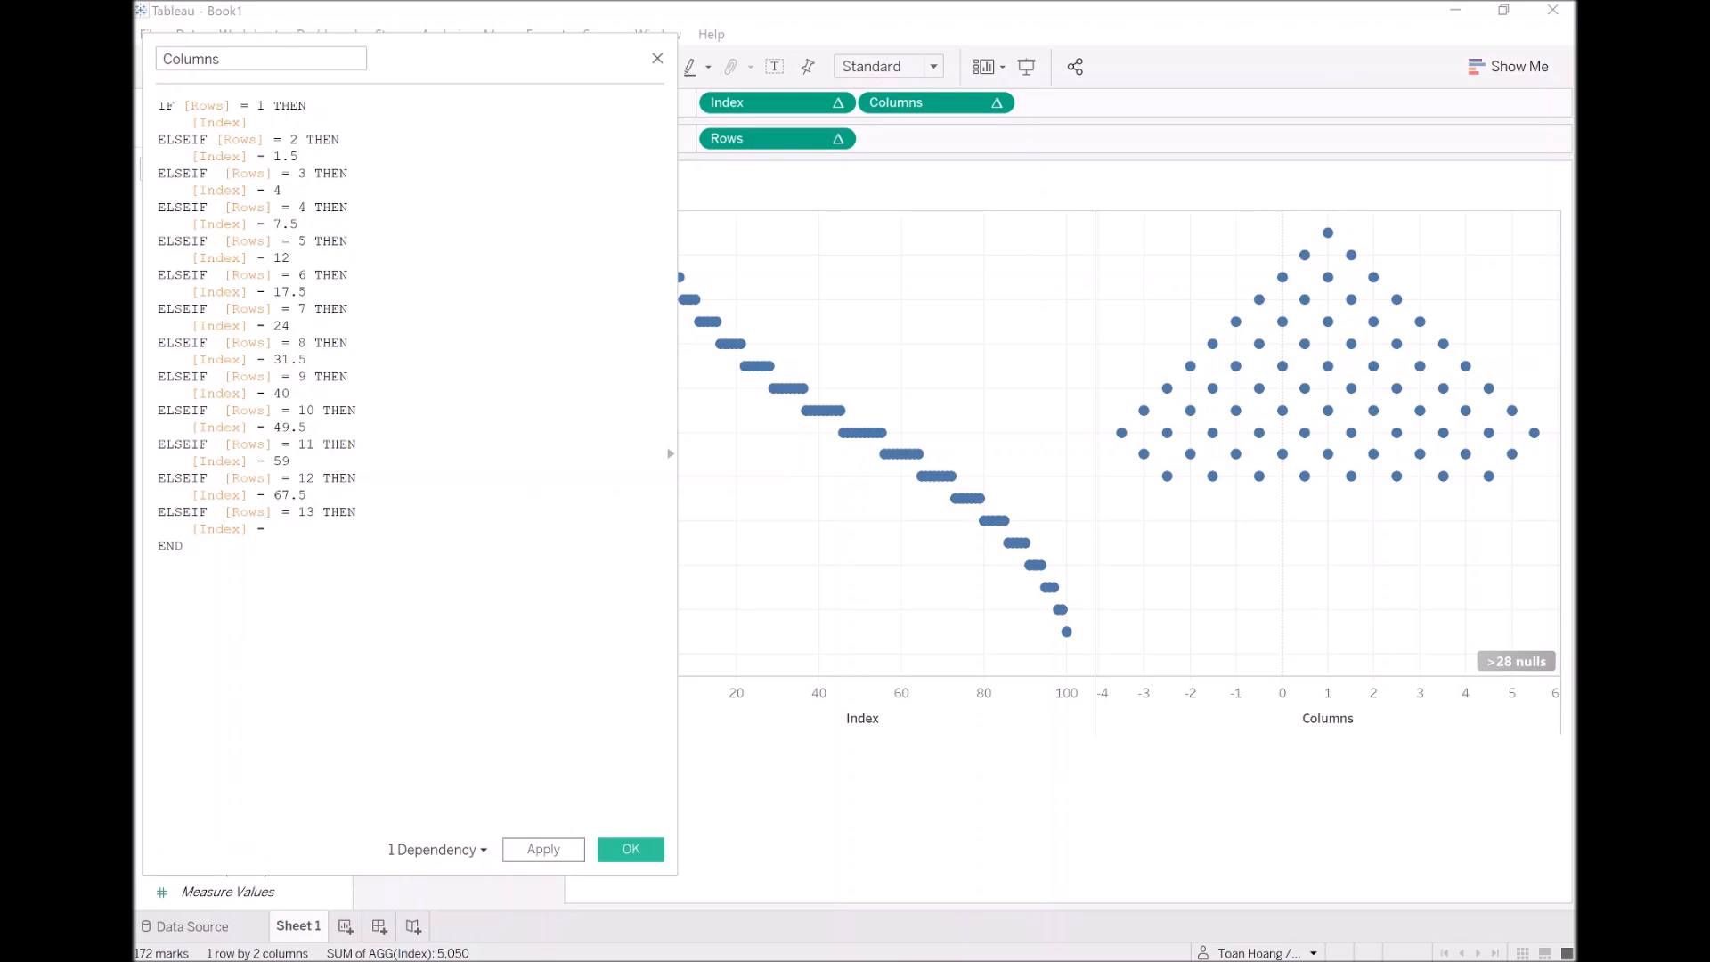
{"action": "type", "text": "75"}
{"action": "left_click", "coordinate": [543, 848]}
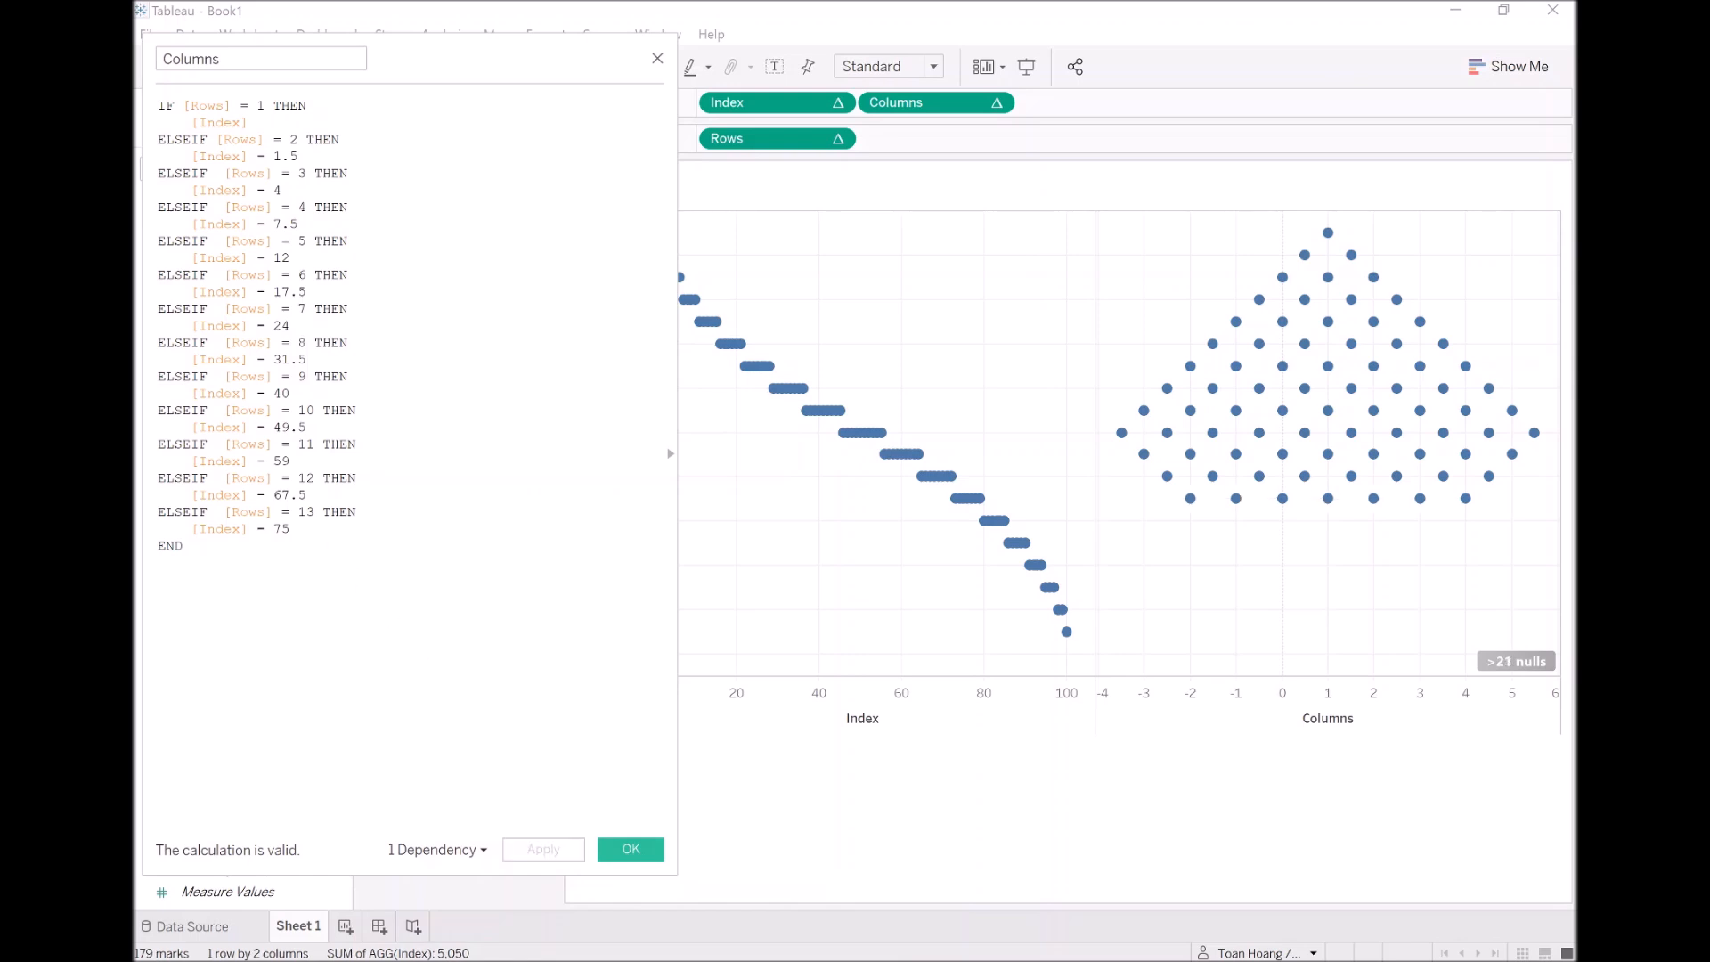
Add the branch ELSEIF [Rows] = 14 THEN [Index] - 81.5 to the Columns formula and apply it
{"action": "type", "text": "ELSEIF  [Rows] = 3 THEN     [Index] - 4"}
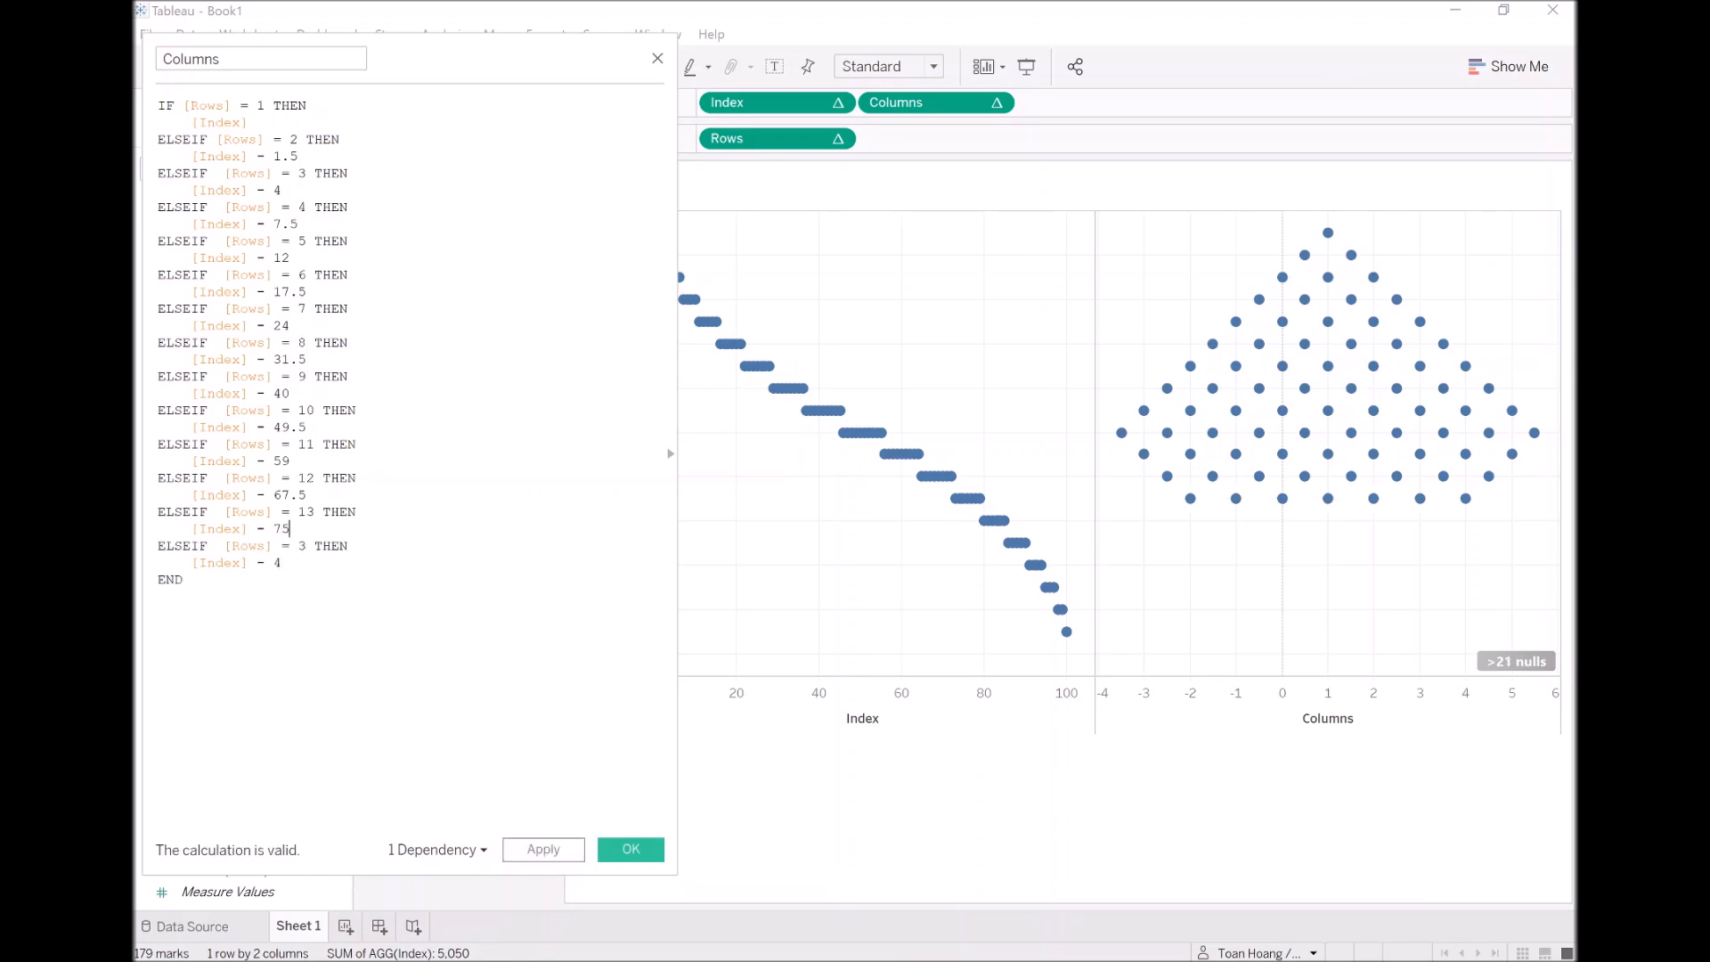
{"action": "key", "text": "BackSpace"}
{"action": "type", "text": "14"}
{"action": "key", "text": "Down"}
{"action": "key", "text": "BackSpace"}
{"action": "type", "text": "81.5"}
{"action": "left_click", "coordinate": [544, 848]}
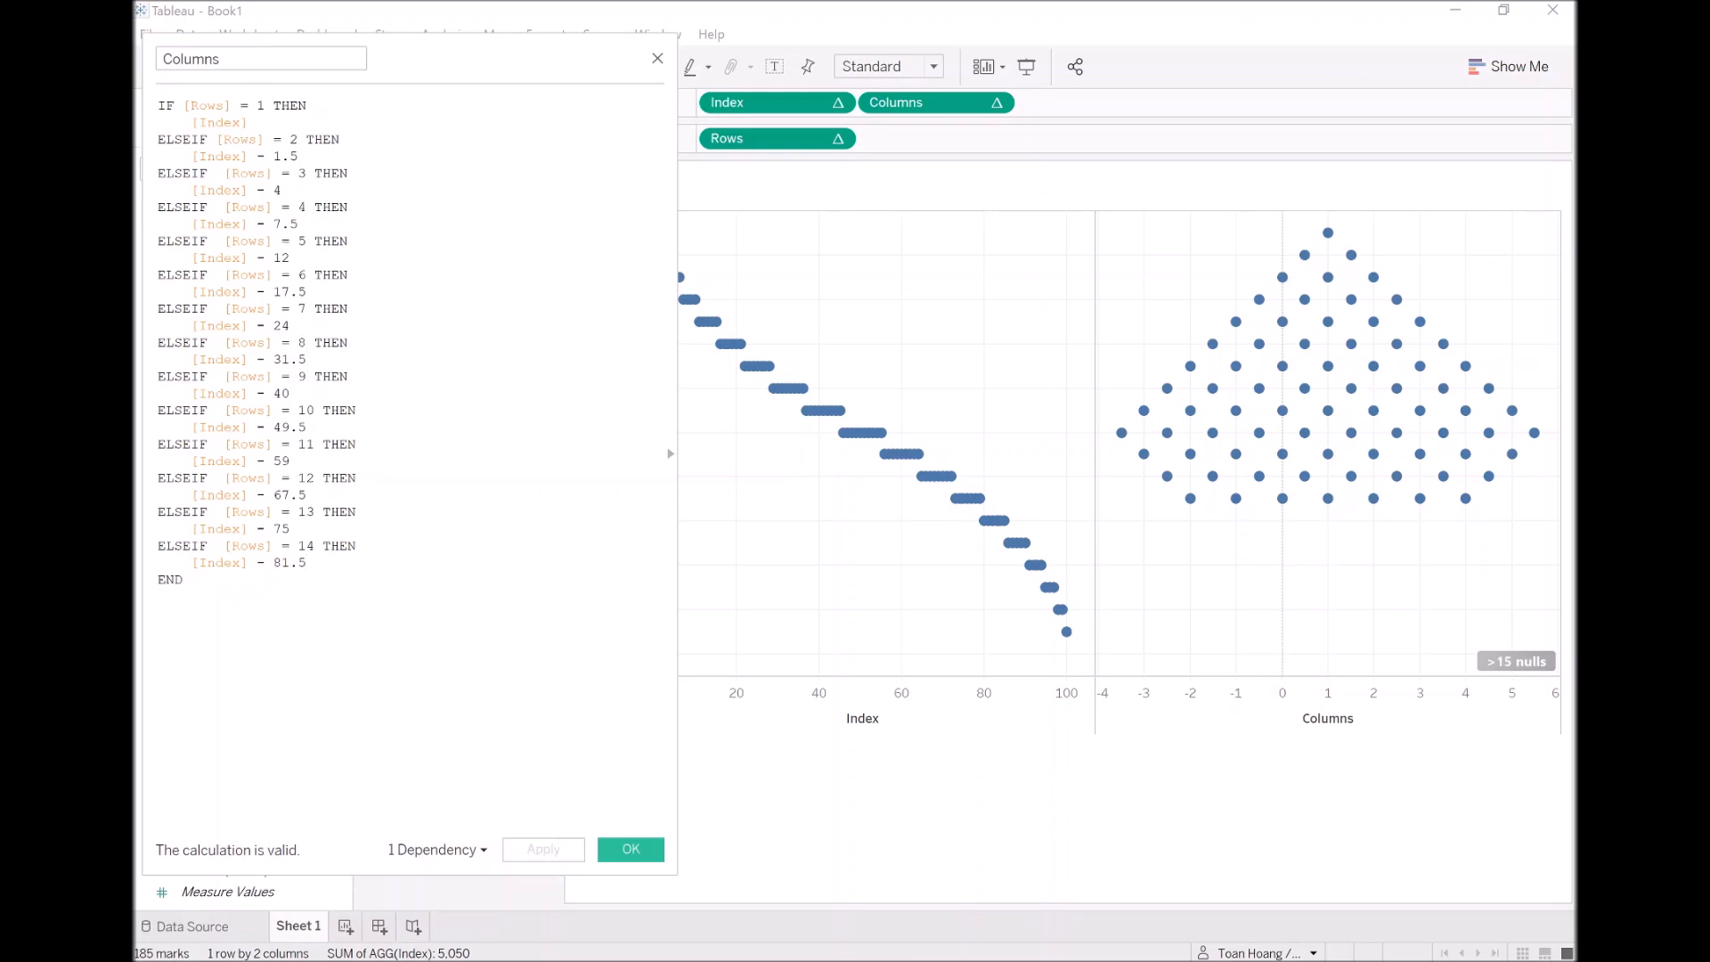
Add the branch ELSEIF [Rows] = 15 THEN [Index] - 87 to the Columns formula and apply it
{"action": "key", "text": "Return"}
{"action": "type", "text": "ELSEIF  [Rows] = 3 THEN     [Index] - 4"}
{"action": "type", "text": "15"}
{"action": "key", "text": "Down"}
{"action": "key", "text": "BackSpace"}
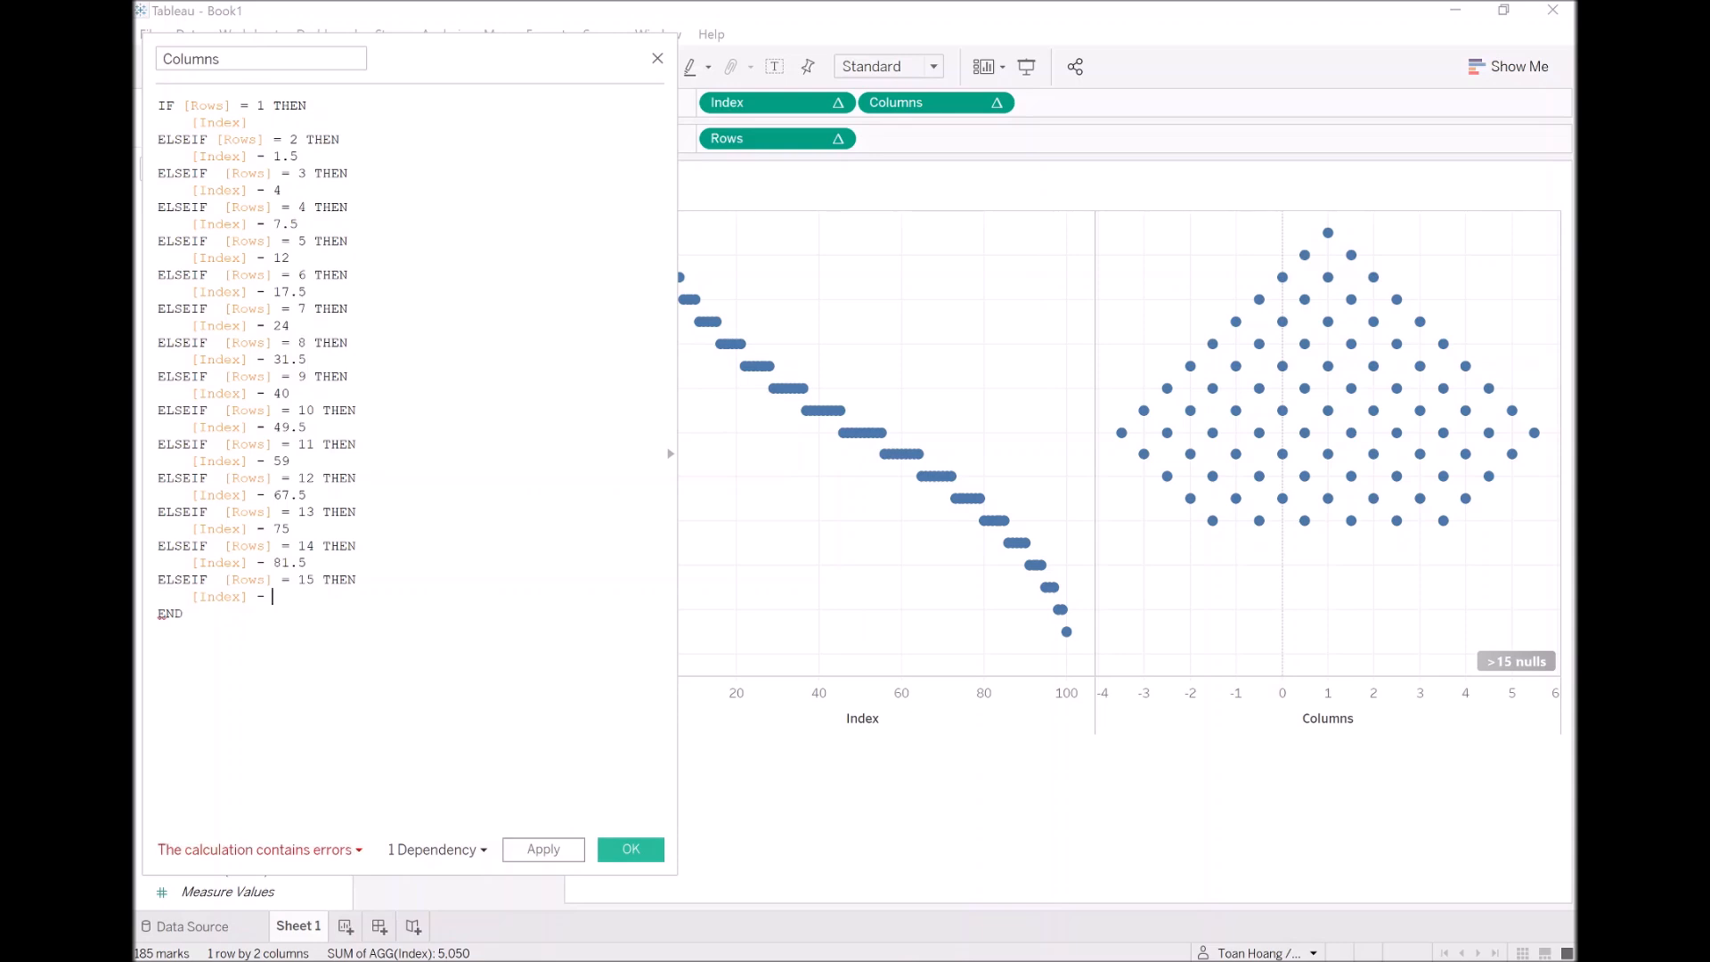
{"action": "type", "text": "87"}
{"action": "left_click", "coordinate": [565, 849]}
Add the branch ELSEIF [Rows] = 16 THEN [Index] - 91.5 to the Columns formula and apply it
{"action": "type", "text": "ELSEIF  [Rows] = 3 THEN     [Index] - 4"}
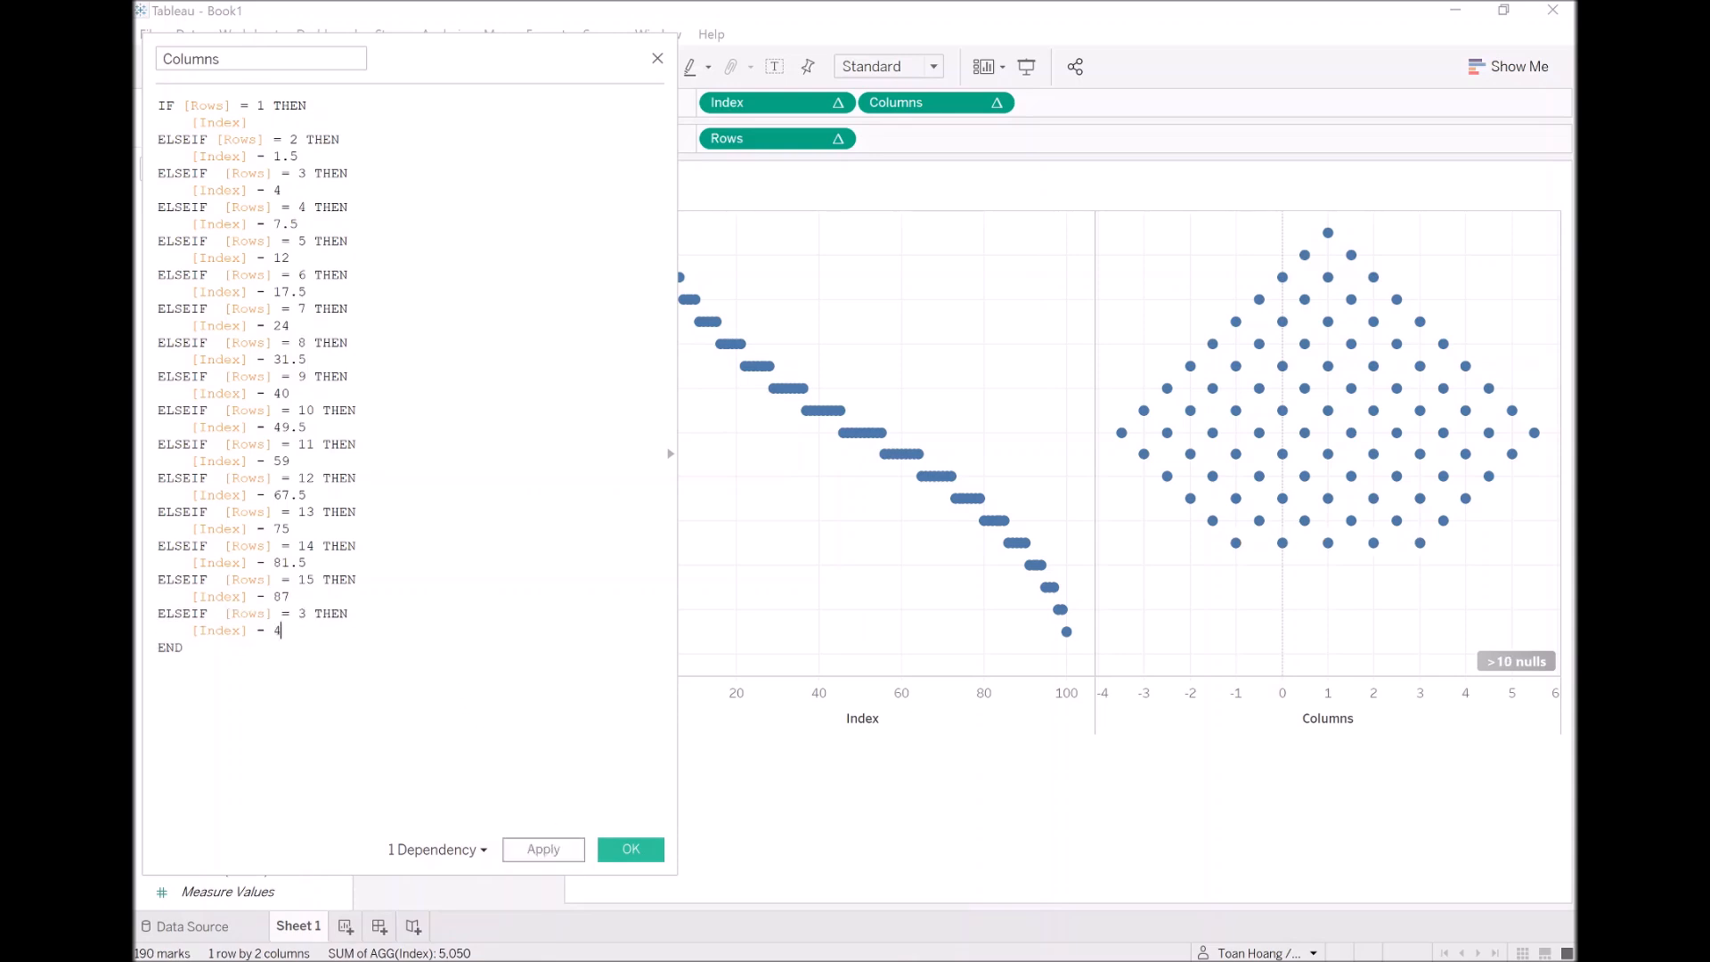
{"action": "key", "text": "Up"}
{"action": "key", "text": "BackSpace"}
{"action": "type", "text": "16"}
{"action": "key", "text": "BackSpace"}
{"action": "type", "text": "91.5"}
{"action": "left_click", "coordinate": [535, 848]}
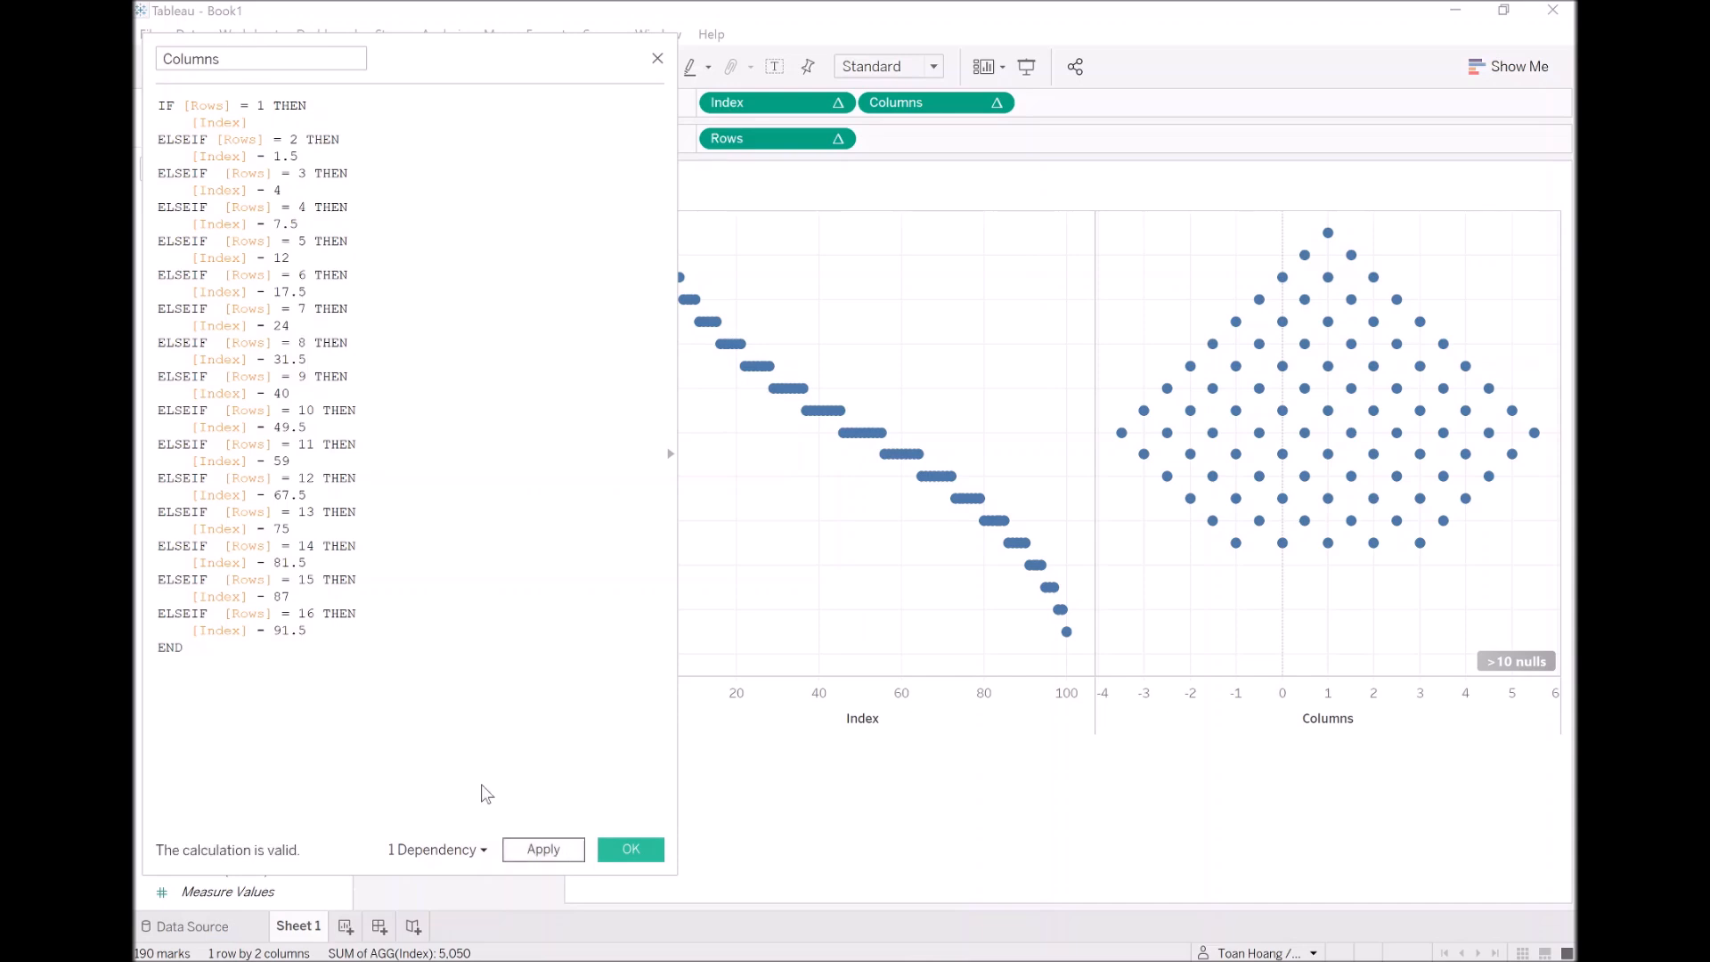
Add the branch ELSEIF [Rows] = 17 THEN [Index] - 95 to the Columns formula and apply it
{"action": "type", "text": "ELSEIF  [Rows] = 3 THEN     [Index] - 4"}
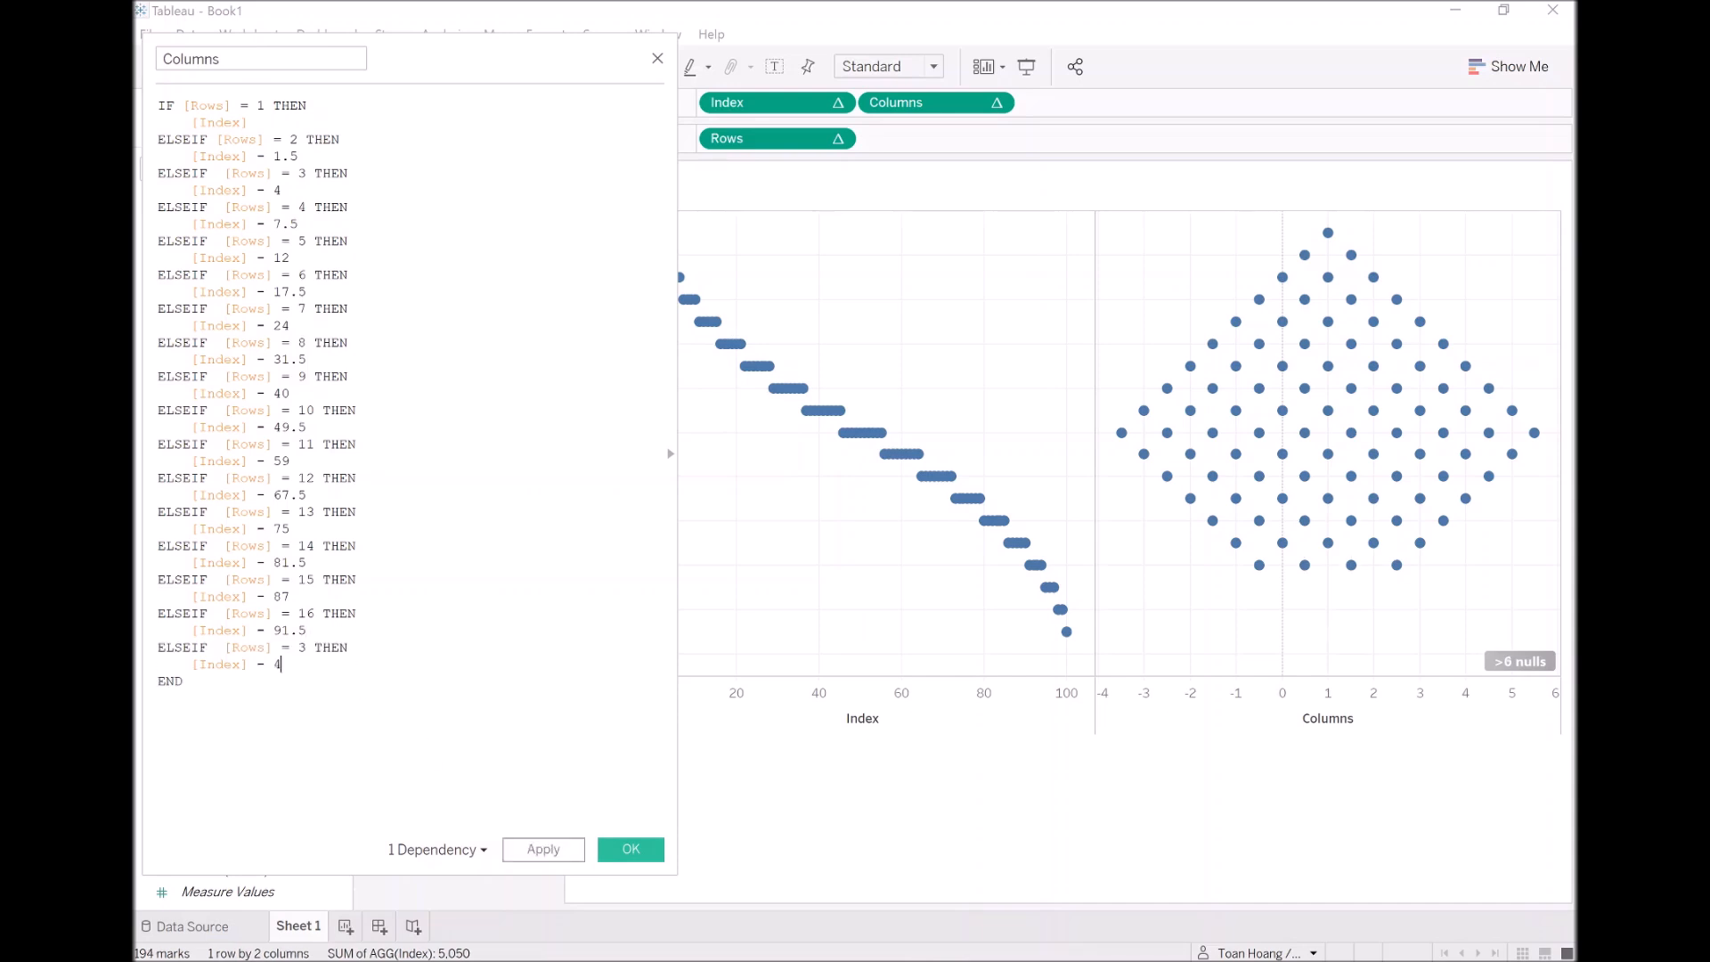
{"action": "double_click", "coordinate": [302, 646]}
{"action": "type", "text": "17"}
{"action": "key", "text": "BackSpace"}
{"action": "type", "text": "95"}
{"action": "left_click", "coordinate": [544, 849]}
{"action": "mouse_move", "coordinate": [882, 448]}
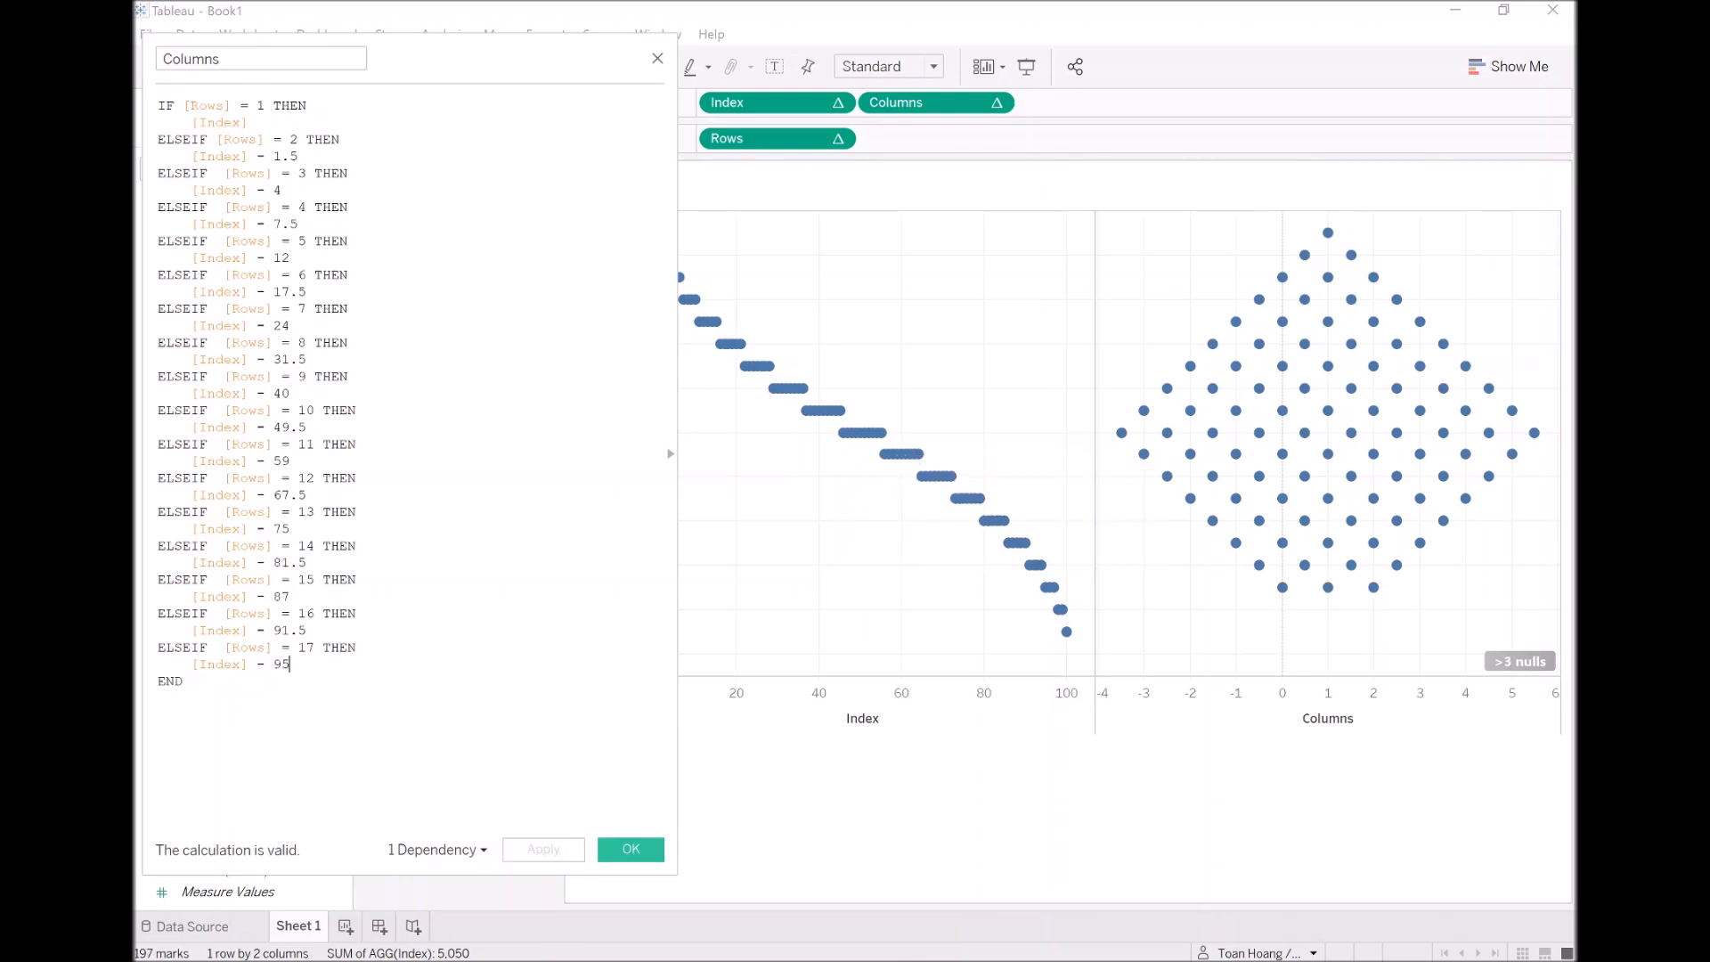
Add the branch ELSEIF [Rows] = 18 THEN [Index] - 97.5 to the Columns formula and apply it
{"action": "key", "text": "Return"}
{"action": "type", "text": "ELSEIF  [Rows] = 3 THEN     [Index] - 4"}
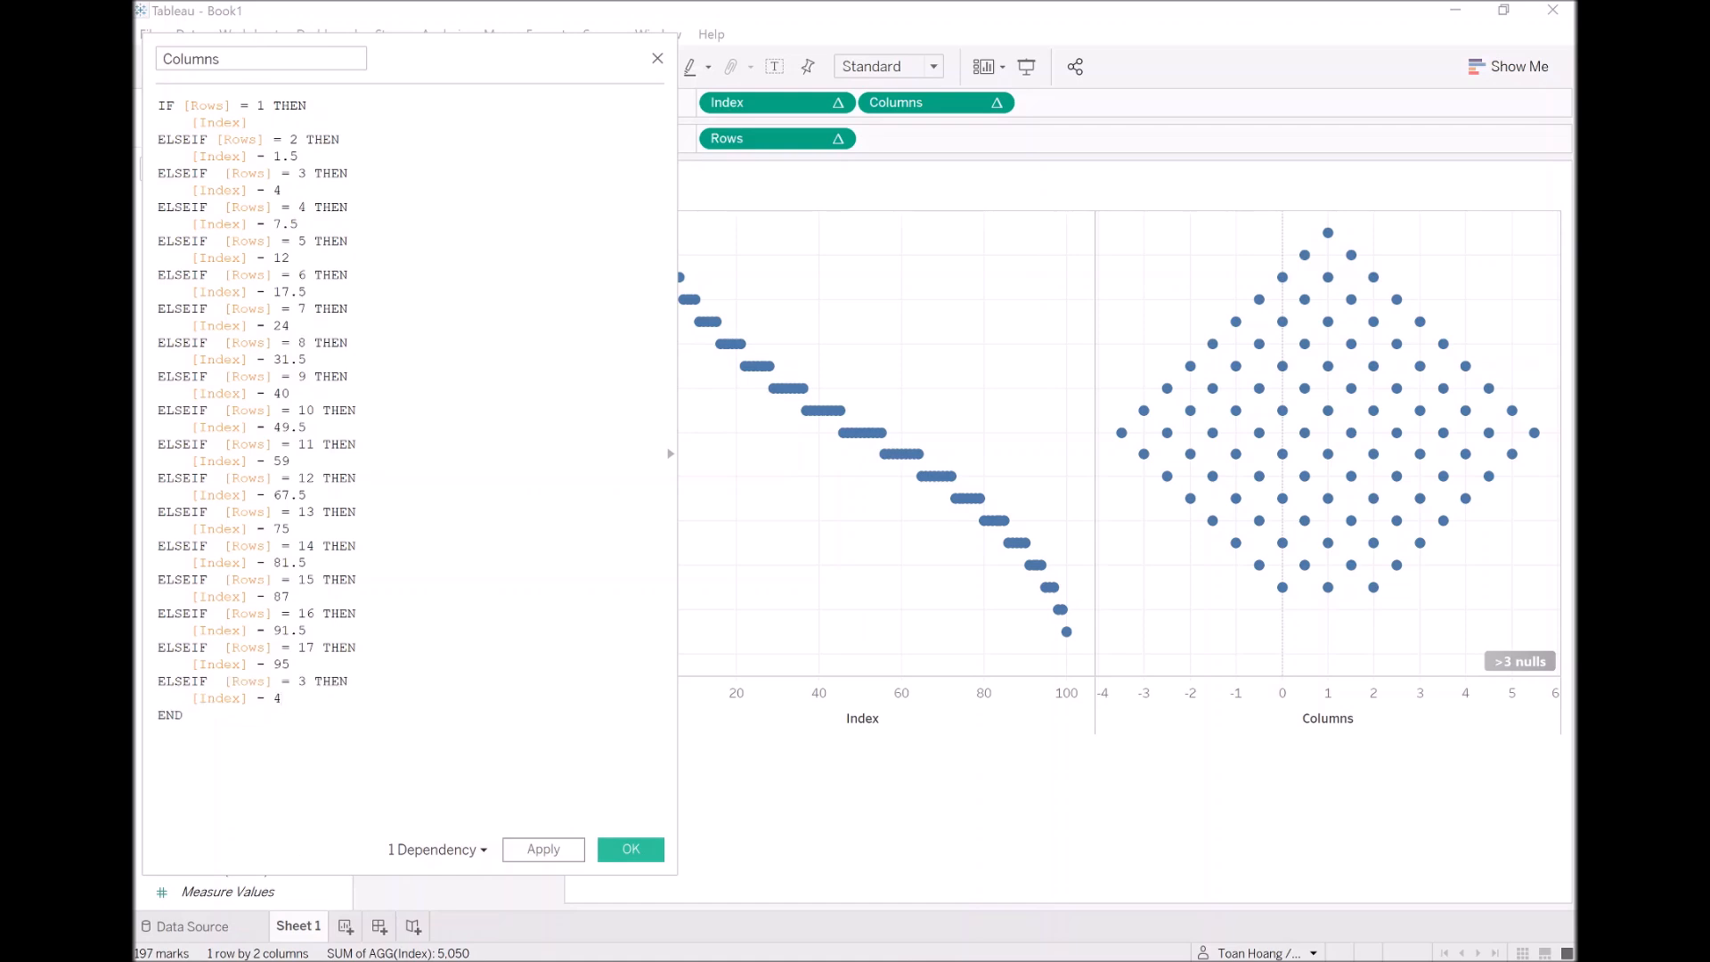
{"action": "double_click", "coordinate": [302, 681]}
{"action": "type", "text": "18"}
{"action": "key", "text": "Down"}
{"action": "key", "text": "BackSpace"}
{"action": "type", "text": "97.5"}
{"action": "left_click", "coordinate": [560, 848]}
Finish the Columns formula with an ELSE branch returning 1, then apply and save the calculation
{"action": "key", "text": "Return"}
{"action": "type", "text": "ELSE"}
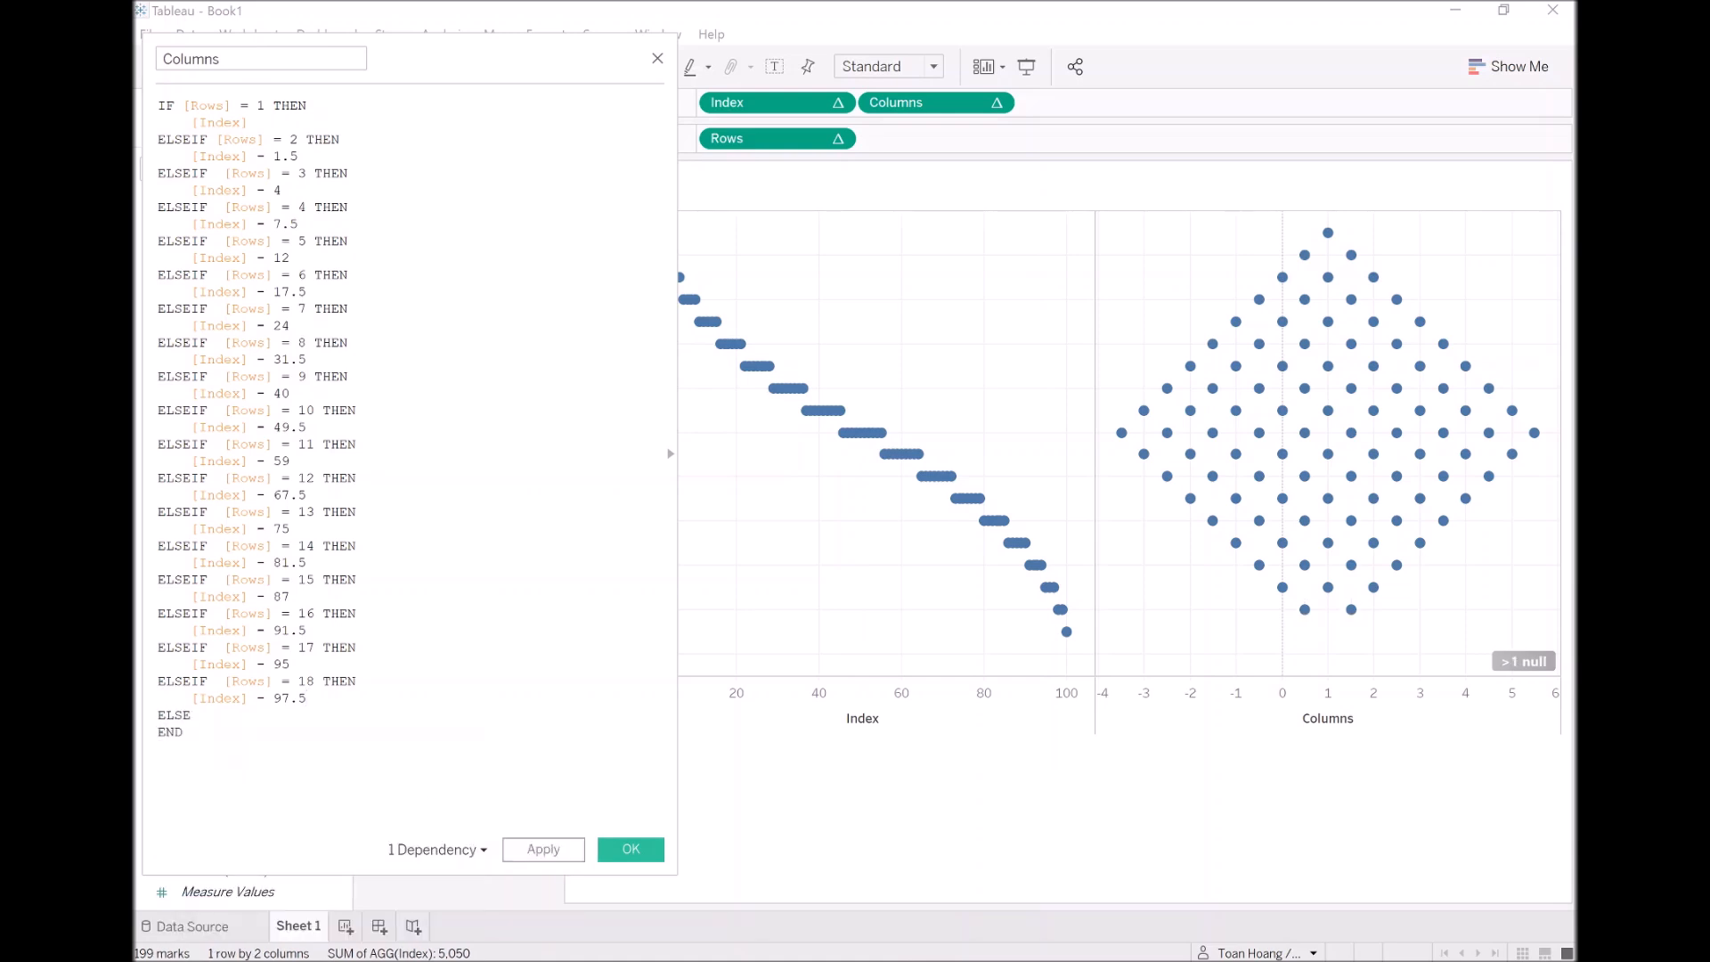
{"action": "key", "text": "Return"}
{"action": "key", "text": "Tab"}
{"action": "type", "text": "1"}
{"action": "left_click", "coordinate": [554, 847]}
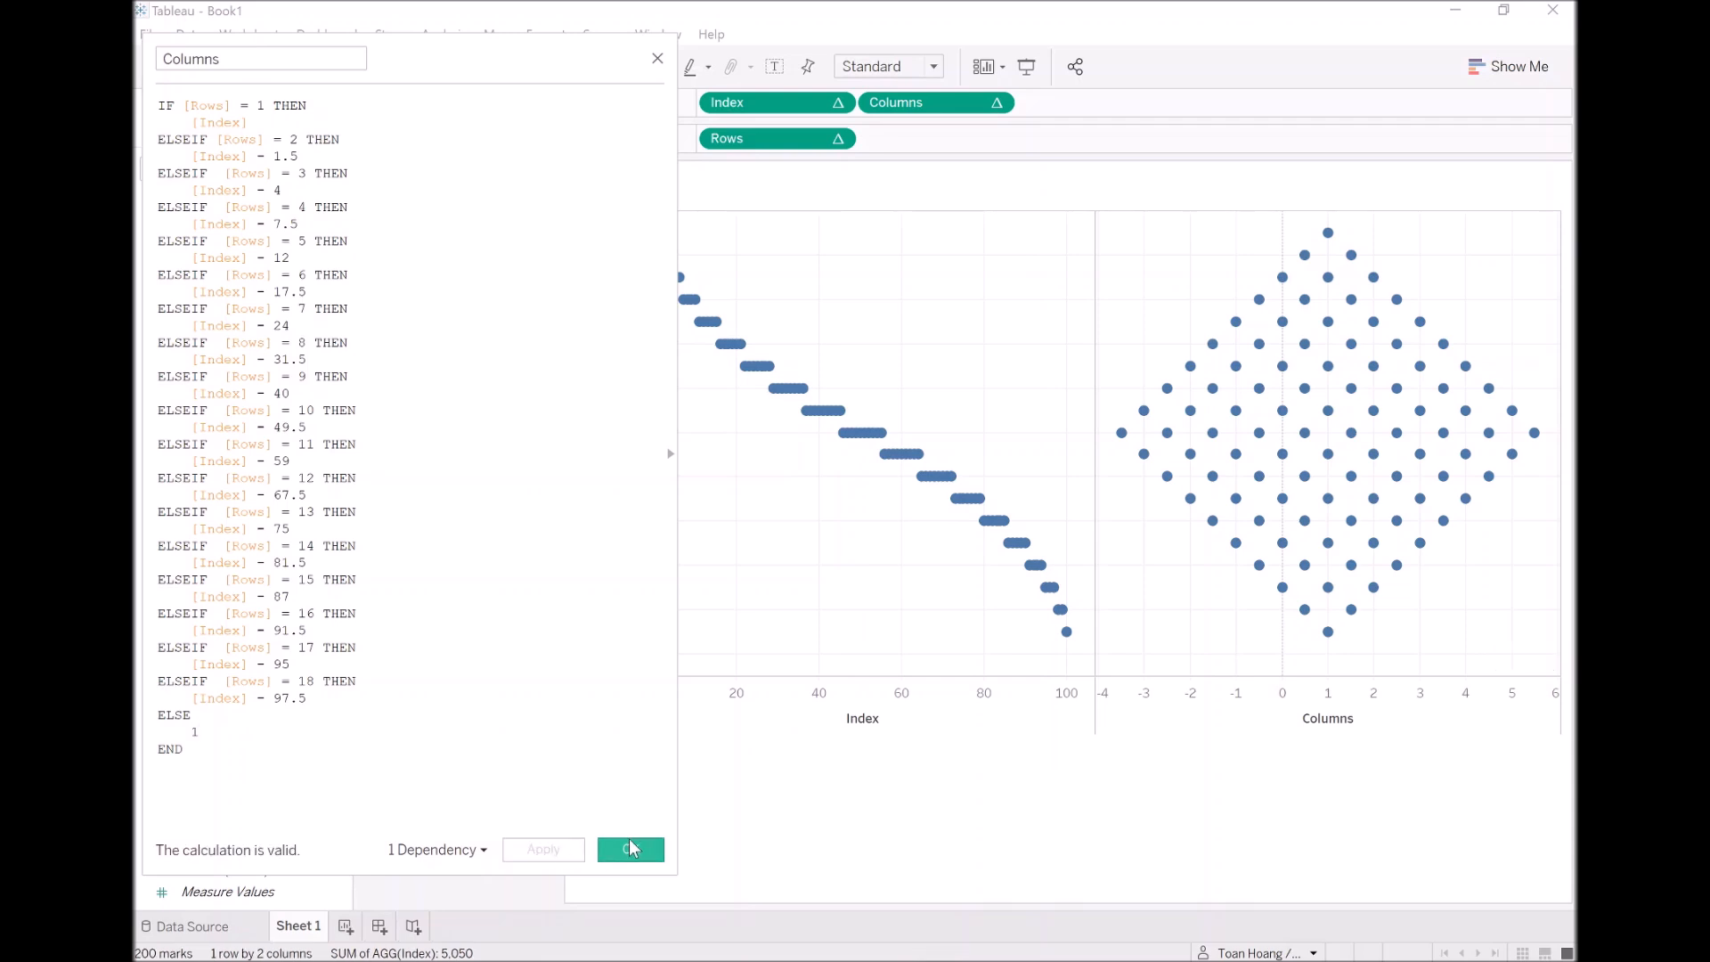
{"action": "left_click", "coordinate": [628, 846]}
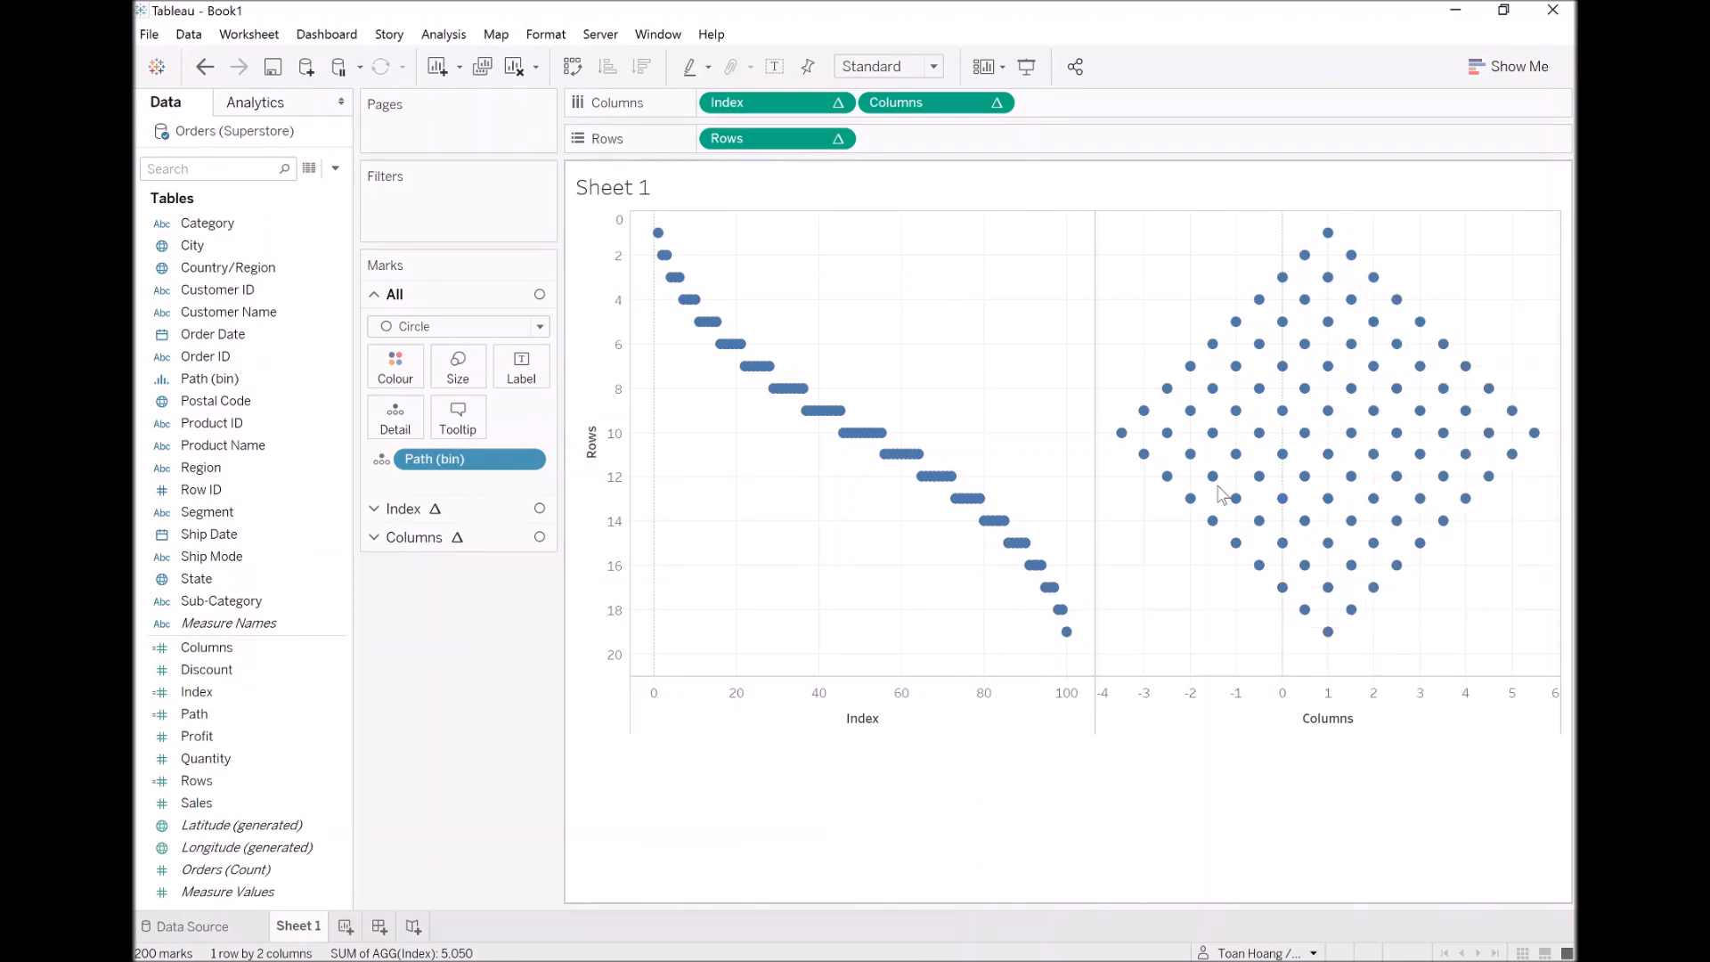
Remove Index from the columns shelf and place Region ahead of Columns to split the diamond by region
{"action": "left_click_drag", "start_coordinate": [761, 99], "coordinate": [477, 668]}
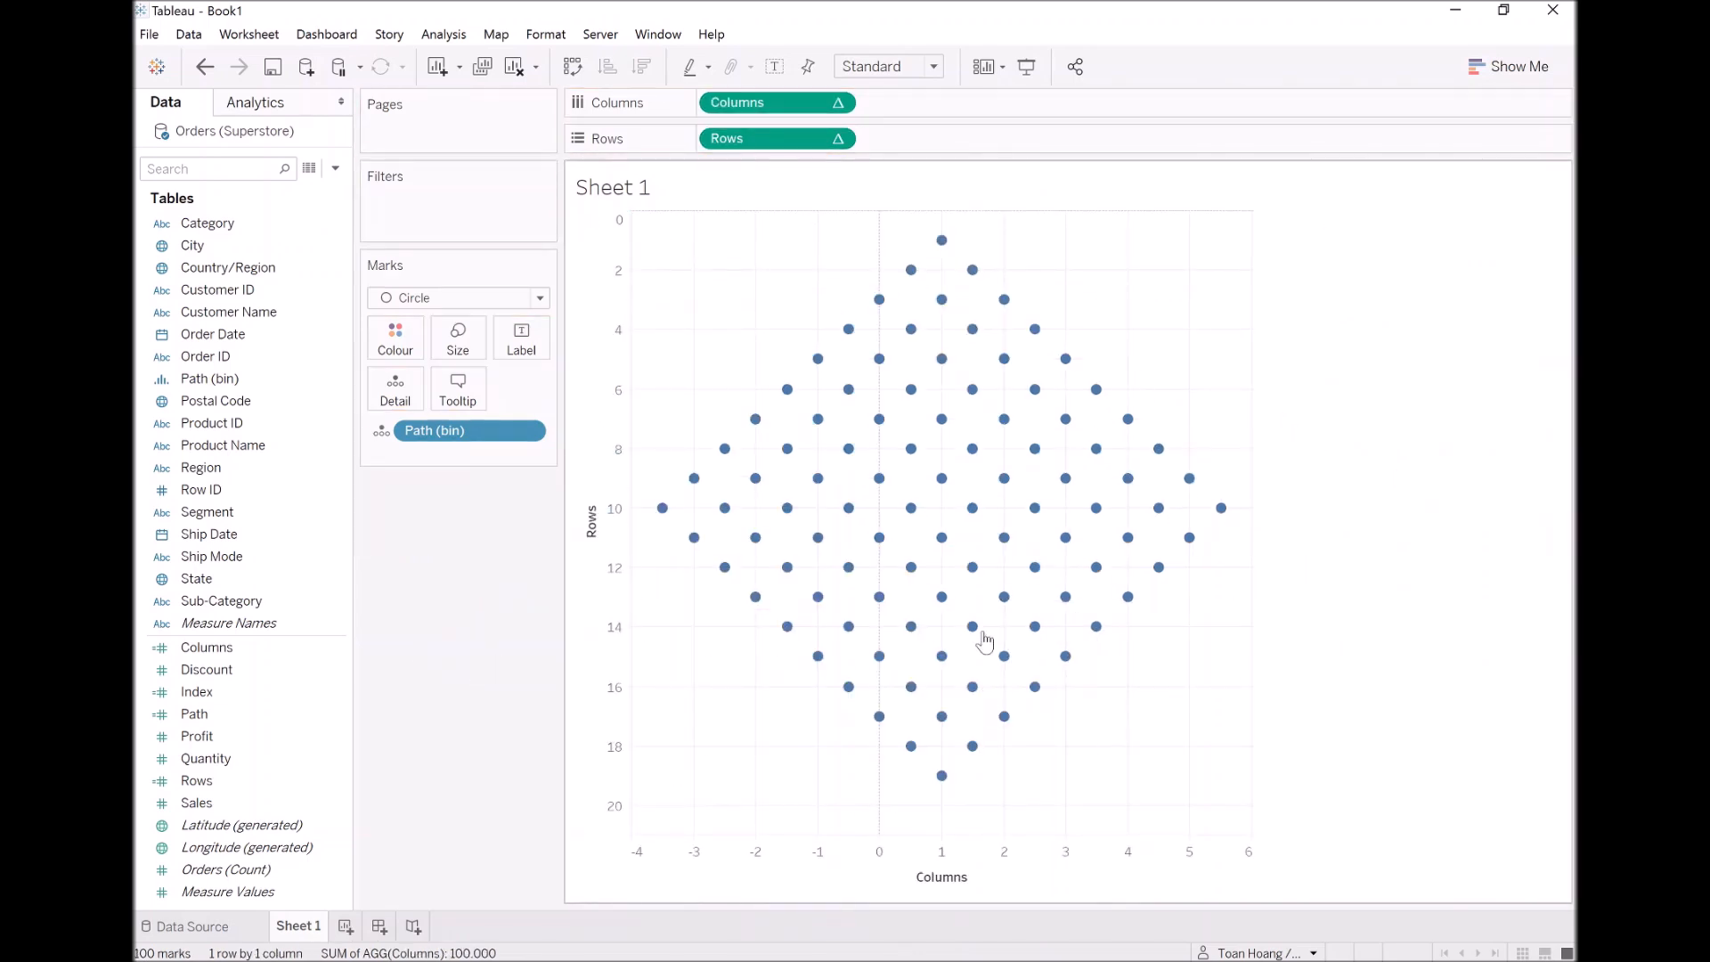
{"action": "mouse_move", "coordinate": [942, 243]}
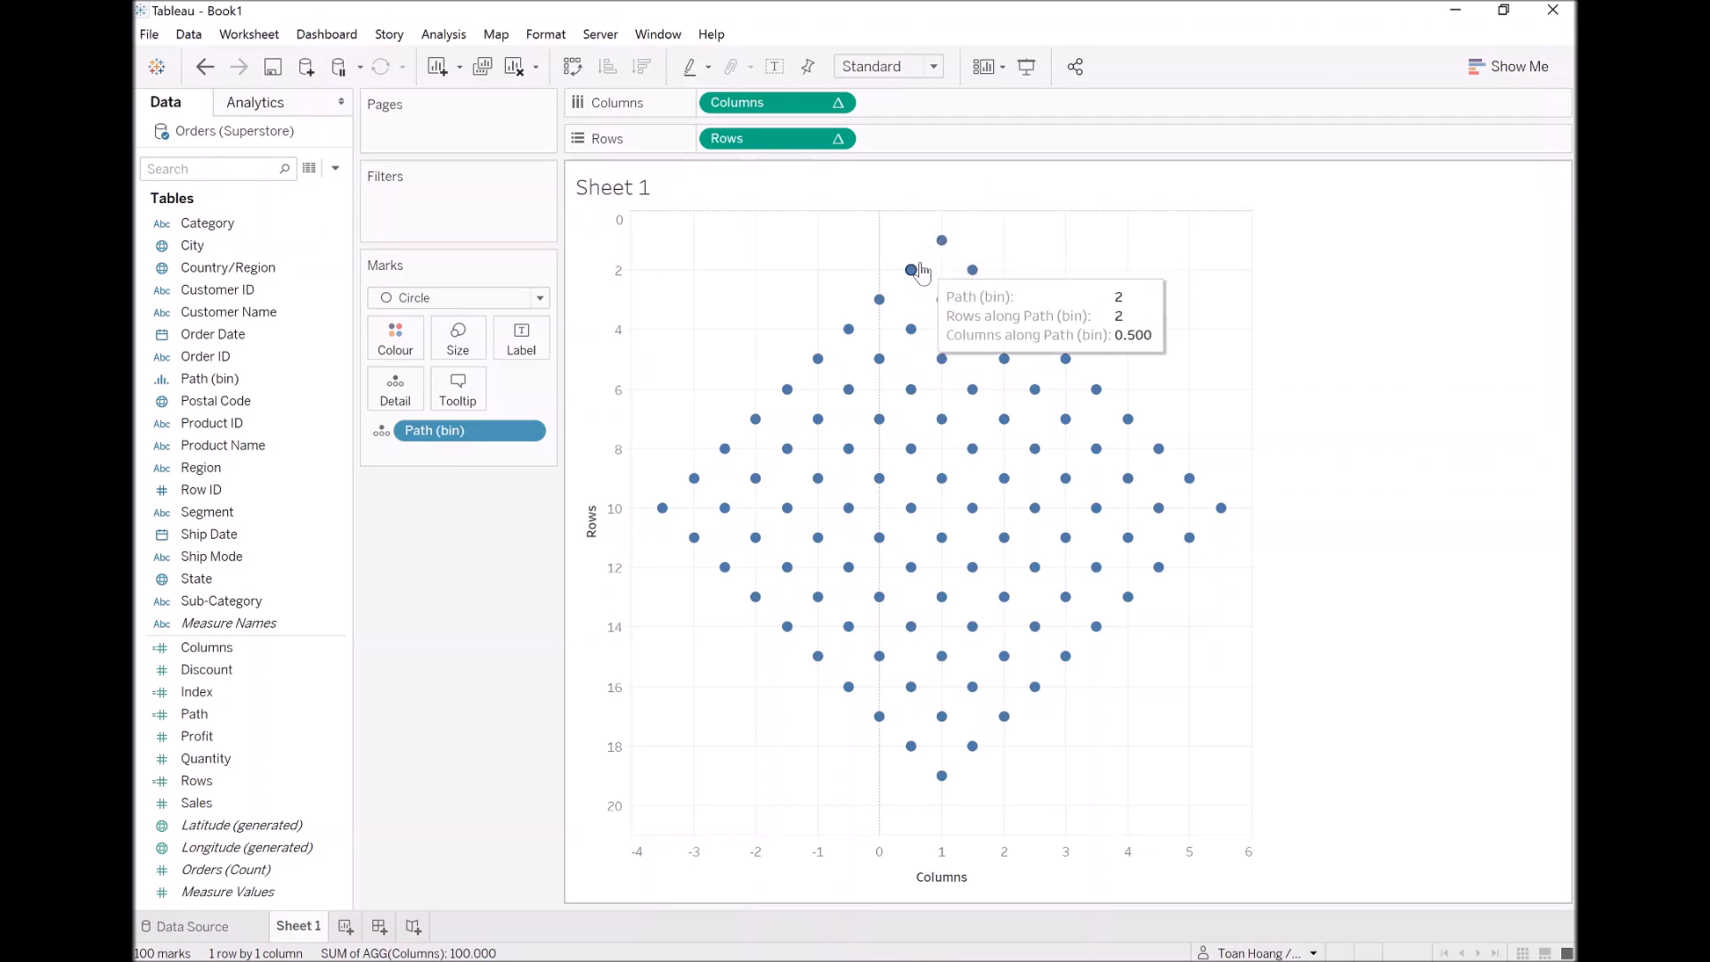
{"action": "mouse_move", "coordinate": [878, 303]}
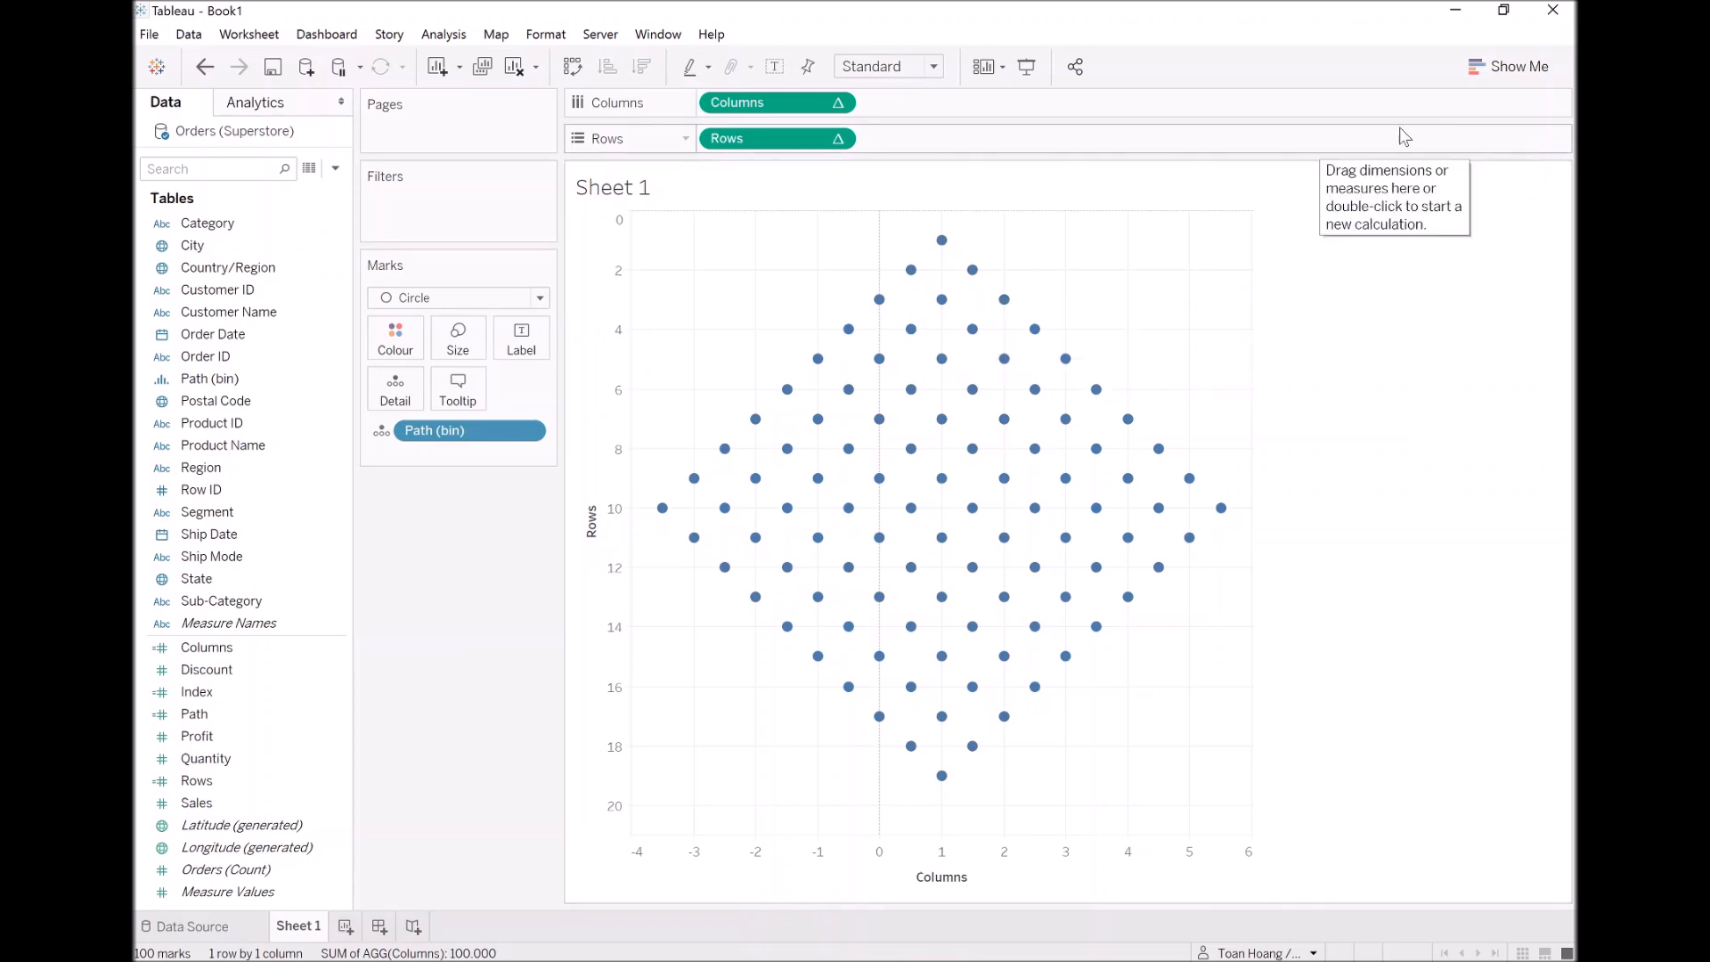
{"action": "left_click", "coordinate": [209, 515]}
{"action": "mouse_move", "coordinate": [207, 470]}
{"action": "left_mouse_down"}
{"action": "mouse_move", "coordinate": [223, 411]}
{"action": "mouse_move", "coordinate": [657, 115]}
{"action": "mouse_move", "coordinate": [714, 111]}
{"action": "left_mouse_up"}
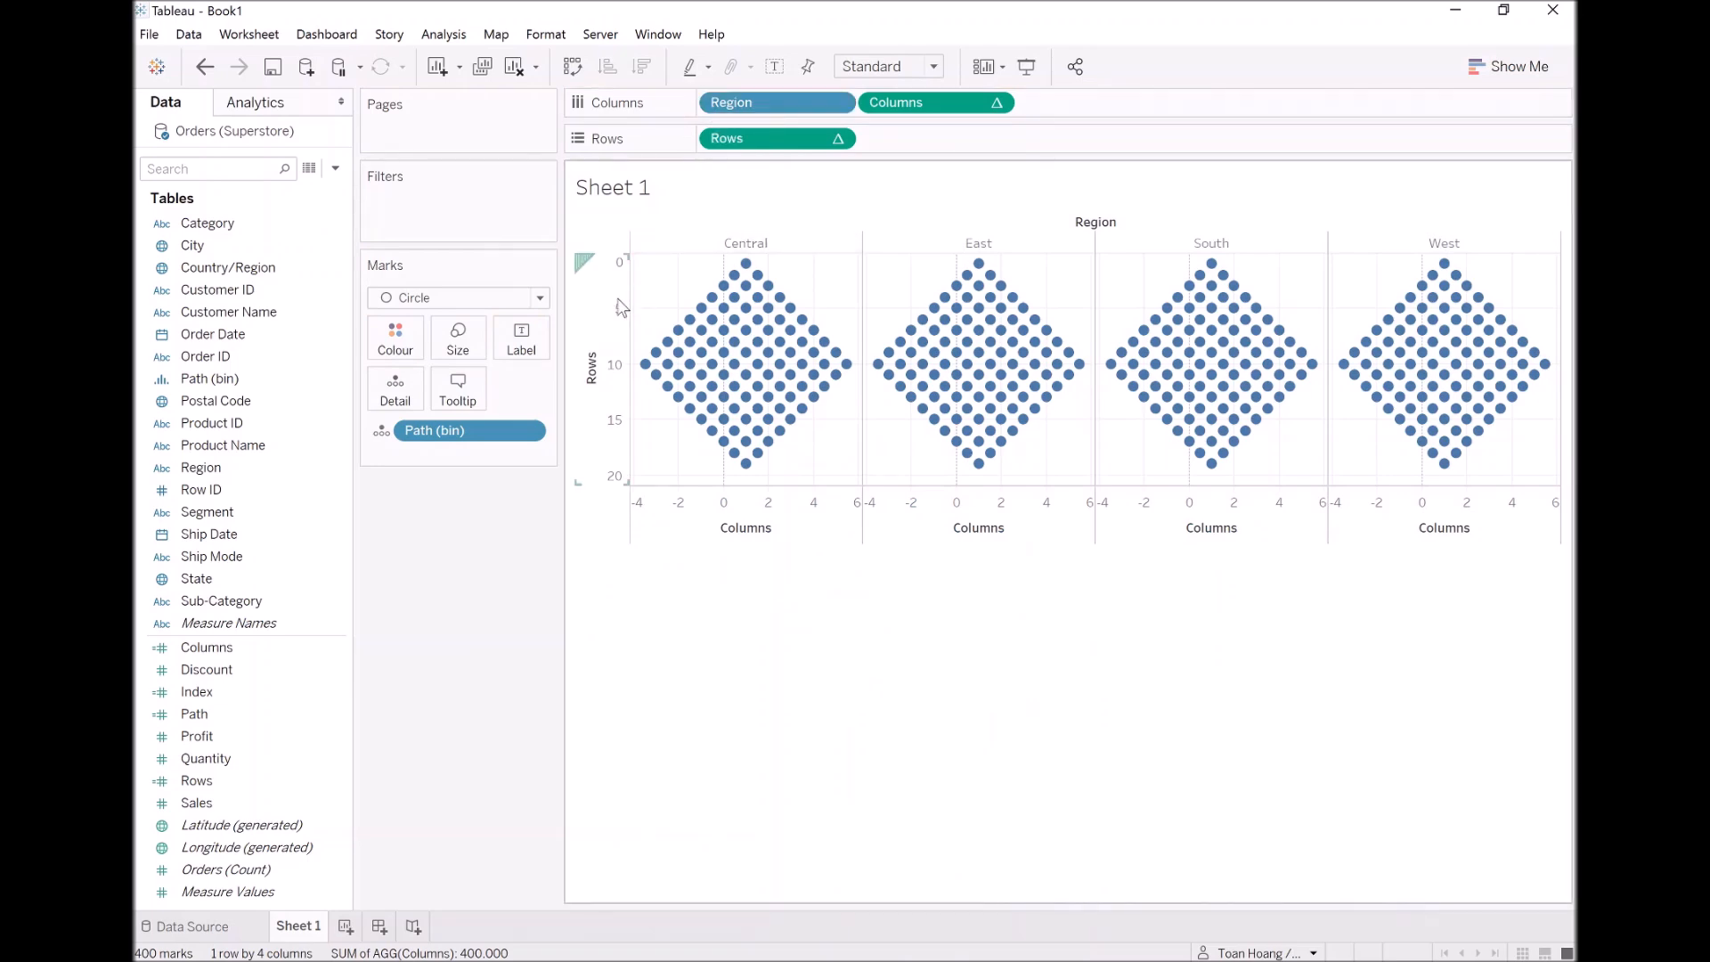
Hide the headers of the vertical Rows axis and the horizontal Columns axis
{"action": "right_click", "coordinate": [588, 303]}
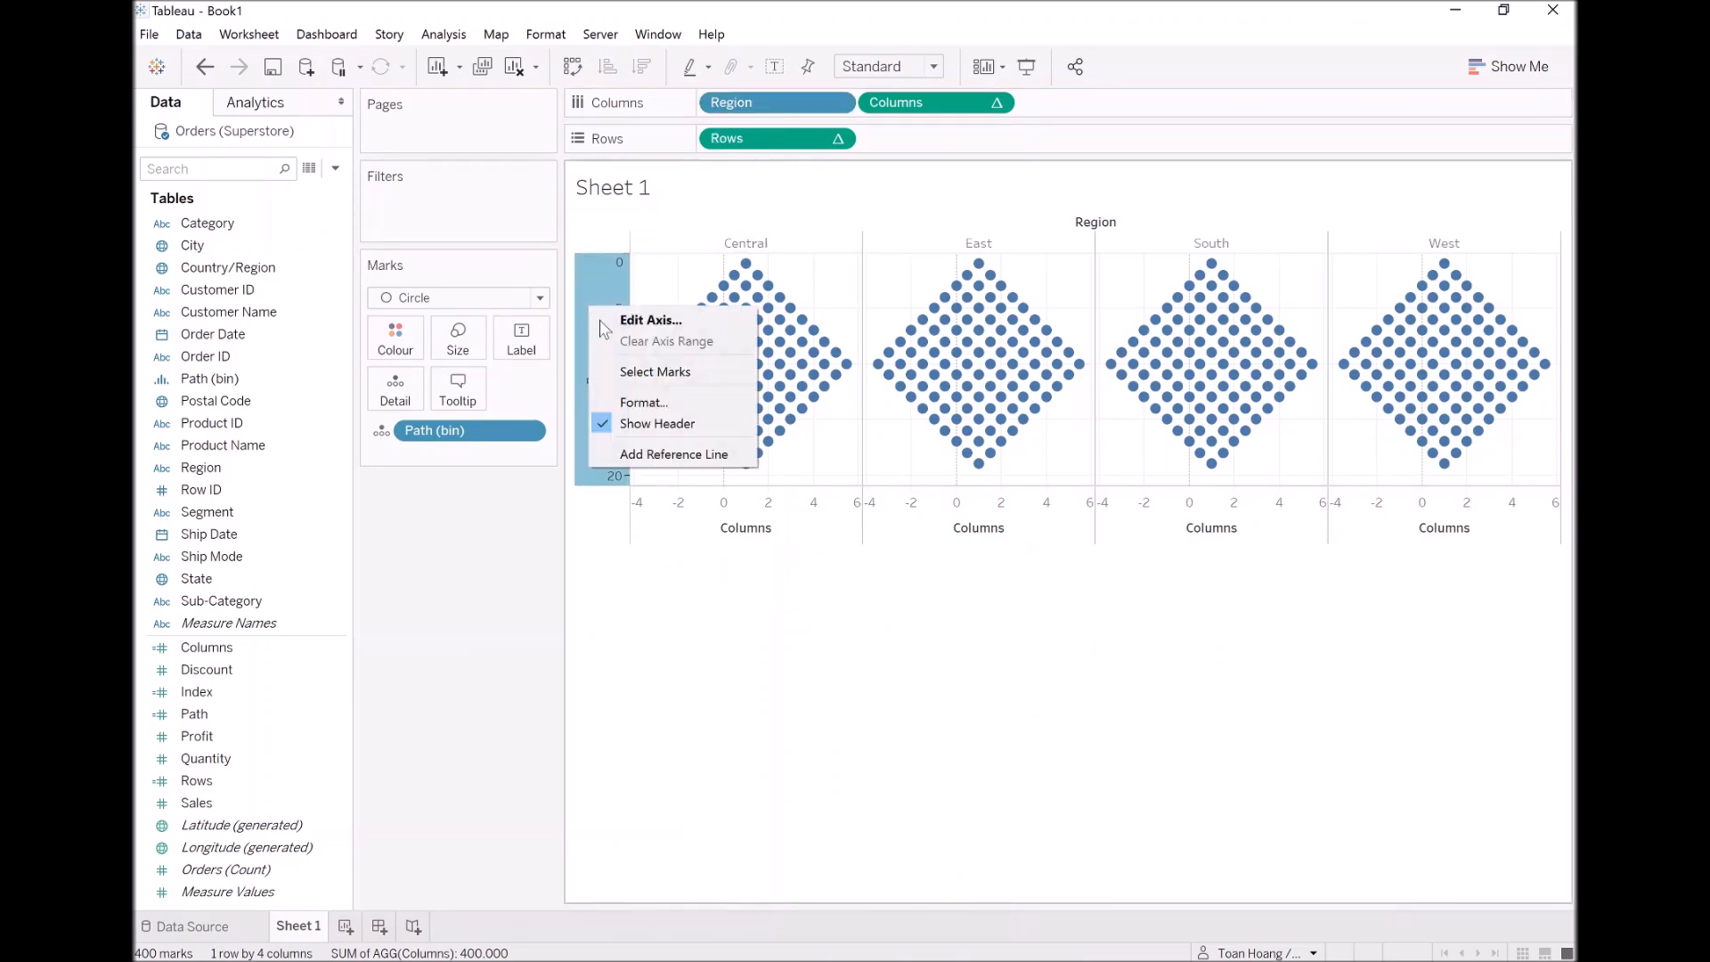
{"action": "left_click", "coordinate": [657, 426]}
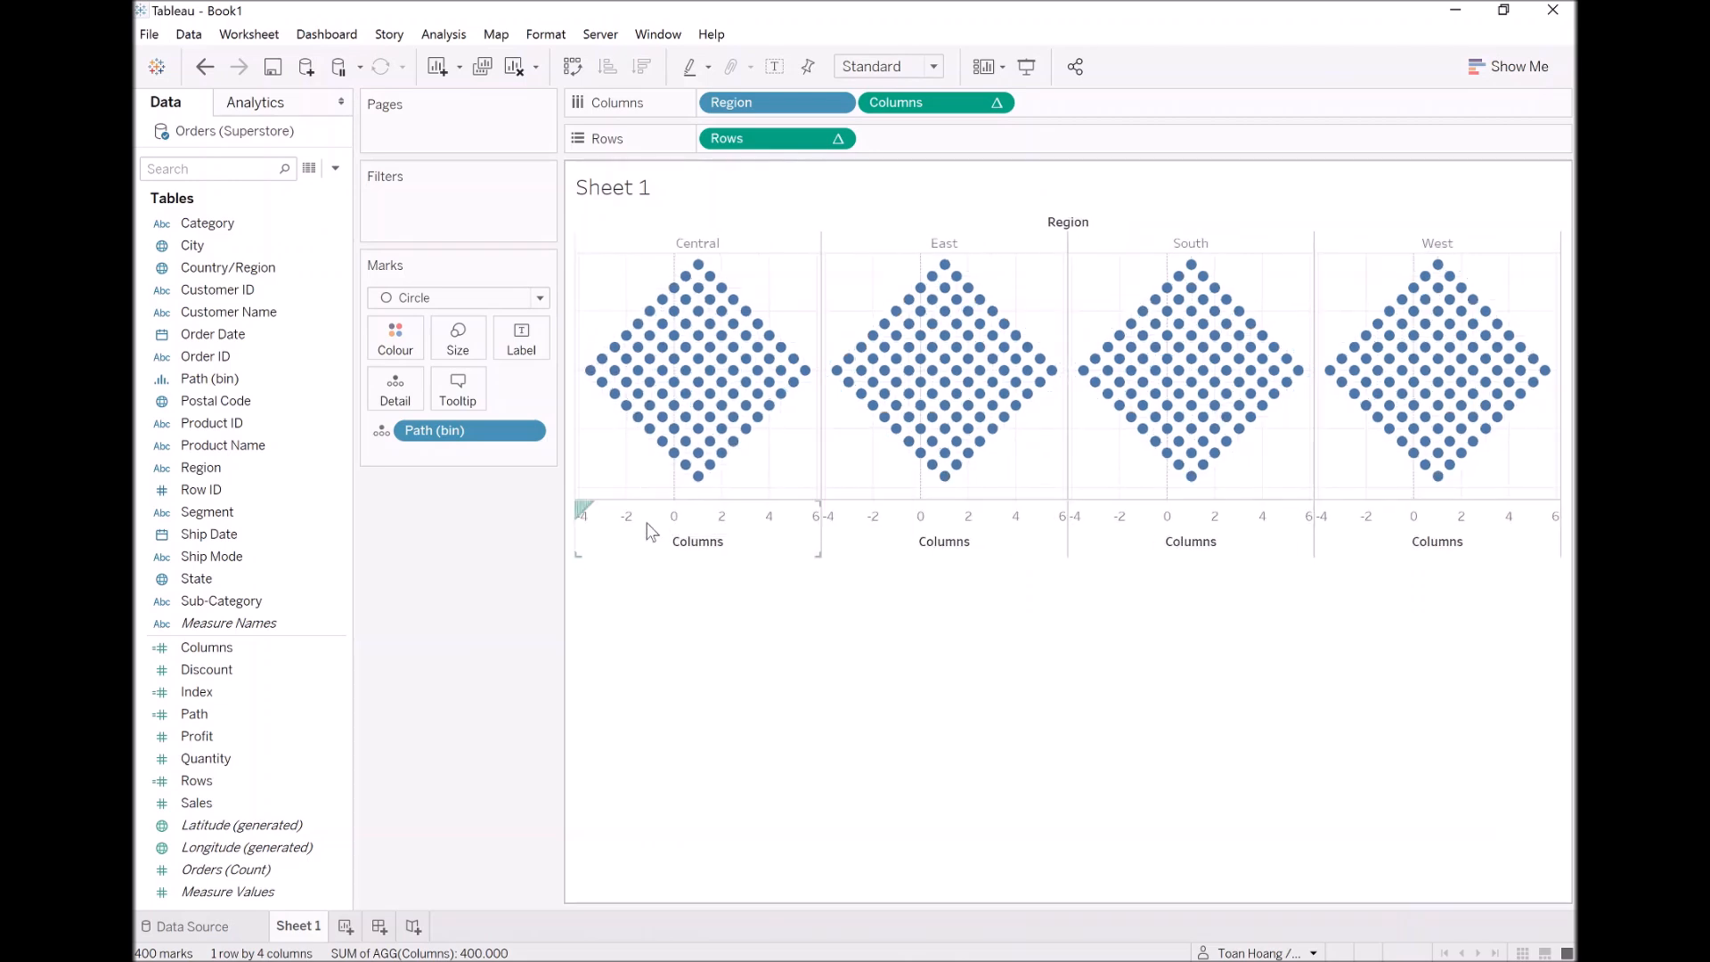
{"action": "right_click", "coordinate": [648, 526]}
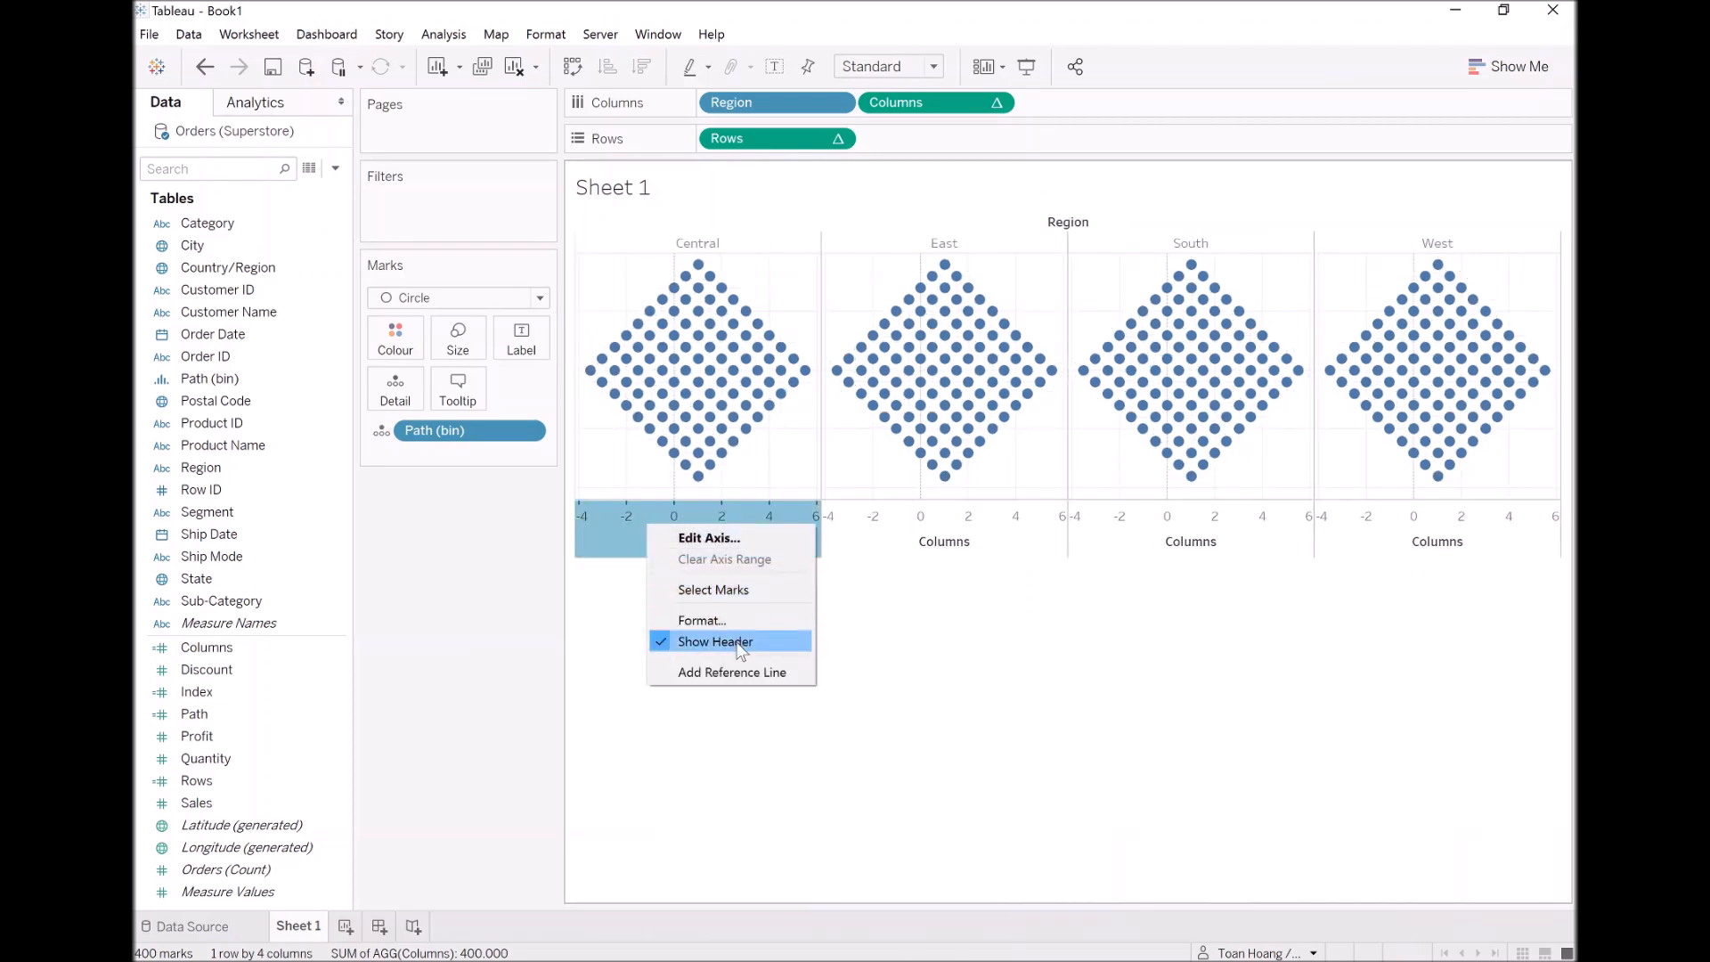
{"action": "left_click", "coordinate": [738, 642]}
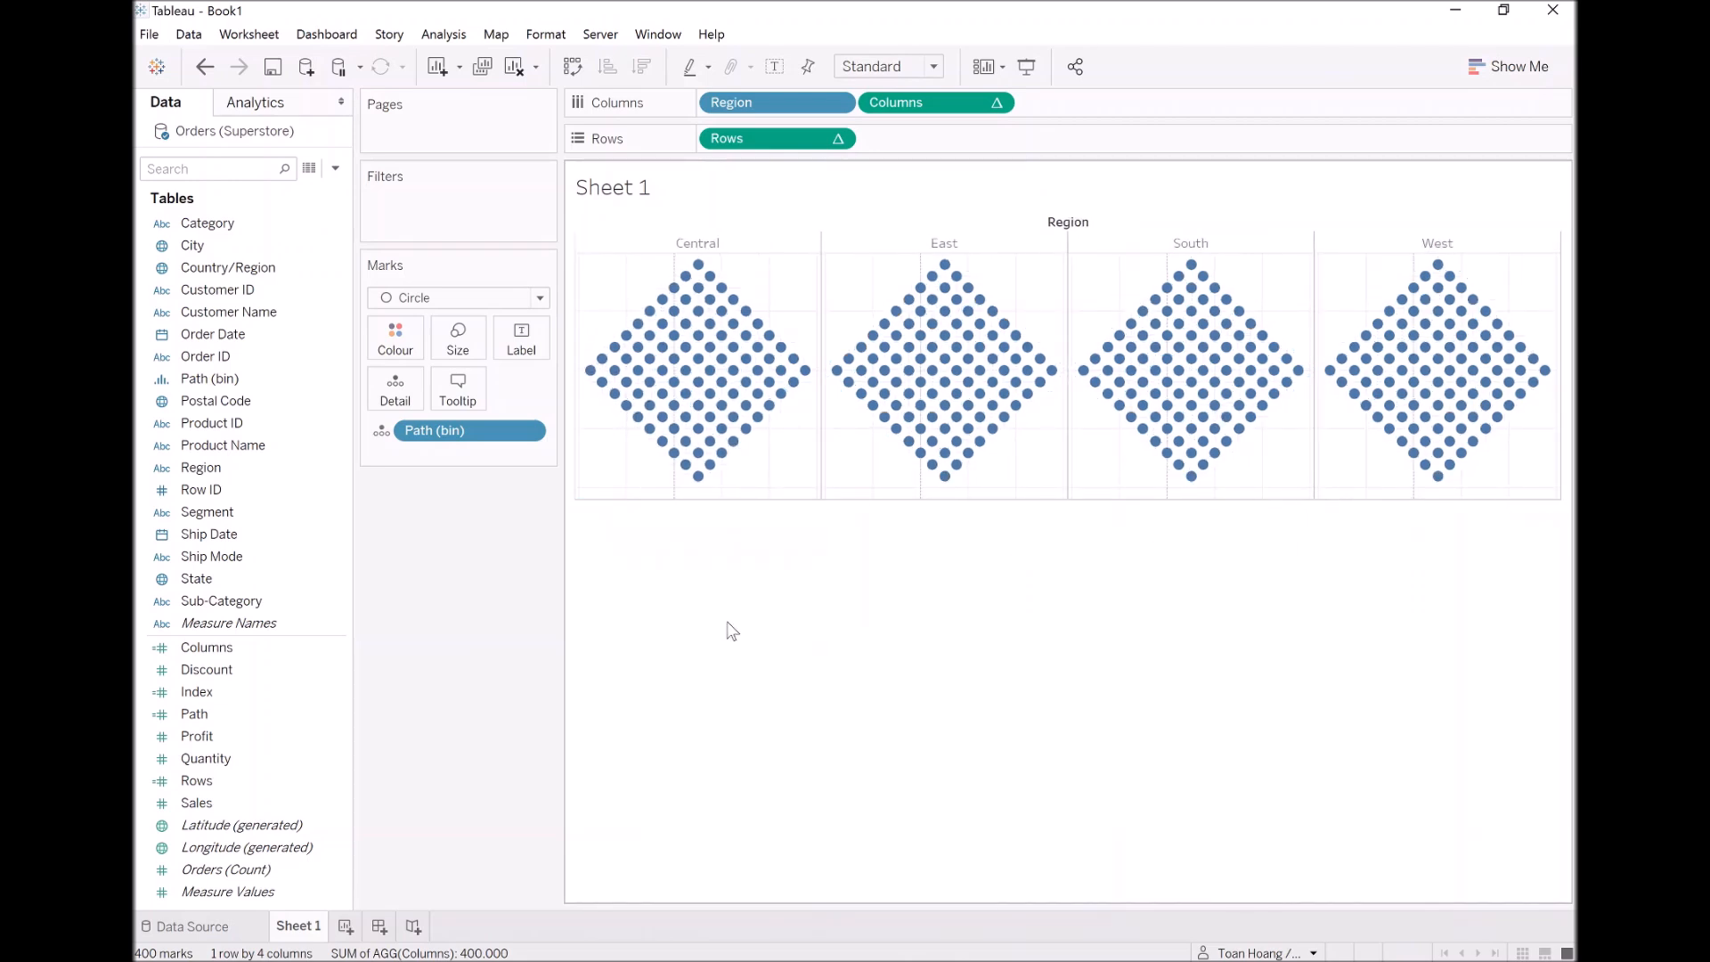
Hide the Region field label above the chart and make the region header row slightly taller
{"action": "right_click", "coordinate": [1035, 220]}
{"action": "left_click", "coordinate": [1085, 254]}
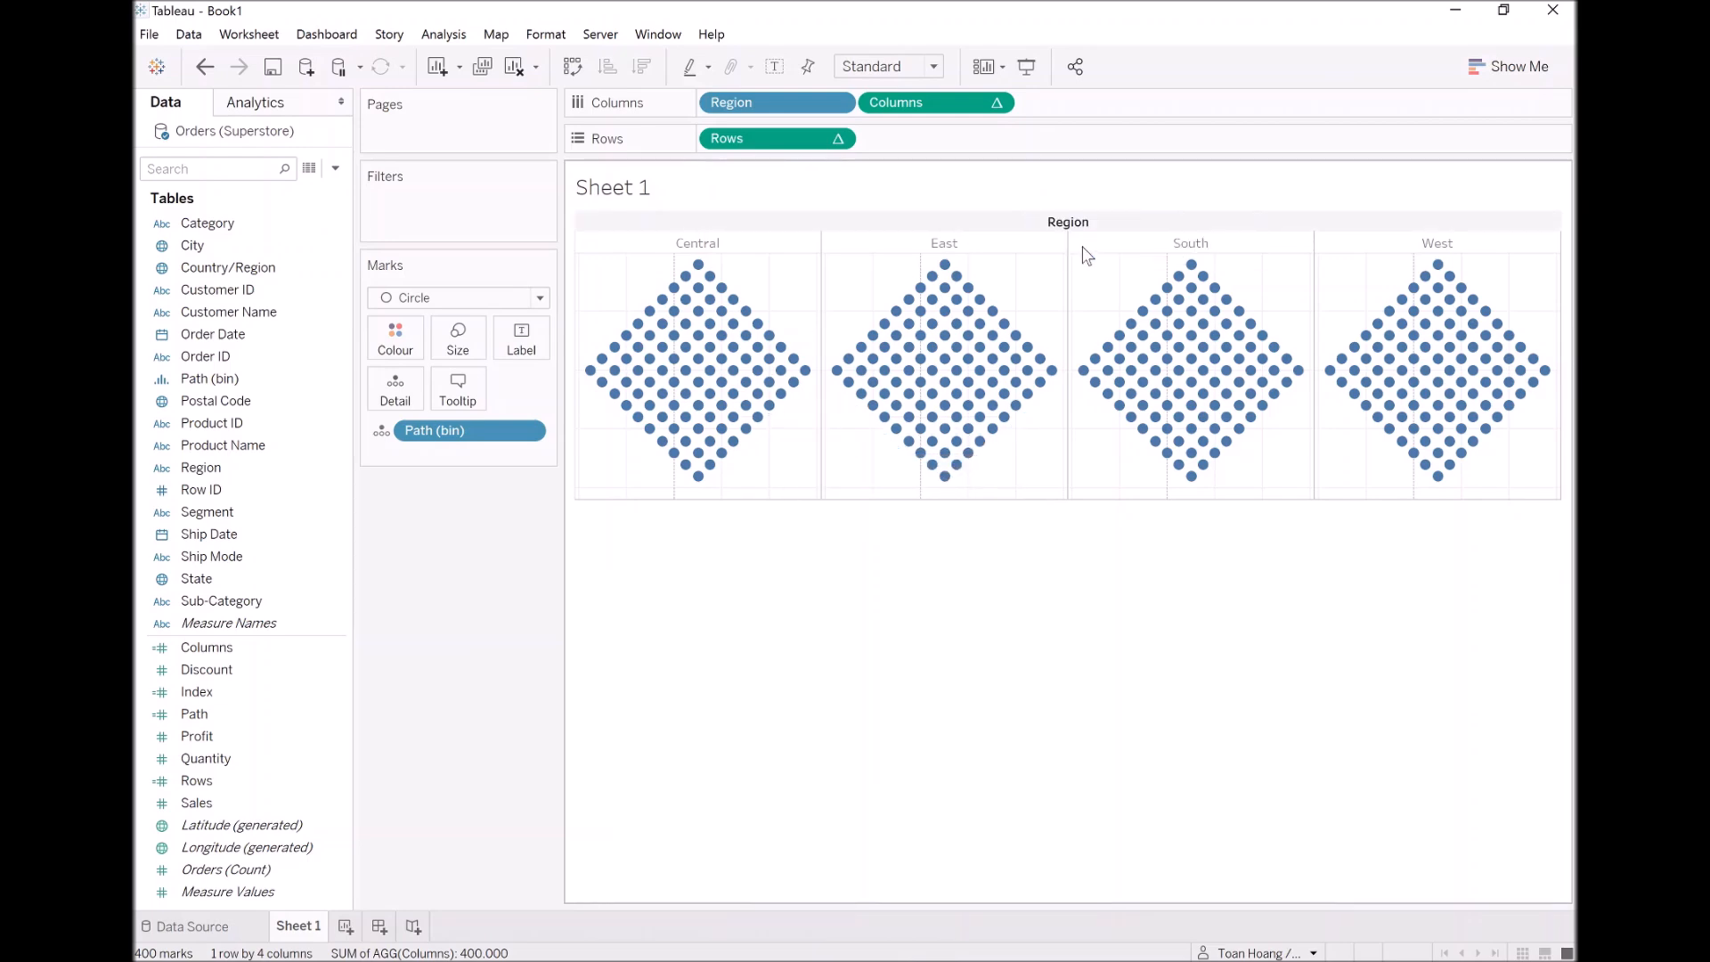
{"action": "left_click_drag", "start_coordinate": [641, 230], "coordinate": [646, 243]}
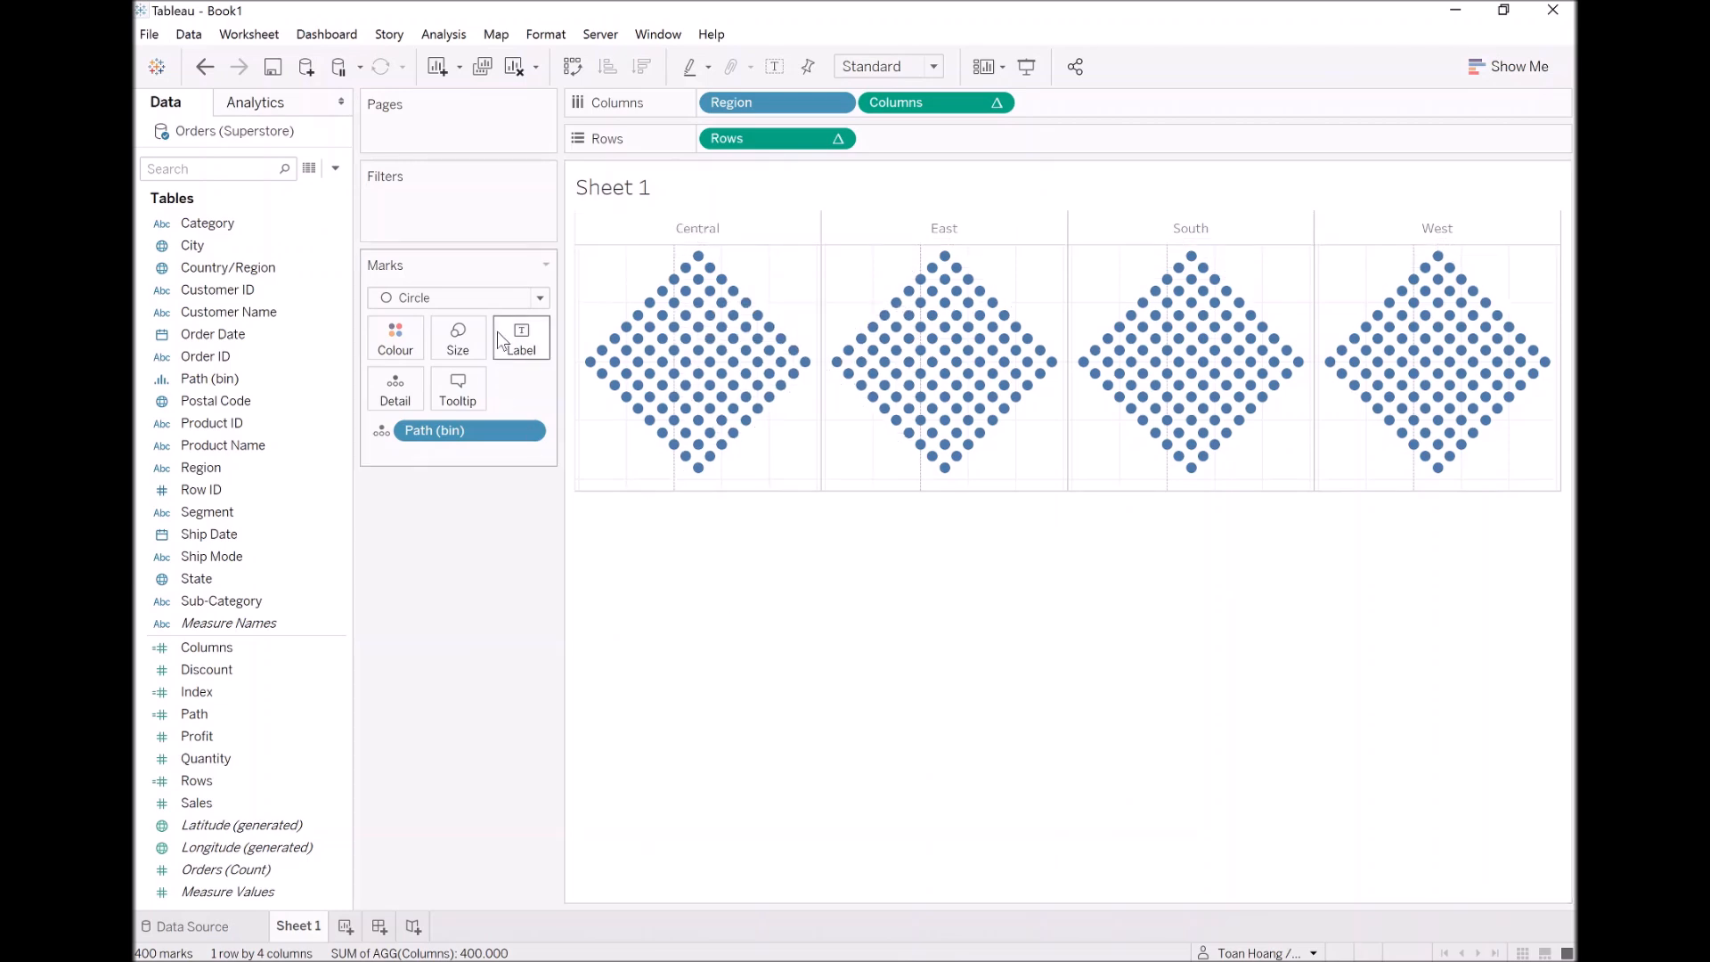
Change the mark type to Shape and use the filled diamond as the marks' shape
{"action": "left_click", "coordinate": [489, 298]}
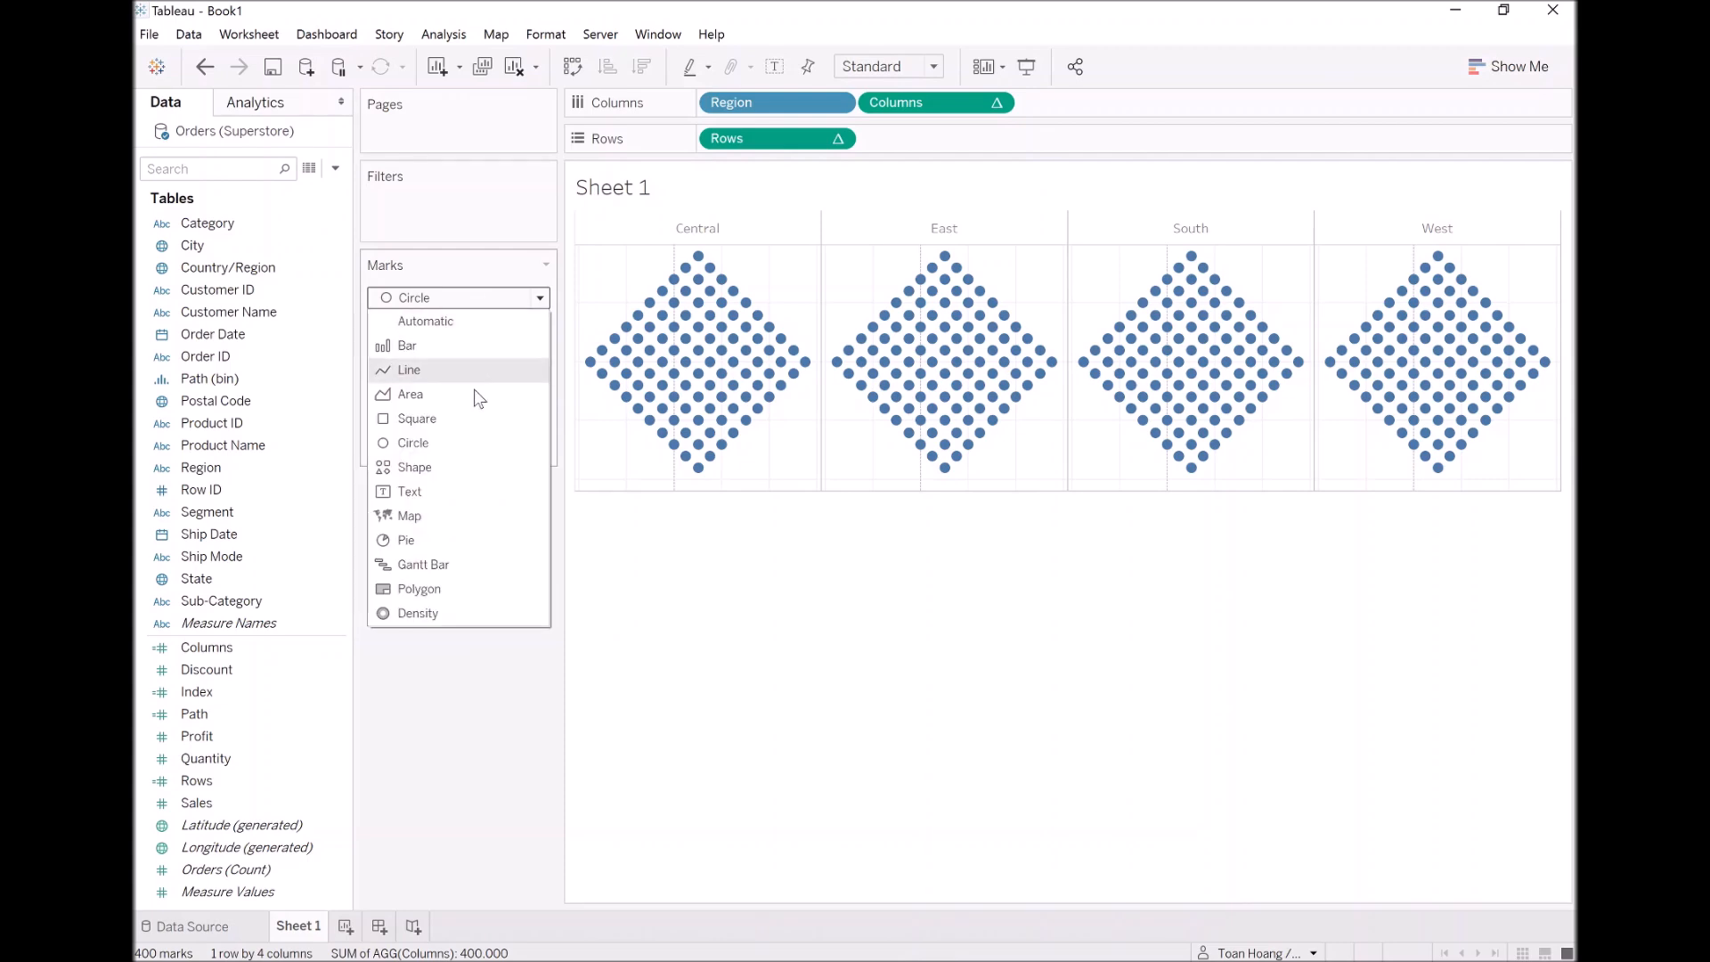
{"action": "left_click", "coordinate": [441, 468]}
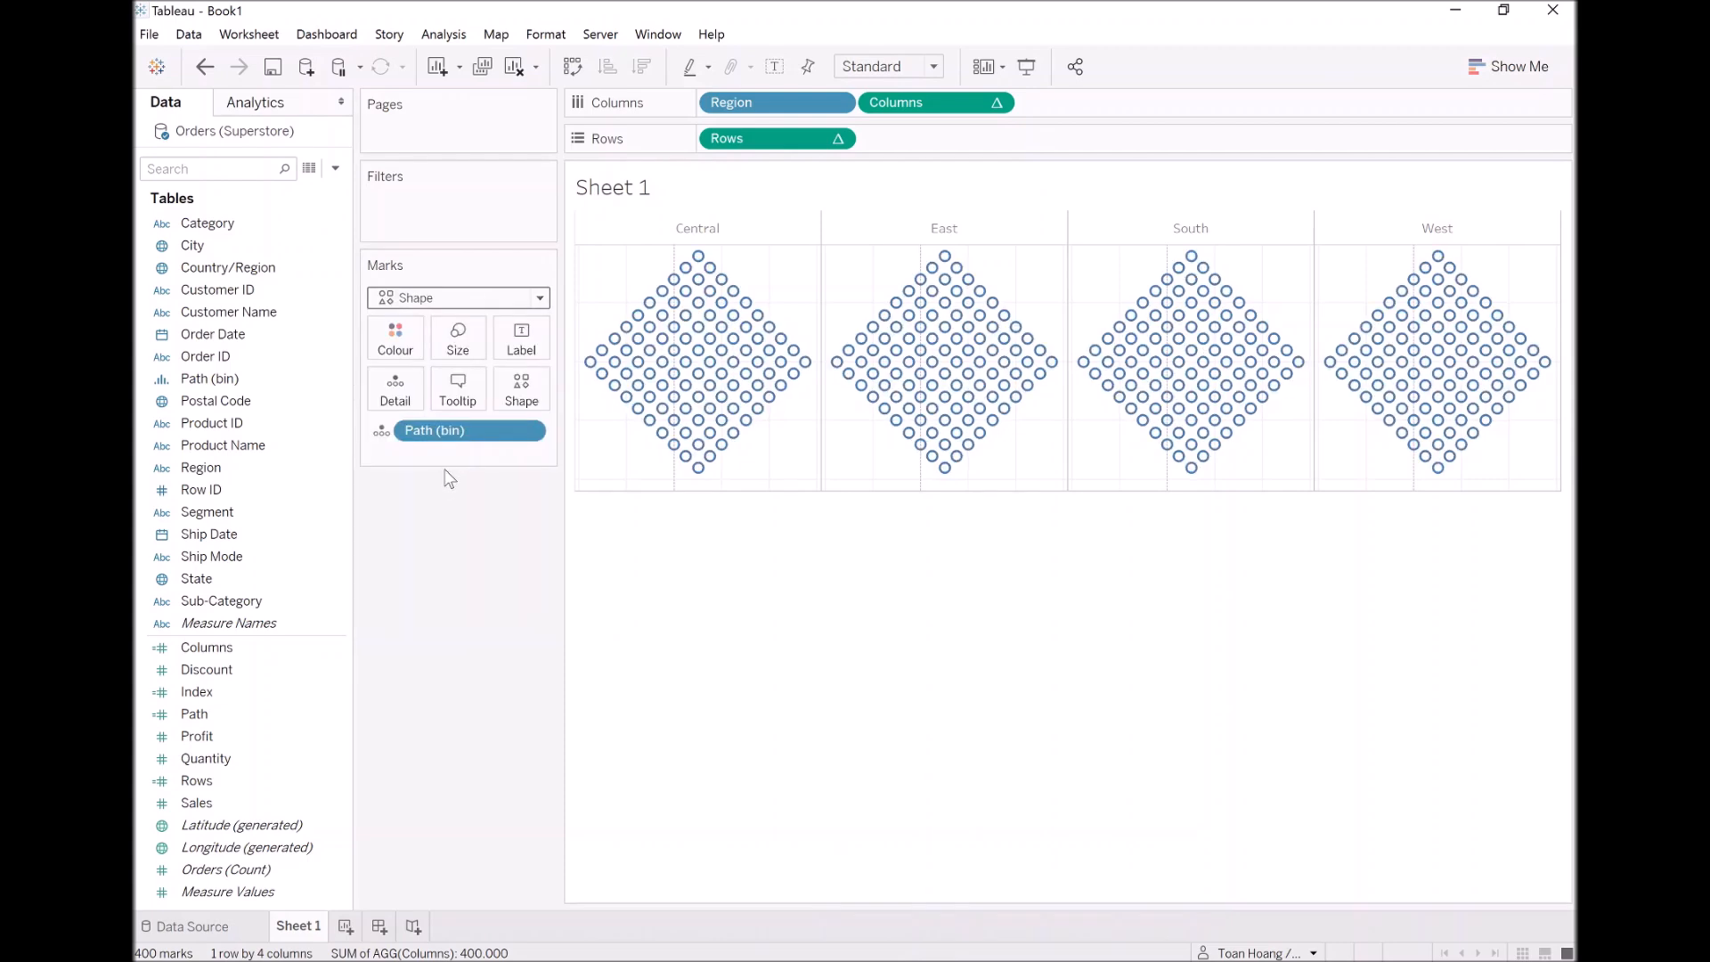
{"action": "left_click", "coordinate": [529, 393]}
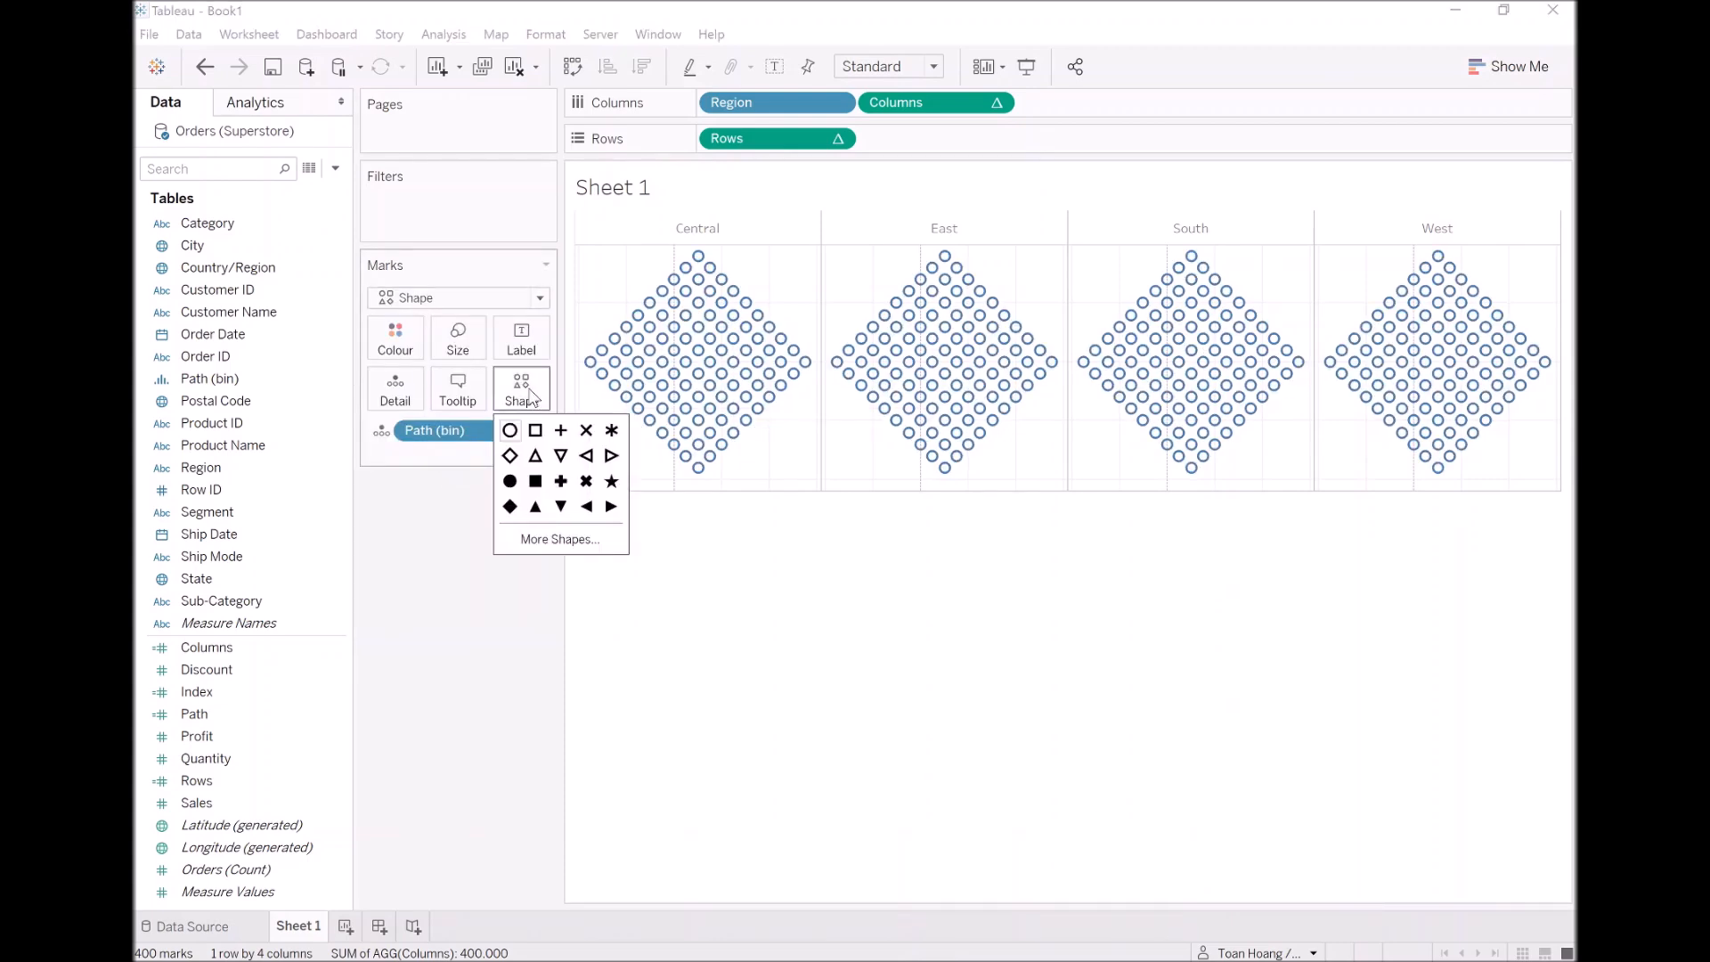
{"action": "left_click", "coordinate": [509, 506]}
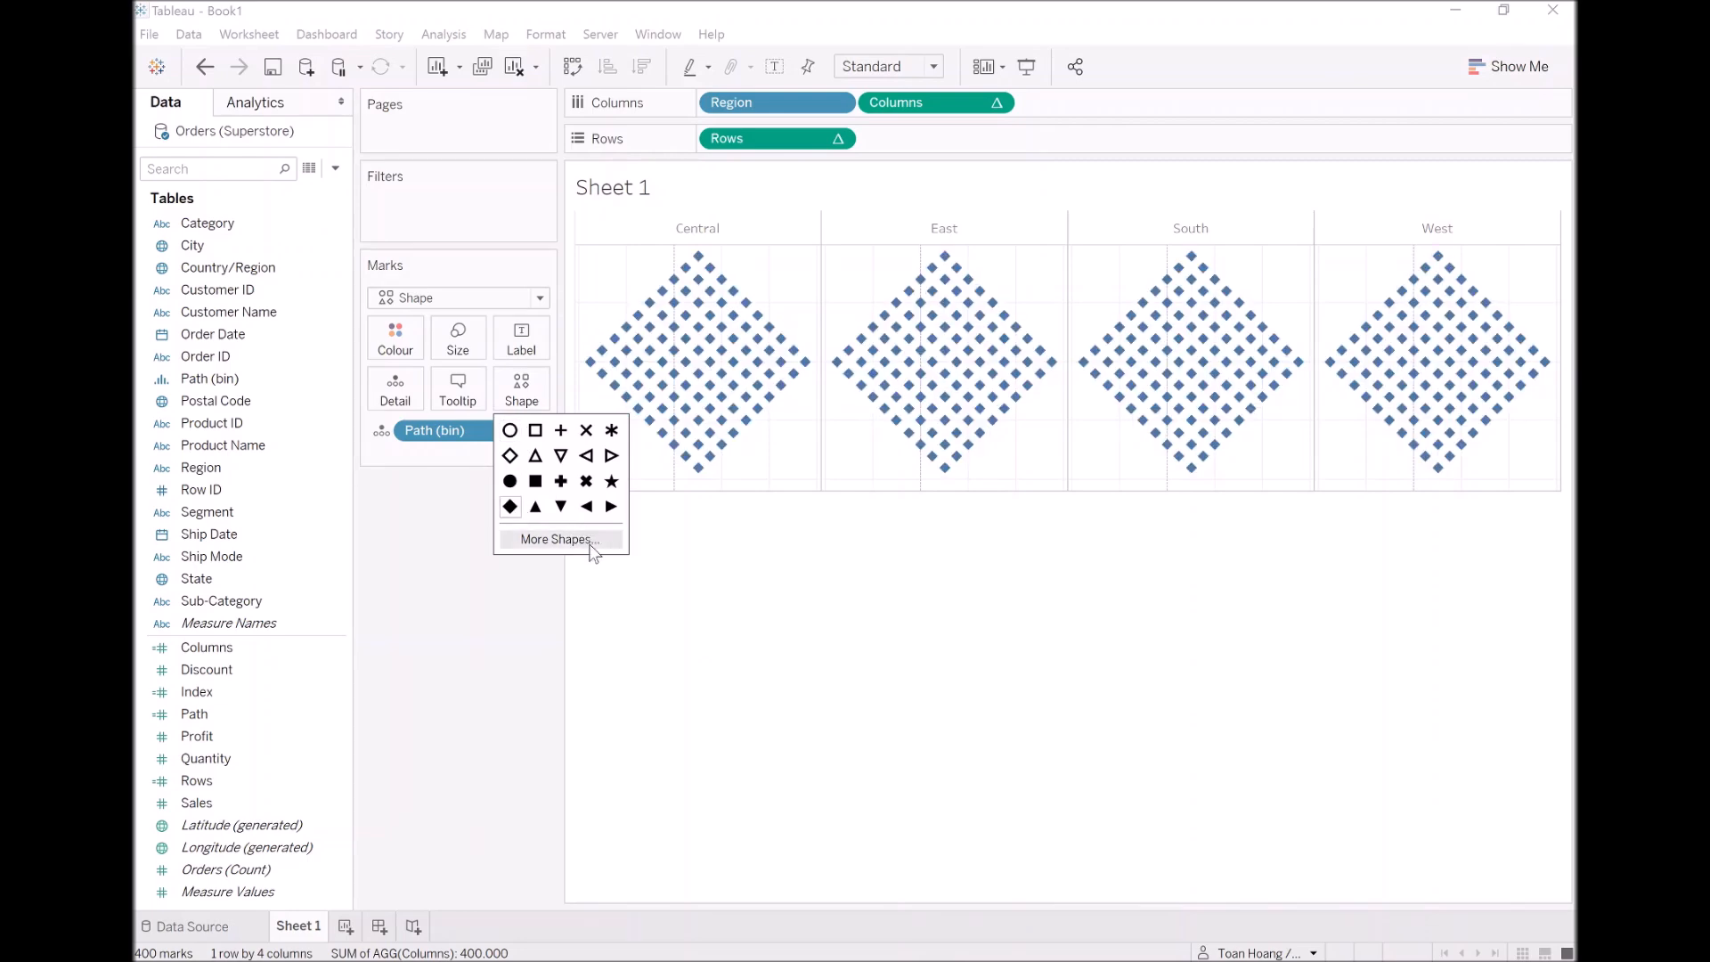
{"action": "left_click", "coordinate": [535, 391]}
Enlarge the diamond marks slightly so they nearly fill the gaps between them
{"action": "left_click", "coordinate": [458, 338]}
{"action": "left_click_drag", "start_coordinate": [489, 389], "coordinate": [515, 390]}
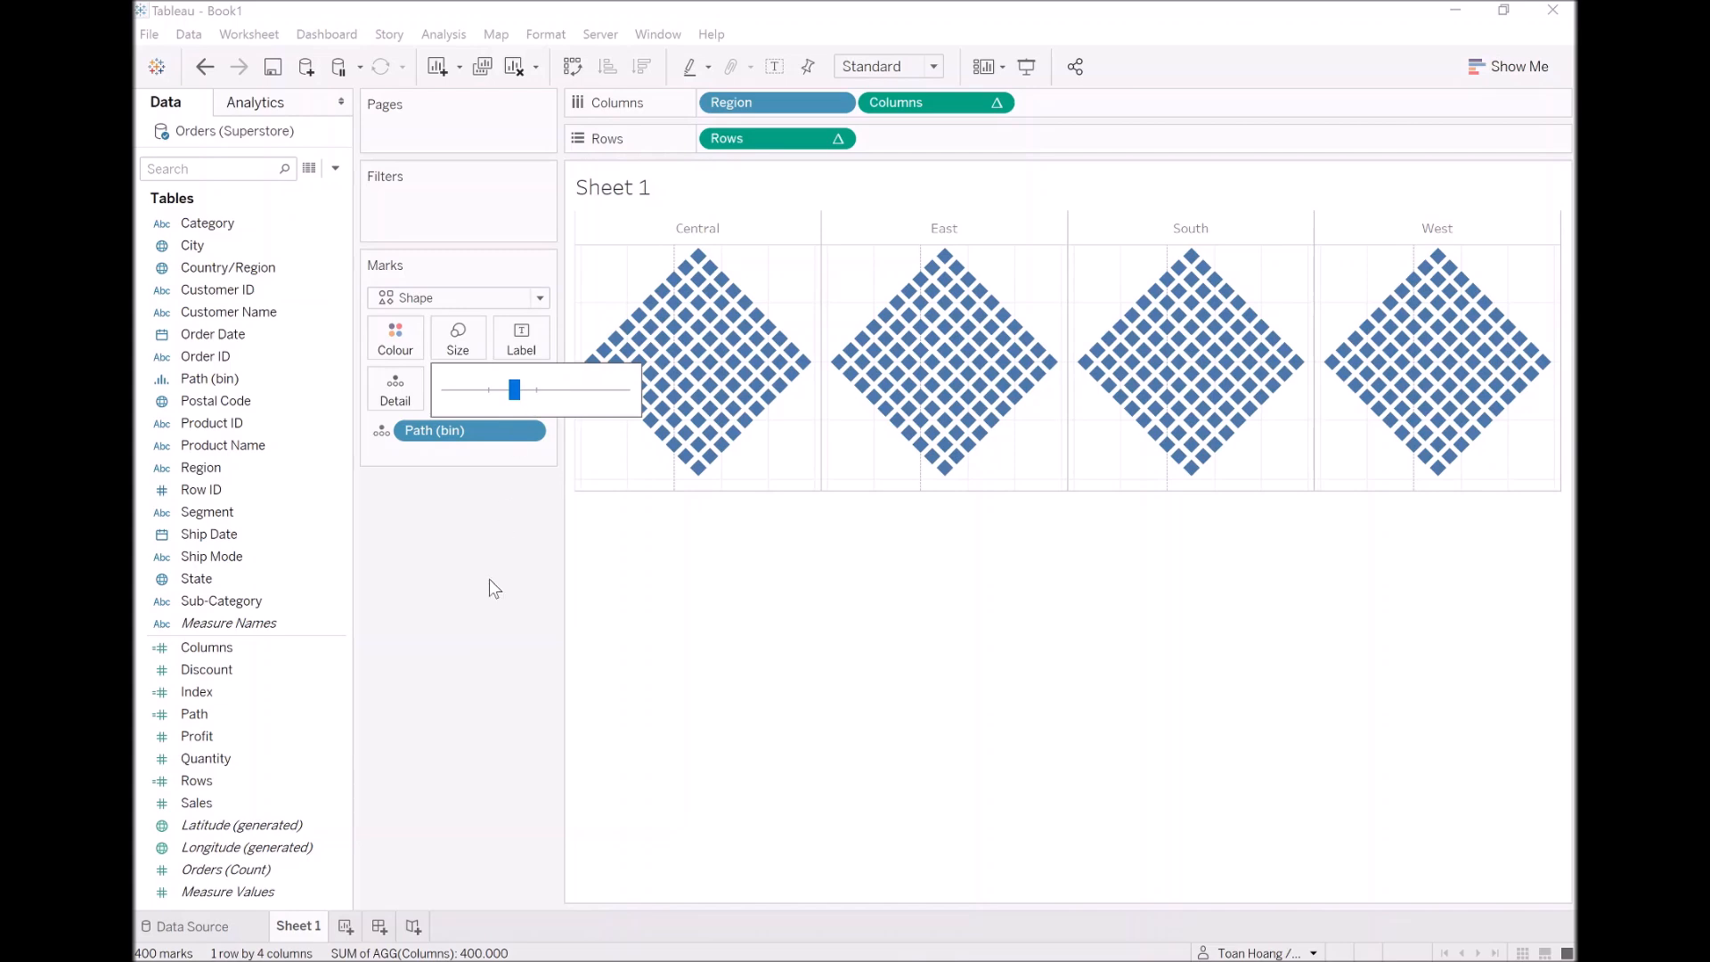
{"action": "left_click", "coordinate": [485, 611]}
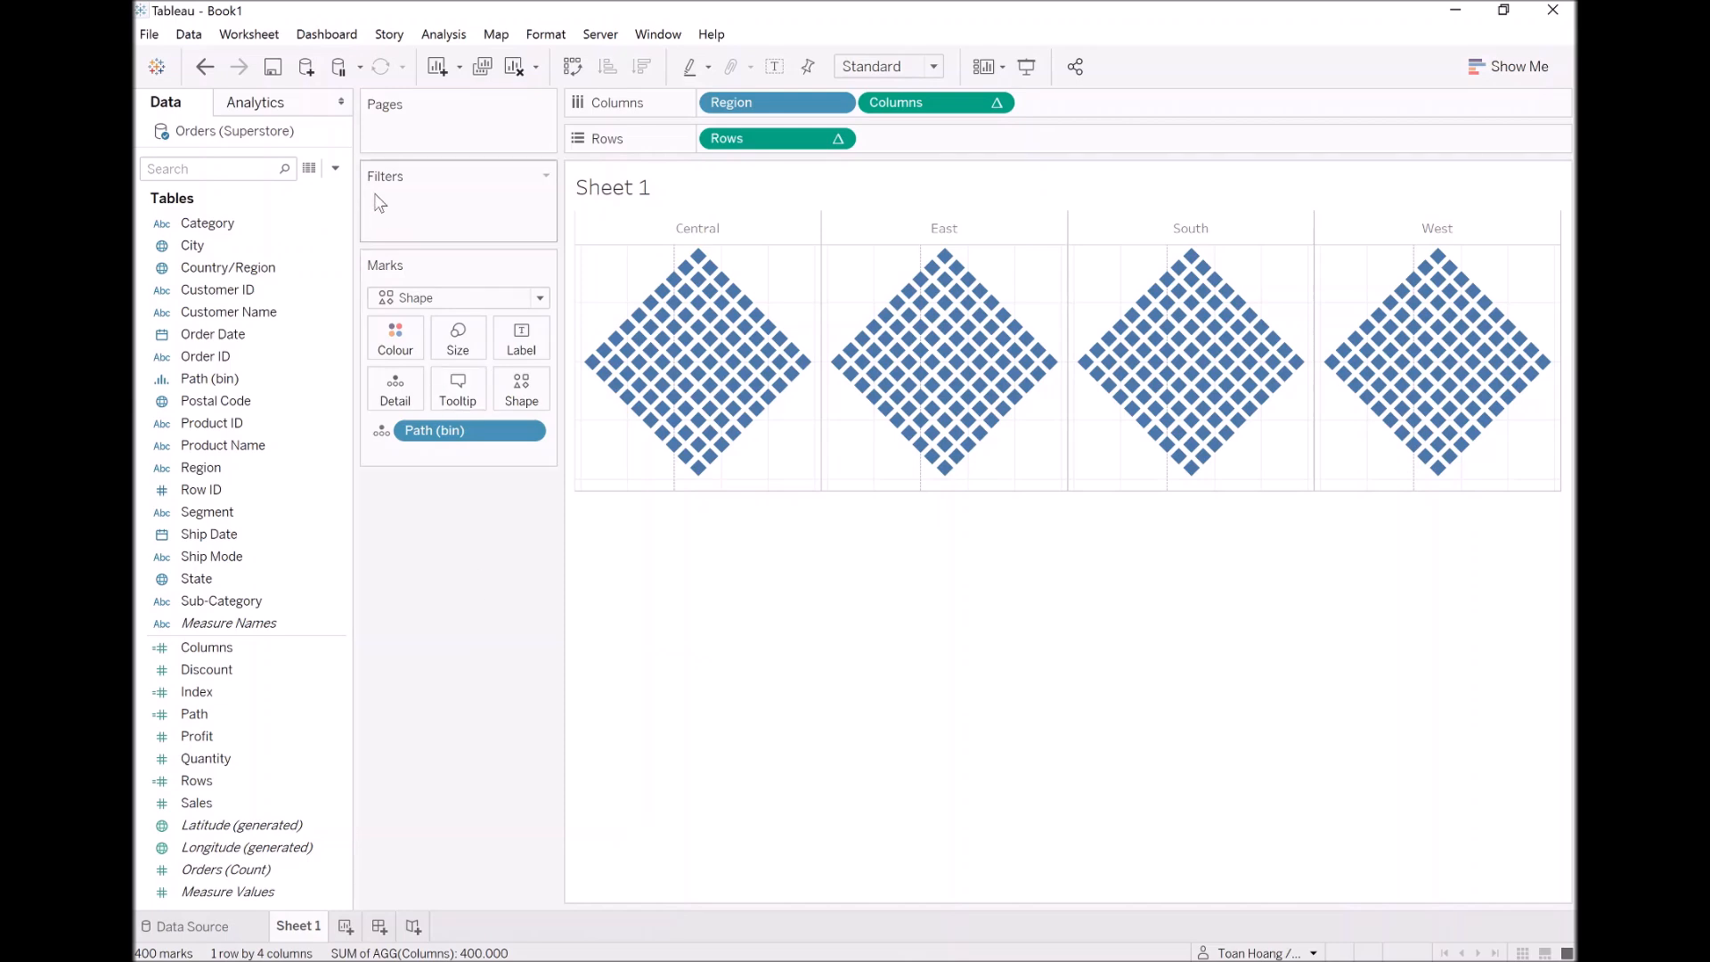
Start a new calculated field named TC_Sales, with its editor placed below the chart
{"action": "left_click", "coordinate": [336, 168]}
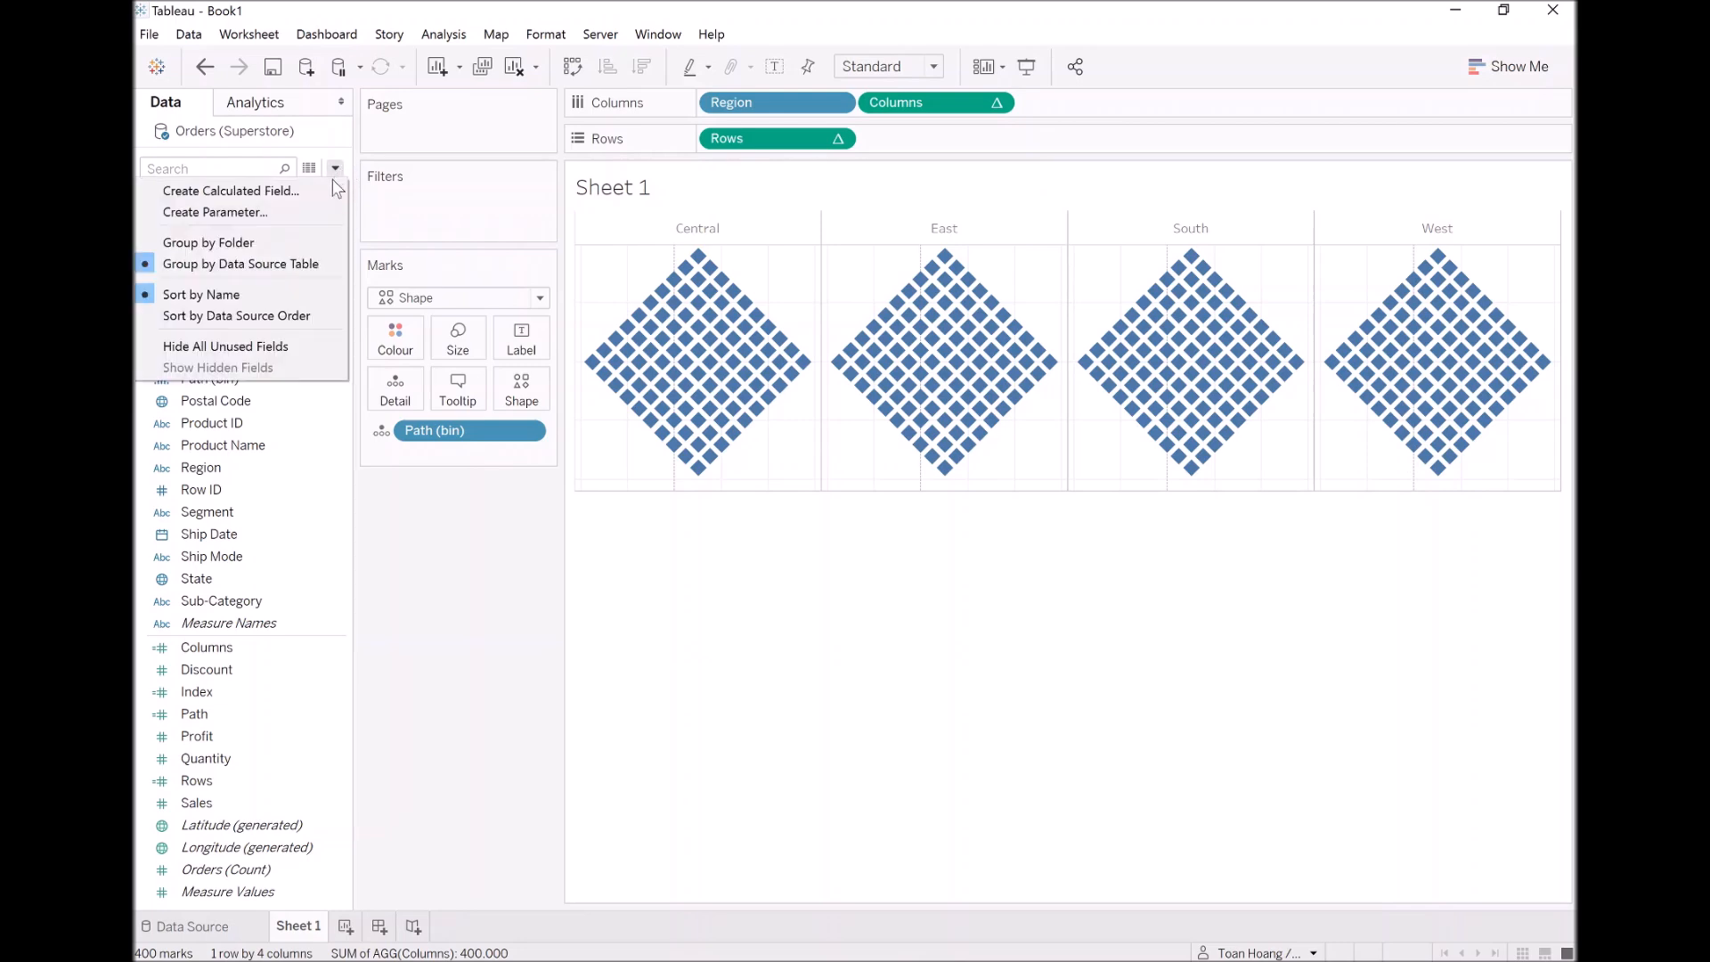
{"action": "left_click", "coordinate": [258, 190]}
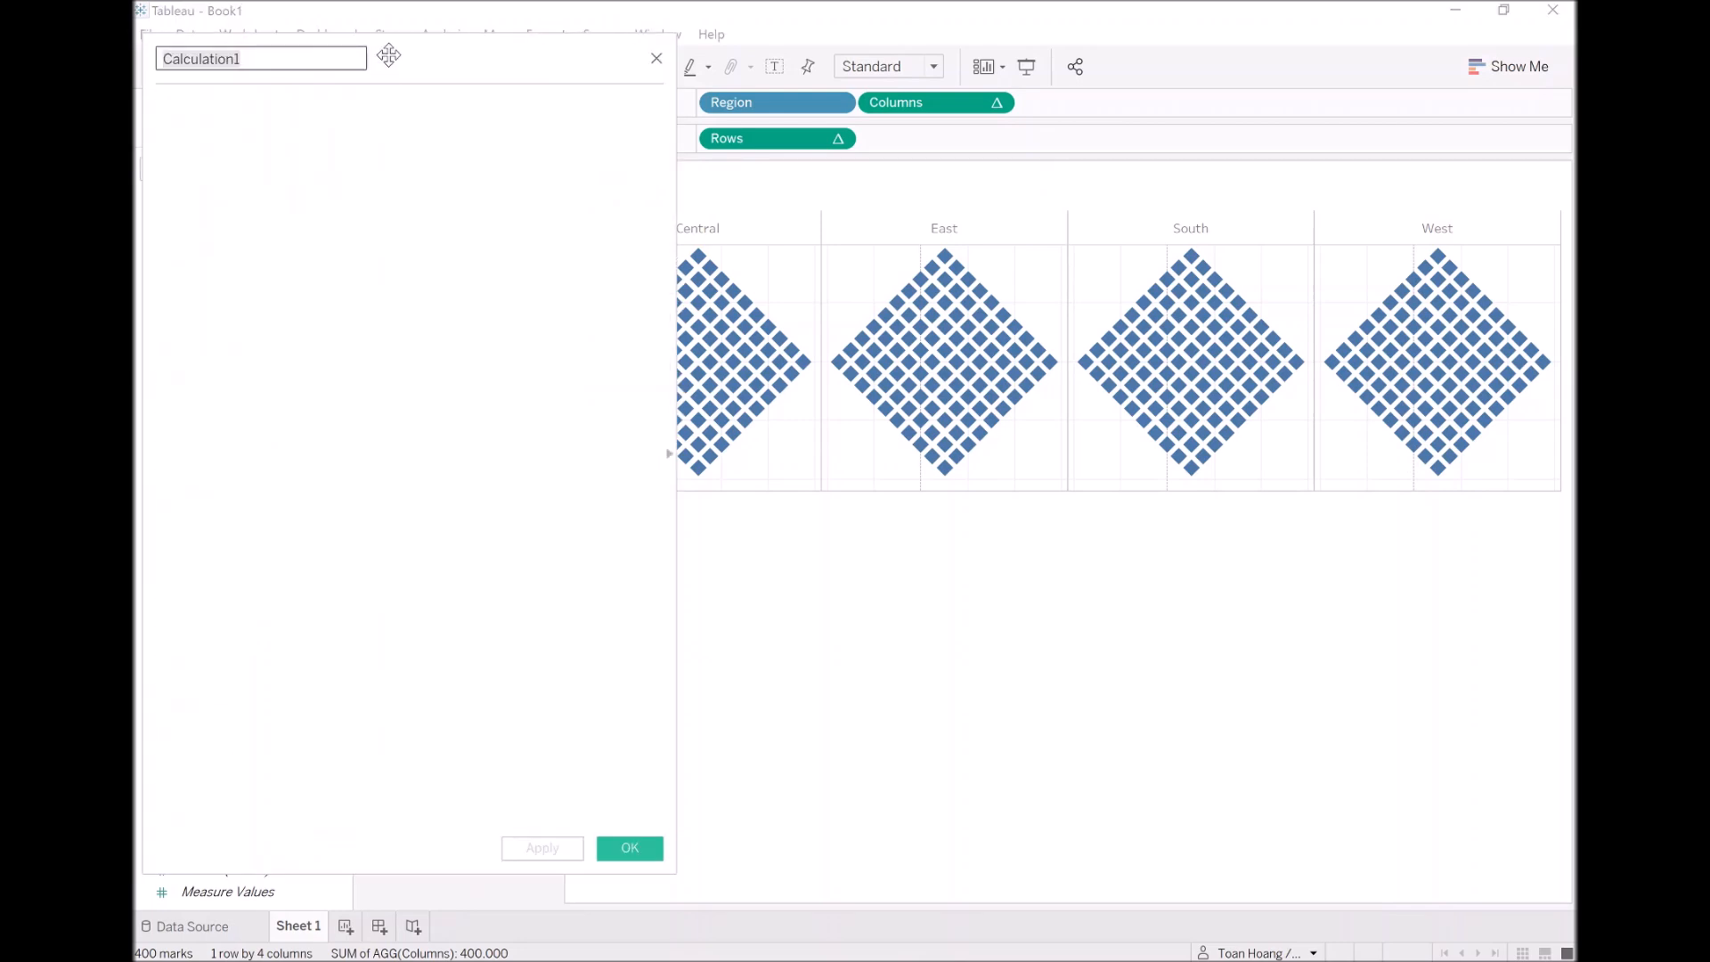
{"action": "left_click_drag", "start_coordinate": [408, 35], "coordinate": [860, 546]}
{"action": "key", "text": "ctrl+a"}
{"action": "type", "text": "TC_Sales"}
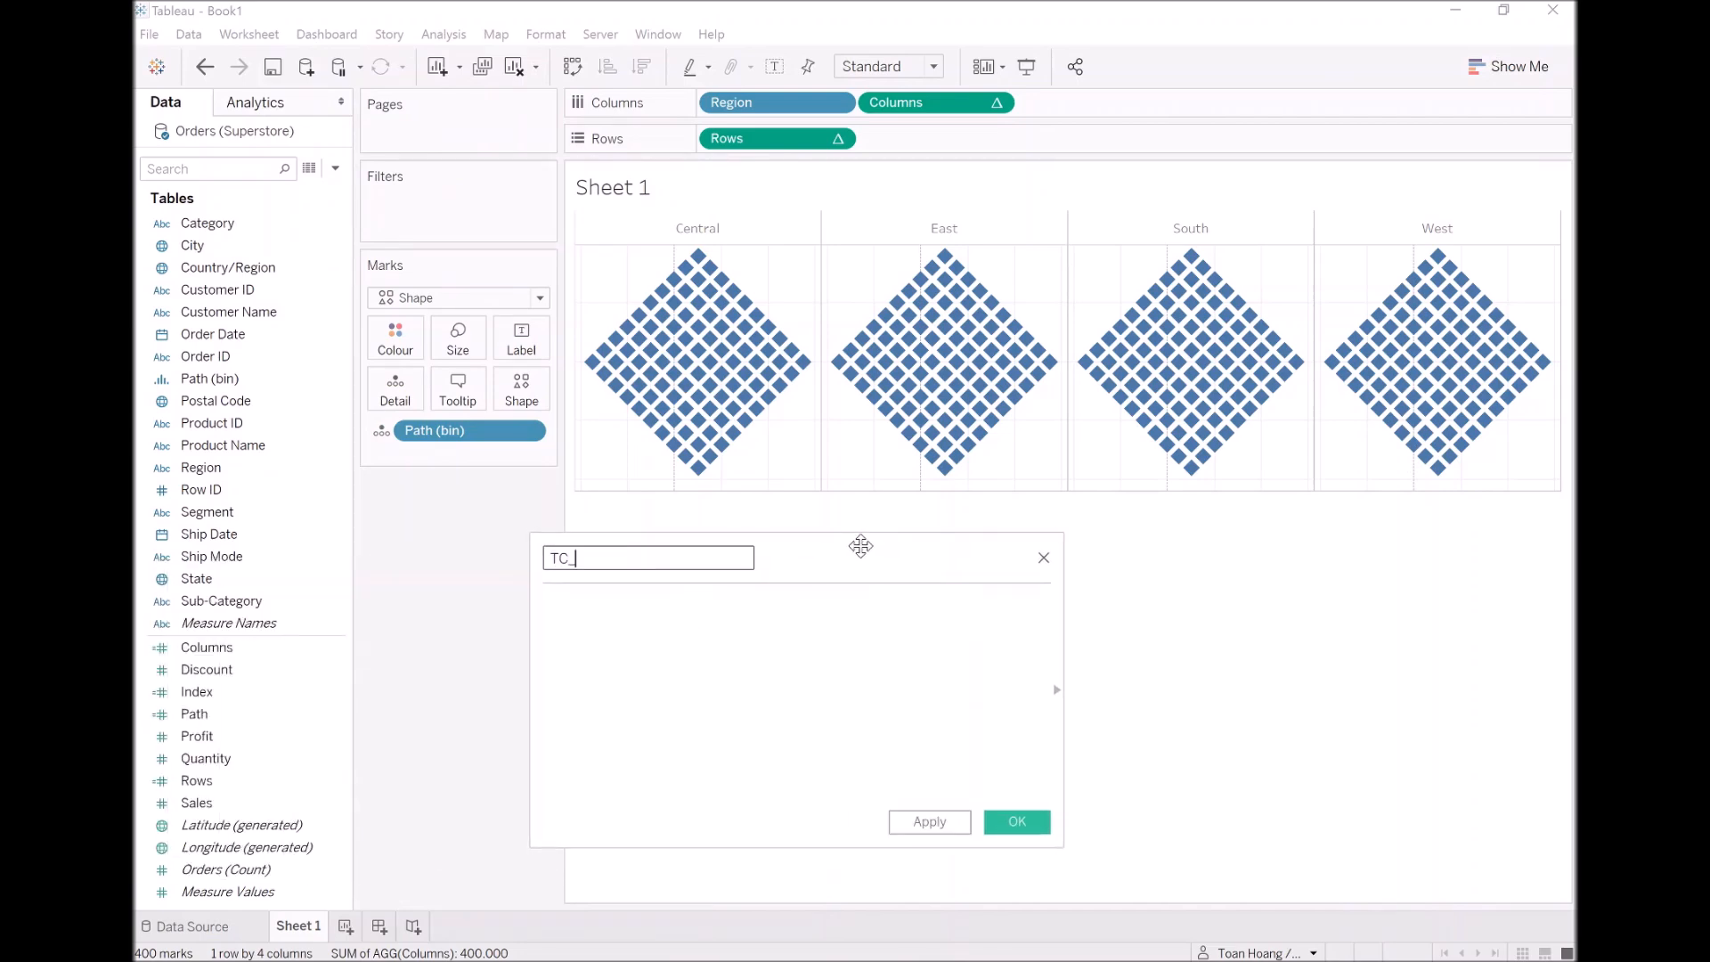
Define TC_Sales as WINDOW_SUM(SUM([Sales])) and save the calculation
{"action": "key", "text": "Tab"}
{"action": "type", "text": "window_su"}
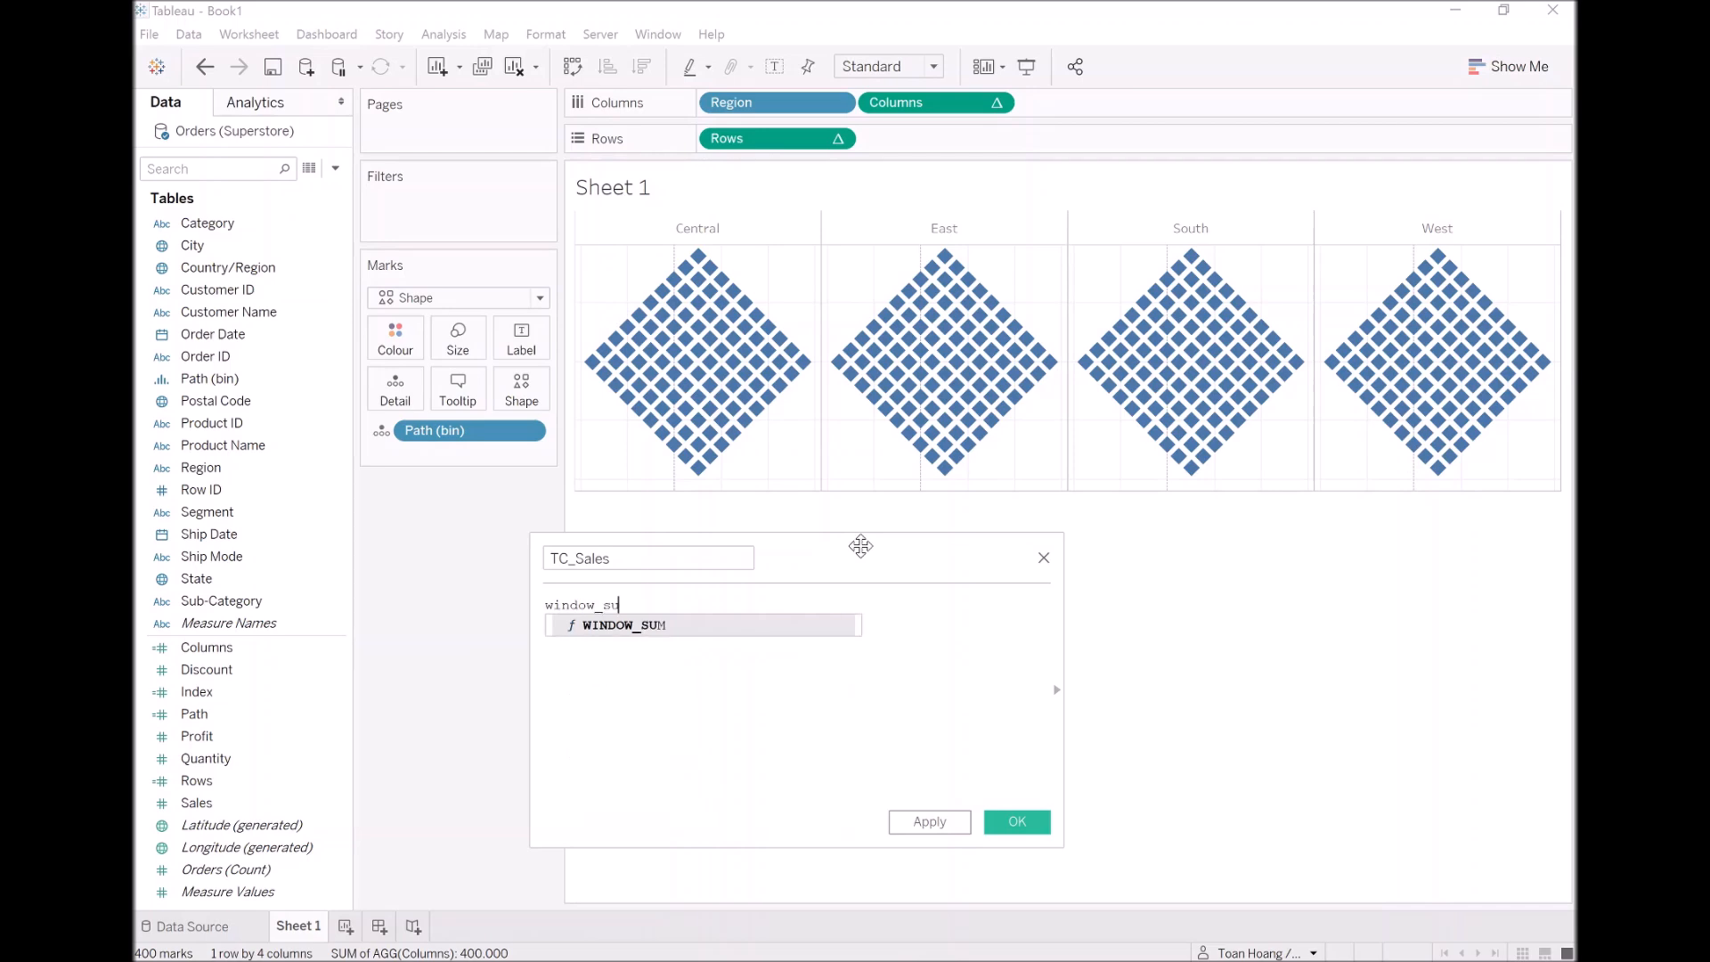
{"action": "key", "text": "Return"}
{"action": "type", "text": "su"}
{"action": "key", "text": "Return"}
{"action": "type", "text": "sa"}
{"action": "key", "text": "Return"}
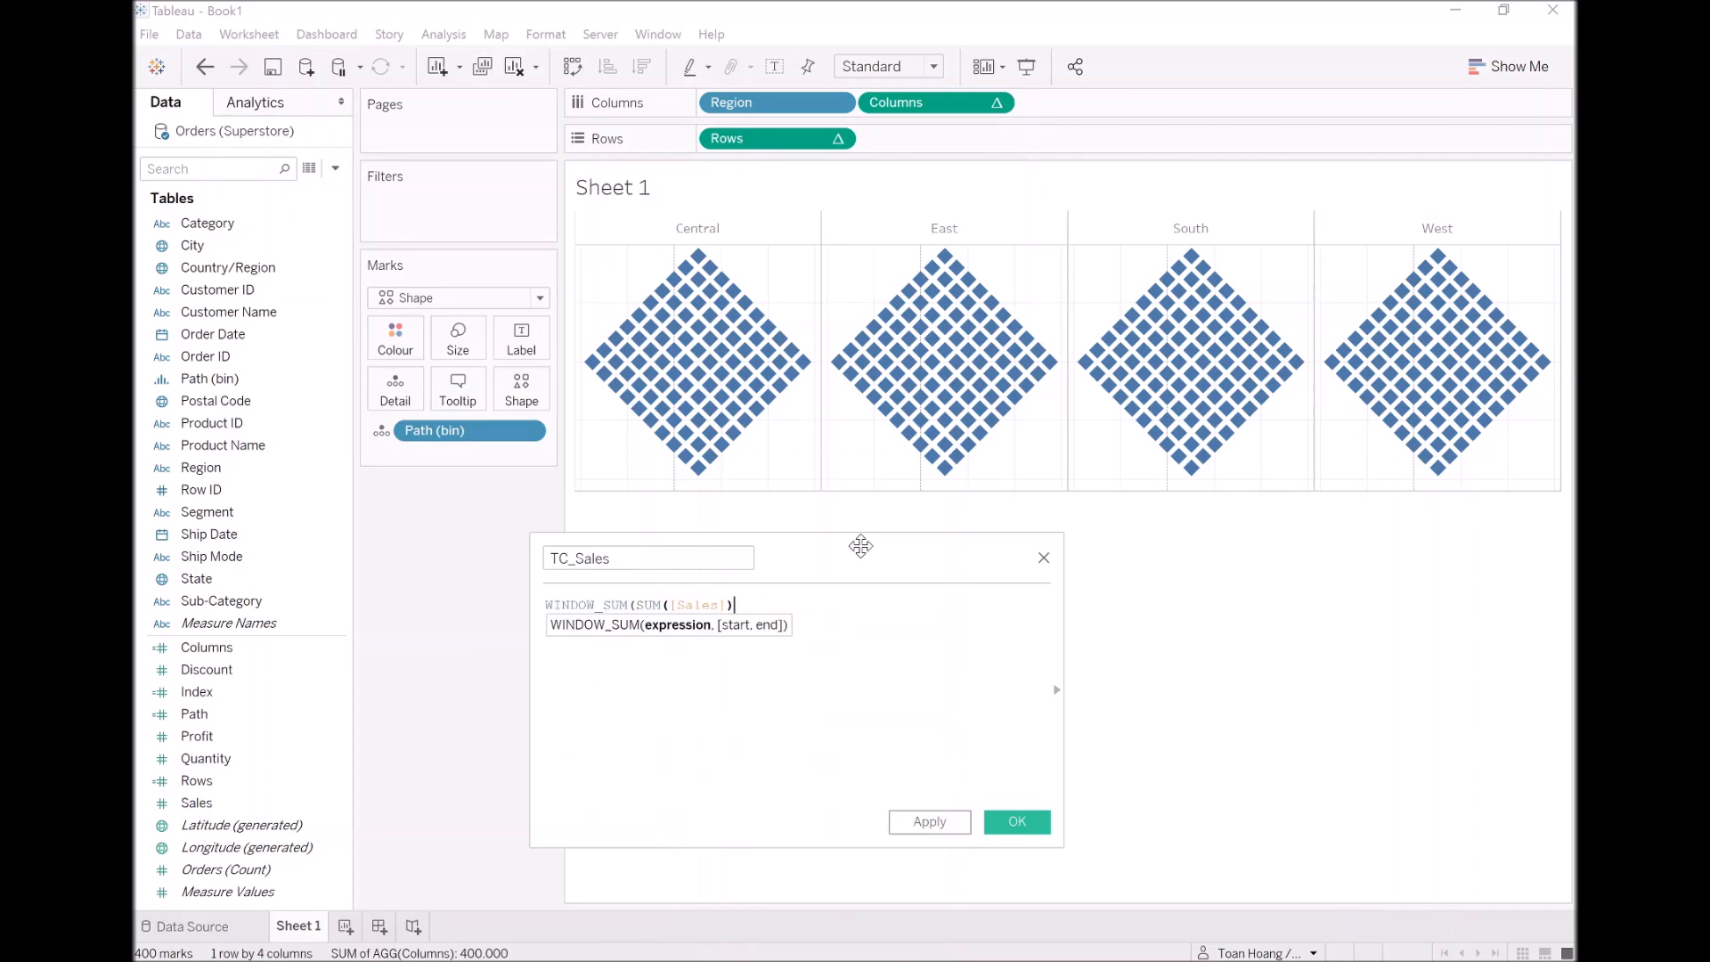
{"action": "type", "text": ")"}
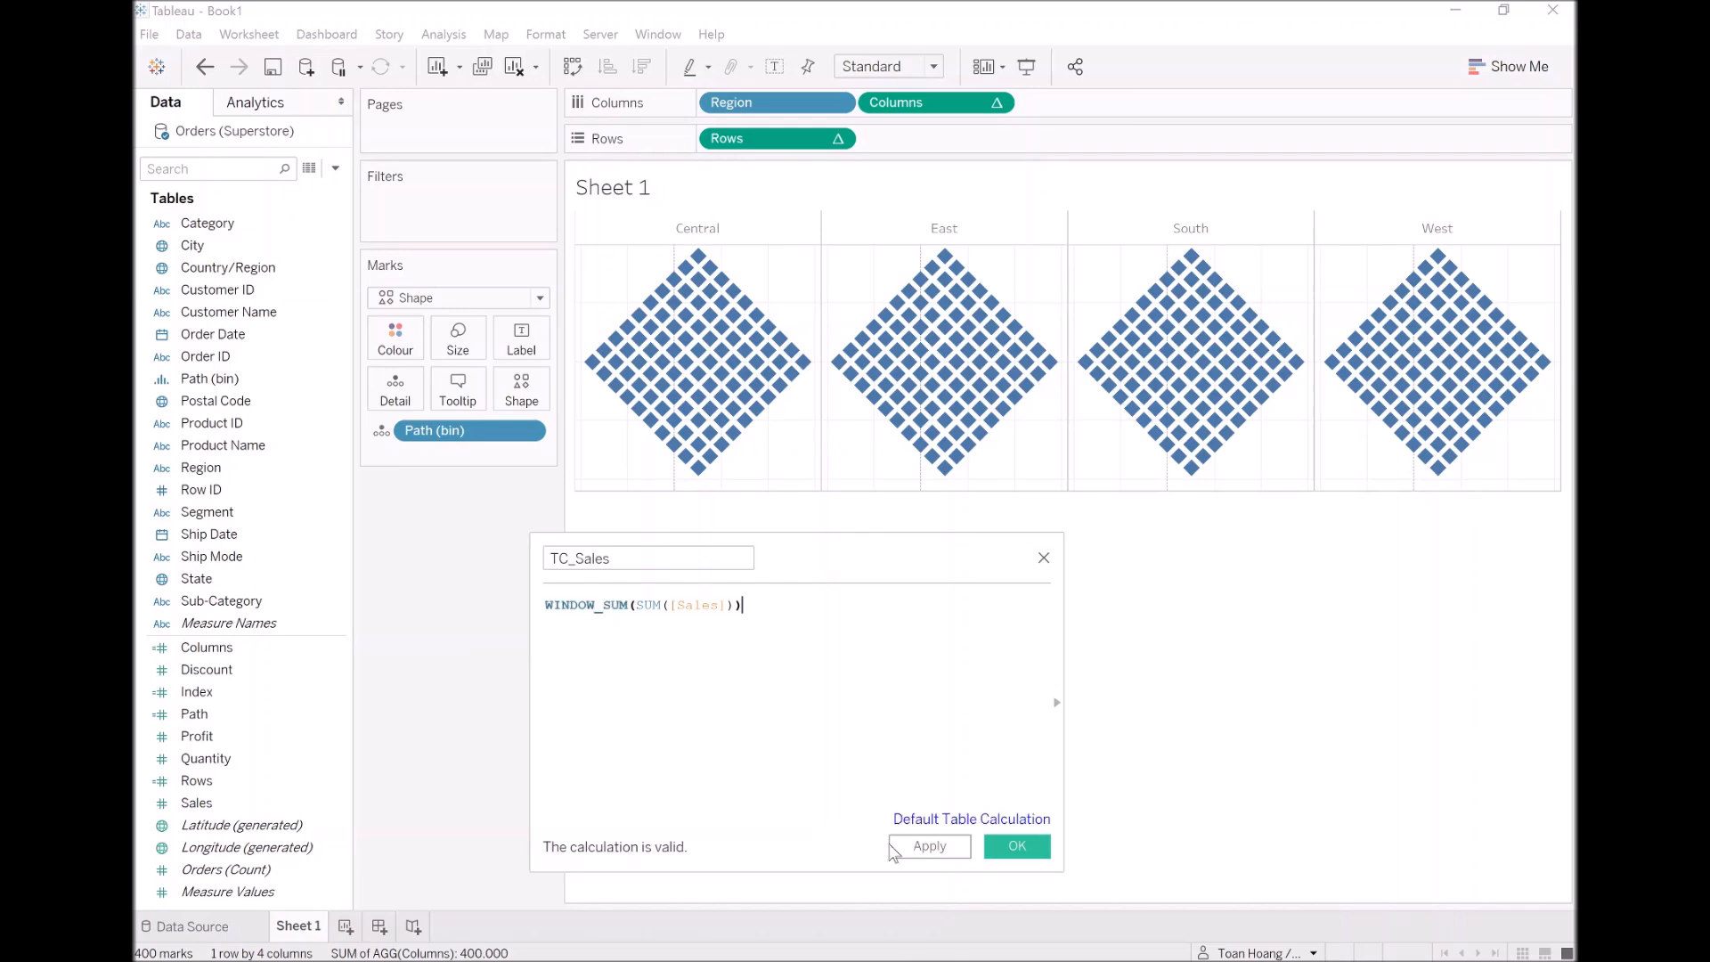
{"action": "left_click", "coordinate": [933, 853]}
{"action": "left_click", "coordinate": [1018, 875]}
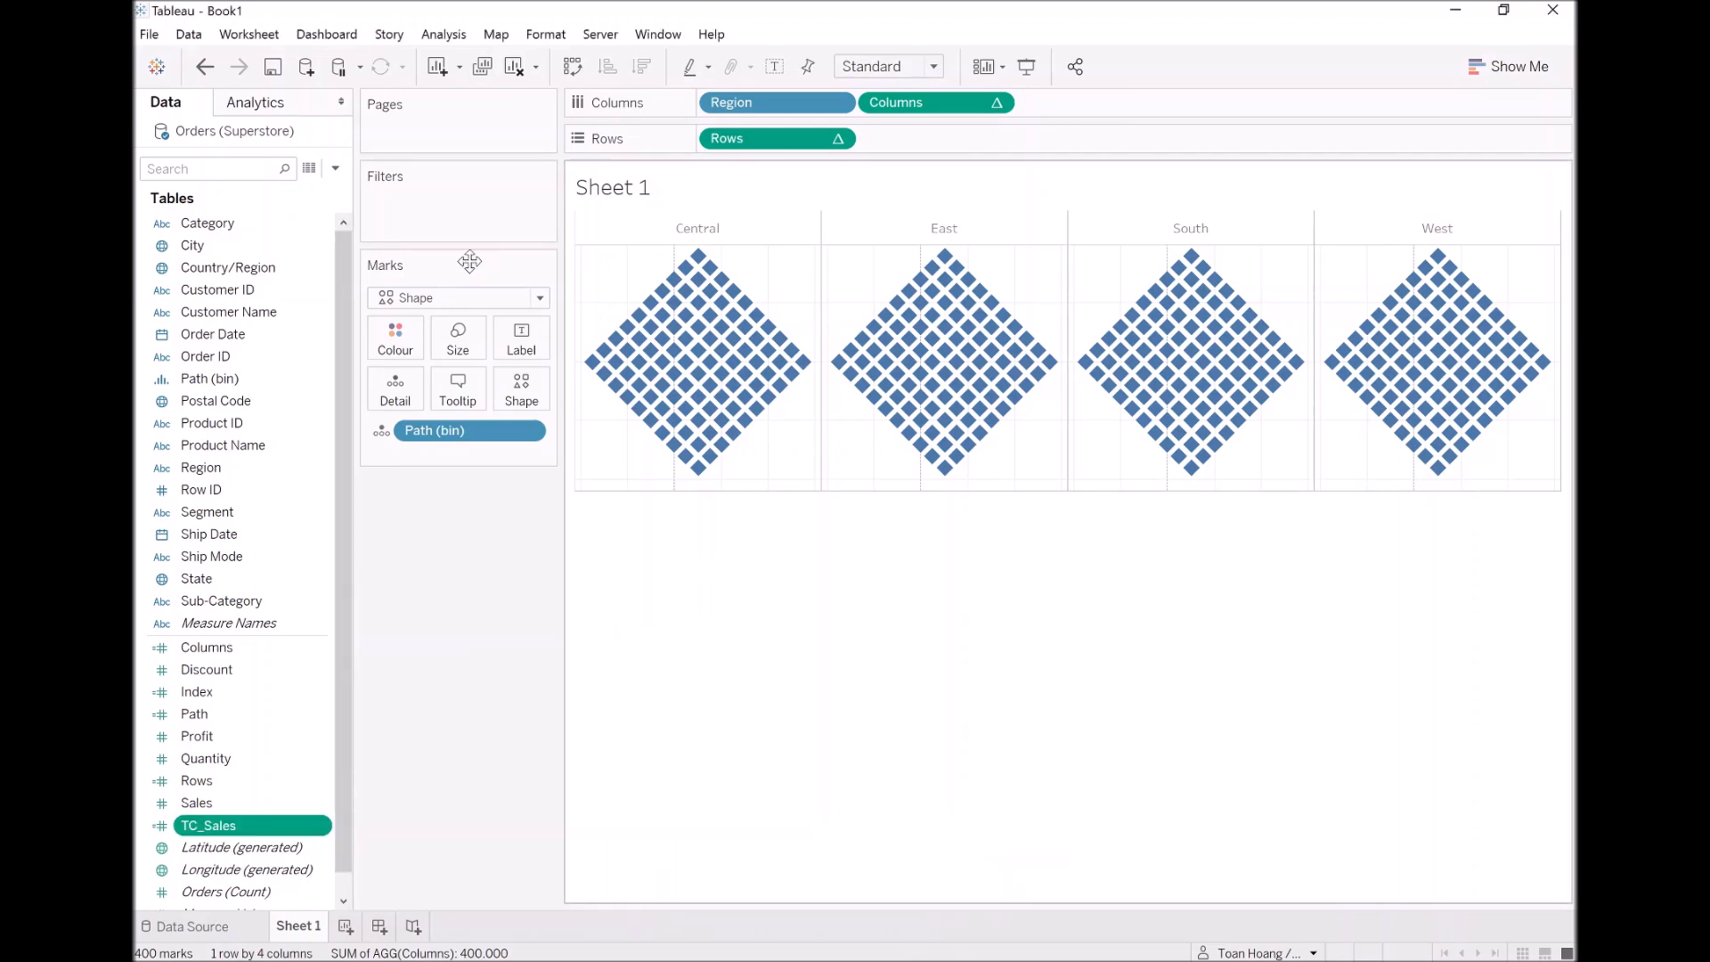
Create a calculated field named TC_Total Sales defined as WINDOW_SUM(SUM([Sales])) and save it
{"action": "left_click", "coordinate": [335, 167]}
{"action": "left_click", "coordinate": [329, 184]}
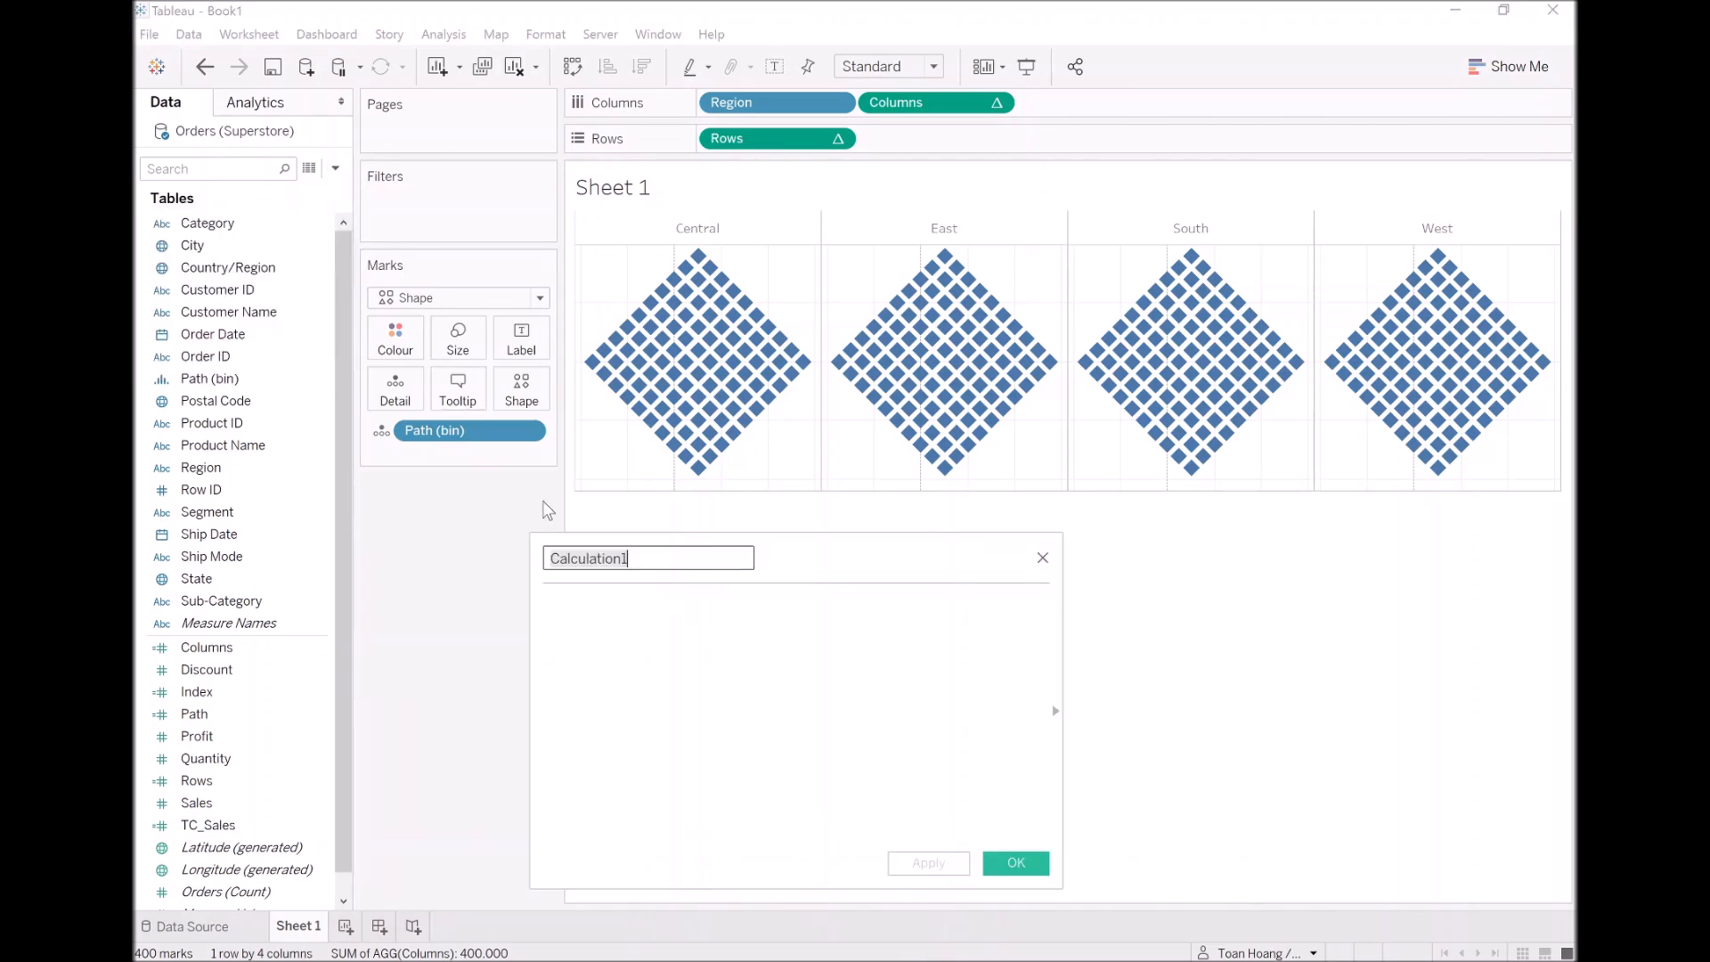
{"action": "type", "text": "TC_Total "}
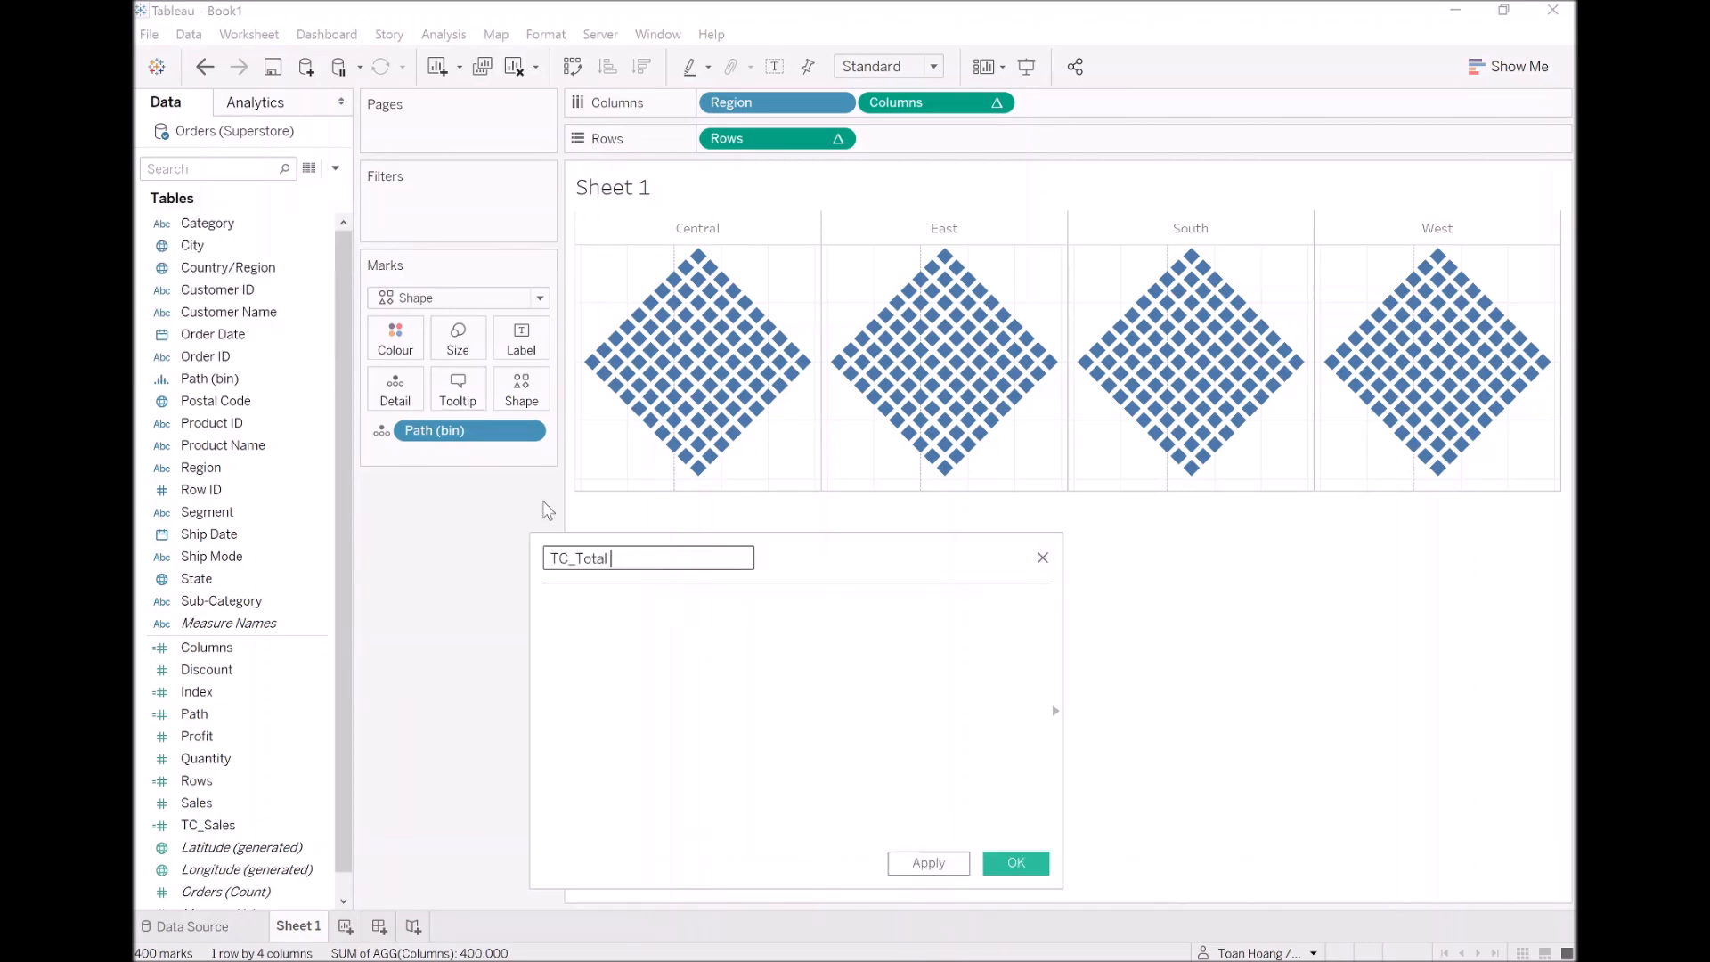
{"action": "type", "text": "Sales"}
{"action": "key", "text": "Tab"}
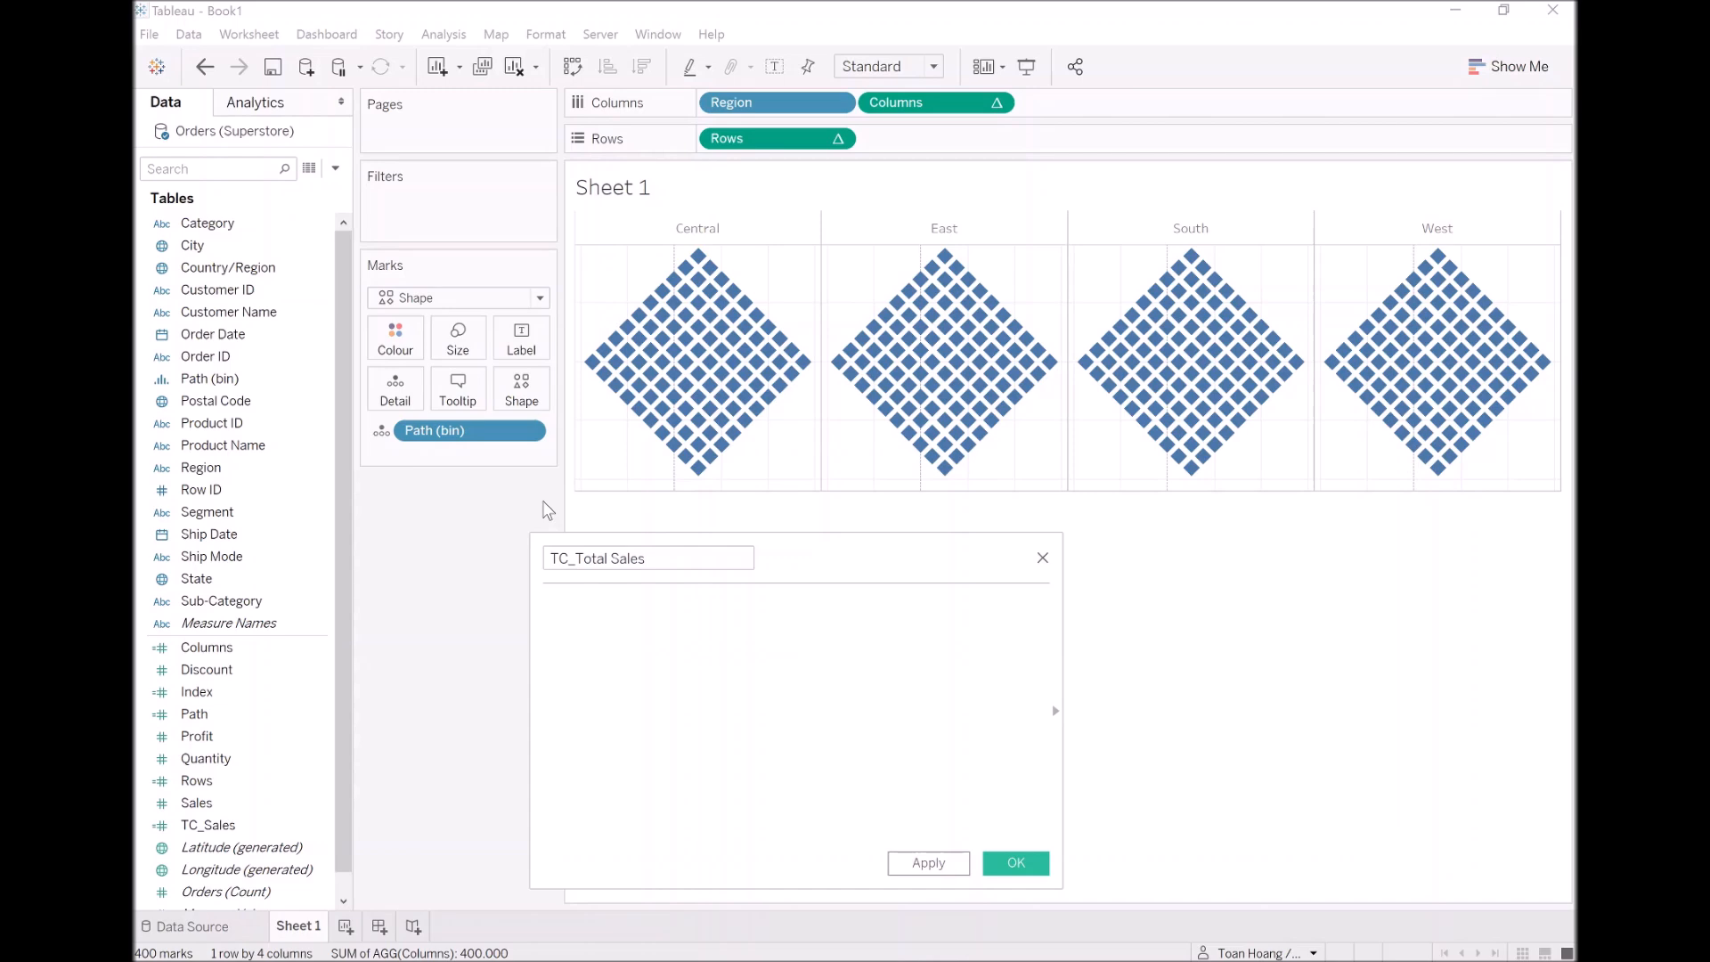
{"action": "type", "text": "window_sum(SUM(Sales"}
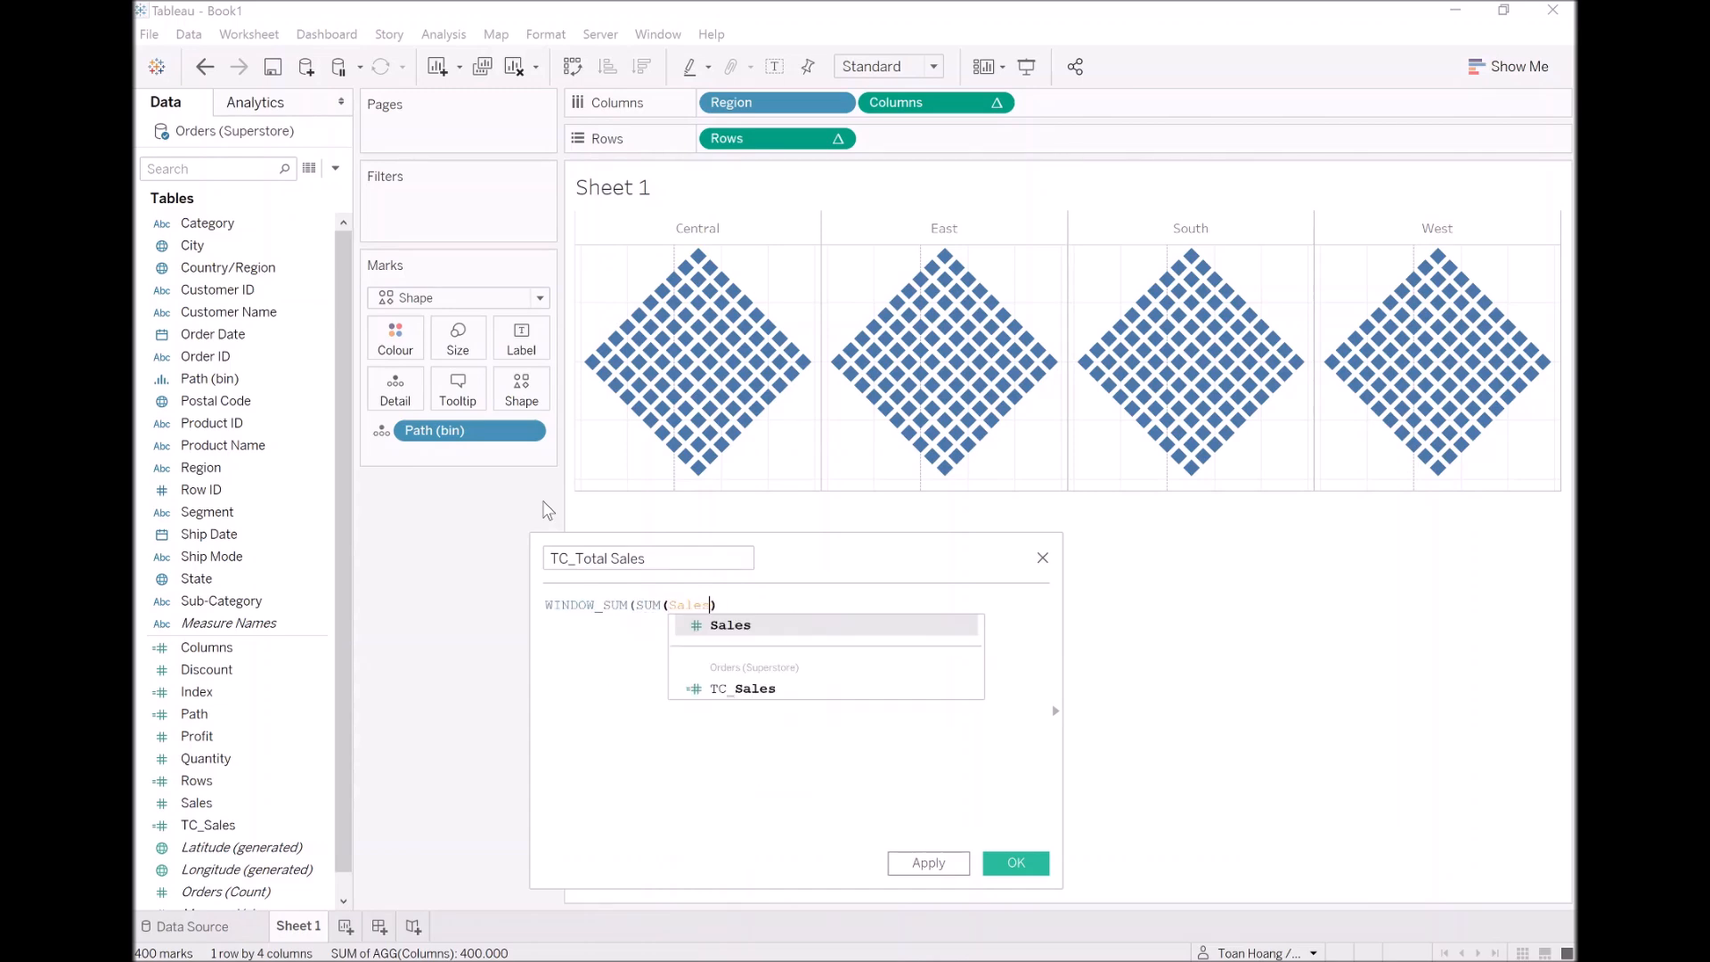
{"action": "key", "text": "Return"}
{"action": "type", "text": "))"}
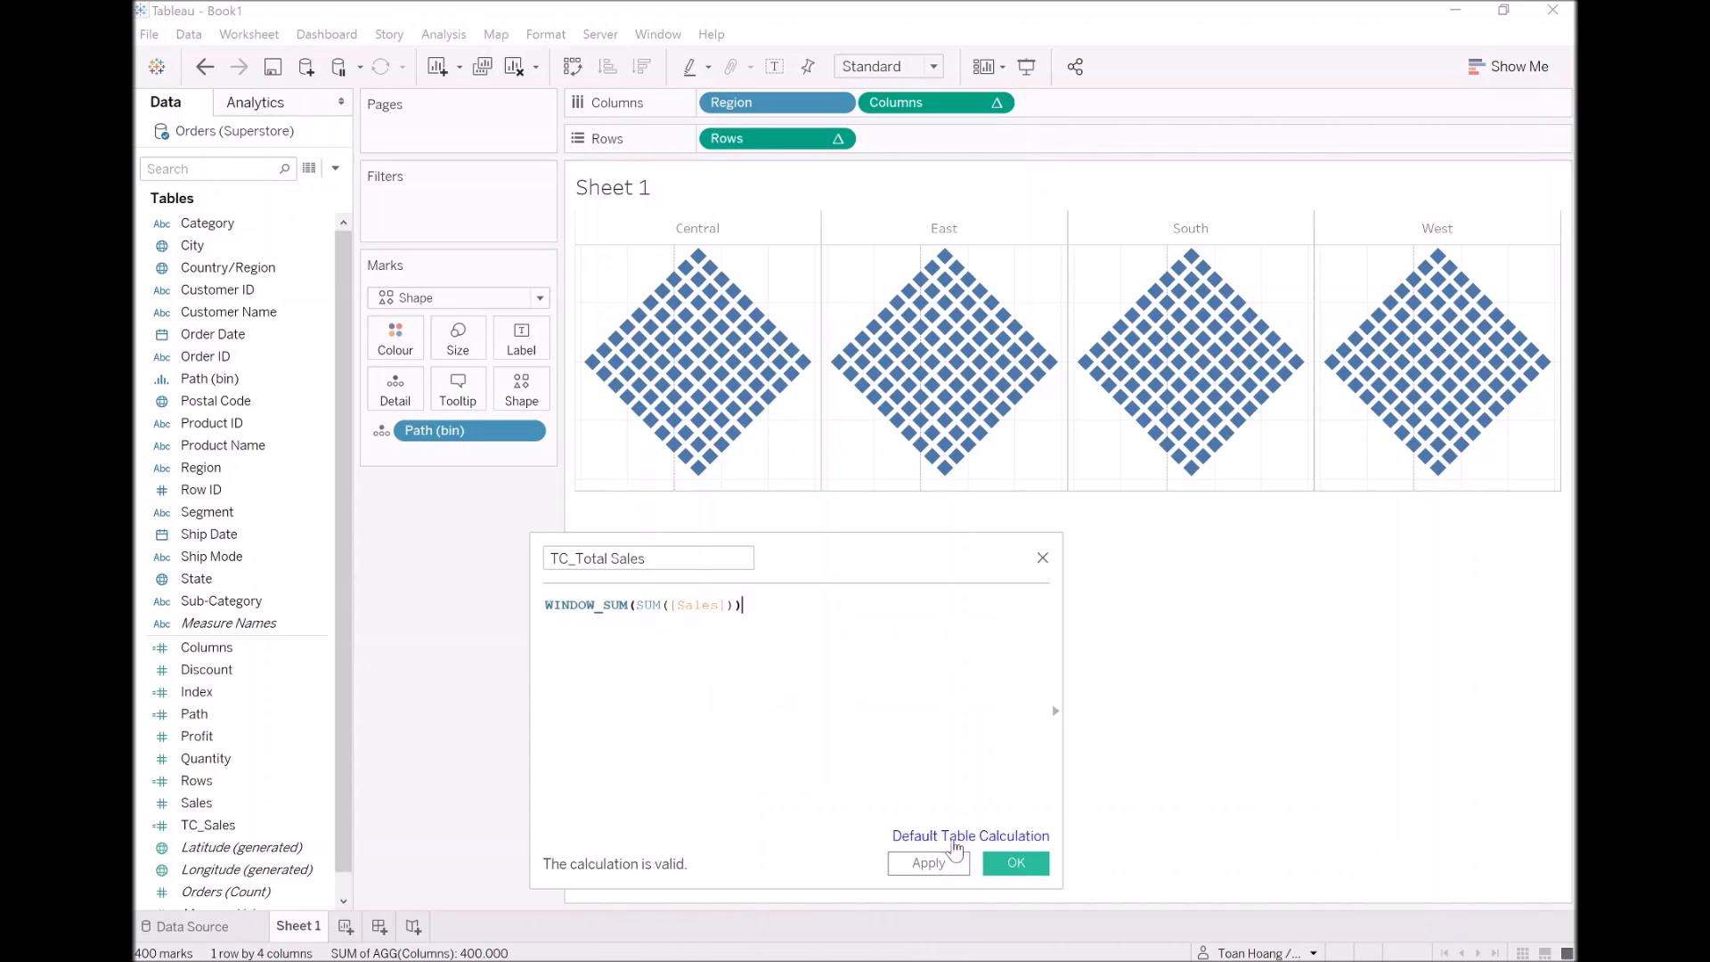
{"action": "left_click", "coordinate": [1014, 862]}
Create a calculated field named TC_Percentage defined as [TC_Sales] / [TC_Total Sales] and save it
{"action": "left_click", "coordinate": [335, 167]}
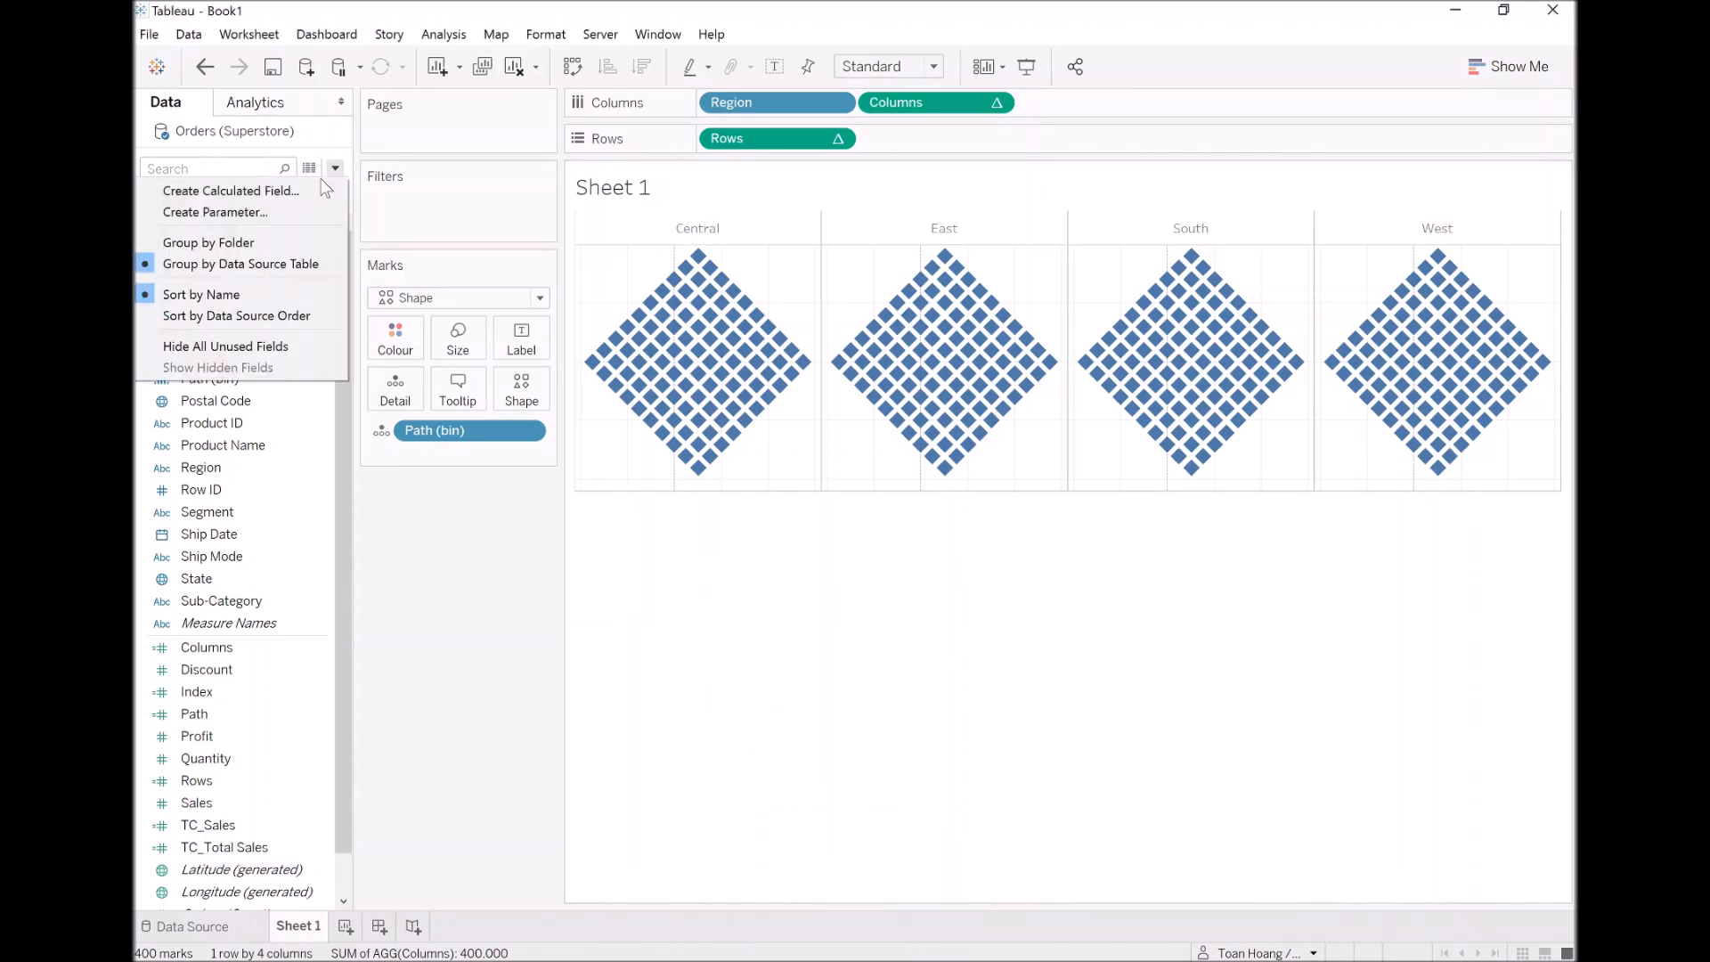
{"action": "left_click", "coordinate": [319, 190]}
{"action": "type", "text": "TC_Percentage"}
{"action": "key", "text": "Tab"}
{"action": "type", "text": "[tc"}
{"action": "key", "text": "Return"}
{"action": "type", "text": "/ [tc"}
{"action": "key", "text": "Down"}
{"action": "key", "text": "Return"}
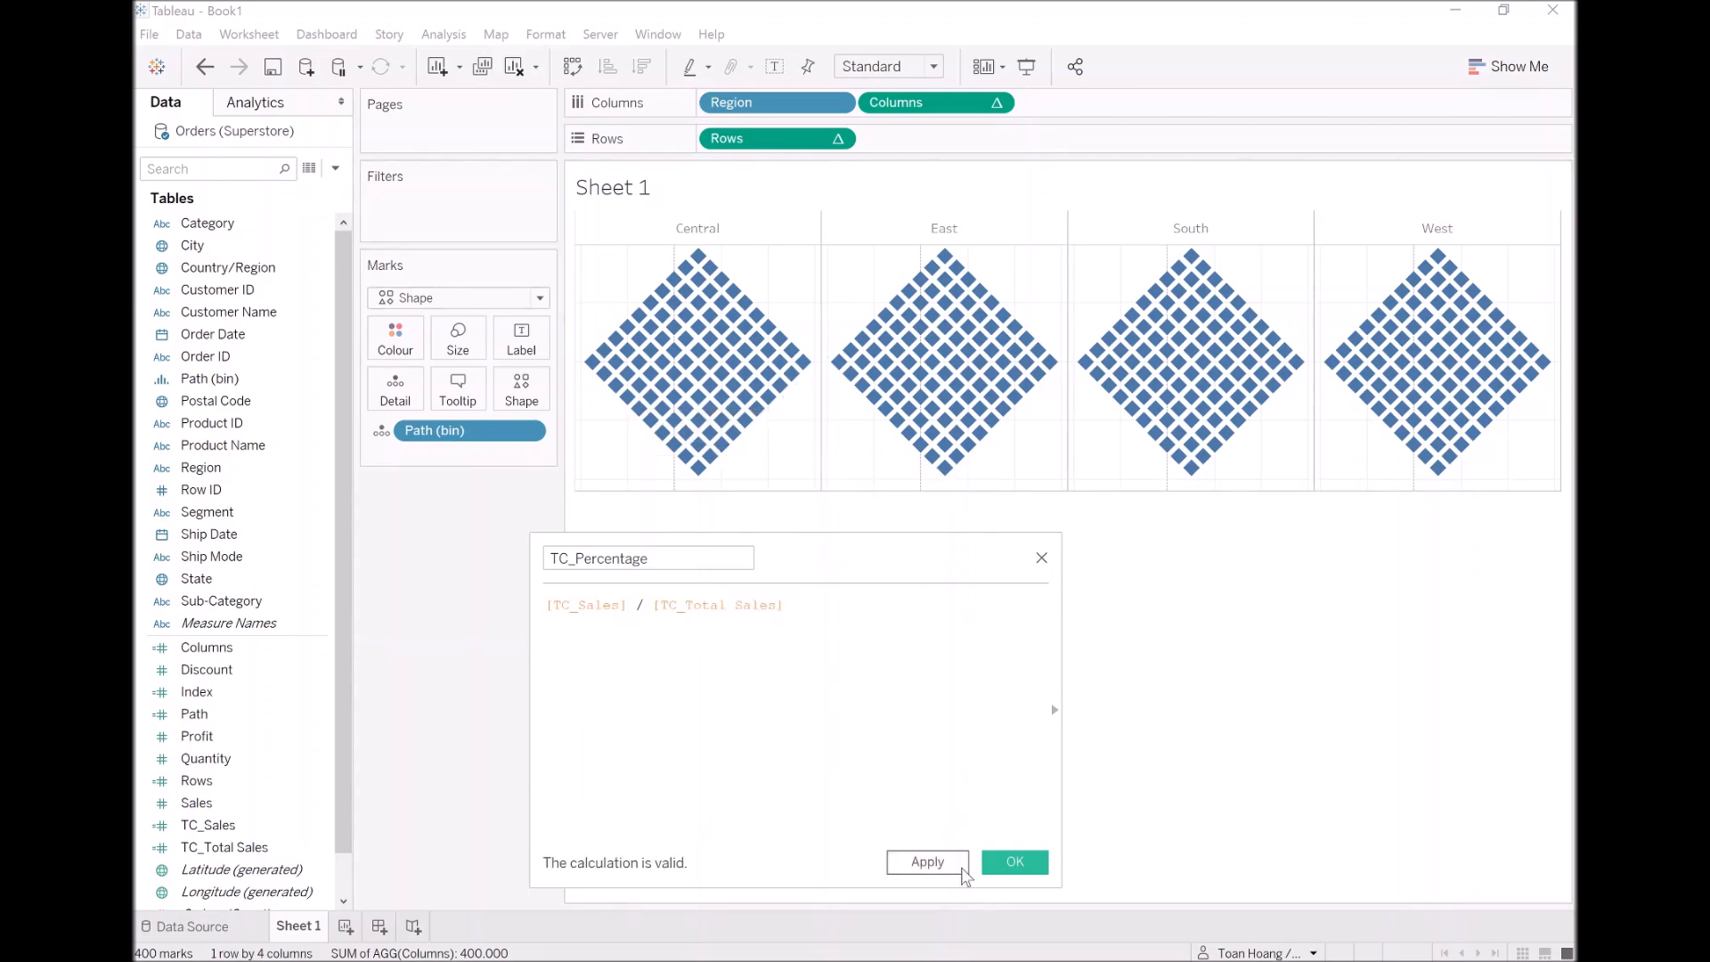
{"action": "left_click", "coordinate": [960, 870]}
{"action": "left_click", "coordinate": [1016, 873]}
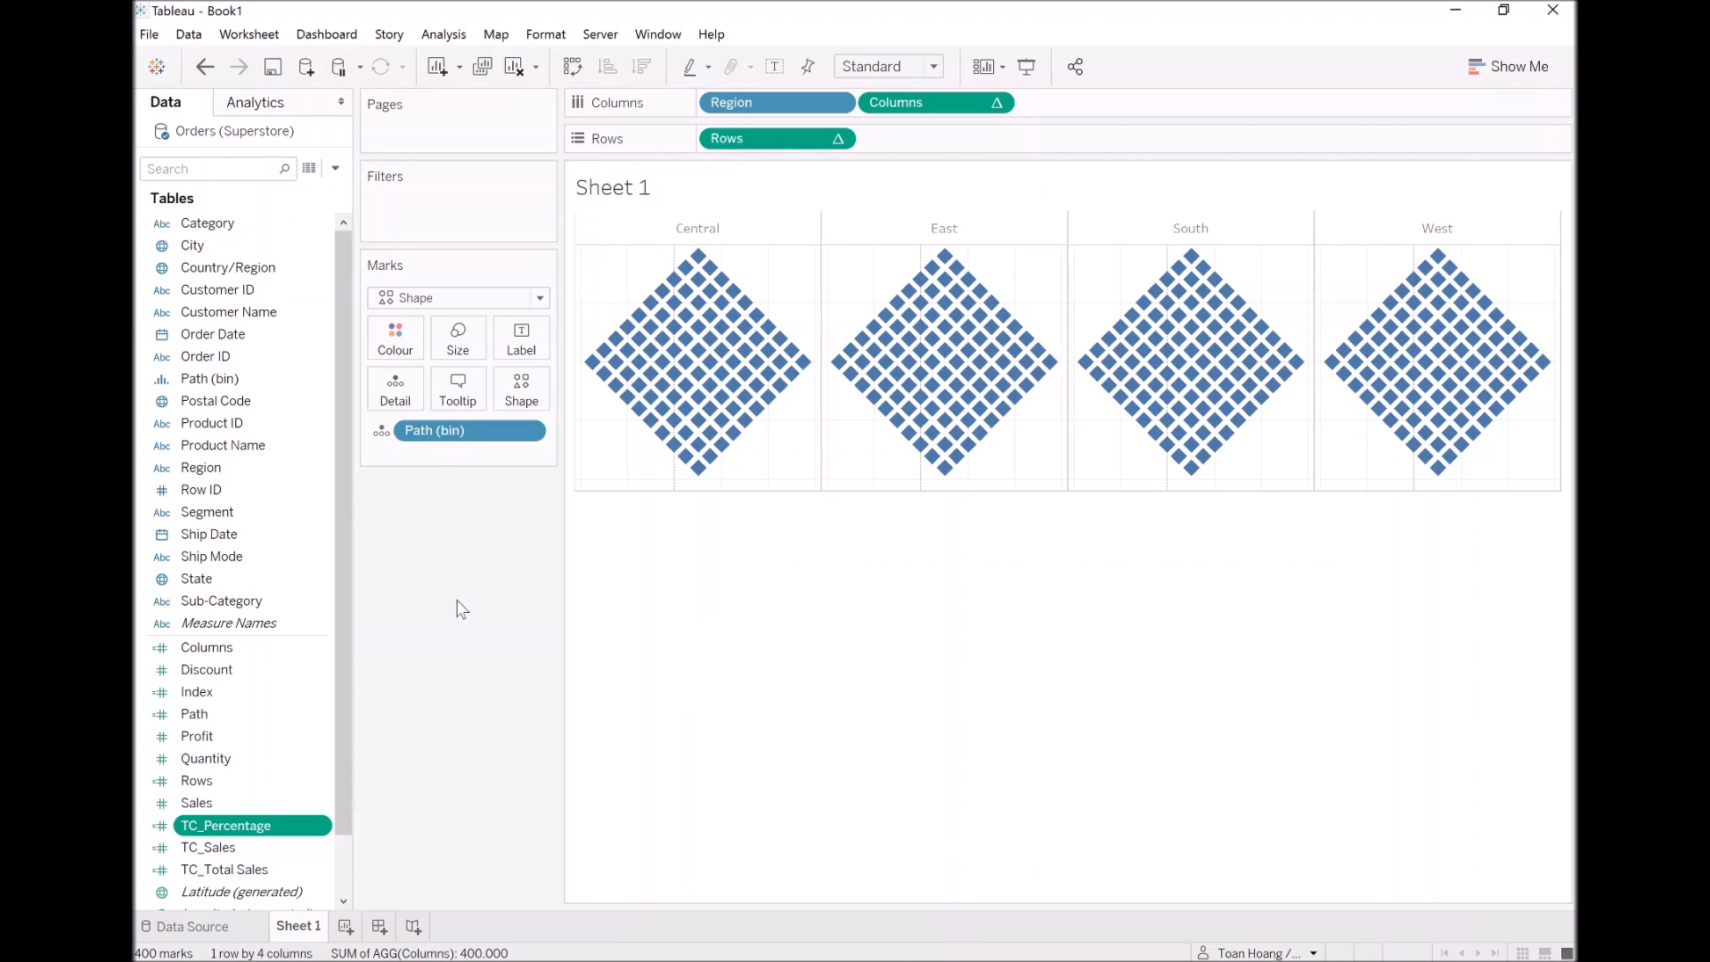
Start a new calculated field named TC_Color
{"action": "left_click", "coordinate": [337, 169]}
{"action": "left_click", "coordinate": [316, 189]}
{"action": "type", "text": "TC_Color"}
{"action": "key", "text": "Tab"}
Write the TC_Color formula's condition line as IF [Index] / WINDOW_MAX([Index]) < [TC_Percentage] THEN
{"action": "type", "text": "IF [Ind"}
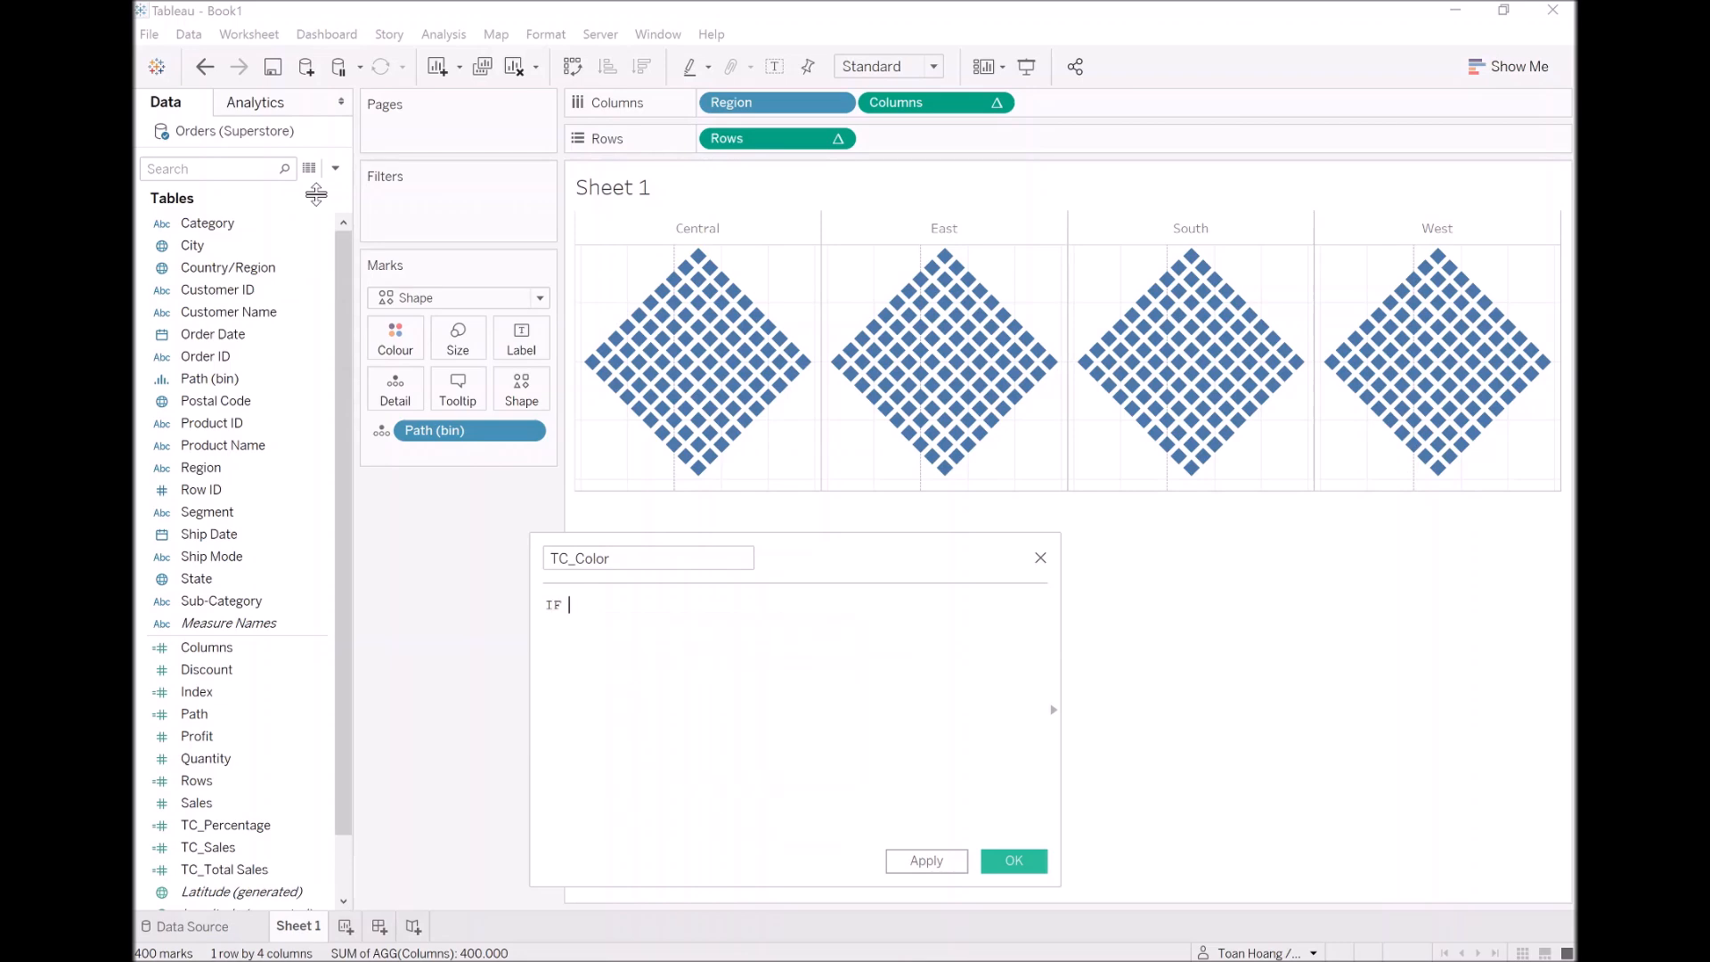
{"action": "key", "text": "Return"}
{"action": "type", "text": "/ window"}
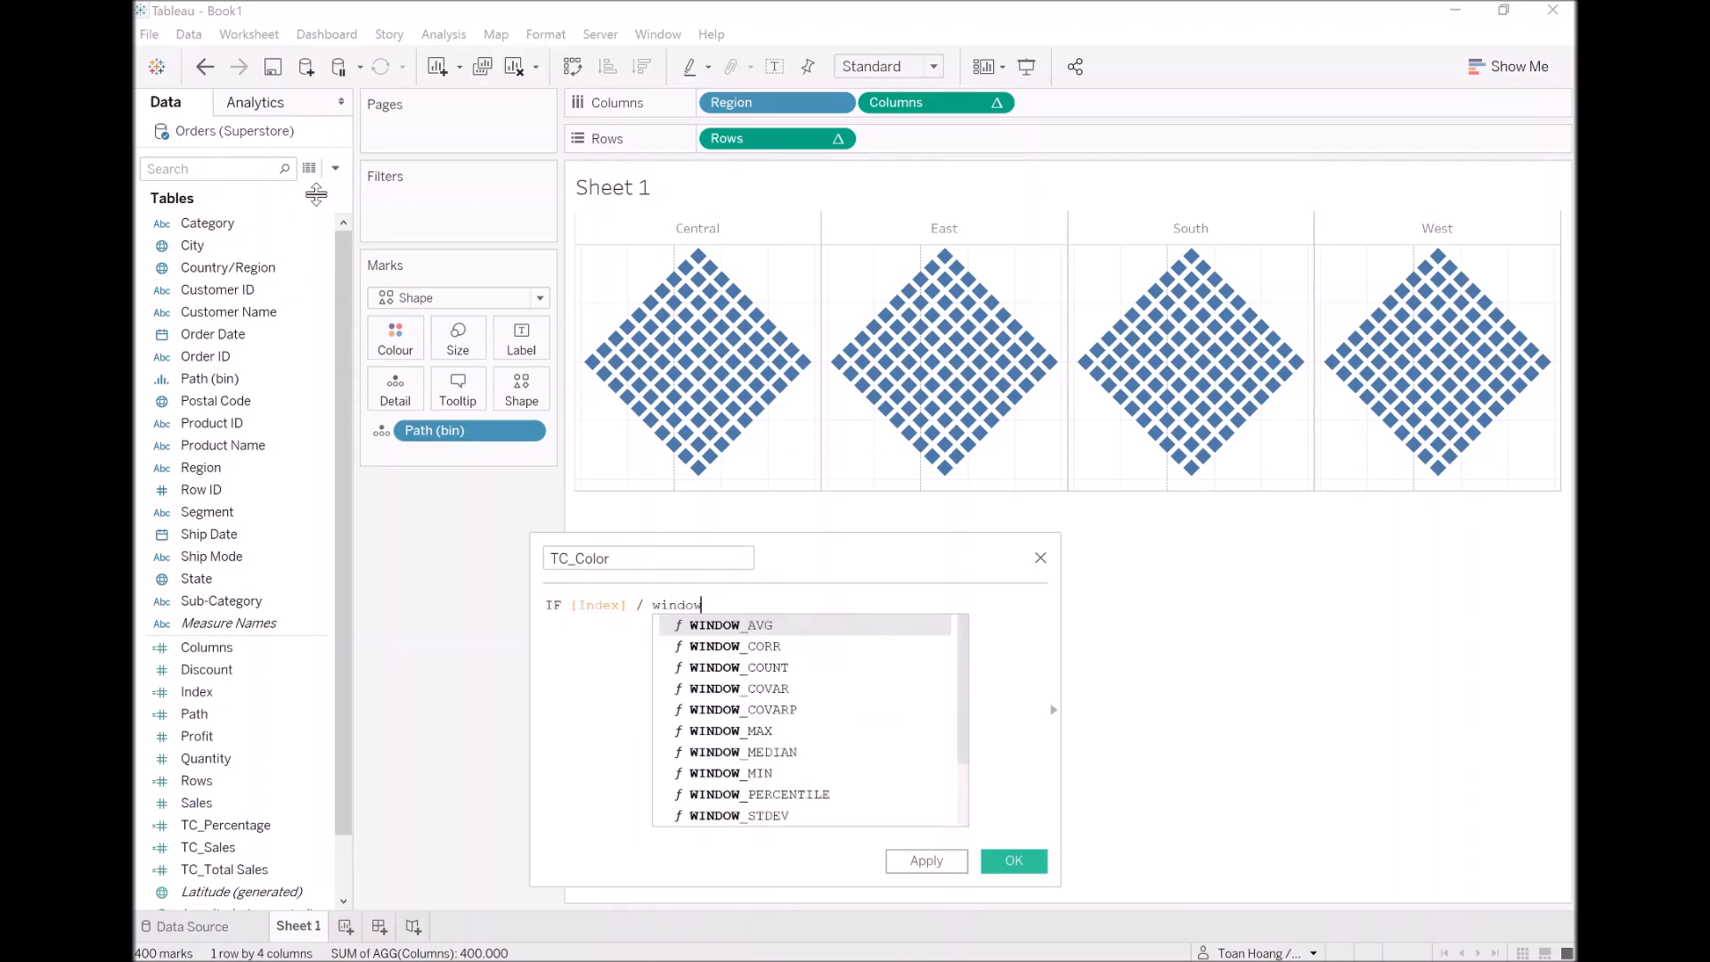
{"action": "key", "text": "Down"}
{"action": "key", "text": "Down"}
{"action": "key", "text": "Down"}
{"action": "key", "text": "Down"}
{"action": "key", "text": "Down"}
{"action": "key", "text": "Return"}
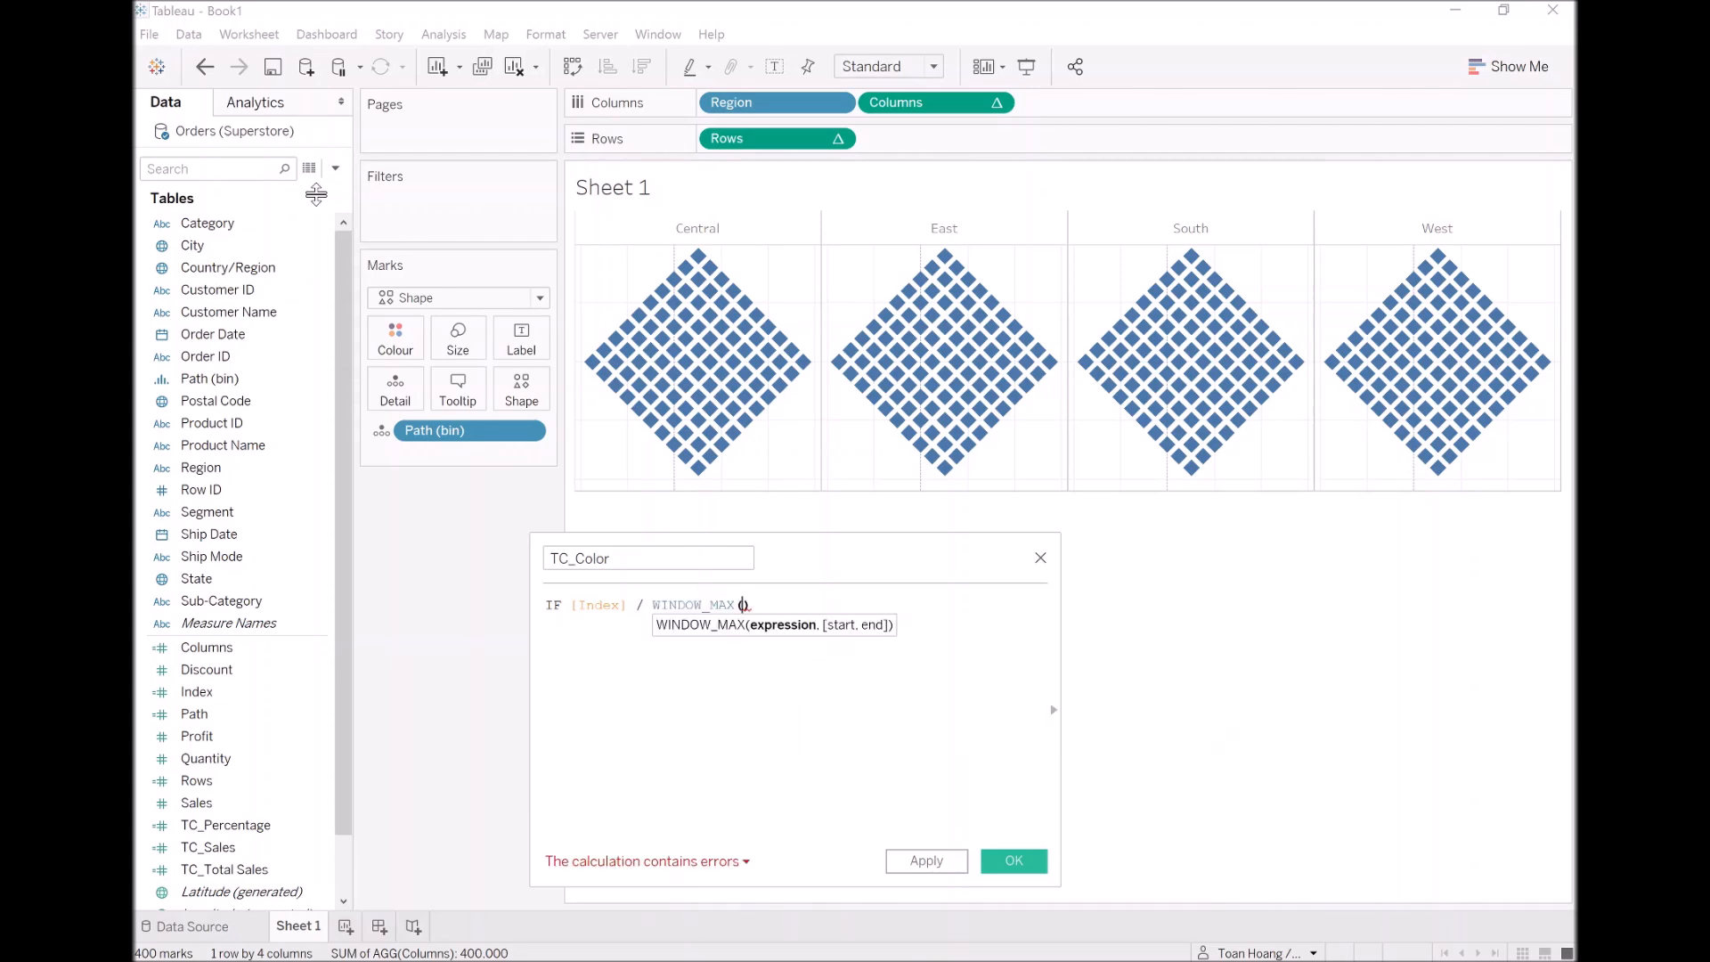
{"action": "type", "text": "ind"}
{"action": "key", "text": "Return"}
{"action": "key", "text": "End"}
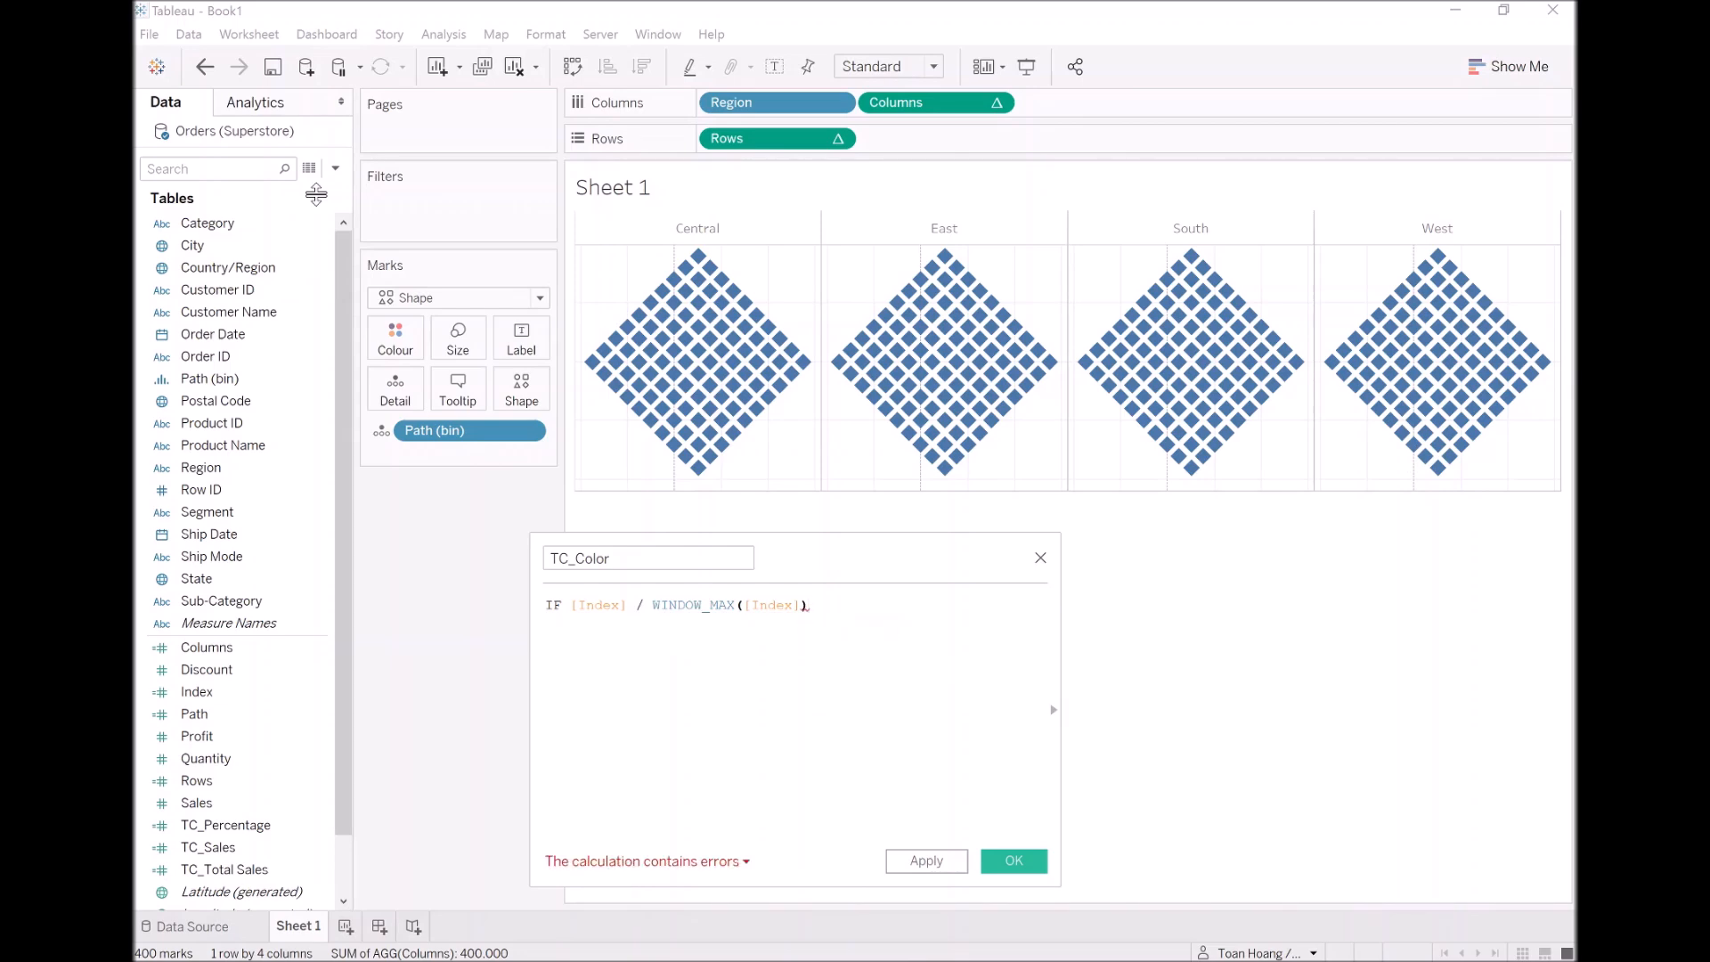
{"action": "type", "text": "<perce"}
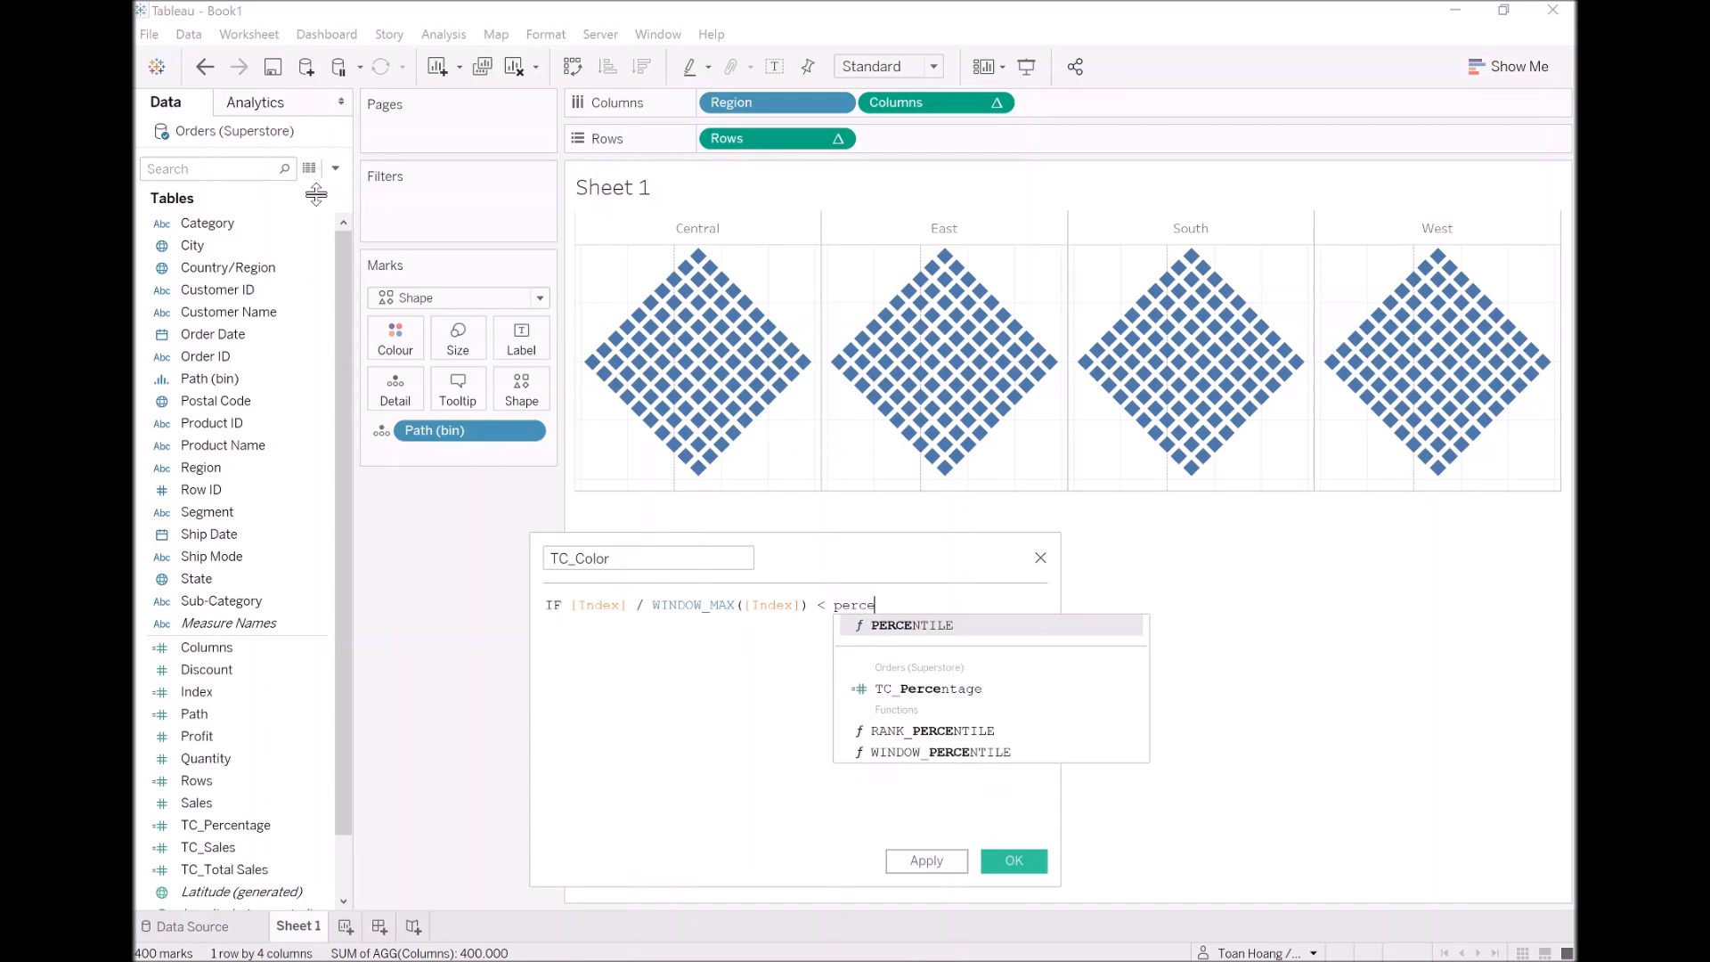
{"action": "key", "text": "Down"}
{"action": "key", "text": "Return"}
{"action": "type", "text": "THEN"}
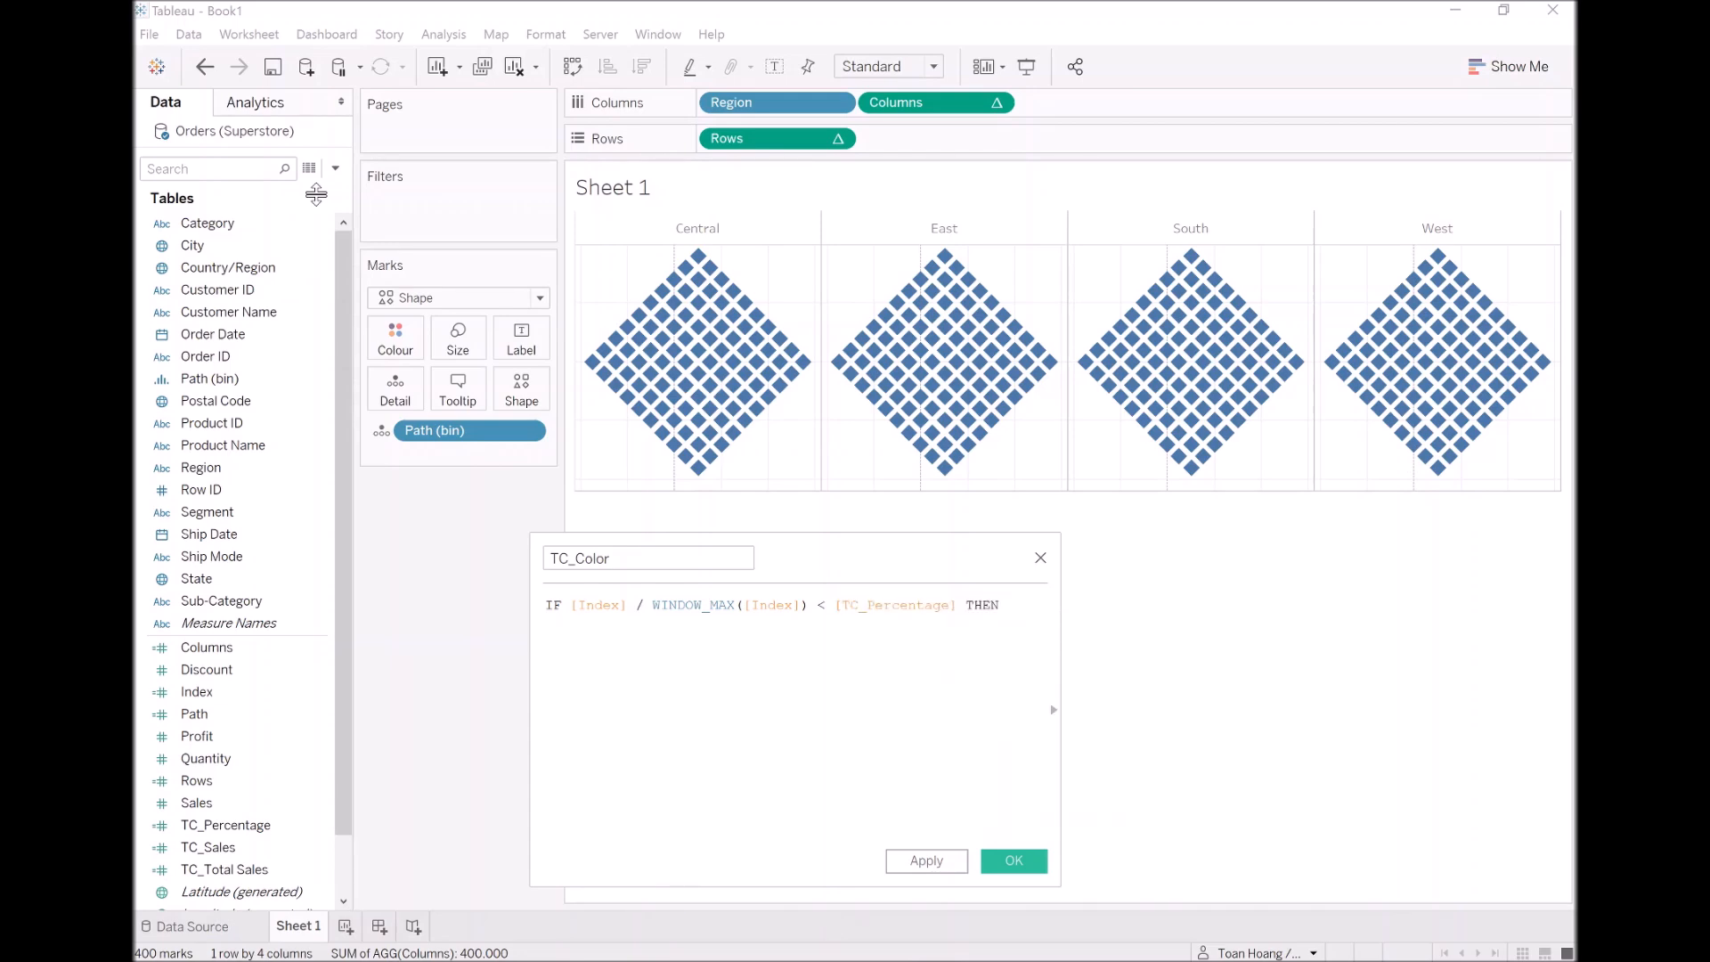
Add WINDOW_MAX(MAX([Region])) on a new line as the value TC_Color returns when the condition is true
{"action": "key", "text": "Return"}
{"action": "type", "text": "WINDOW"}
{"action": "key", "text": "Down"}
{"action": "key", "text": "Down"}
{"action": "key", "text": "Down"}
{"action": "key", "text": "Down"}
{"action": "key", "text": "Down"}
{"action": "key", "text": "Return"}
{"action": "type", "text": "MAX()"}
{"action": "key", "text": "Left"}
{"action": "type", "text": "C"}
{"action": "key", "text": "BackSpace"}
{"action": "type", "text": "Region"}
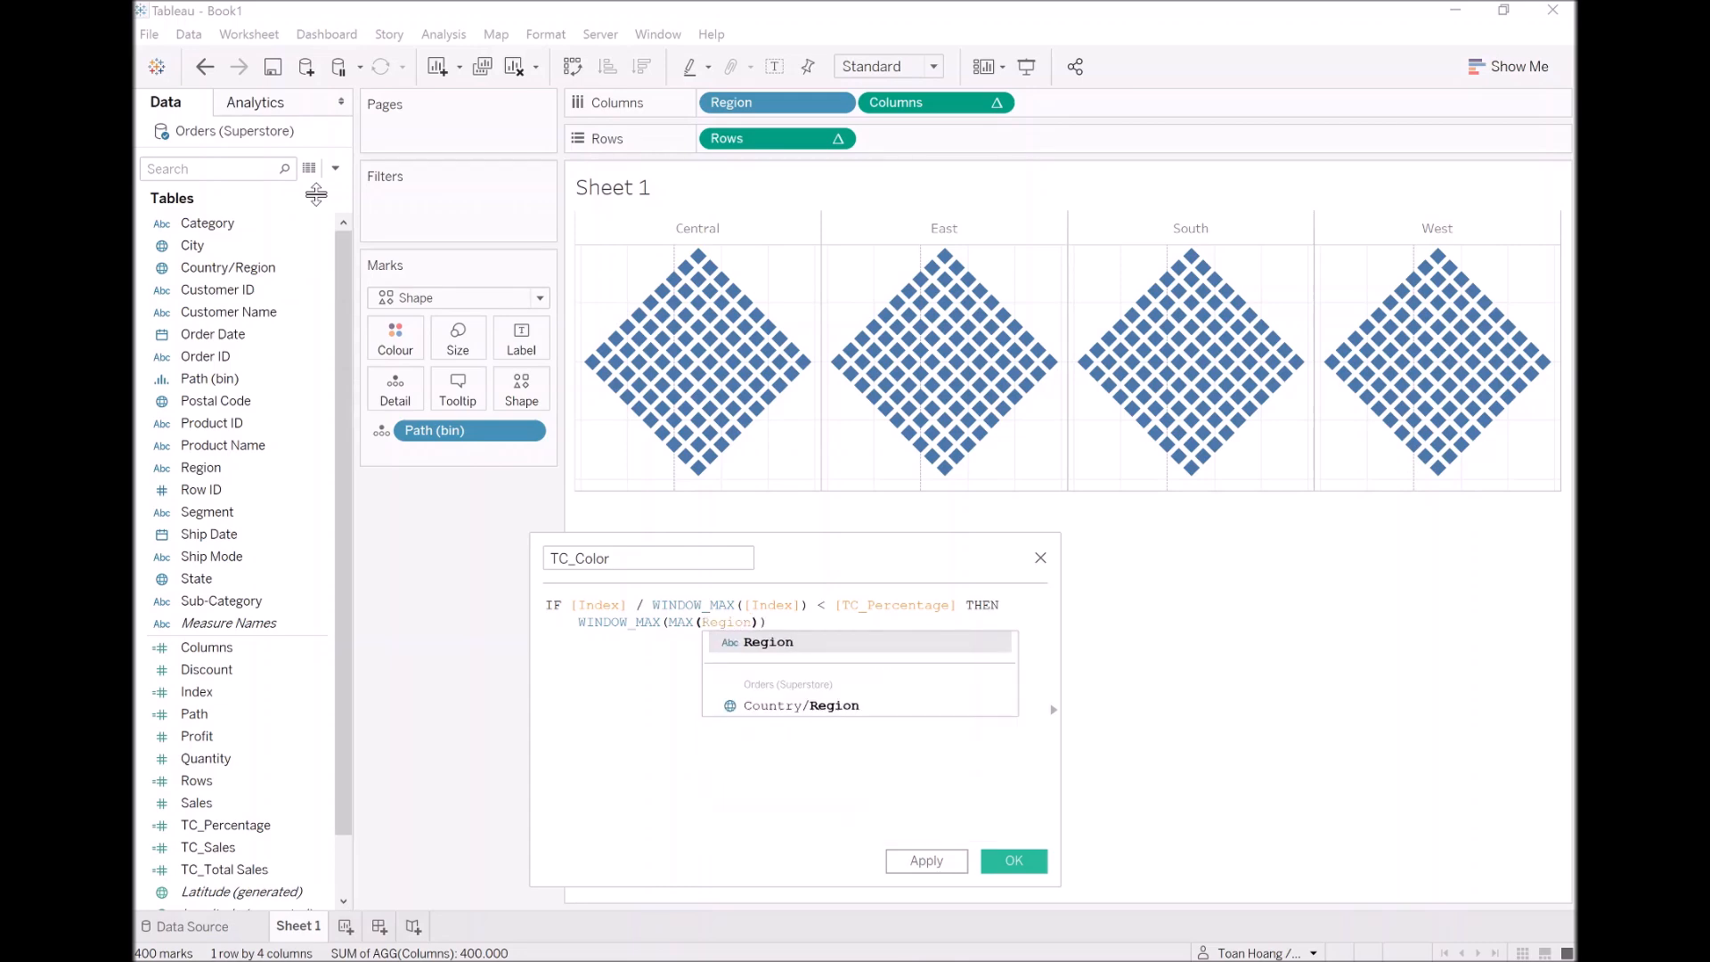
{"action": "key", "text": "Return"}
{"action": "key", "text": "Right"}
{"action": "key", "text": "Right"}
Finish the TC_Color formula with an ELSE branch returning "Grey" and a closing END, and save the calculation
{"action": "key", "text": "Return"}
{"action": "type", "text": "ELSE"}
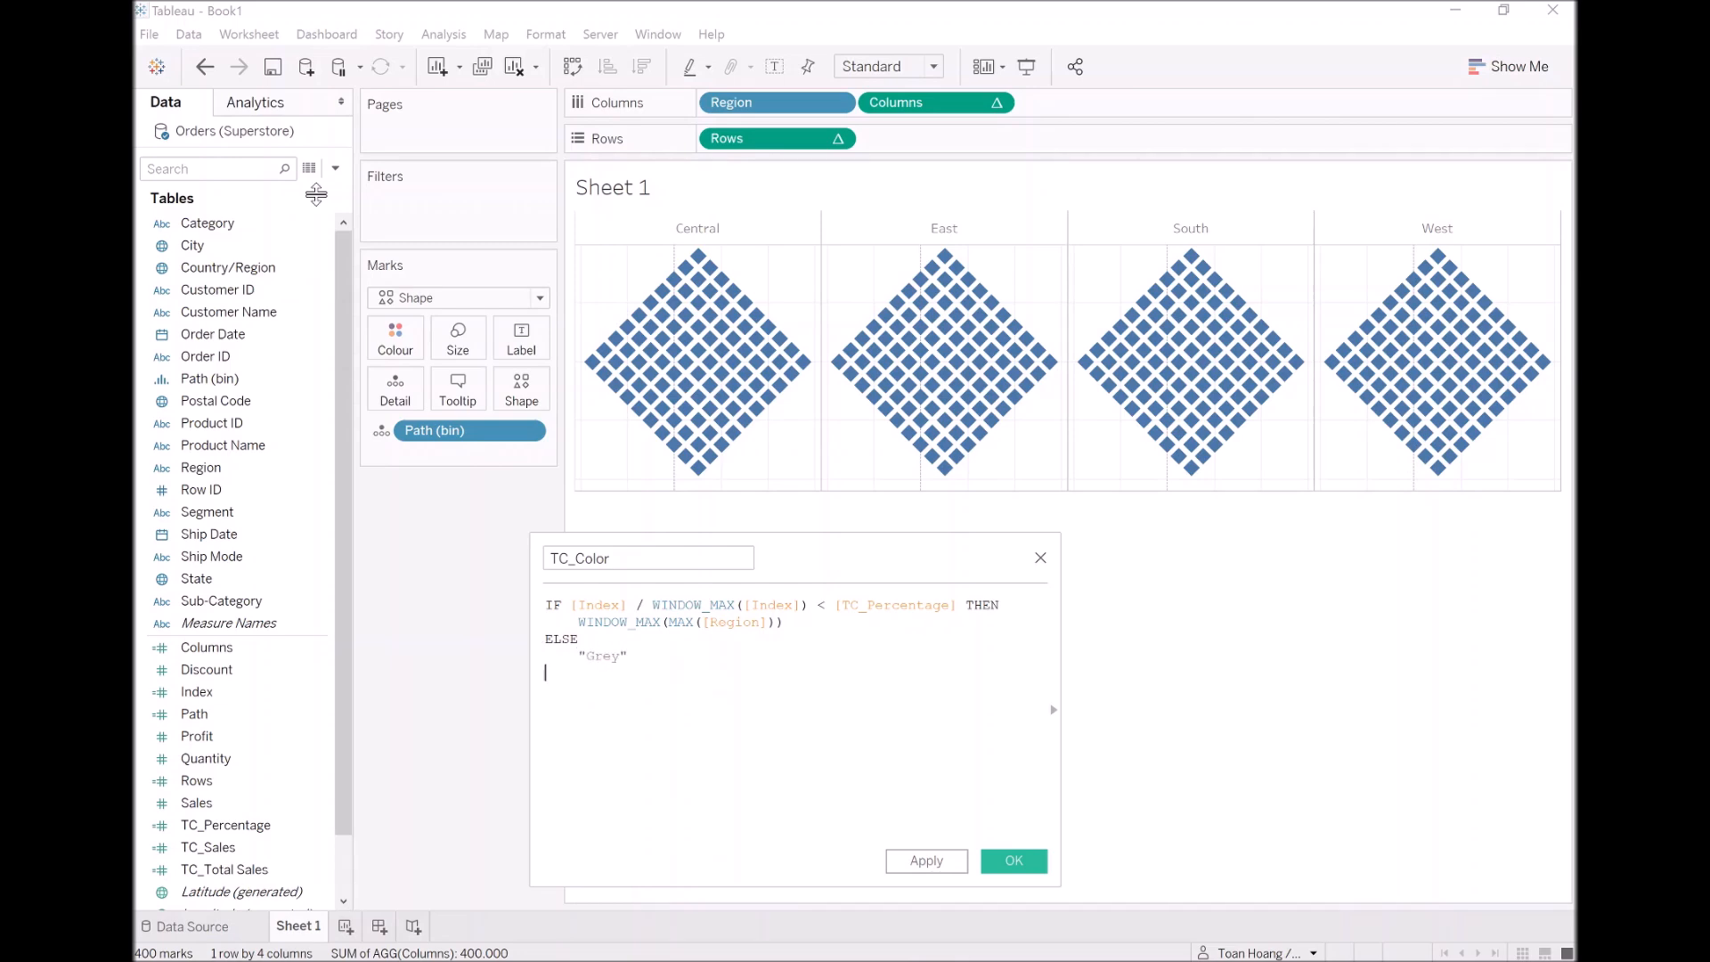
{"action": "type", "text": "END"}
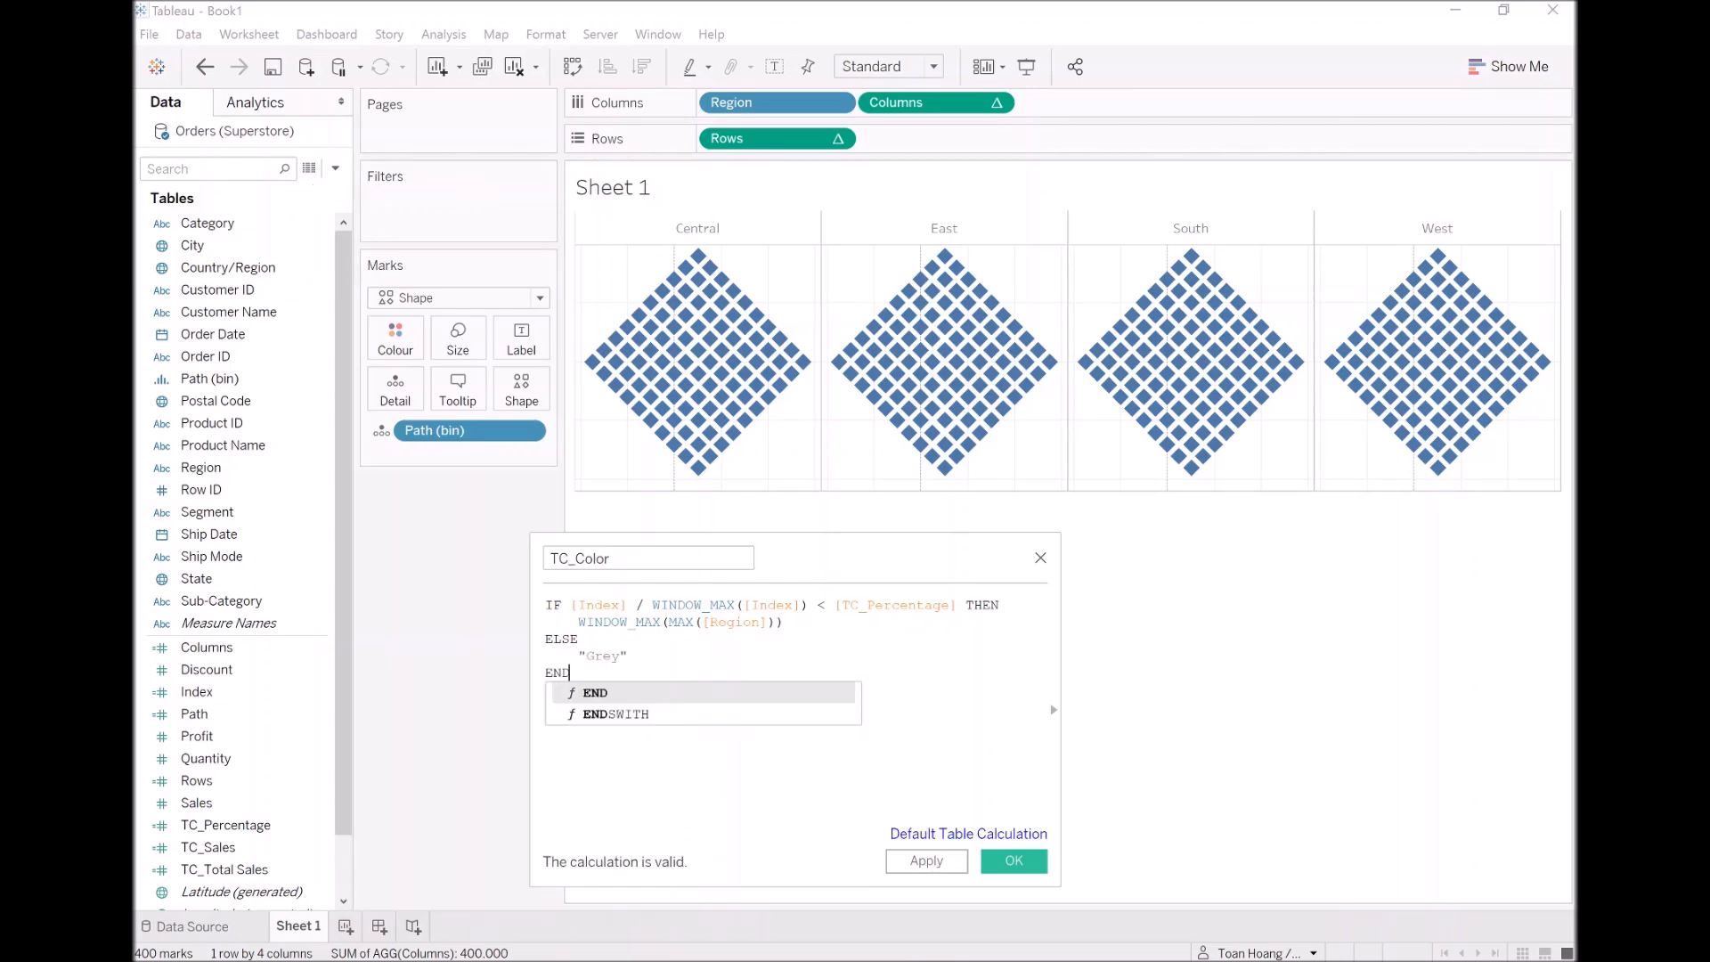
{"action": "left_click", "coordinate": [578, 639]}
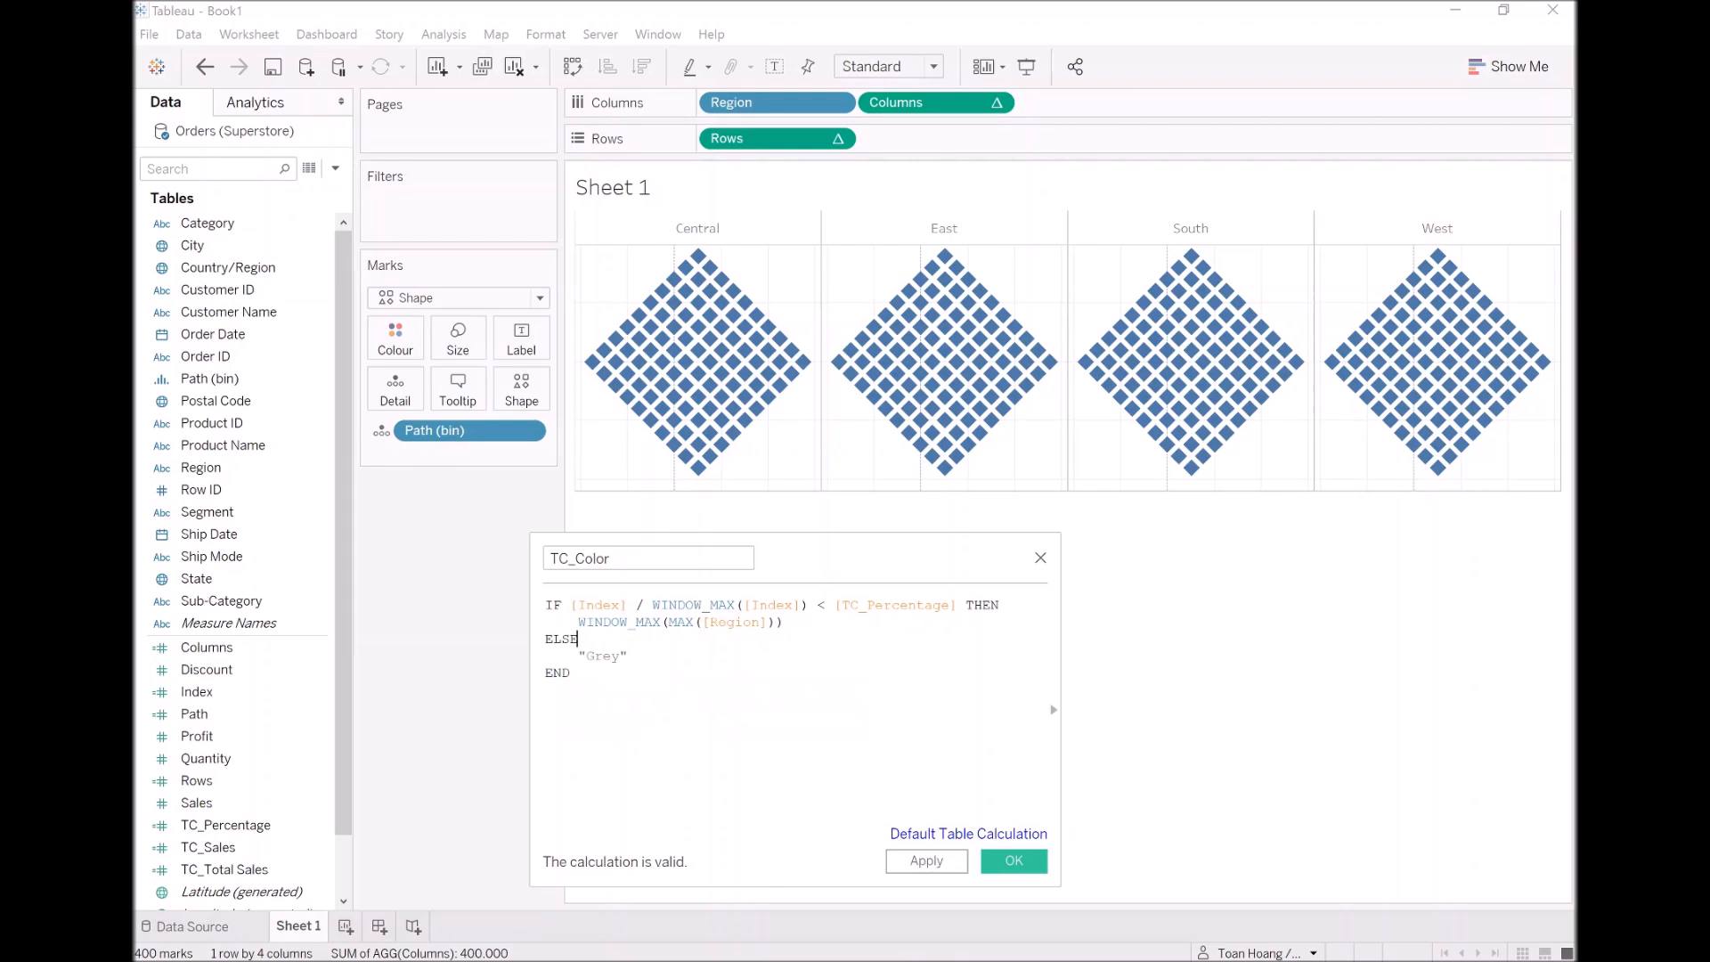
{"action": "left_click_drag", "start_coordinate": [651, 605], "coordinate": [808, 606]}
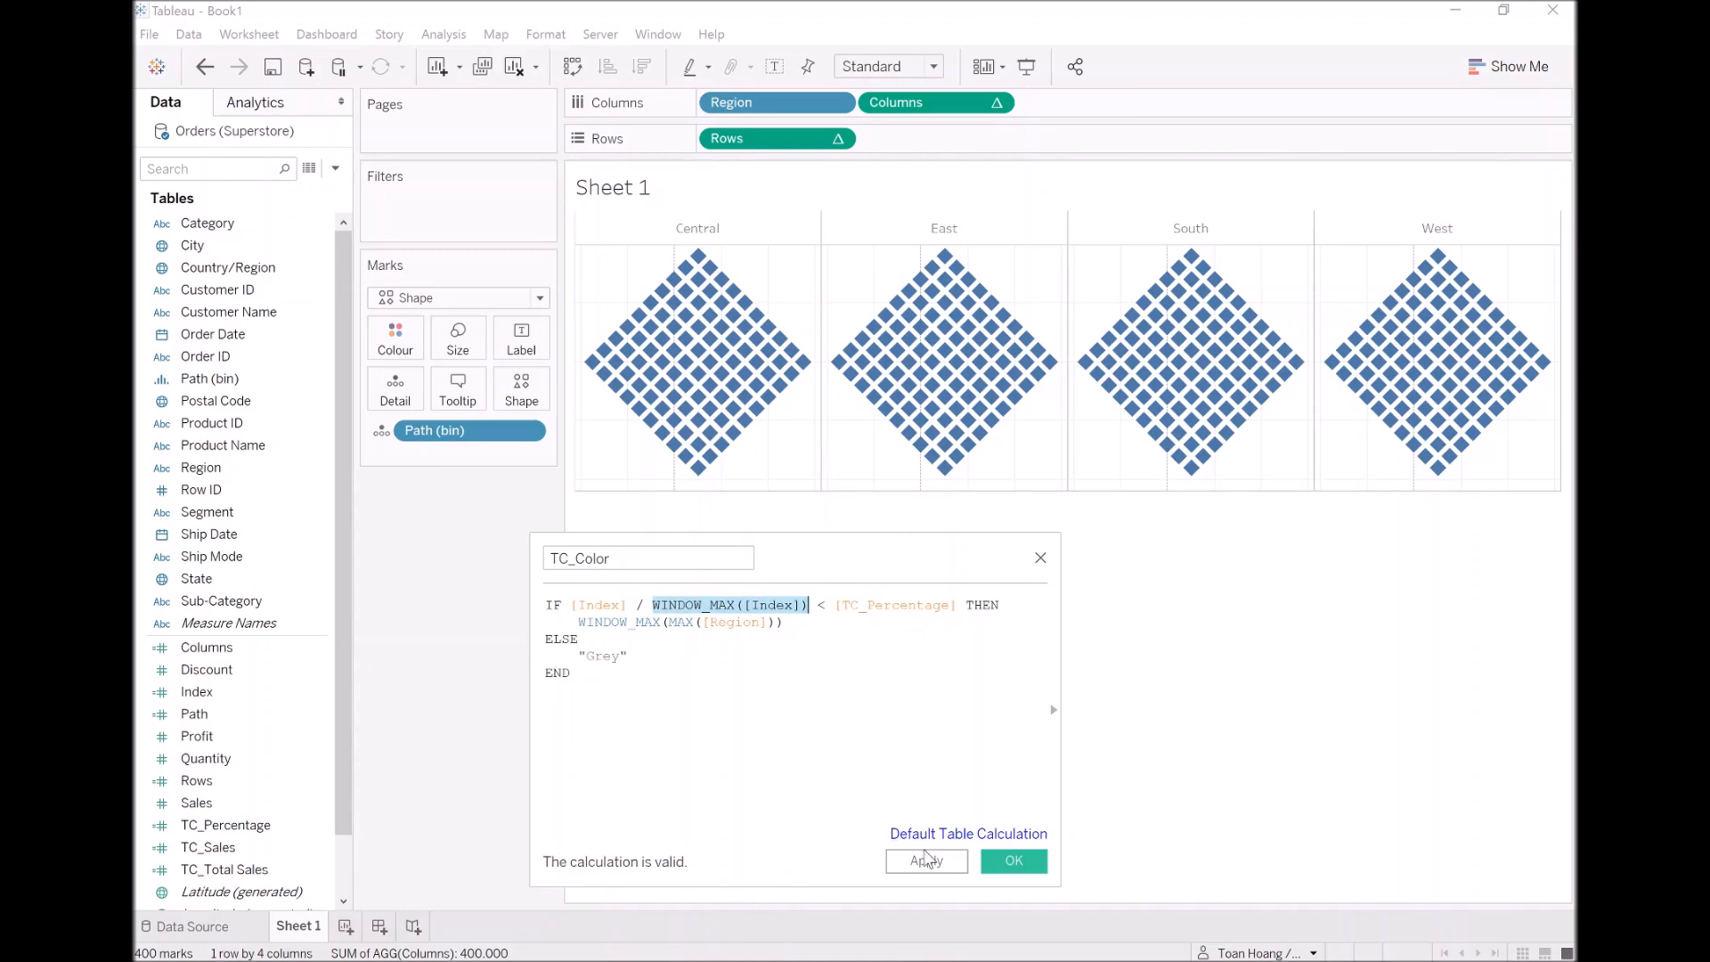
{"action": "left_click", "coordinate": [1013, 863]}
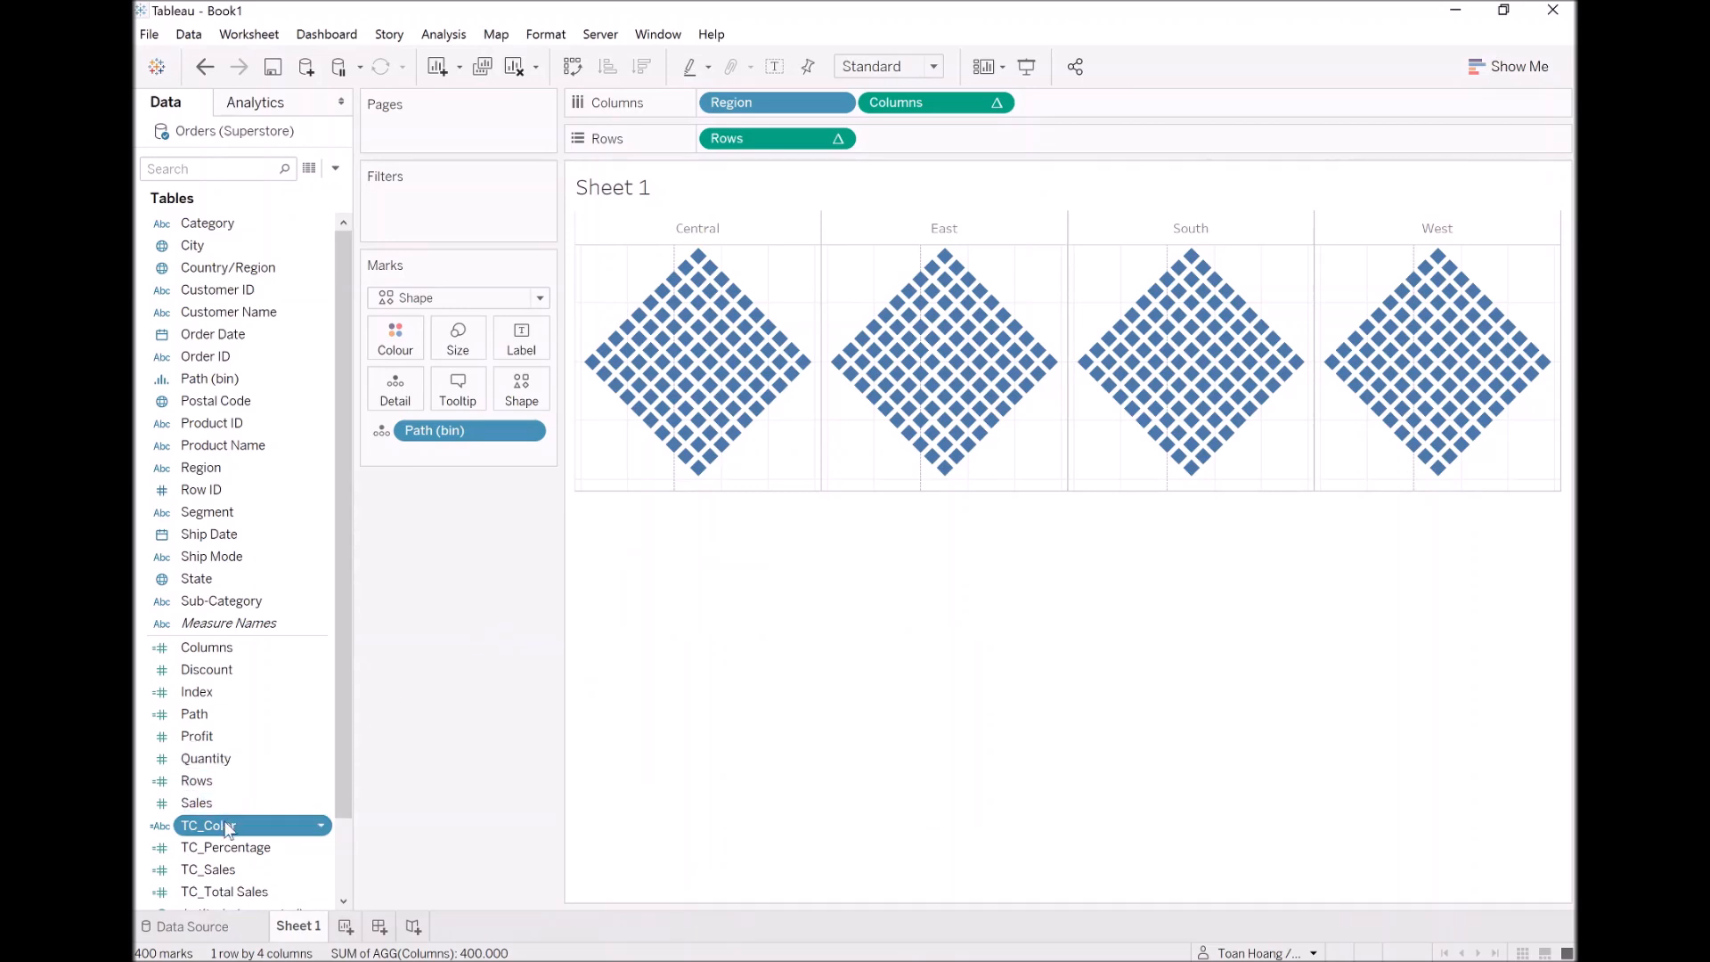
Colour the marks by TC_Color and compute that table calculation using Path (bin)
{"action": "left_click_drag", "start_coordinate": [229, 830], "coordinate": [387, 335]}
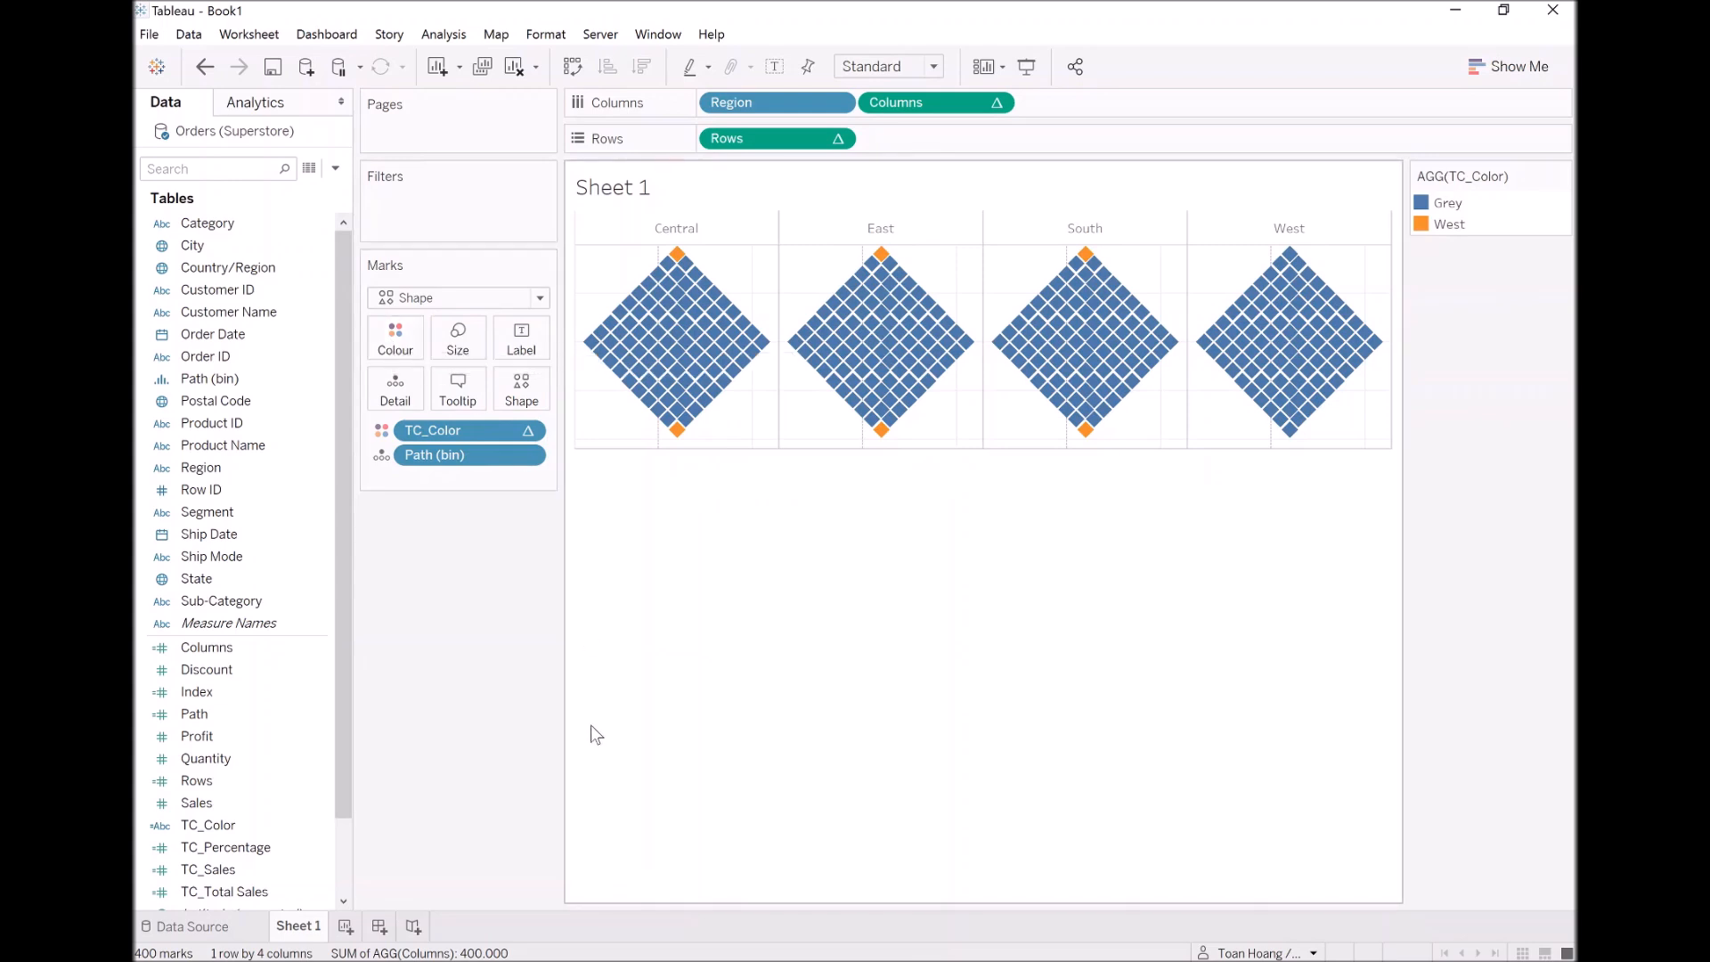
{"action": "right_click", "coordinate": [472, 431]}
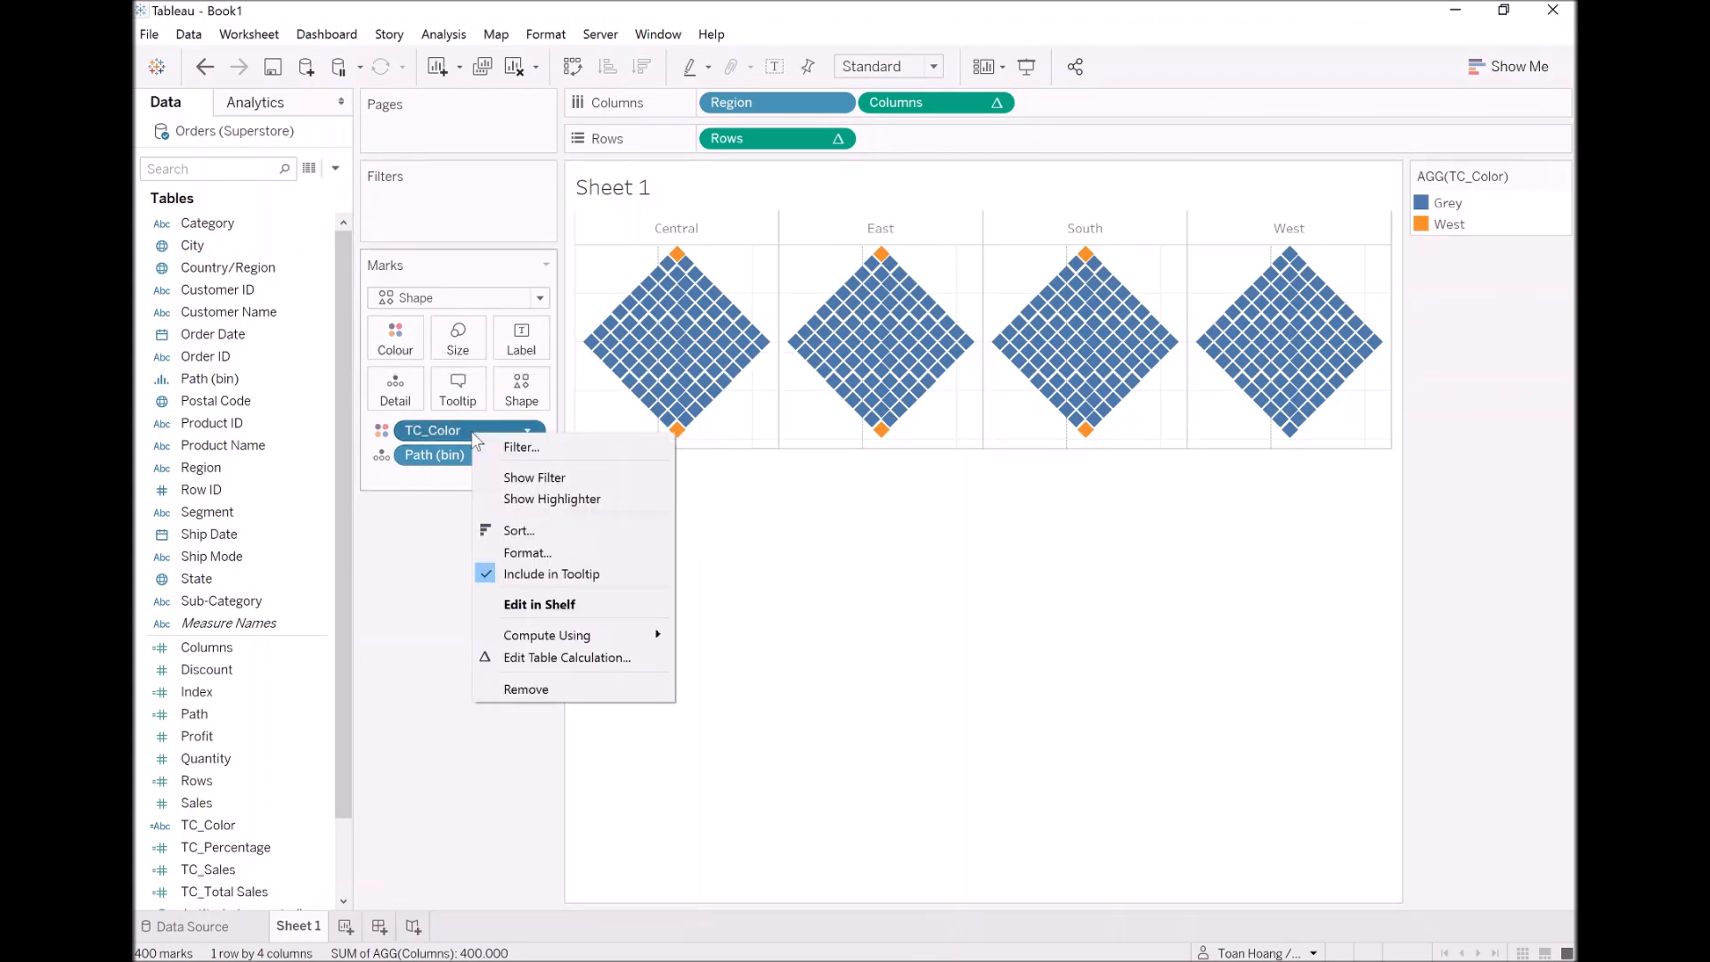
{"action": "mouse_move", "coordinate": [598, 629]}
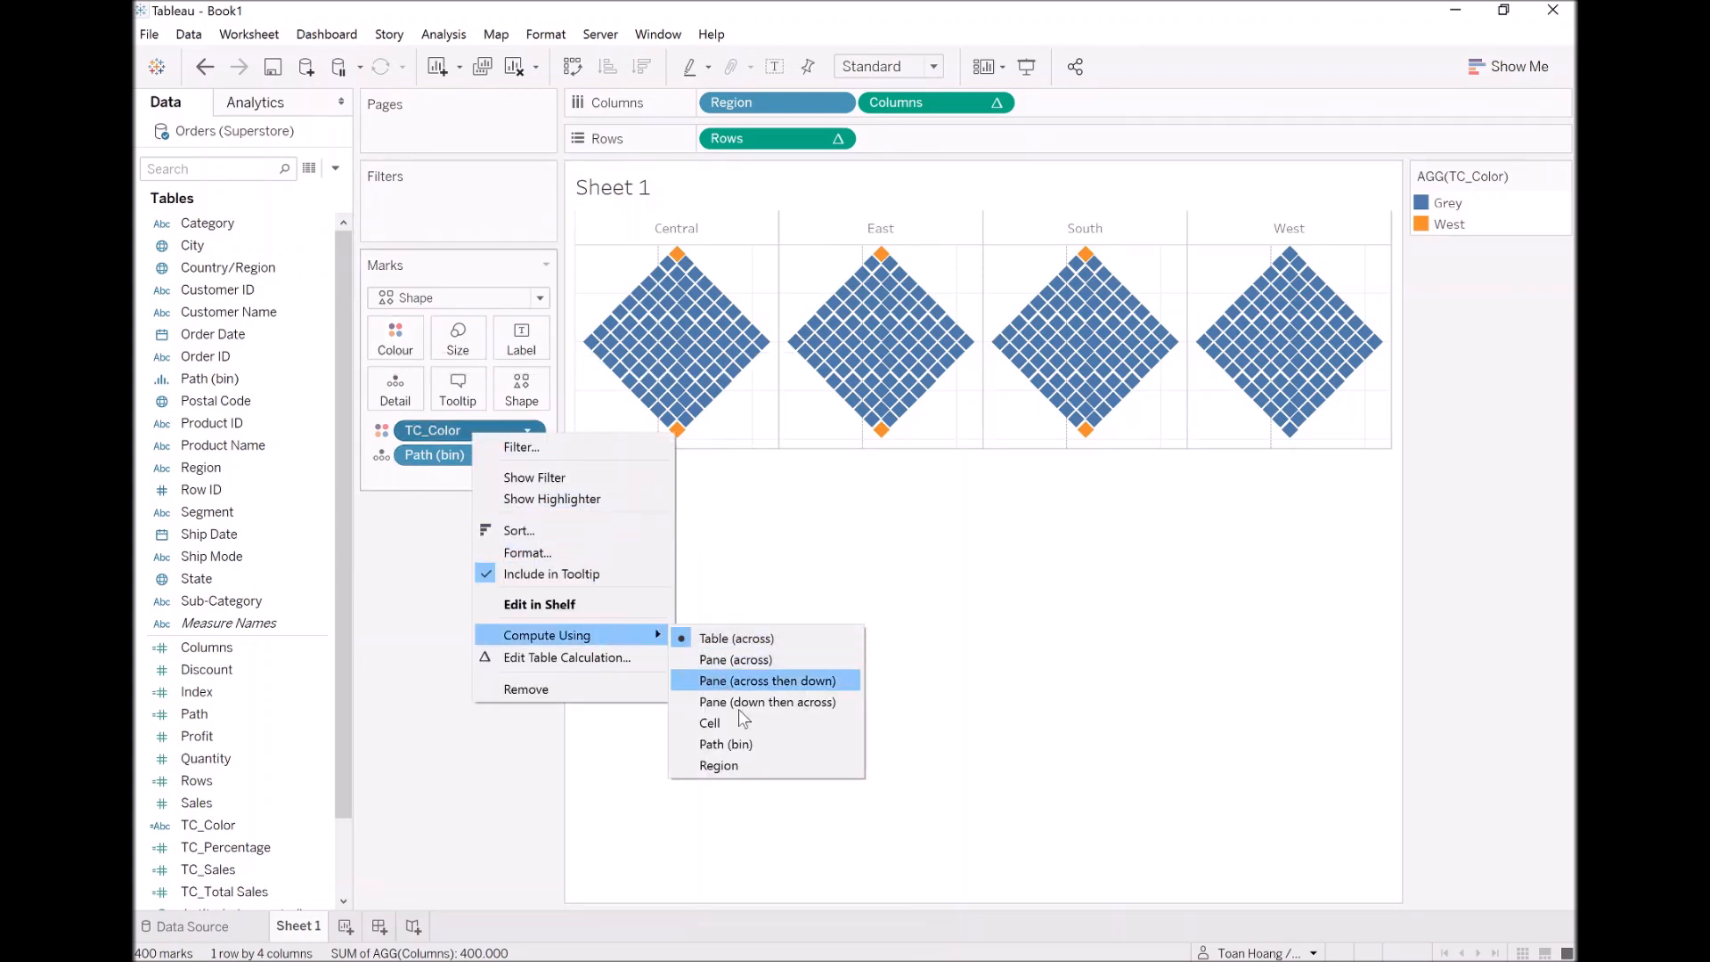
{"action": "left_click", "coordinate": [746, 749]}
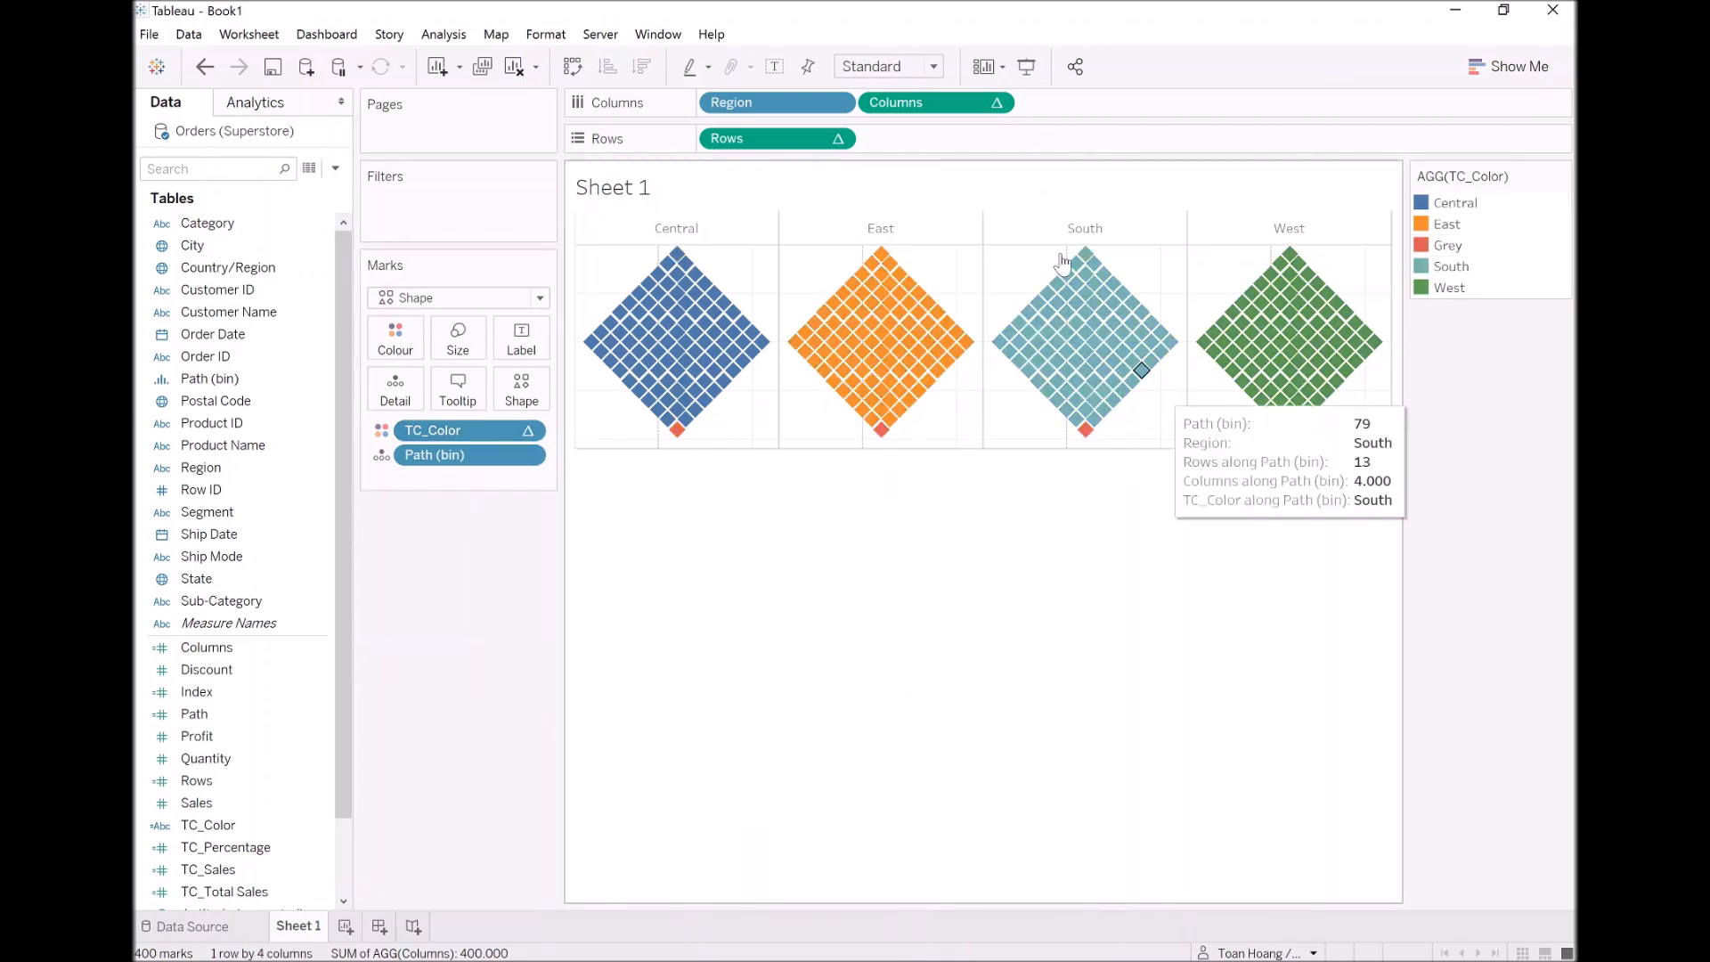
In TC_Color's table calculation, compute the nested TC_Total Sales over Region as well as Path (bin)
{"action": "right_click", "coordinate": [462, 430]}
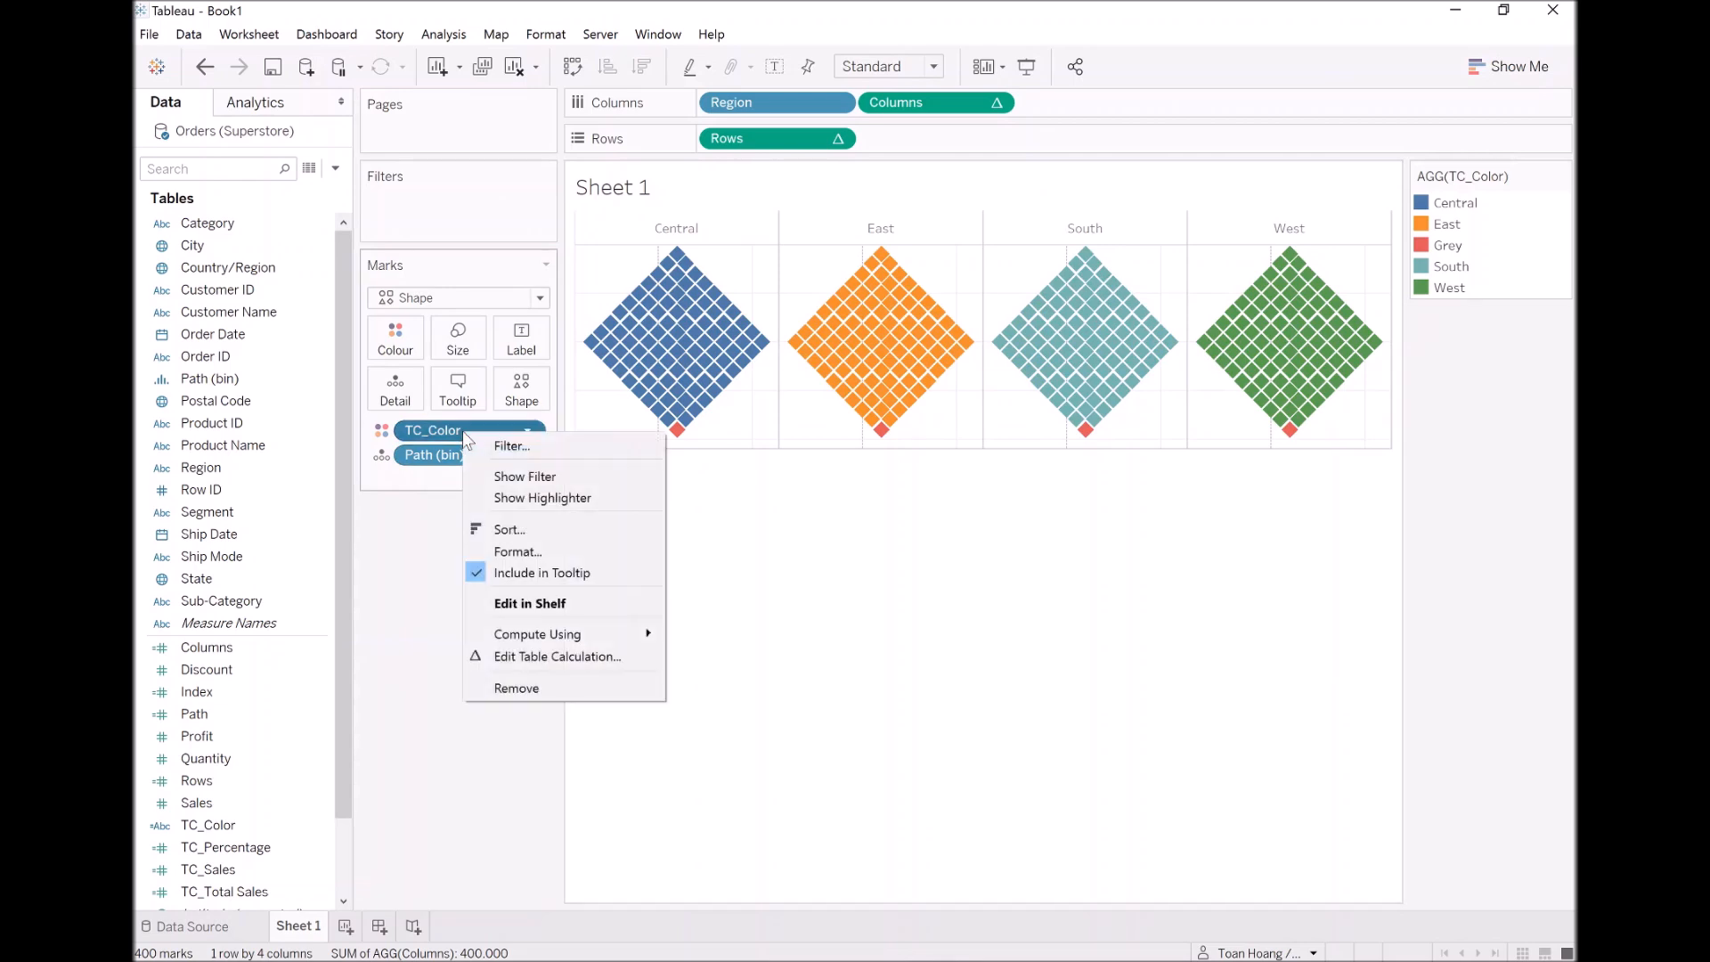
{"action": "left_click", "coordinate": [565, 656]}
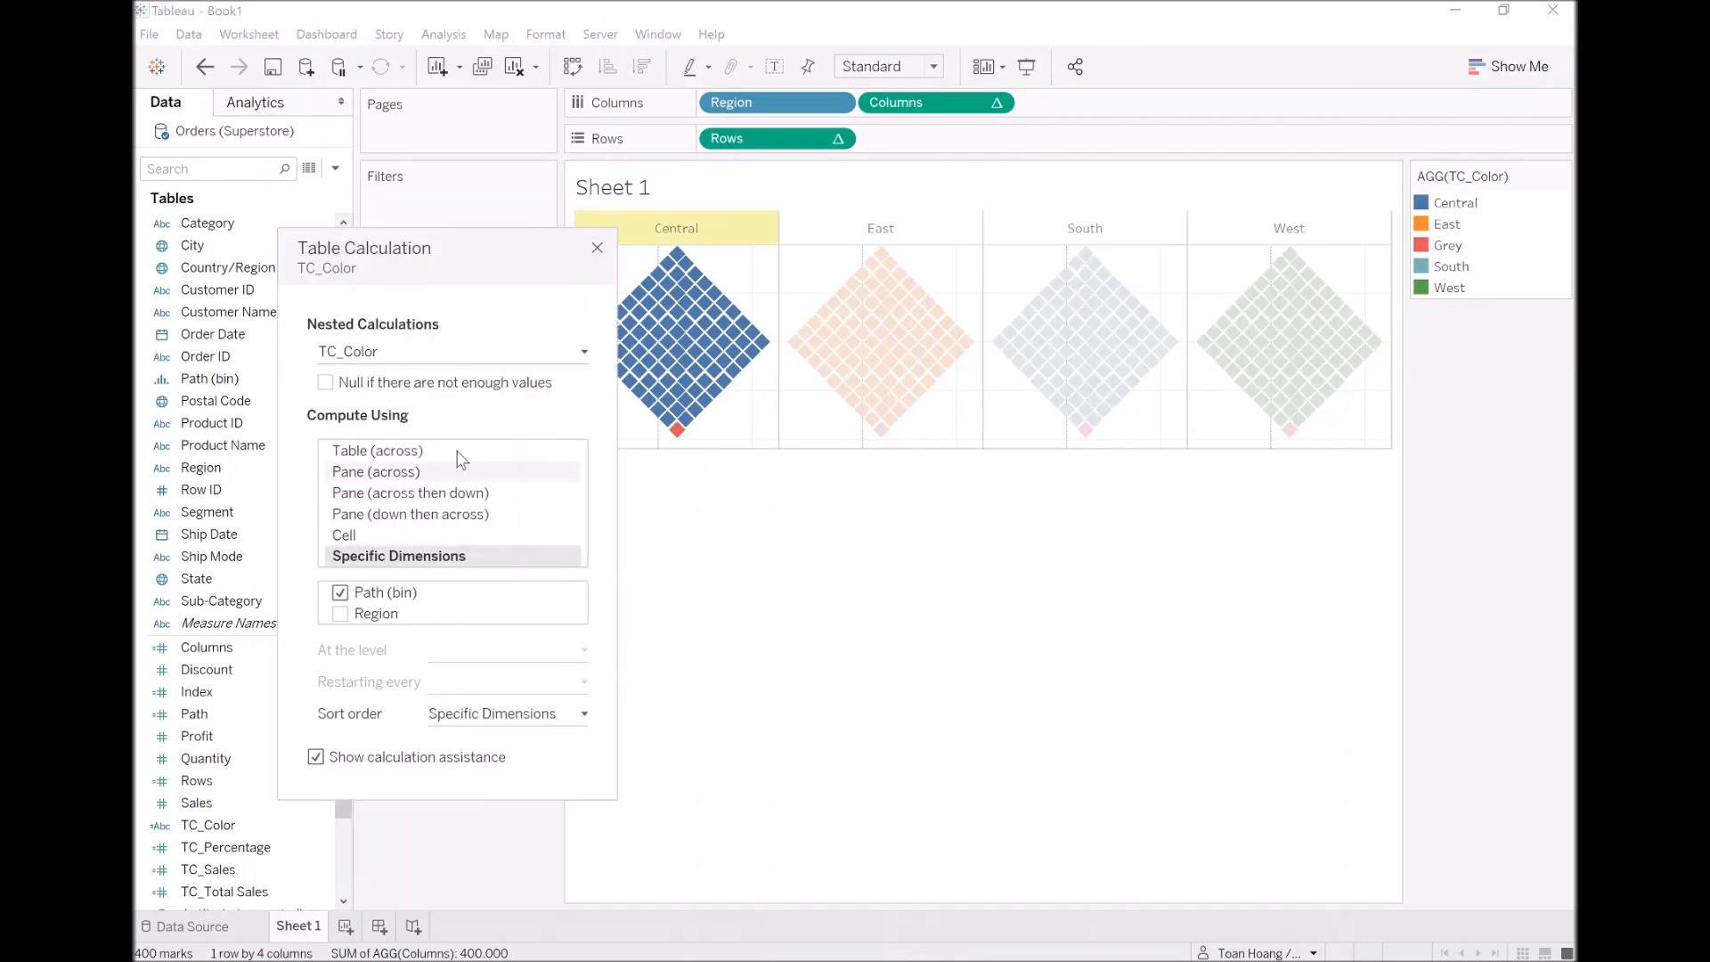
{"action": "left_click", "coordinate": [435, 353]}
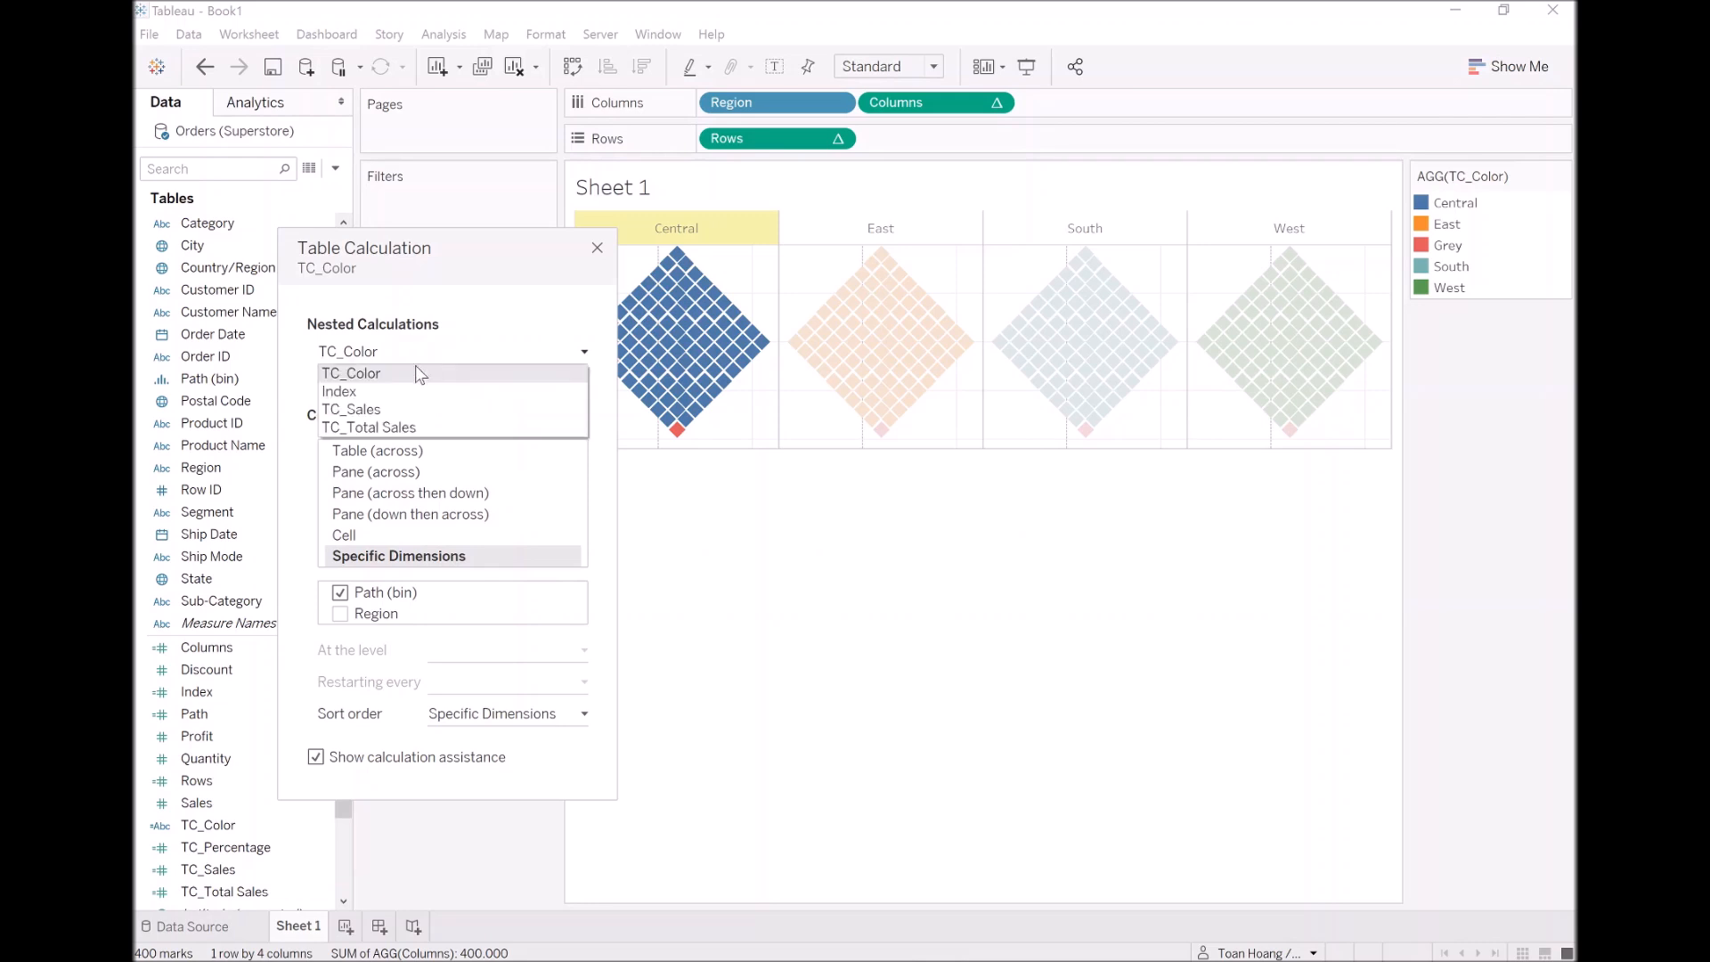
{"action": "left_click", "coordinate": [376, 428]}
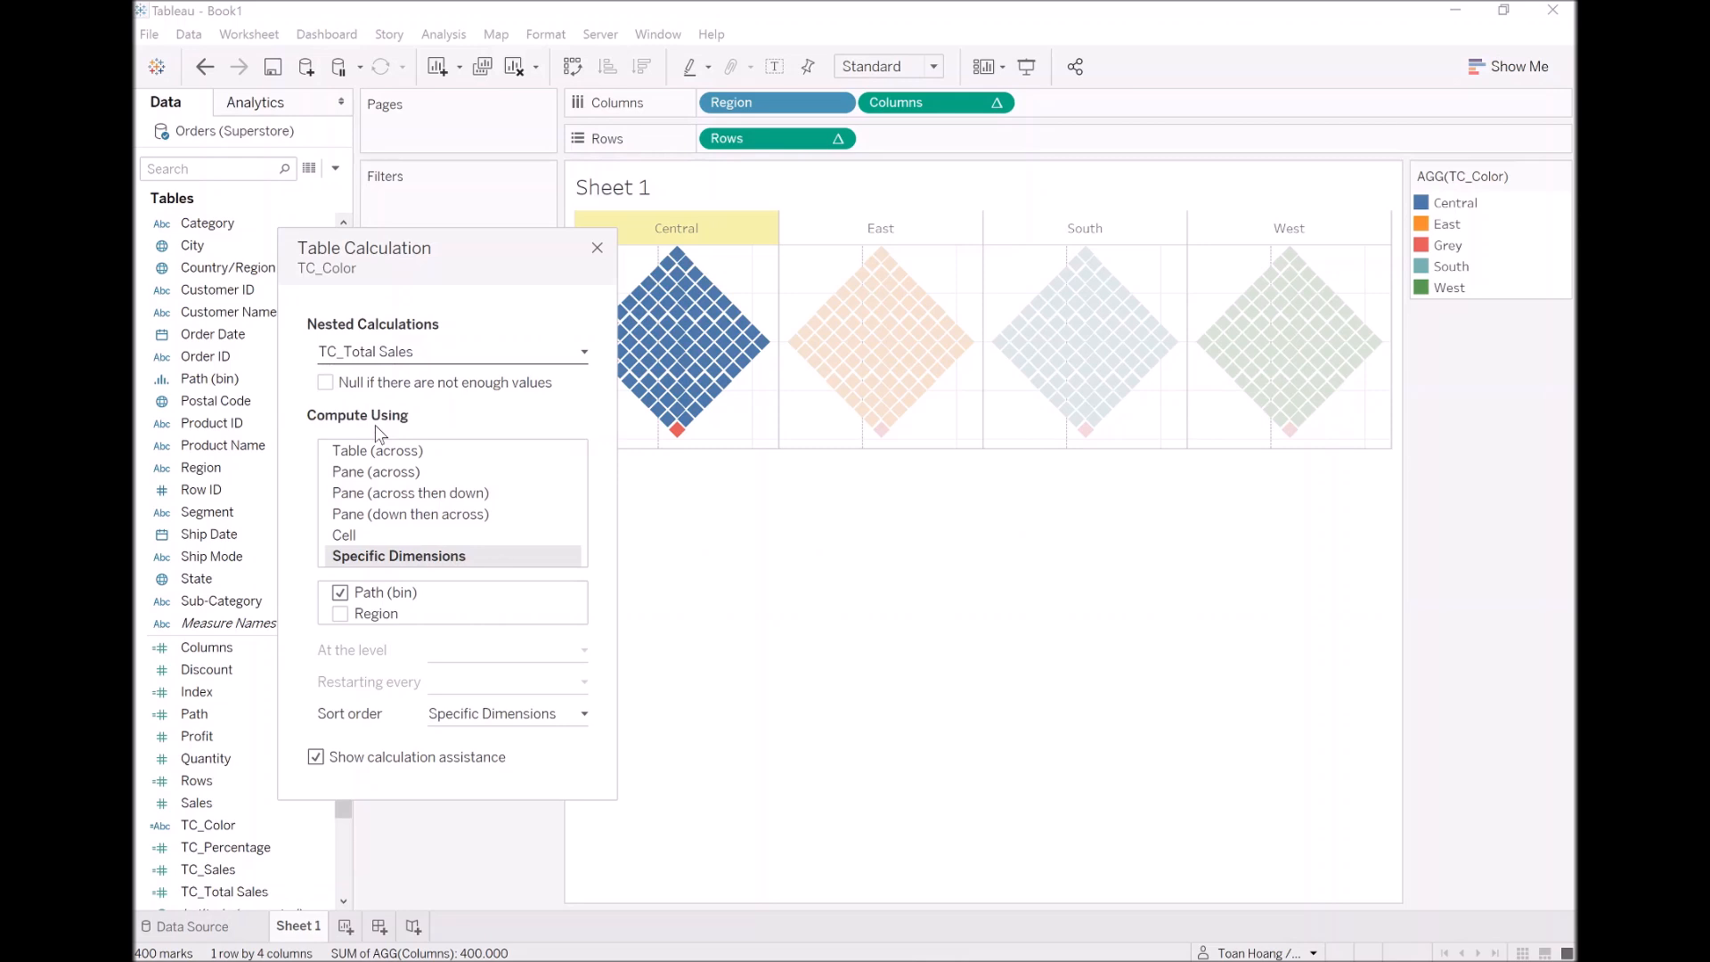
{"action": "left_click", "coordinate": [340, 614]}
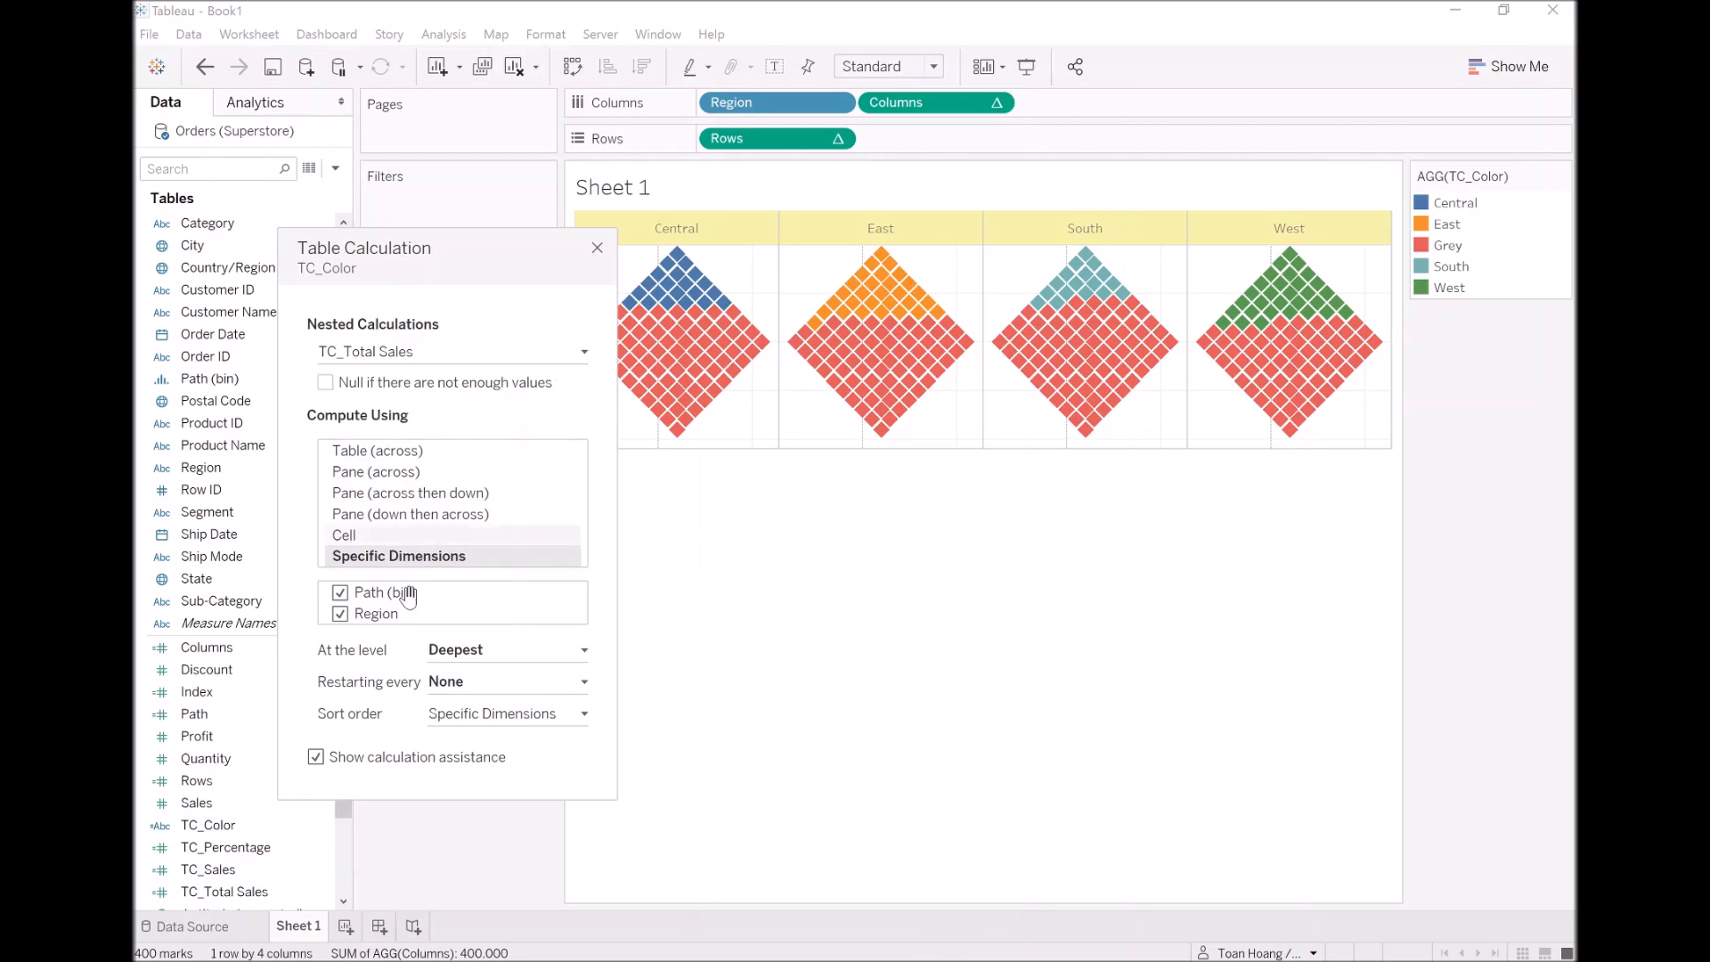
{"action": "left_click", "coordinate": [597, 248]}
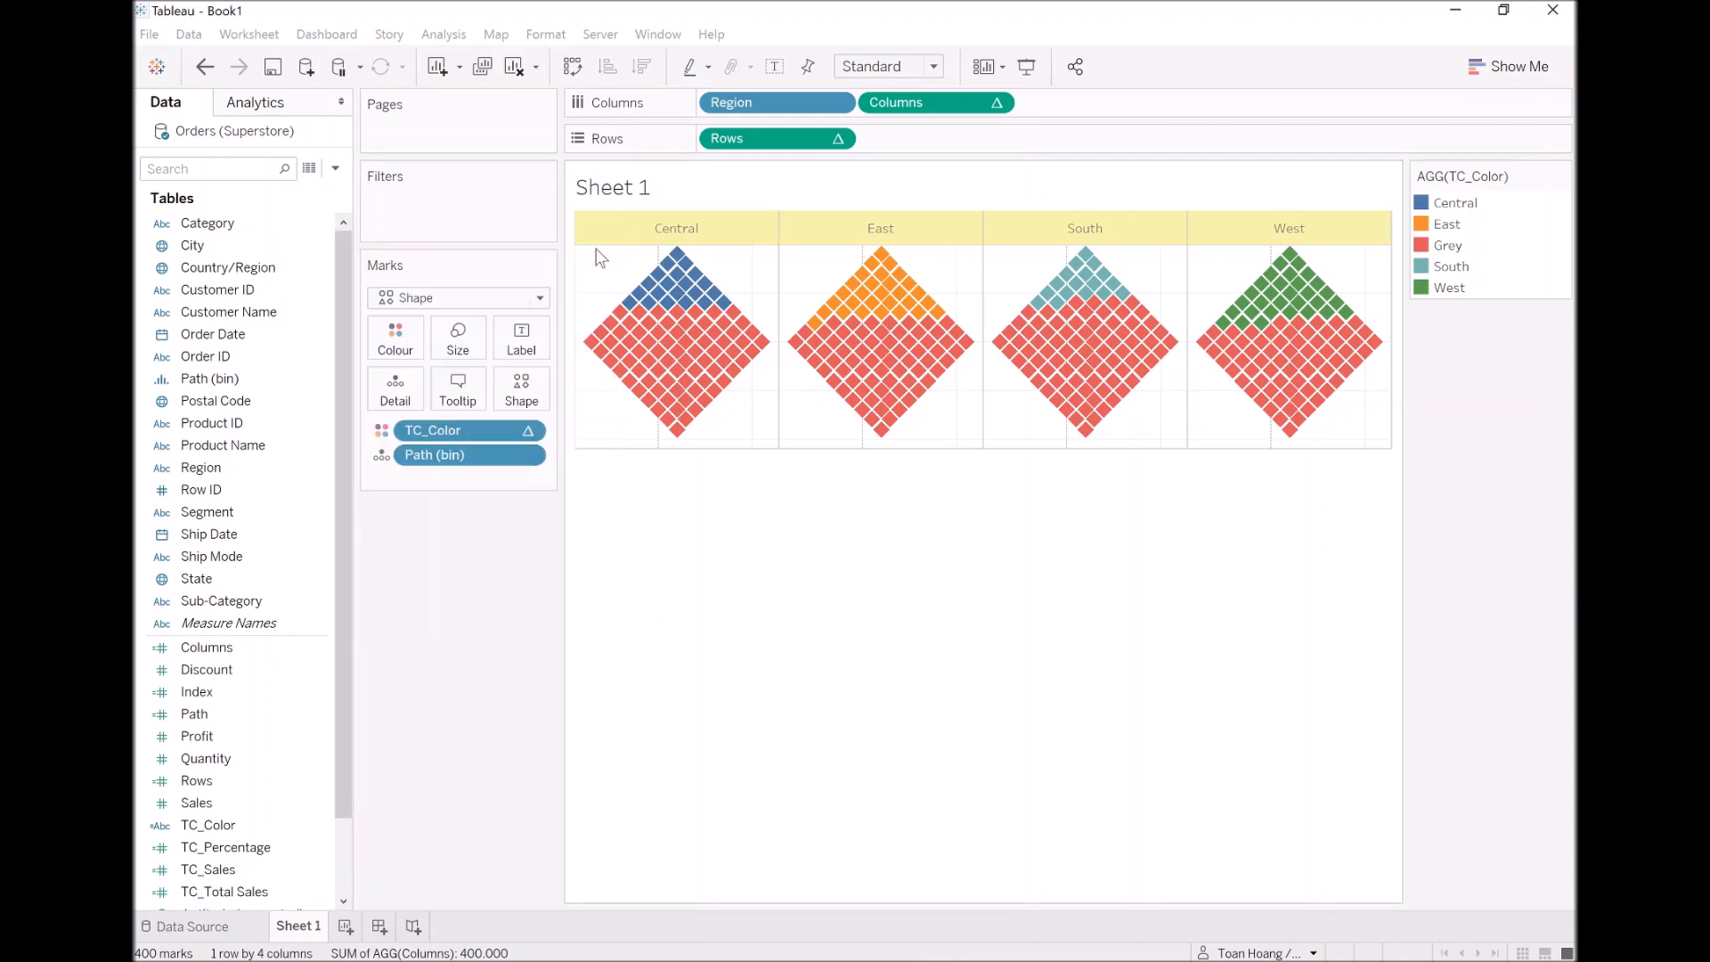
Assign the lightest shade of the Grey palette to the Grey item in the TC_Color legend
{"action": "double_click", "coordinate": [1446, 245]}
{"action": "left_click", "coordinate": [907, 311]}
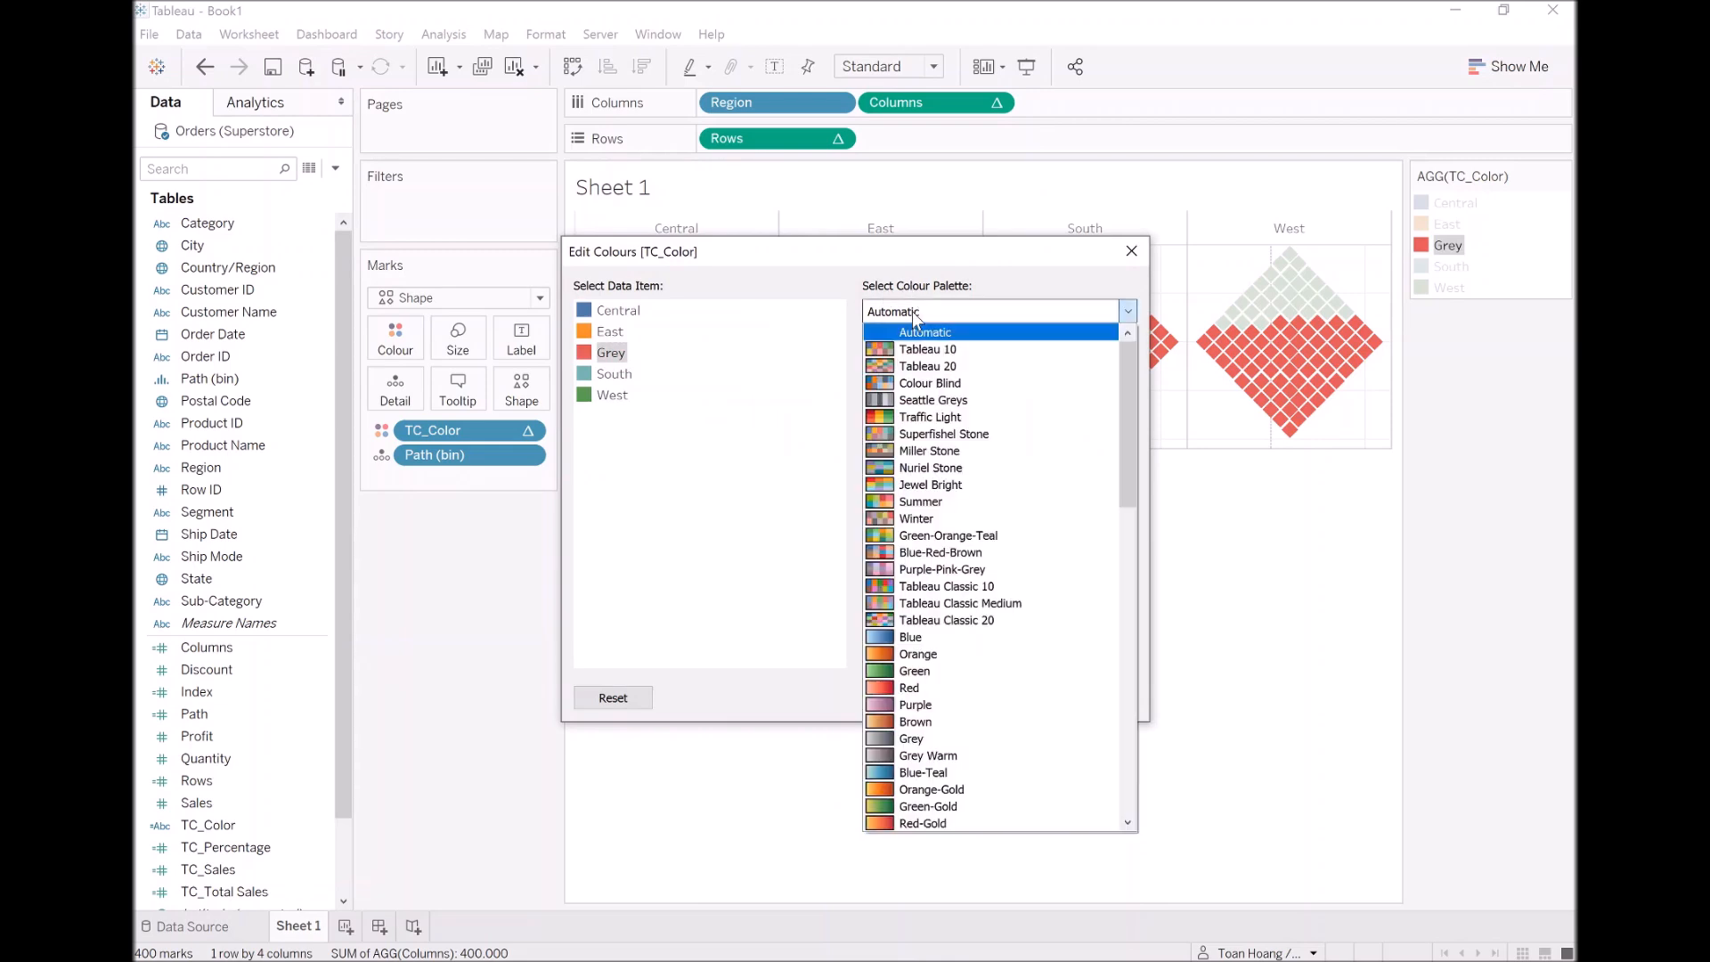
{"action": "left_click", "coordinate": [939, 739]}
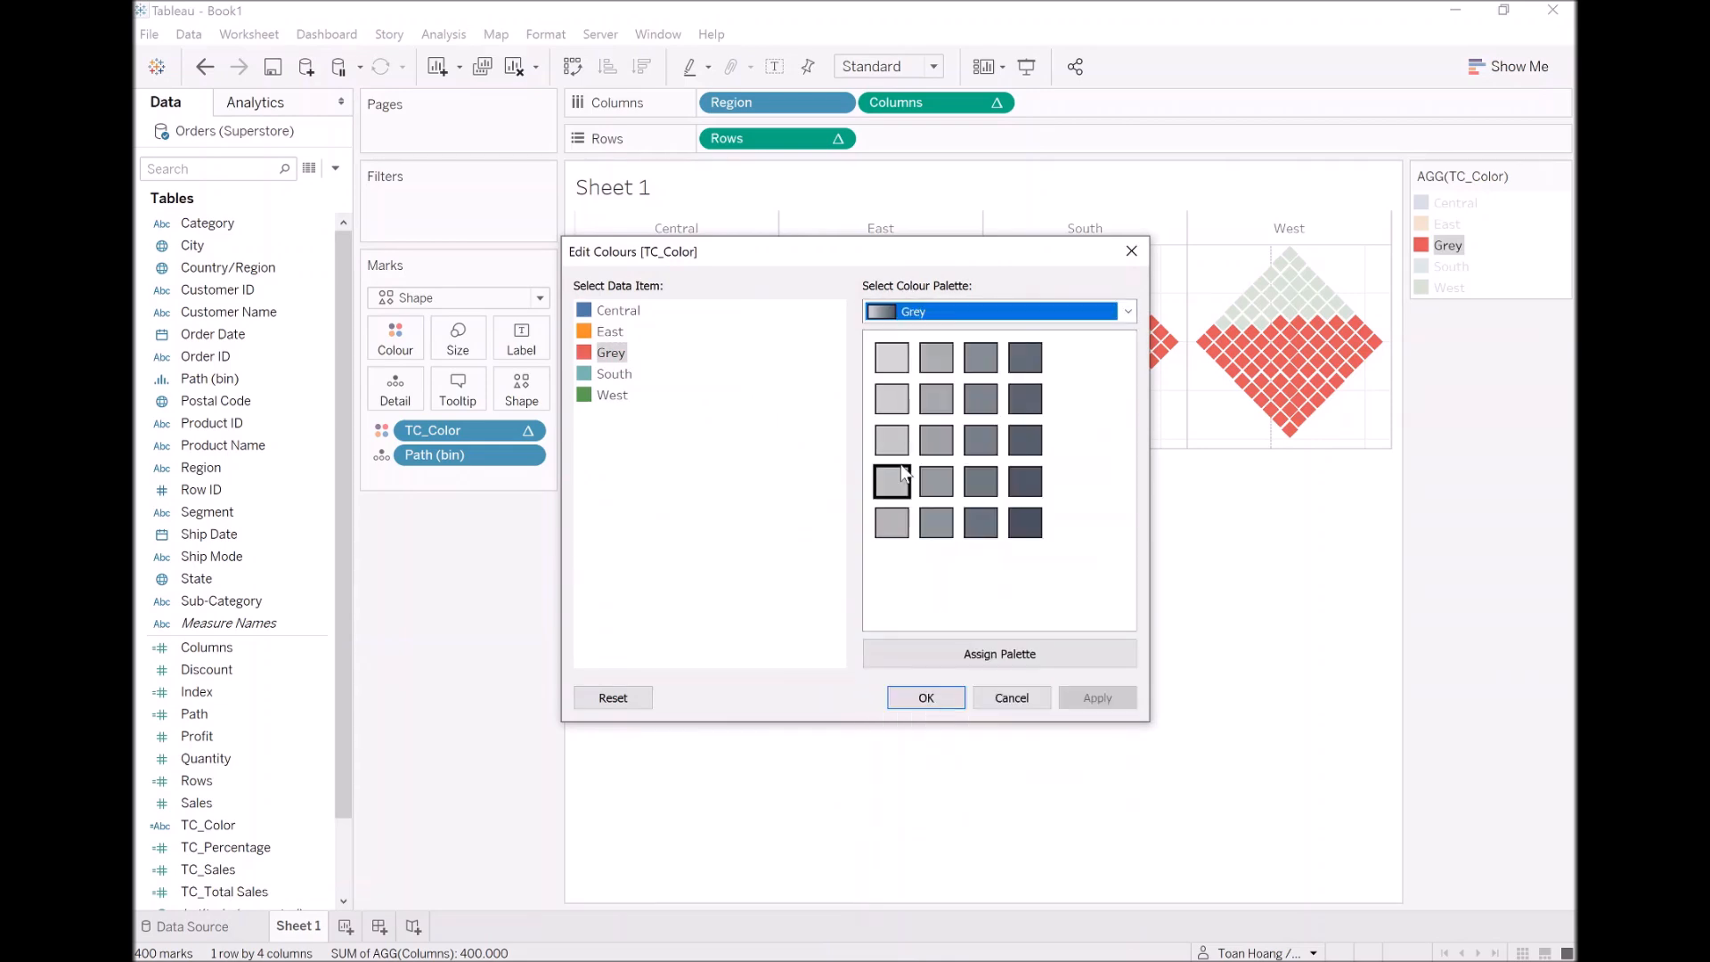
{"action": "left_click", "coordinate": [891, 357]}
{"action": "left_click", "coordinate": [1097, 697]}
{"action": "left_click", "coordinate": [927, 698]}
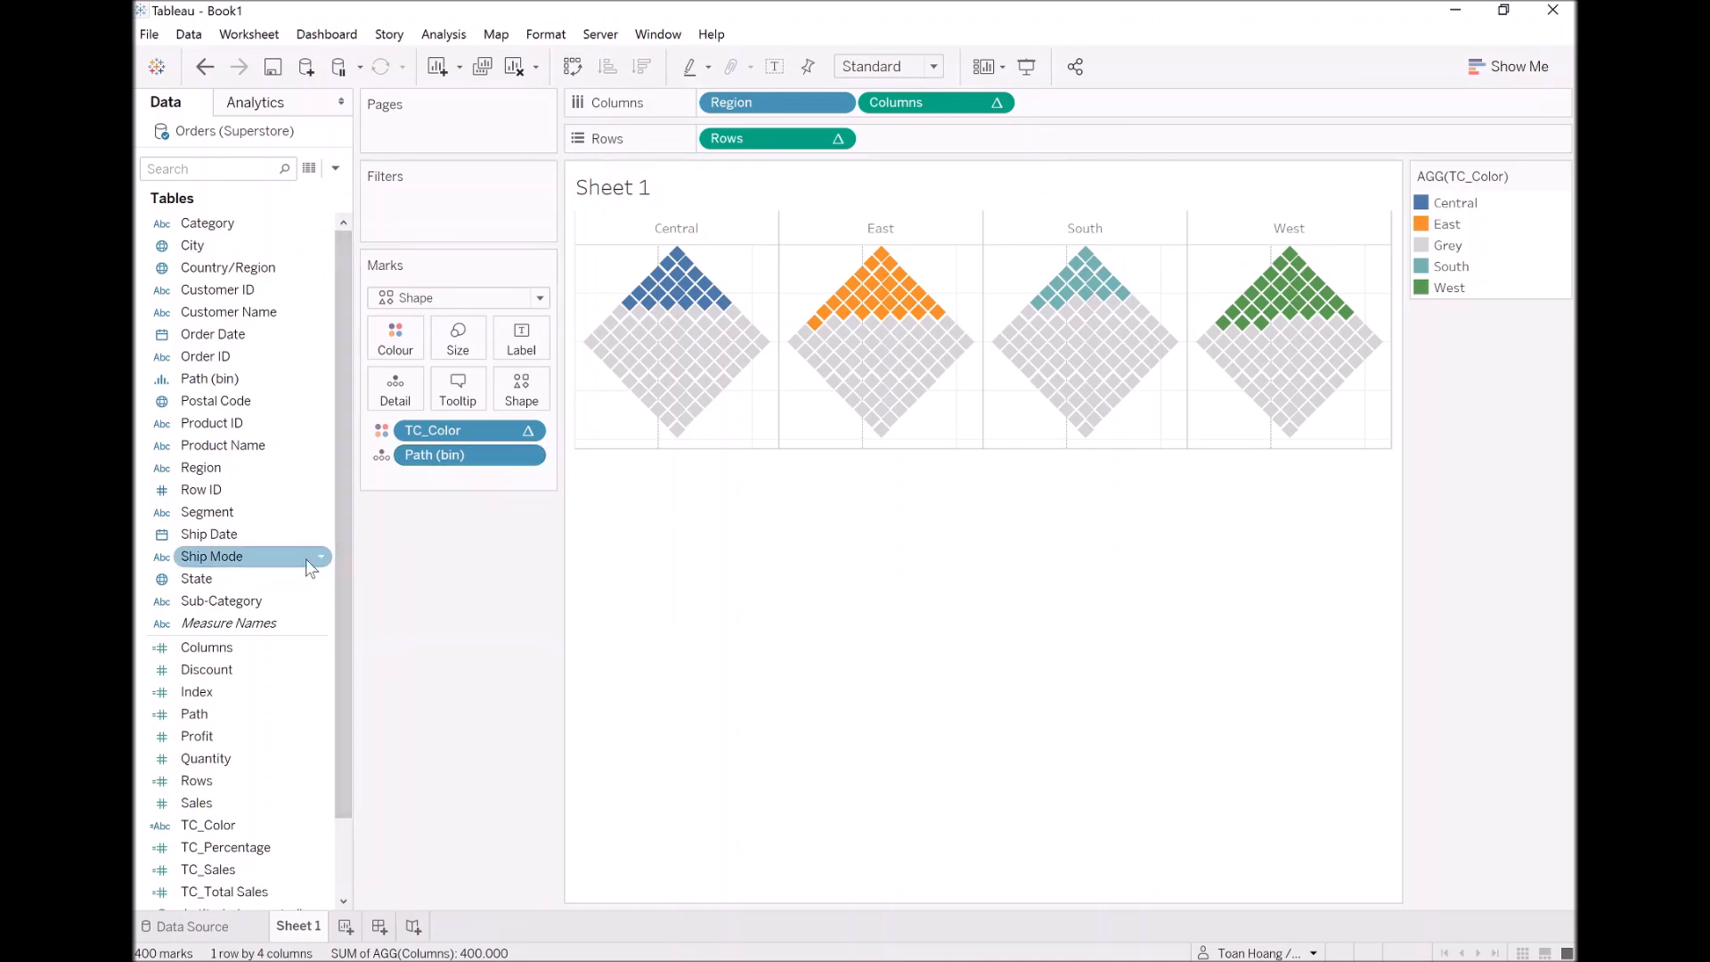
Add TC_Percentage to the columns between Region and Columns, and convert it to a discrete field
{"action": "mouse_move", "coordinate": [675, 276]}
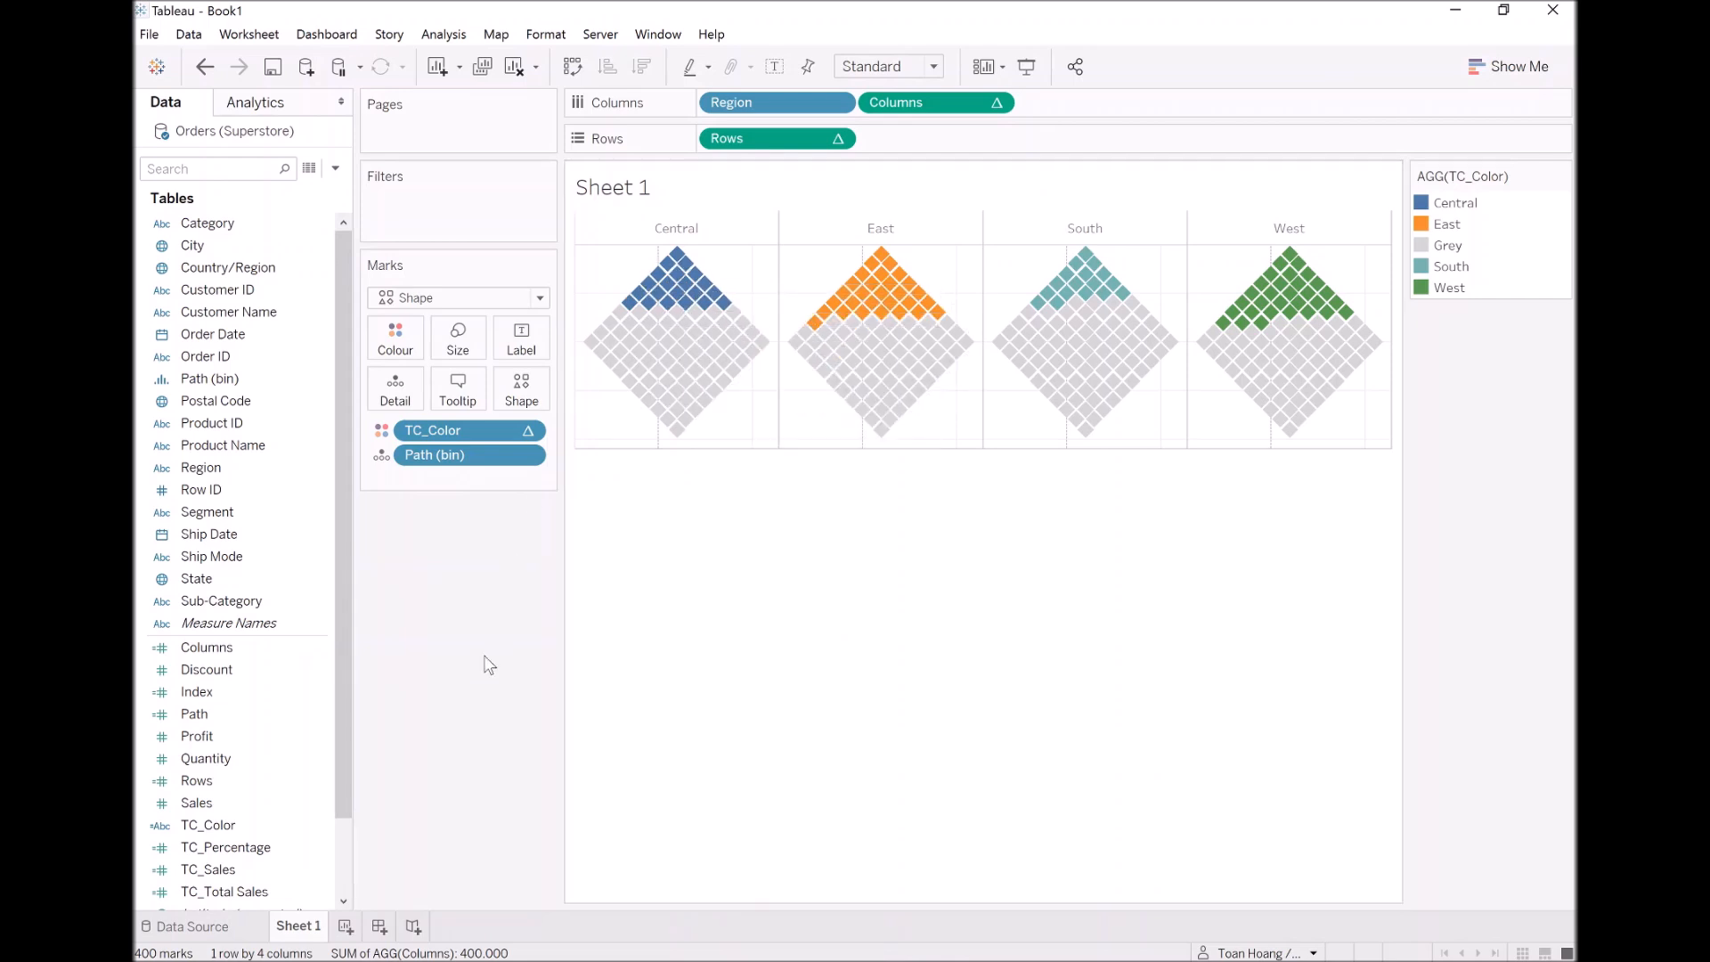
{"action": "left_click_drag", "start_coordinate": [258, 847], "coordinate": [877, 113]}
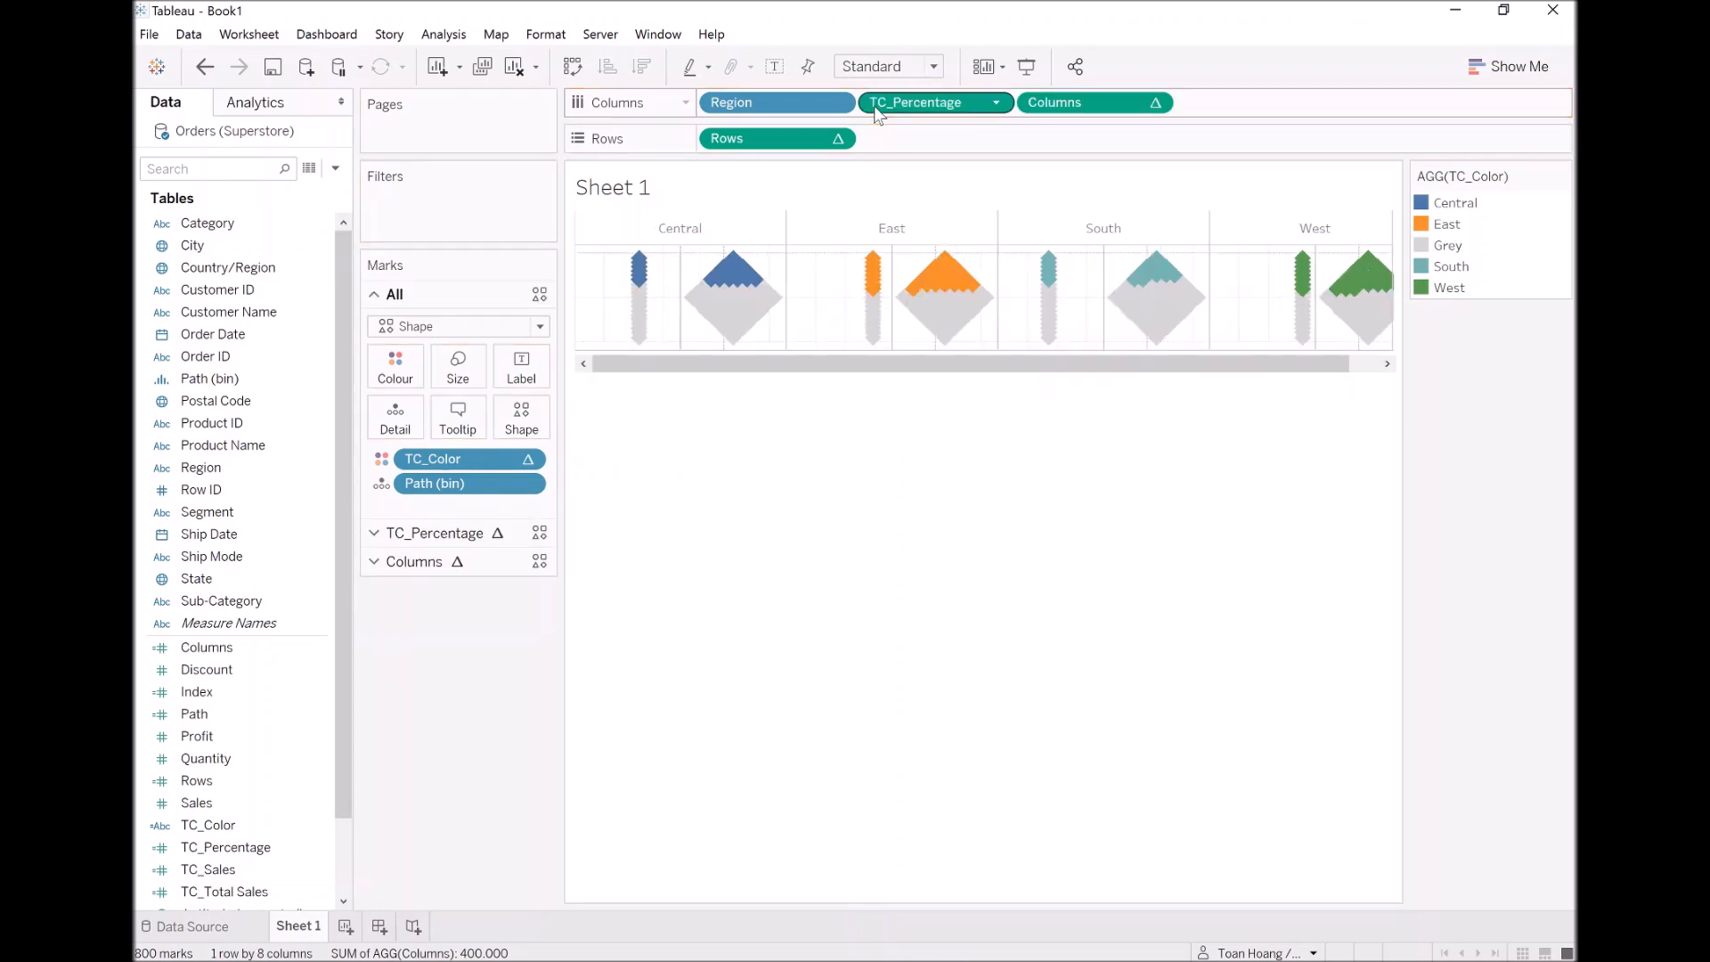
{"action": "right_click", "coordinate": [895, 108]}
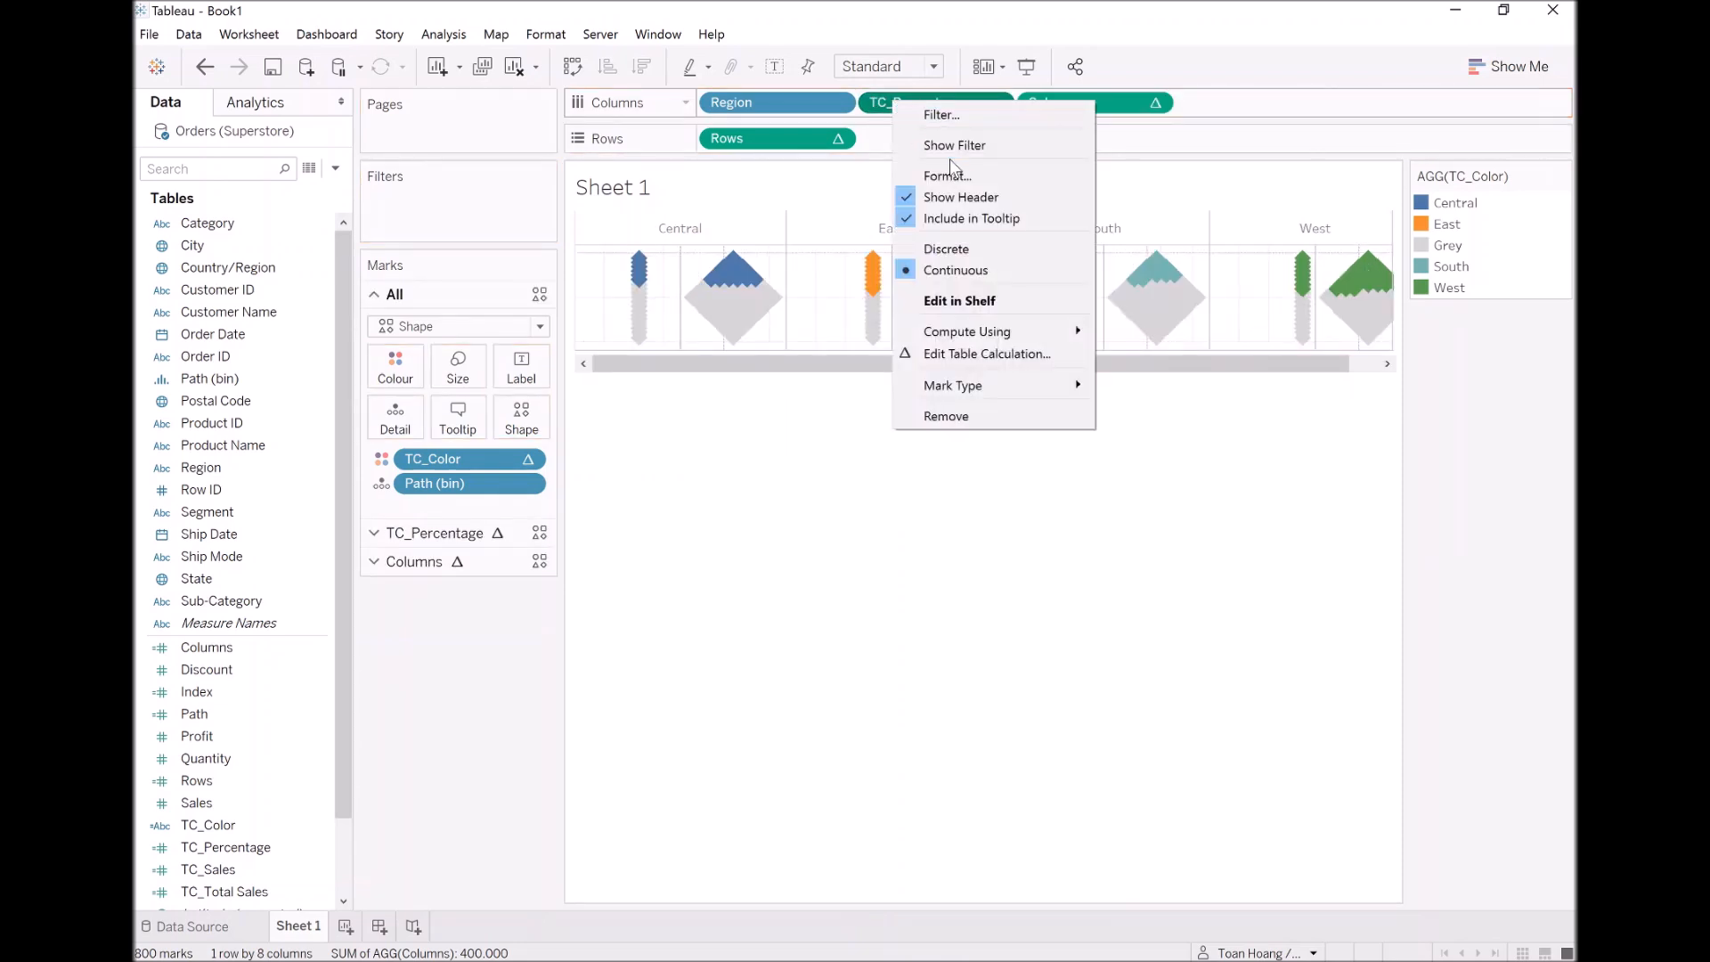
{"action": "left_click", "coordinate": [976, 246]}
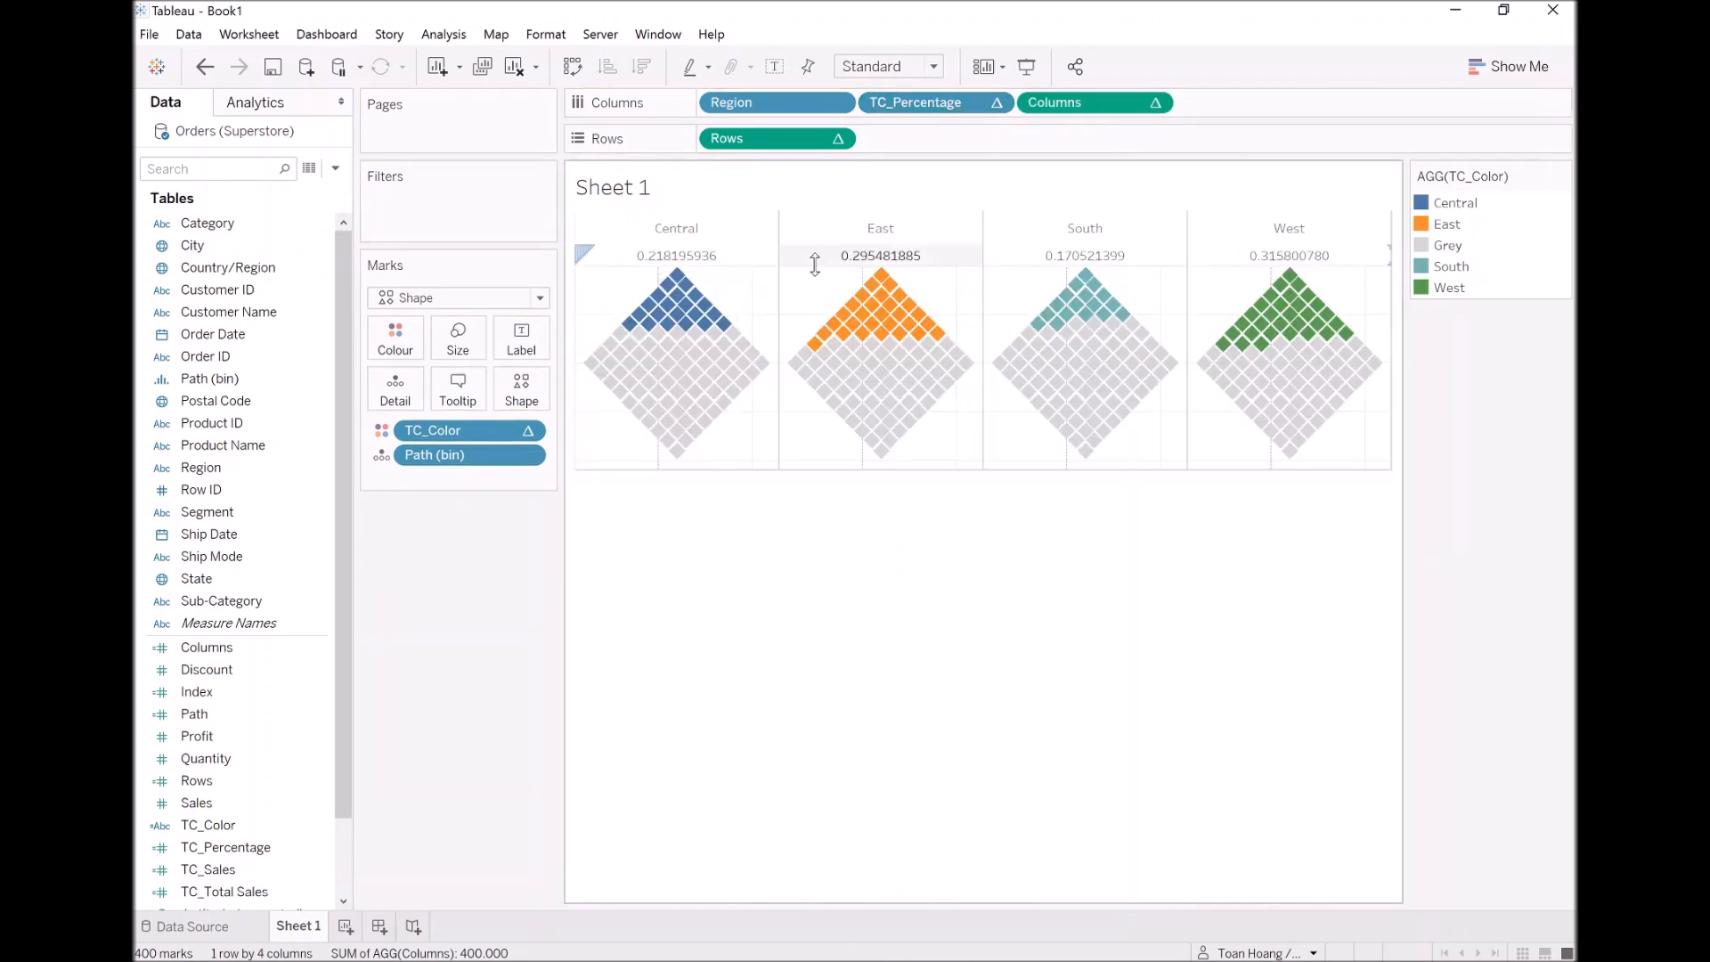
Set the TC_Percentage header font to Tableau Bold, size 12
{"action": "mouse_move", "coordinate": [763, 266]}
{"action": "left_mouse_down"}
{"action": "mouse_move", "coordinate": [764, 292]}
{"action": "mouse_move", "coordinate": [725, 264]}
{"action": "mouse_move", "coordinate": [741, 244]}
{"action": "left_mouse_up"}
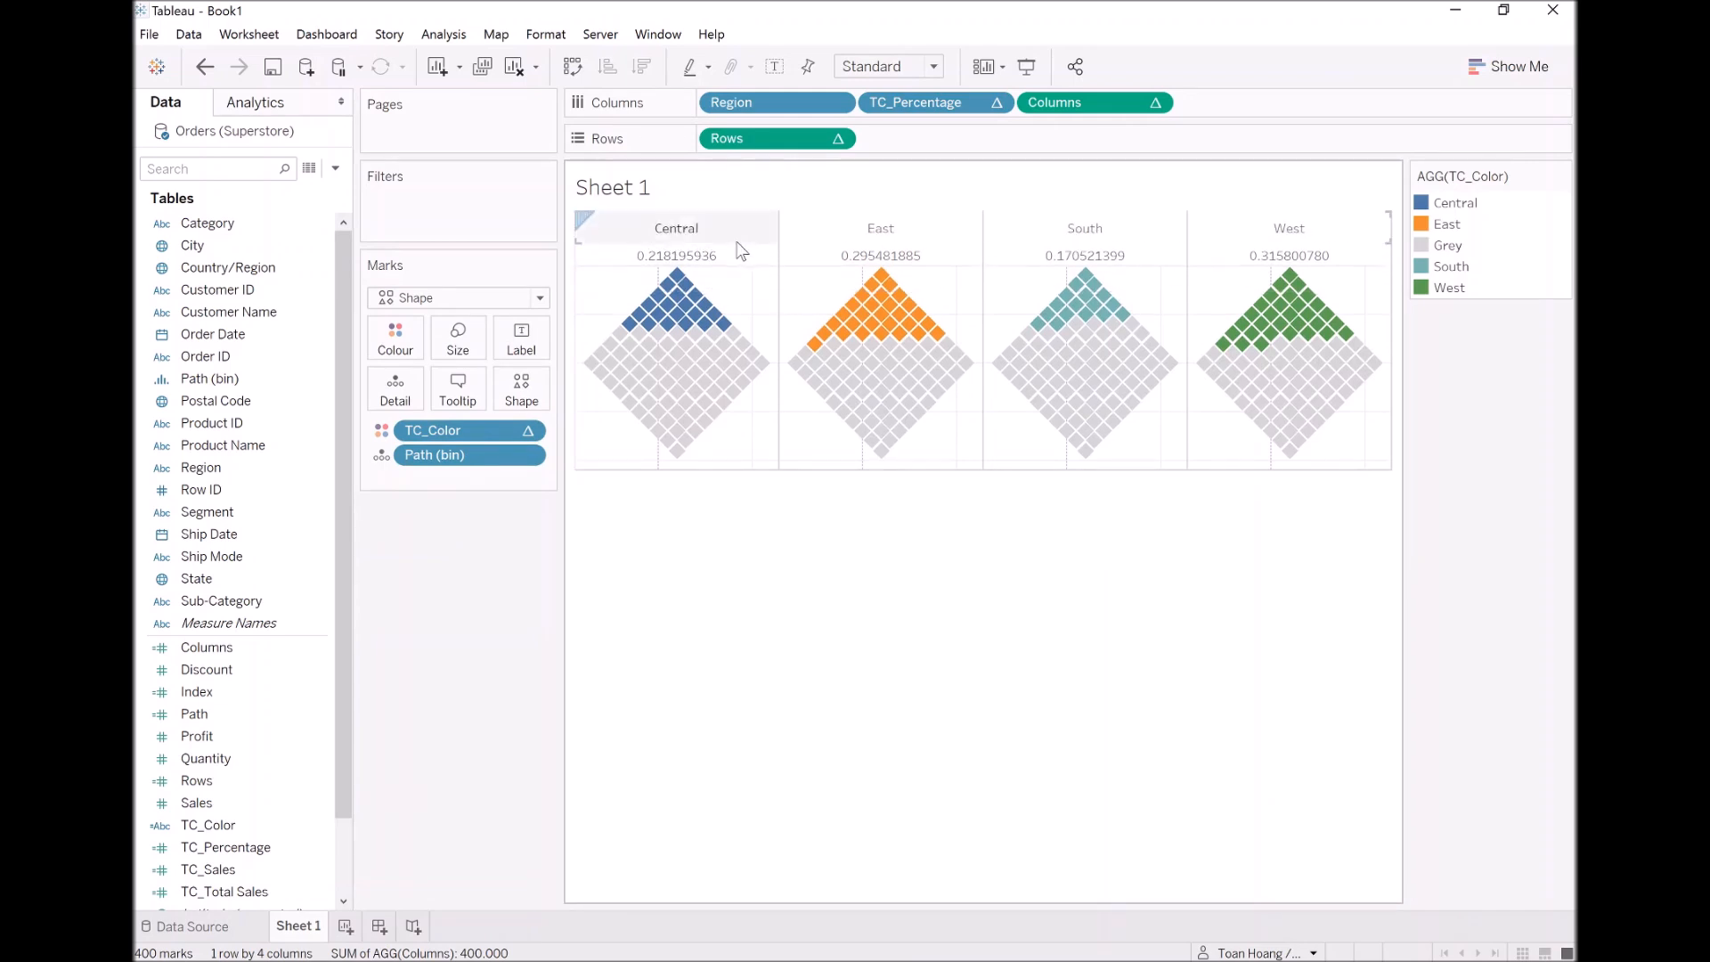
{"action": "right_click", "coordinate": [709, 254]}
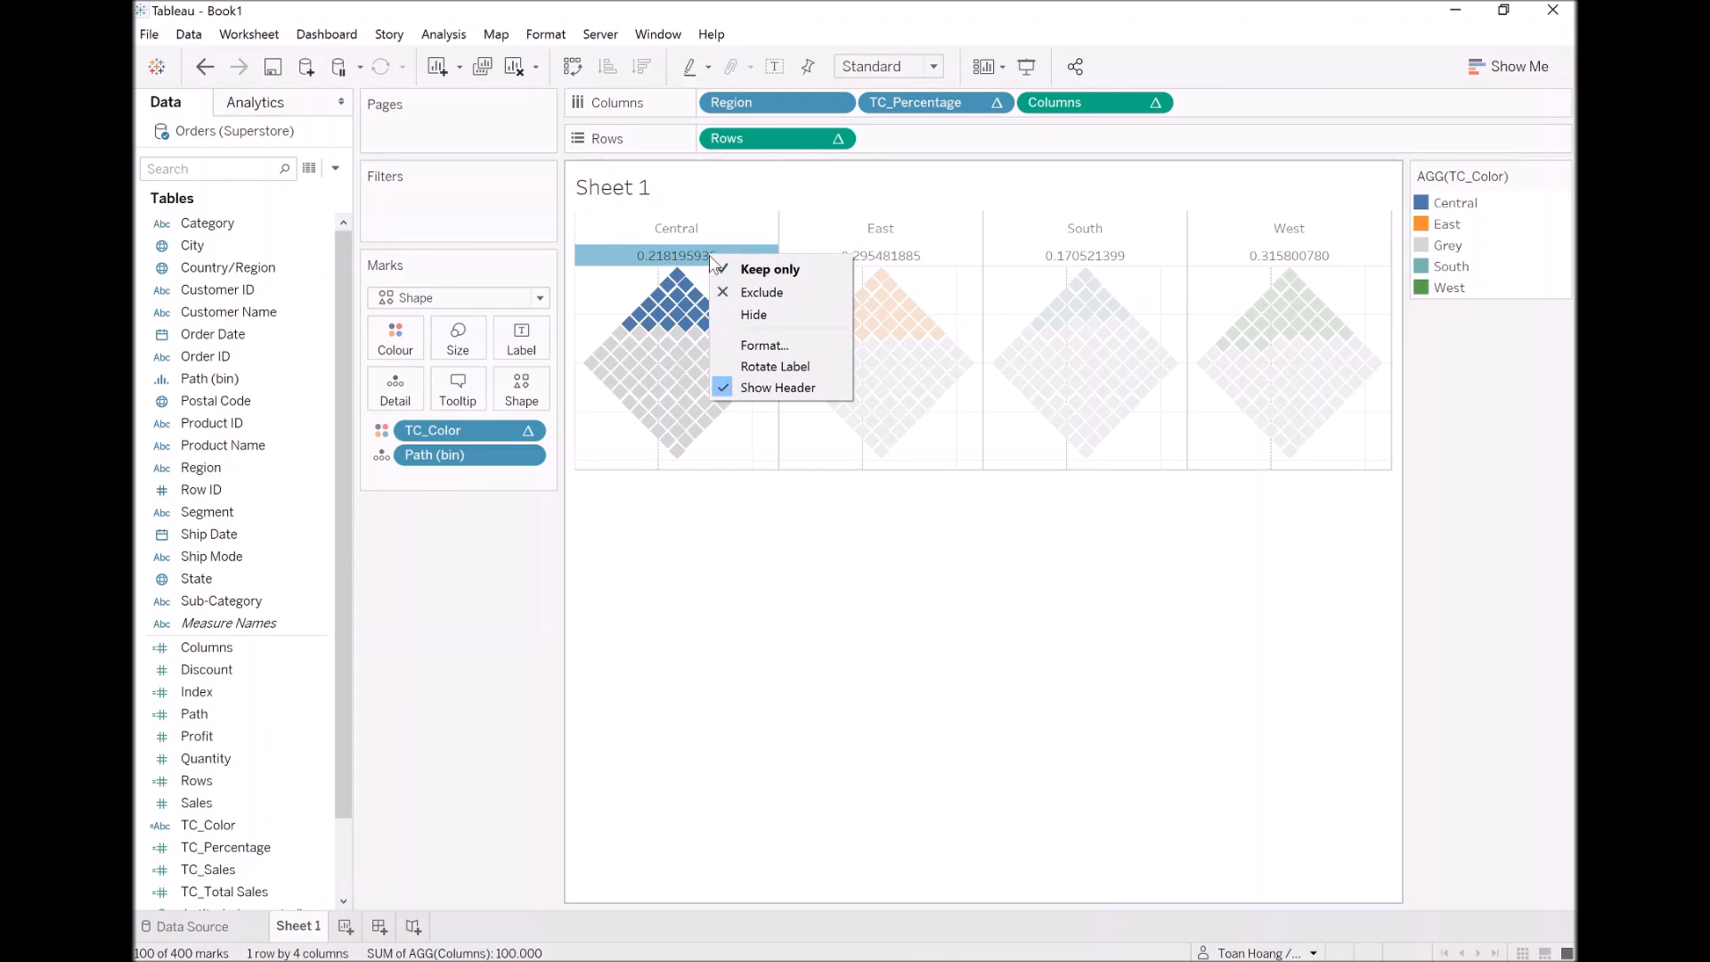
{"action": "right_click", "coordinate": [926, 102]}
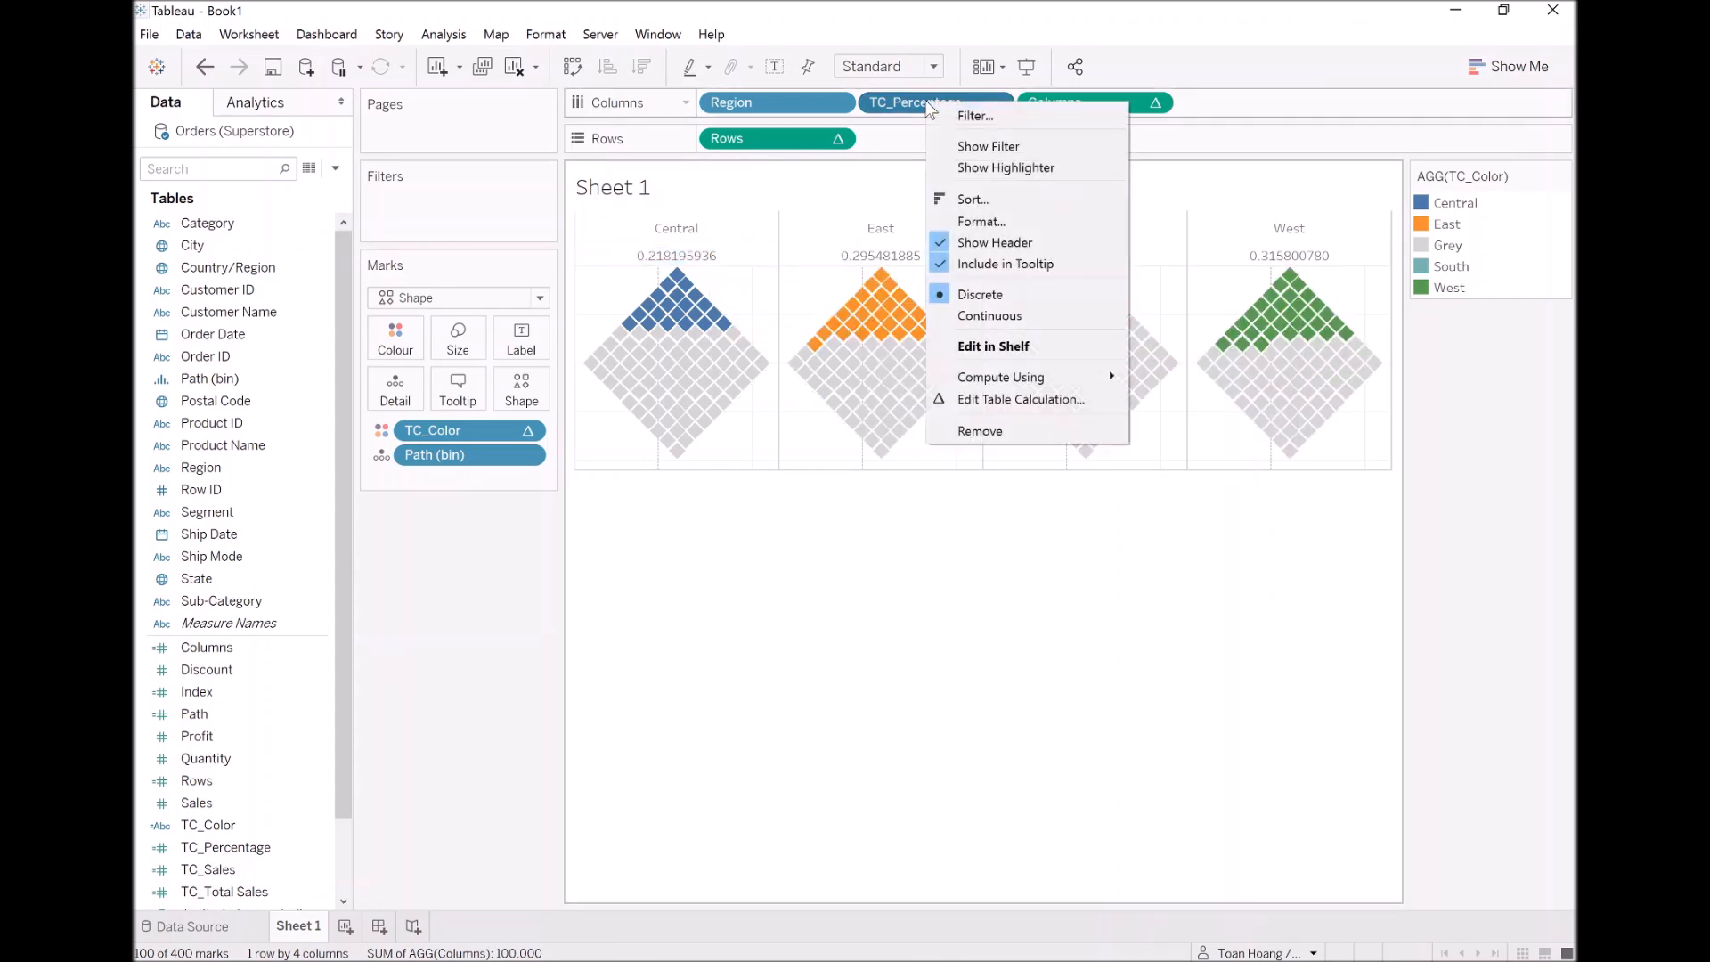
{"action": "left_click", "coordinate": [968, 224]}
{"action": "left_click", "coordinate": [325, 233]}
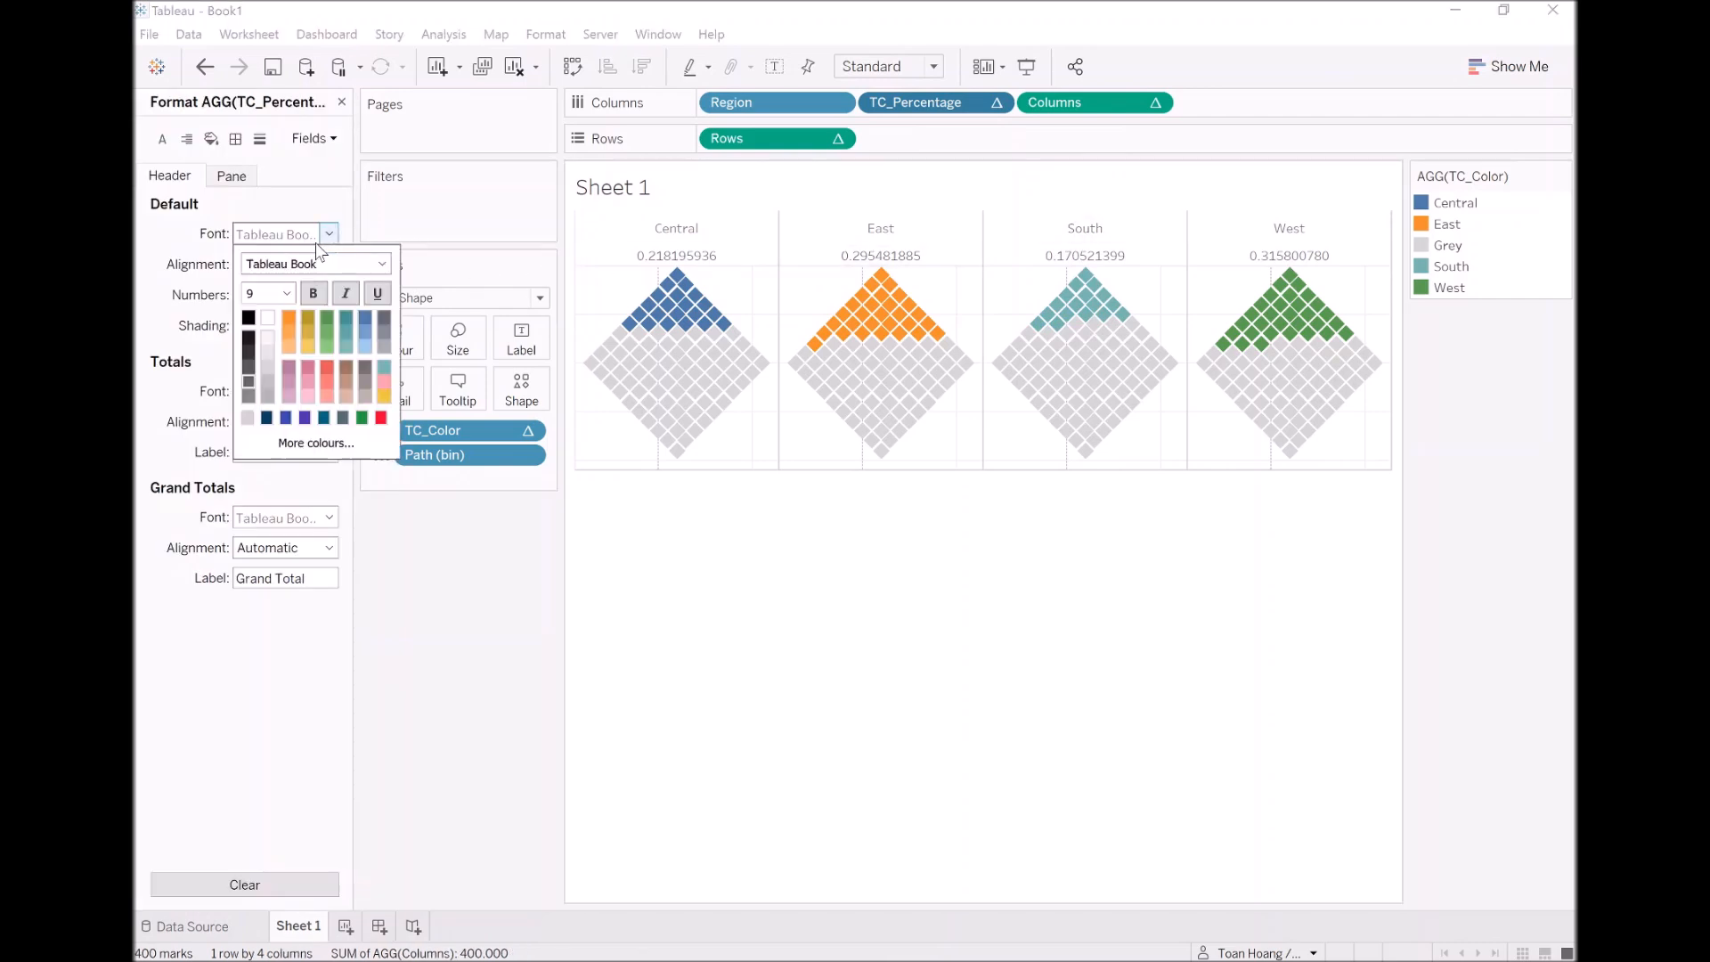
{"action": "left_click", "coordinate": [382, 264]}
{"action": "left_click", "coordinate": [353, 281]}
{"action": "left_click", "coordinate": [286, 293]}
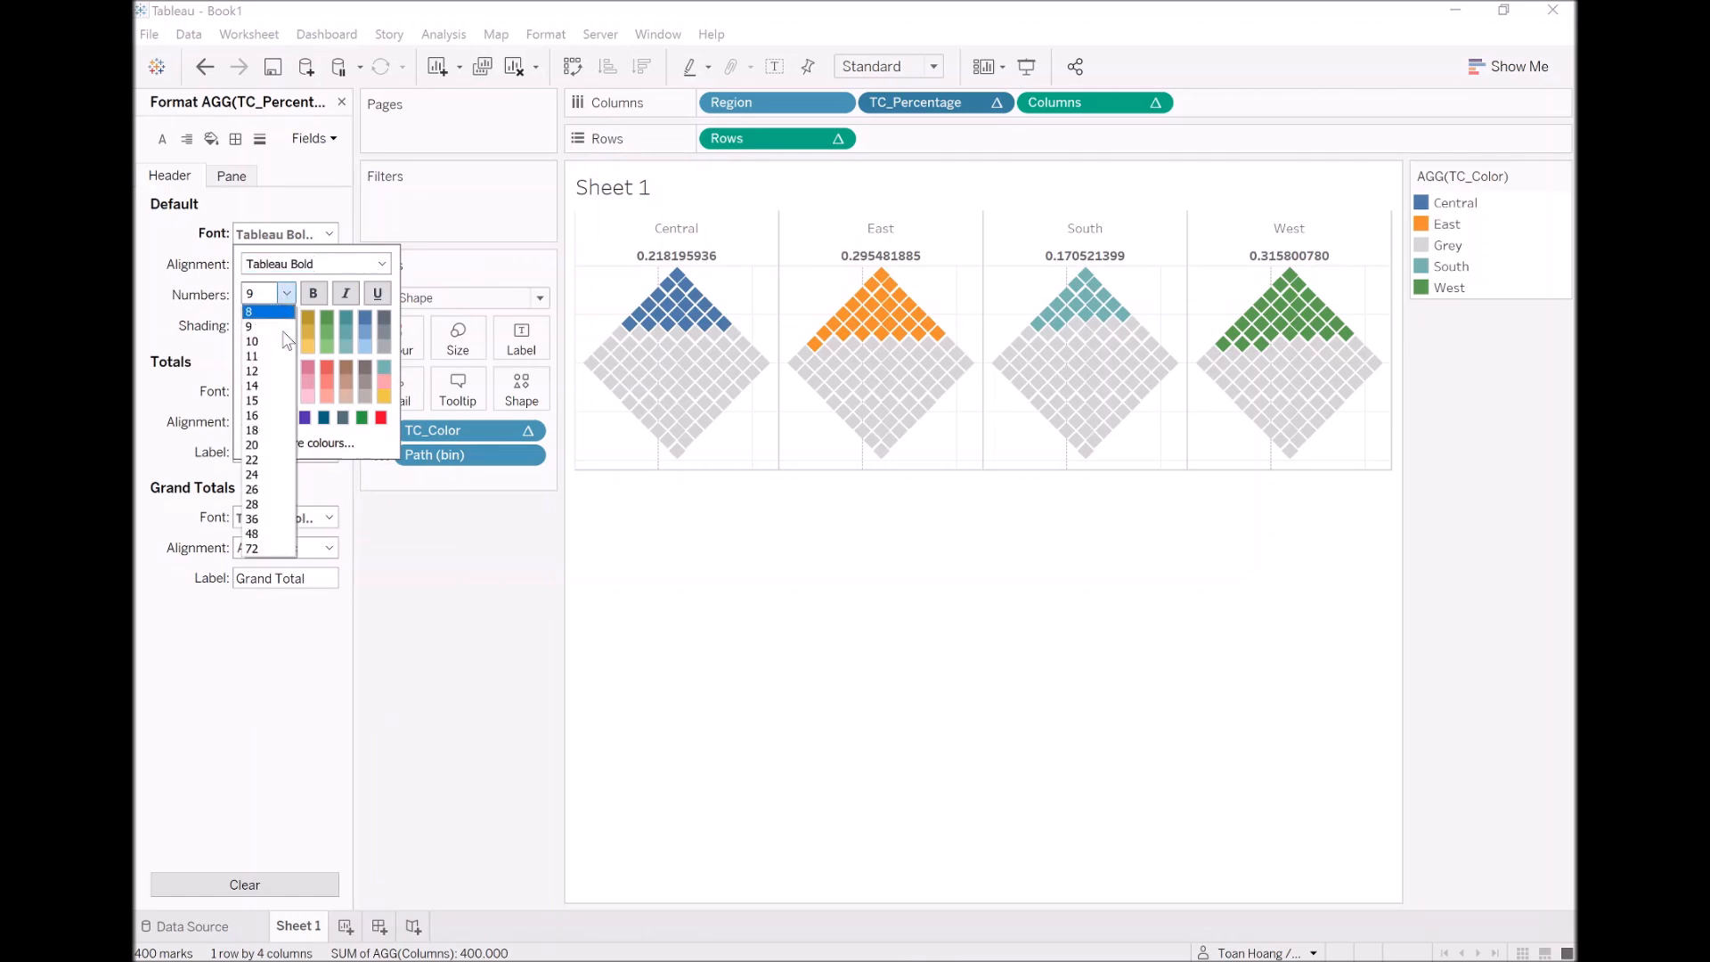
{"action": "left_click", "coordinate": [286, 367]}
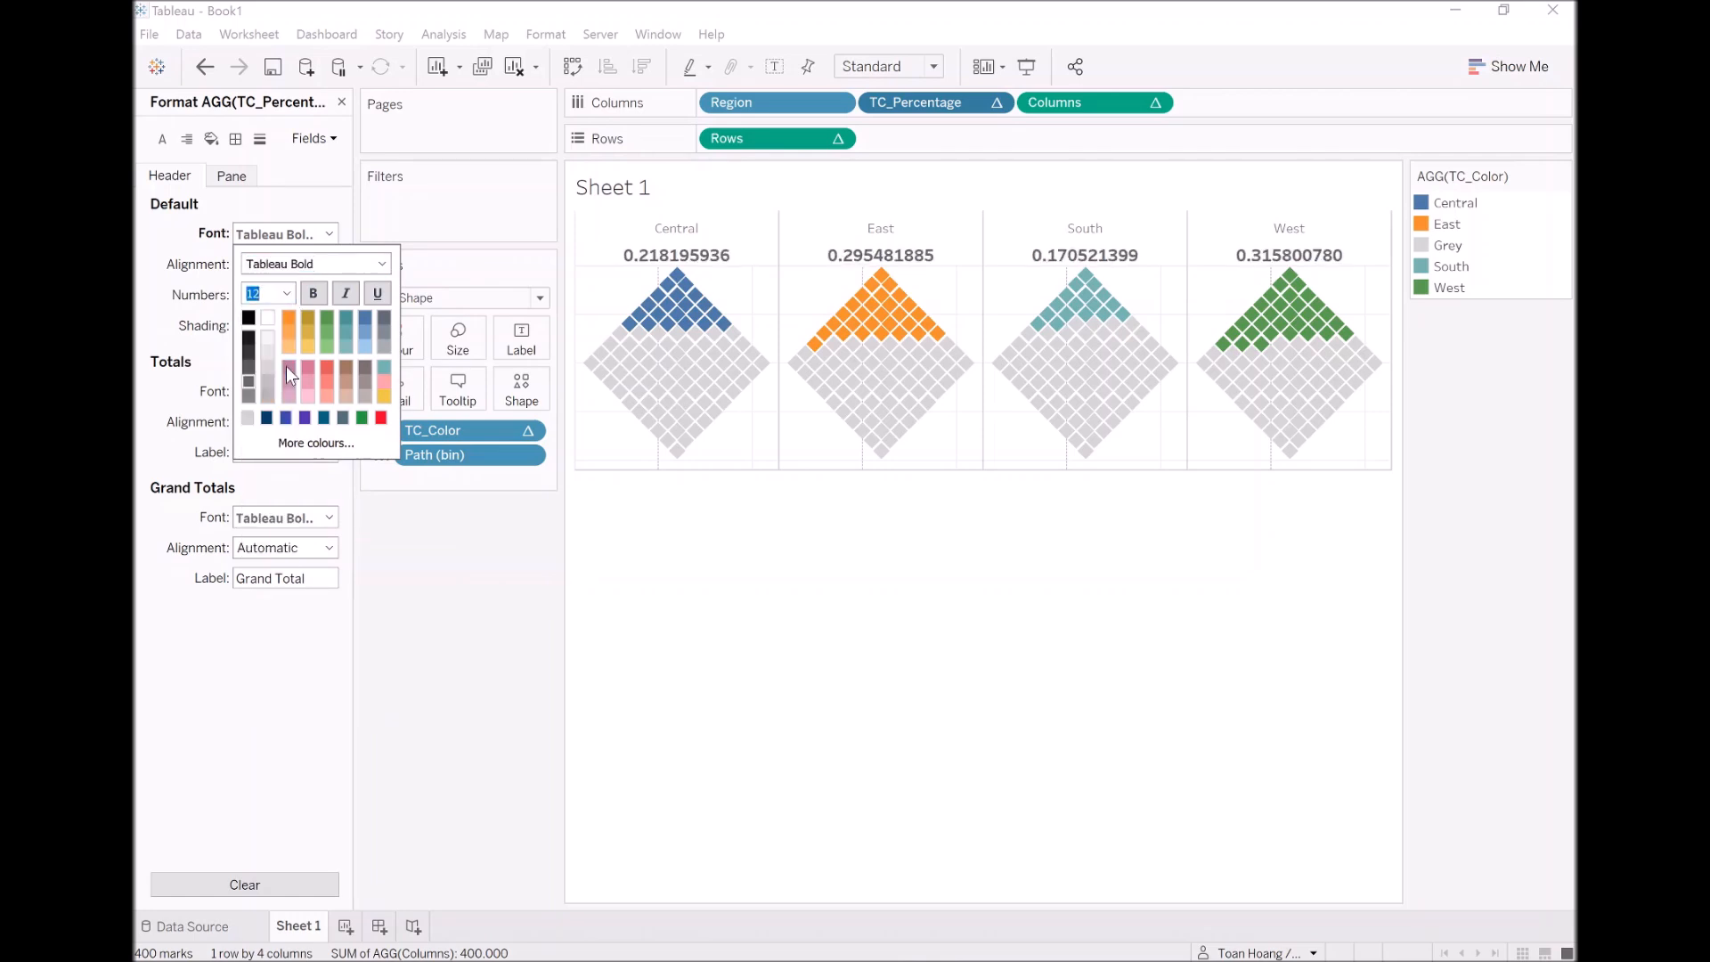
{"action": "left_click", "coordinate": [213, 700]}
Format the TC_Percentage header numbers as Percentage with 2 decimal places
{"action": "left_click", "coordinate": [274, 298]}
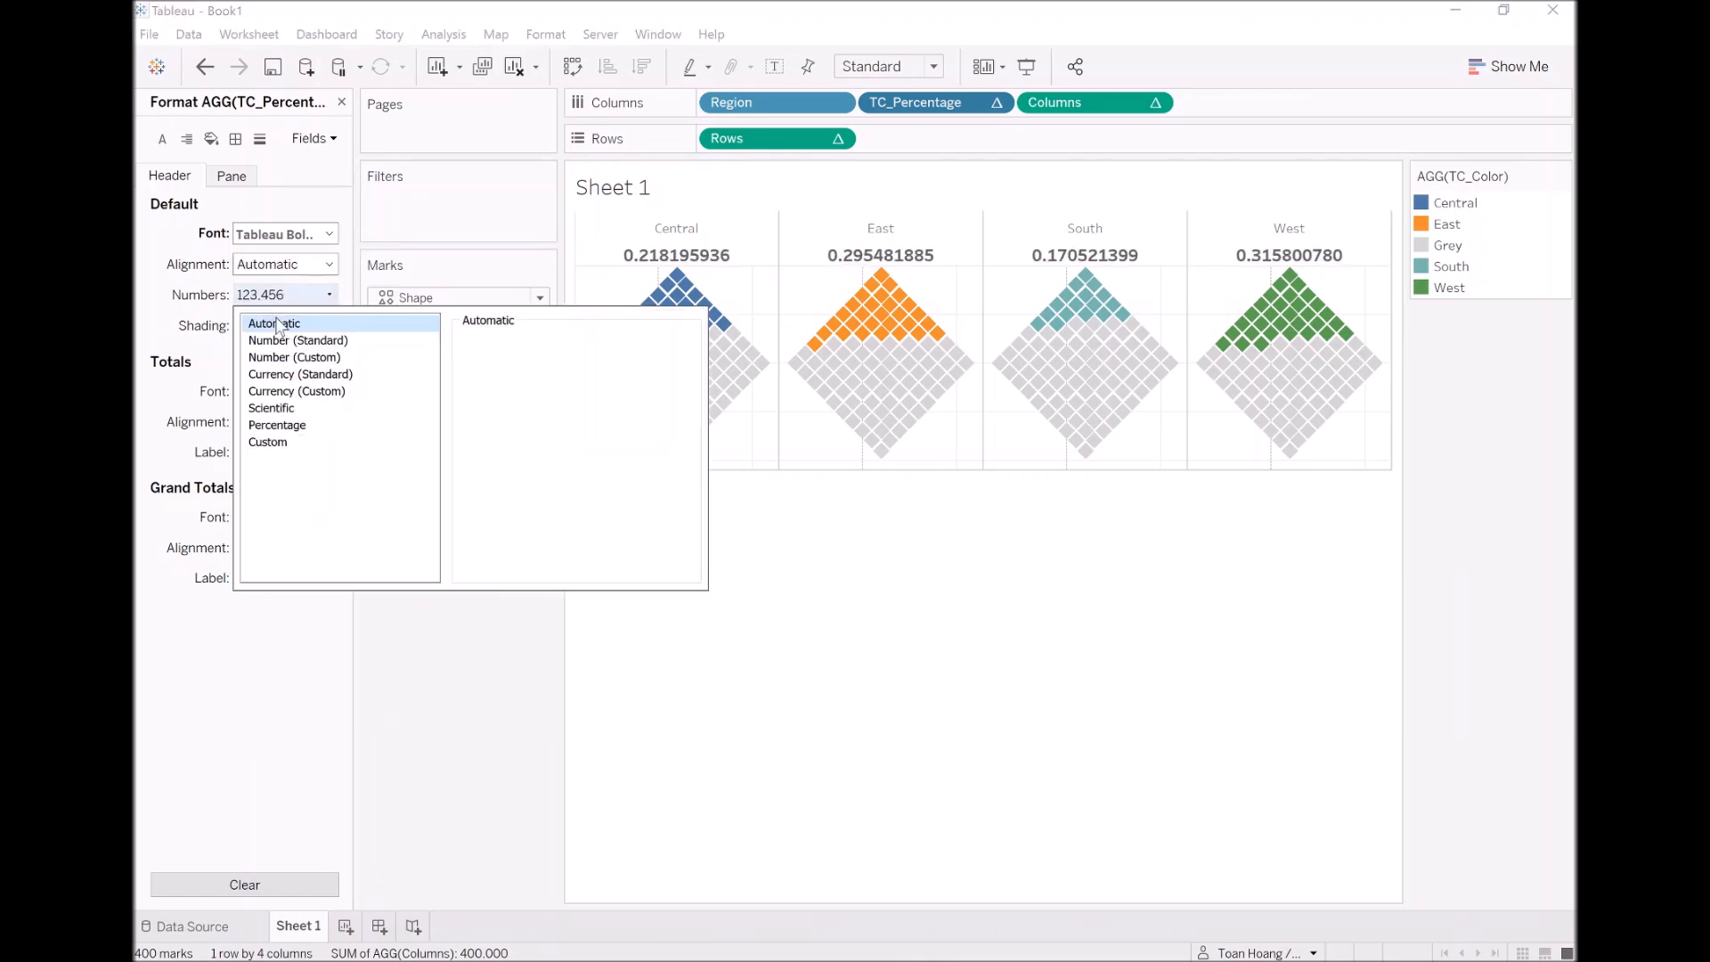
{"action": "left_click", "coordinate": [297, 425]}
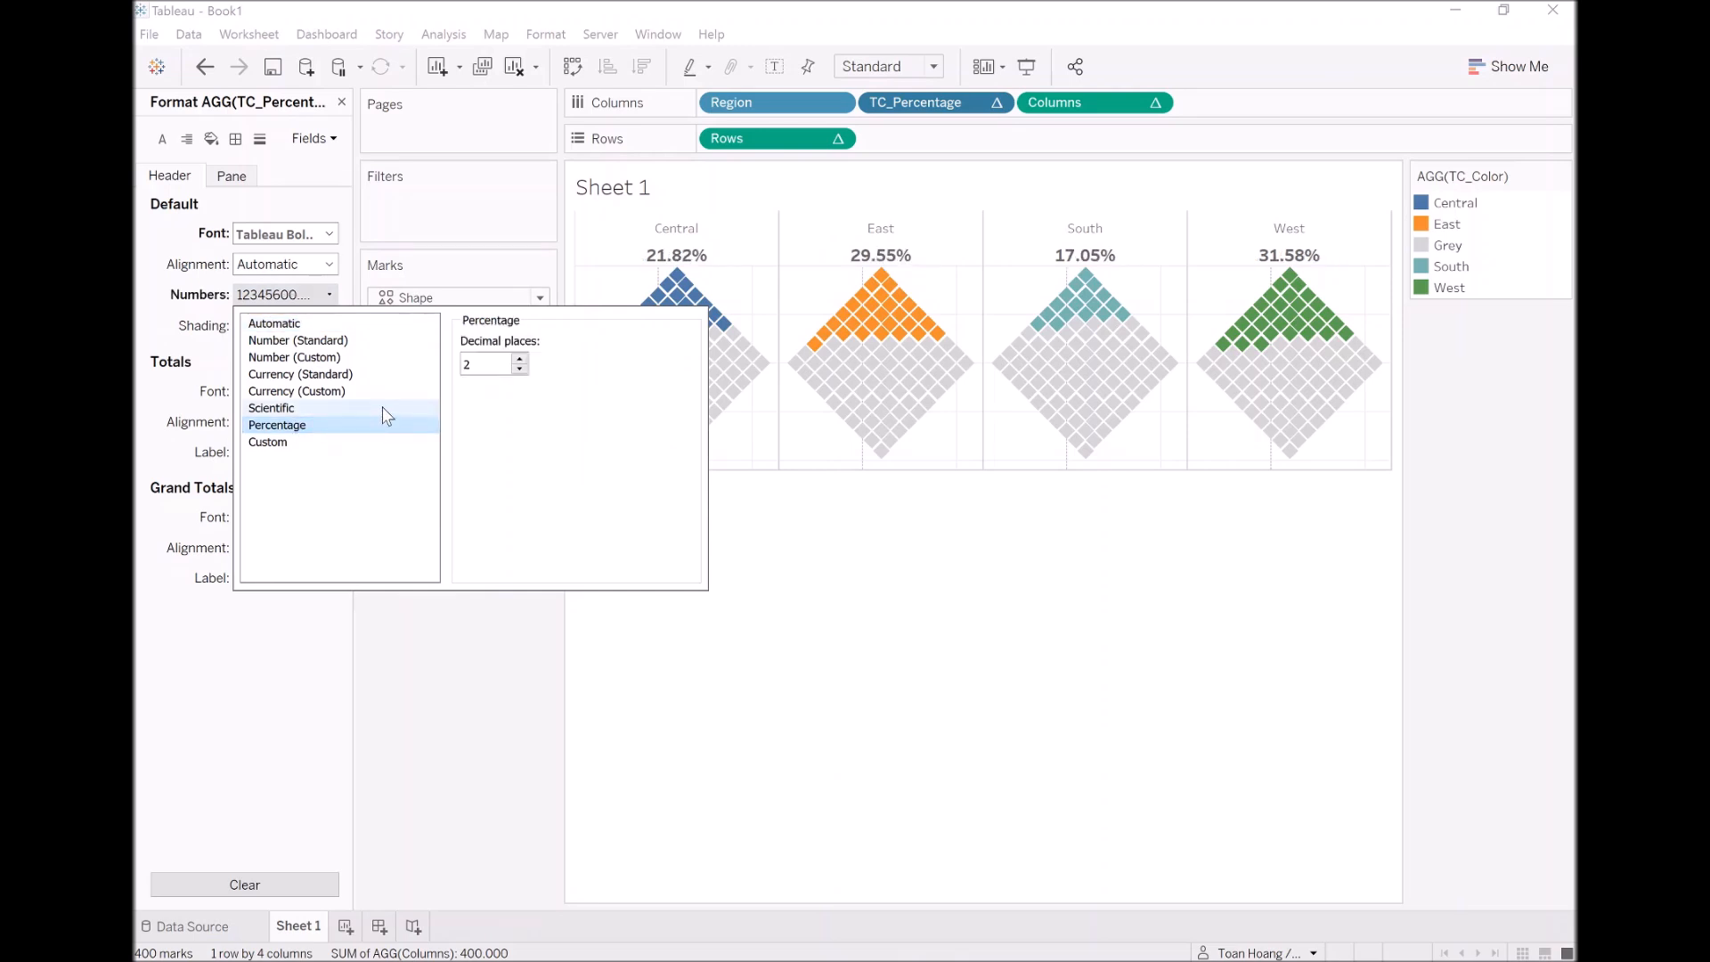
{"action": "left_click", "coordinate": [488, 636]}
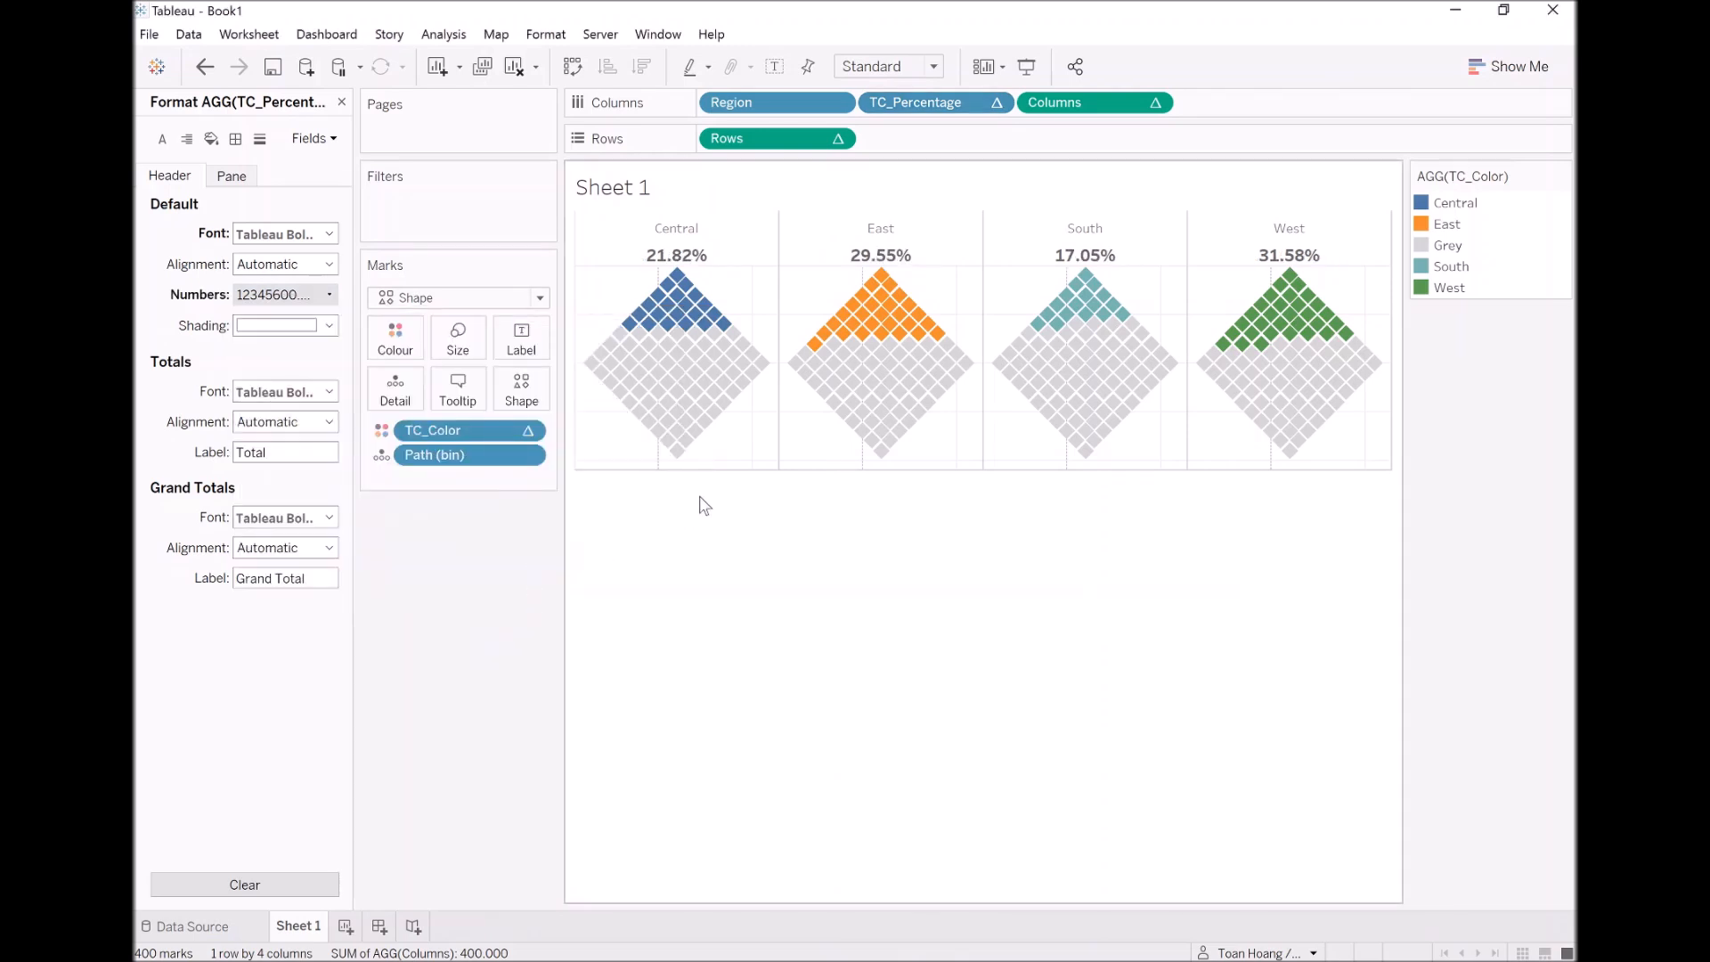
Set the sheet's grid lines and zero lines to None
{"action": "right_click", "coordinate": [751, 441]}
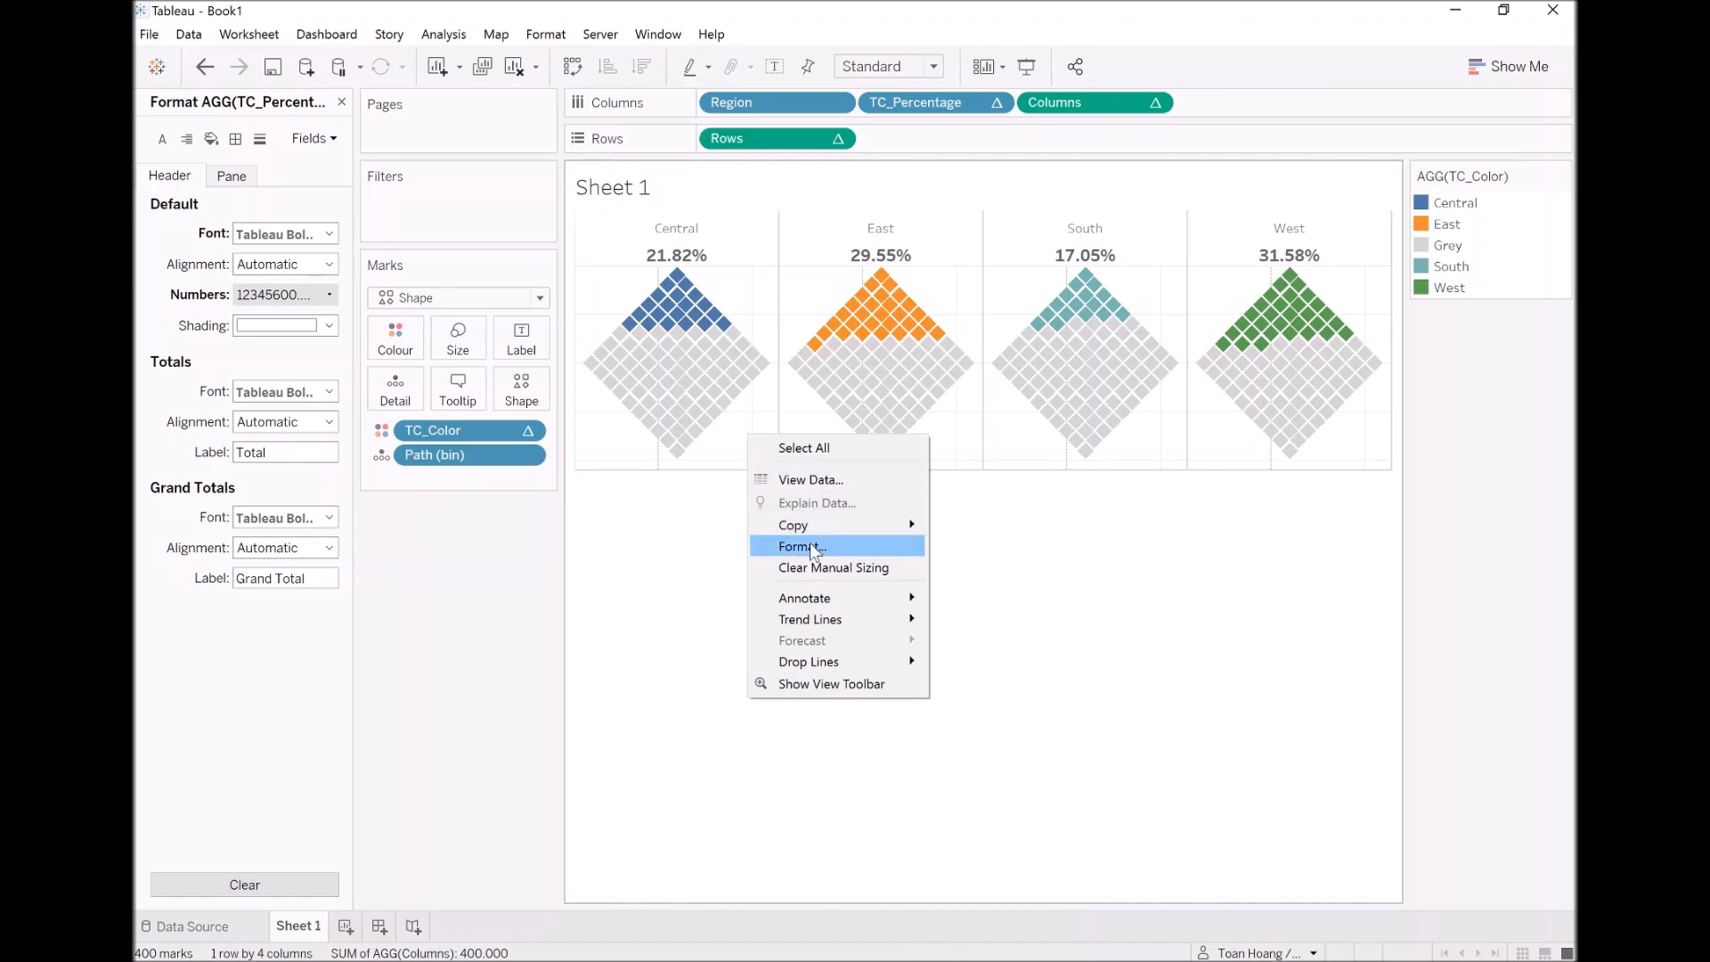
{"action": "left_click", "coordinate": [792, 546]}
{"action": "left_click", "coordinate": [260, 138]}
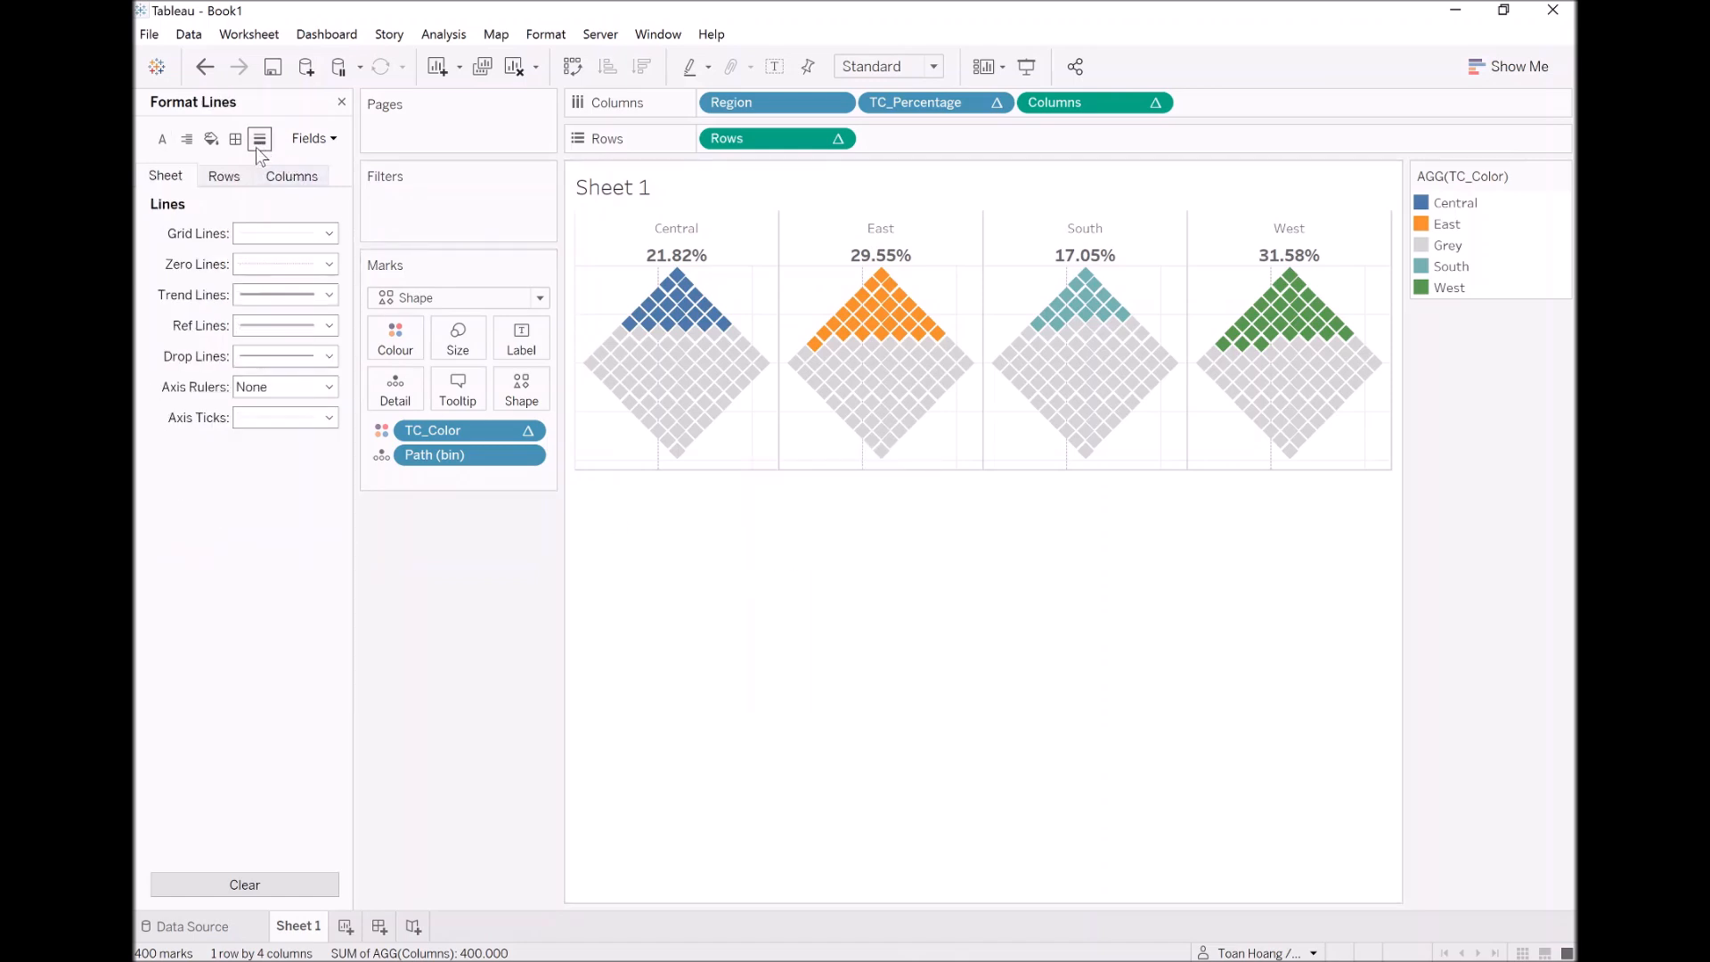
{"action": "left_click", "coordinate": [277, 235]}
{"action": "left_click", "coordinate": [276, 263]}
{"action": "left_click", "coordinate": [277, 264]}
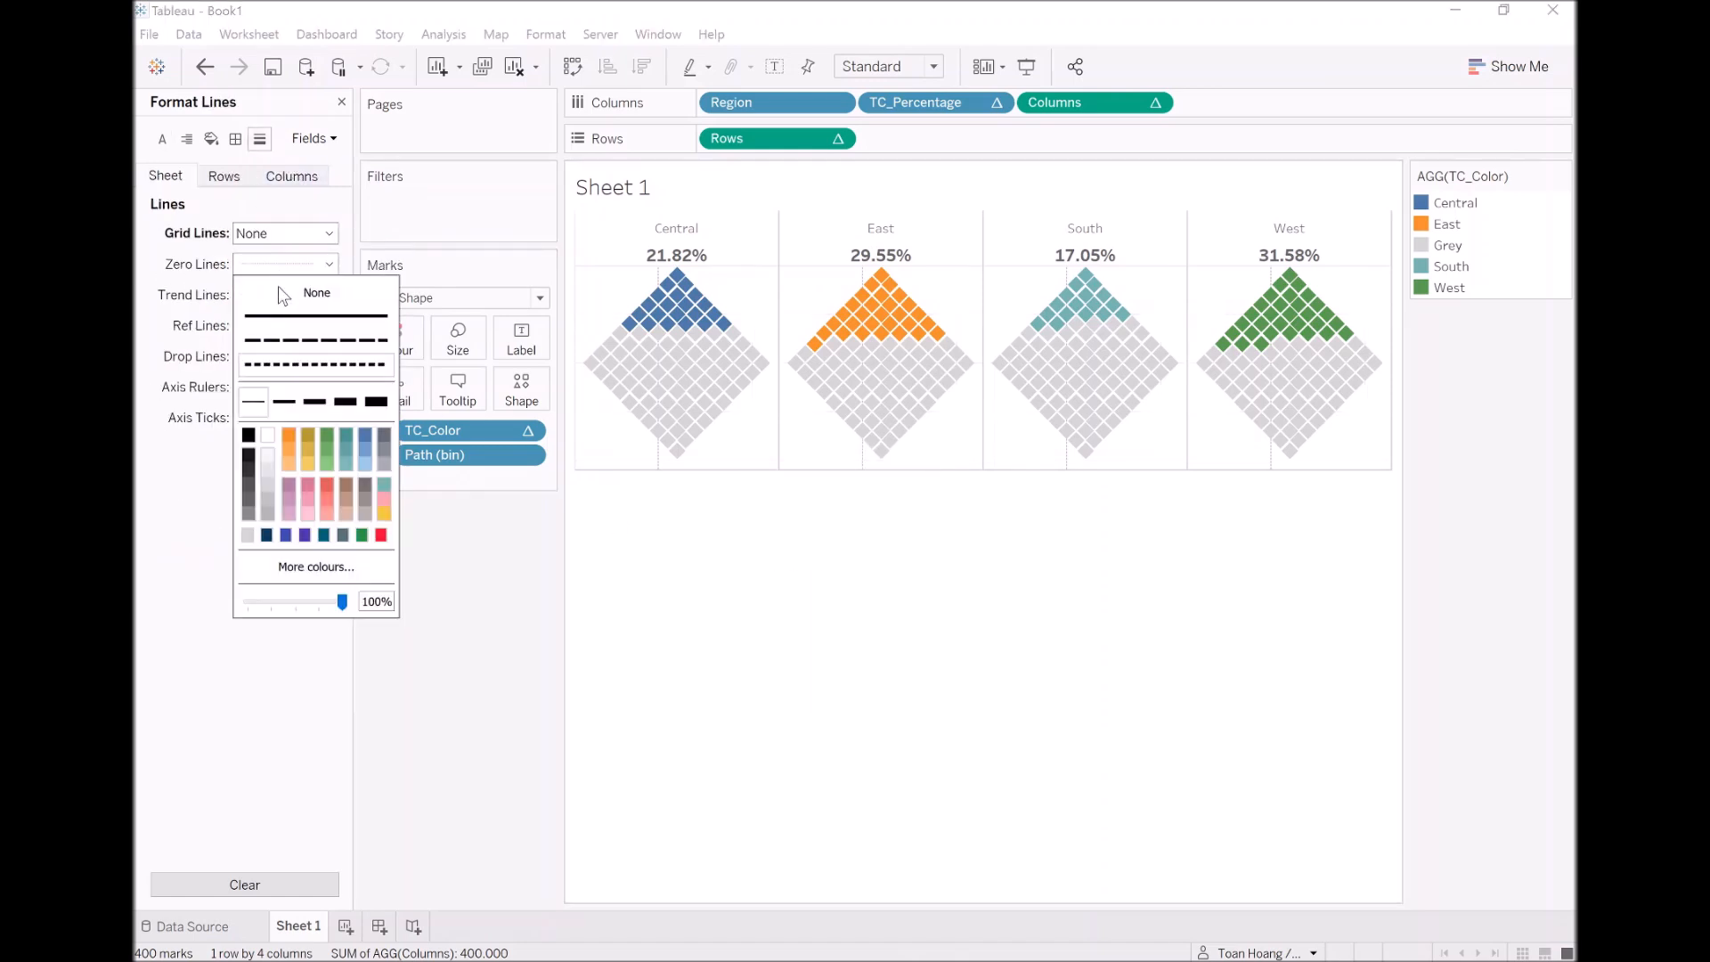
{"action": "left_click", "coordinate": [276, 294]}
Set the sheet's trend lines, reference lines, drop lines and axis ticks to None
{"action": "left_click", "coordinate": [276, 295]}
{"action": "left_click", "coordinate": [316, 323]}
{"action": "left_click", "coordinate": [285, 326]}
{"action": "left_click", "coordinate": [258, 353]}
{"action": "left_click", "coordinate": [272, 357]}
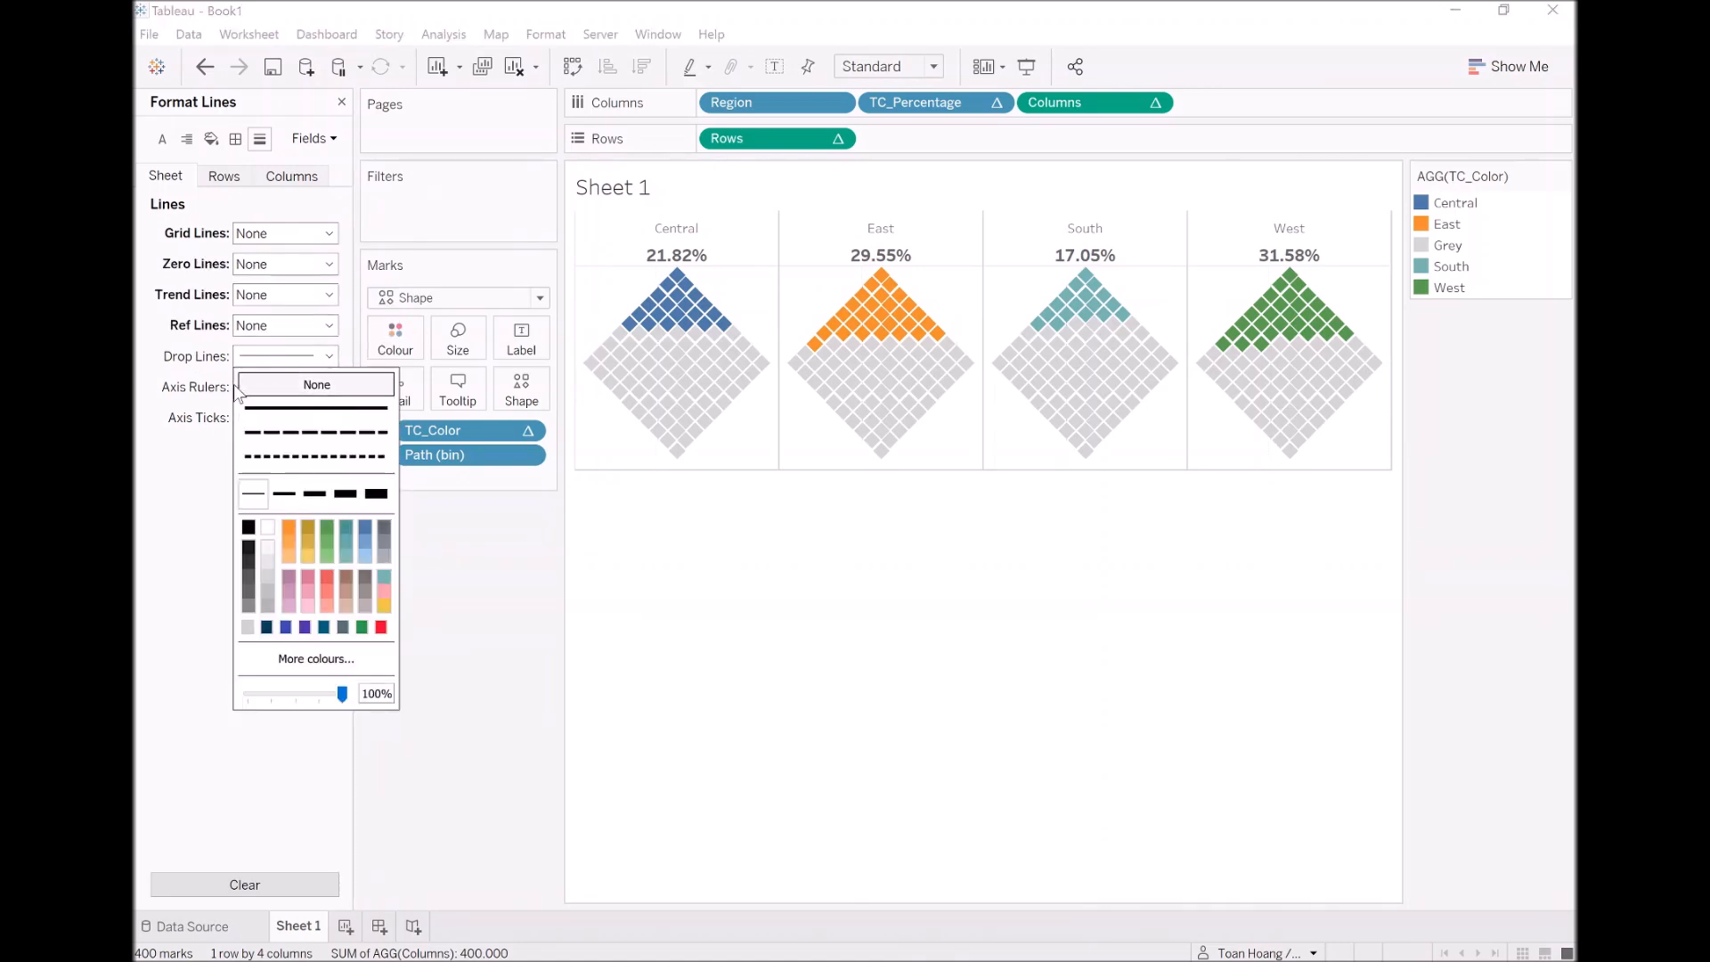
{"action": "left_click", "coordinate": [242, 385]}
{"action": "left_click", "coordinate": [257, 418]}
{"action": "left_click", "coordinate": [268, 445]}
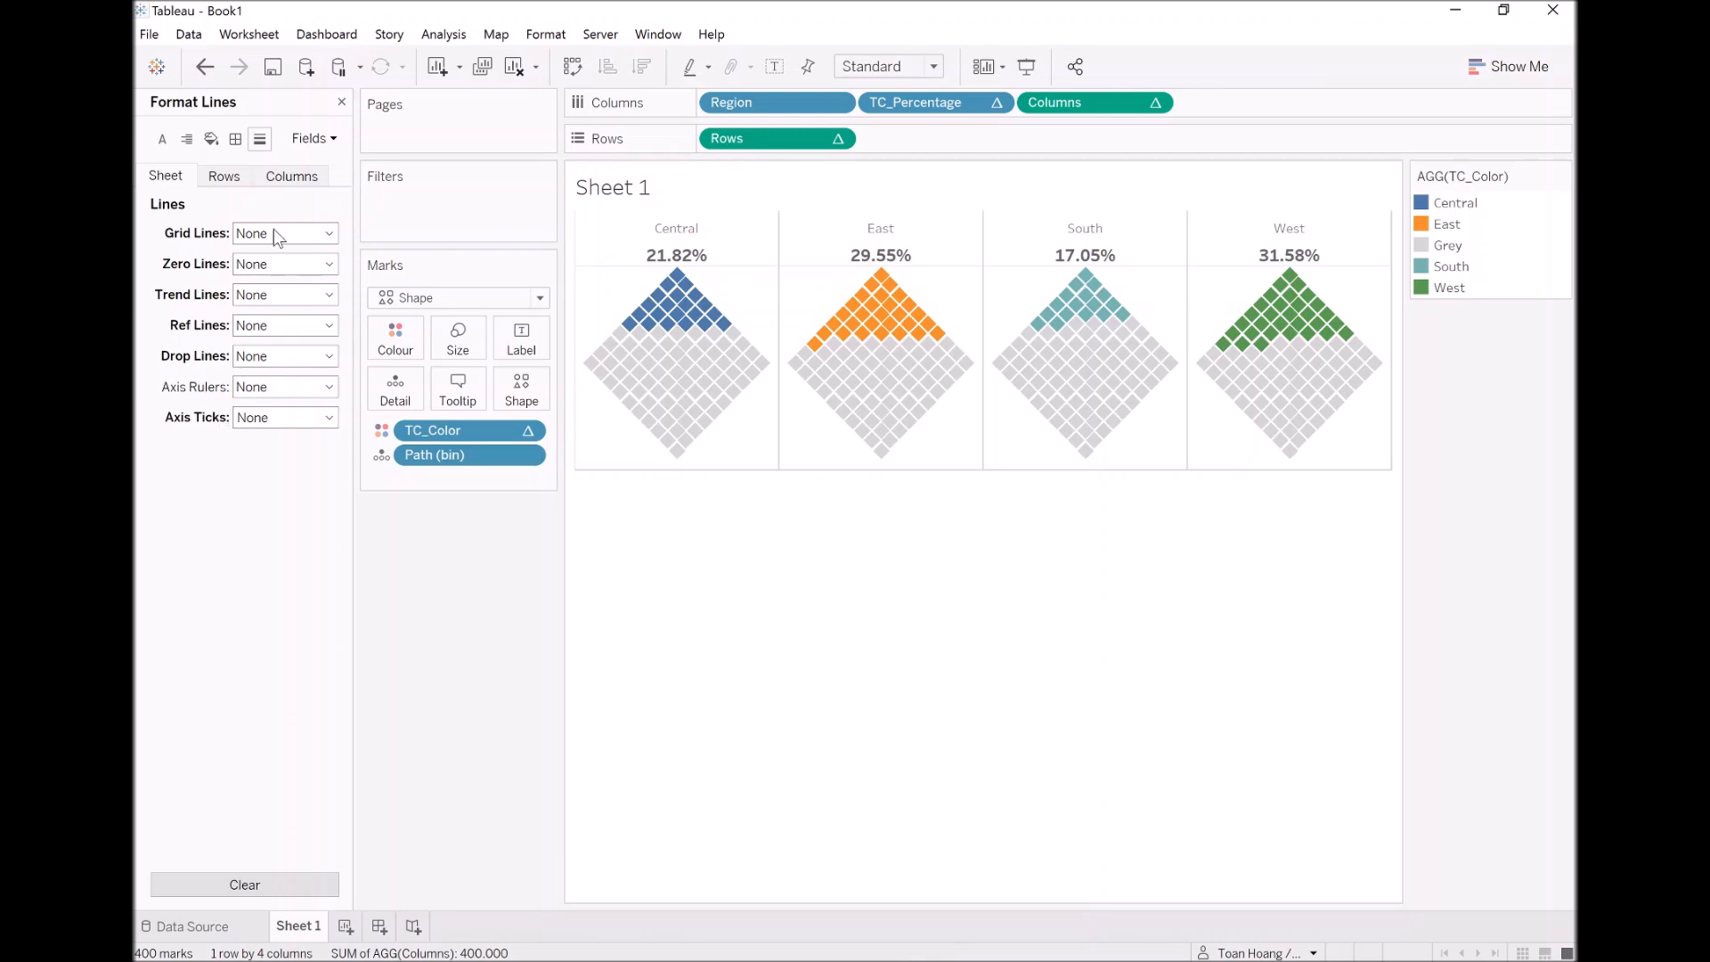
Set the row divider's pane and header borders to None and give the column divider's pane border a dashed line
{"action": "left_click", "coordinate": [236, 138]}
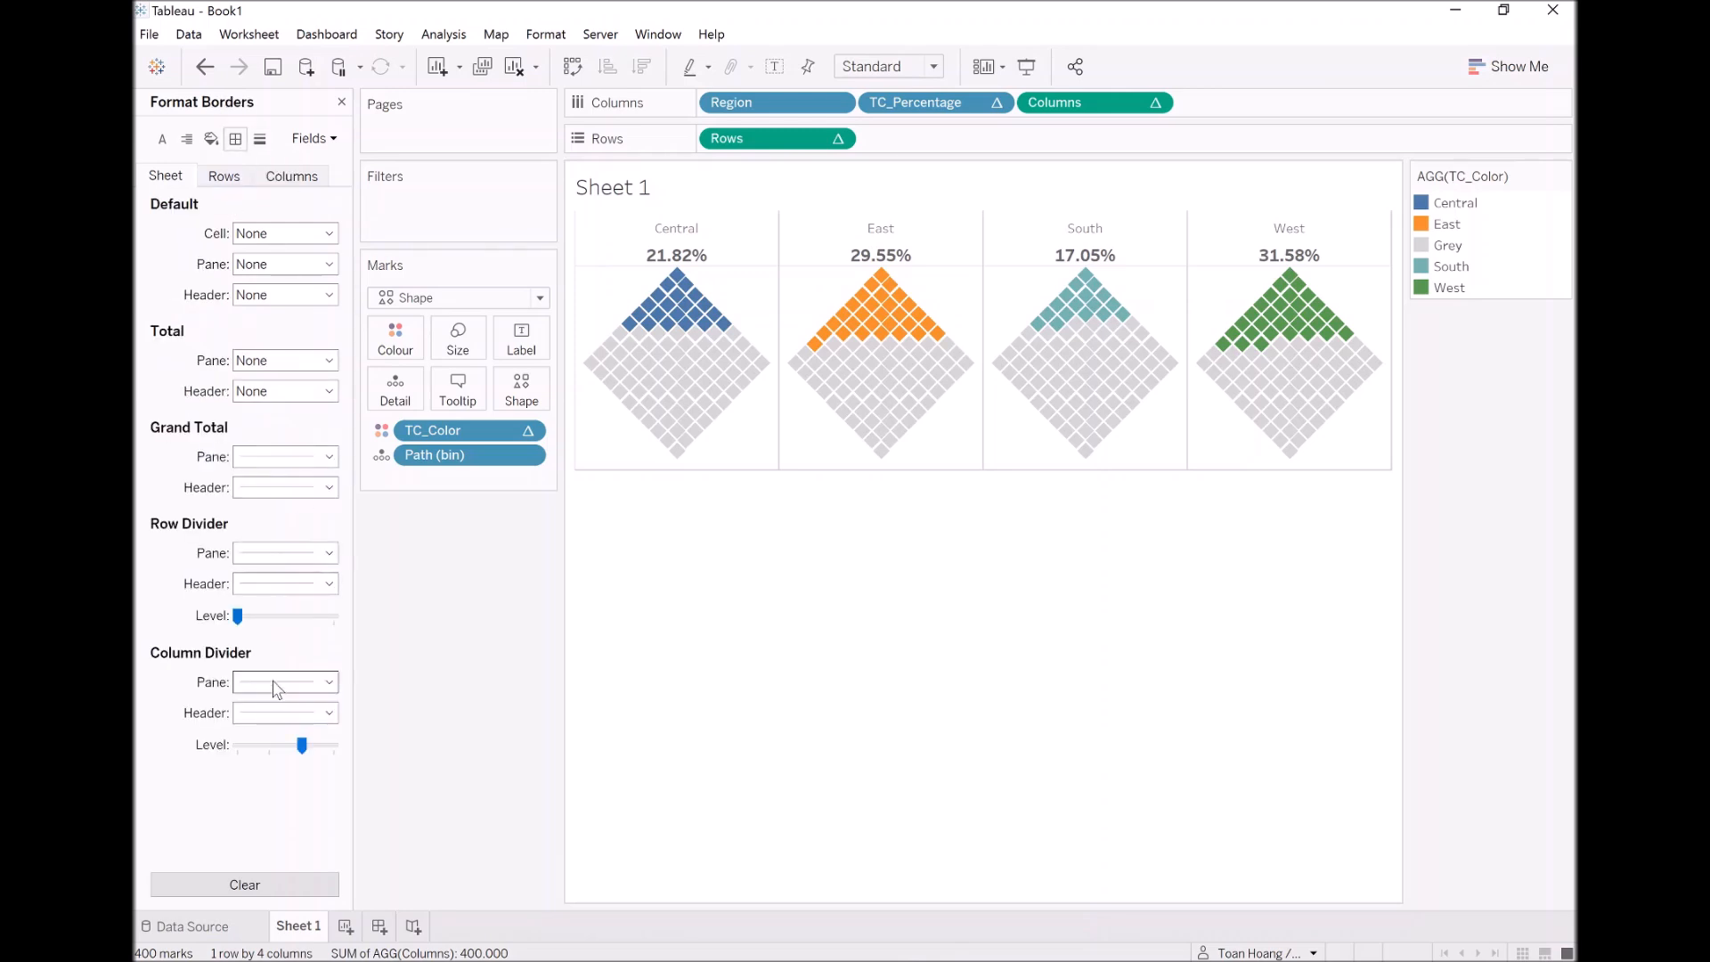
{"action": "left_click", "coordinate": [277, 556]}
{"action": "left_click", "coordinate": [280, 584]}
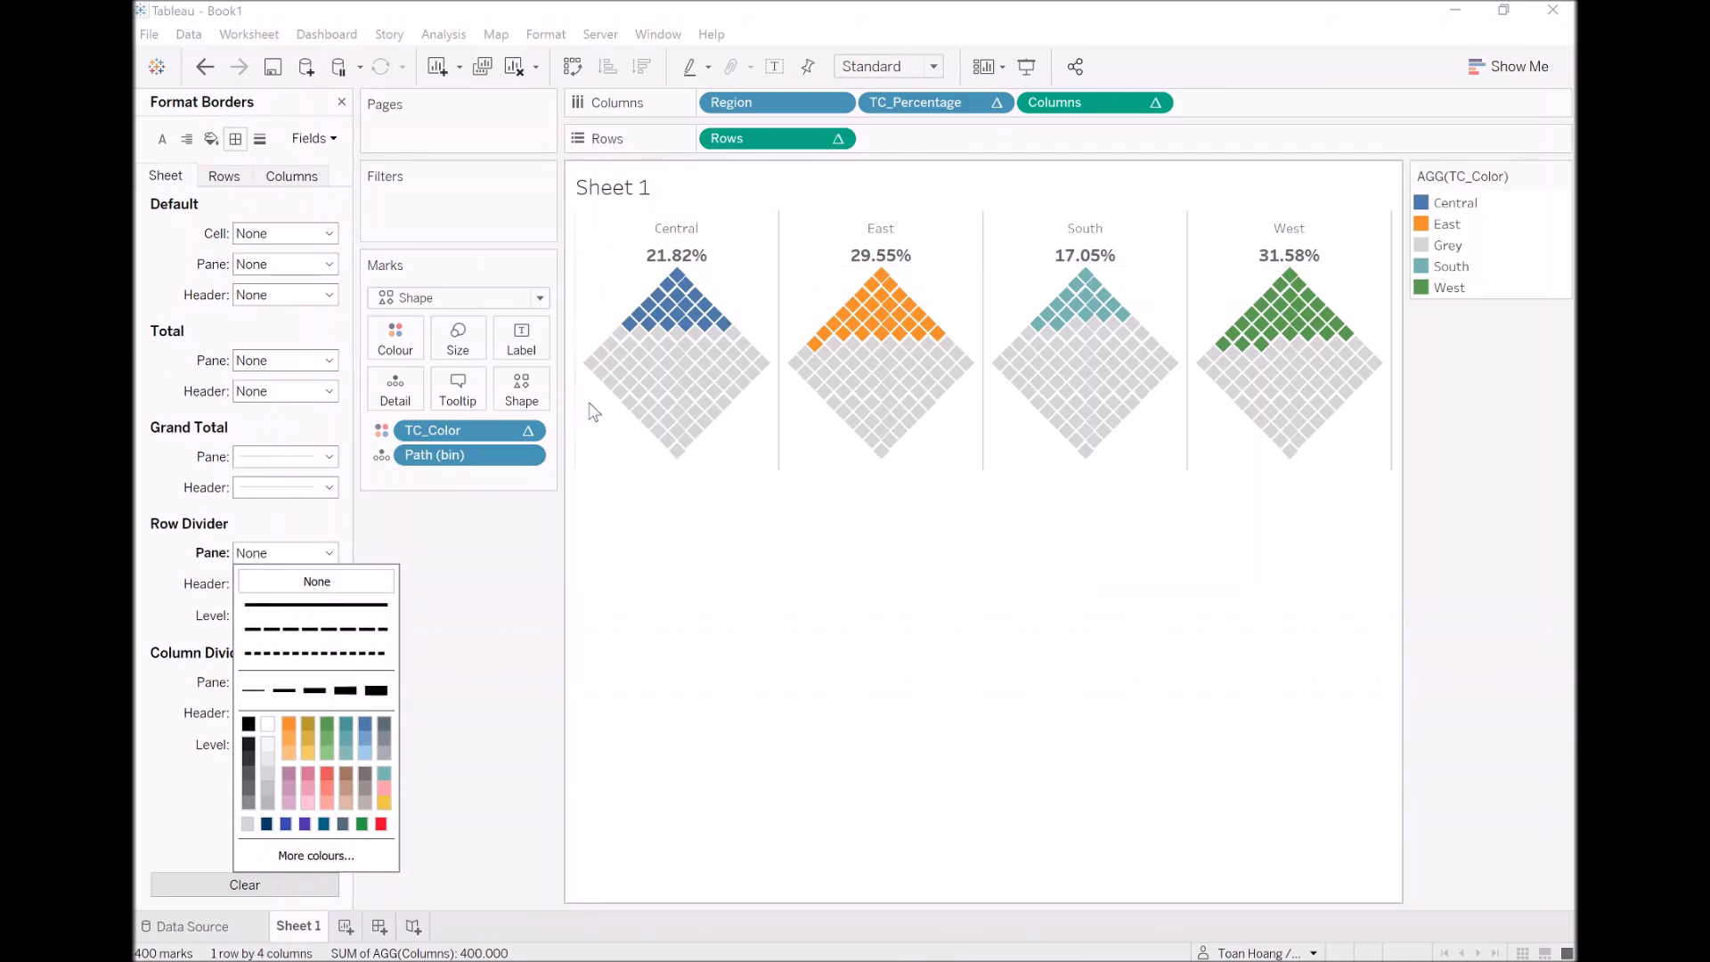
{"action": "left_click", "coordinate": [165, 650]}
{"action": "left_click", "coordinate": [268, 684]}
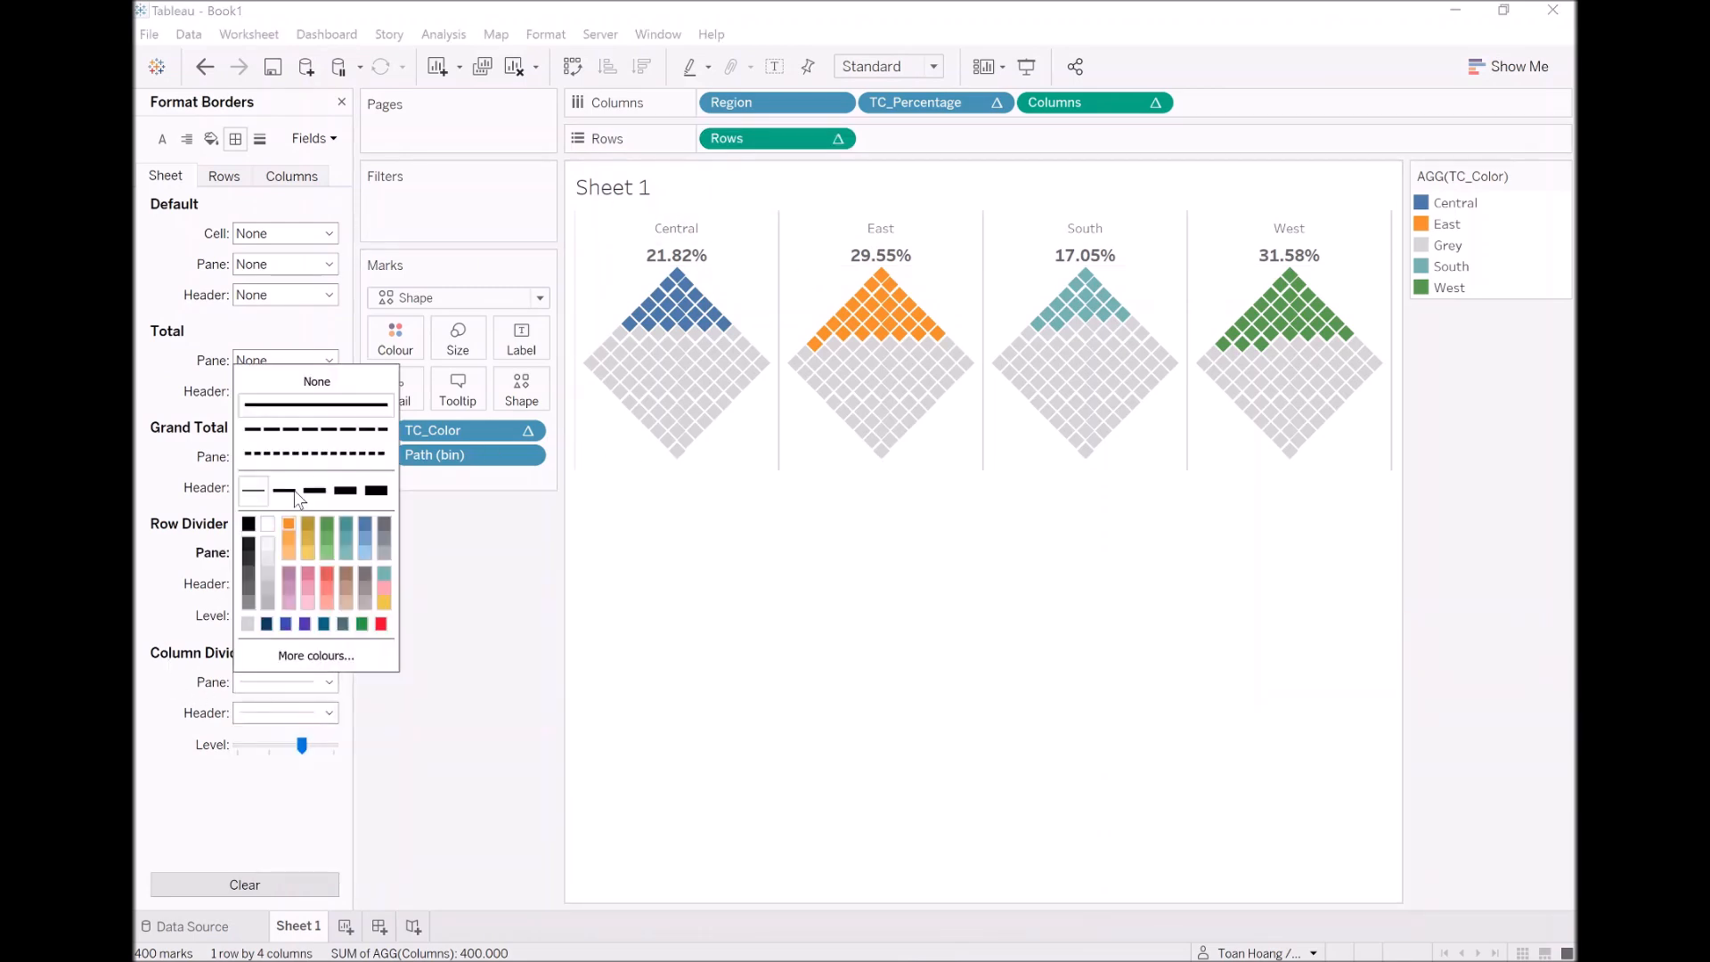
{"action": "left_click", "coordinate": [316, 429]}
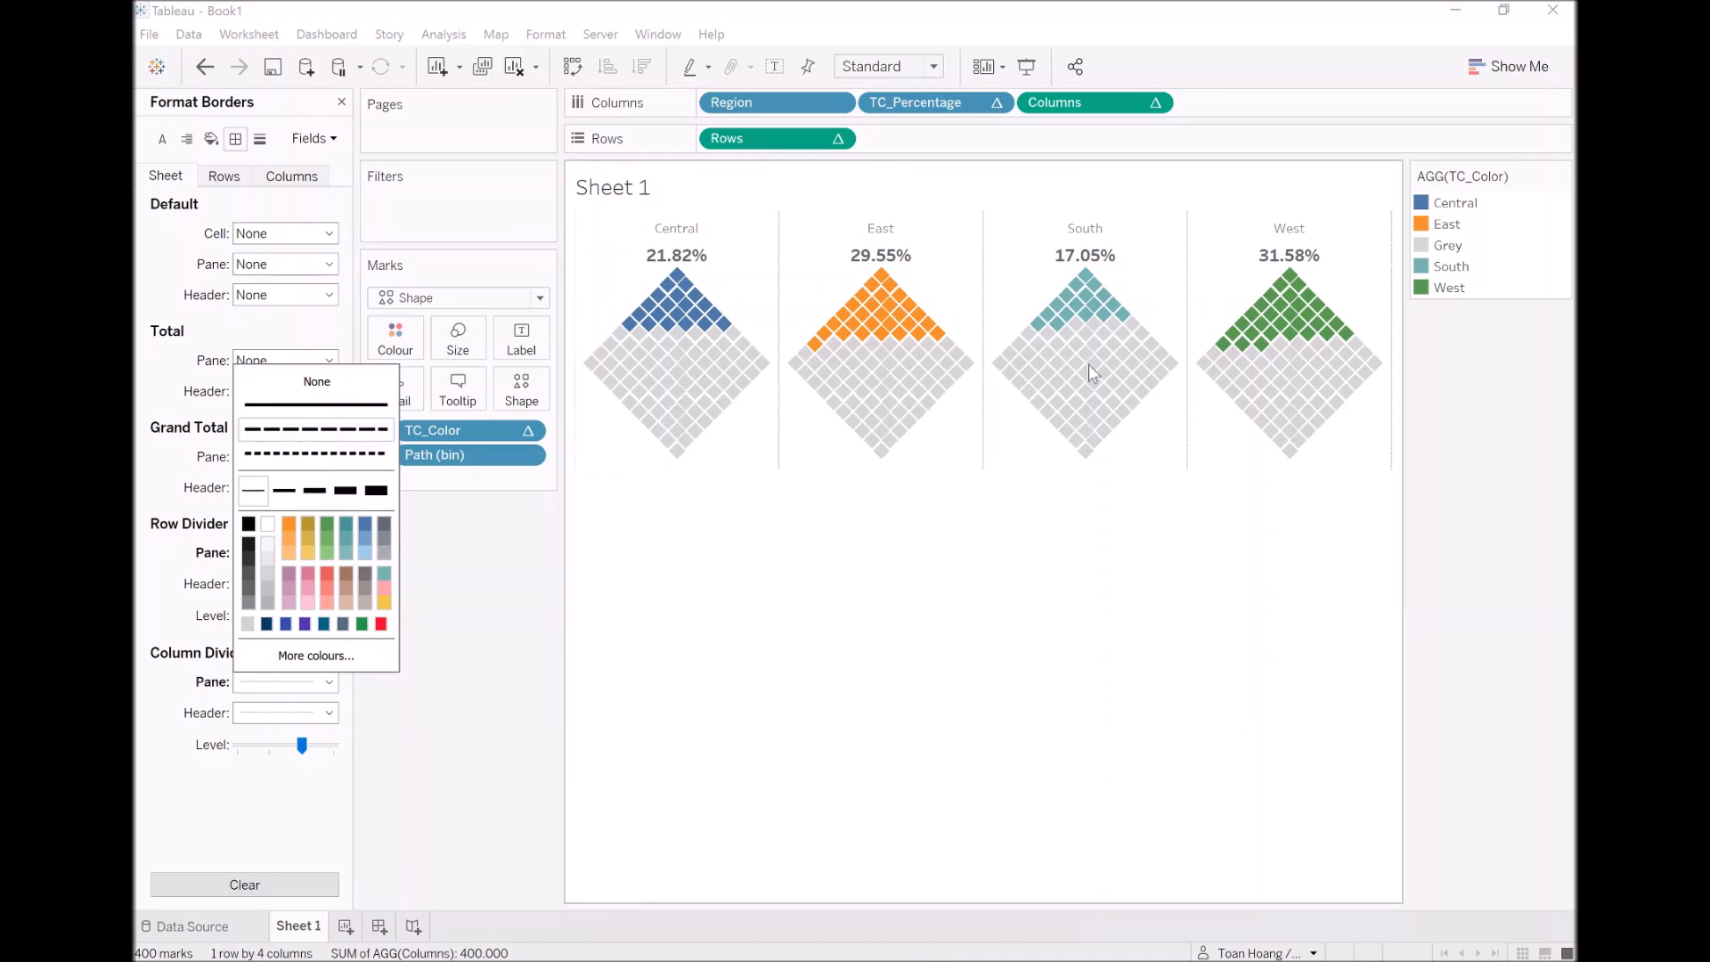
Hide the TC_Color legend card
{"action": "left_click", "coordinate": [1561, 177]}
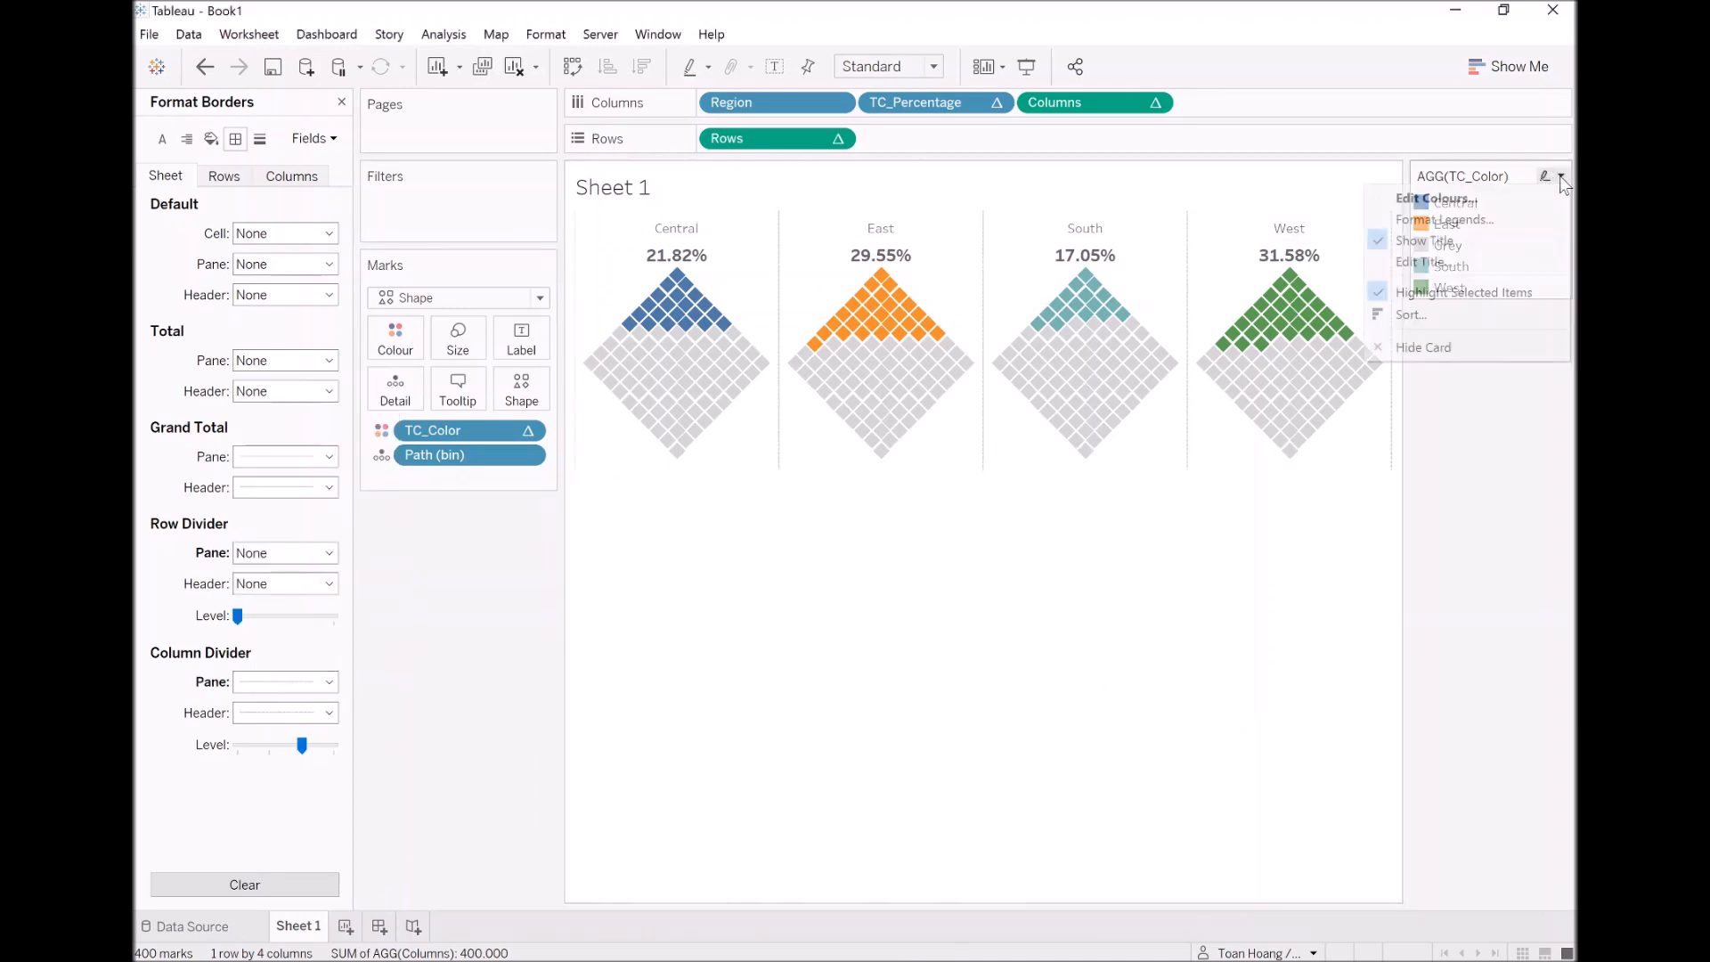
{"action": "left_click", "coordinate": [1465, 347]}
Rename the sheet as "Rotated Waffle Chart"
{"action": "double_click", "coordinate": [298, 926]}
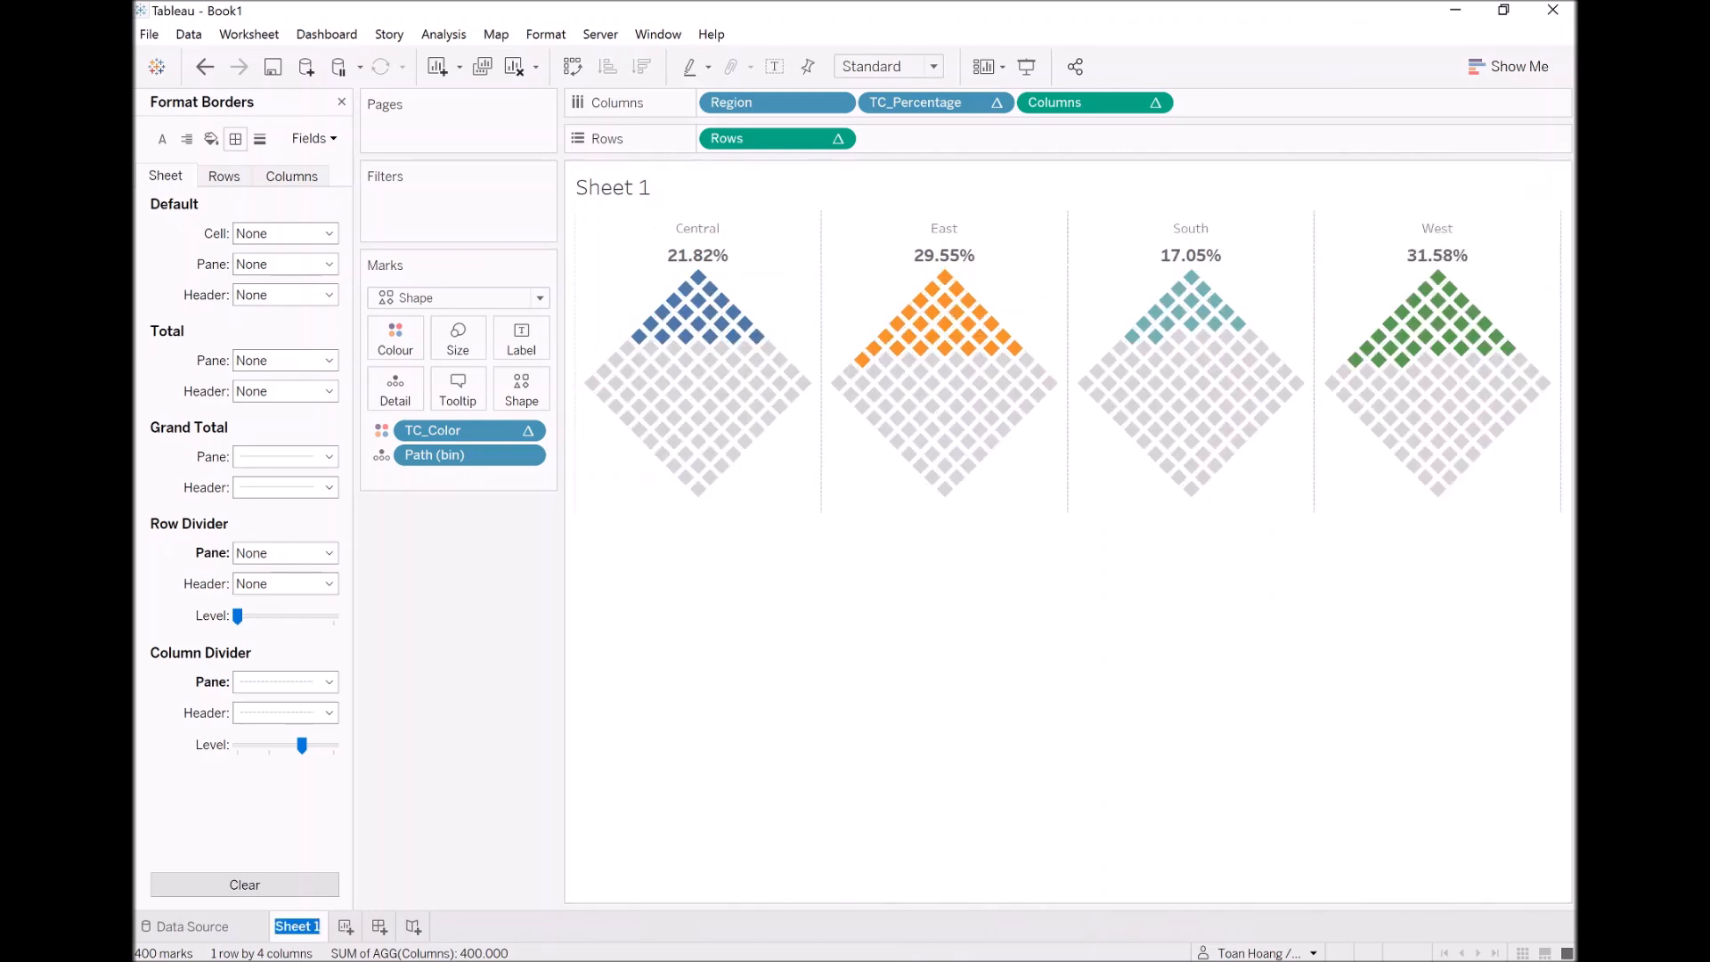
{"action": "type", "text": "Ro"}
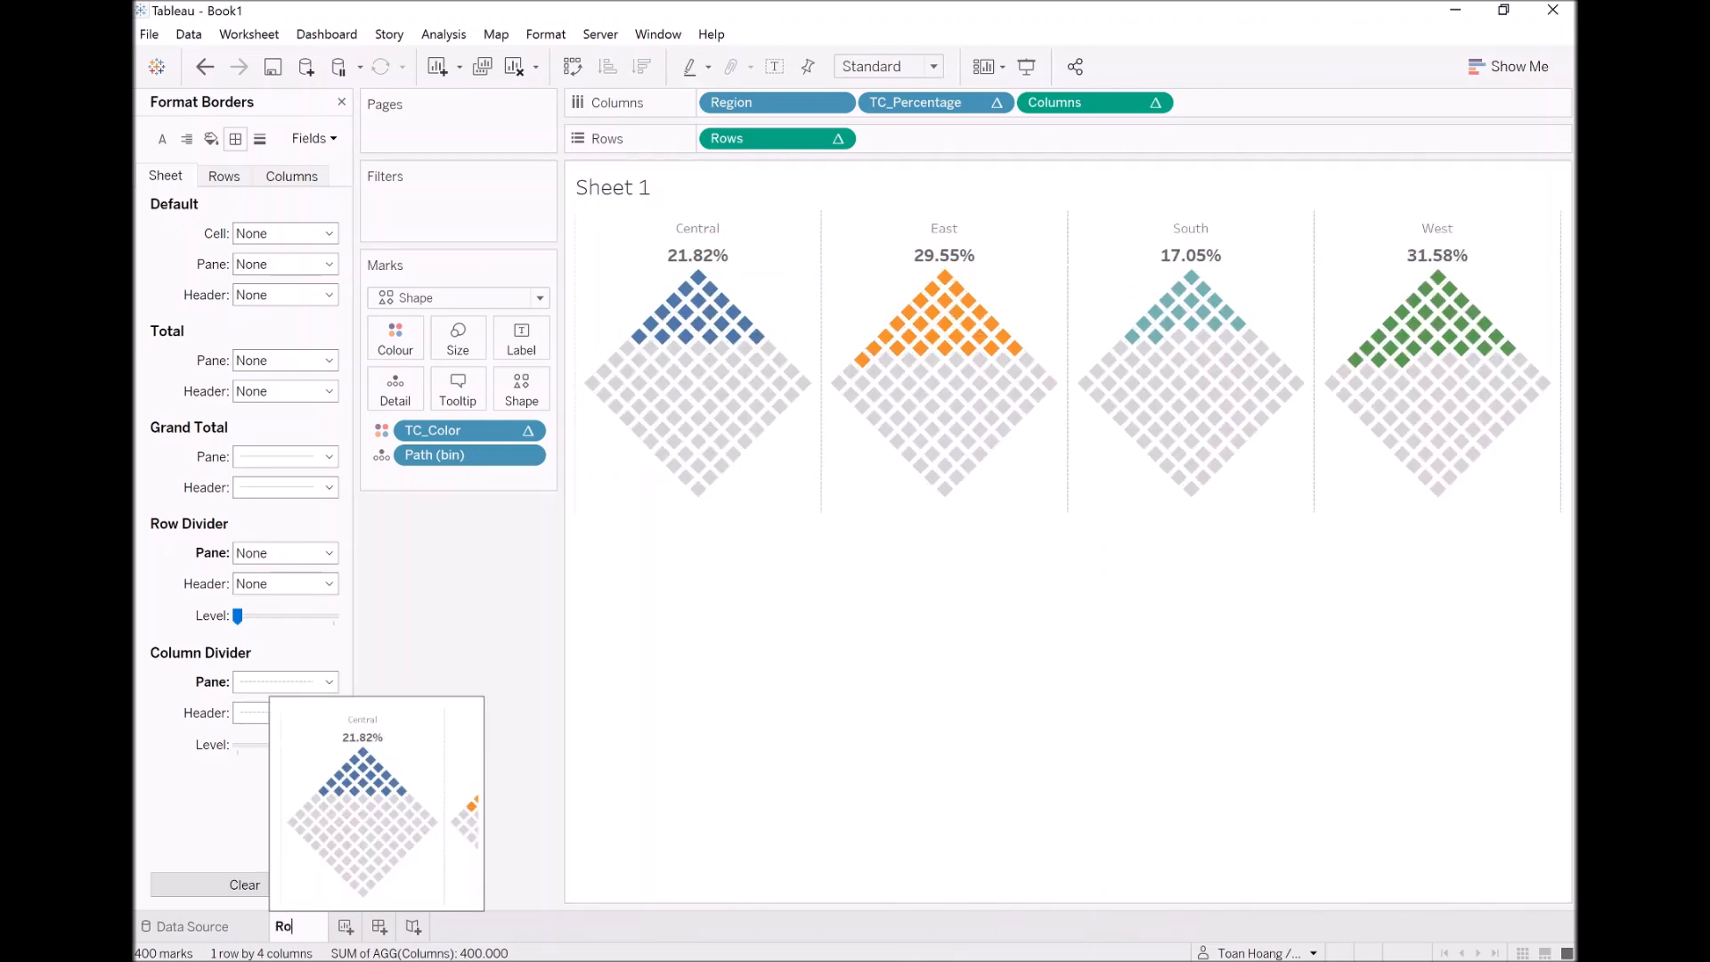
{"action": "type", "text": "tated Wa"}
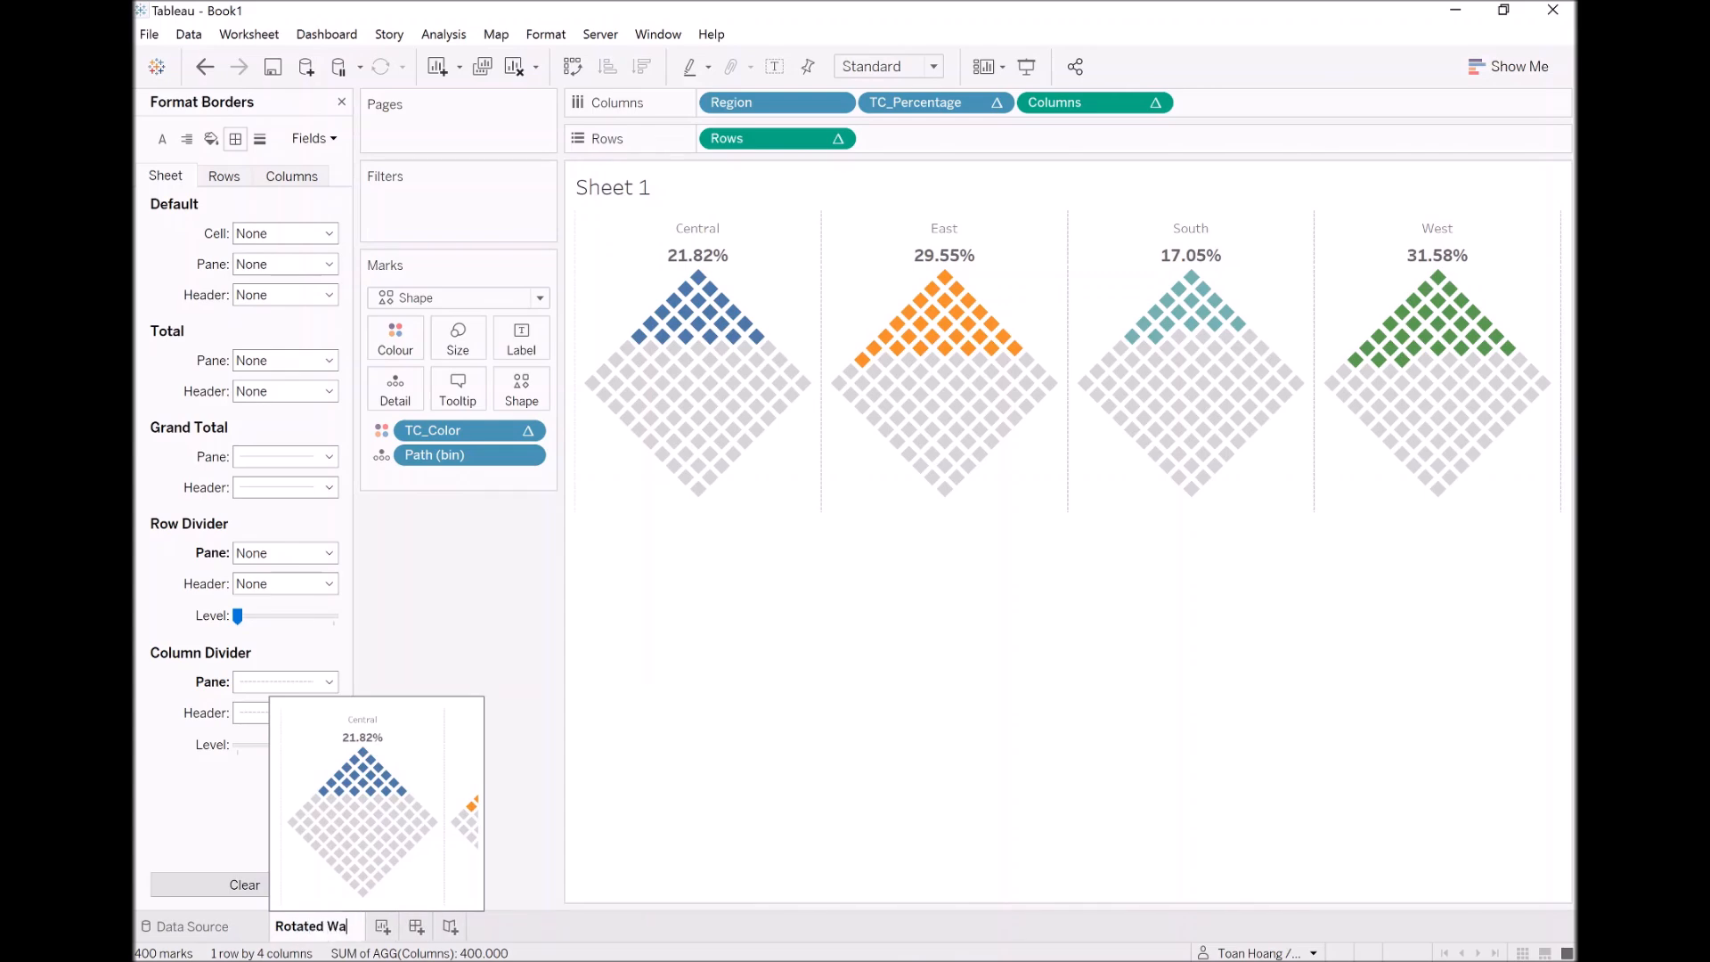
{"action": "type", "text": "ffle Chart"}
{"action": "key", "text": "Return"}
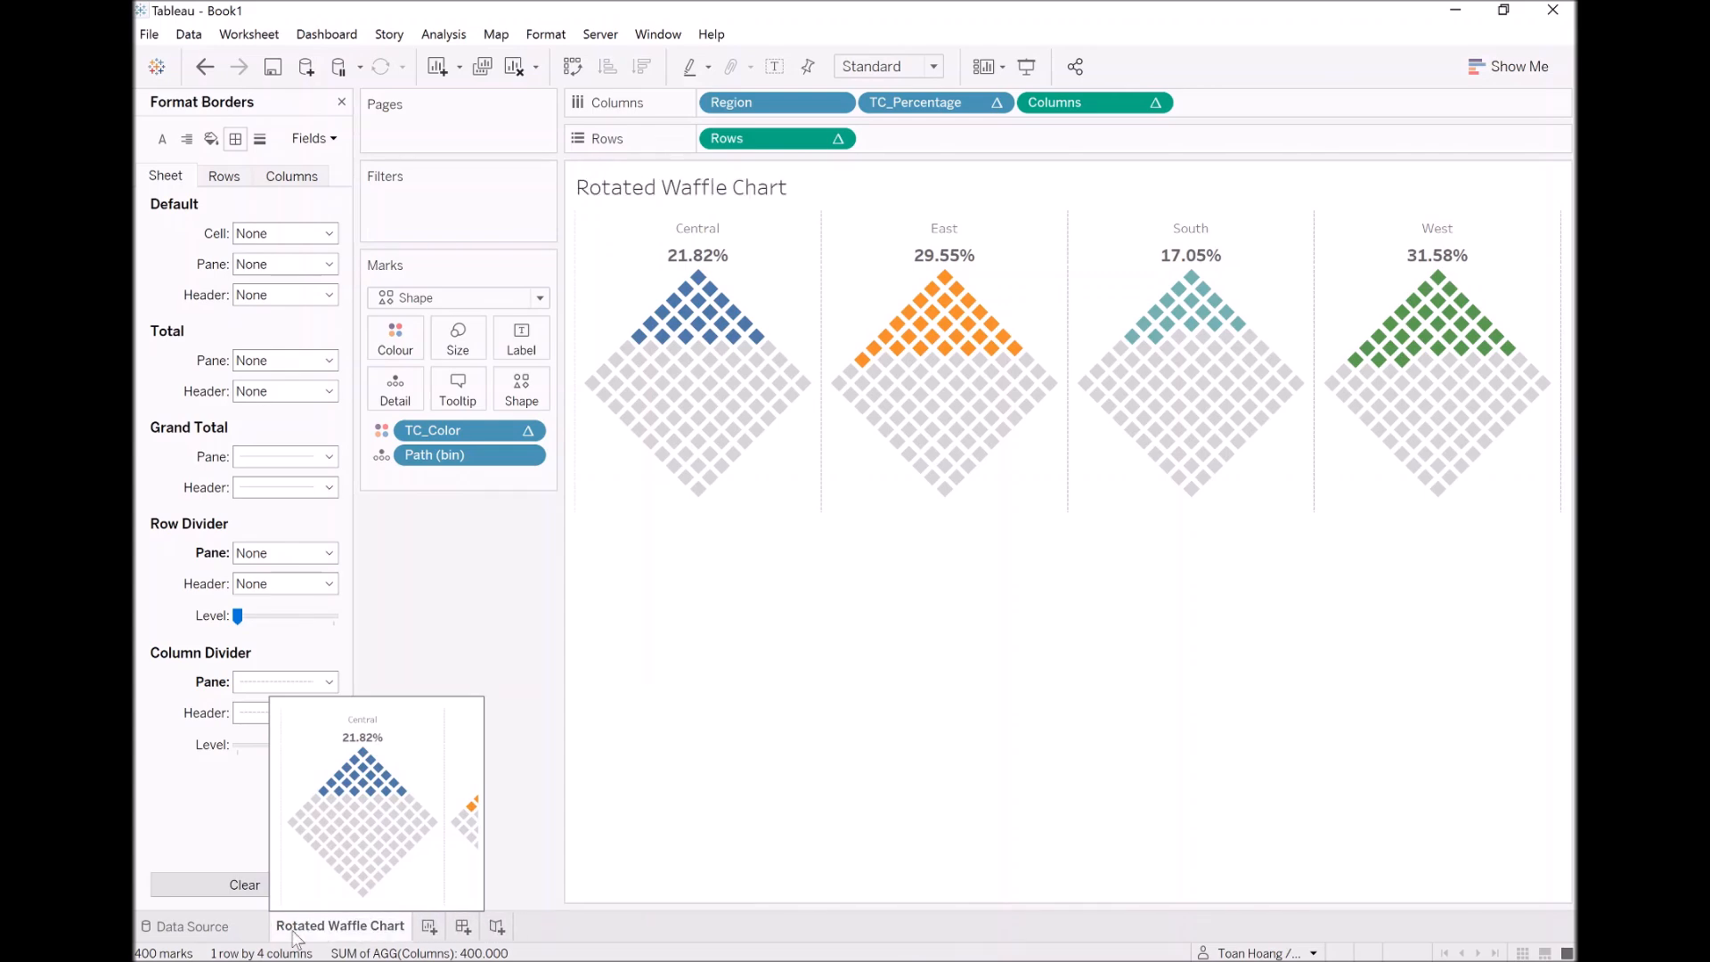
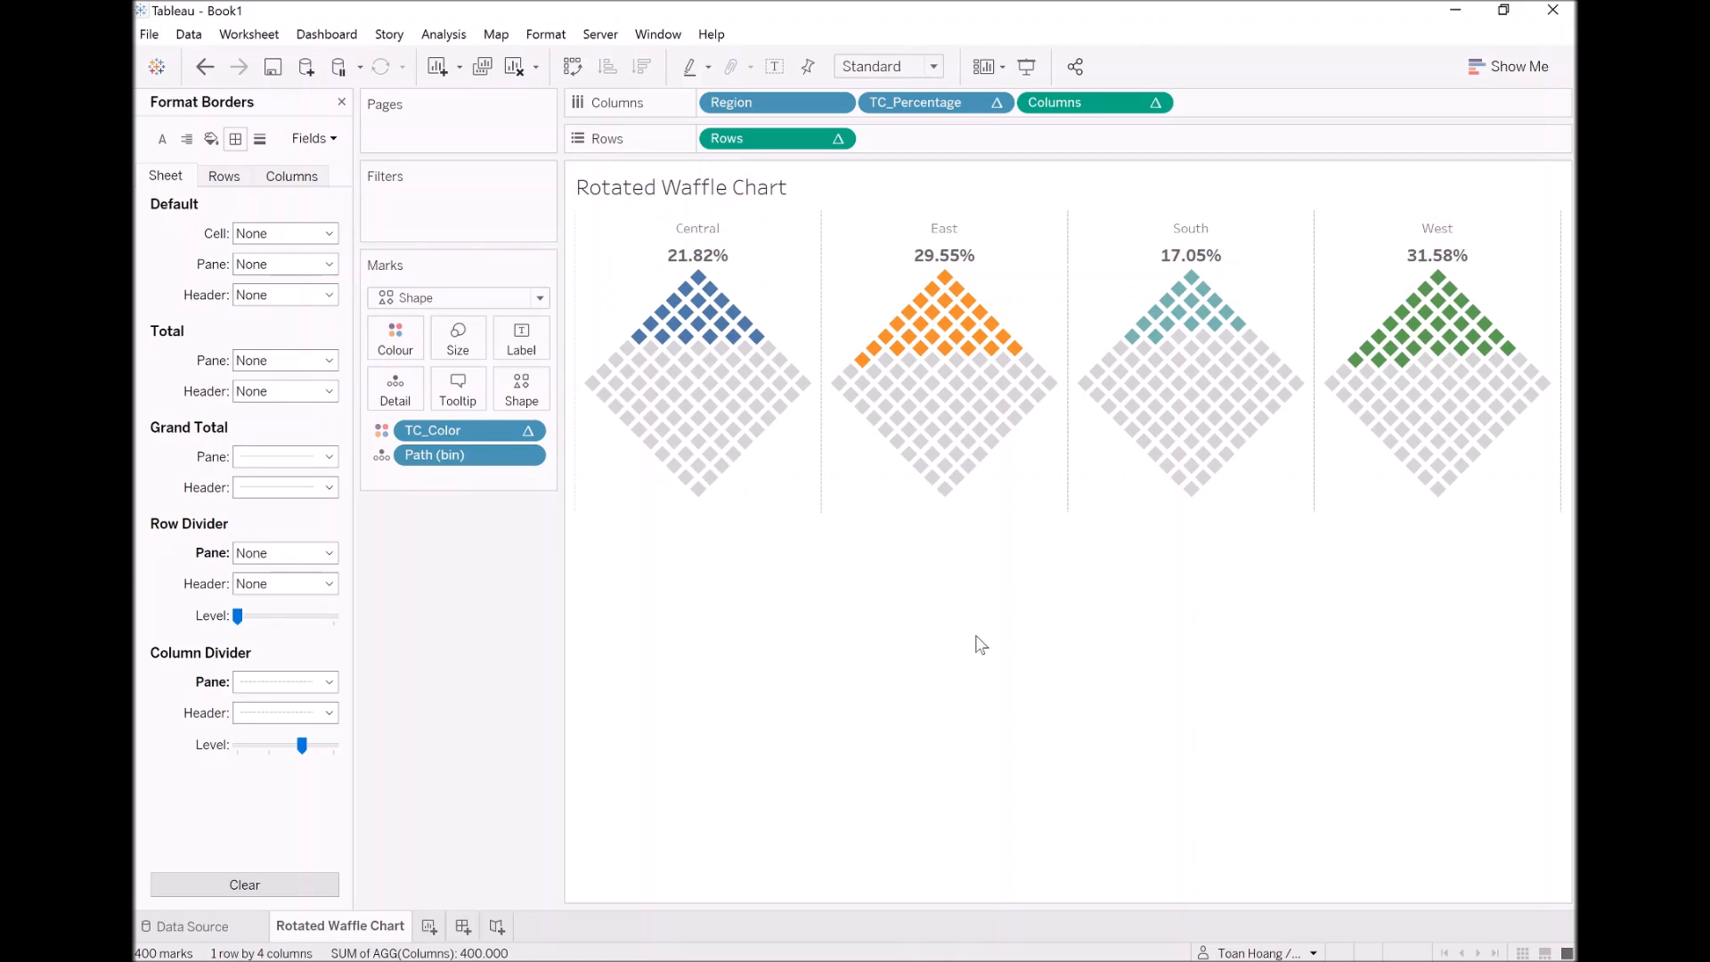
Filter the sheet by the year of Order Date, keeping only 2020
{"action": "left_click", "coordinate": [342, 103]}
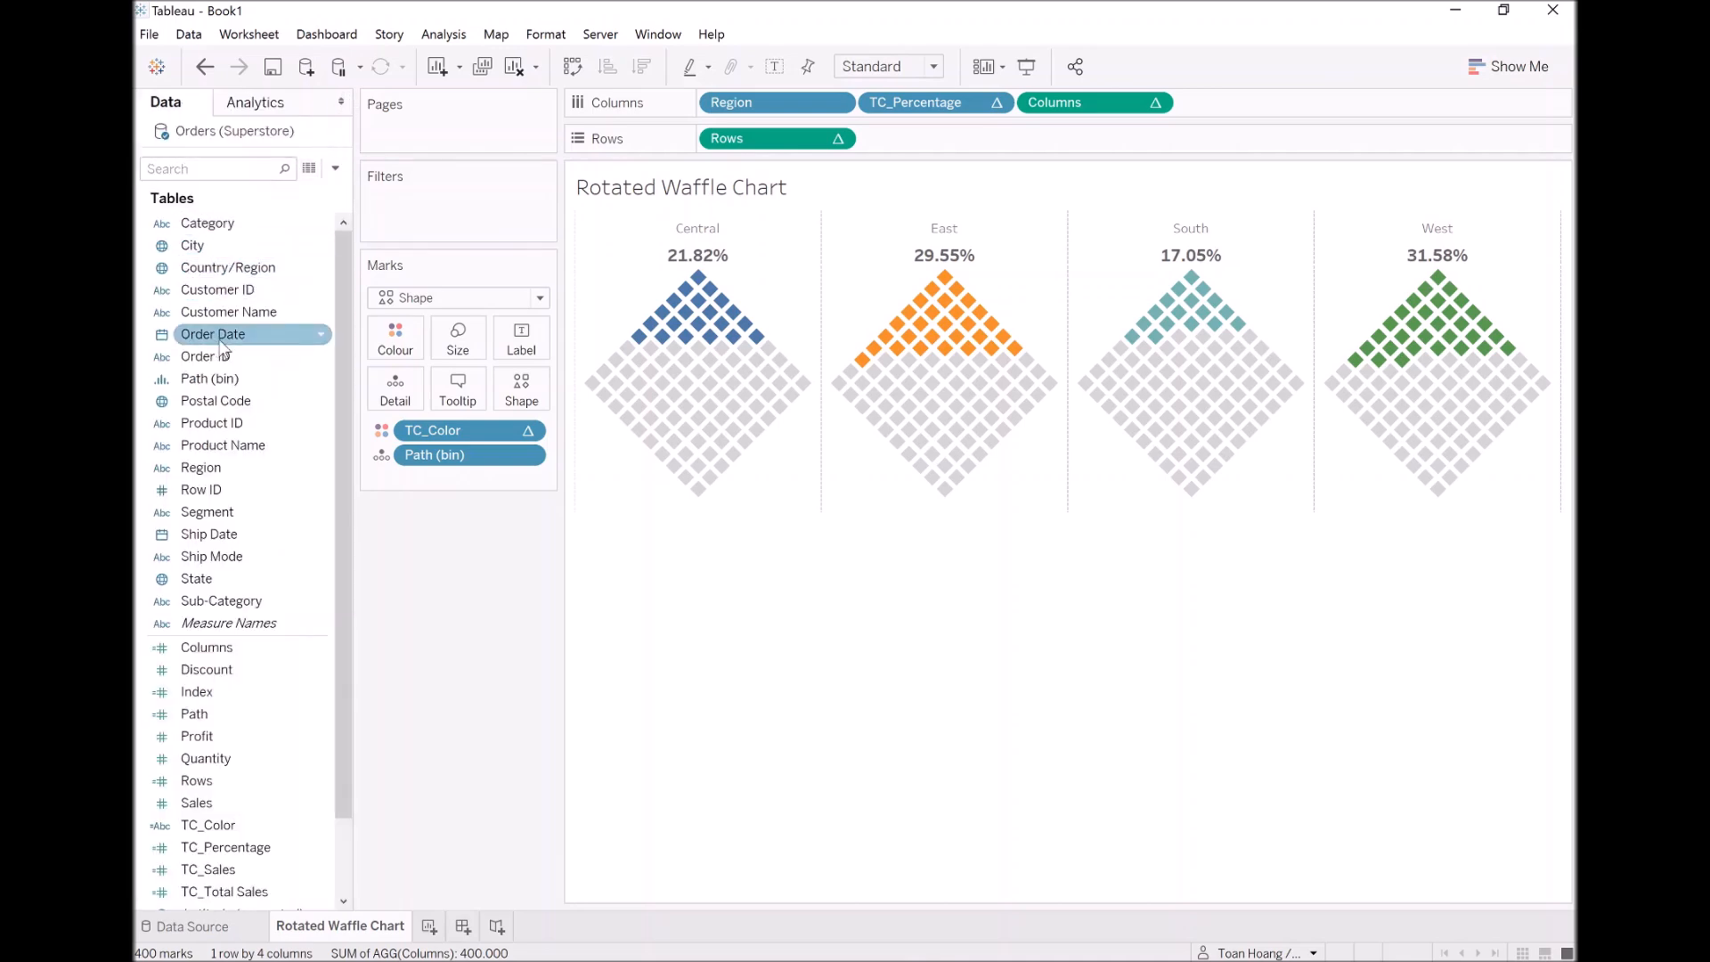
{"action": "left_click_drag", "start_coordinate": [222, 348], "coordinate": [403, 221]}
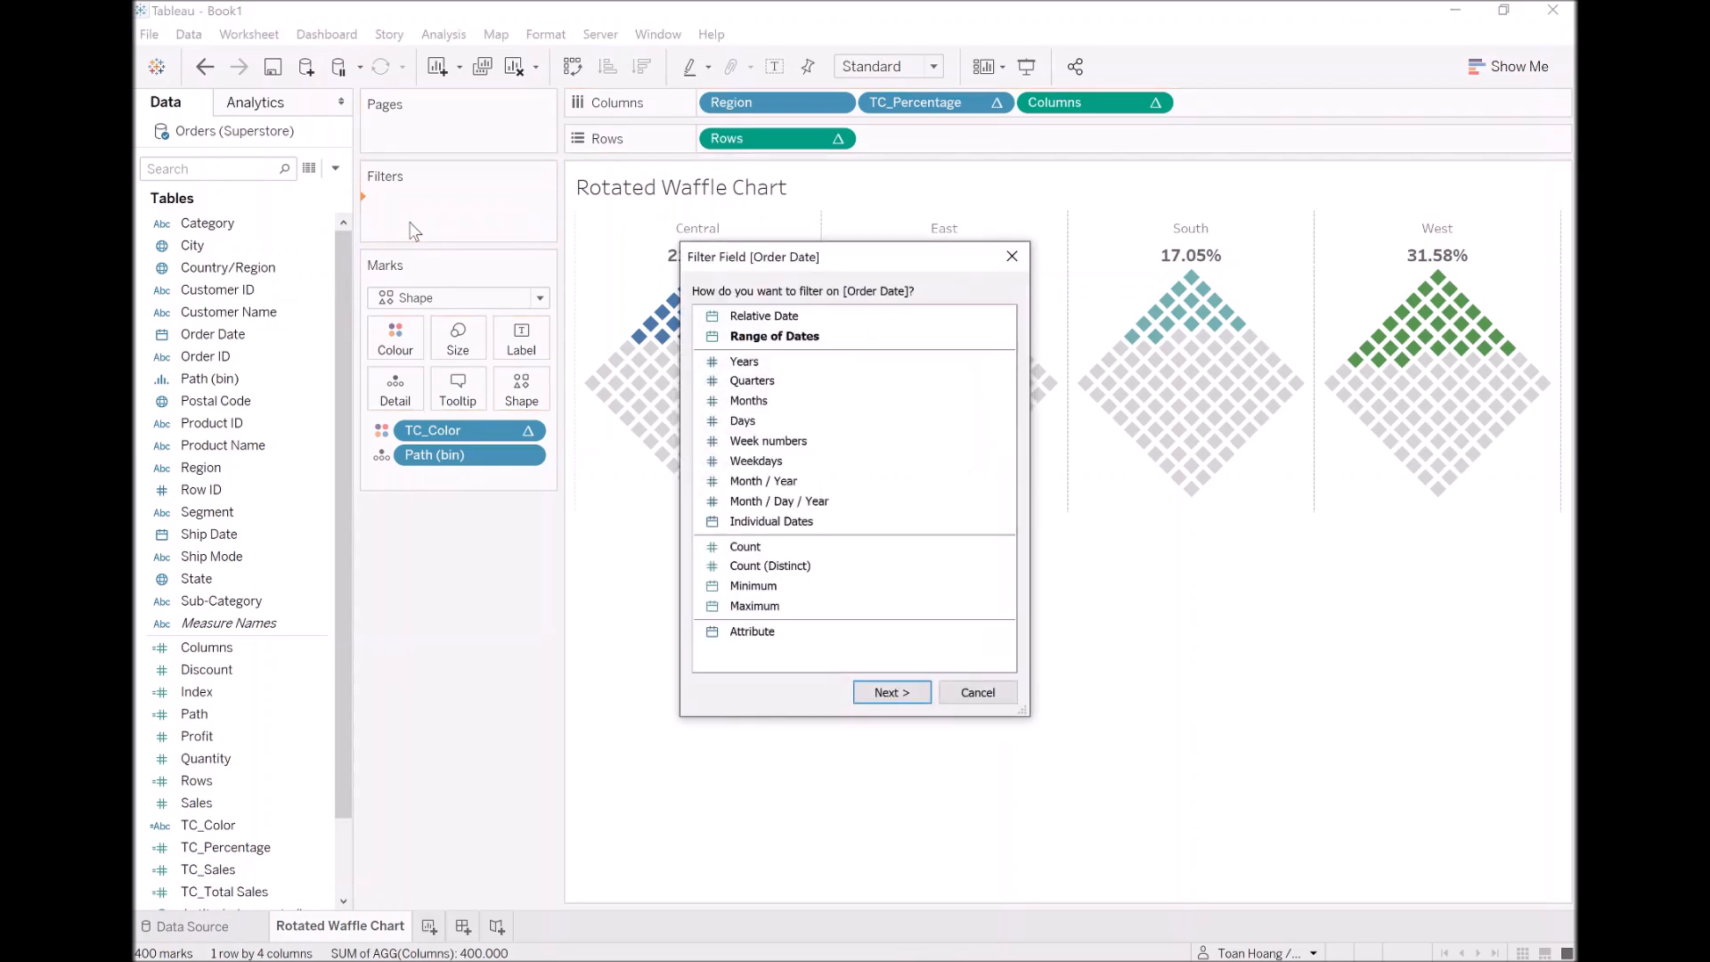
{"action": "double_click", "coordinate": [789, 363]}
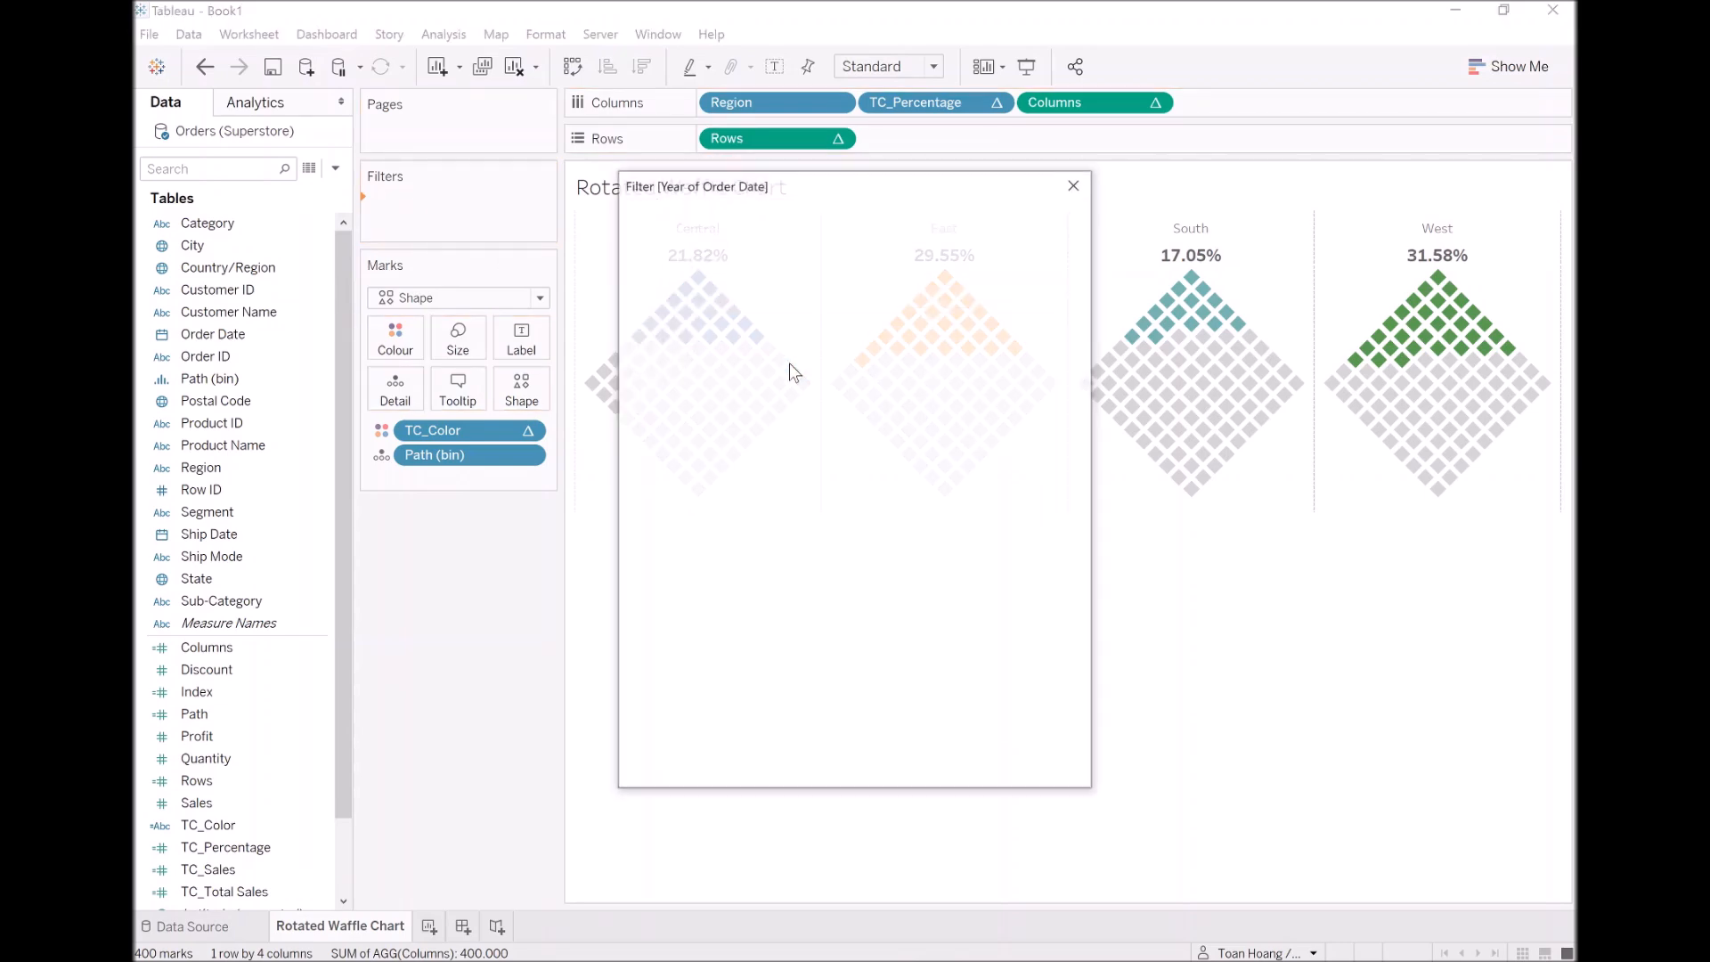
{"action": "left_click", "coordinate": [682, 375]}
{"action": "left_click", "coordinate": [1060, 766]}
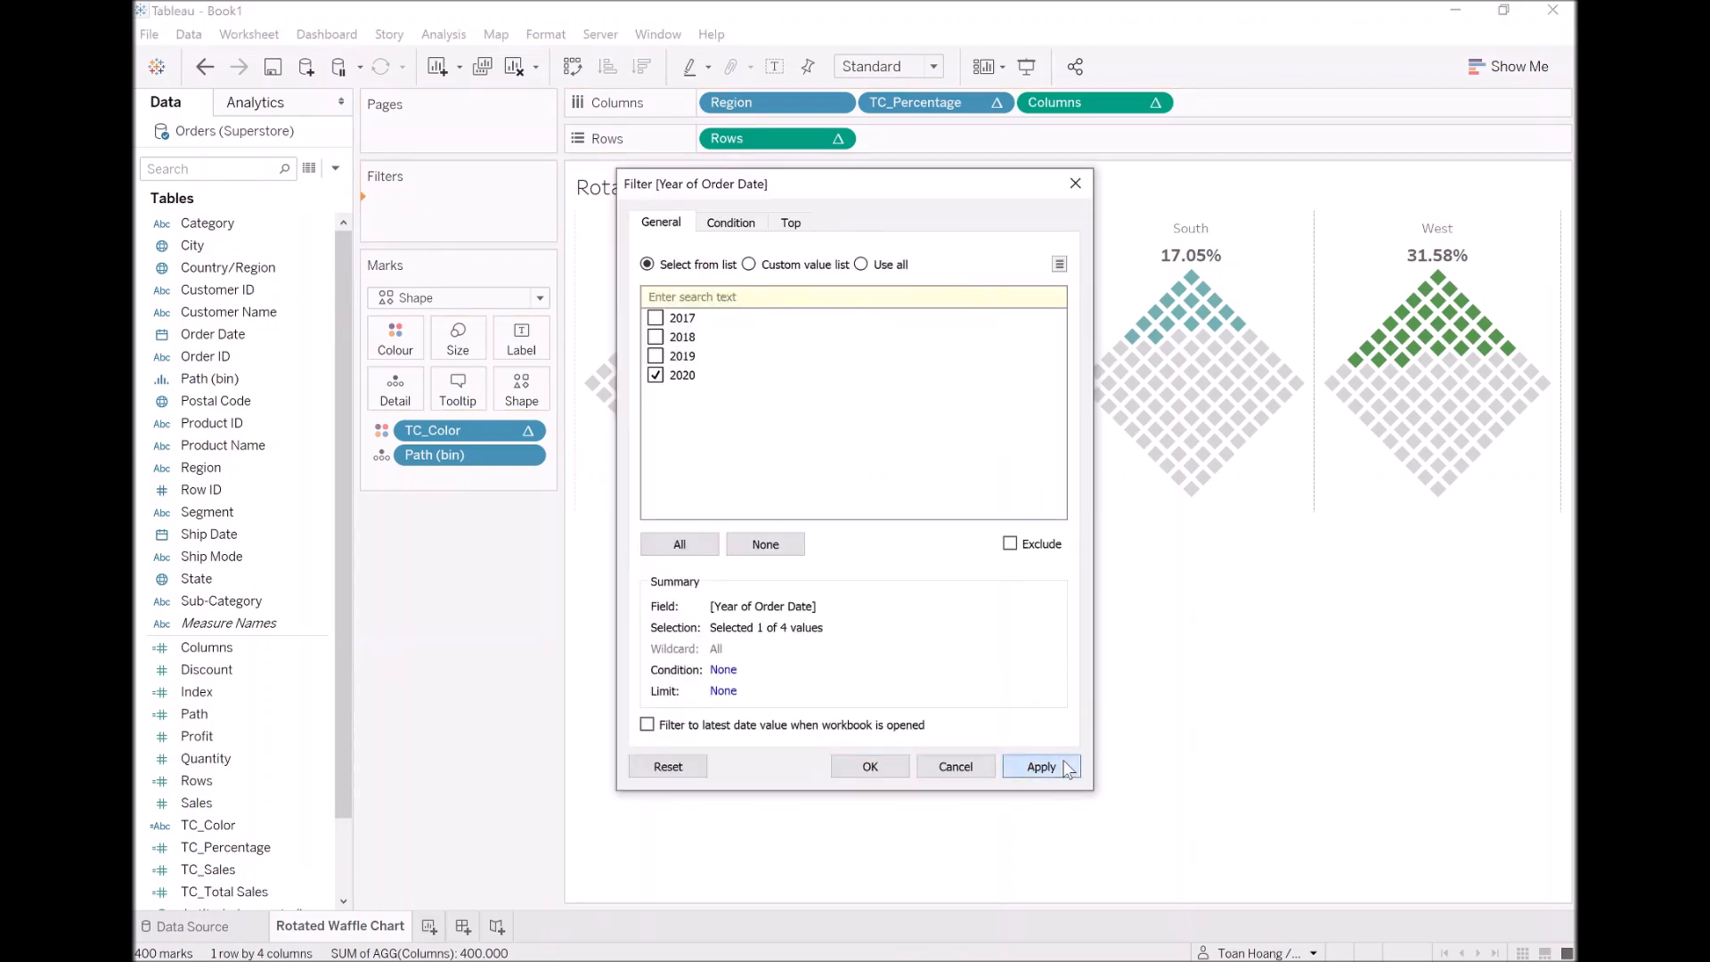
{"action": "left_click", "coordinate": [869, 766]}
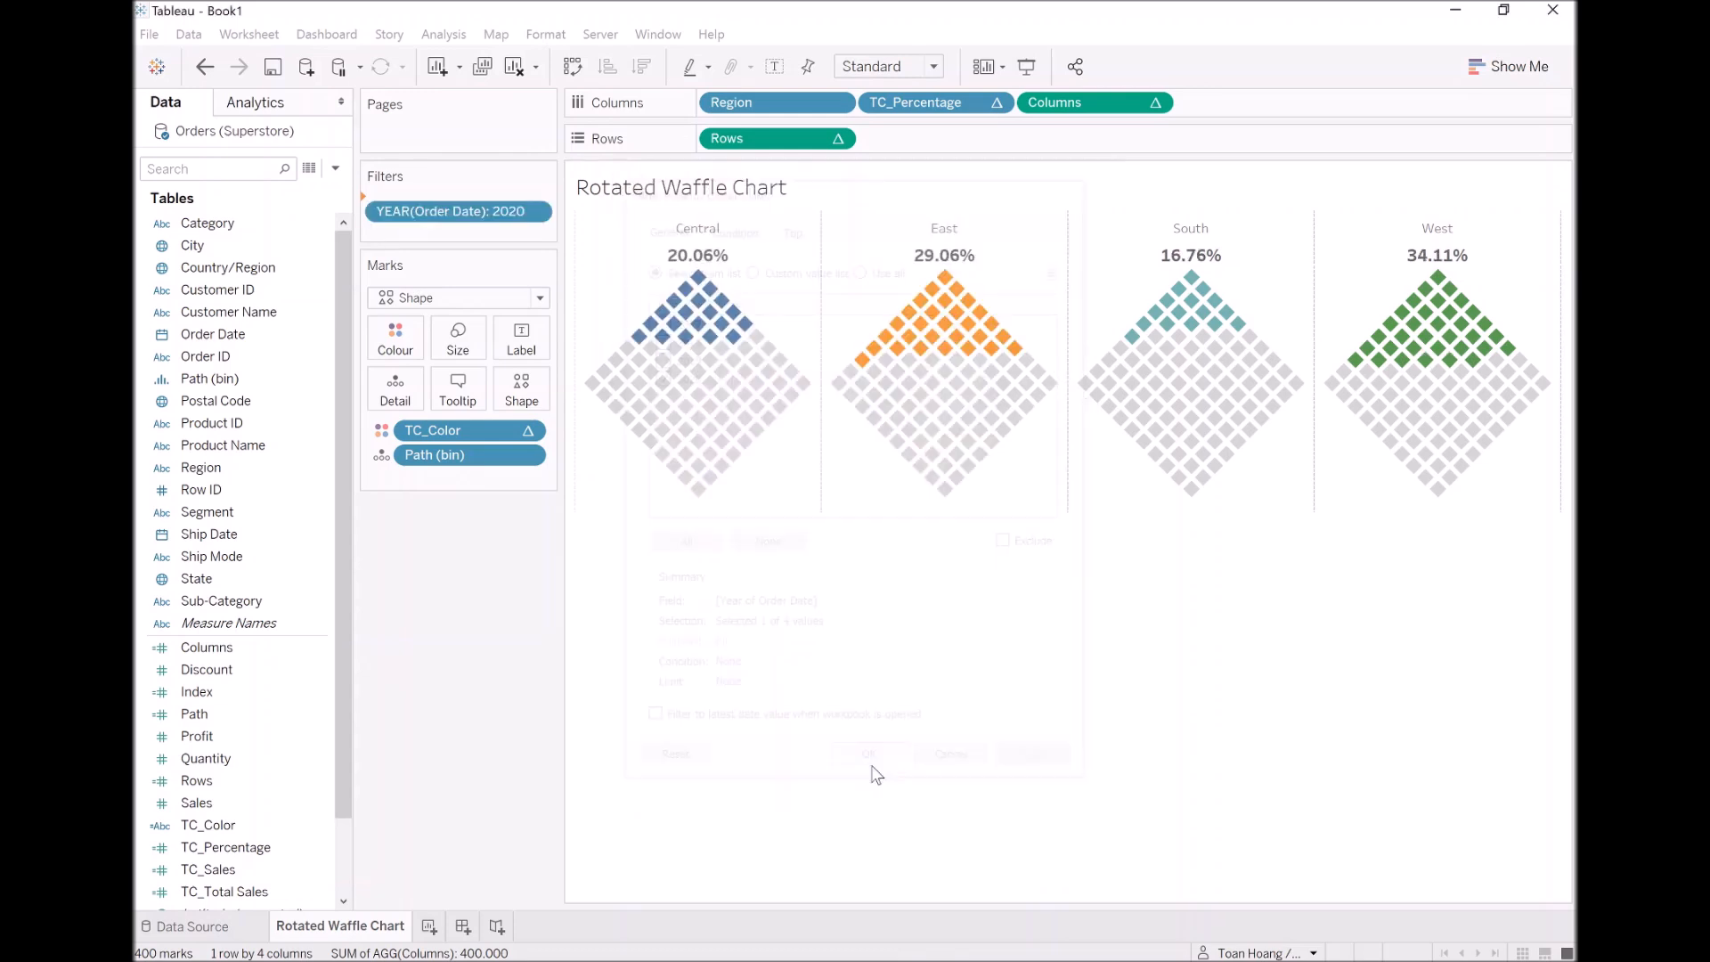
Turn on the workbook default animations and set their duration to 2.00 seconds (Very Slow)
{"action": "left_click", "coordinate": [550, 36]}
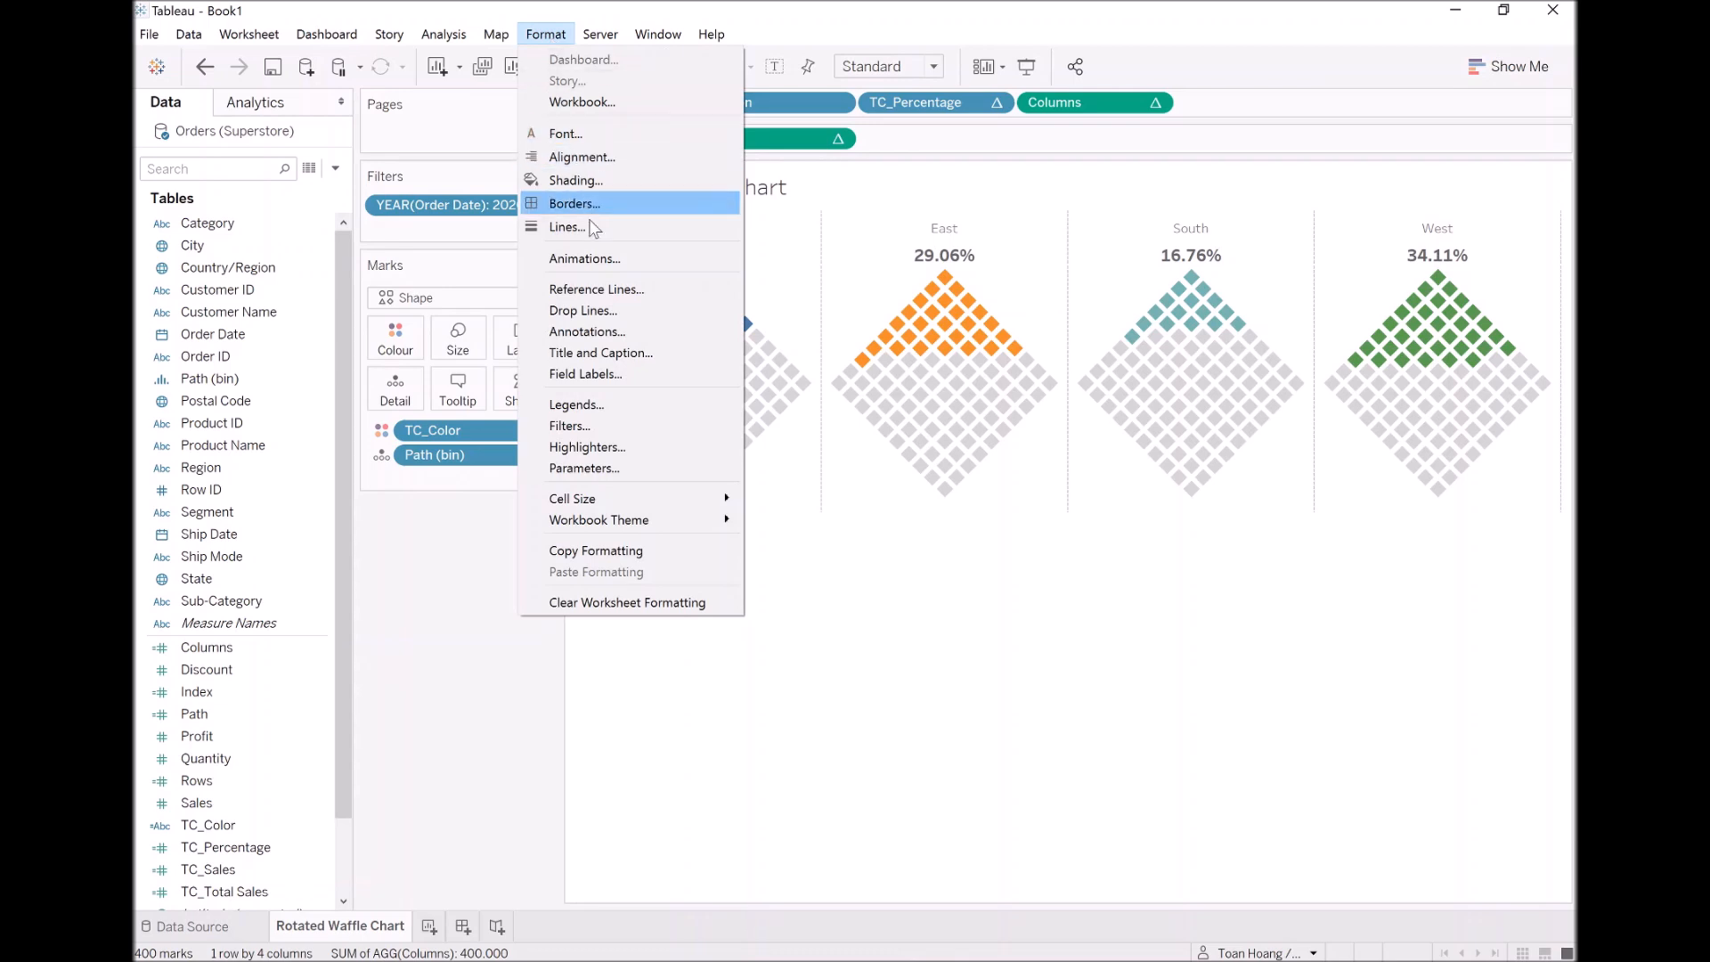
{"action": "left_click", "coordinate": [599, 257]}
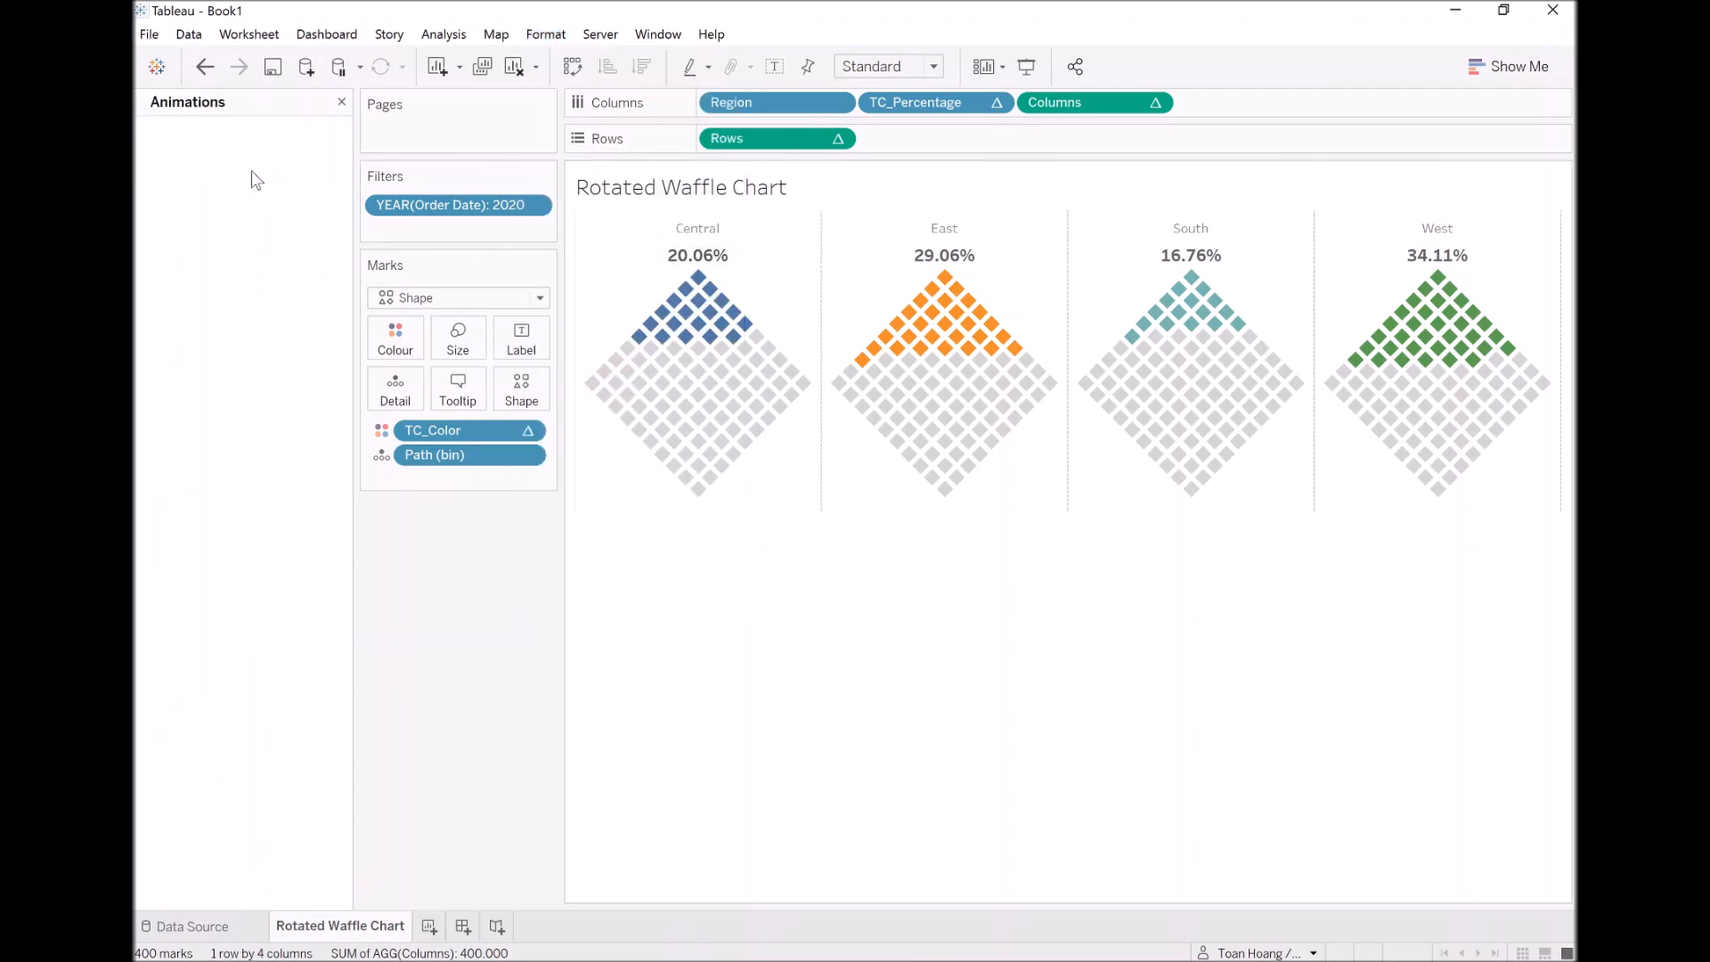
{"action": "left_click", "coordinate": [221, 179]}
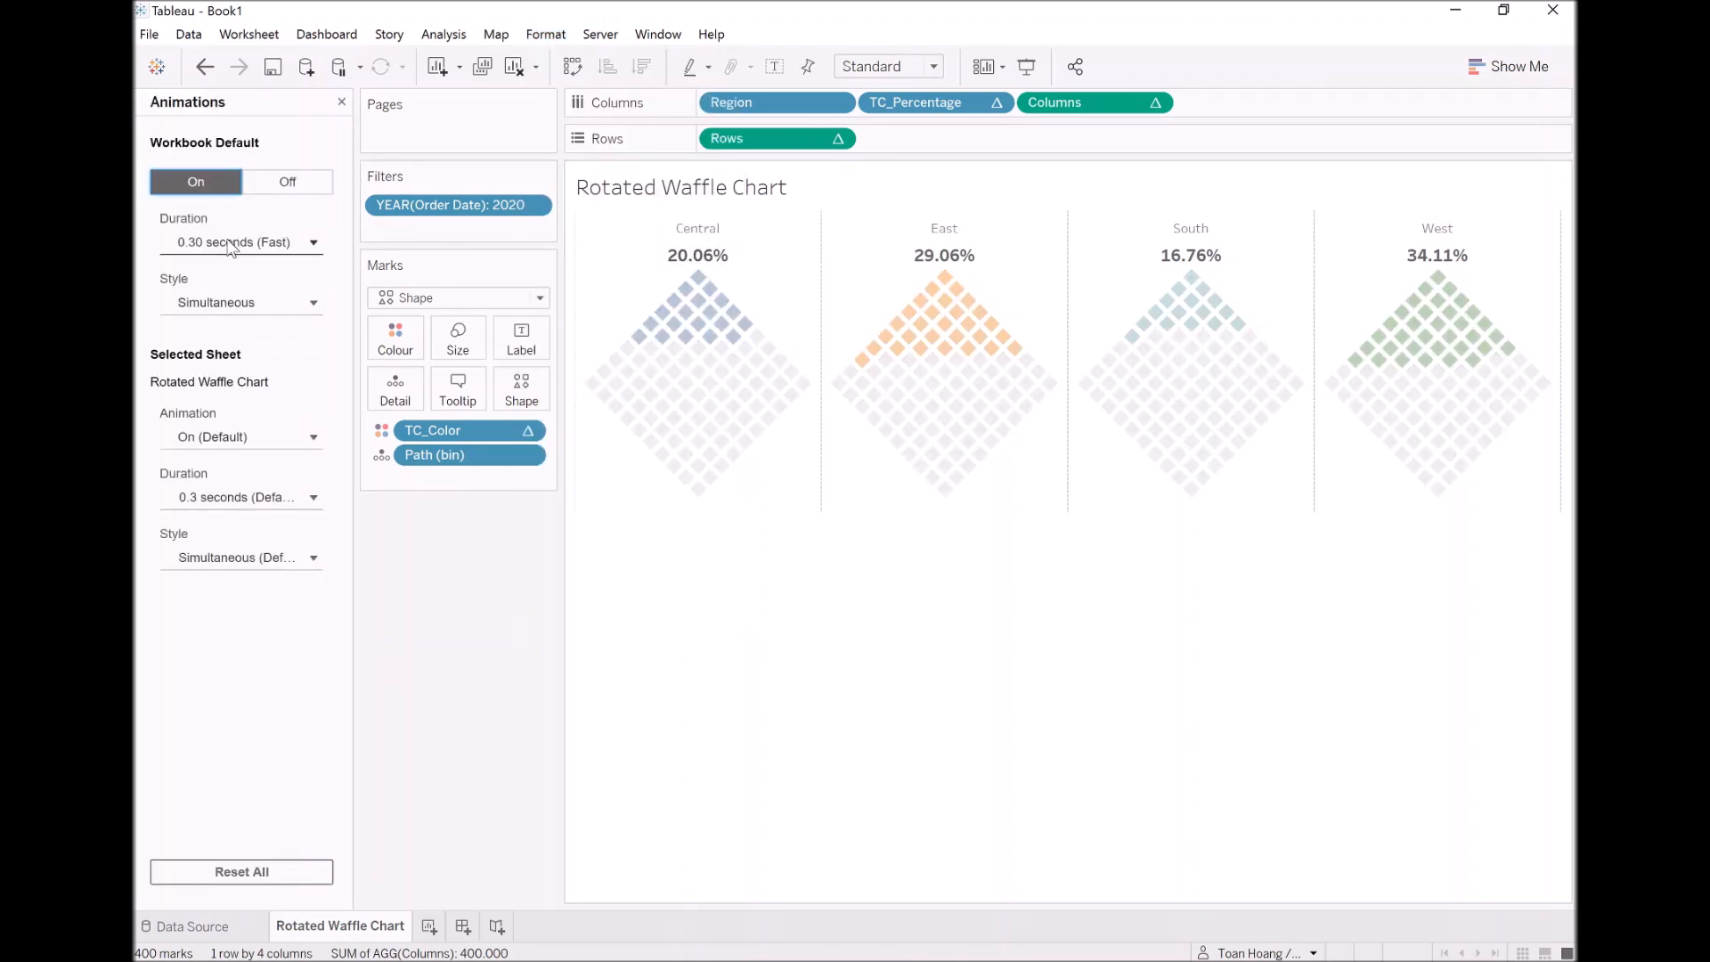
{"action": "left_click", "coordinate": [231, 244]}
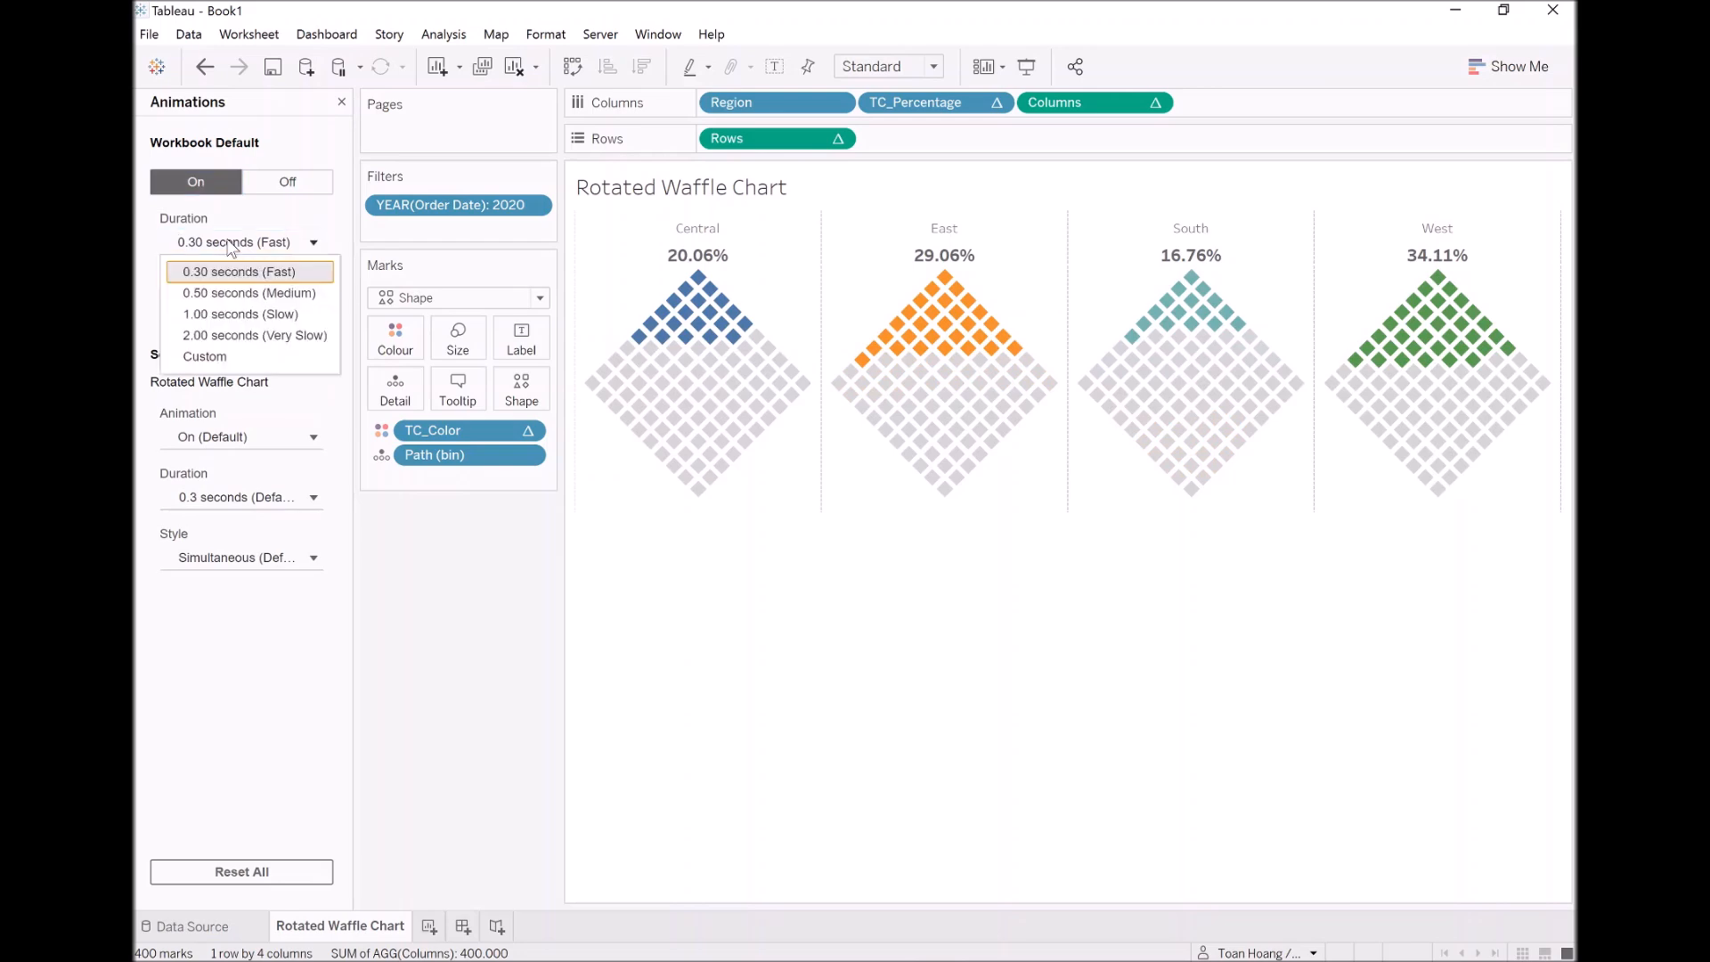
{"action": "left_click", "coordinate": [244, 316]}
{"action": "left_click", "coordinate": [308, 244]}
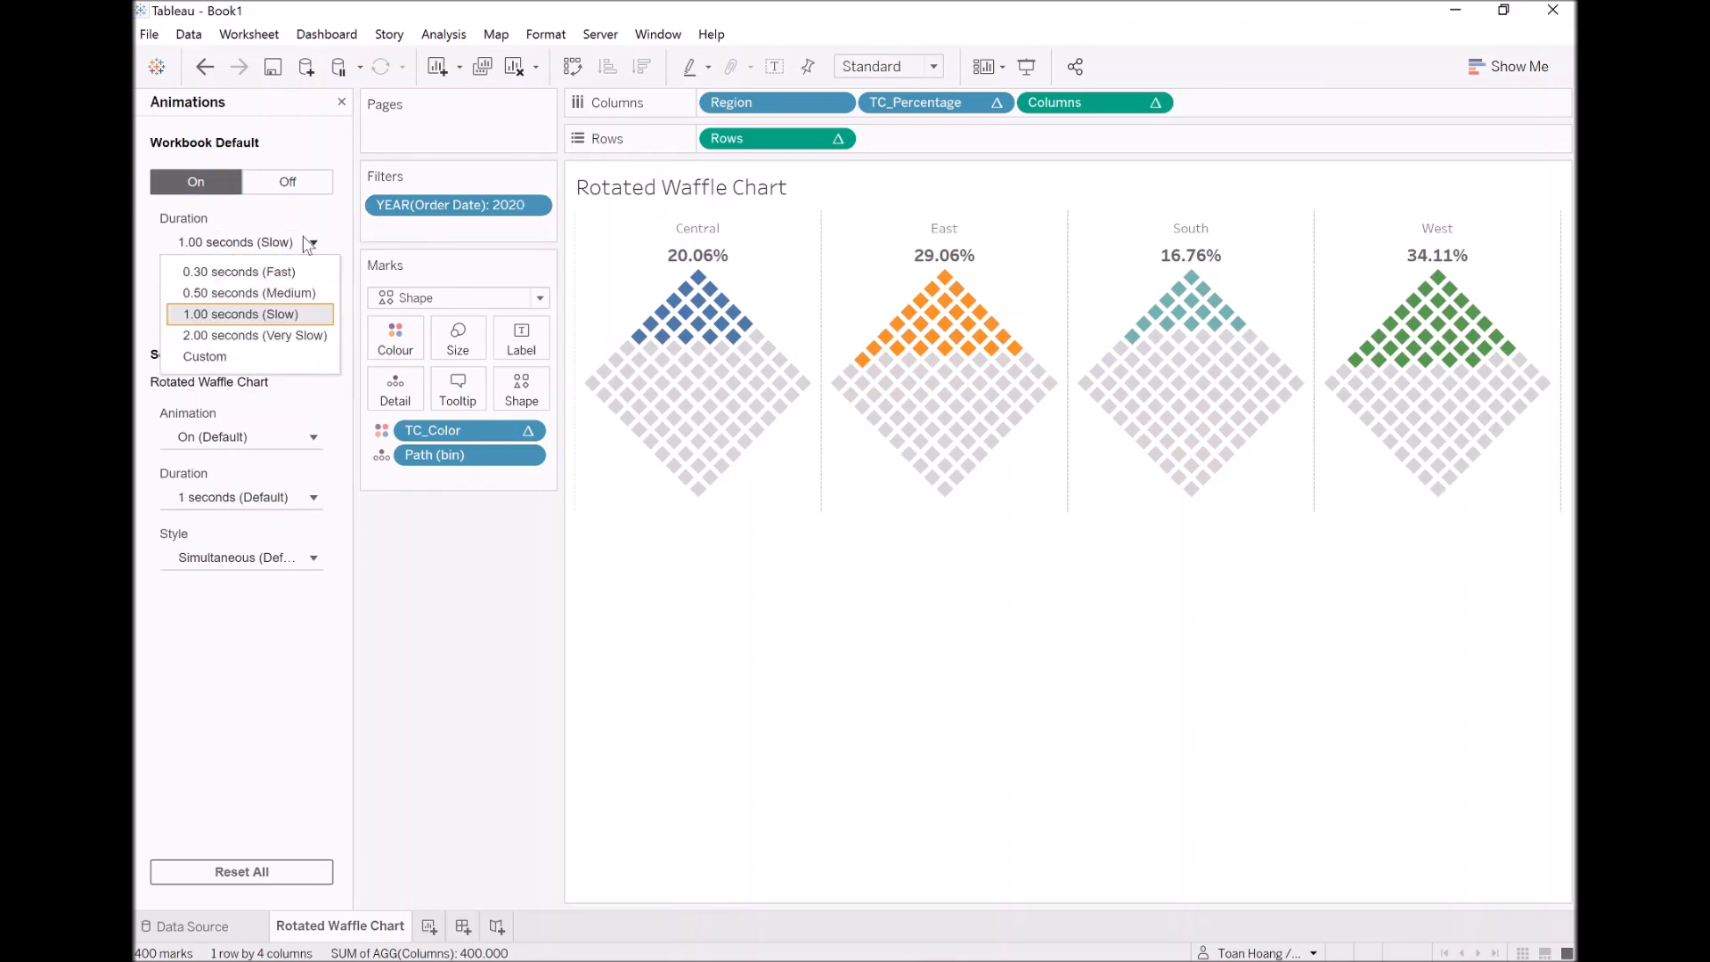
{"action": "left_click", "coordinate": [252, 335]}
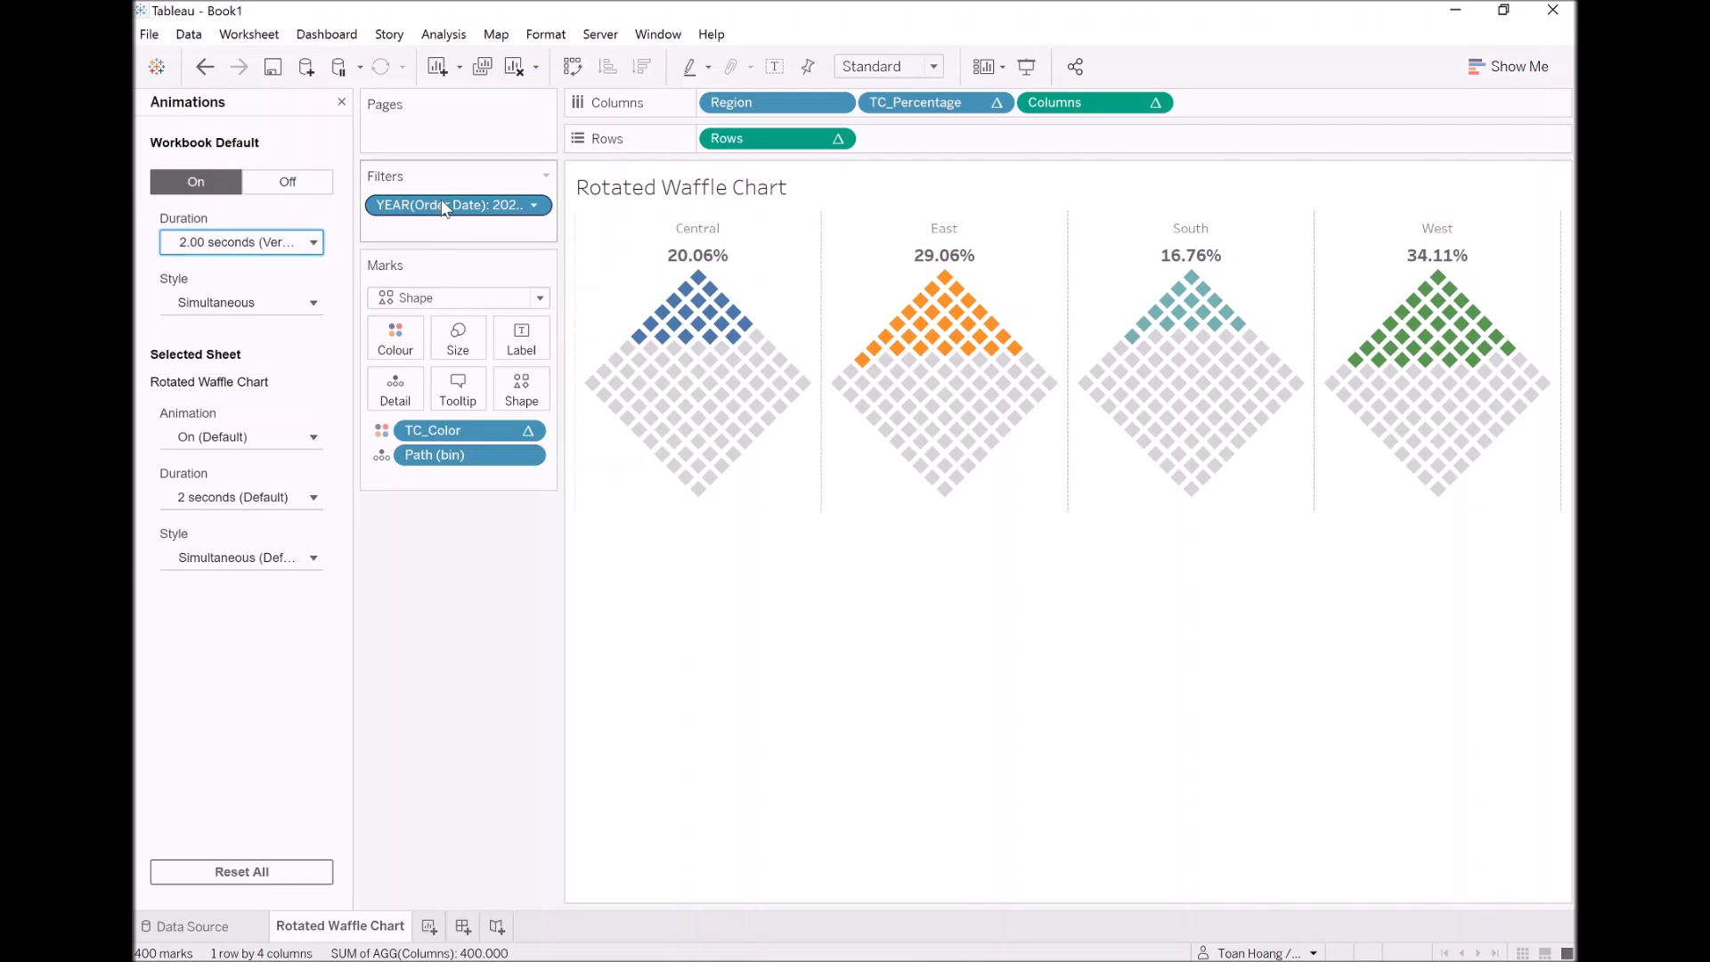
Show the YEAR(Order Date) filter control beside the chart and make it a single value list
{"action": "right_click", "coordinate": [445, 207]}
{"action": "left_click", "coordinate": [493, 237]}
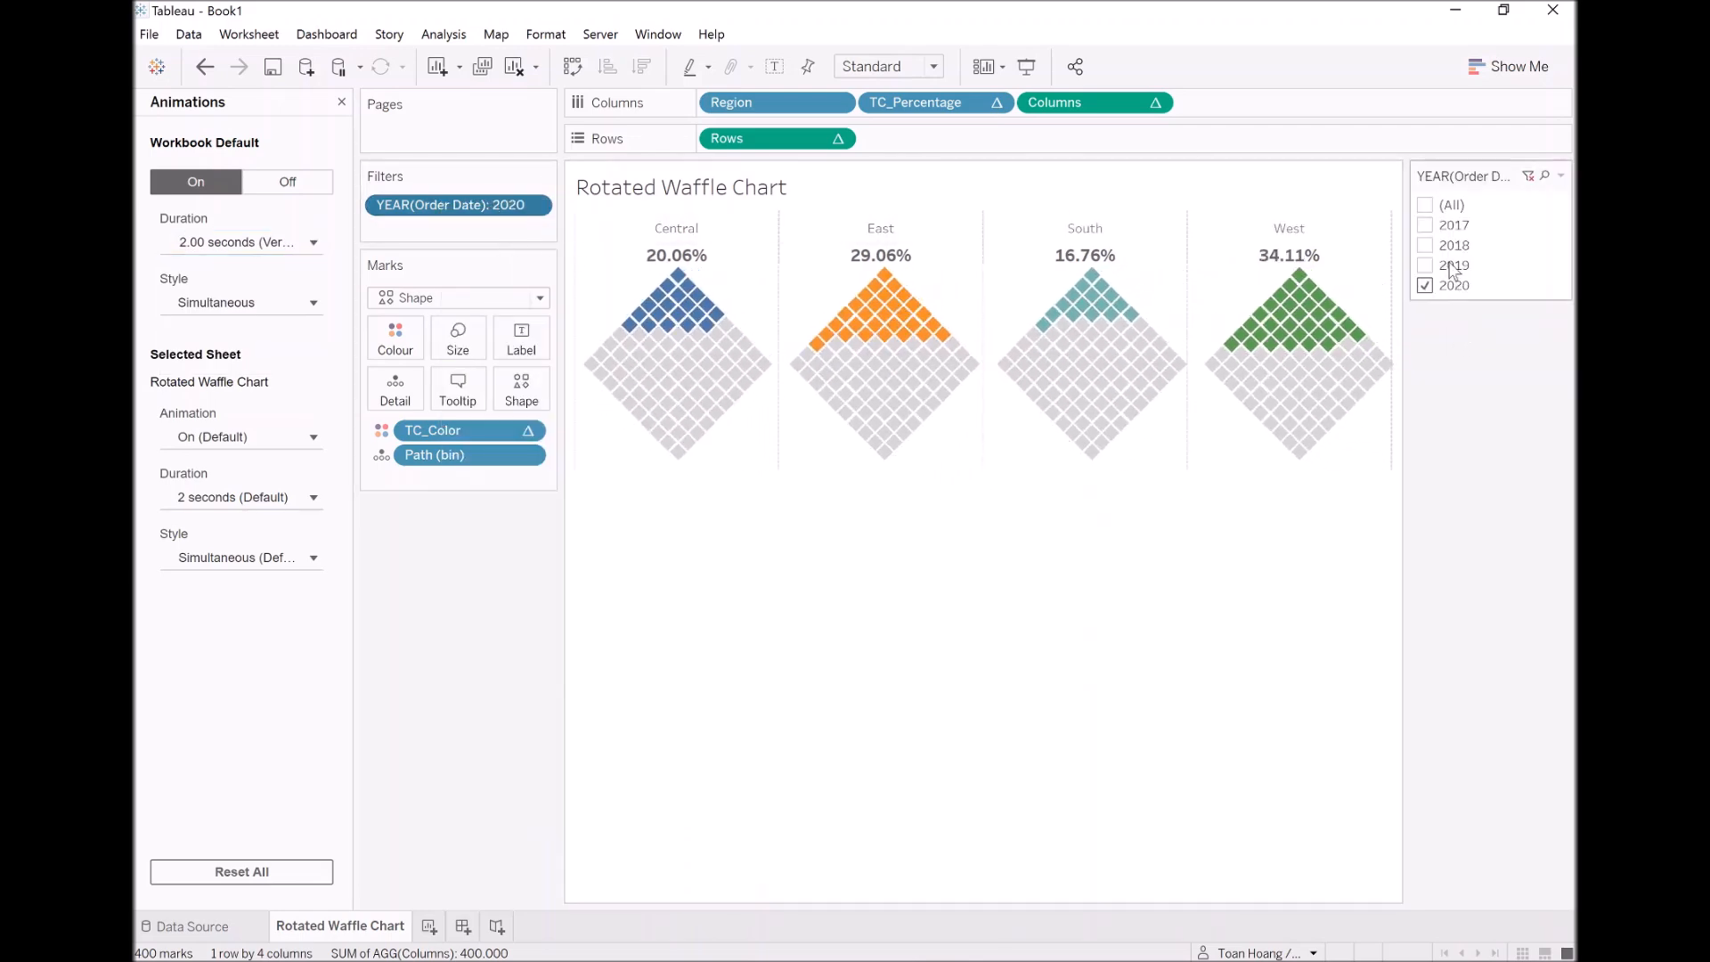
{"action": "left_click", "coordinate": [1561, 178]}
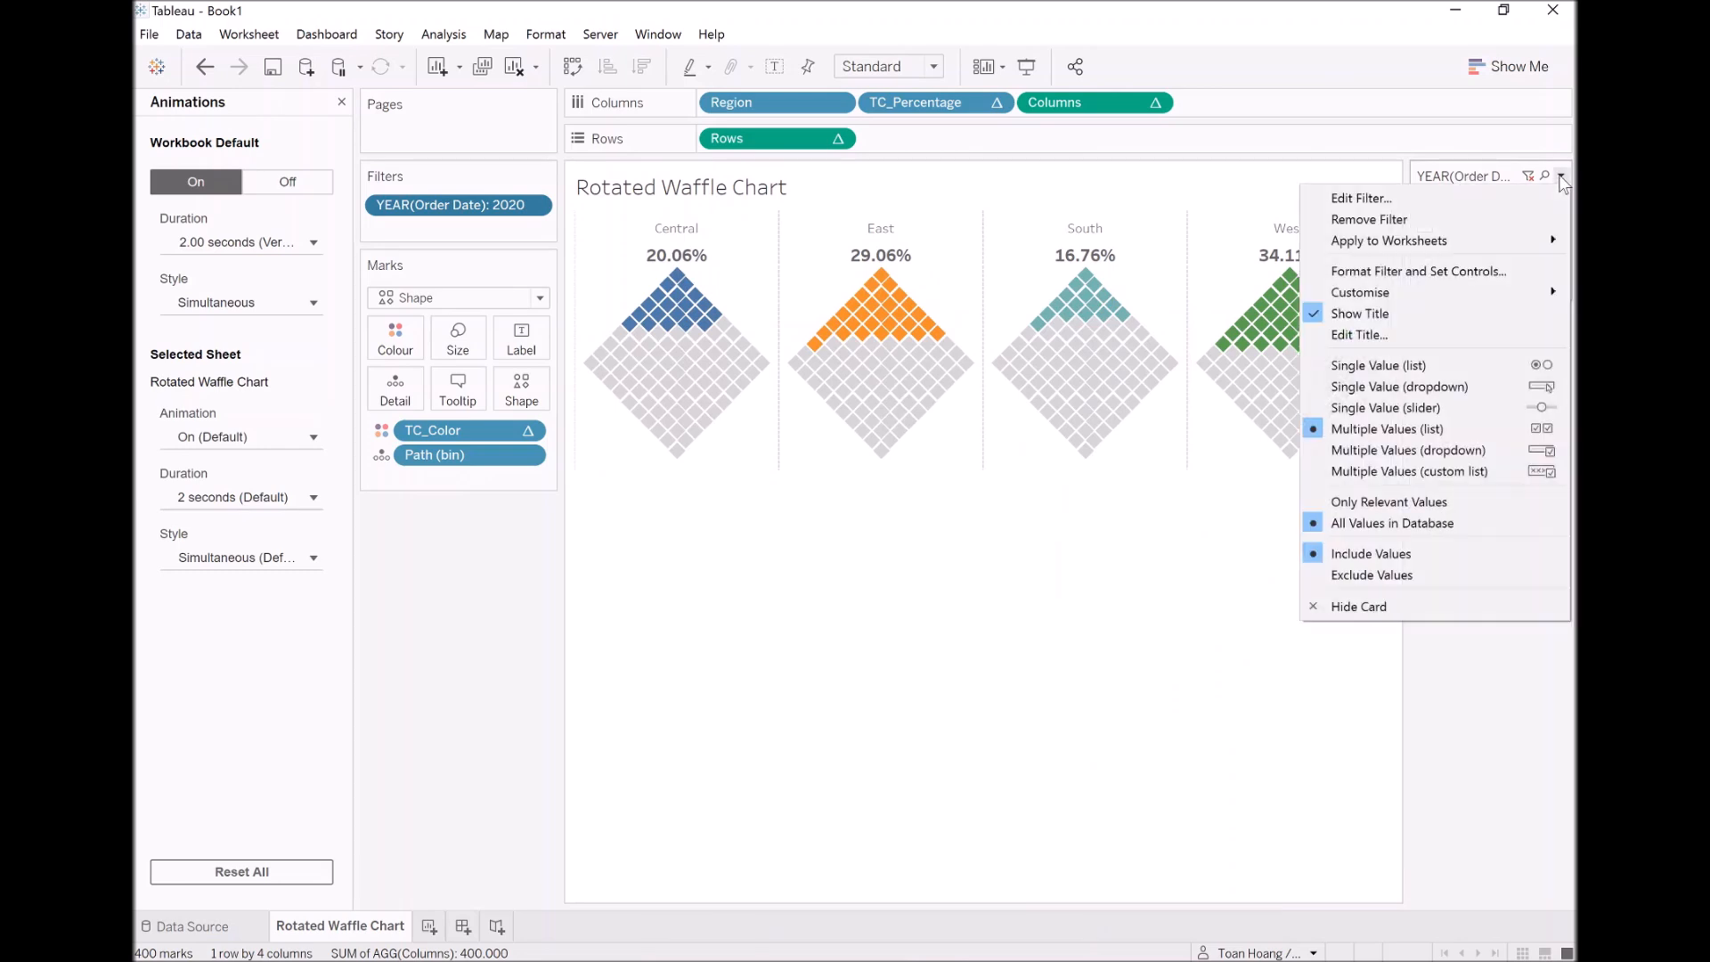
{"action": "left_click", "coordinate": [1457, 372]}
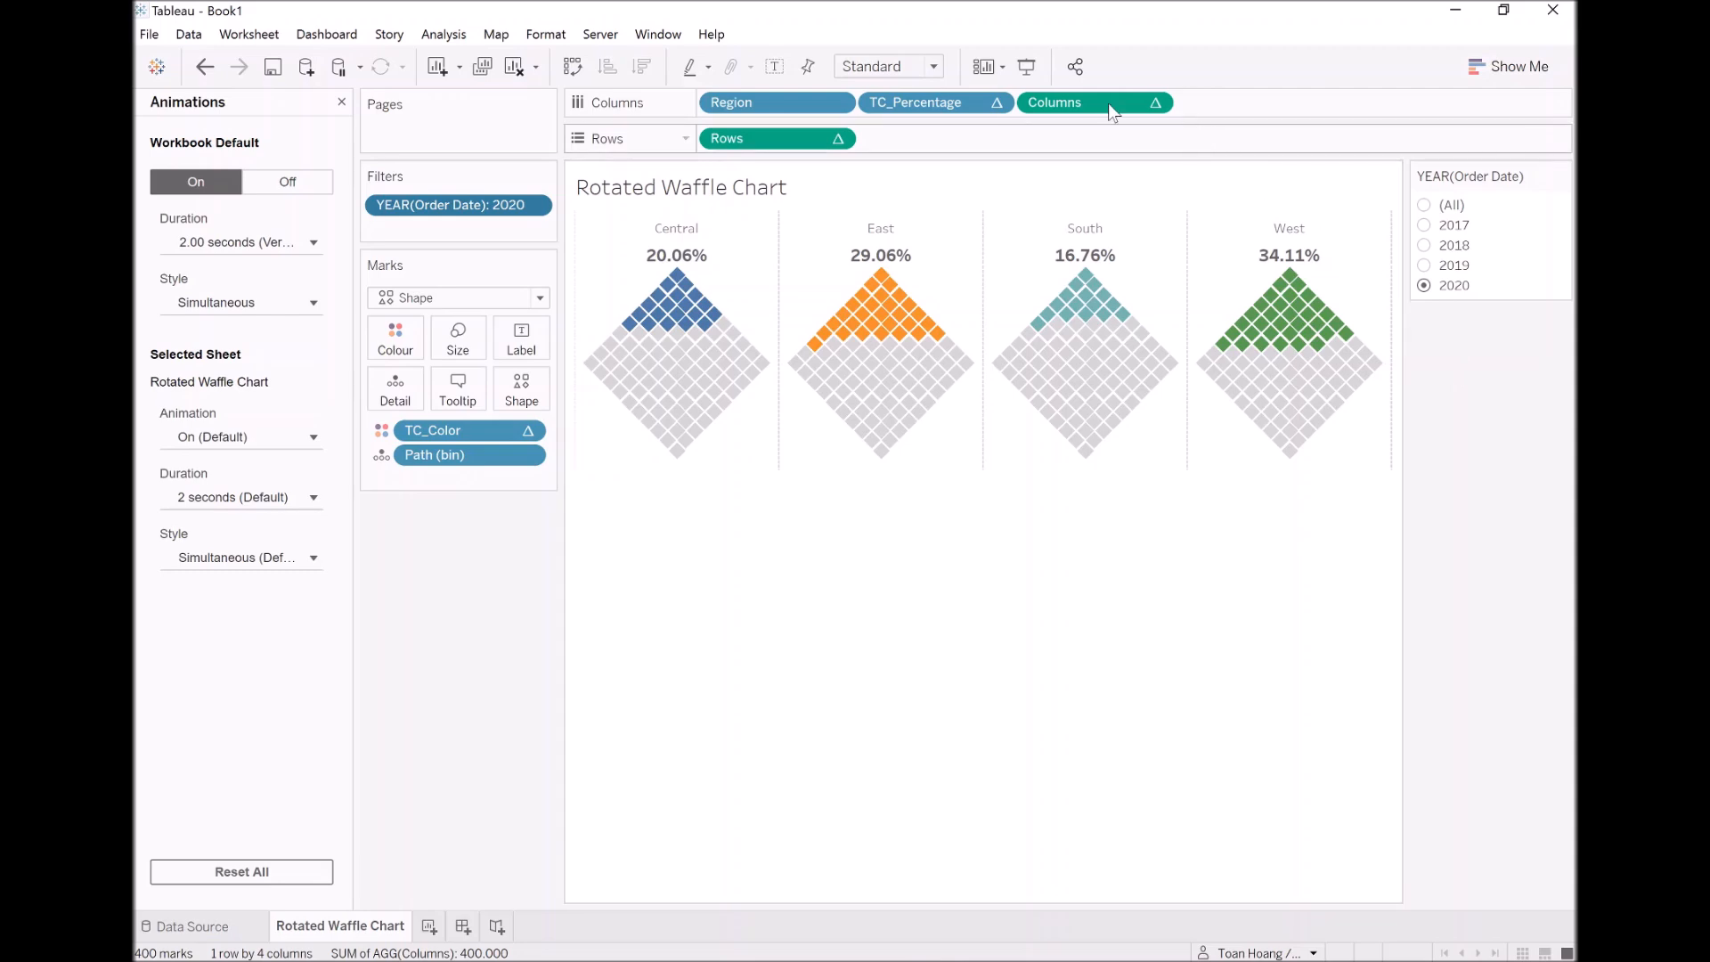
Preview the animation in presentation mode by switching the year filter to 2019, 2018 and 2017, and return to the worksheet
{"action": "left_click", "coordinate": [1027, 68]}
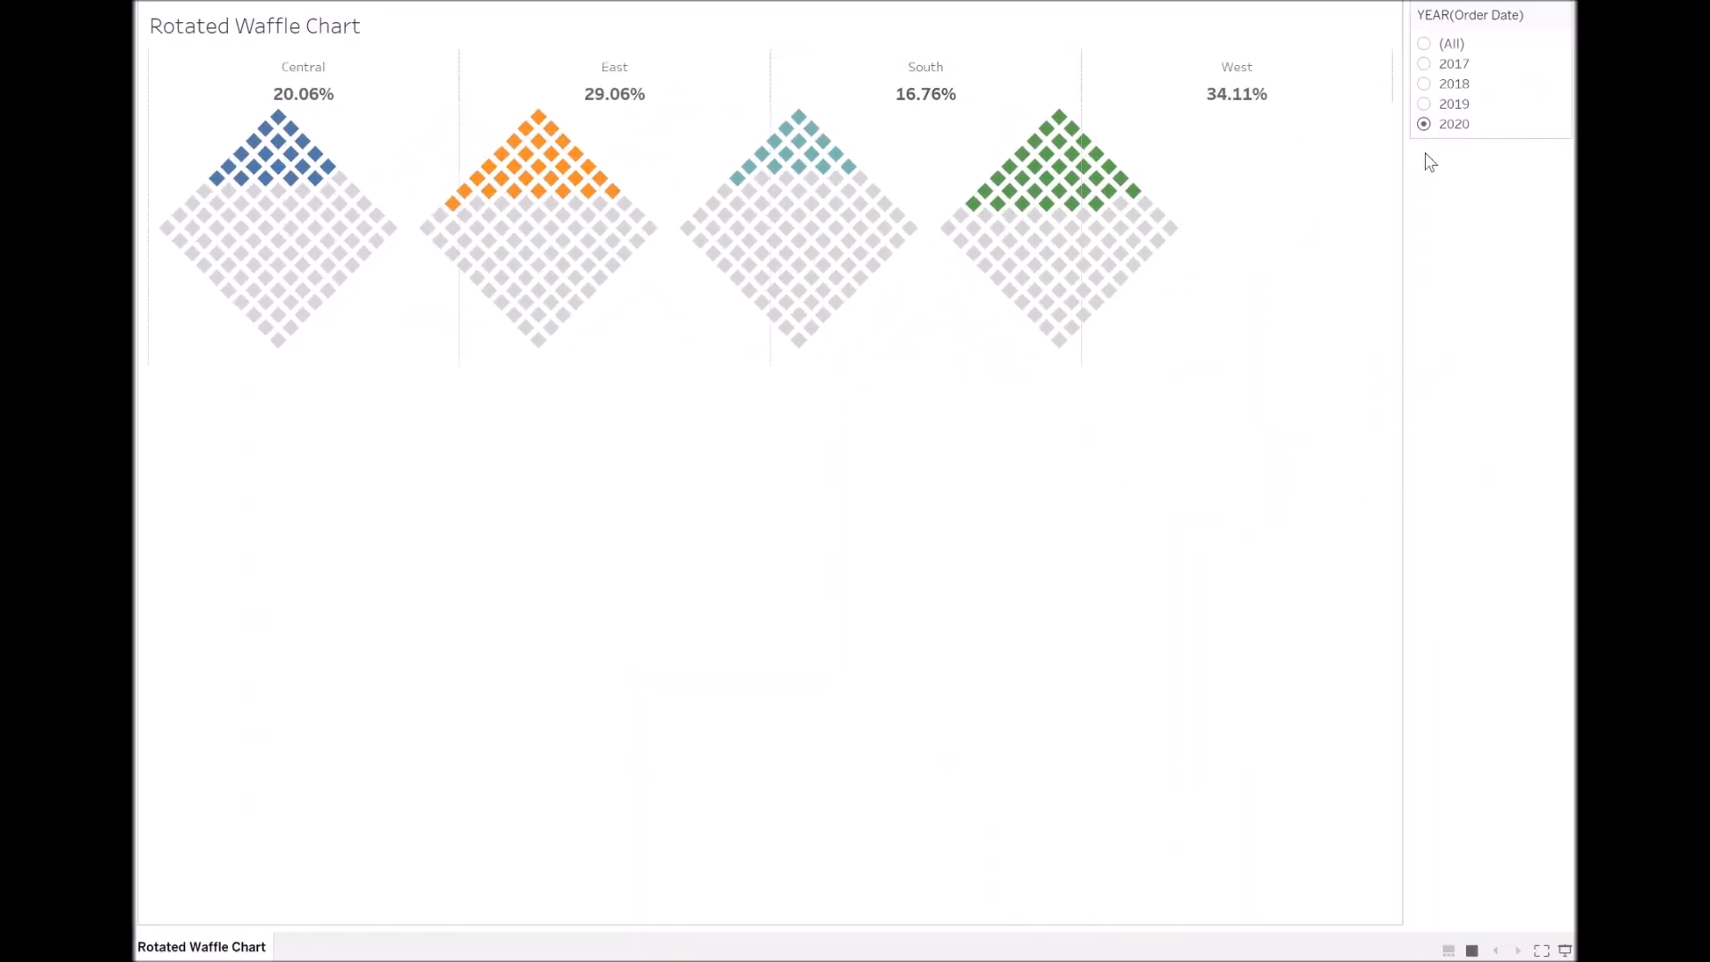
{"action": "left_click", "coordinate": [1425, 104]}
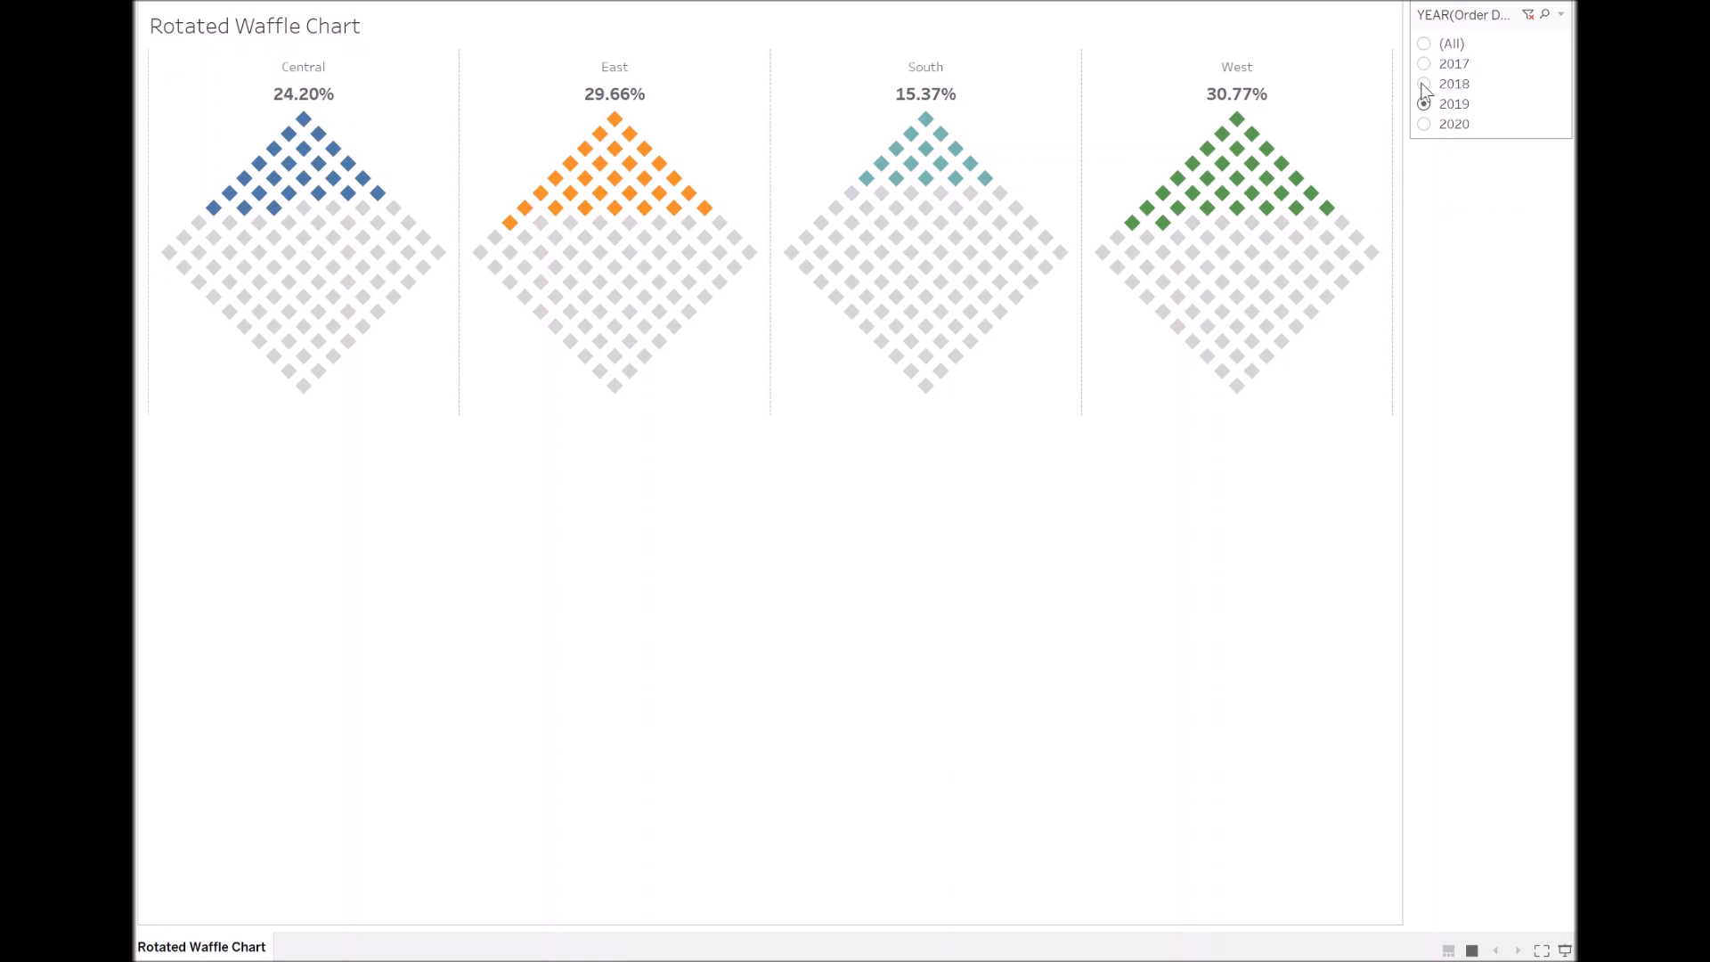
{"action": "left_click", "coordinate": [1424, 85]}
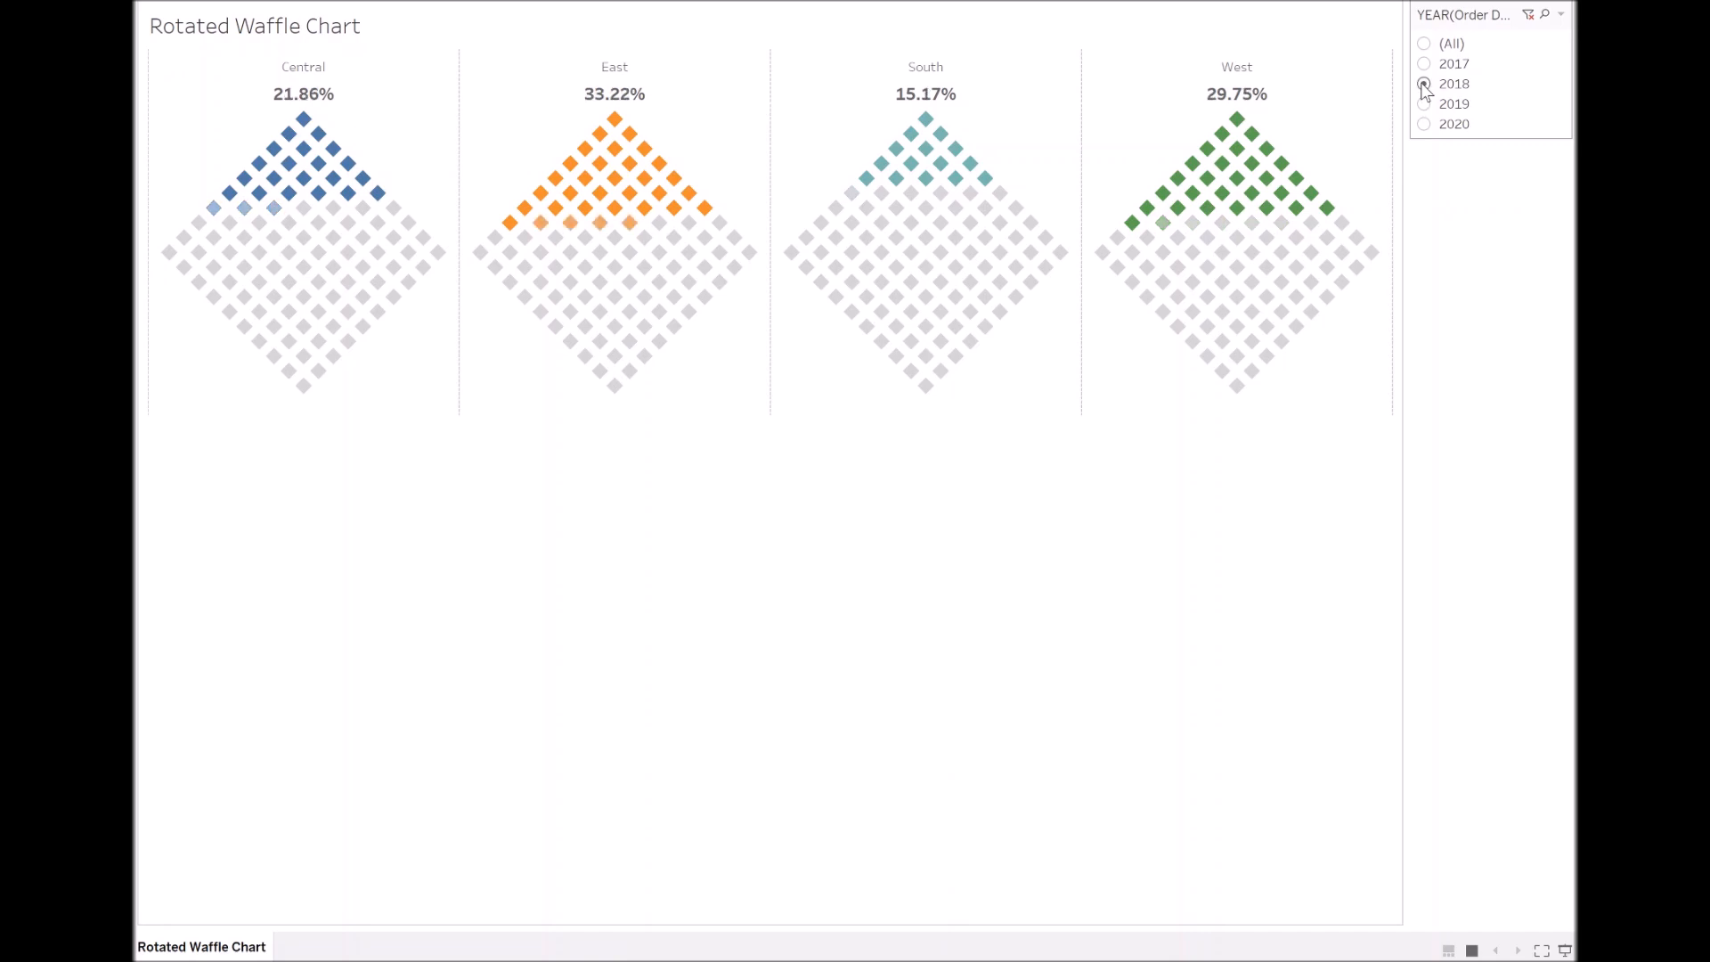
{"action": "left_click", "coordinate": [1425, 65]}
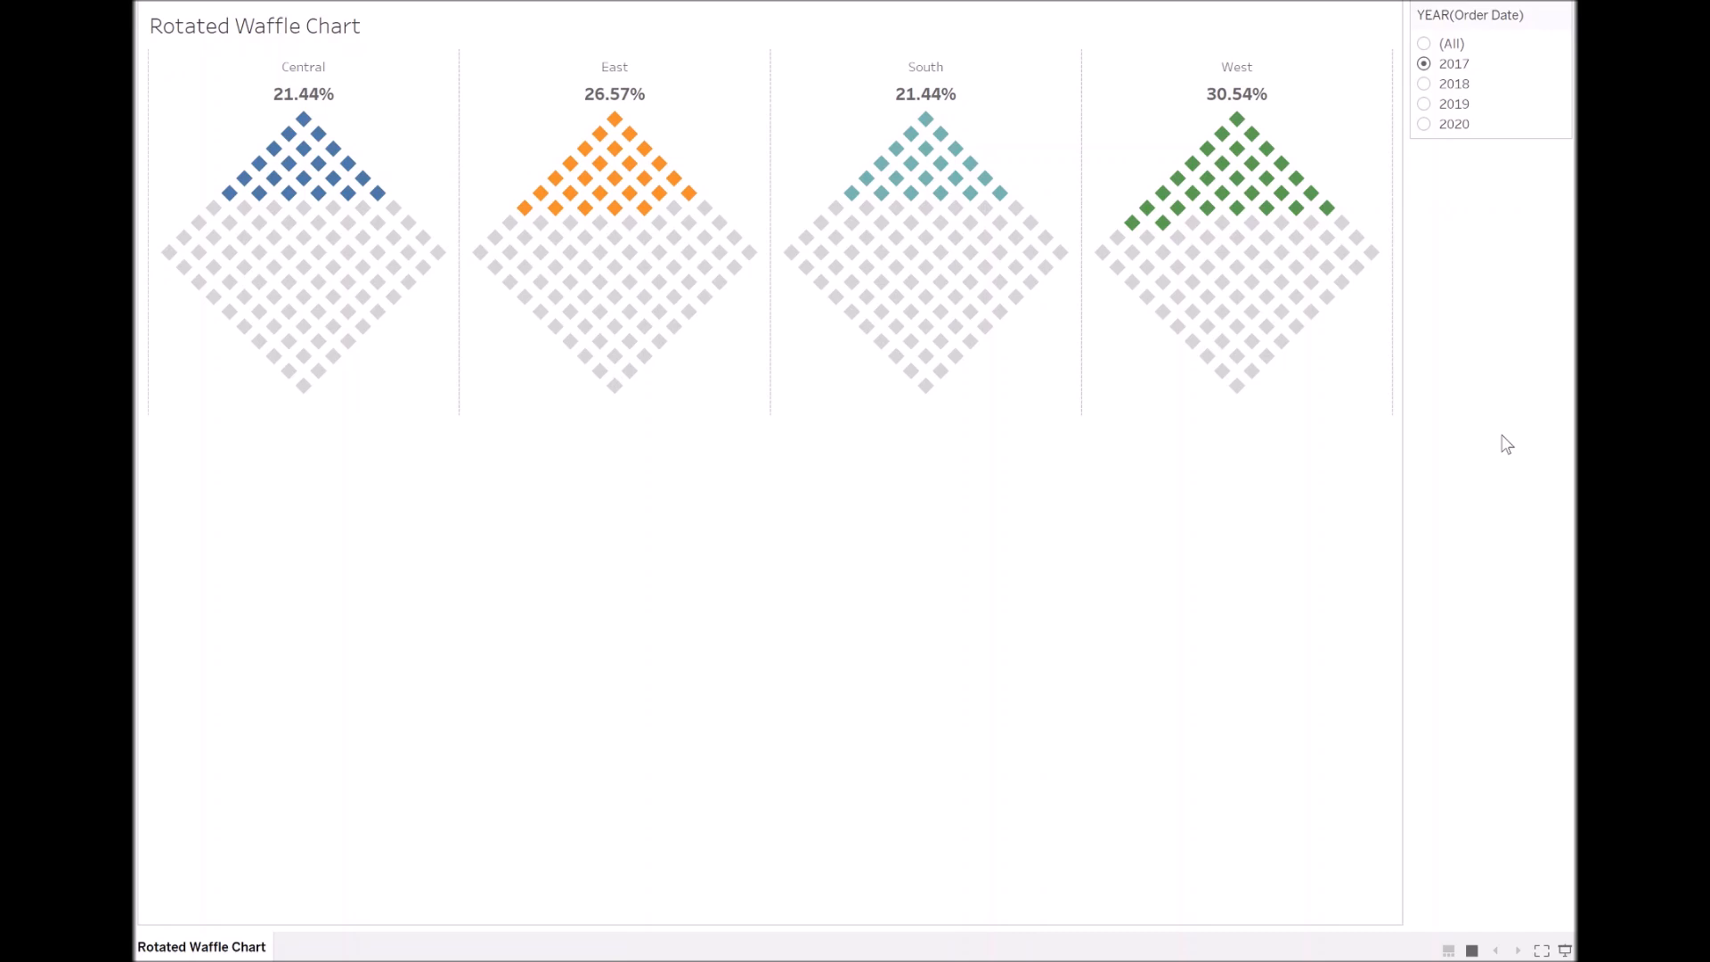
{"action": "key", "text": "Escape"}
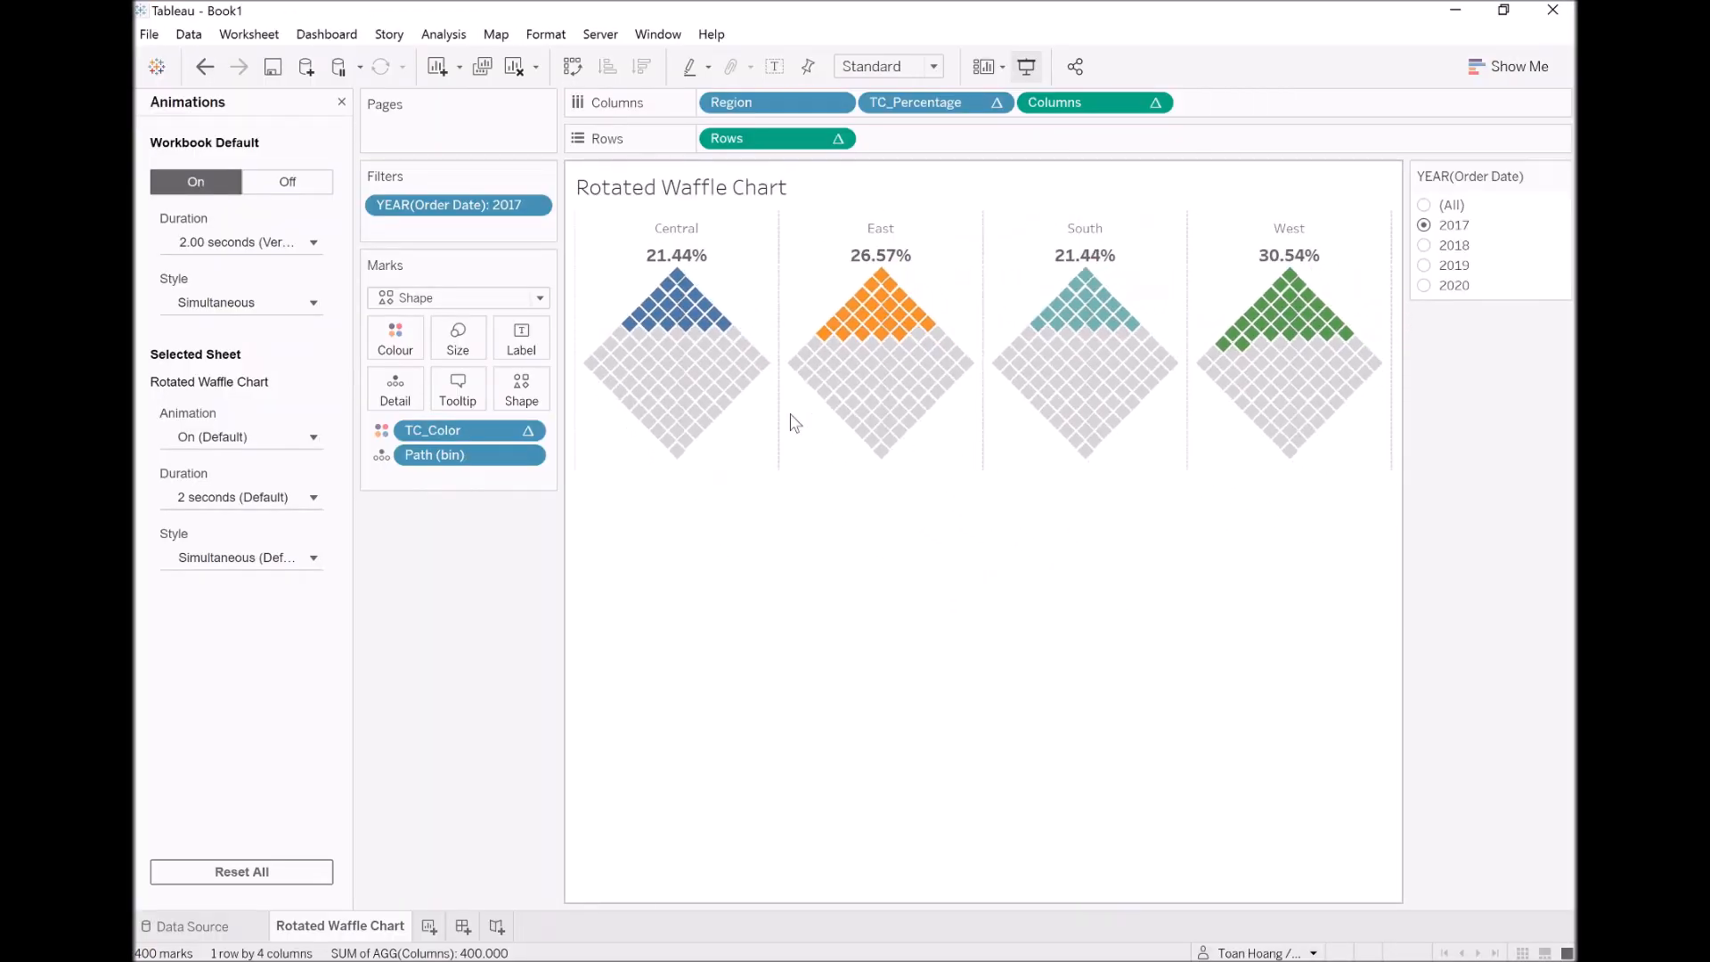
Change the waffle marks to filled circles and reduce their size slightly
{"action": "left_click", "coordinate": [521, 389]}
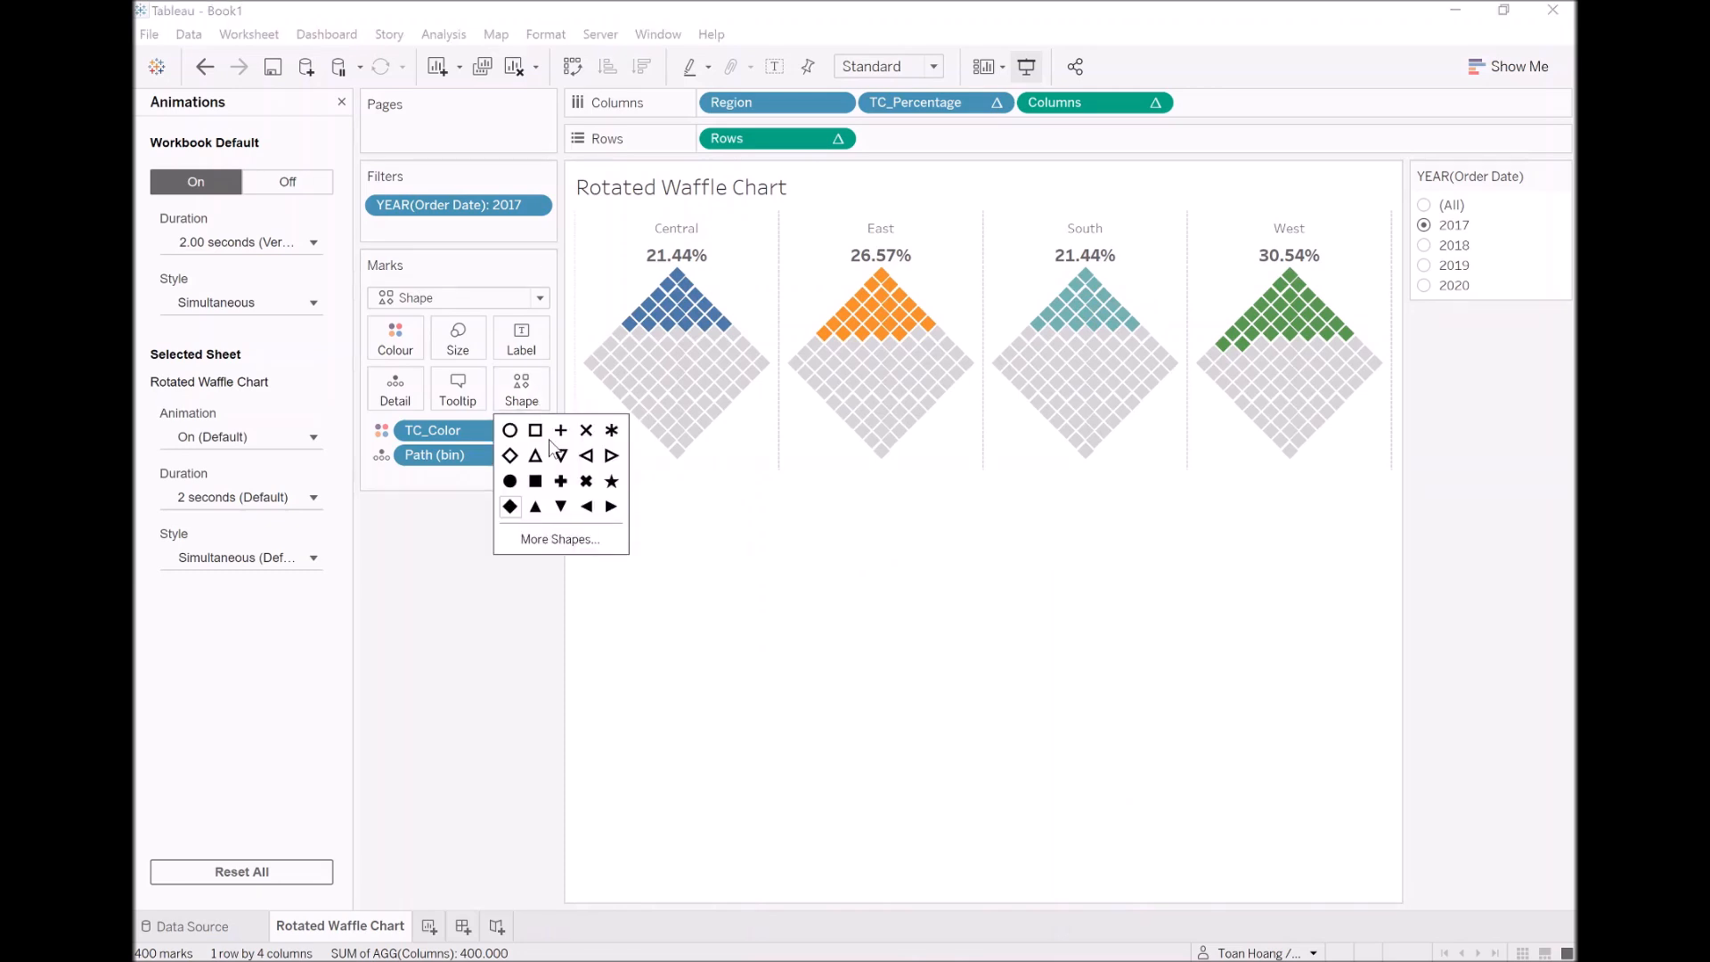
{"action": "left_click", "coordinate": [509, 482]}
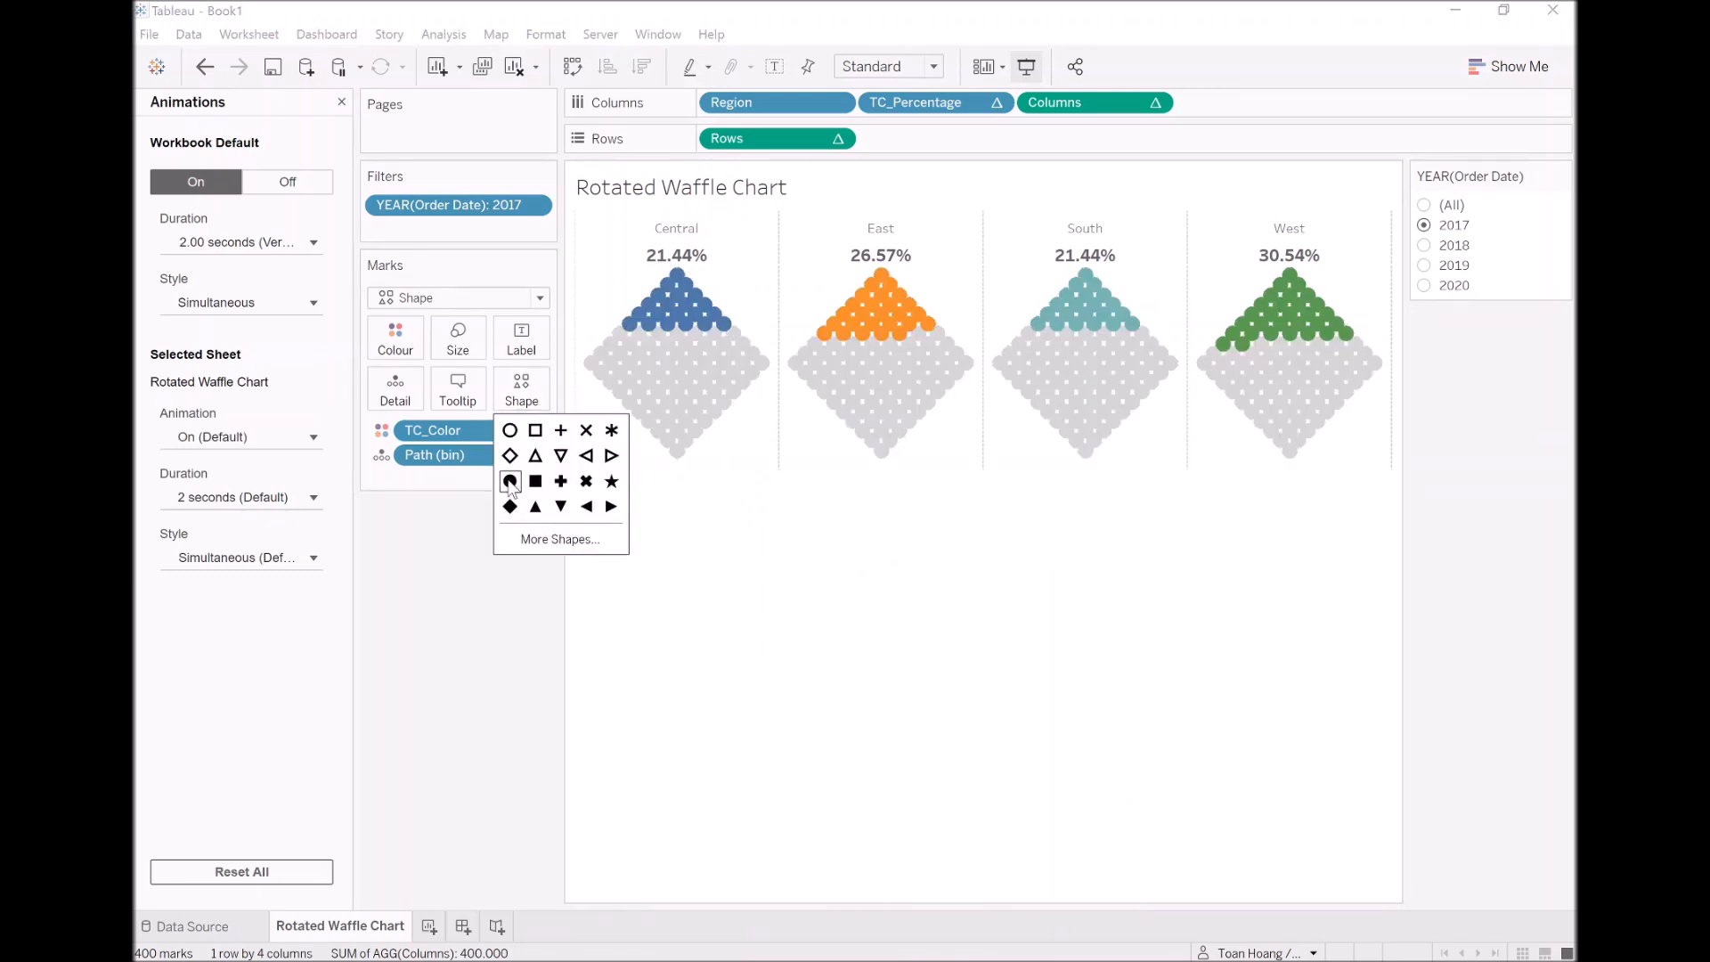
{"action": "left_click", "coordinate": [458, 338]}
{"action": "left_click_drag", "start_coordinate": [501, 392], "coordinate": [489, 393]}
{"action": "left_click", "coordinate": [486, 532]}
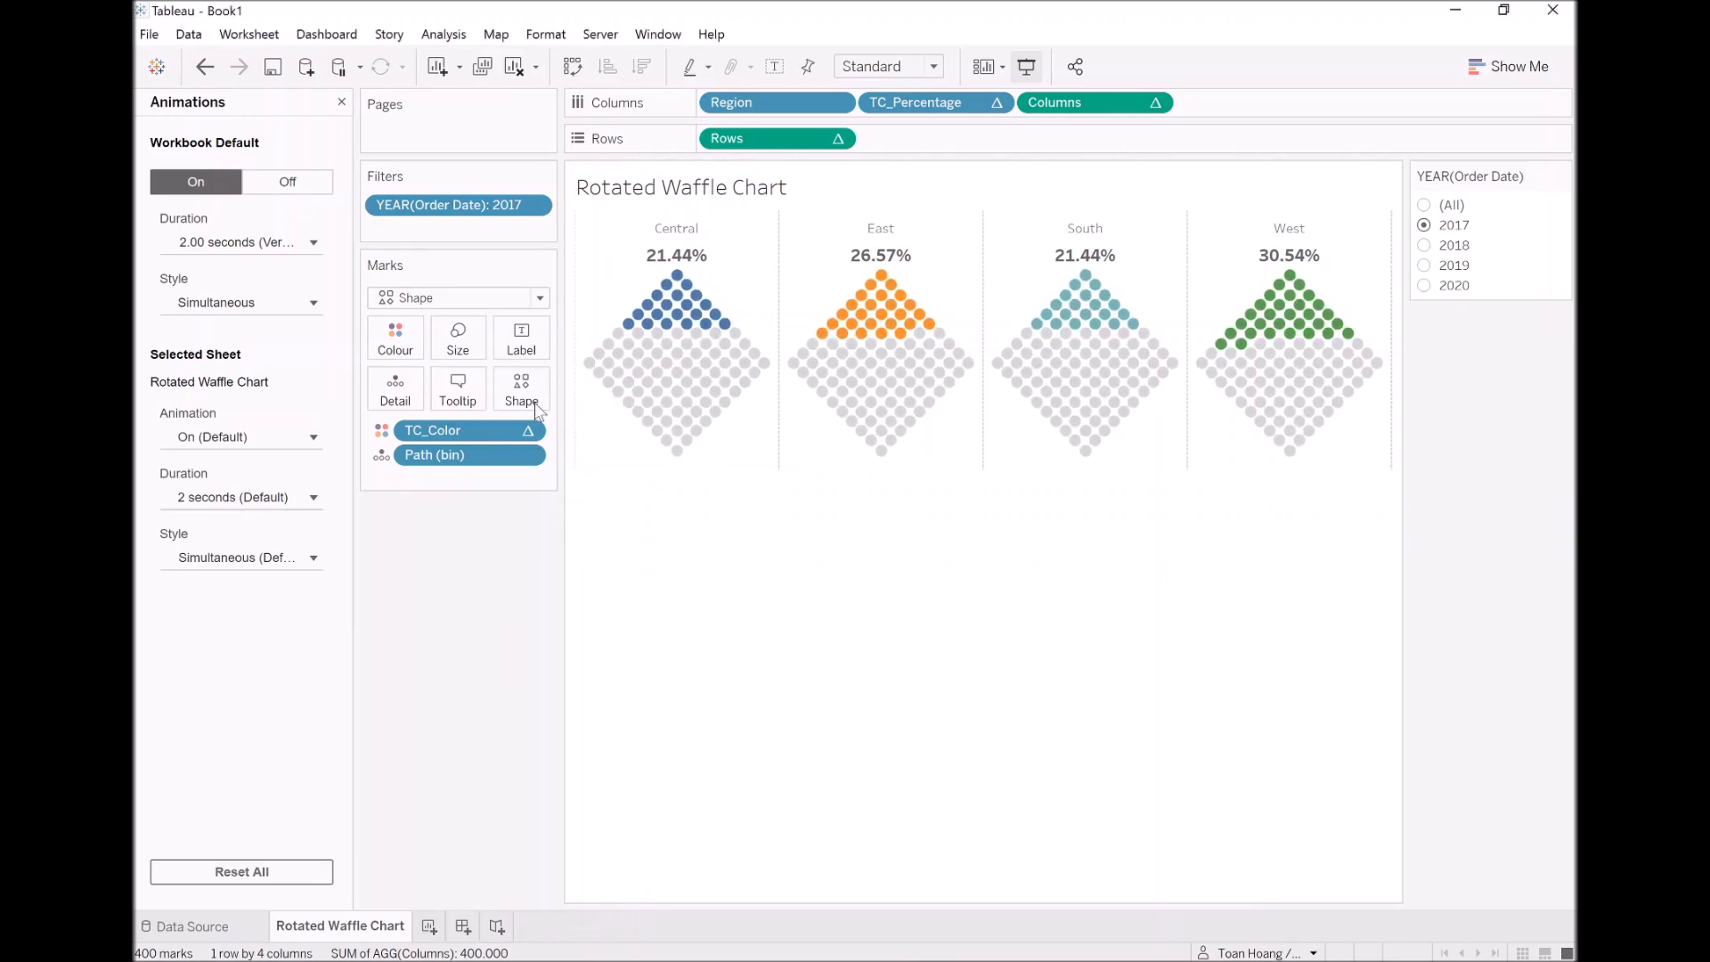
Change the waffle marks to the filled X shape and enlarge them until they form a lattice
{"action": "left_click", "coordinate": [524, 395]}
{"action": "left_click", "coordinate": [586, 431]}
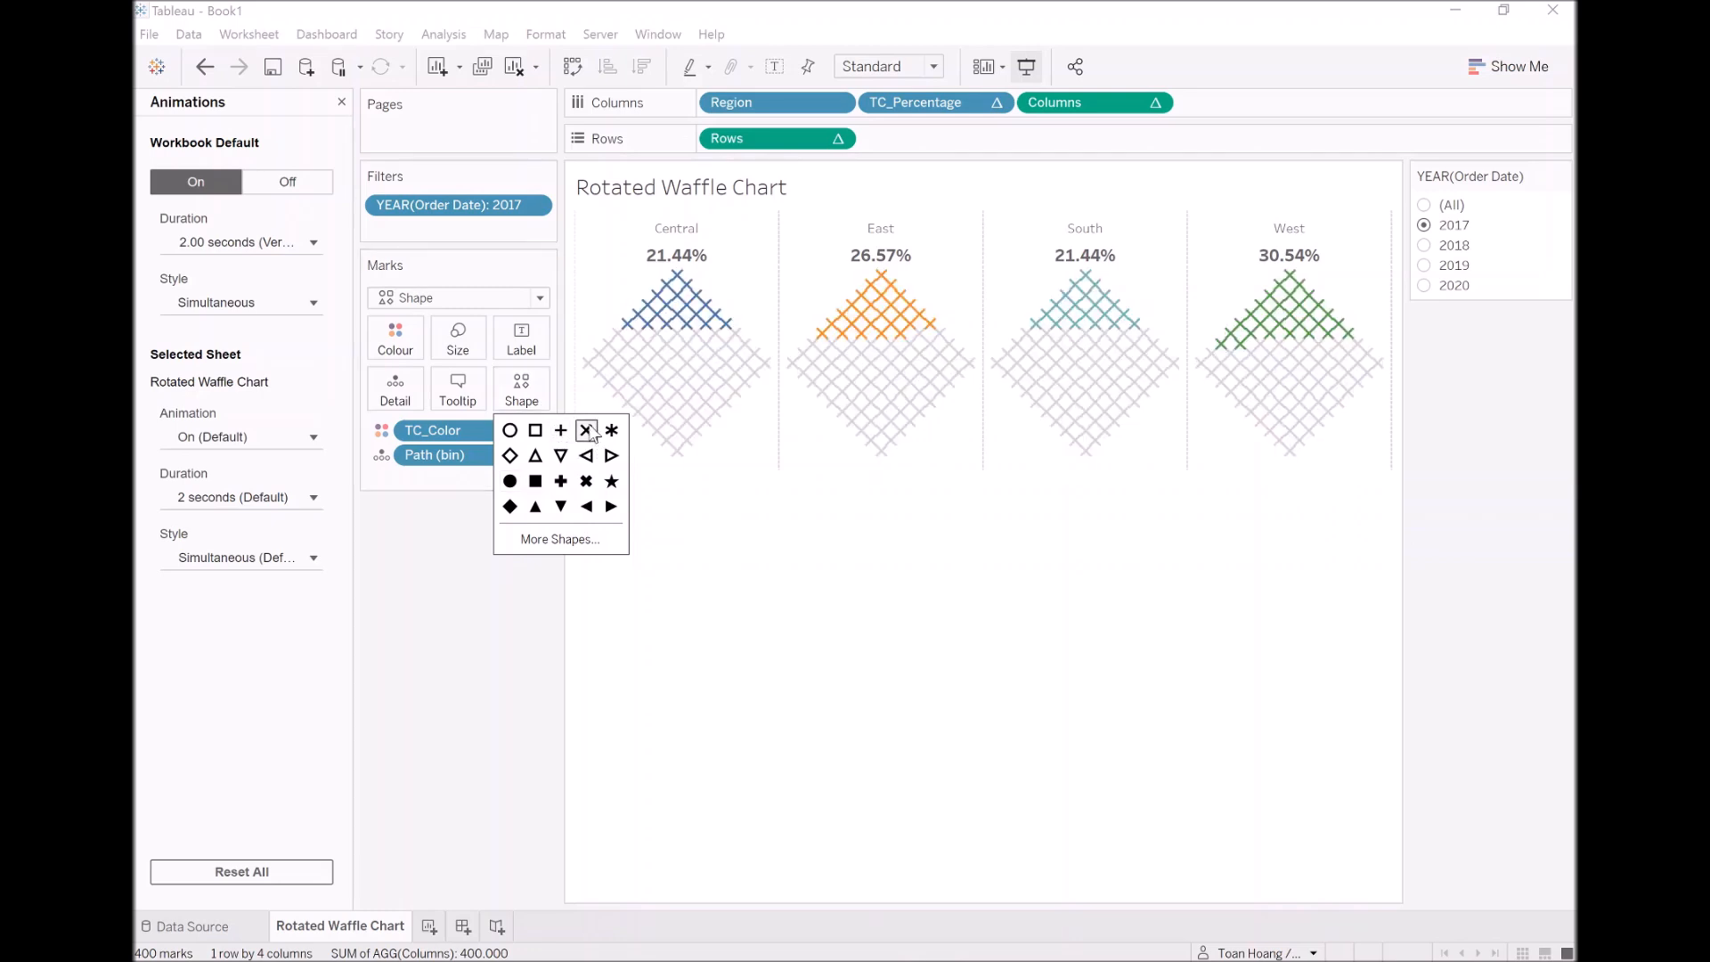
{"action": "left_click", "coordinate": [586, 482]}
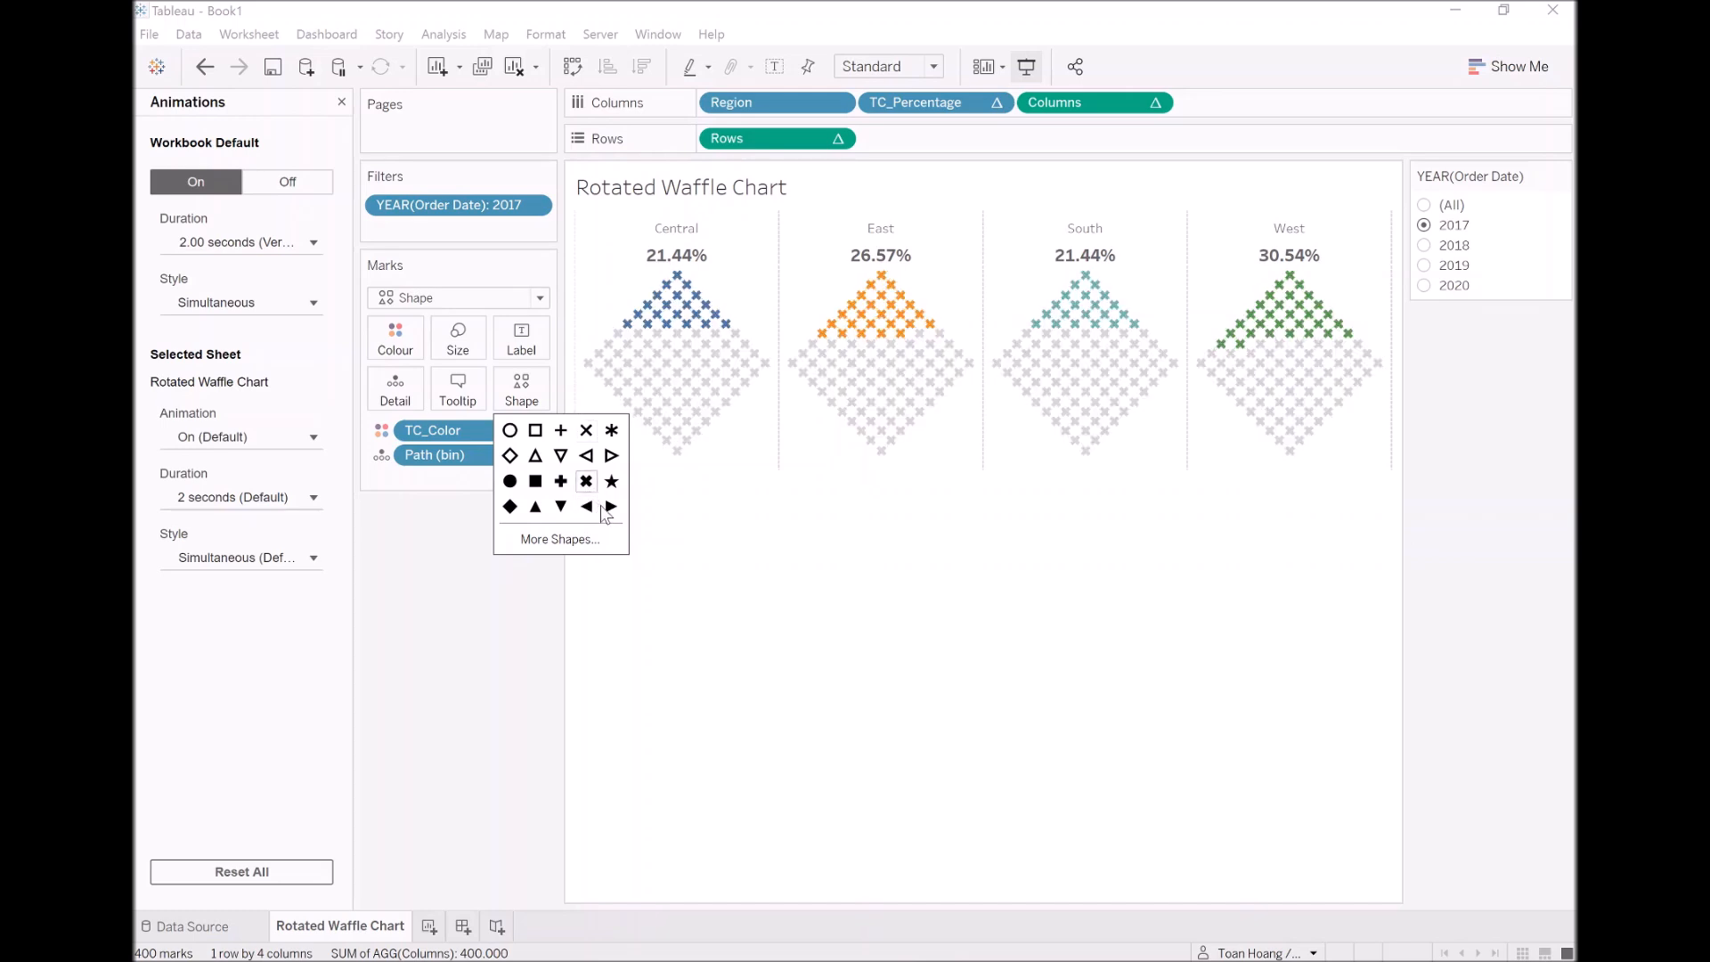
{"action": "left_click", "coordinate": [473, 544]}
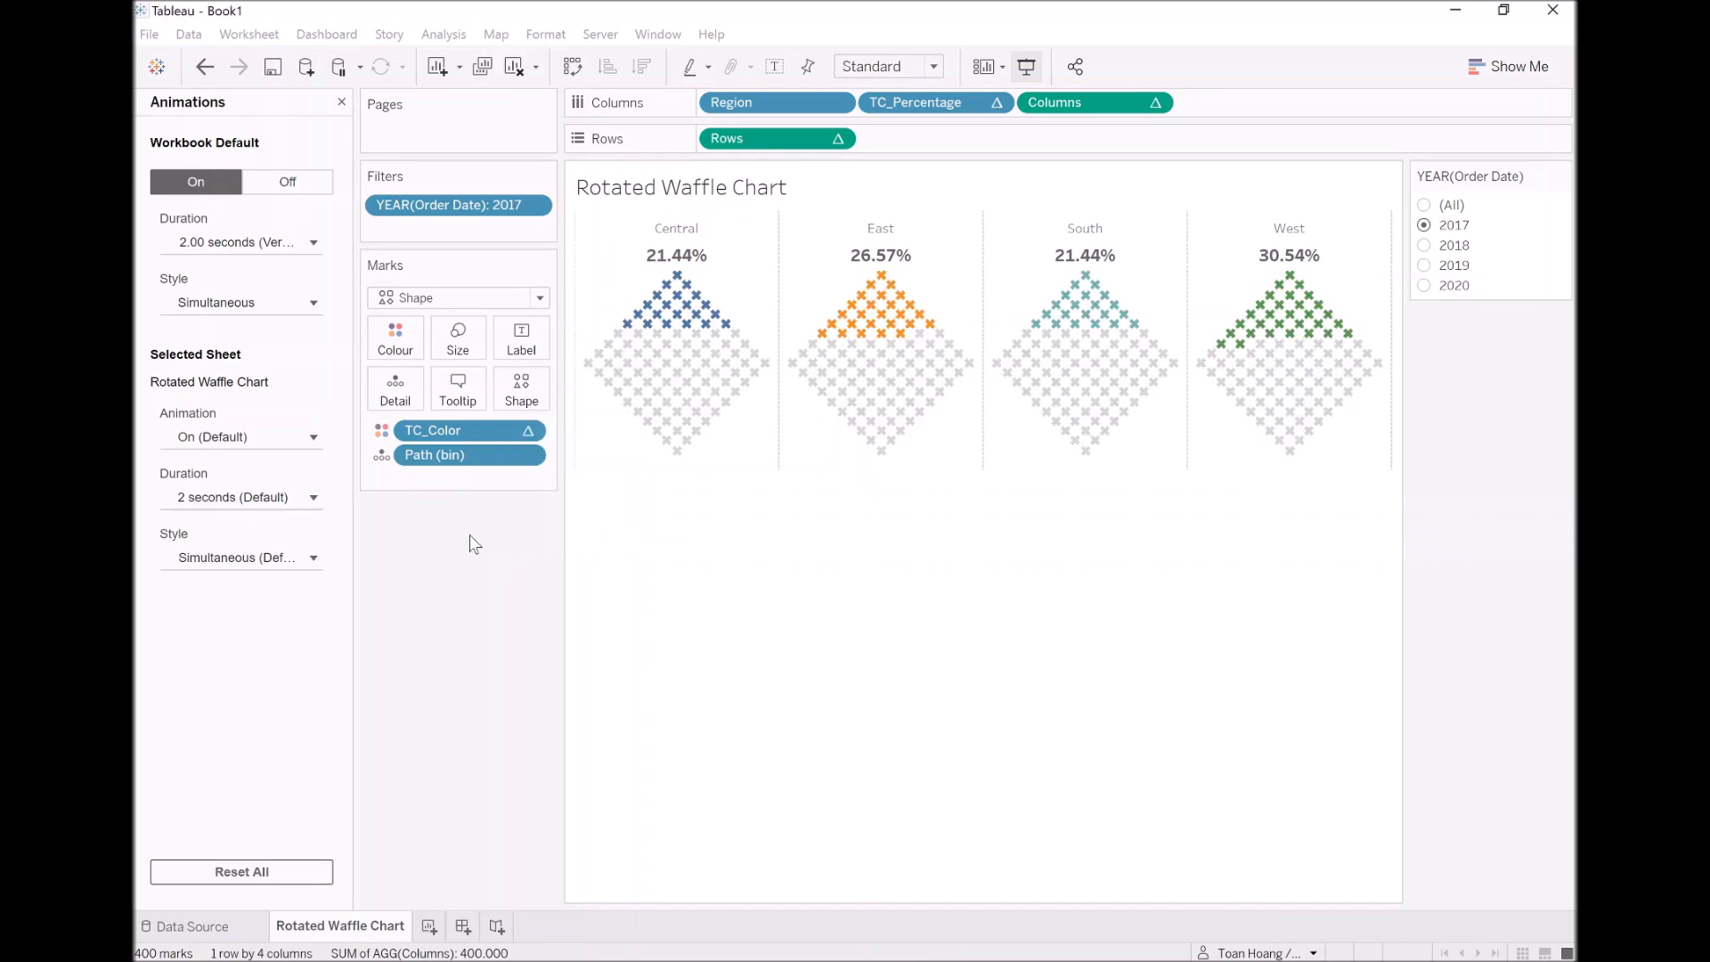
{"action": "left_click", "coordinate": [463, 348]}
{"action": "left_click_drag", "start_coordinate": [504, 381], "coordinate": [538, 398]}
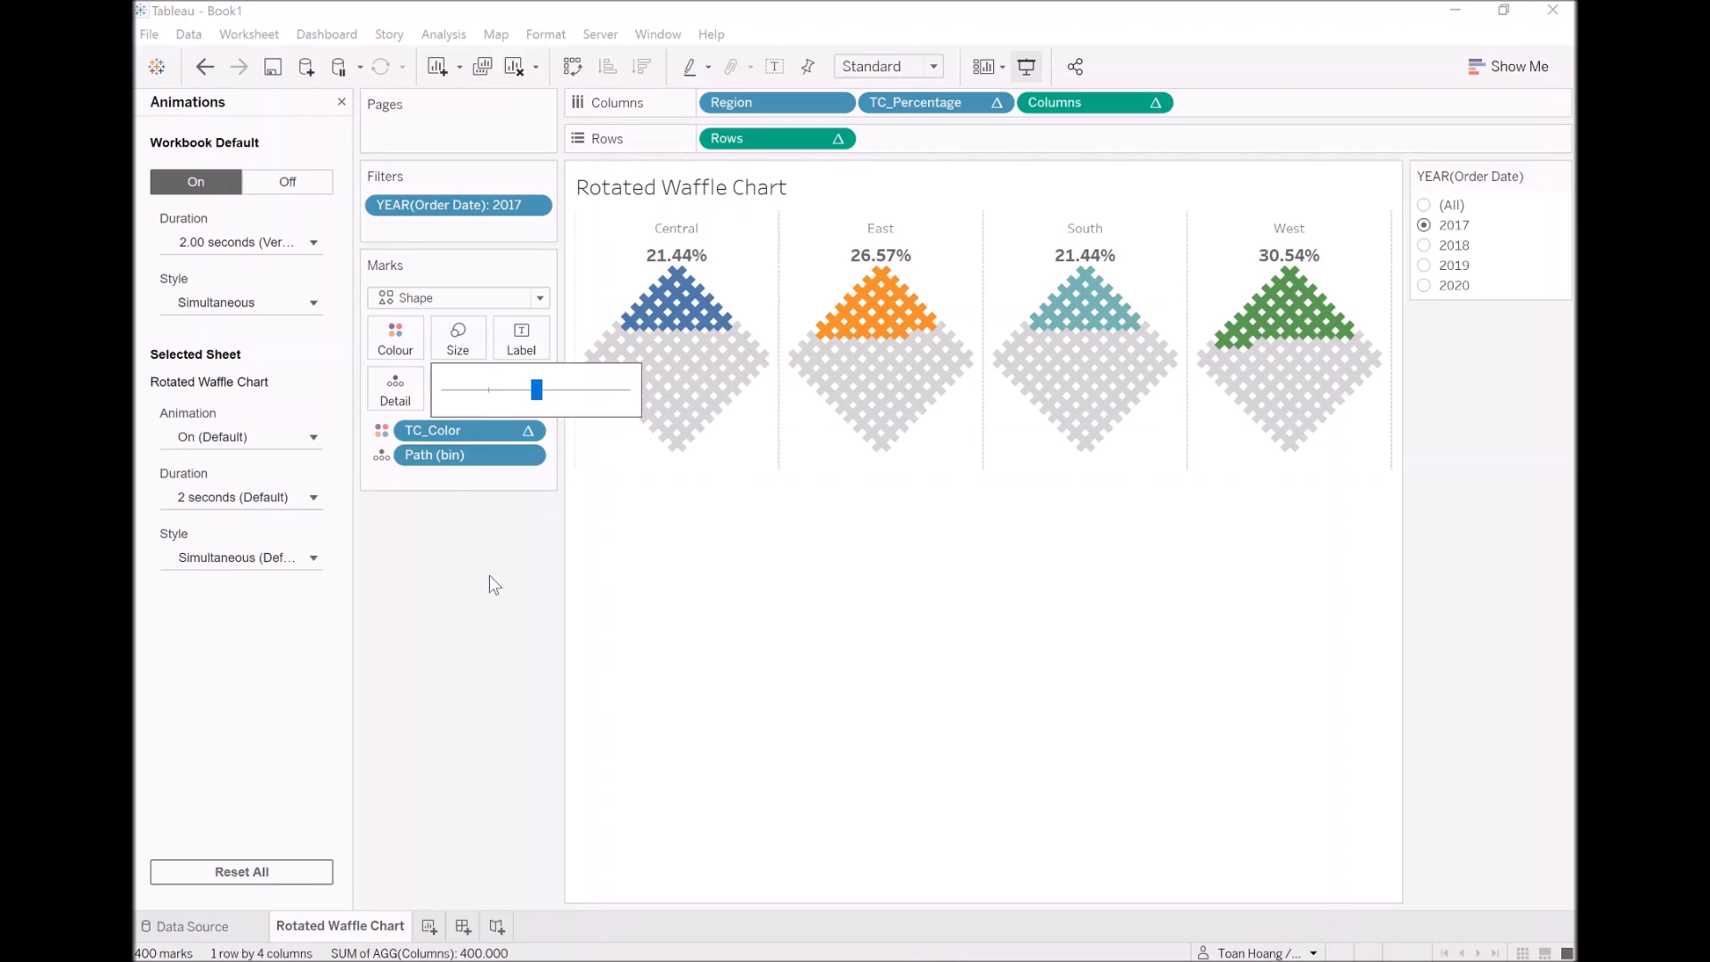
{"action": "left_click", "coordinate": [473, 606]}
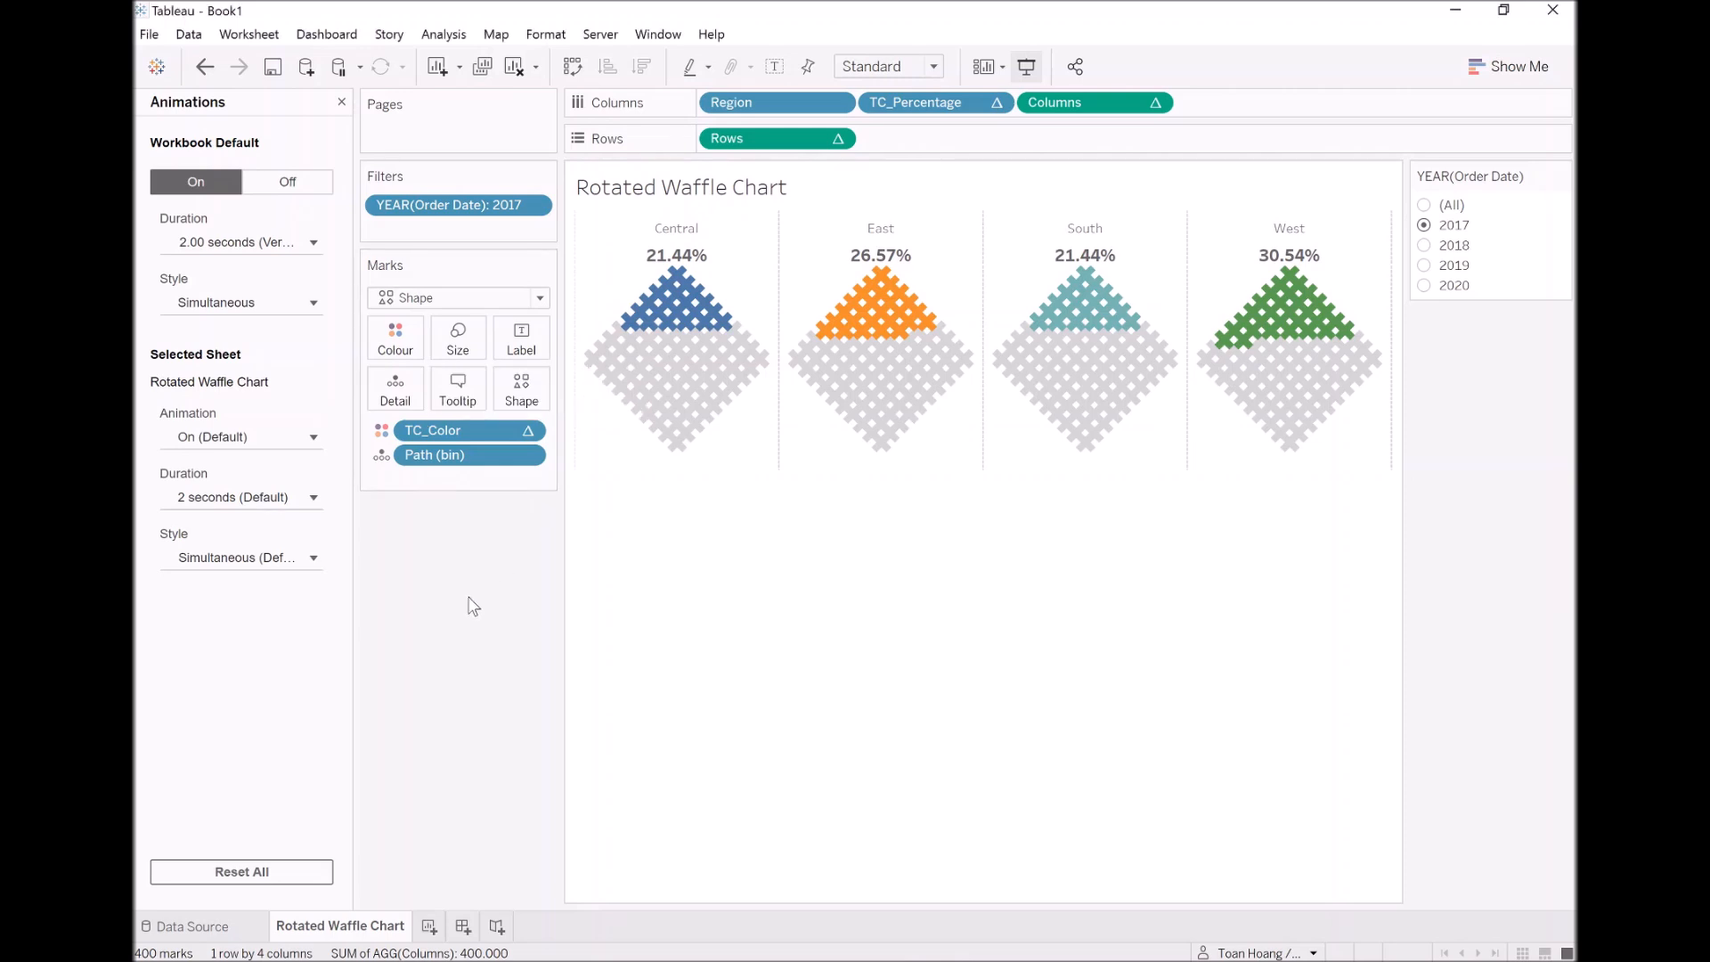